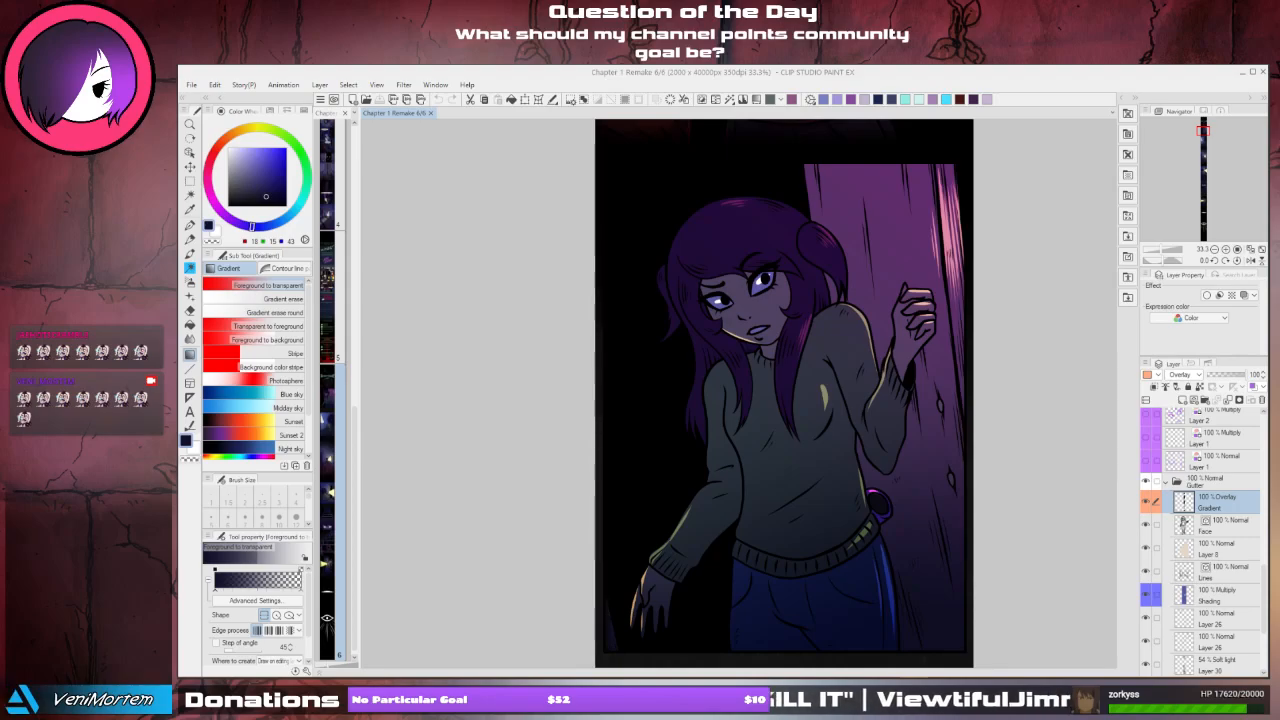
# - Narrow the Page 04.PNG reference image window and place it directly beside the comic panel on the canvas
pyautogui.moveTo(526, 81); pyautogui.dragTo(533, 143)
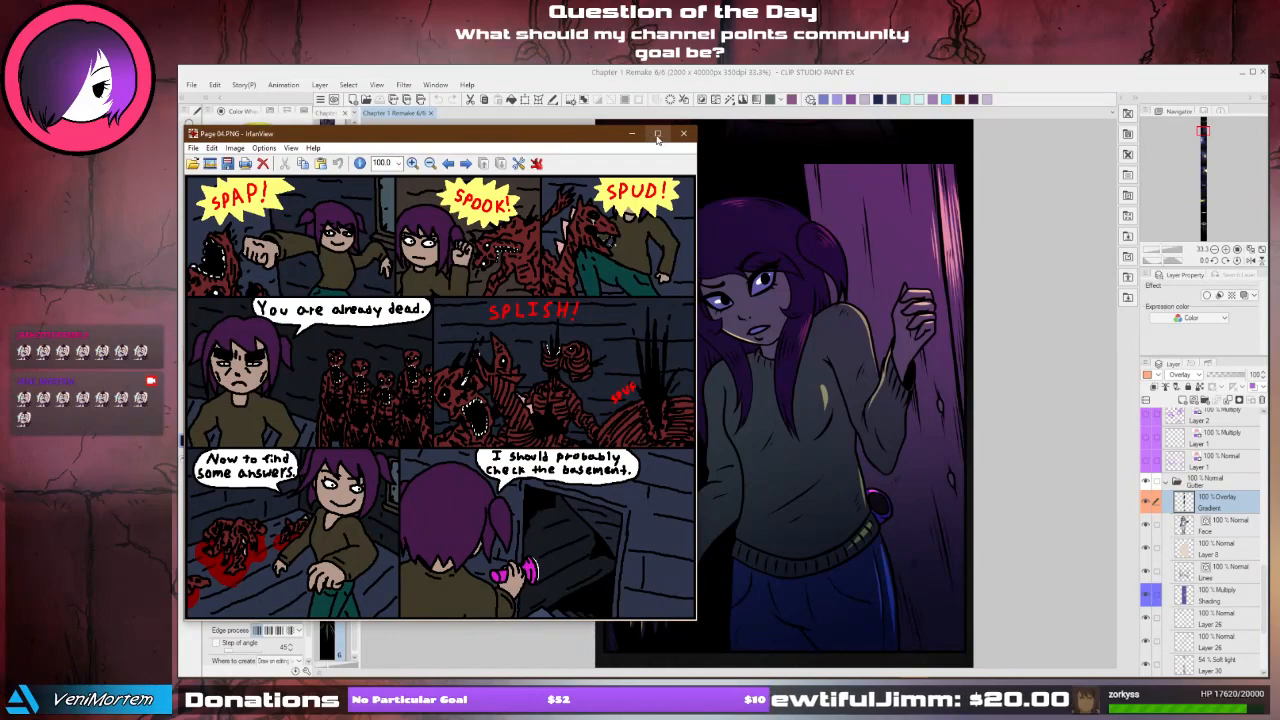
pyautogui.moveTo(697, 176); pyautogui.dragTo(460, 210)
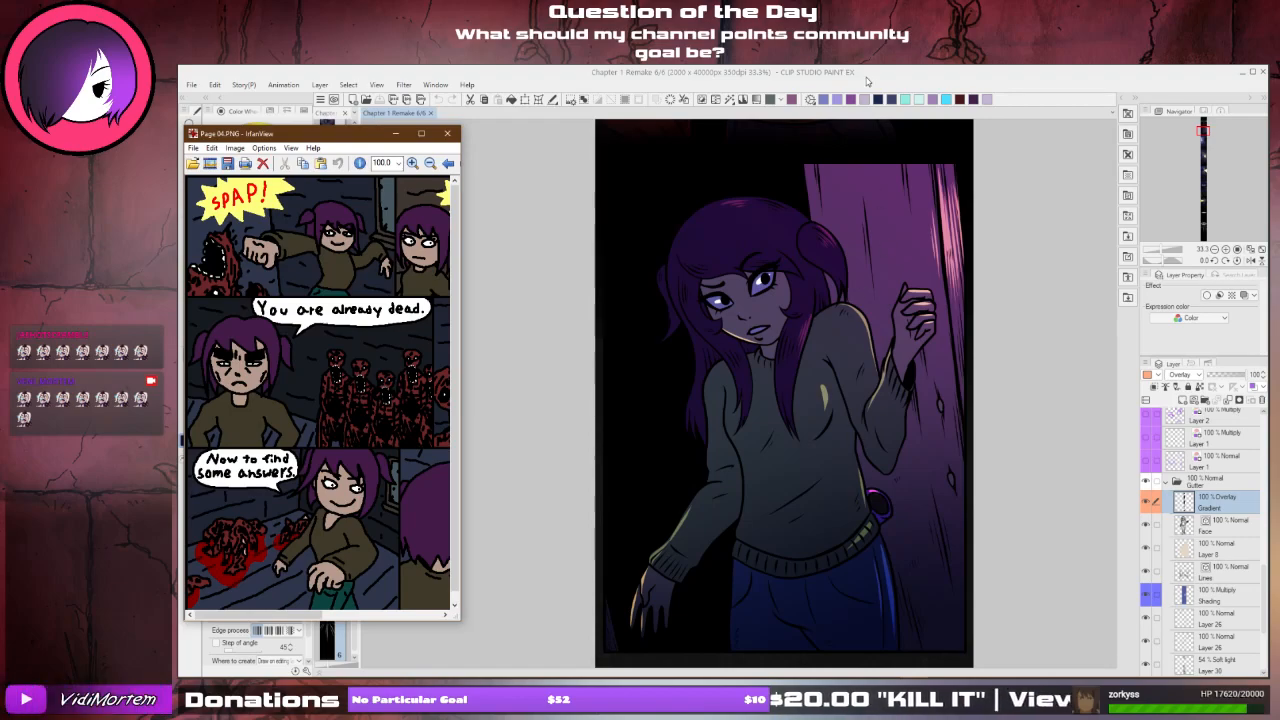
pyautogui.click(868, 84)
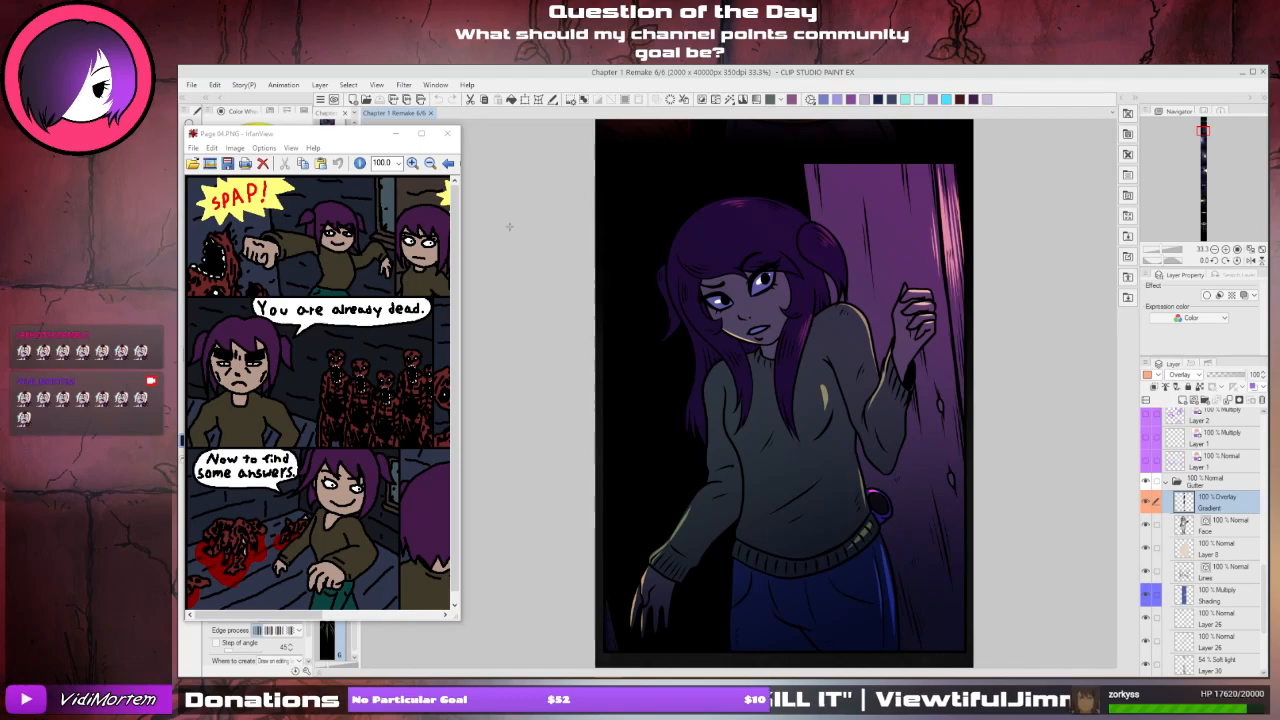
pyautogui.moveTo(326, 136); pyautogui.dragTo(459, 160)
pyautogui.click(222, 186)
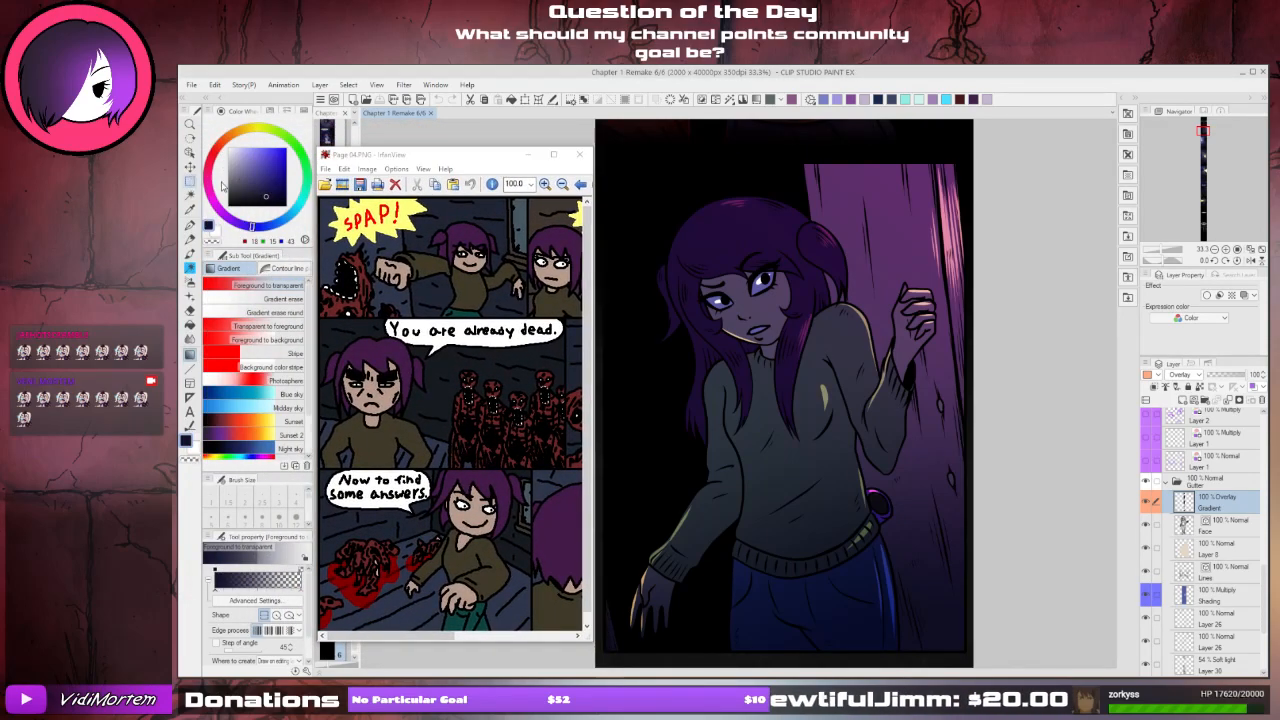
# - Enclose the doorway panel in a rectangular selection and ready the Foreground to transparent gradient
pyautogui.press('m')
pyautogui.moveTo(979, 150); pyautogui.dragTo(598, 655)
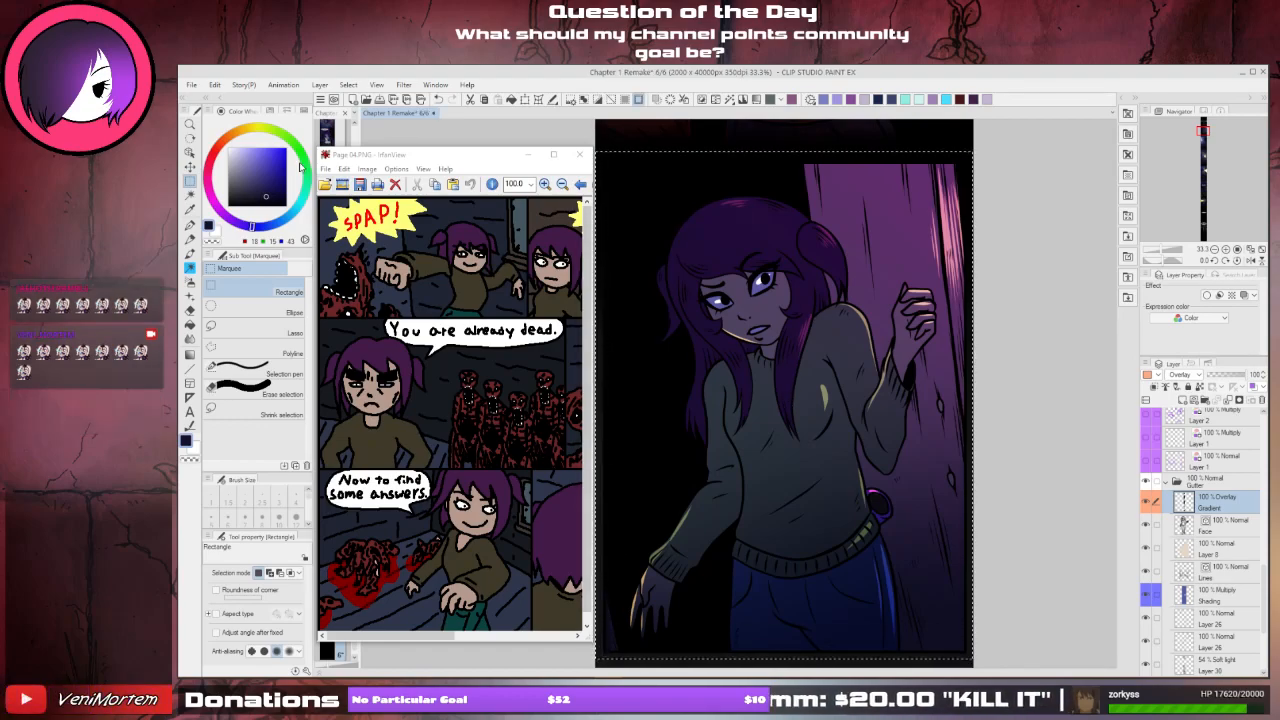
pyautogui.click(228, 141)
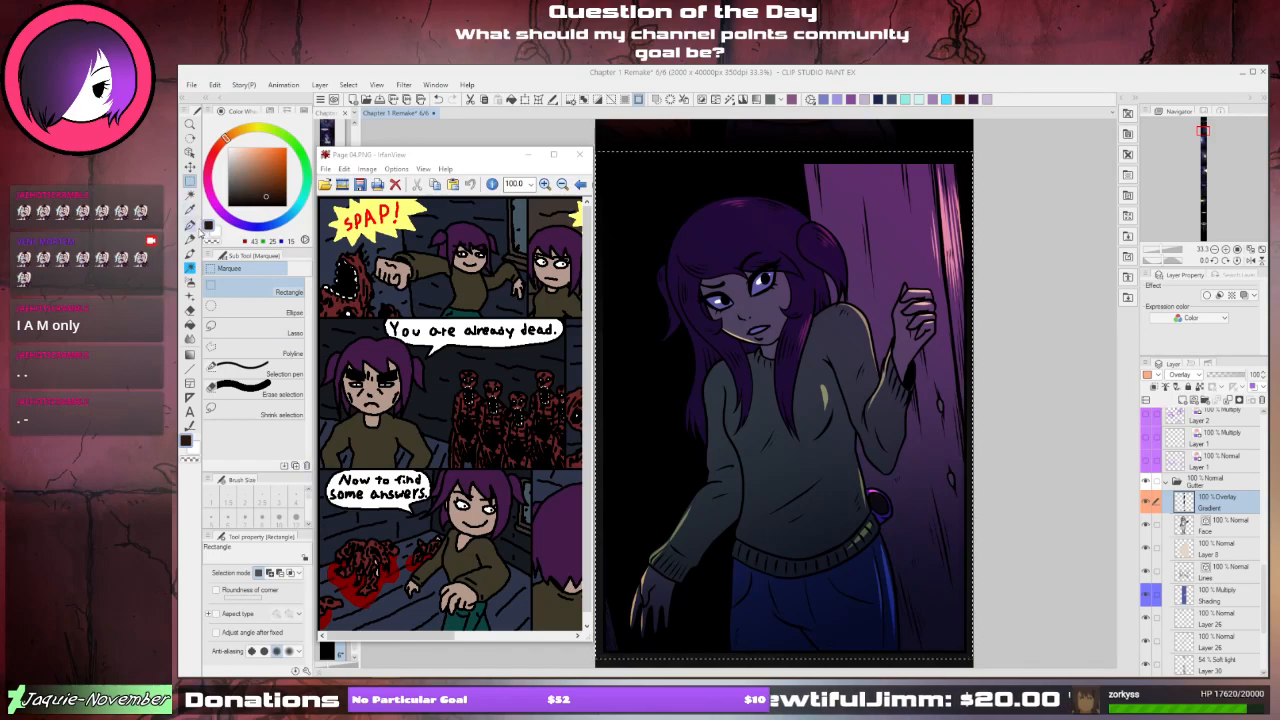
pyautogui.click(189, 225)
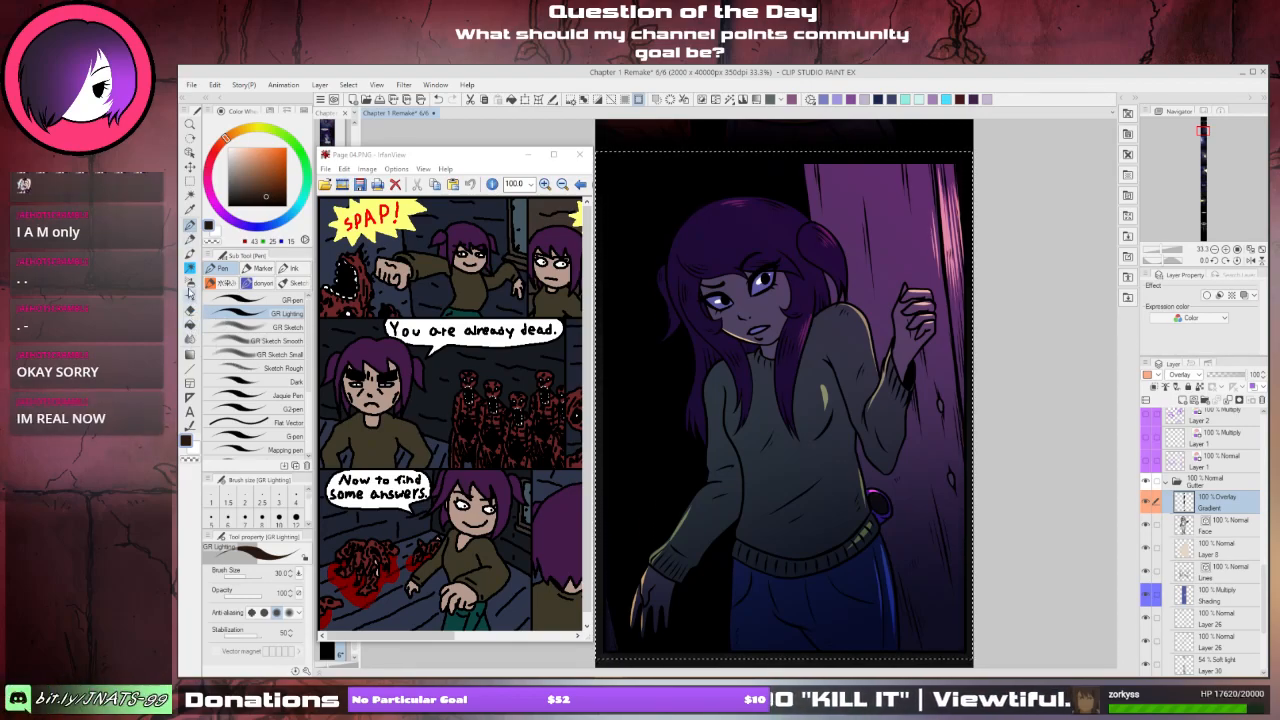
pyautogui.click(189, 355)
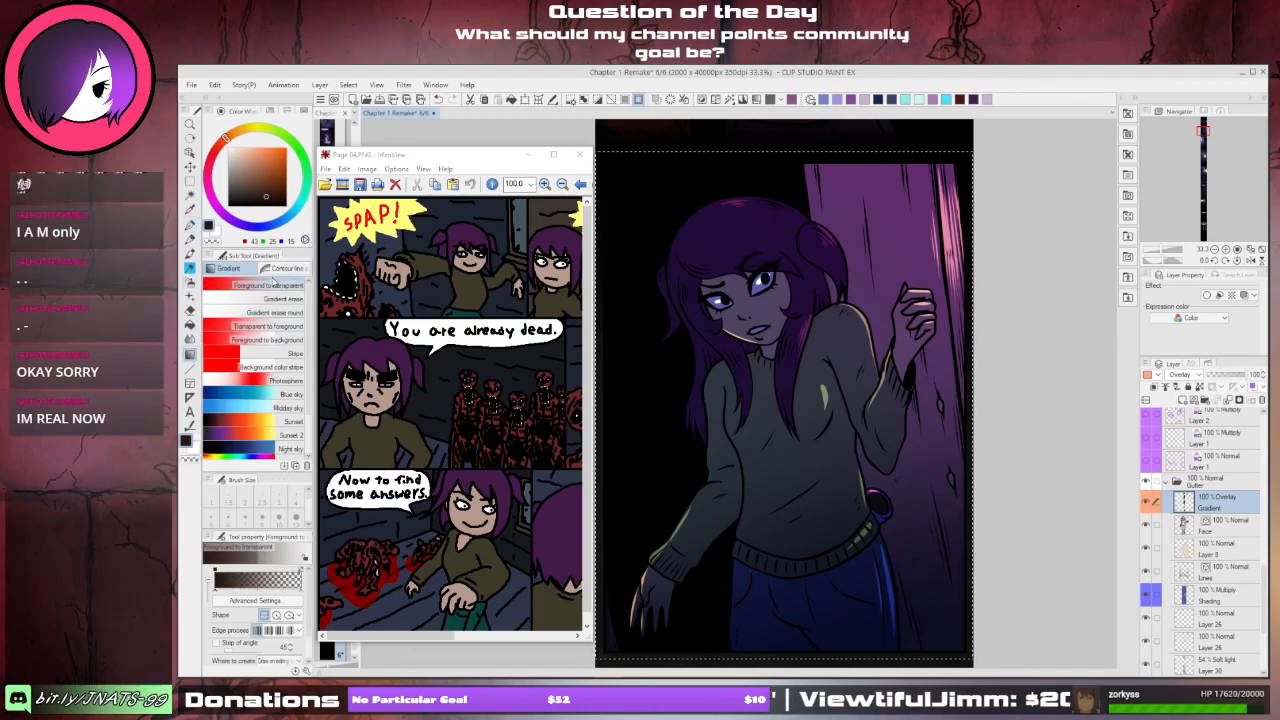
# - Choose a muted pinkish red as the gradient colour and try a short gradient on the character's torso
pyautogui.click(228, 144)
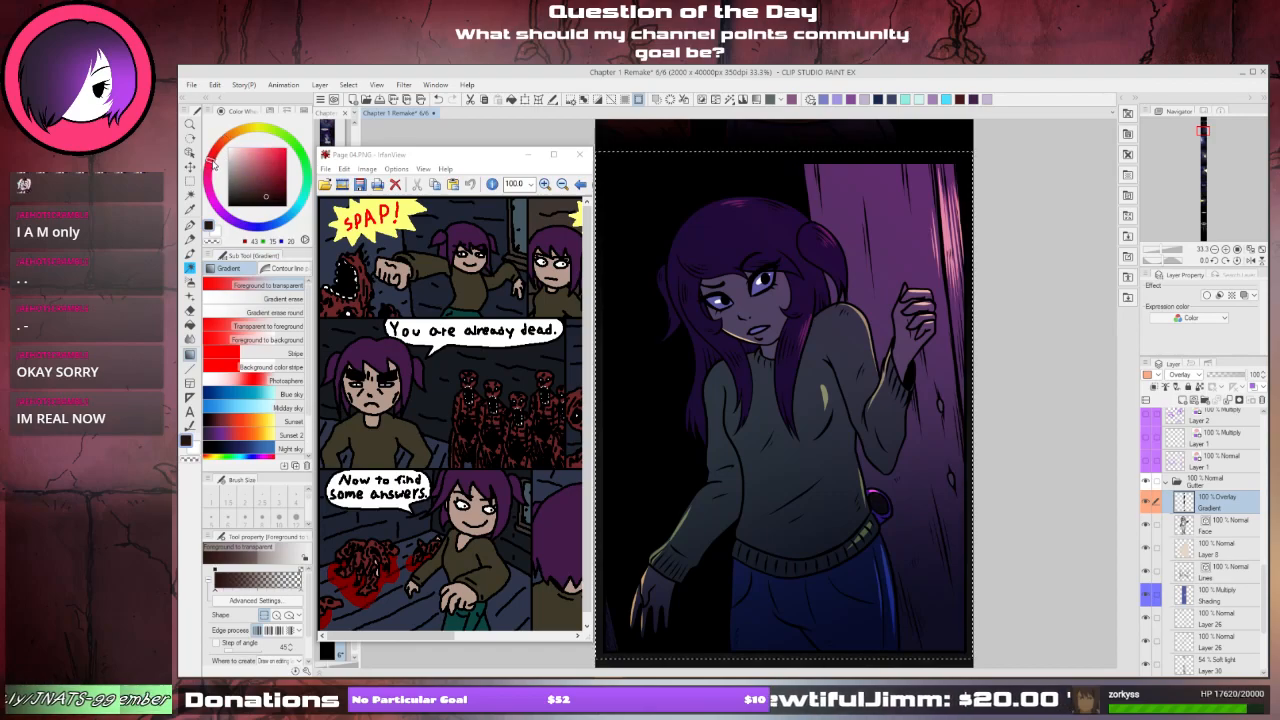
pyautogui.click(258, 156)
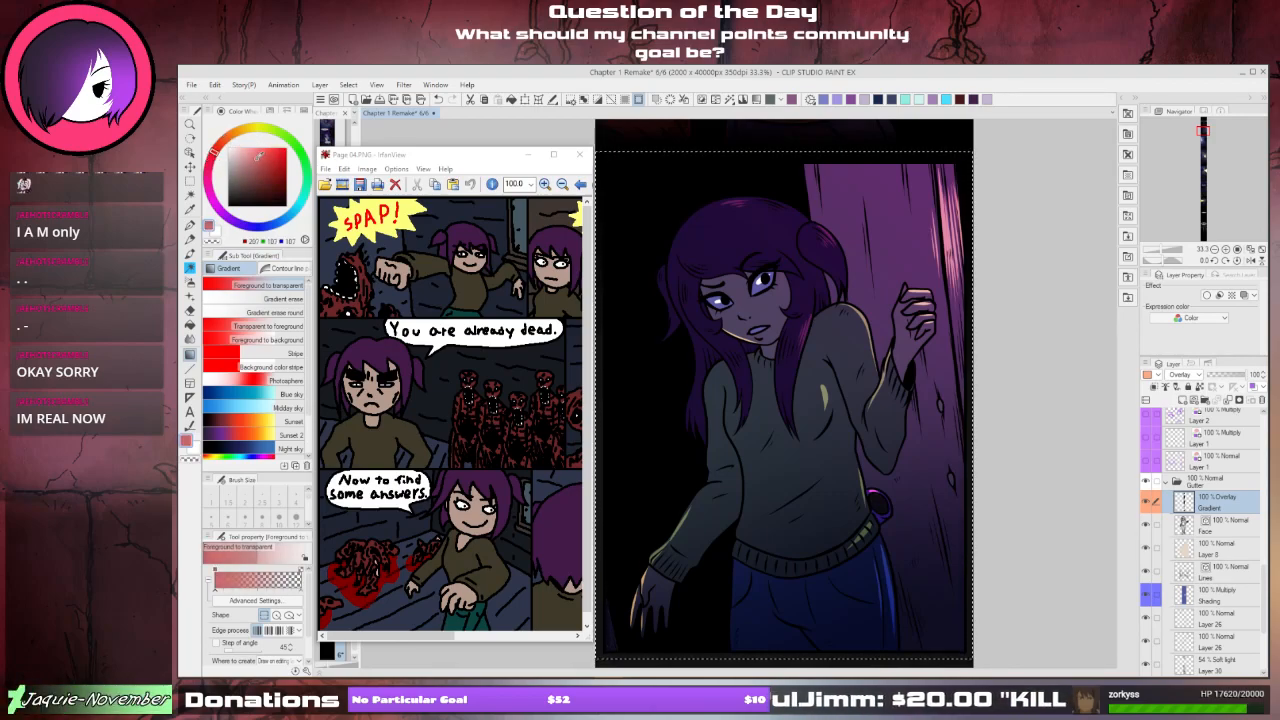
pyautogui.click(262, 152)
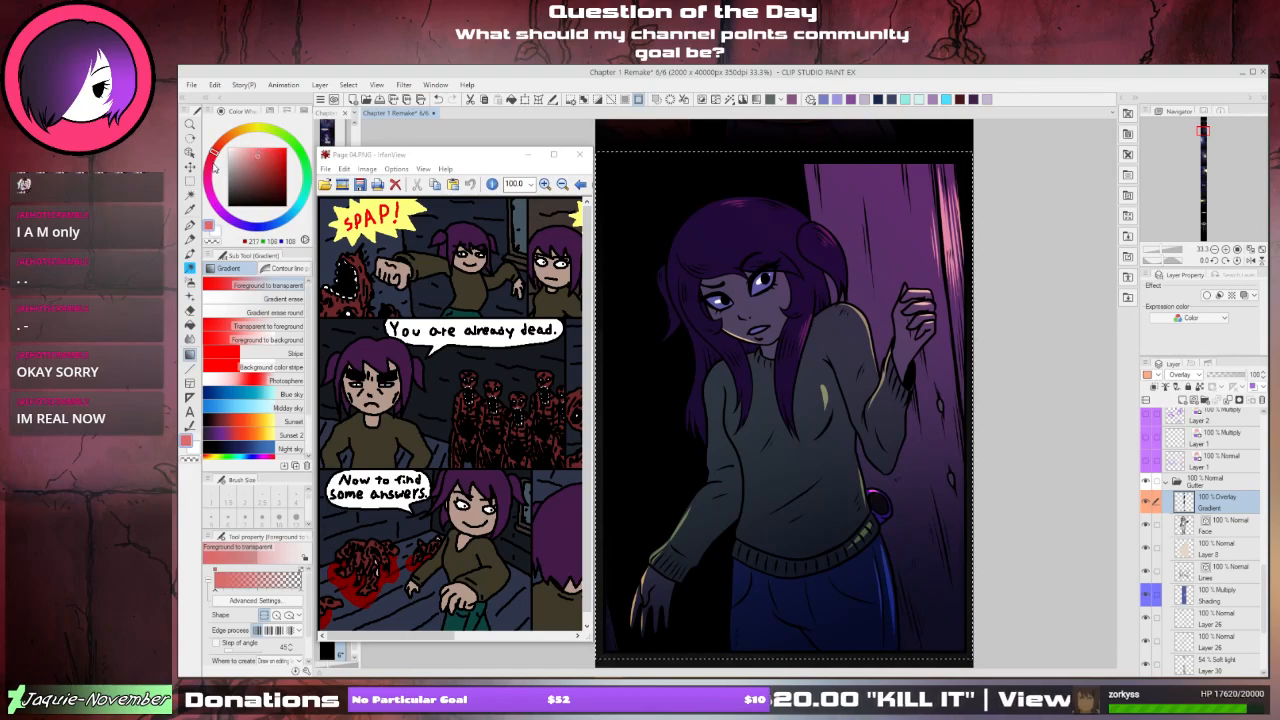
pyautogui.click(220, 157)
pyautogui.click(268, 155)
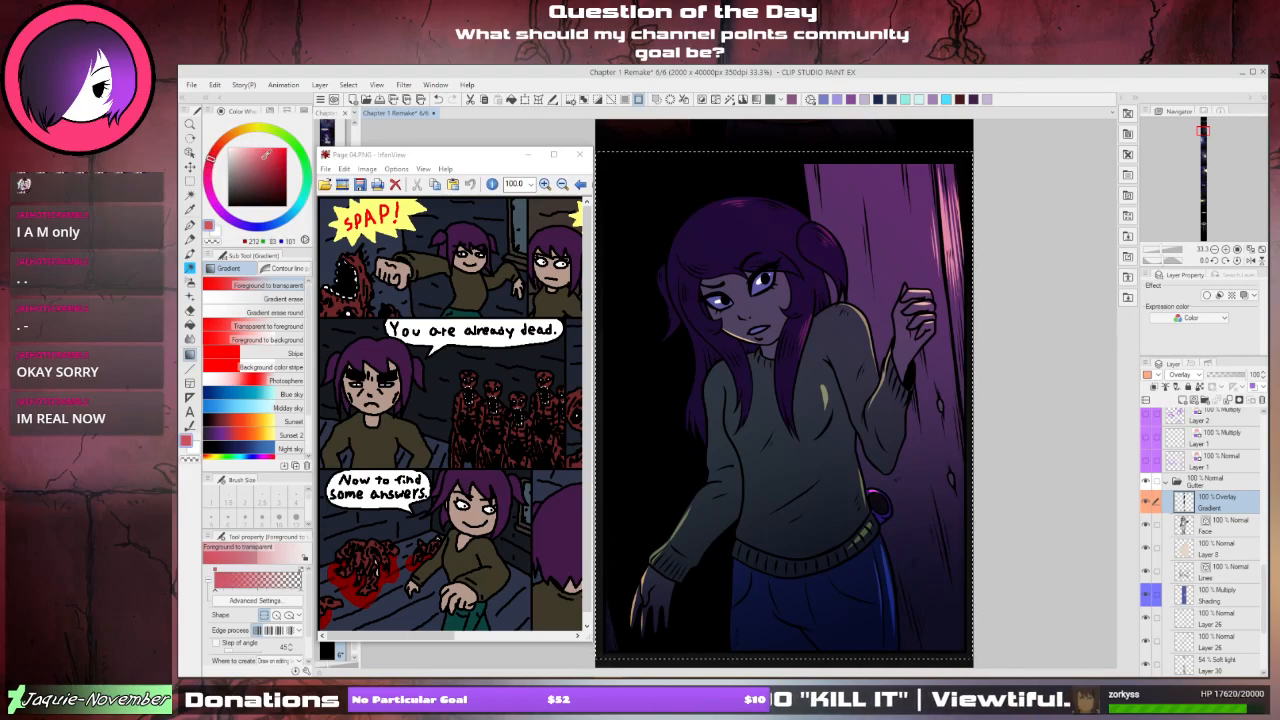
pyautogui.click(256, 155)
pyautogui.click(260, 158)
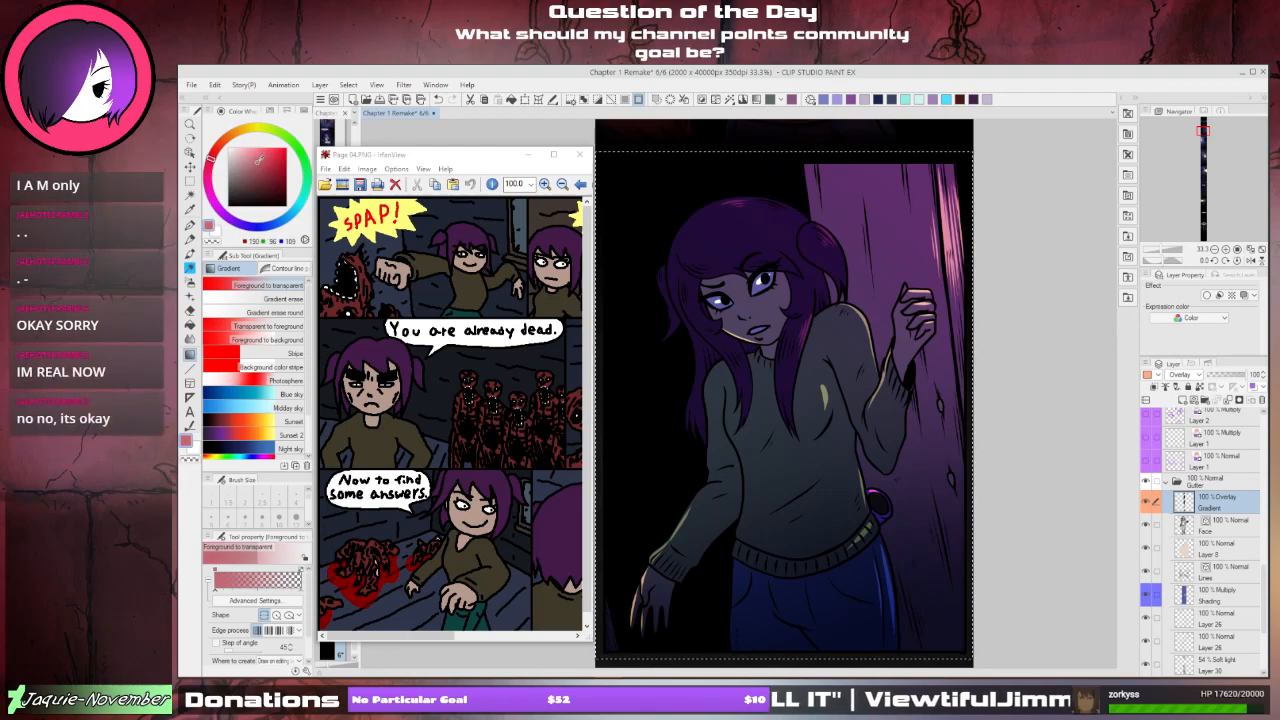
pyautogui.click(259, 161)
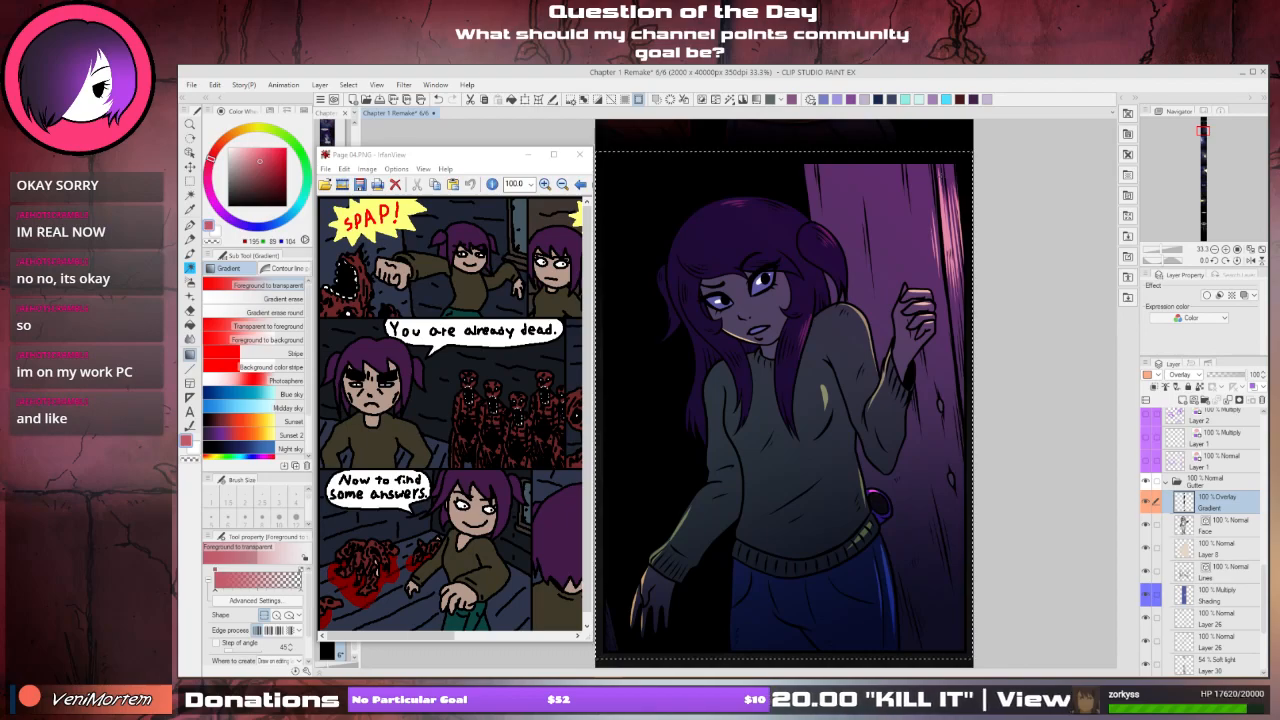
pyautogui.moveTo(737, 440); pyautogui.dragTo(752, 435)
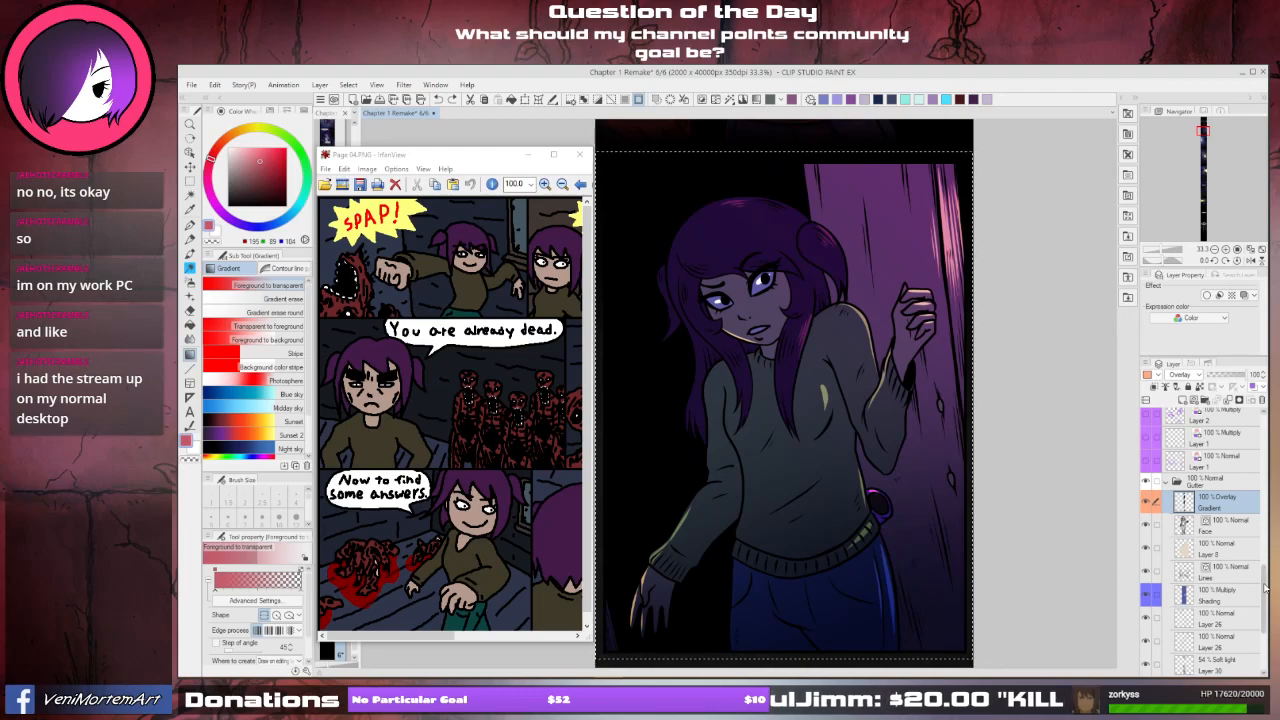
# - On Frame 1's Overlay Gradient layer, apply the pinkish-red gradient from the door's upper part diagonally down toward the character's chest
pyautogui.moveTo(1265, 590); pyautogui.dragTo(1265, 435)
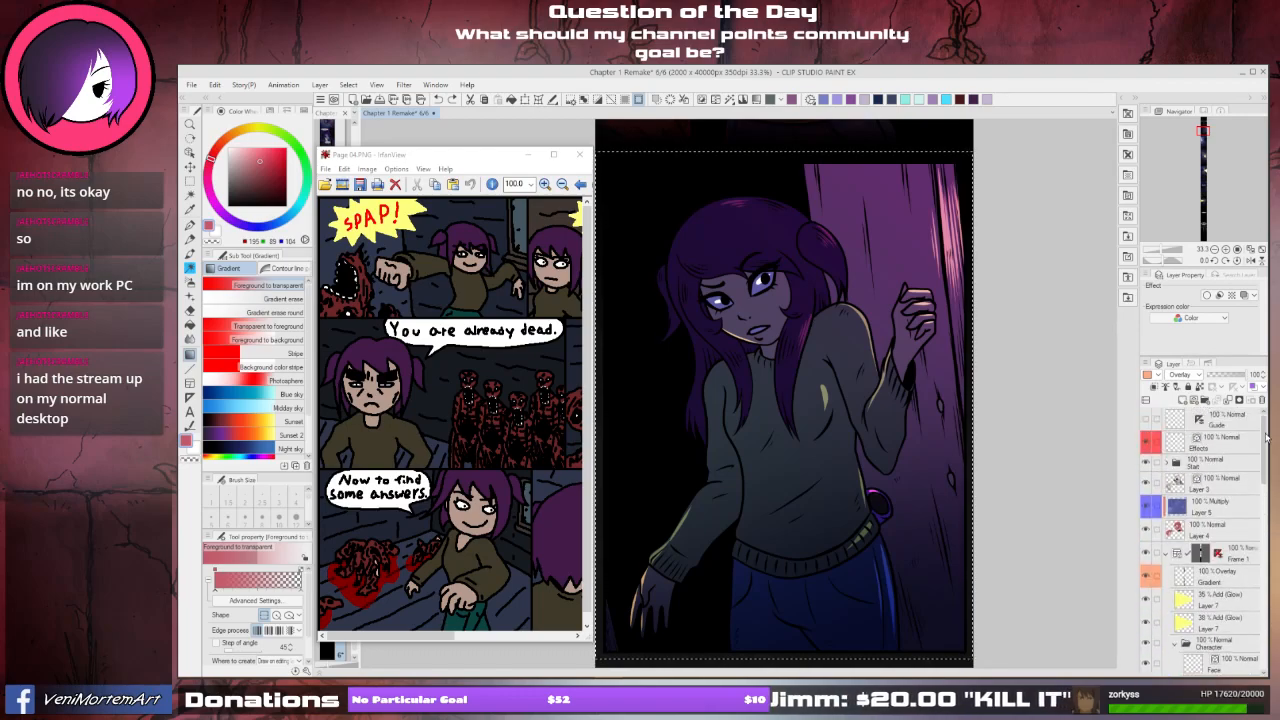
pyautogui.click(1232, 580)
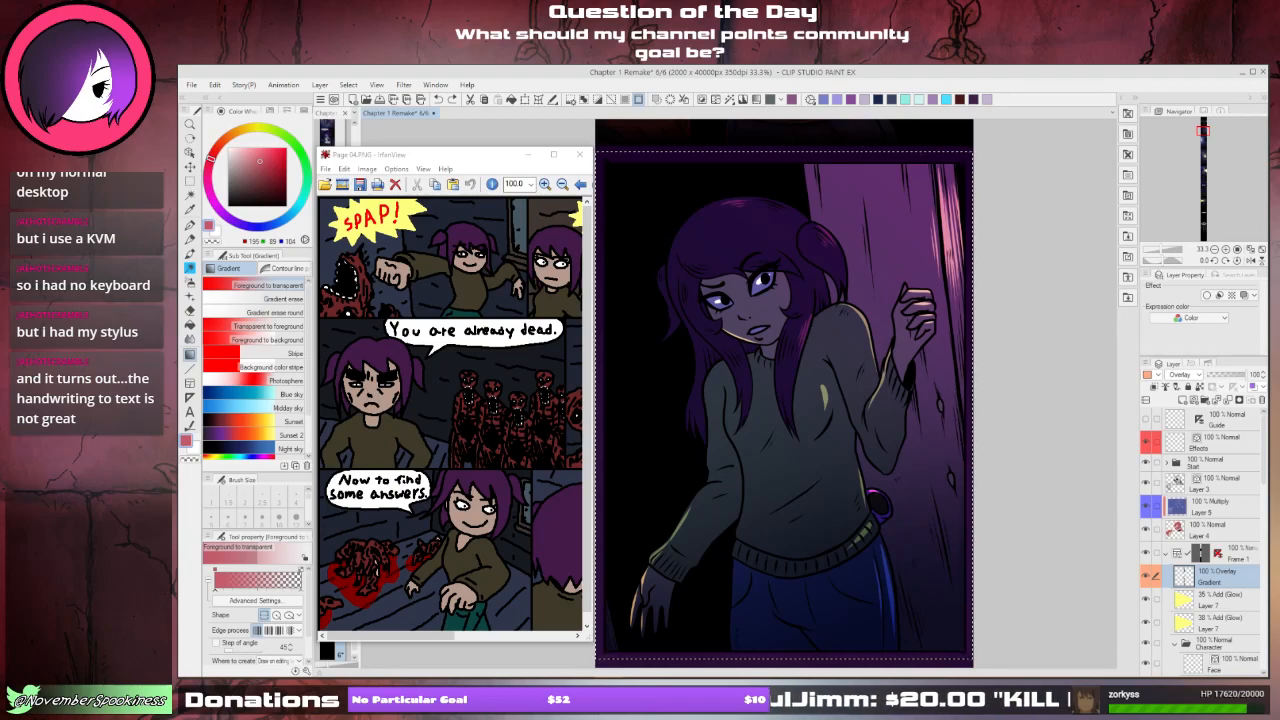
pyautogui.moveTo(927, 200); pyautogui.dragTo(785, 387)
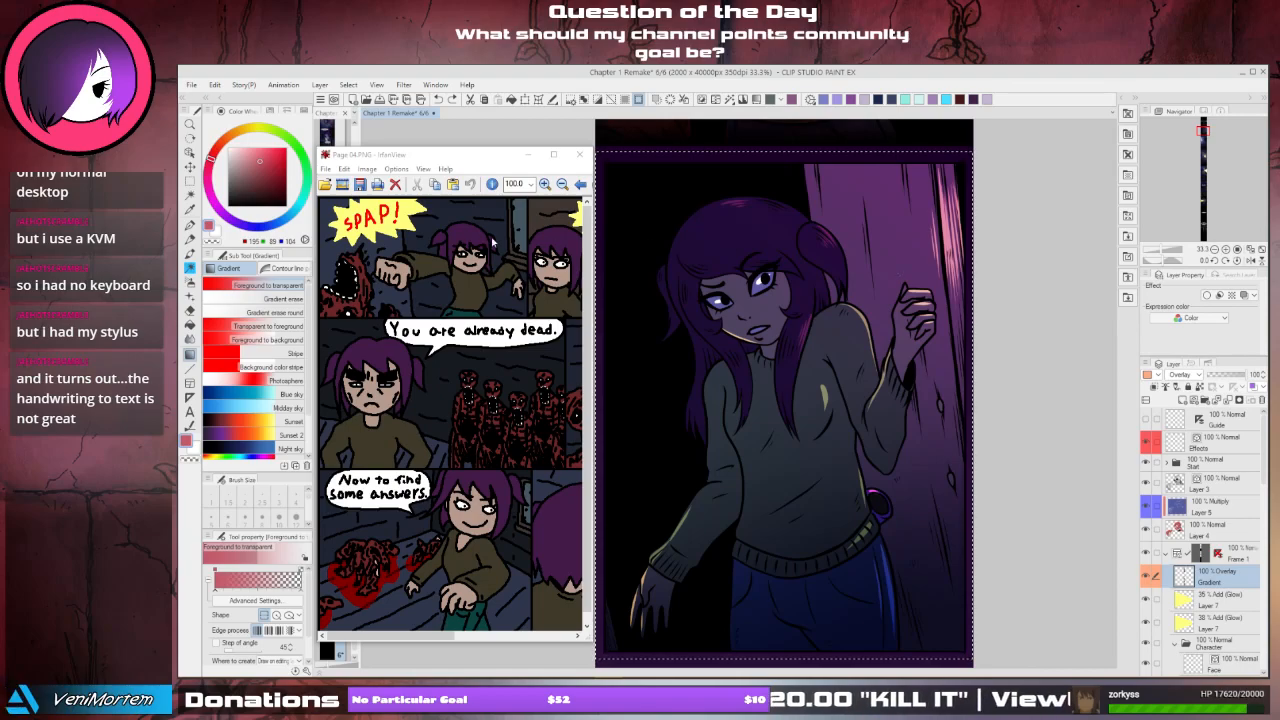
# - Switch the gradient colour to a muted purple and apply it diagonally from the door down across the character's torso
pyautogui.moveTo(221, 204); pyautogui.dragTo(213, 197)
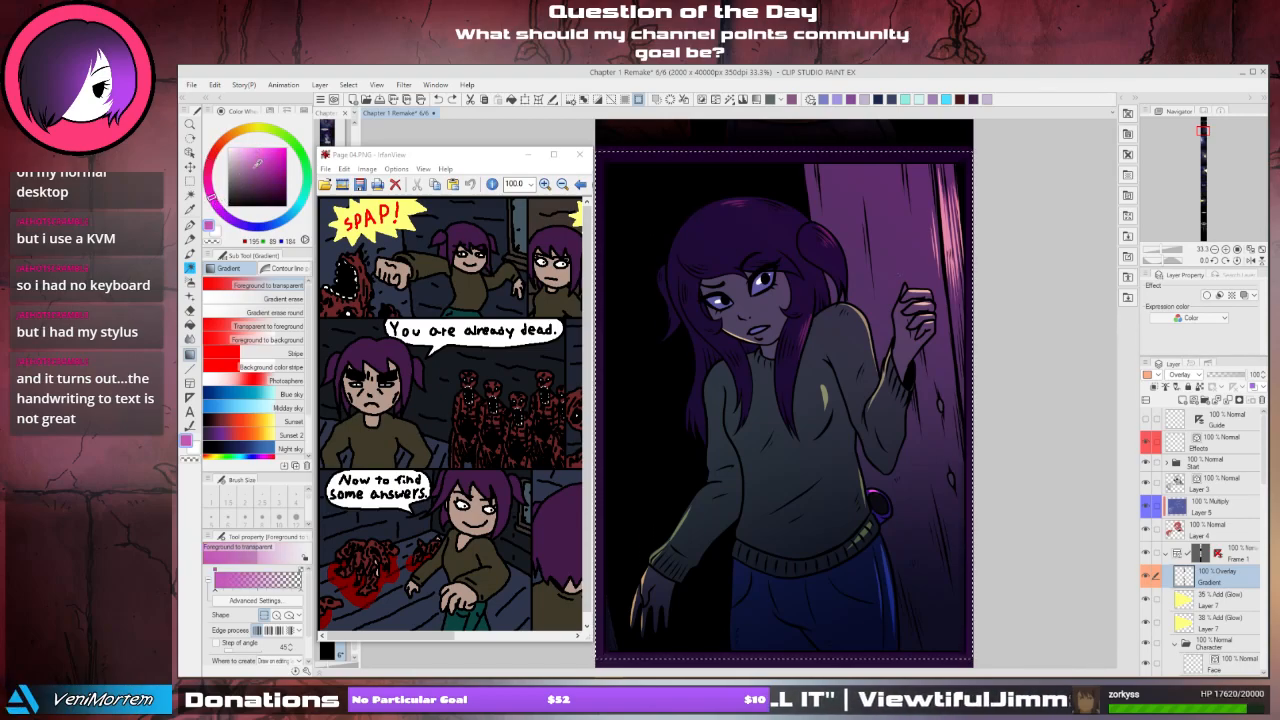
pyautogui.moveTo(266, 161); pyautogui.dragTo(259, 170)
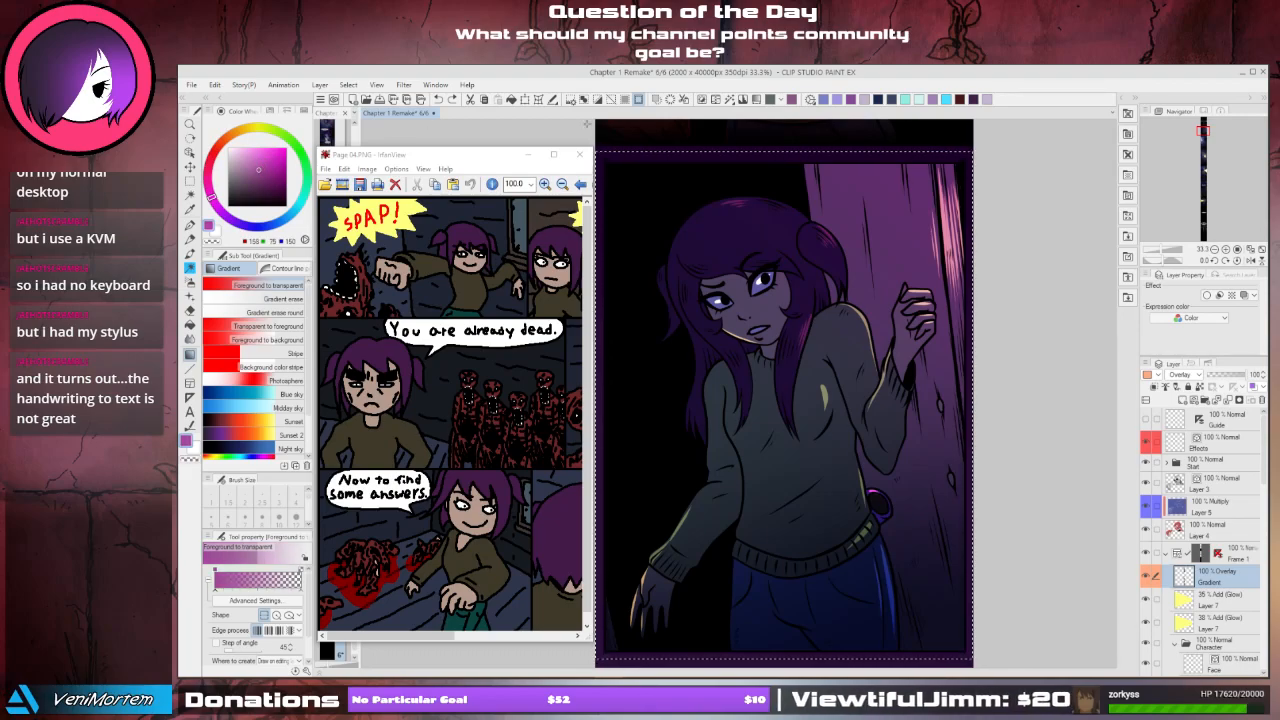
pyautogui.moveTo(938, 254); pyautogui.dragTo(738, 498)
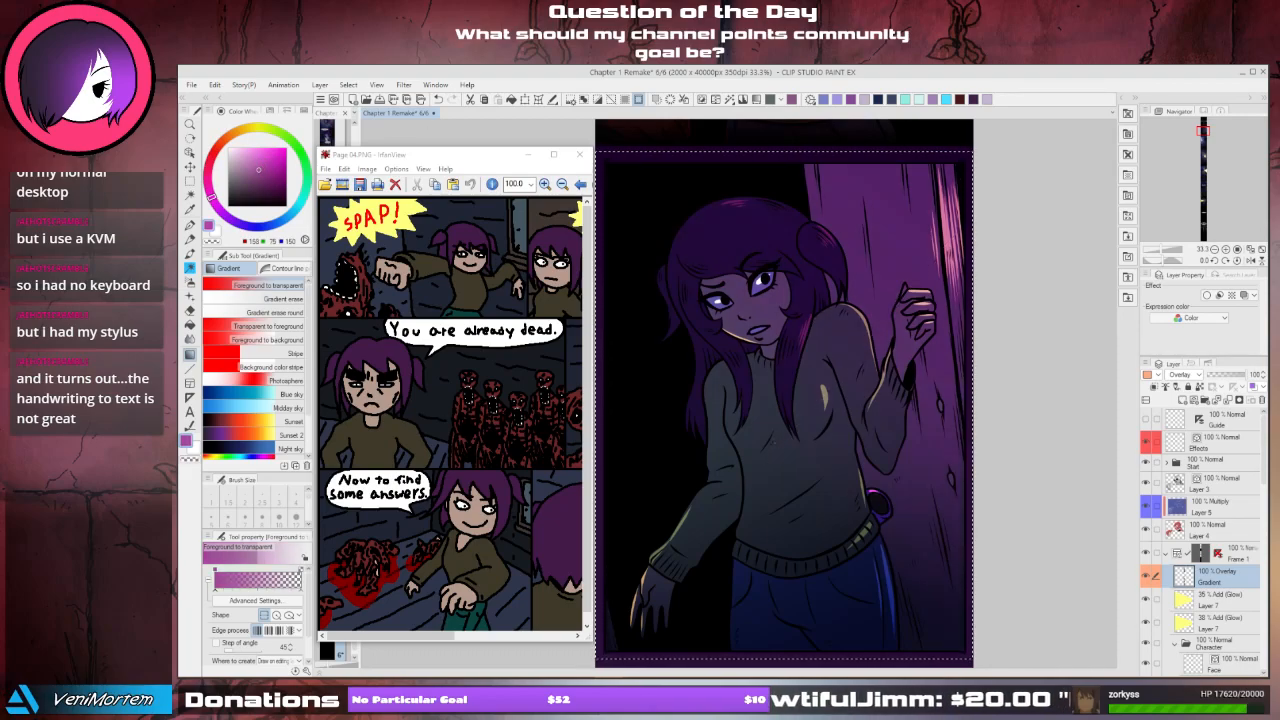
pyautogui.moveTo(894, 373)
pyautogui.mouseDown()
pyautogui.moveTo(878, 325)
pyautogui.moveTo(871, 379)
pyautogui.mouseUp()
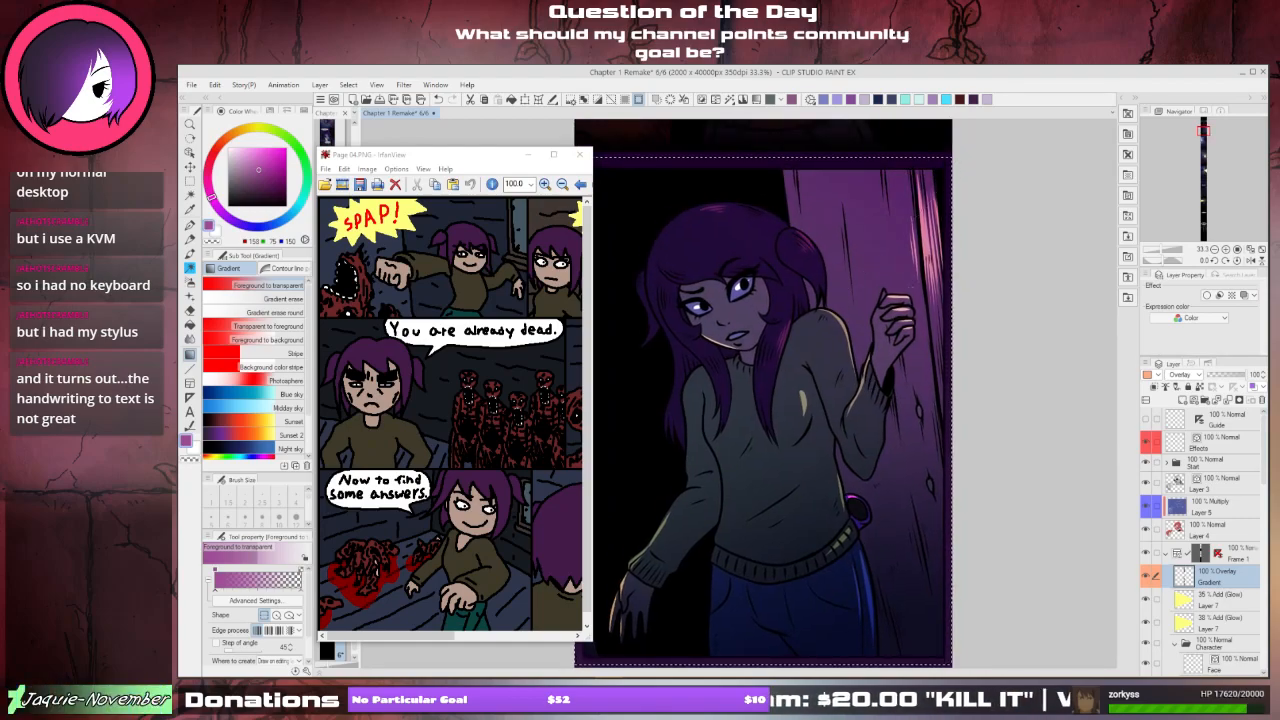
pyautogui.moveTo(916, 260); pyautogui.dragTo(1014, 277)
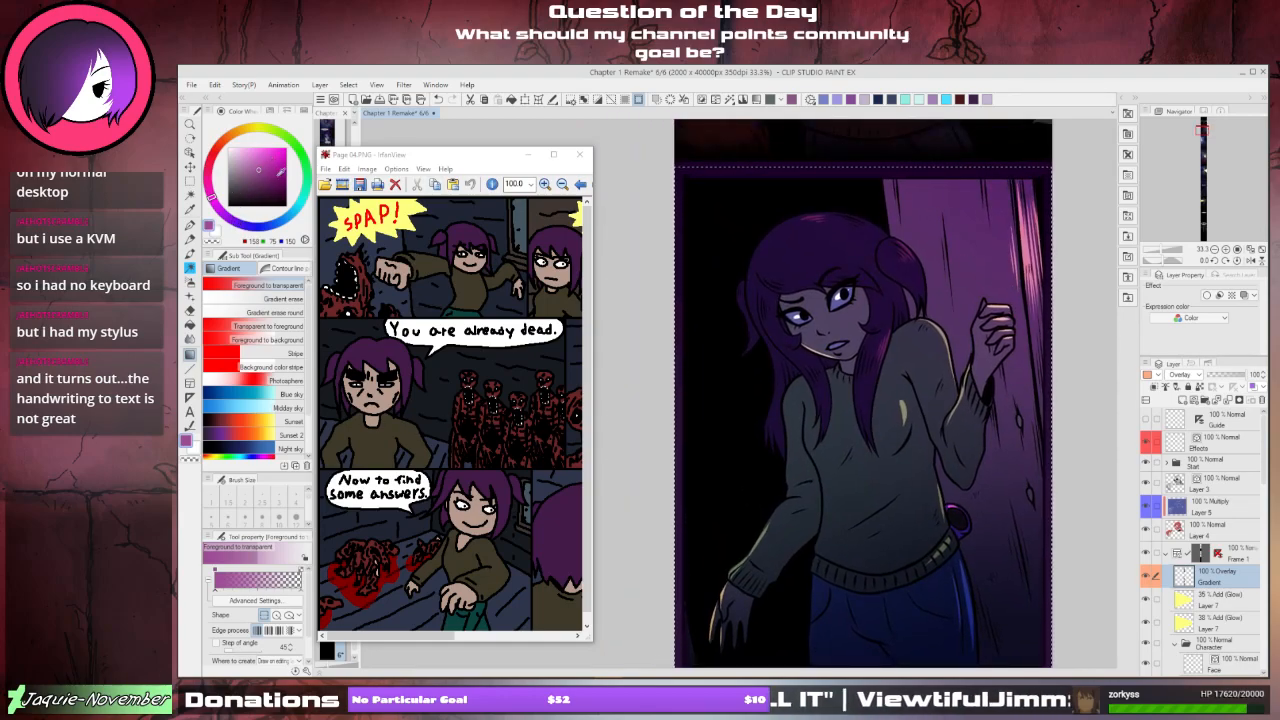
# - Apply a light blue gradient, RGB 127, 187, 230, from the dark side of the doorway across the character's head
pyautogui.click(287, 218)
pyautogui.moveTo(259, 167); pyautogui.dragTo(258, 148)
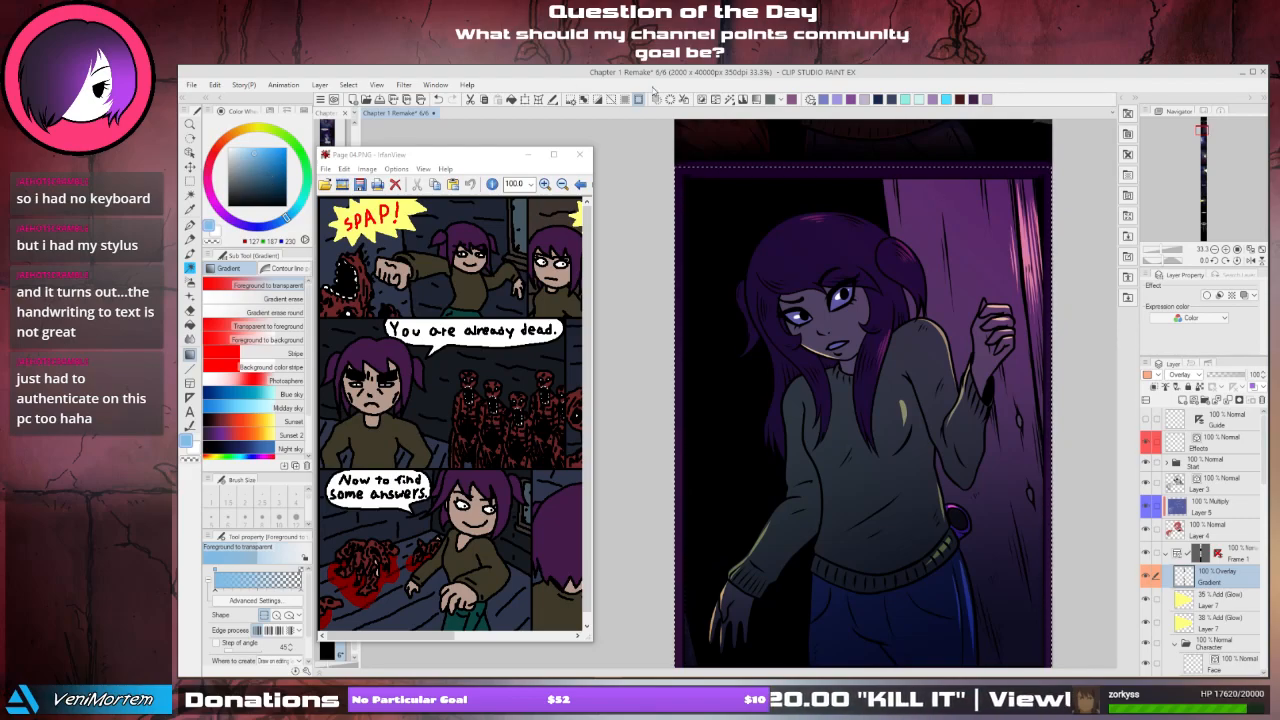
pyautogui.moveTo(736, 251); pyautogui.dragTo(914, 436)
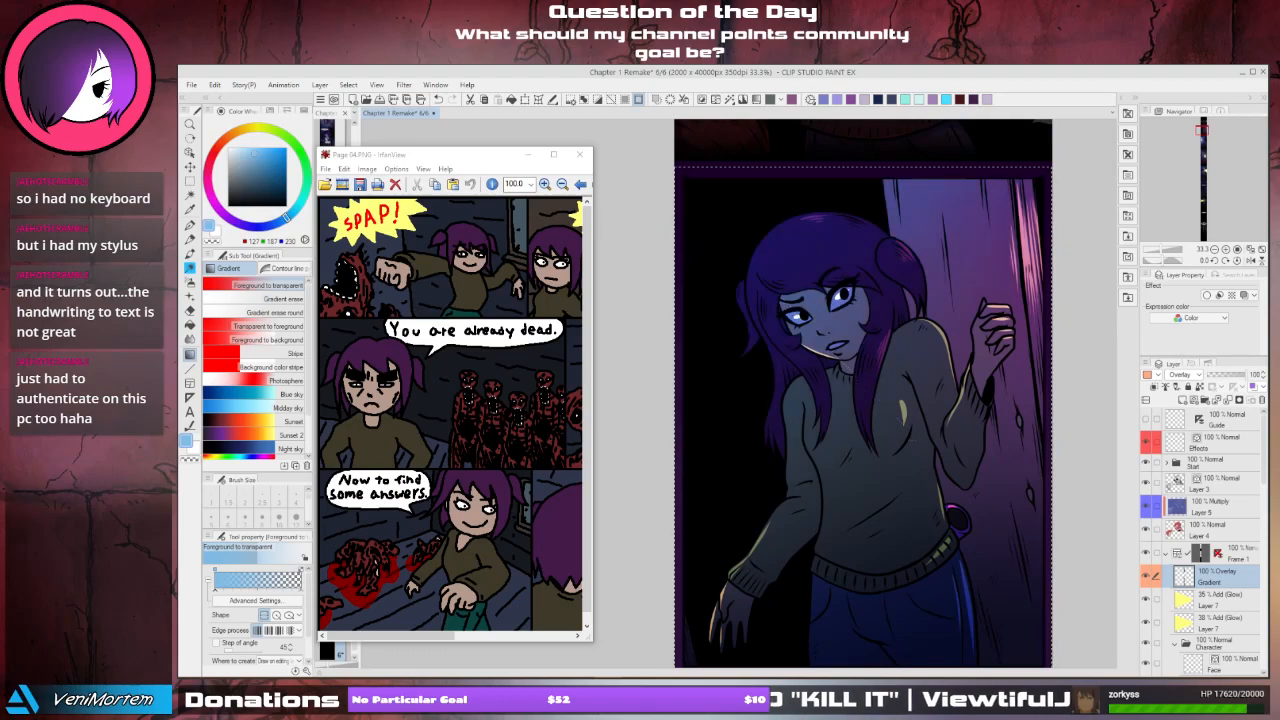
pyautogui.hotkey('ctrl', 'z')
pyautogui.moveTo(662, 268); pyautogui.dragTo(900, 466)
pyautogui.hotkey('ctrl', 'z')
pyautogui.moveTo(666, 246); pyautogui.dragTo(862, 352)
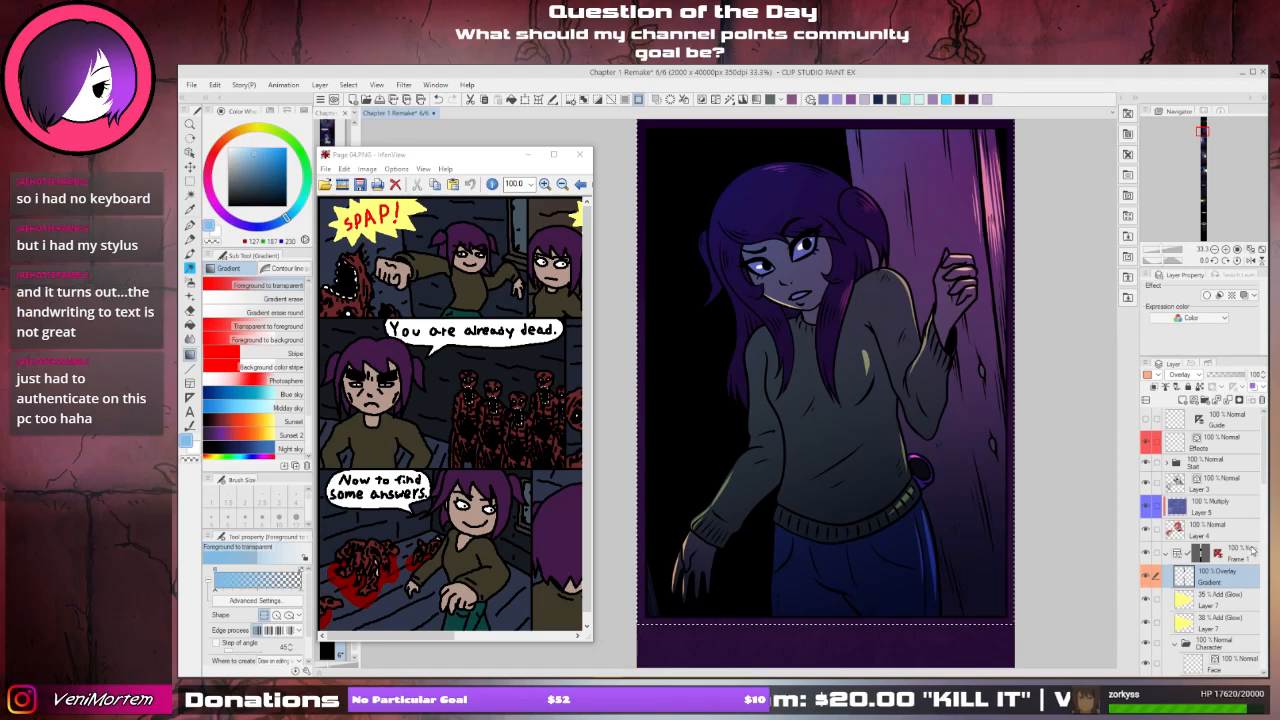
# - Target the Character folder's Multiply Shading layer and ready the GR Lighting pen with a muted blue from the colour set
pyautogui.moveTo(1264, 420); pyautogui.dragTo(1255, 500)
pyautogui.click(1255, 500)
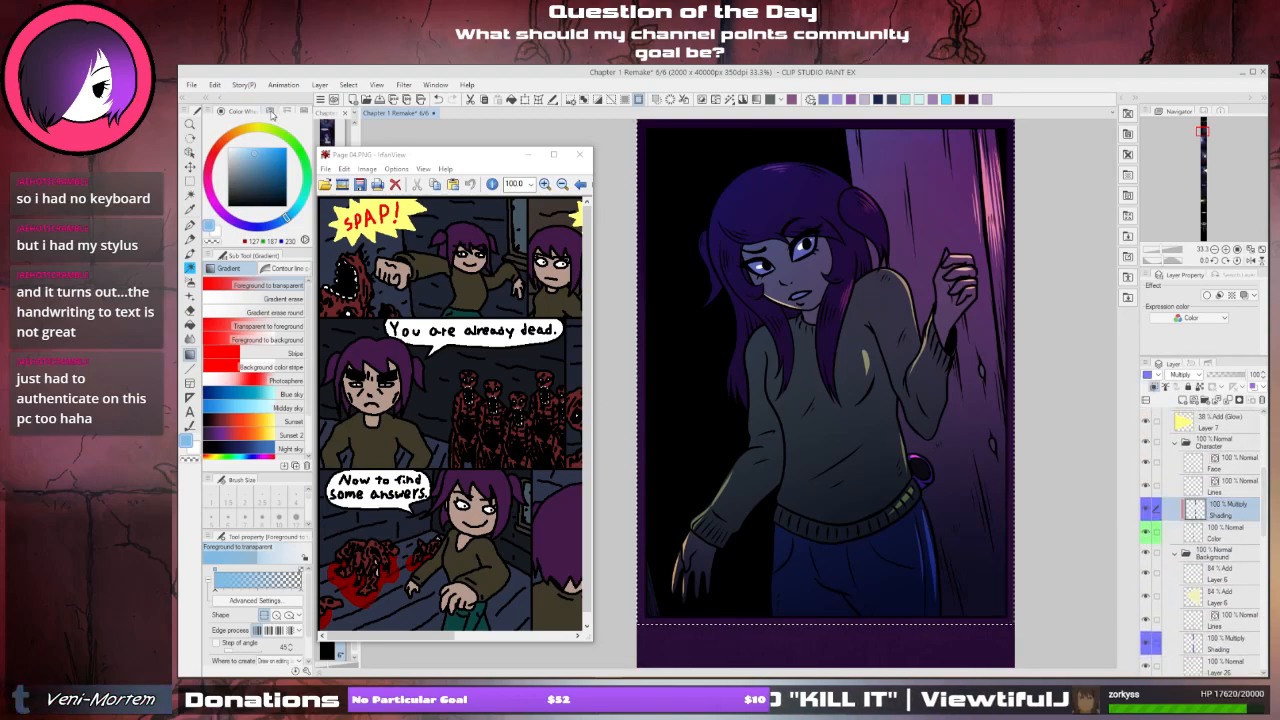
pyautogui.click(274, 108)
pyautogui.click(290, 222)
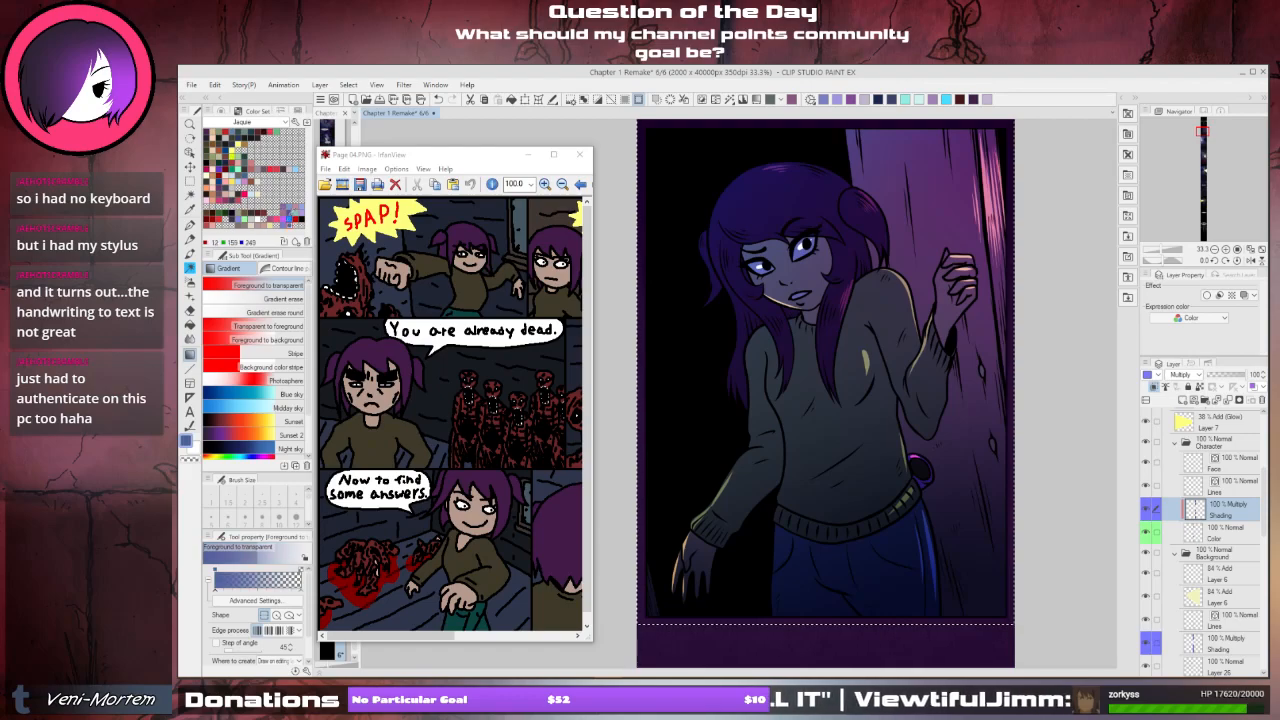
pyautogui.click(190, 225)
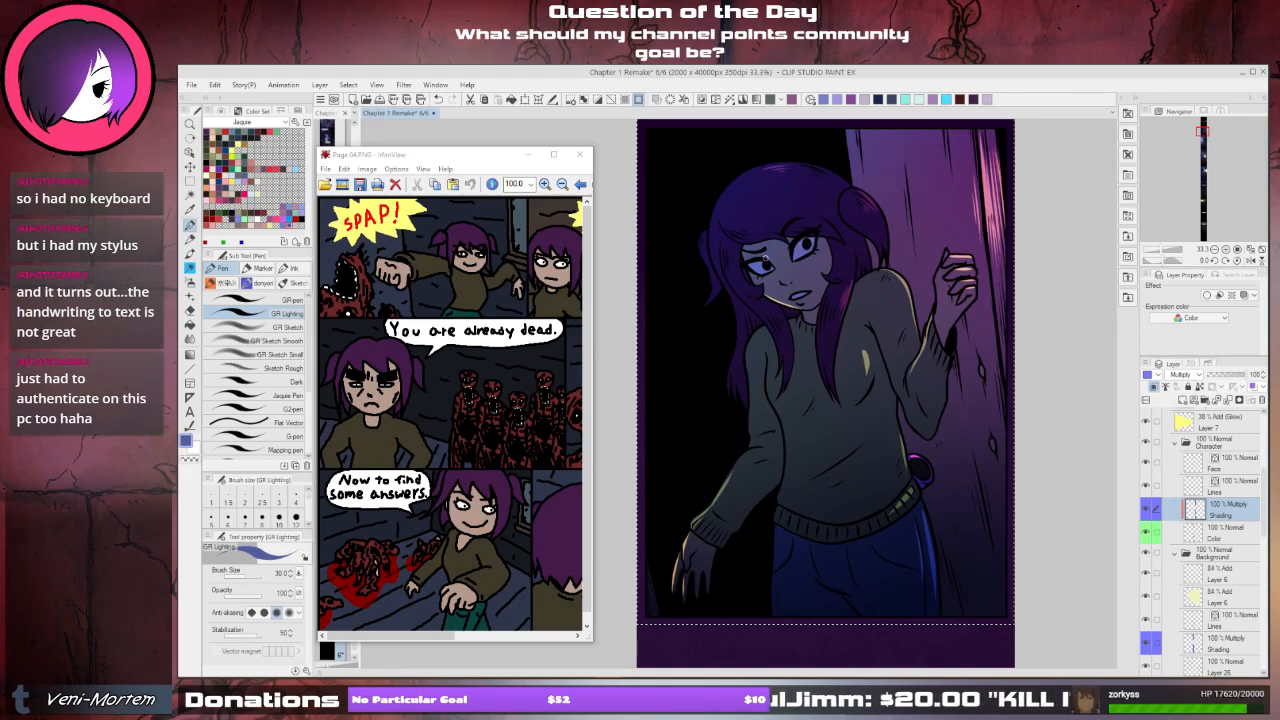
# - Erase a small bit of shading on the character's face using the transparent drawing colour
pyautogui.press('c')
pyautogui.moveTo(766, 262); pyautogui.dragTo(757, 266)
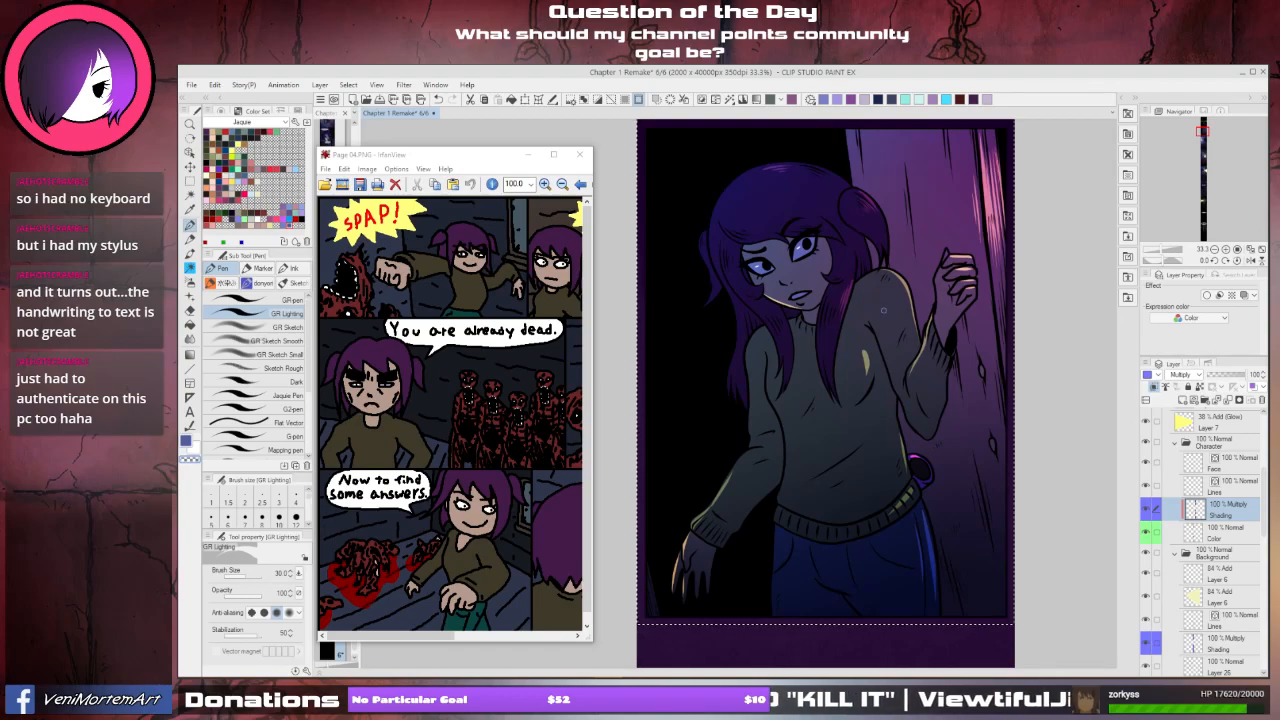
pyautogui.moveTo(870, 373); pyautogui.dragTo(826, 350)
pyautogui.scroll(-1, 820, 380)
pyautogui.moveTo(815, 394)
pyautogui.mouseDown()
pyautogui.moveTo(817, 294)
pyautogui.moveTo(813, 448)
pyautogui.moveTo(823, 389)
pyautogui.moveTo(817, 407)
pyautogui.mouseUp()
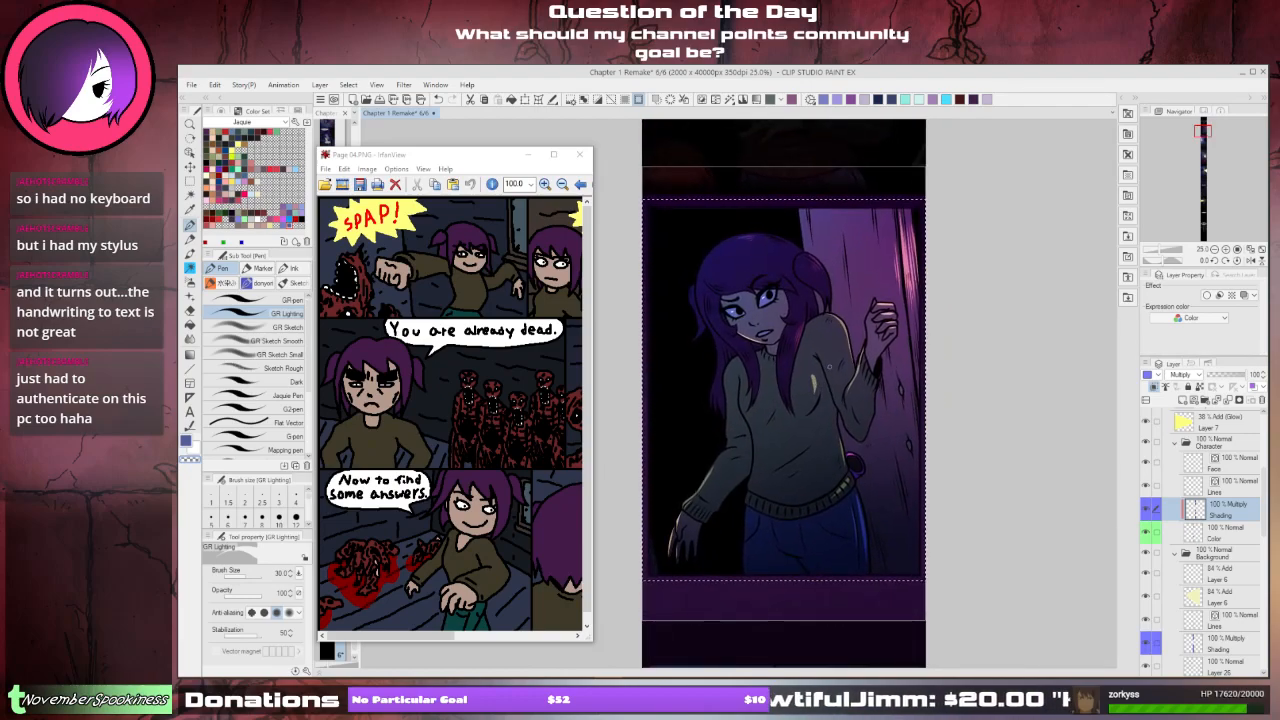
# - Toggle the character's Shading layer off and on to examine the shading in the flashlight panel
pyautogui.moveTo(1205, 133); pyautogui.dragTo(1202, 175)
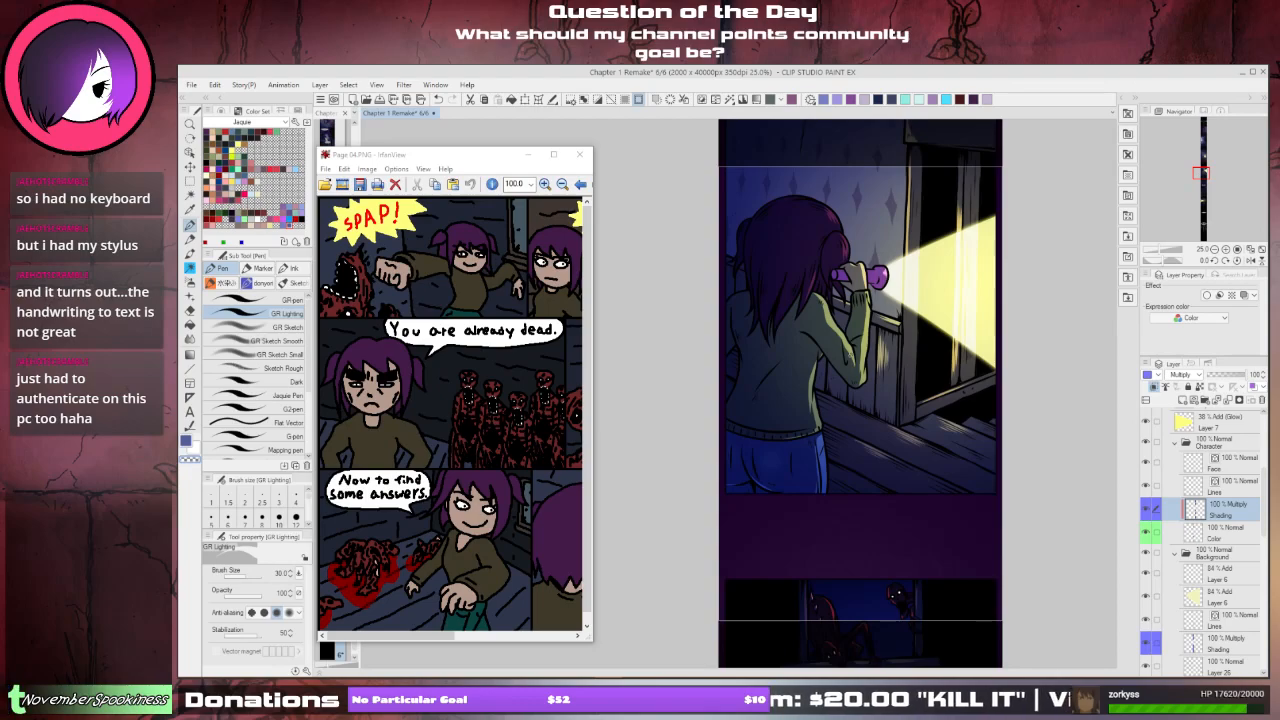
pyautogui.moveTo(860, 420); pyautogui.dragTo(870, 395)
pyautogui.moveTo(764, 436); pyautogui.dragTo(756, 406)
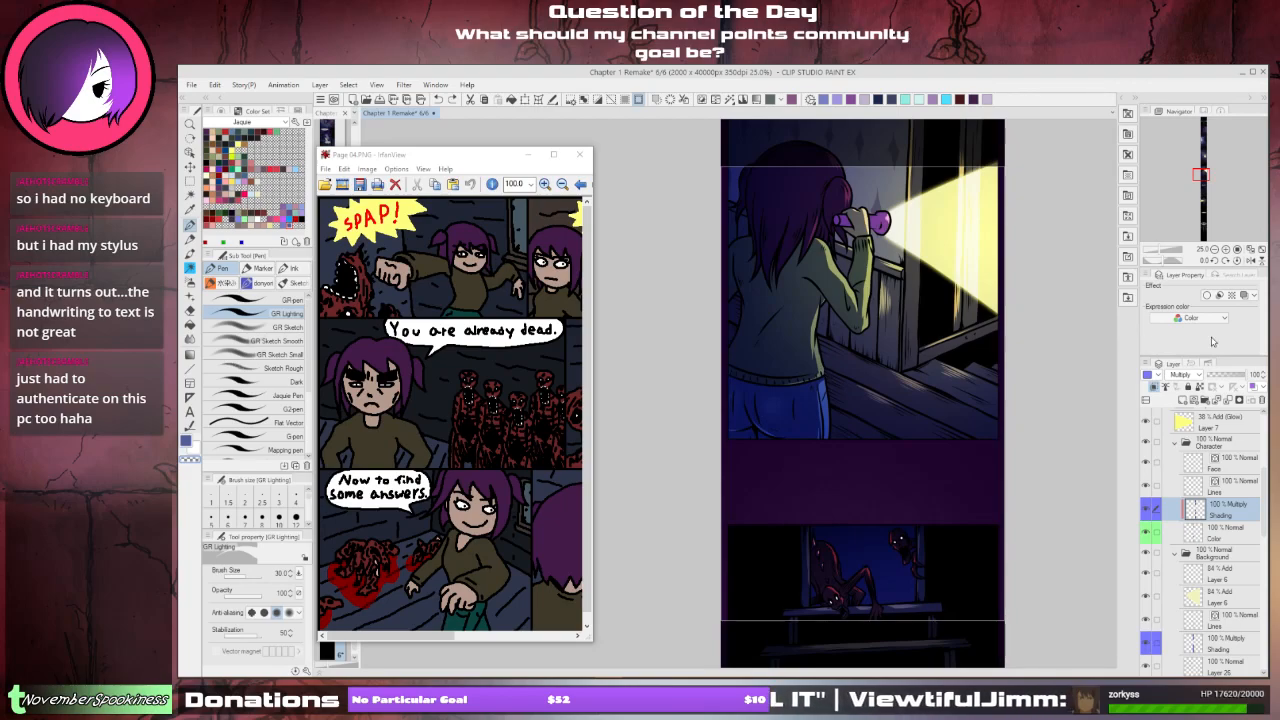
pyautogui.click(1147, 509)
pyautogui.click(1147, 509)
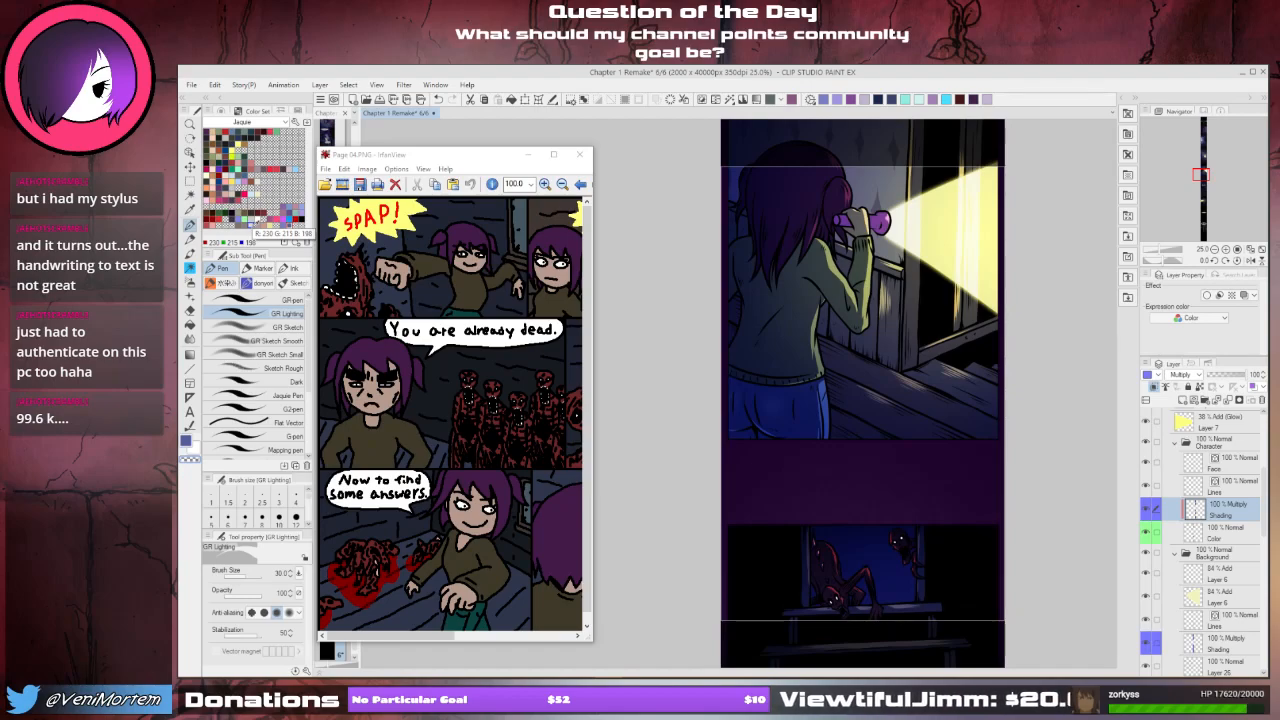
# - Clear the existing shading from the character's jeans with a rectangular selection on the Character folder's Shading layer
pyautogui.click(190, 182)
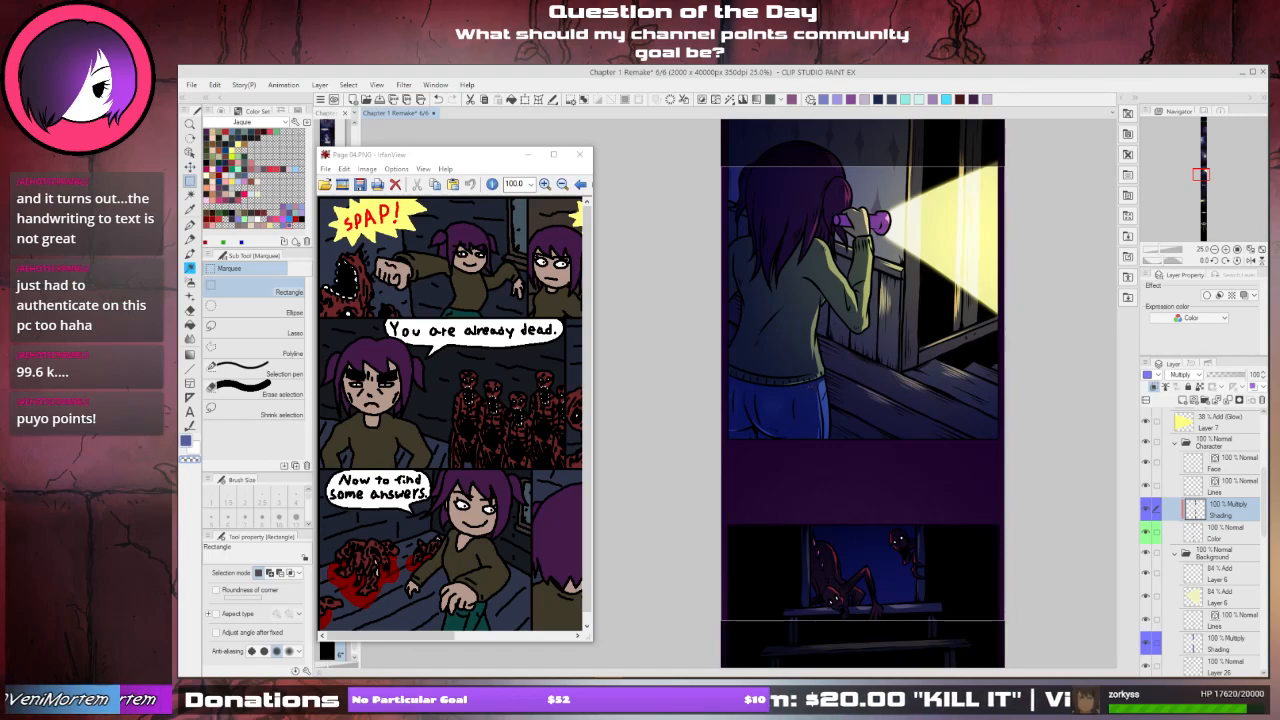
pyautogui.moveTo(813, 387); pyautogui.dragTo(713, 434)
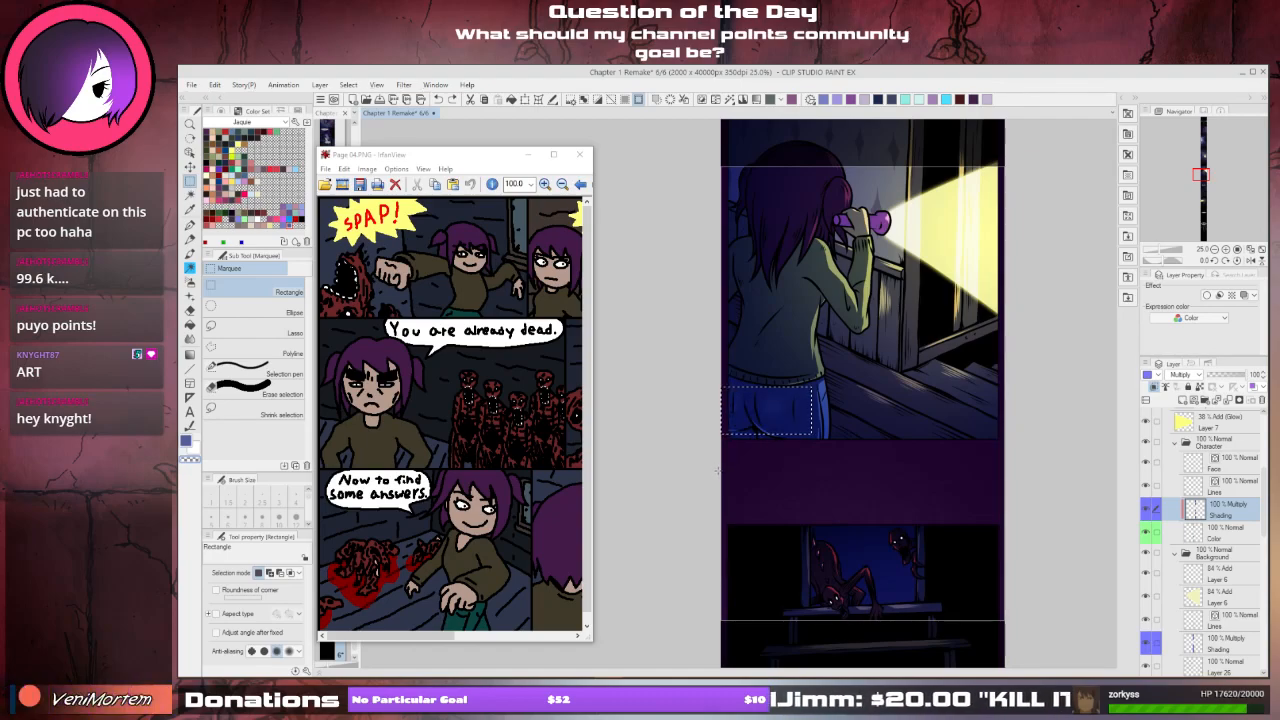
pyautogui.press('Delete')
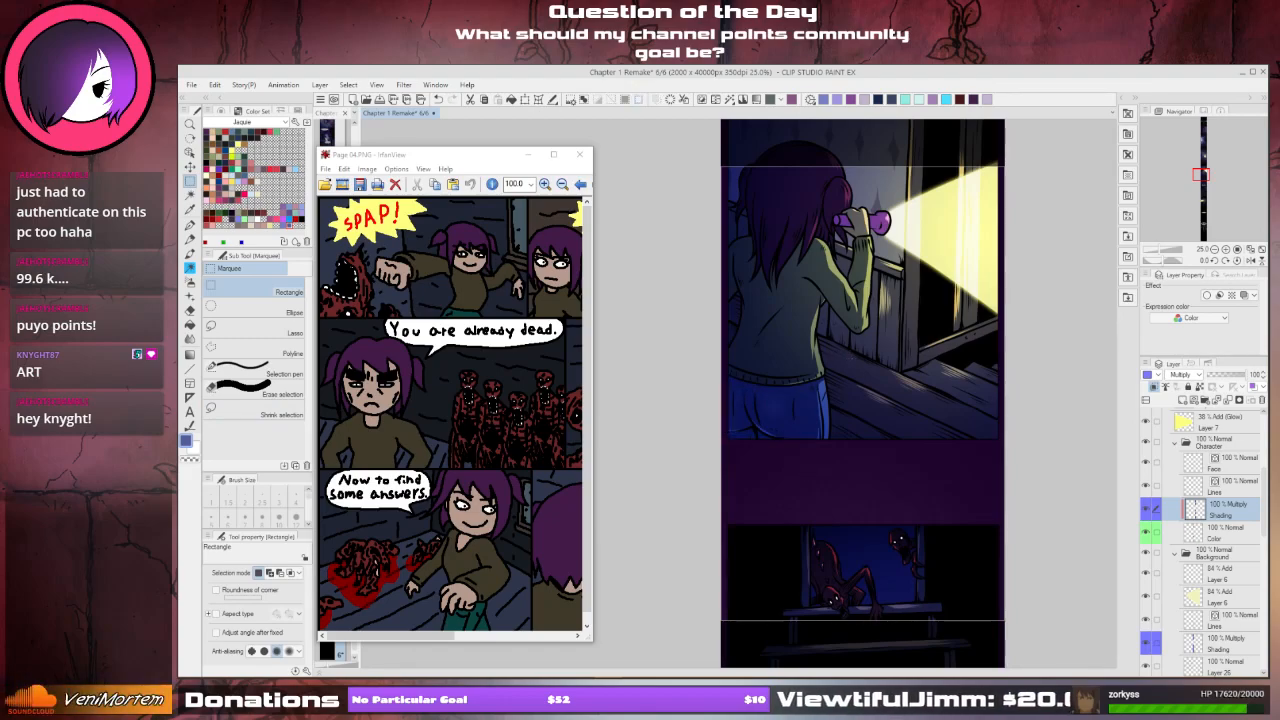
# - Repaint the shading on the character's jeans with the GR Lighting pen and ready the Blur tool at size 162.1 to soften it
pyautogui.click(190, 224)
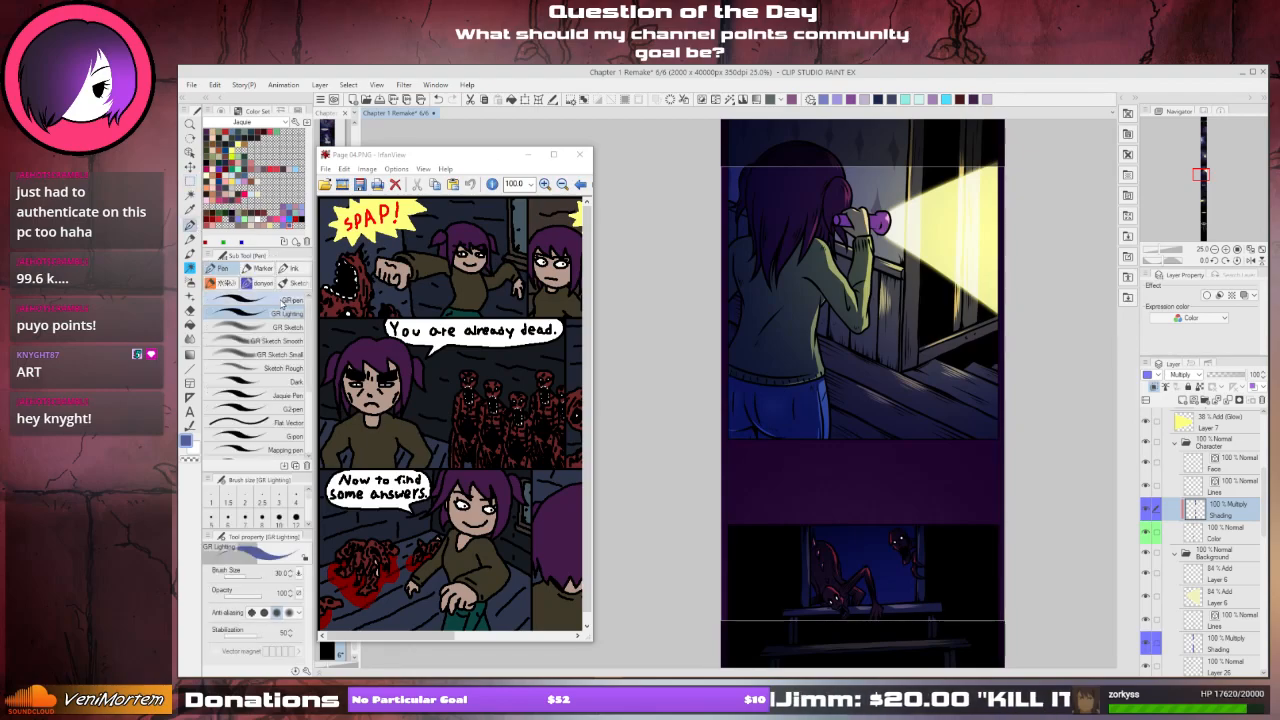
pyautogui.press('-')
pyautogui.press('-')
pyautogui.press('-')
pyautogui.press('-')
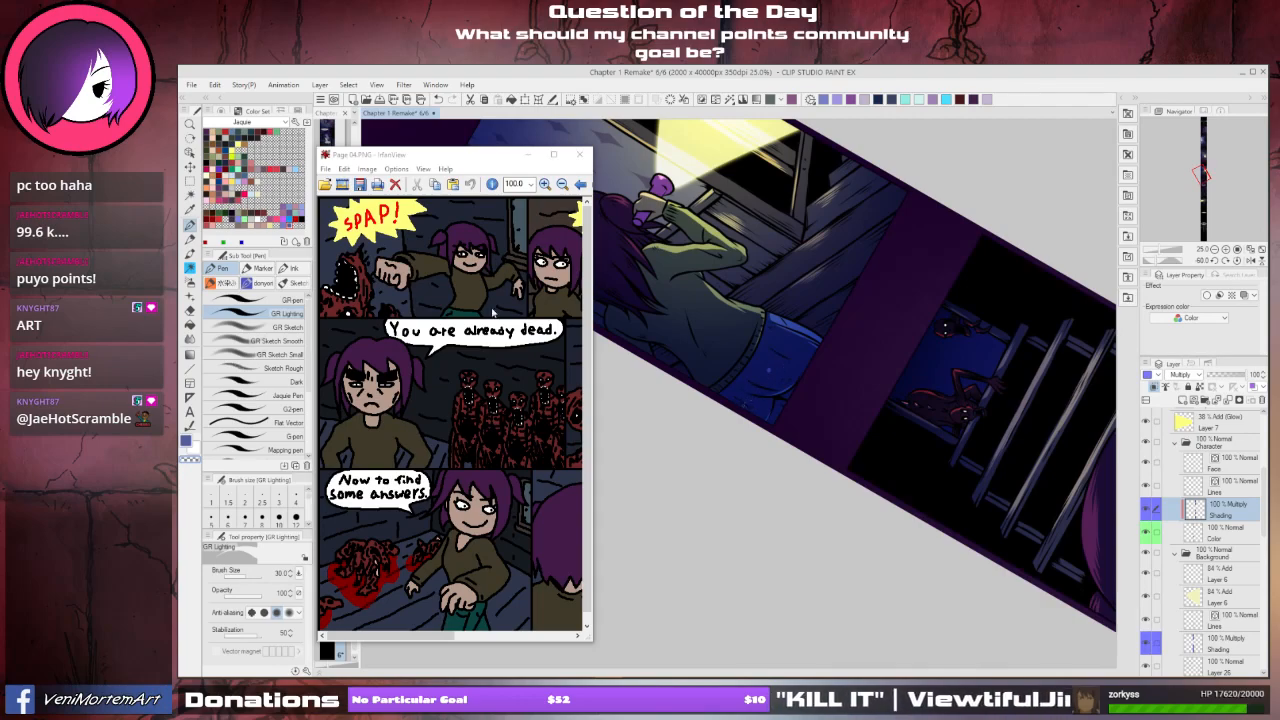
pyautogui.click(192, 340)
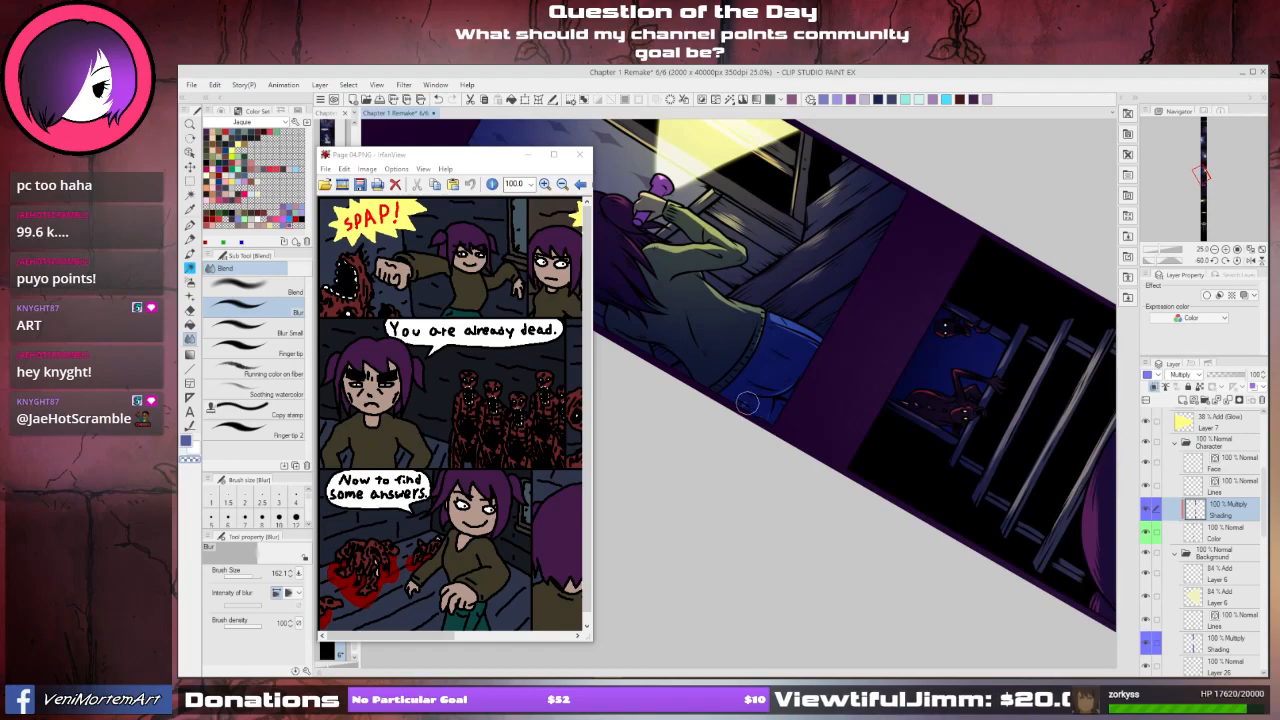
pyautogui.press('^')
pyautogui.press('^')
pyautogui.press('^')
pyautogui.press('^')
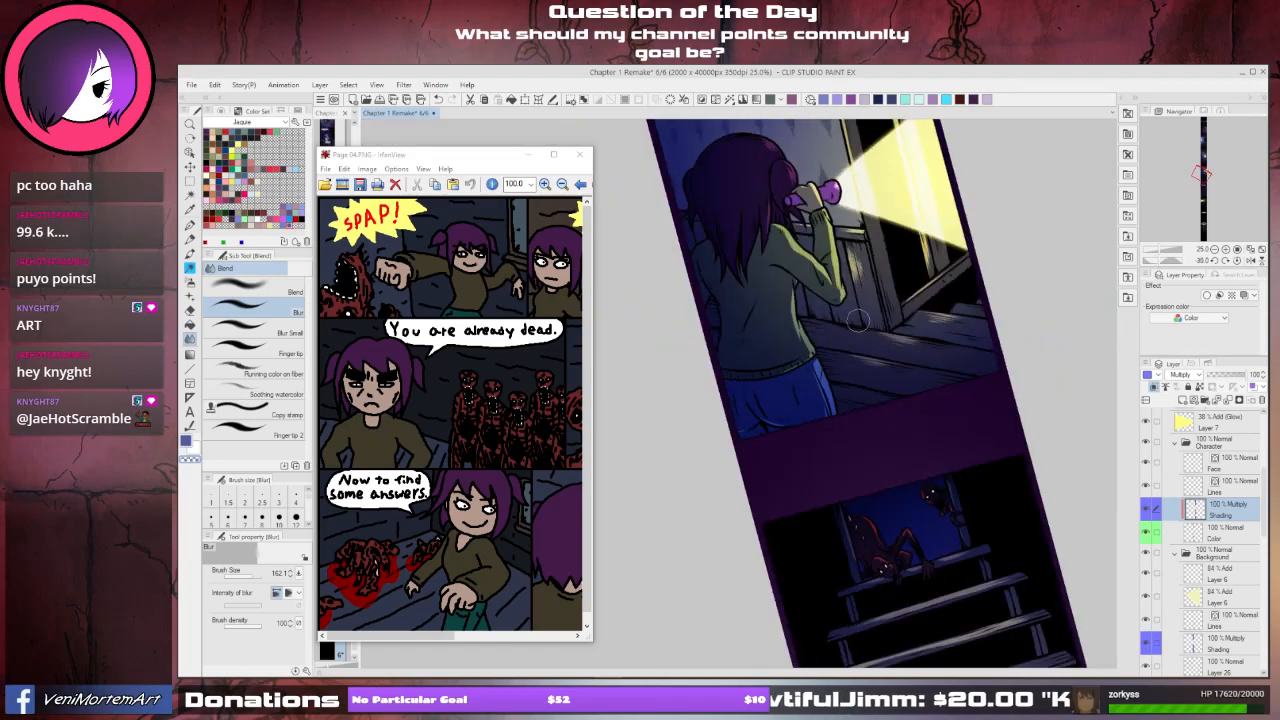
# - Select the Background folder's Color layer for the panel where the character shines the flashlight beneath the skull-faced monster
pyautogui.moveTo(918, 307); pyautogui.dragTo(834, 293)
pyautogui.scroll(-2, 888, 362)
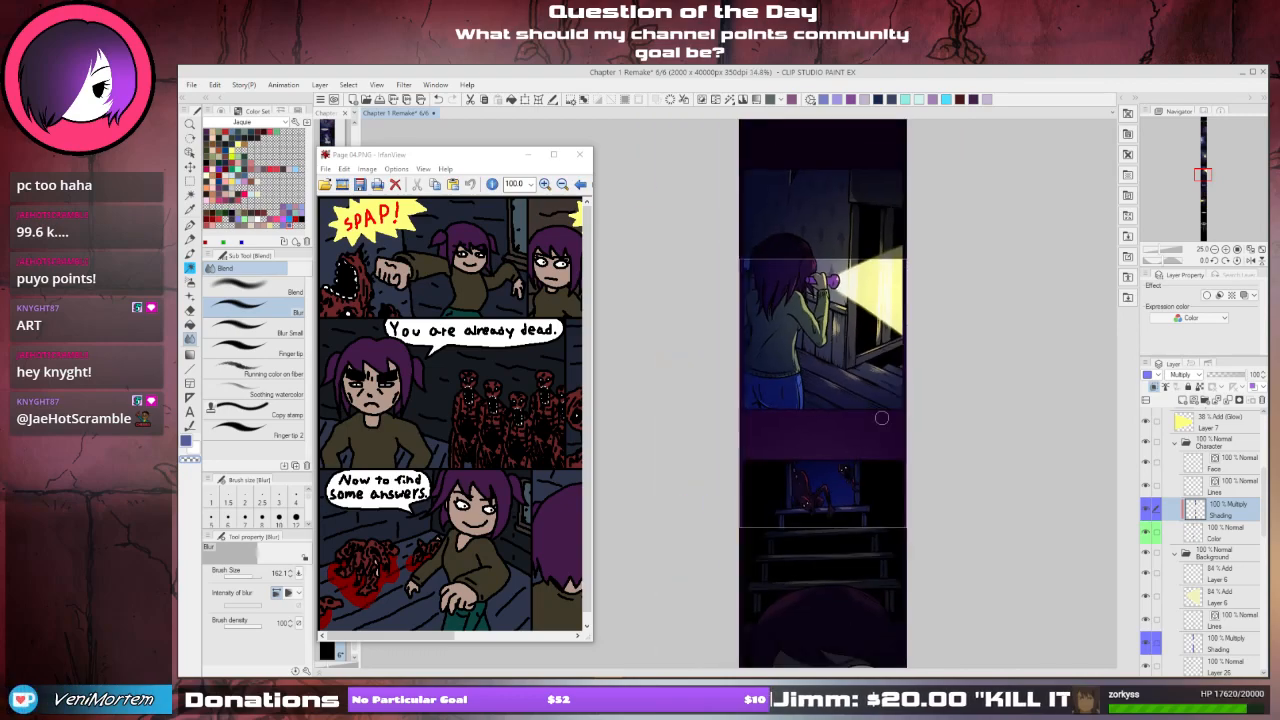
pyautogui.moveTo(880, 420); pyautogui.dragTo(846, 224)
pyautogui.moveTo(803, 492); pyautogui.dragTo(779, 124)
pyautogui.moveTo(754, 375); pyautogui.dragTo(759, 297)
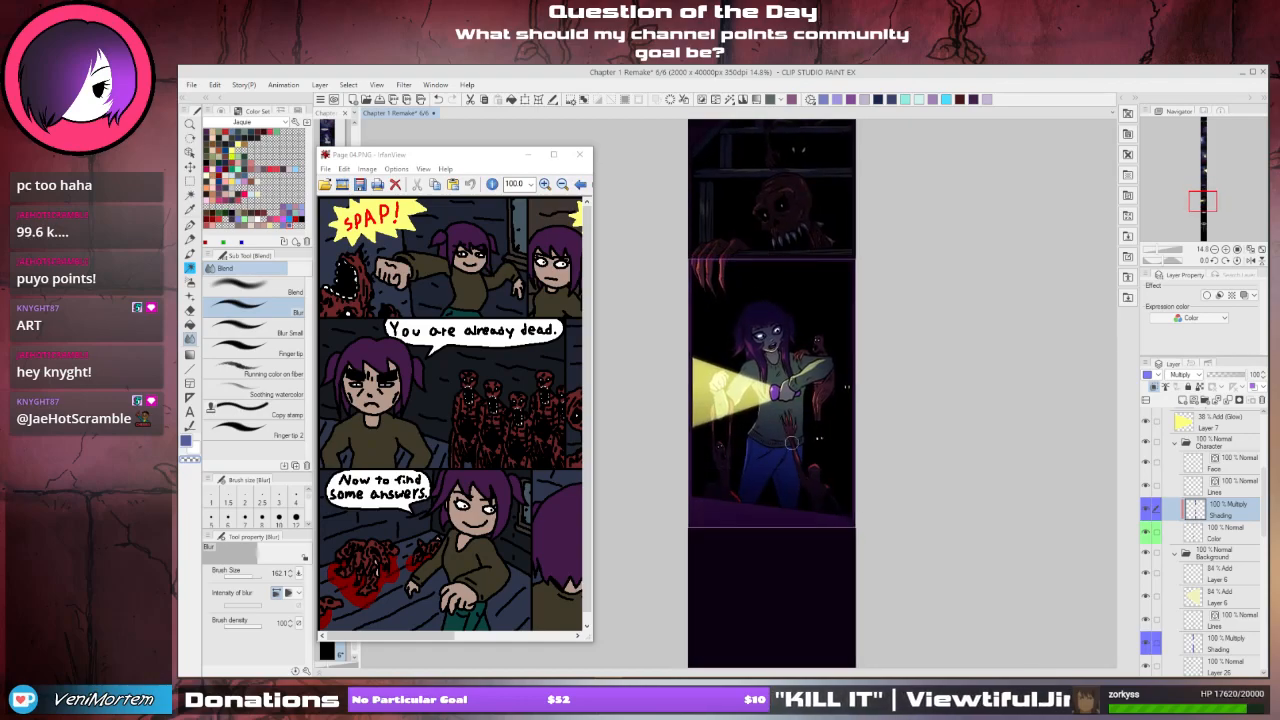
pyautogui.moveTo(791, 443); pyautogui.dragTo(792, 450)
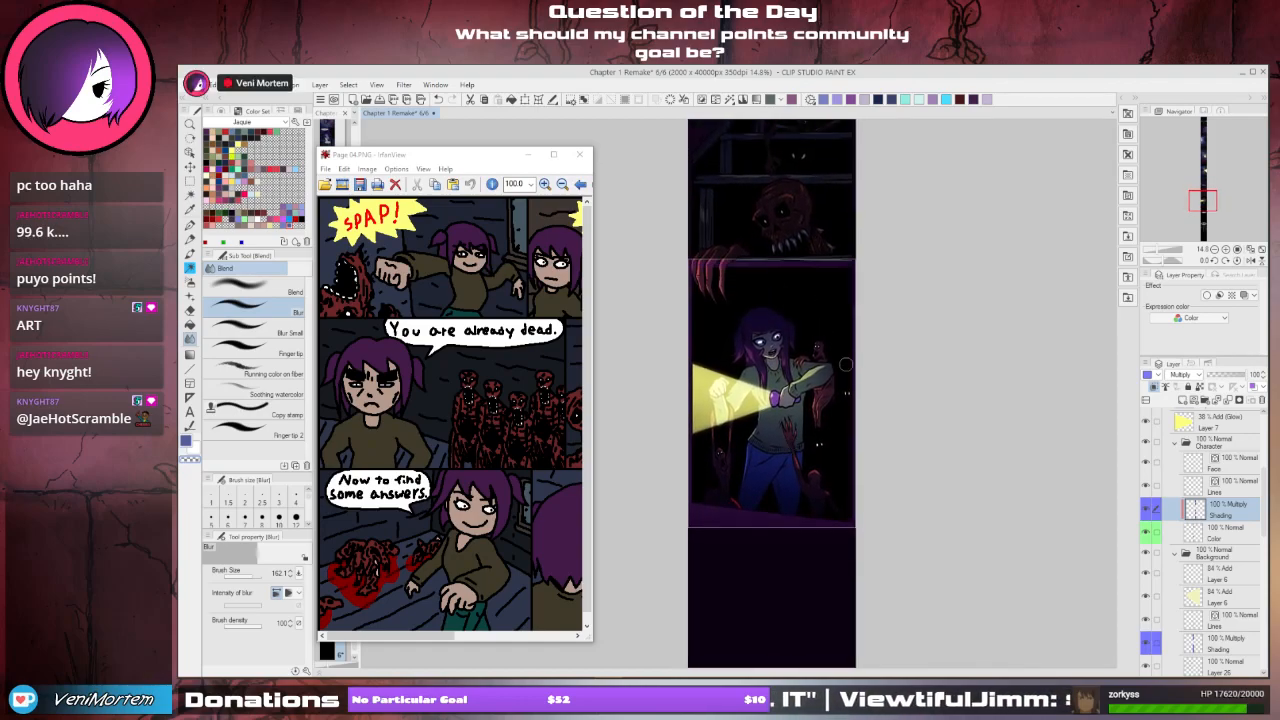
pyautogui.moveTo(1198, 199); pyautogui.dragTo(1201, 200)
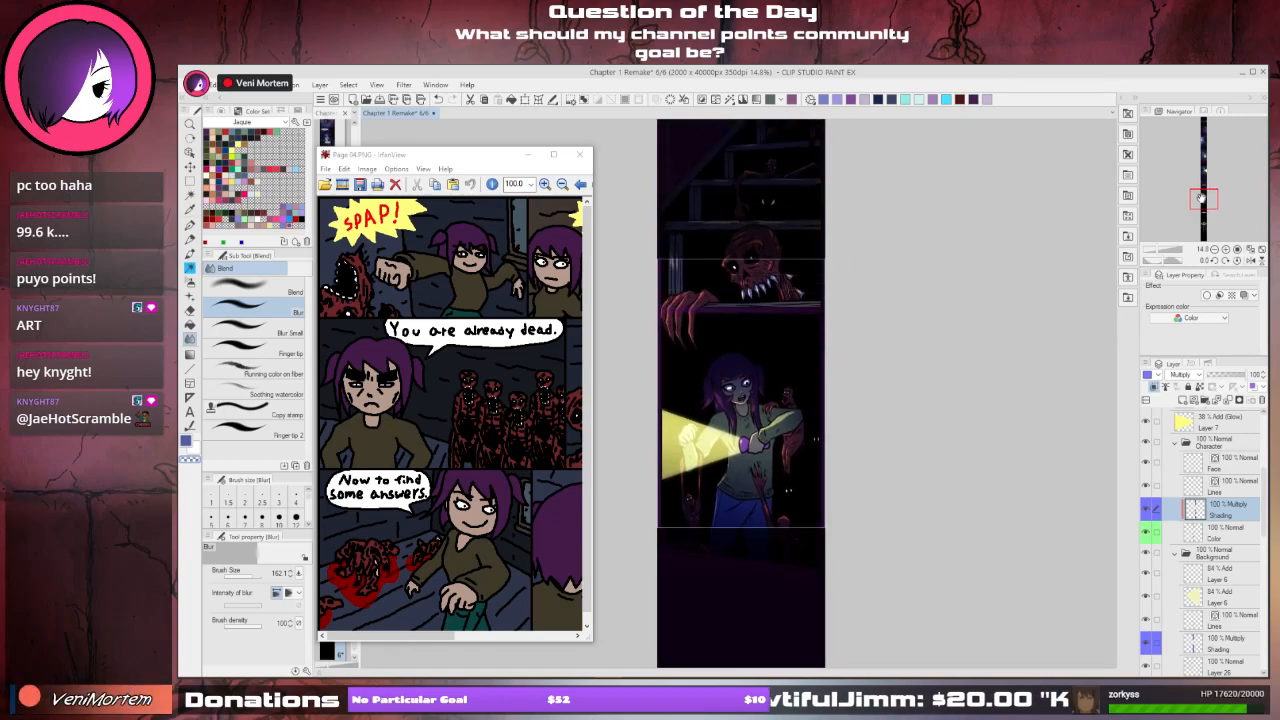
pyautogui.moveTo(1201, 197); pyautogui.dragTo(1200, 198)
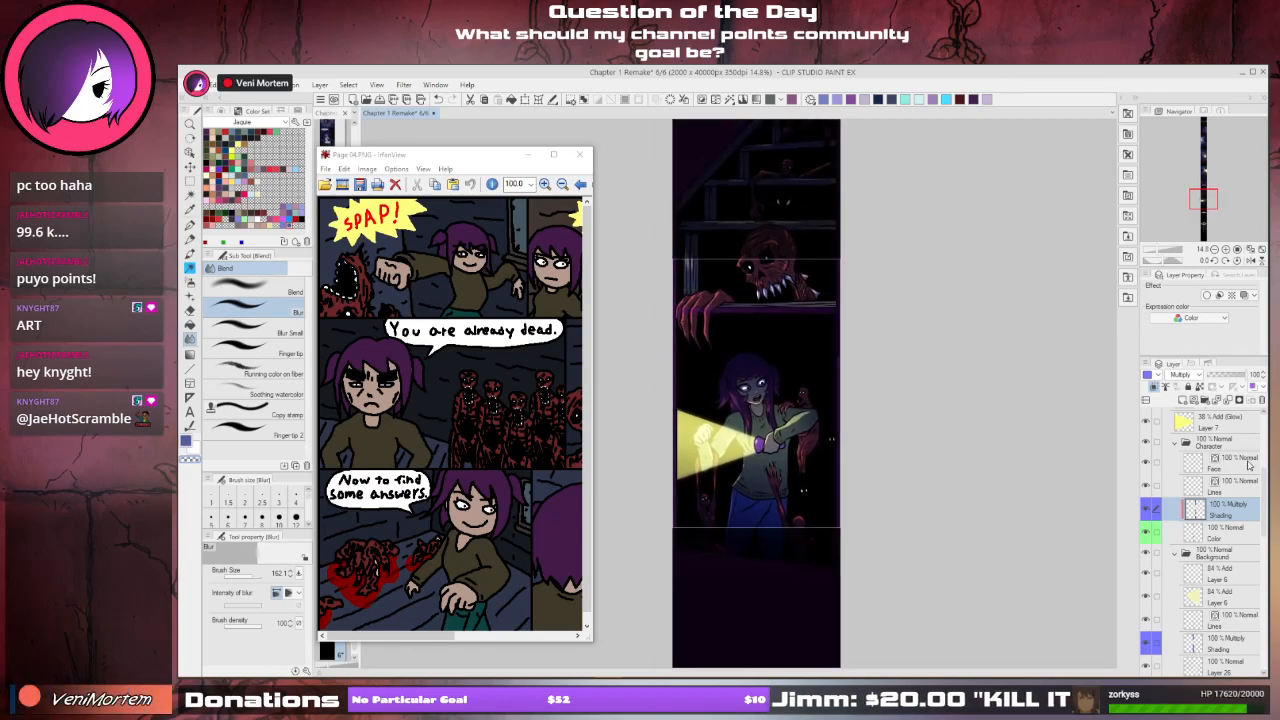
pyautogui.moveTo(1264, 486)
pyautogui.mouseDown()
pyautogui.moveTo(1265, 556)
pyautogui.moveTo(1265, 486)
pyautogui.mouseUp()
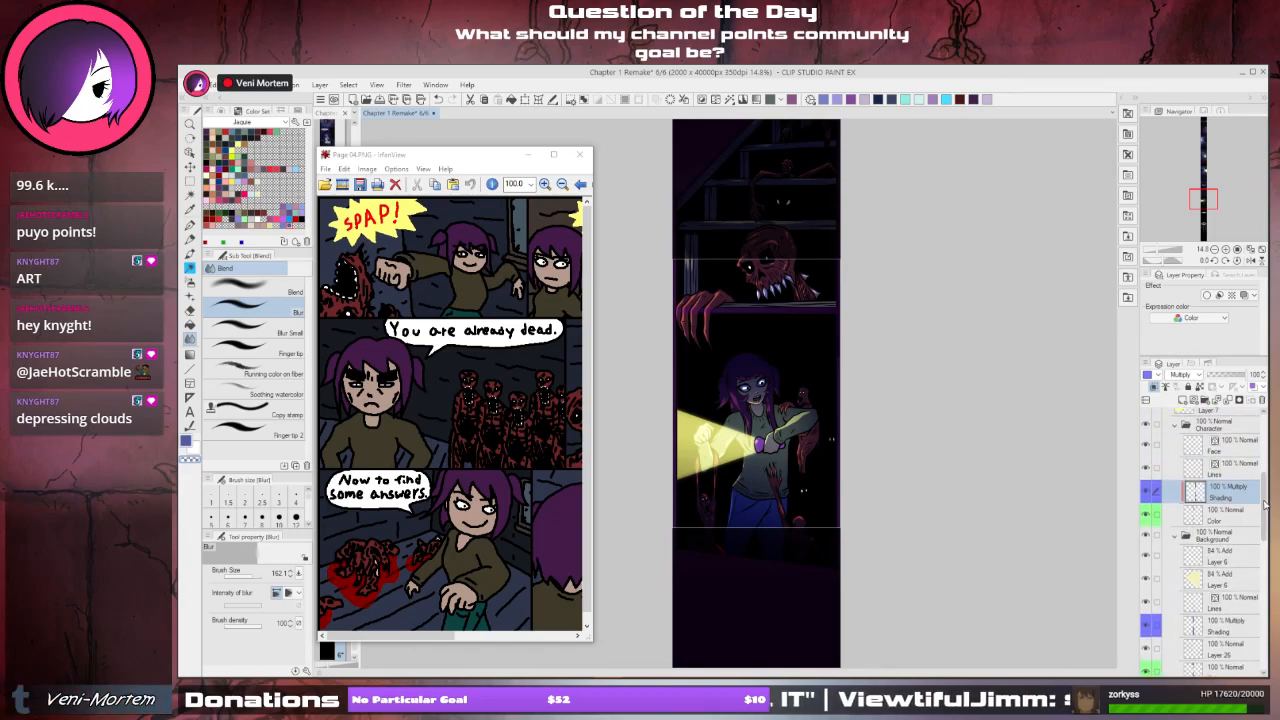
pyautogui.scroll(-4, 1192, 540)
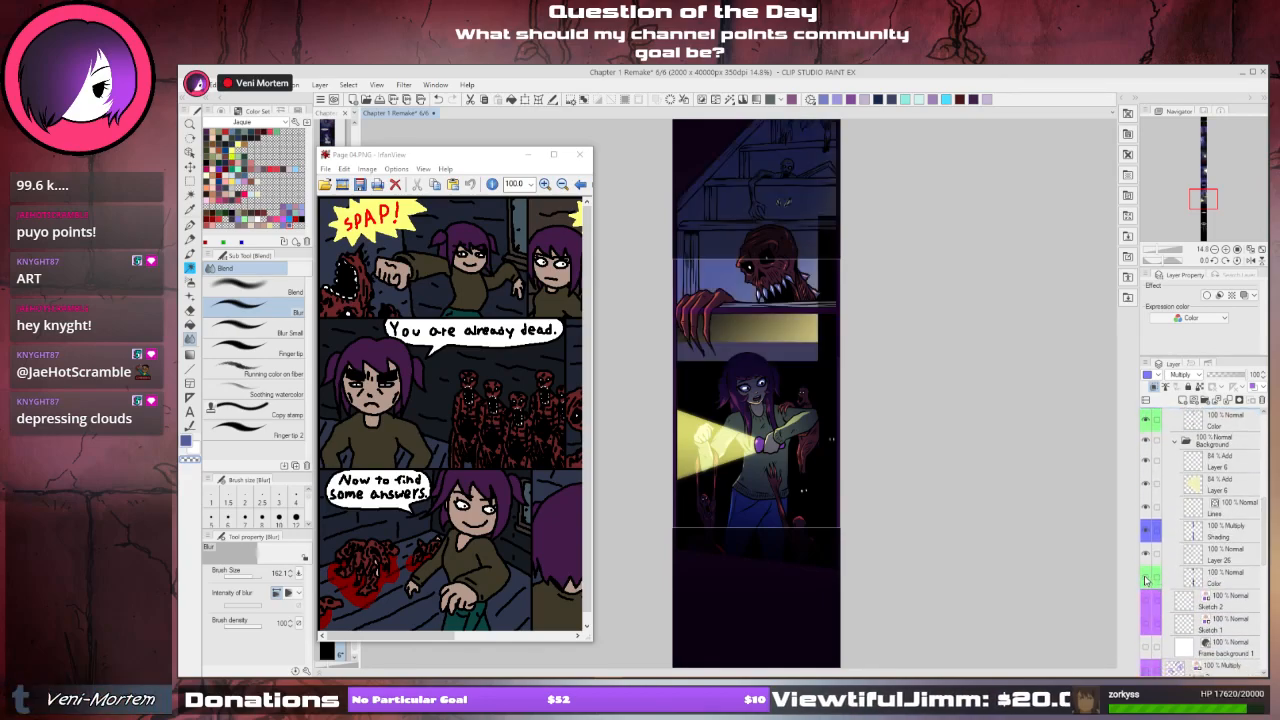
pyautogui.click(1208, 577)
# - Paint small white pairs of eyes in the darkness above the flashlight character using the GR Lighting pen
pyautogui.moveTo(790, 338); pyautogui.dragTo(792, 326)
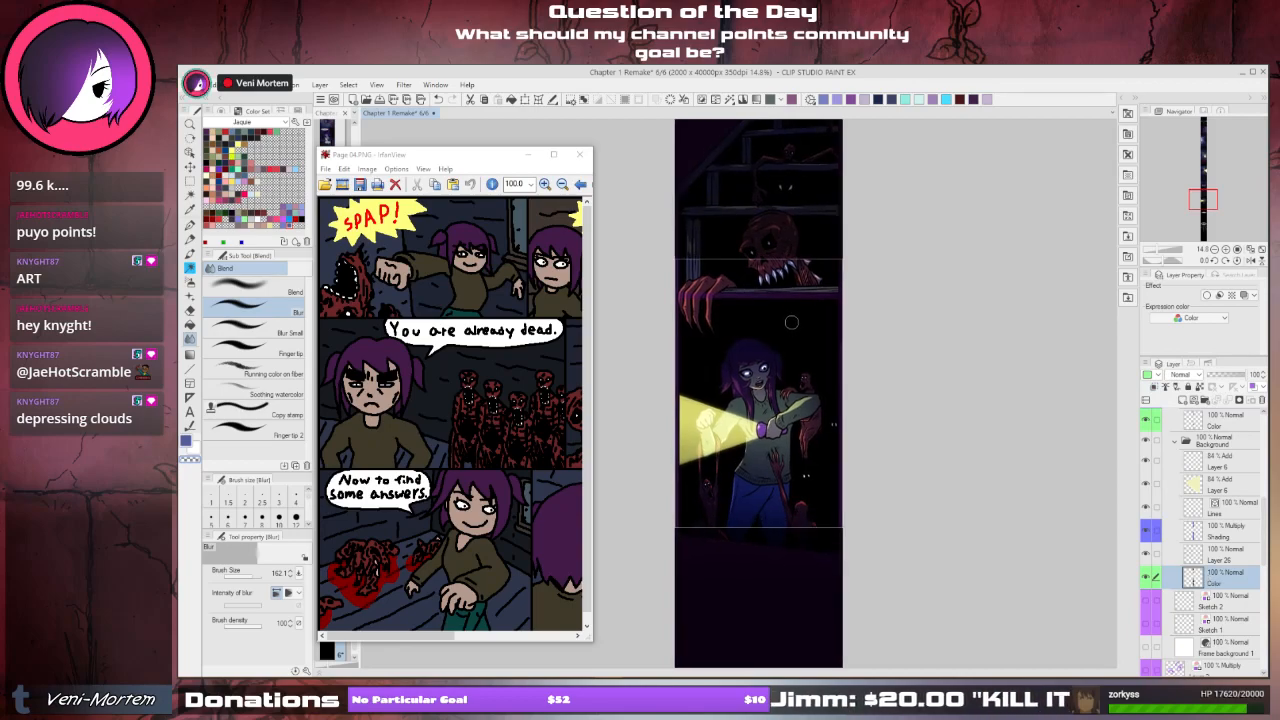
pyautogui.scroll(2, 791, 326)
pyautogui.scroll(1, 791, 326)
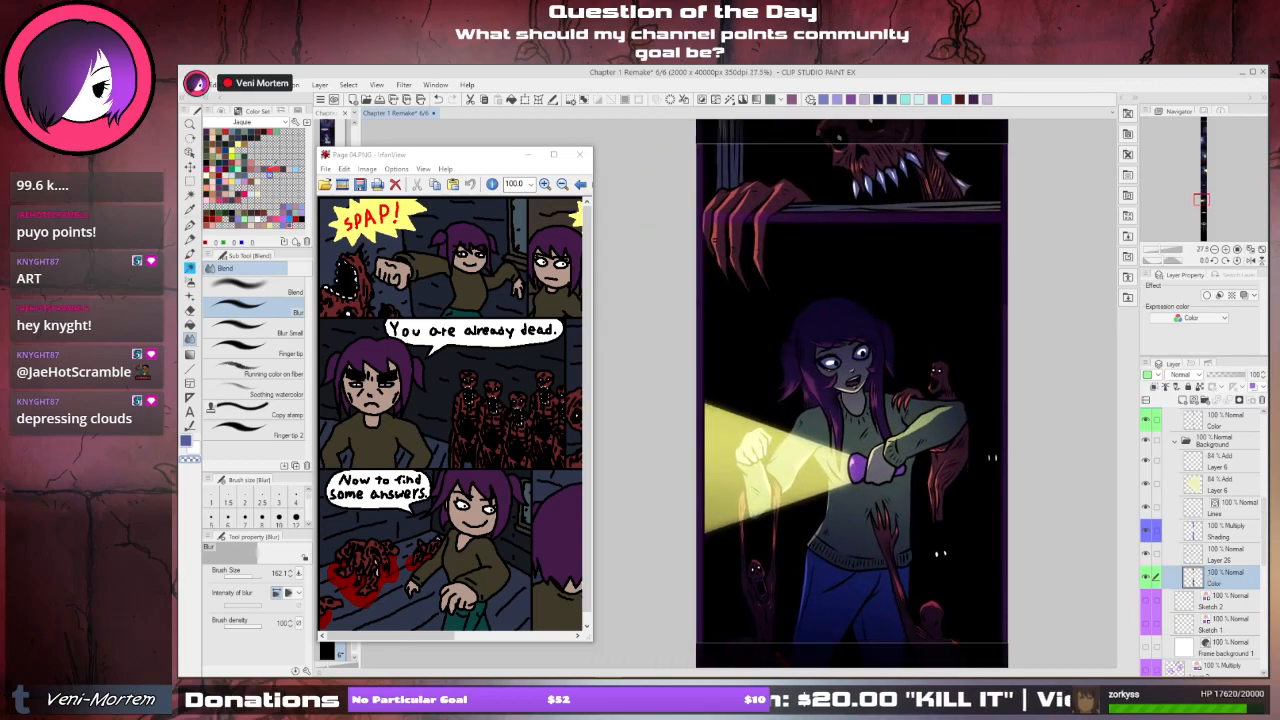
pyautogui.click(190, 224)
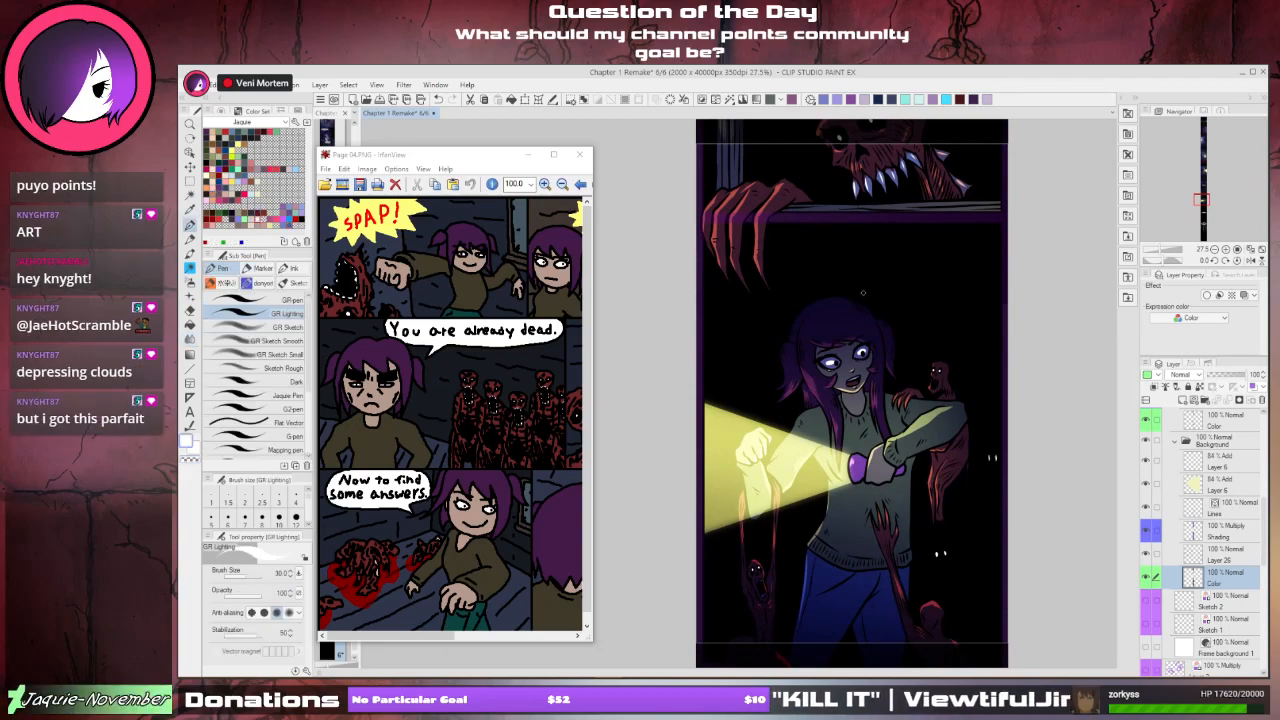
pyautogui.moveTo(734, 288); pyautogui.dragTo(751, 320)
pyautogui.scroll(-1, 751, 320)
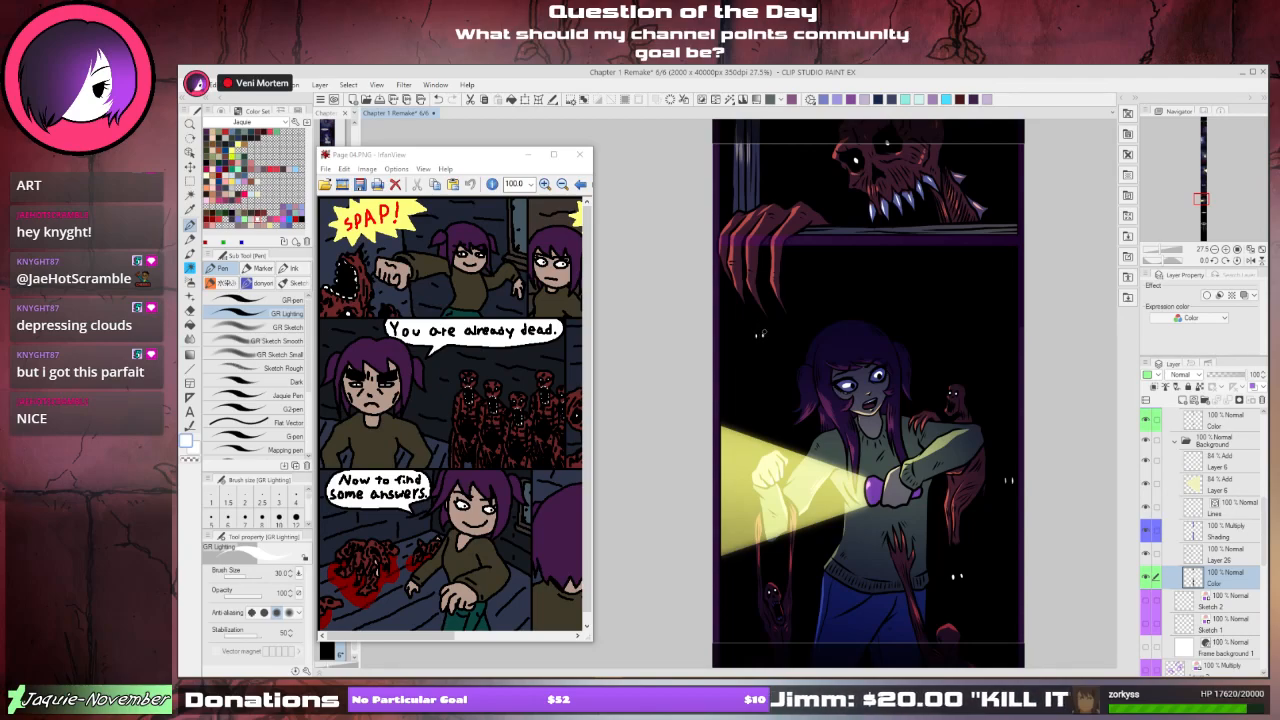
pyautogui.moveTo(991, 340); pyautogui.dragTo(939, 259)
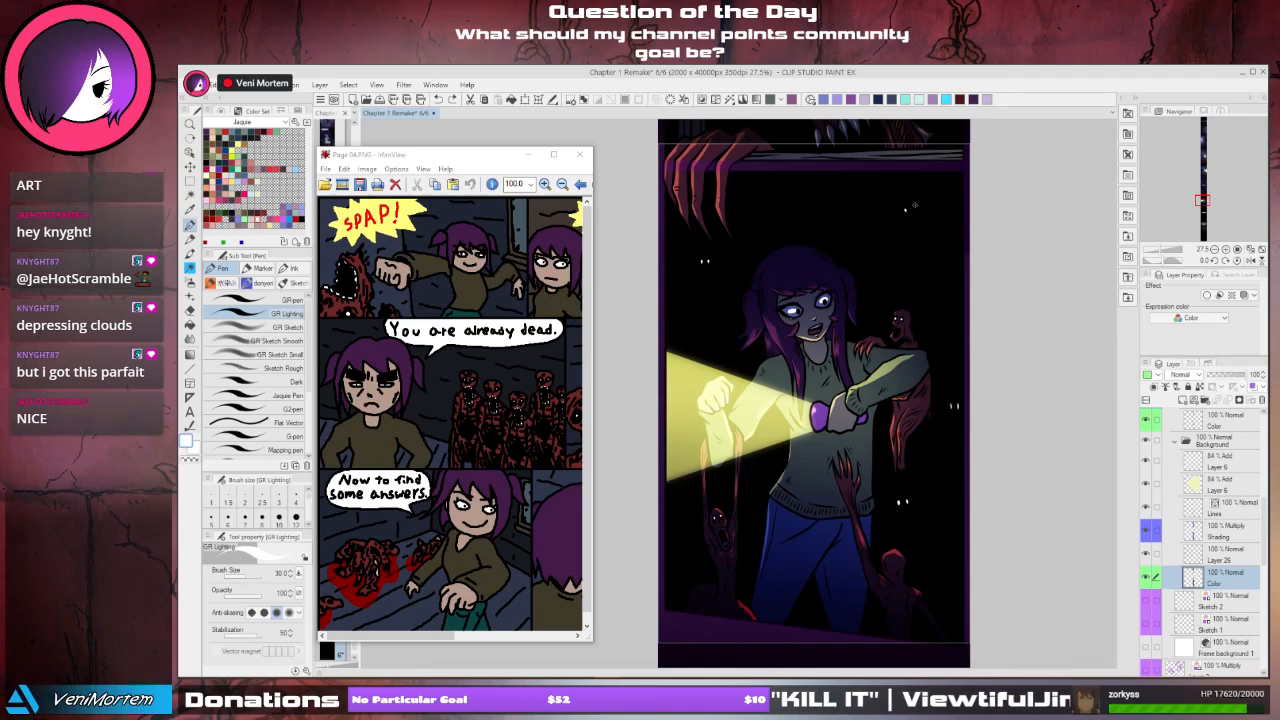
pyautogui.scroll(-3, 930, 195)
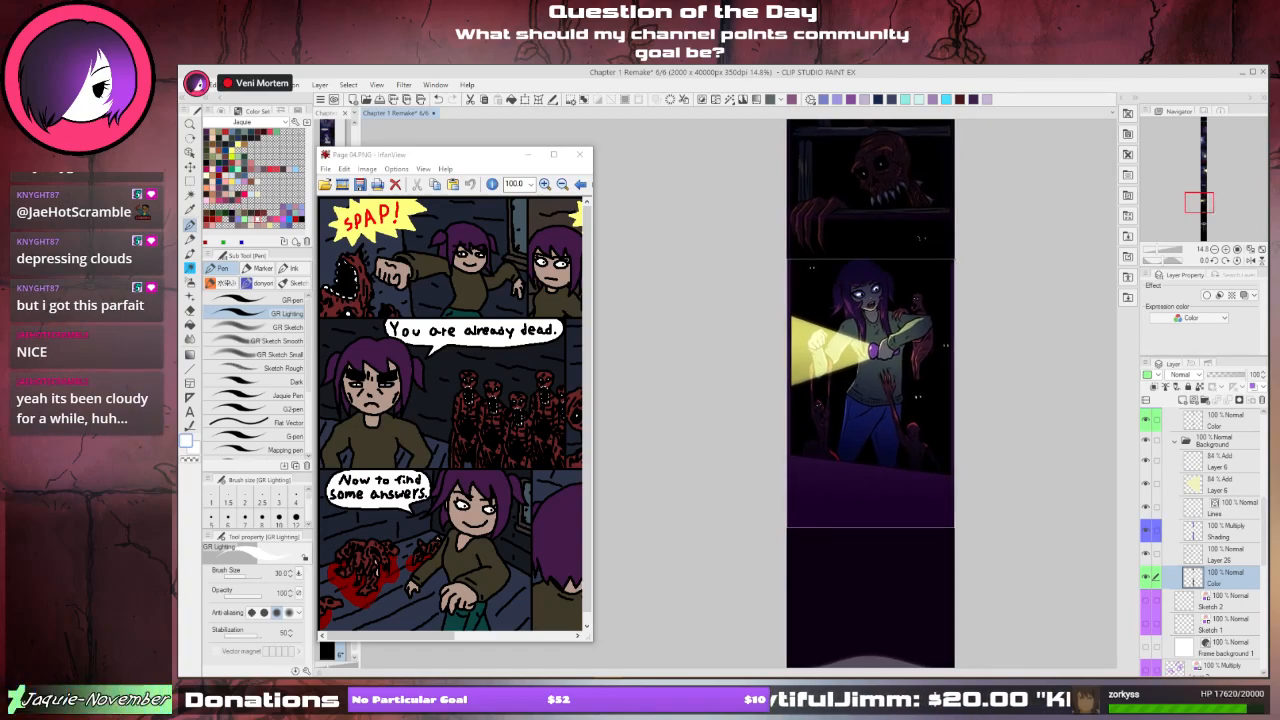
# - Place the old comic pages Page 05.PNG and Page 06.PNG side by side and examine their panels as reference
pyautogui.moveTo(870, 300); pyautogui.dragTo(839, 495)
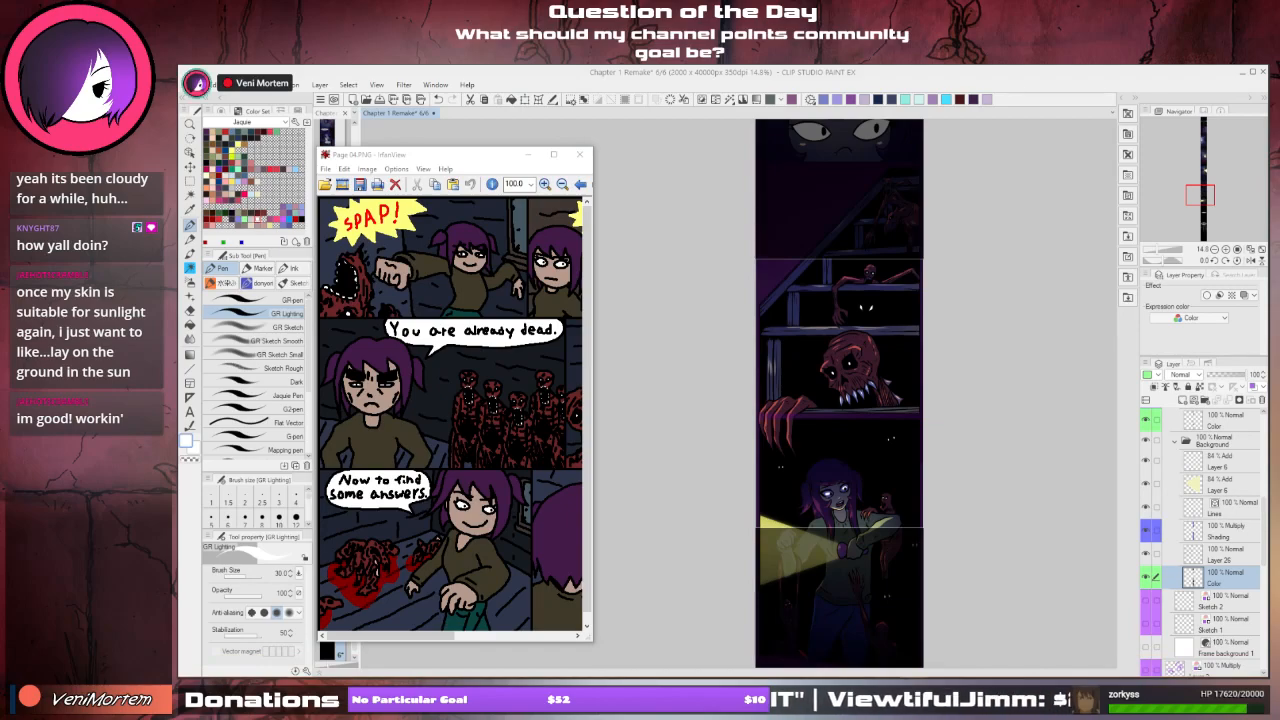
pyautogui.moveTo(485, 165); pyautogui.dragTo(731, 188)
pyautogui.click(909, 182)
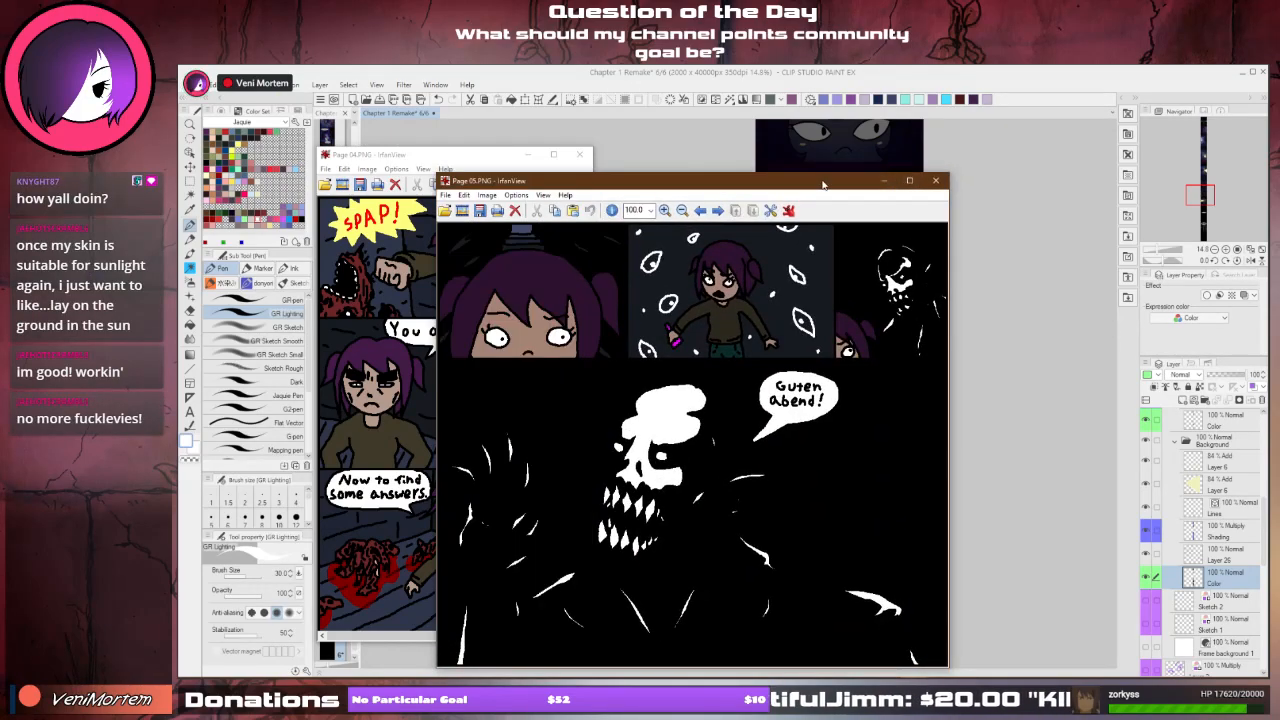
pyautogui.moveTo(880, 181); pyautogui.dragTo(695, 135)
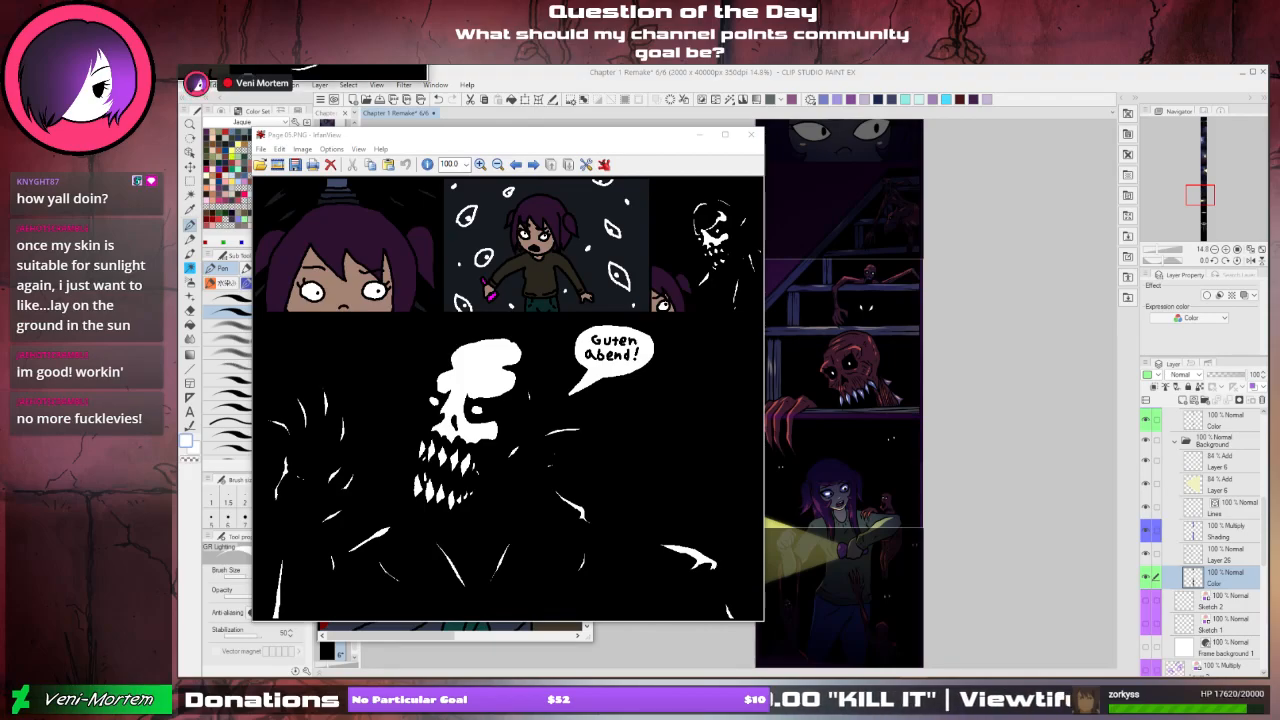
pyautogui.moveTo(243, 66); pyautogui.dragTo(1028, 124)
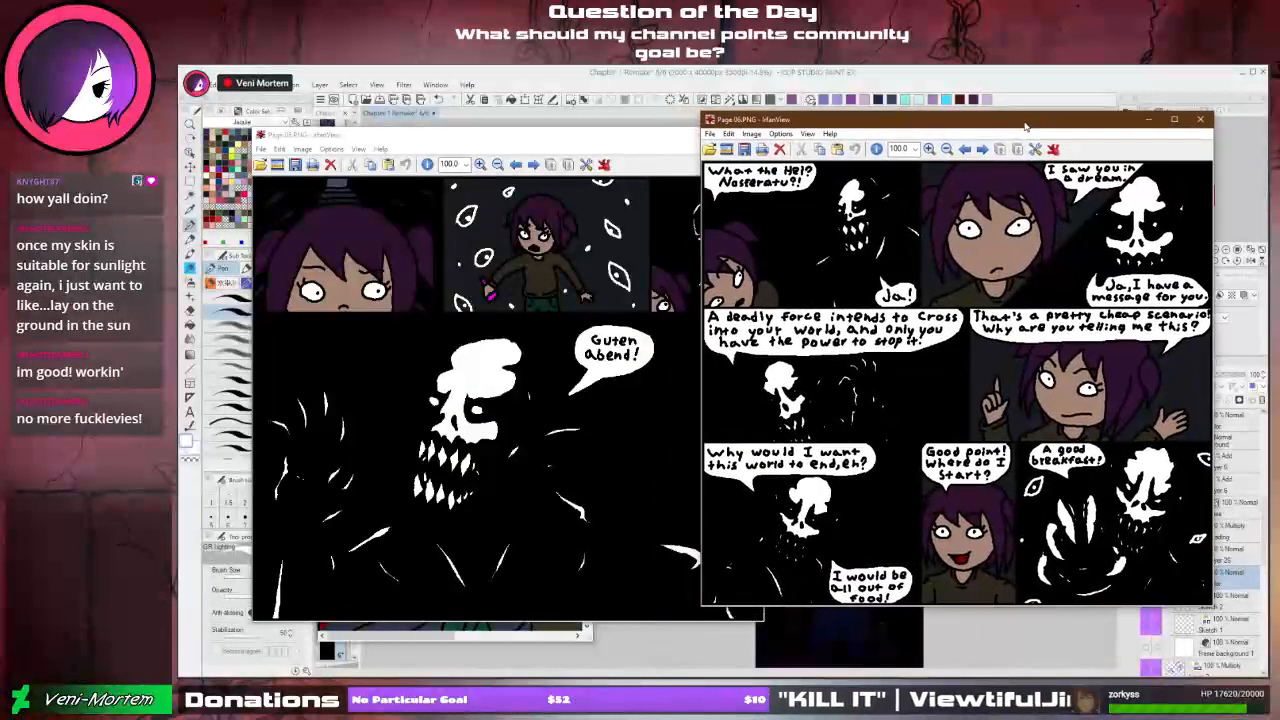
pyautogui.click(608, 140)
pyautogui.moveTo(608, 140); pyautogui.dragTo(548, 136)
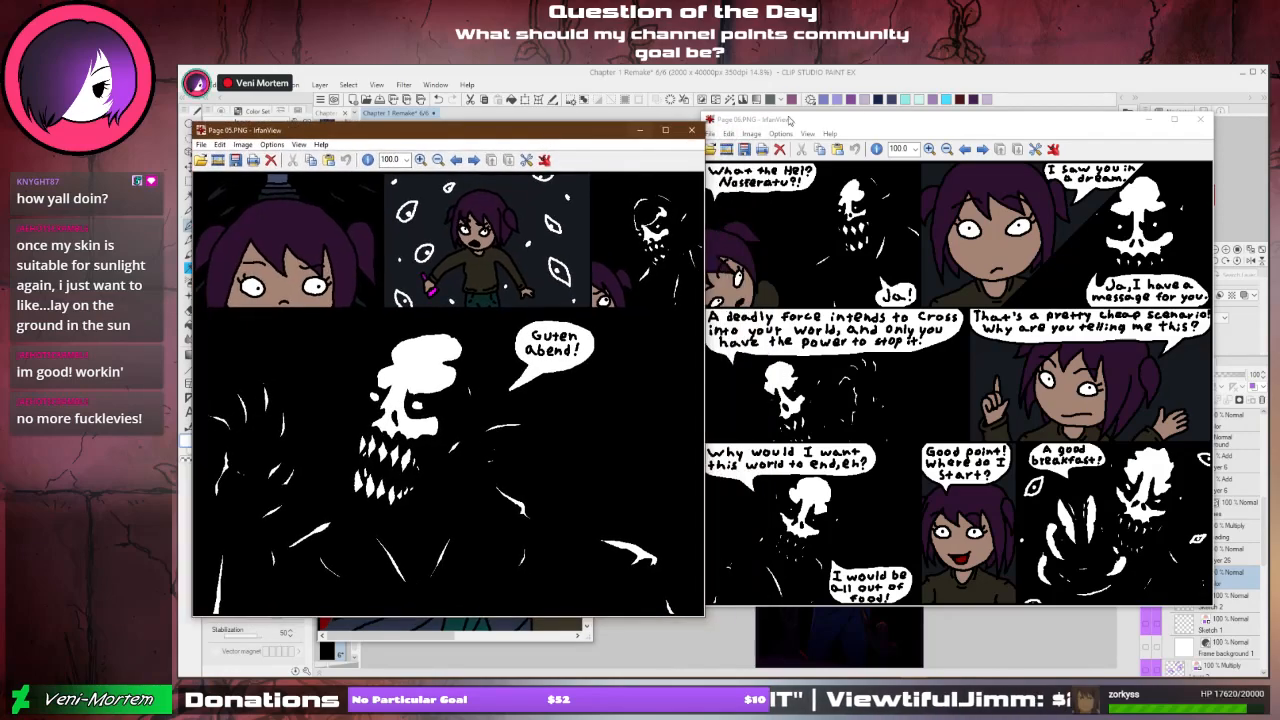
pyautogui.moveTo(878, 120); pyautogui.dragTo(880, 125)
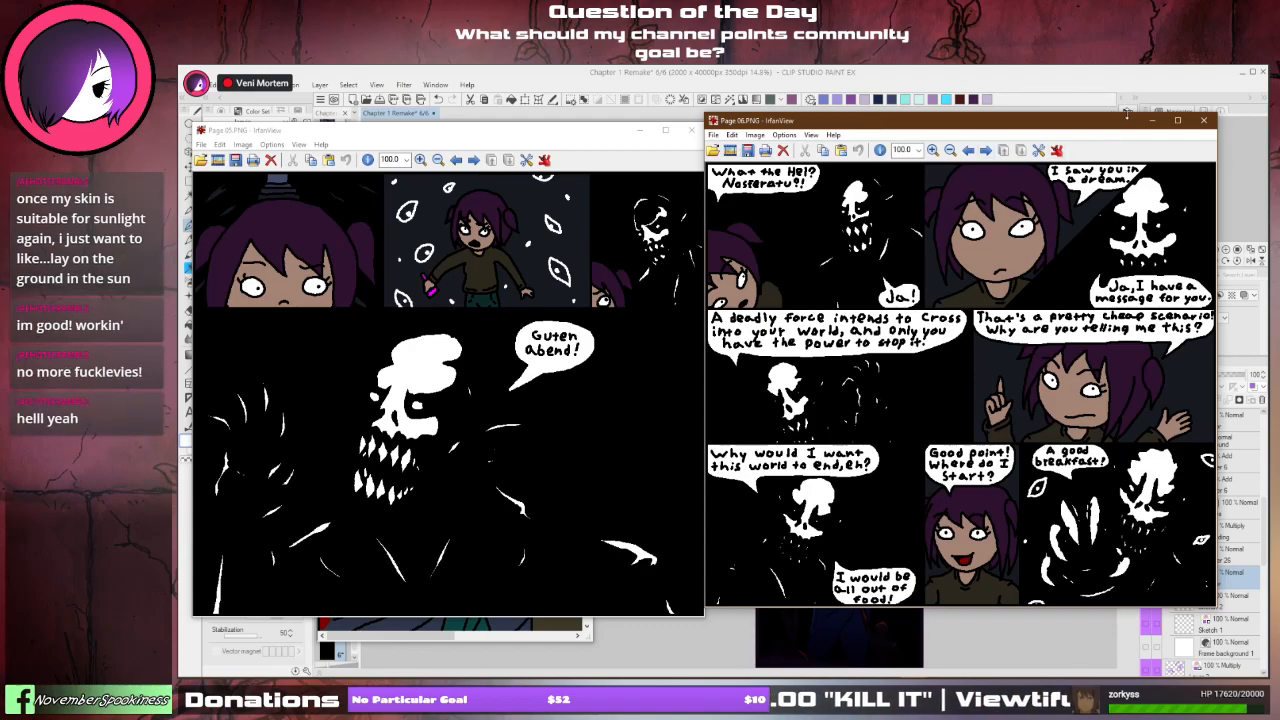
# - Close the Page 06.PNG and Page 05.PNG reference pages and shift the Page 04.PNG window away from the canvas
pyautogui.click(1204, 121)
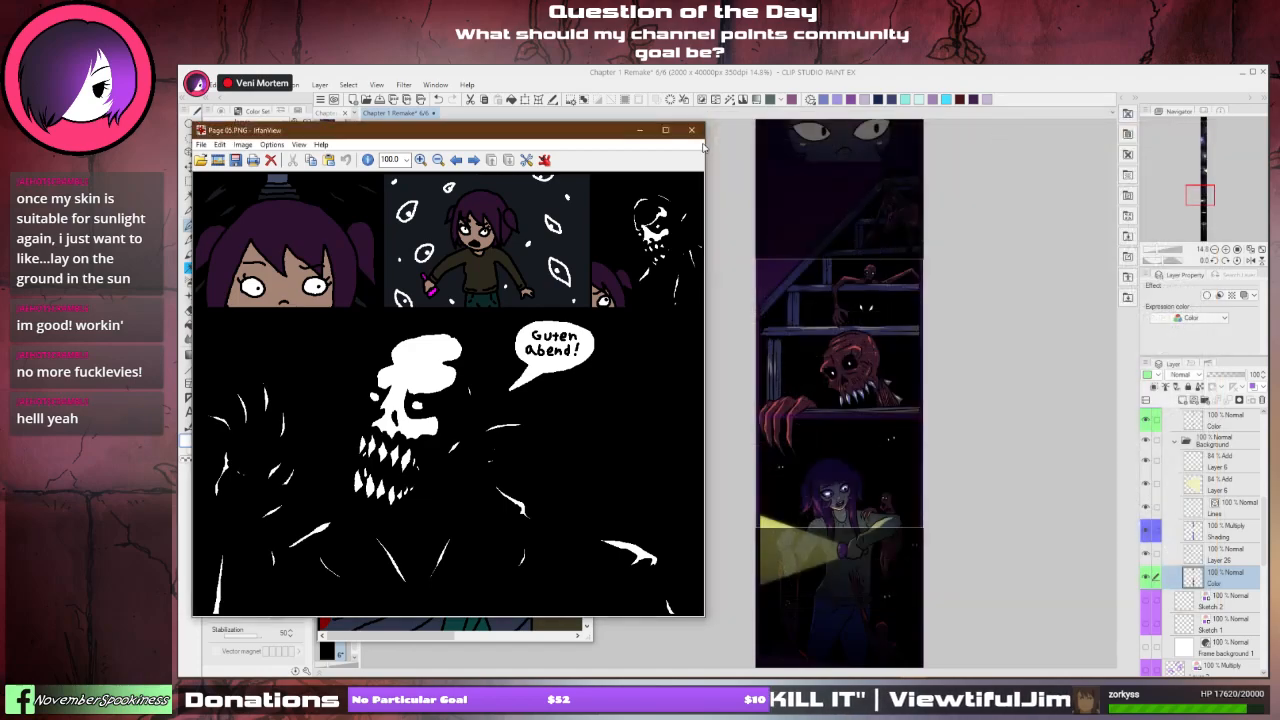
pyautogui.click(692, 131)
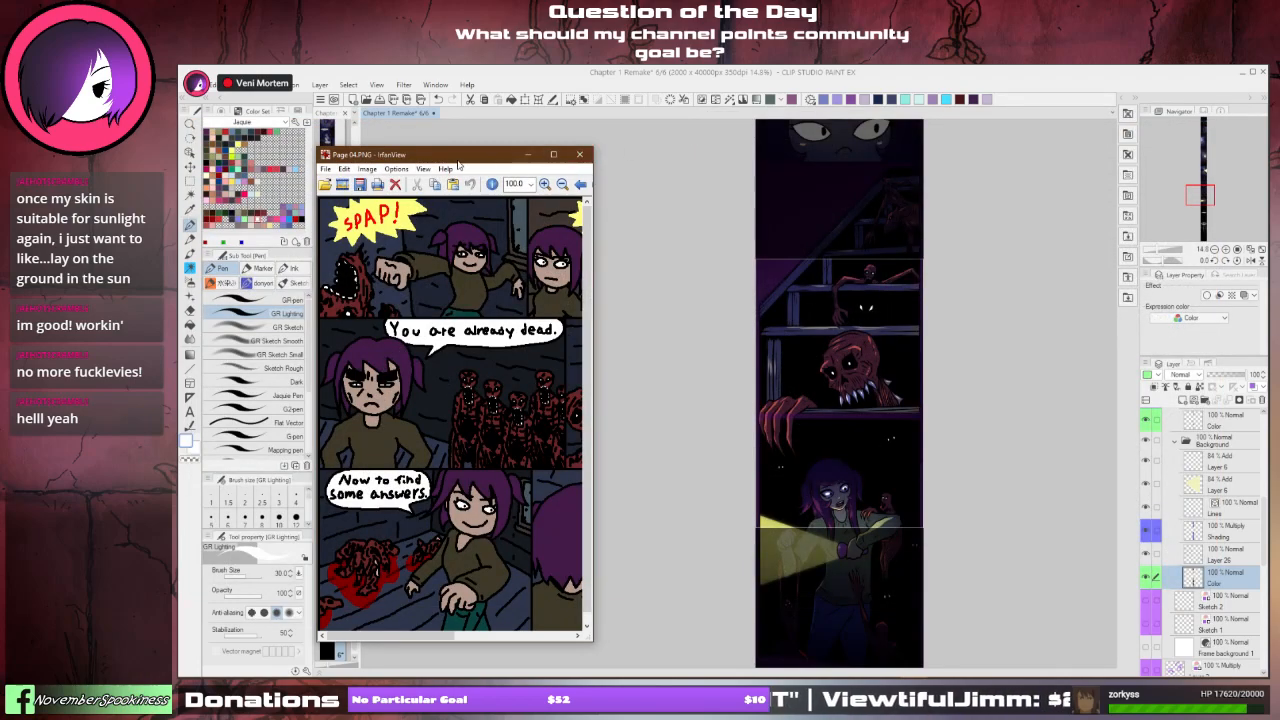
pyautogui.moveTo(457, 160); pyautogui.dragTo(411, 162)
# - Return to the first panel with the character beside the wooden door and select the Effects layer
pyautogui.click(750, 214)
pyautogui.moveTo(748, 214); pyautogui.dragTo(731, 334)
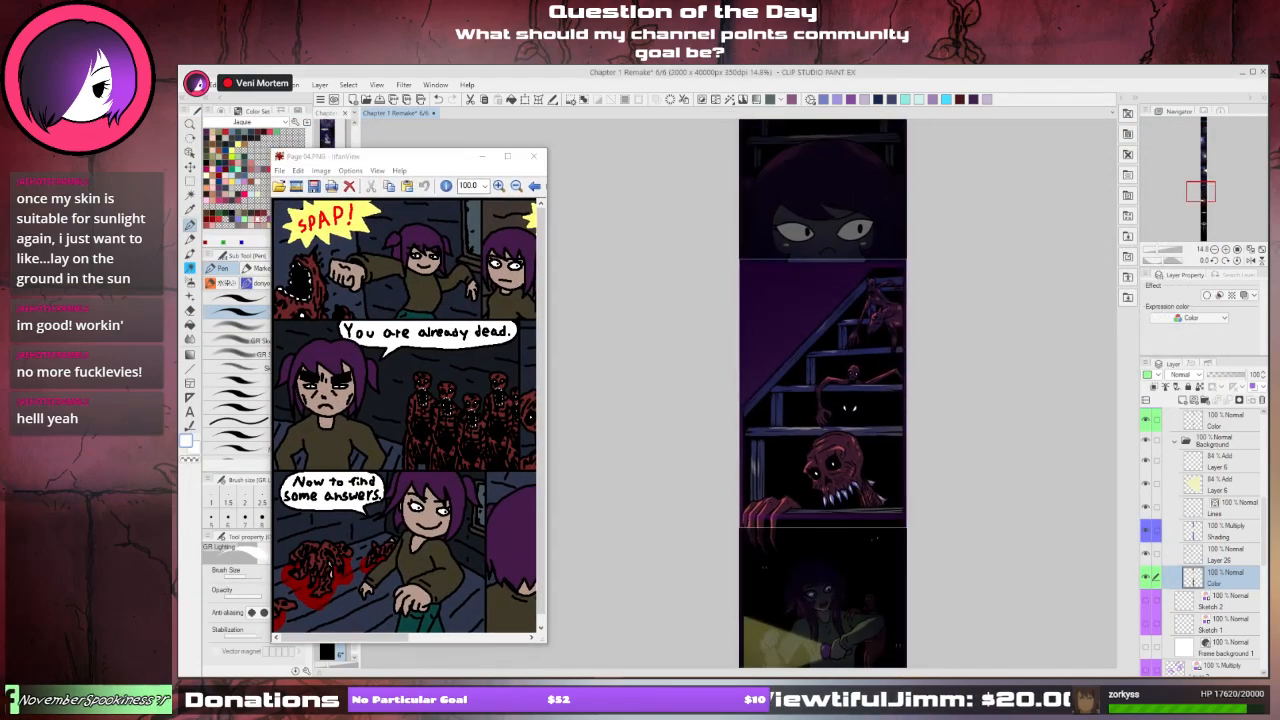
pyautogui.moveTo(720, 236); pyautogui.dragTo(704, 386)
pyautogui.scroll(5, 808, 393)
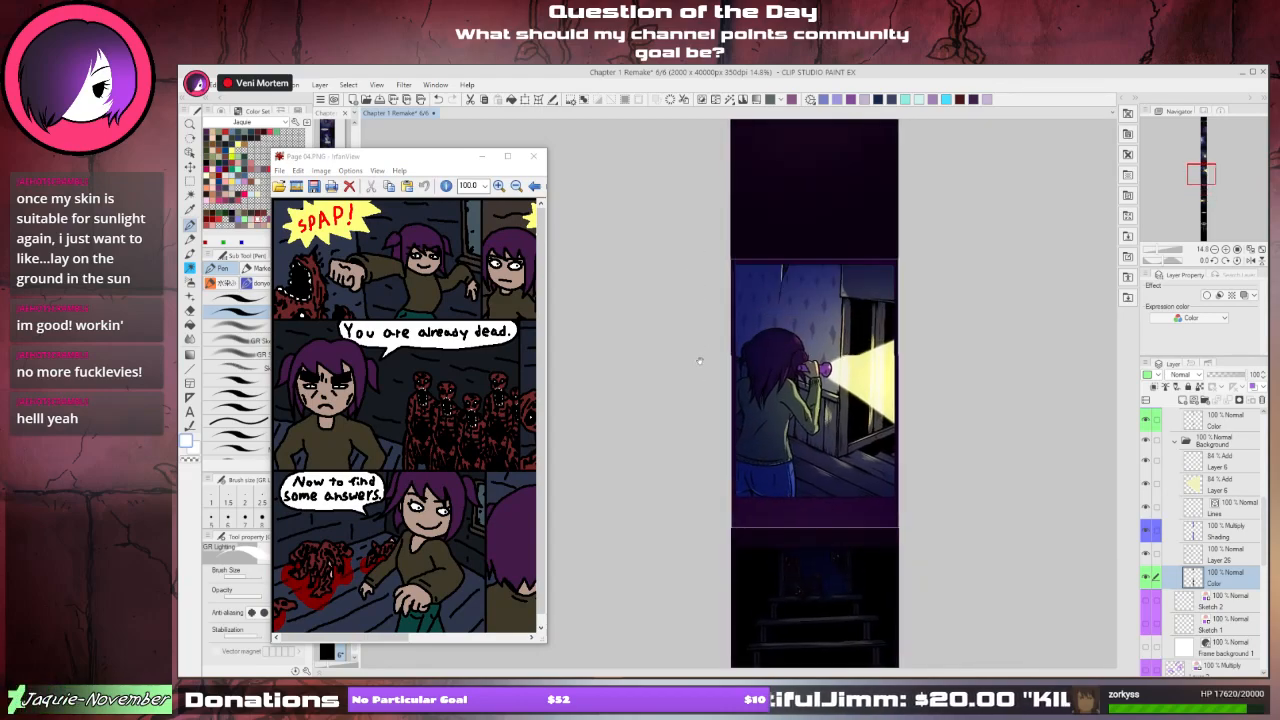
pyautogui.scroll(5, 680, 330)
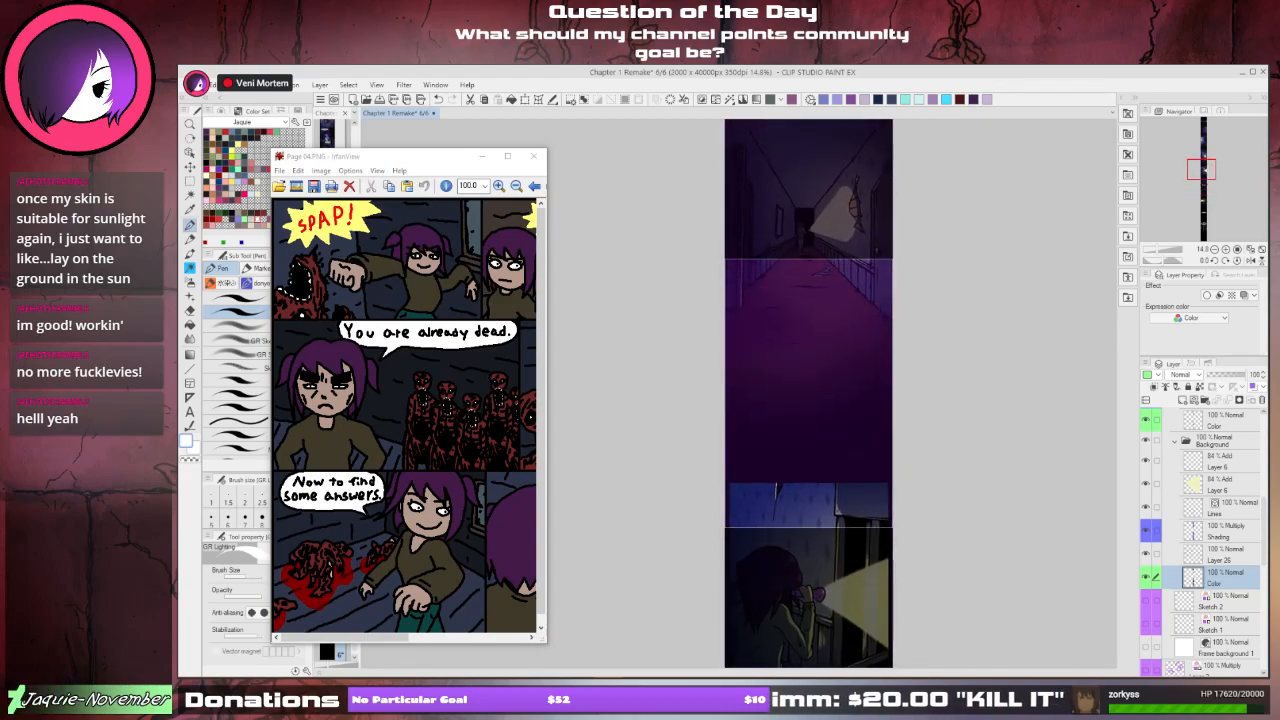
pyautogui.scroll(5, 690, 370)
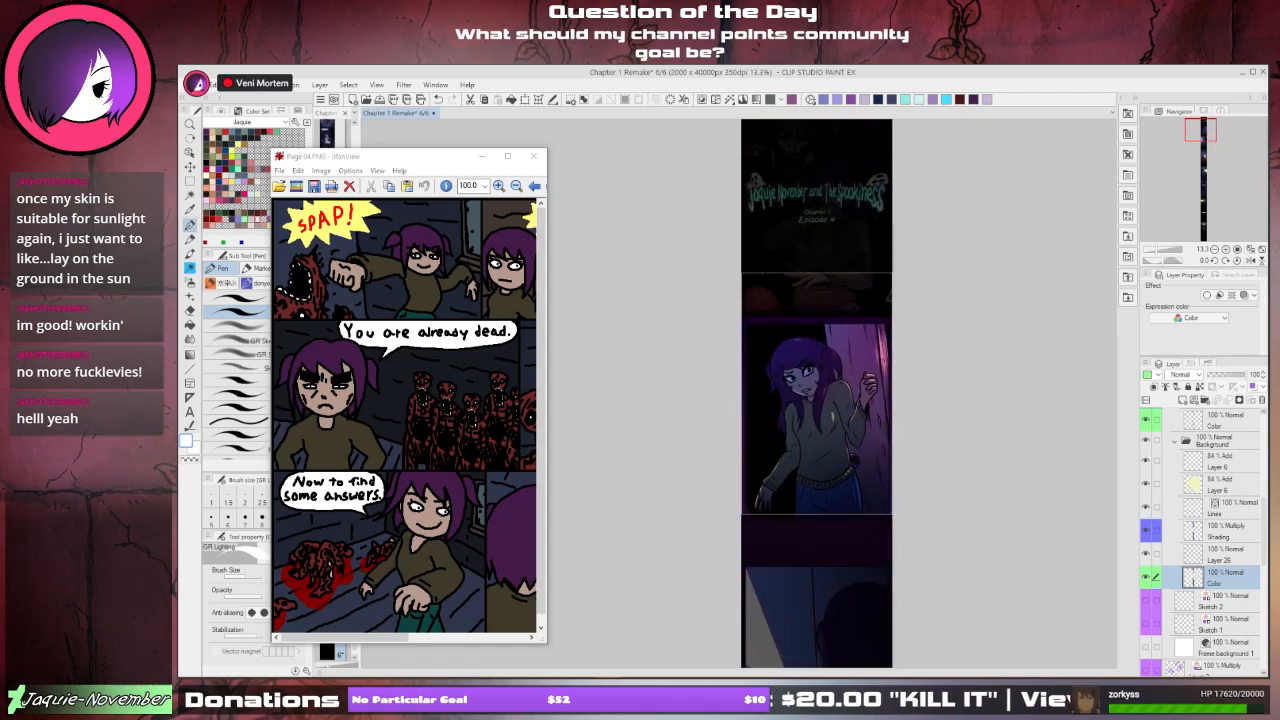
pyautogui.scroll(3, 715, 393)
pyautogui.moveTo(720, 398); pyautogui.dragTo(684, 331)
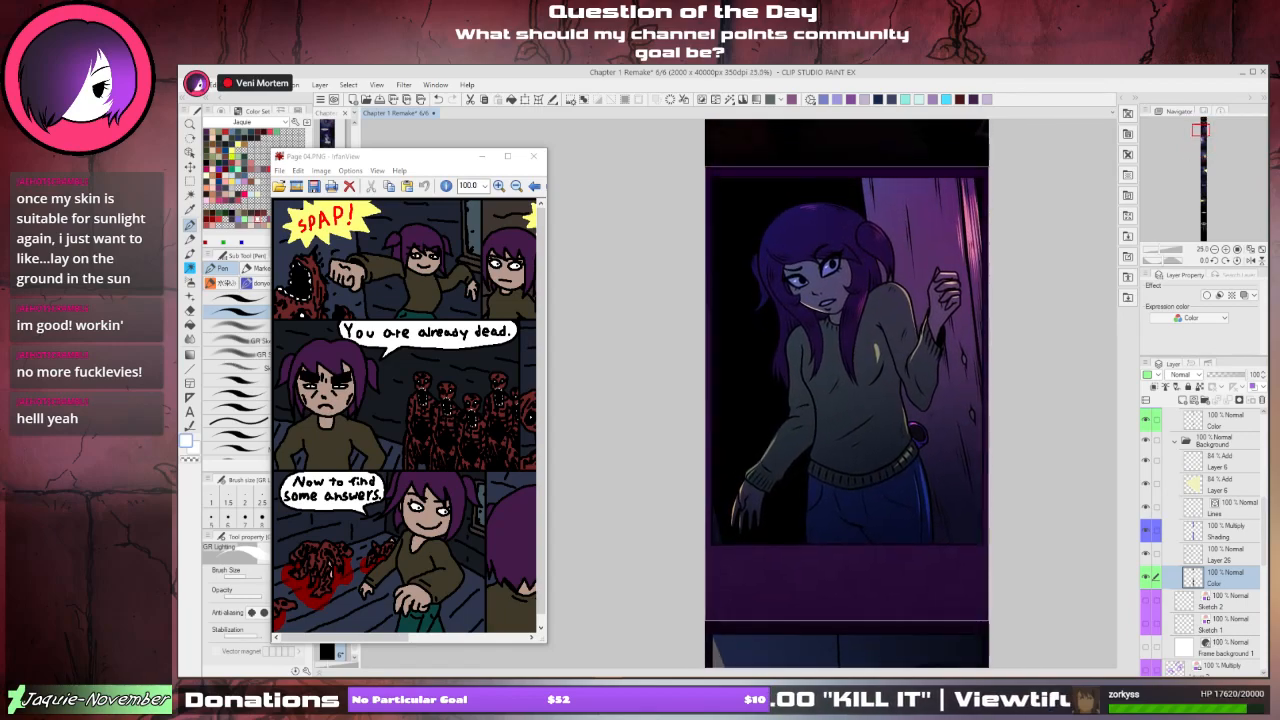
pyautogui.scroll(2, 1206, 473)
pyautogui.scroll(8, 1208, 470)
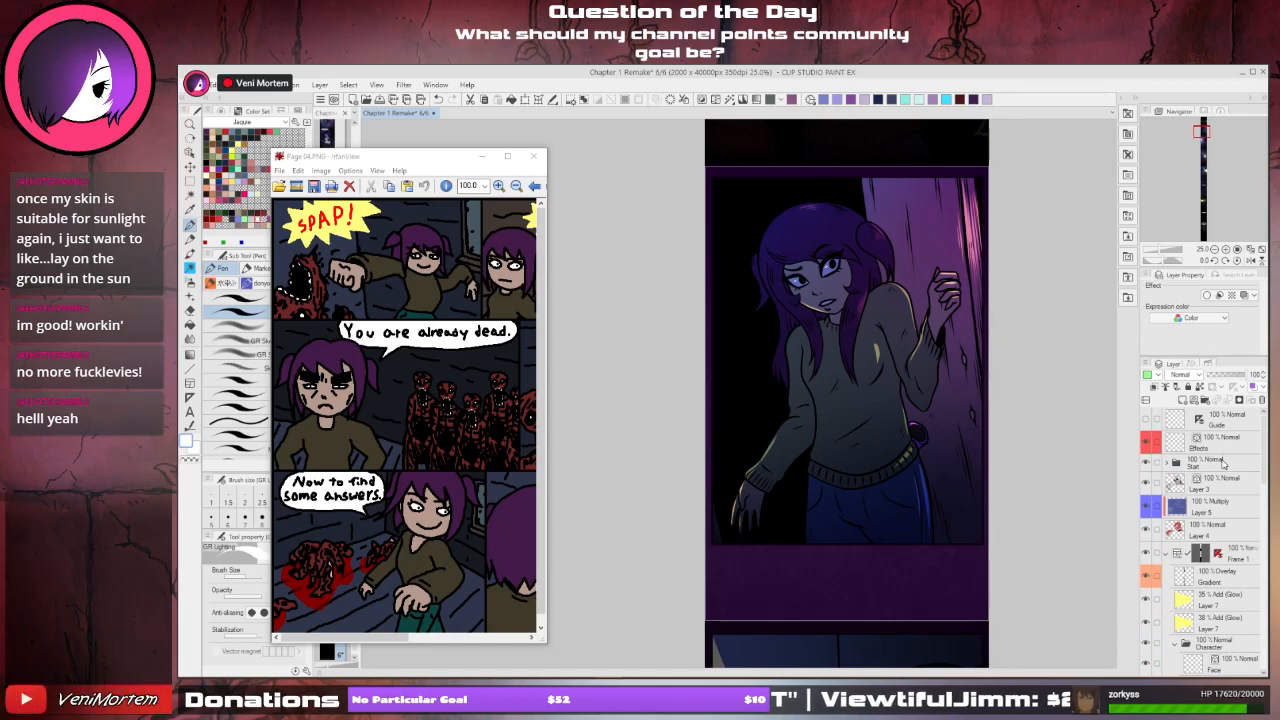
pyautogui.click(1220, 450)
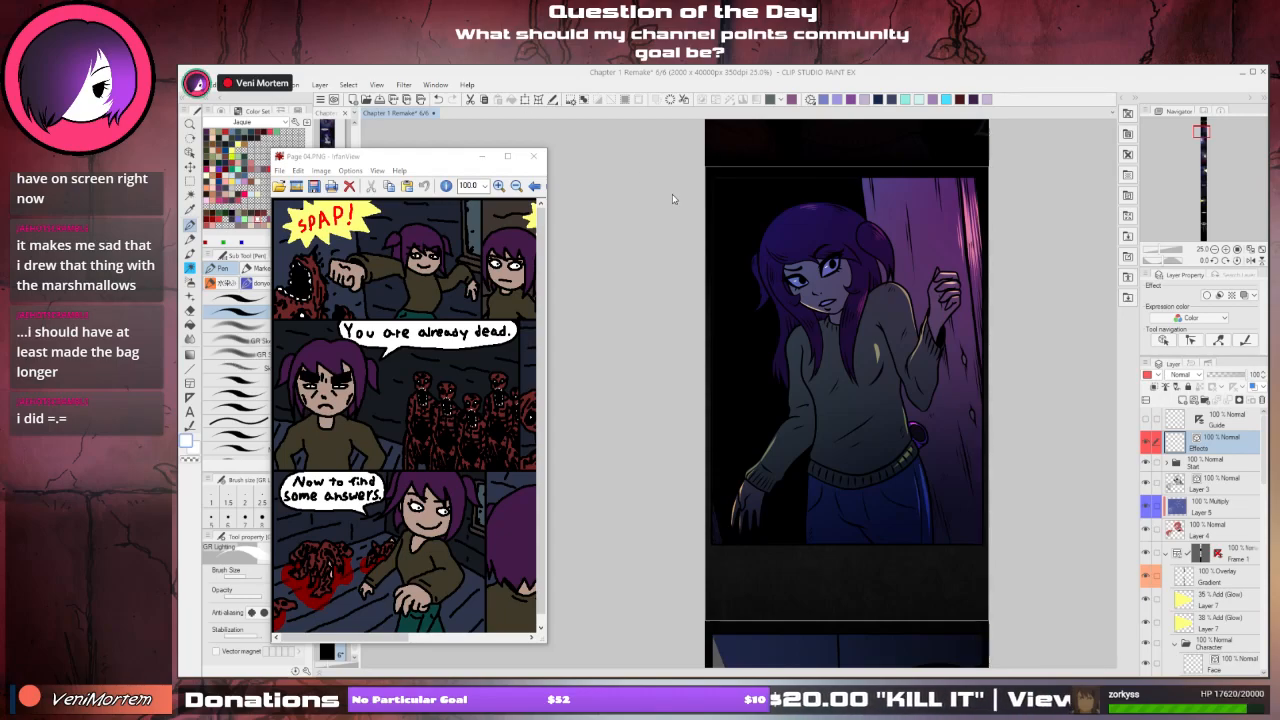
# - Examine the old comic pages Page 17.PNG, 181.png and 182.png for their lettering and sound effects, and close the reference window
pyautogui.moveTo(548, 286); pyautogui.dragTo(787, 281)
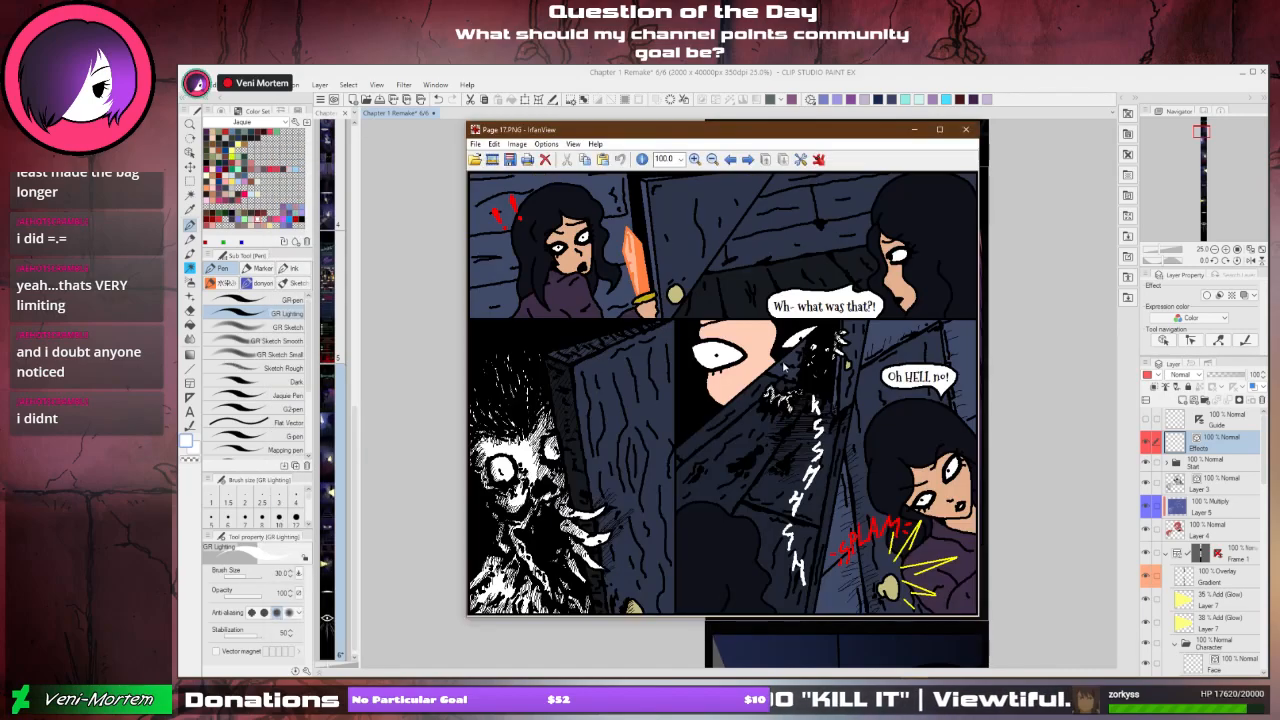
pyautogui.moveTo(782, 362); pyautogui.dragTo(847, 597)
pyautogui.click(905, 485)
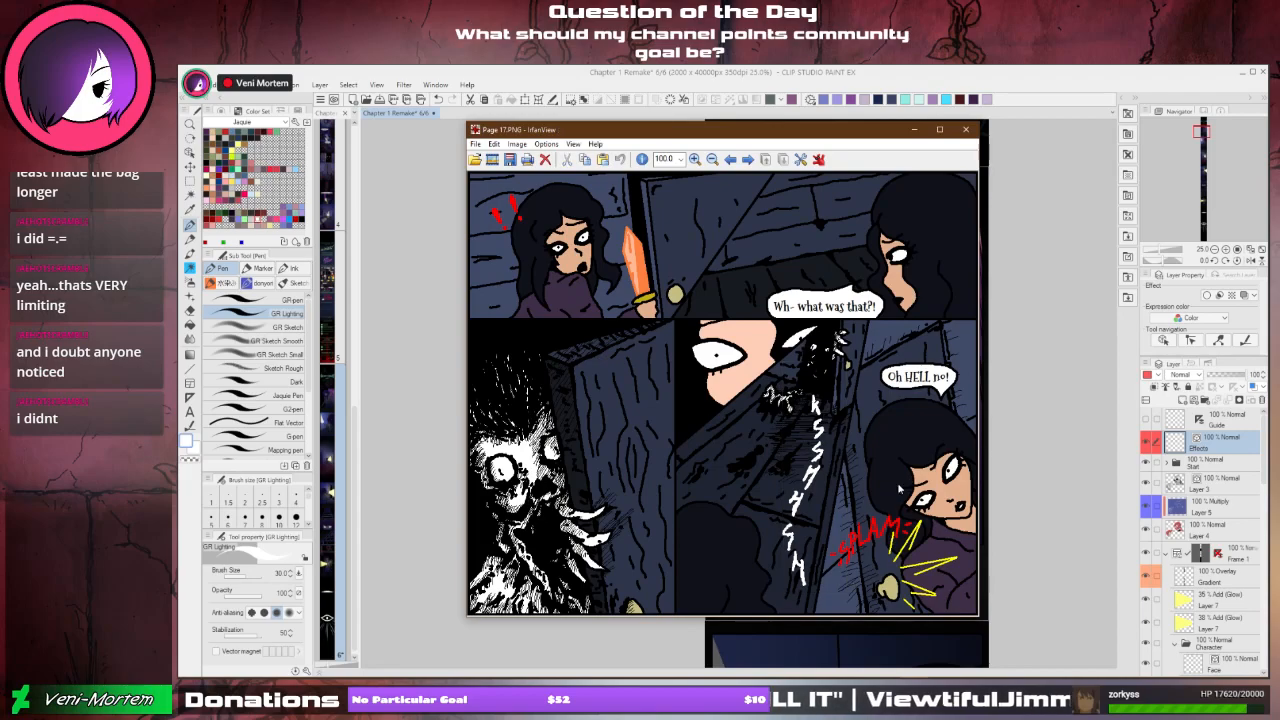
pyautogui.moveTo(812, 469); pyautogui.dragTo(1002, 616)
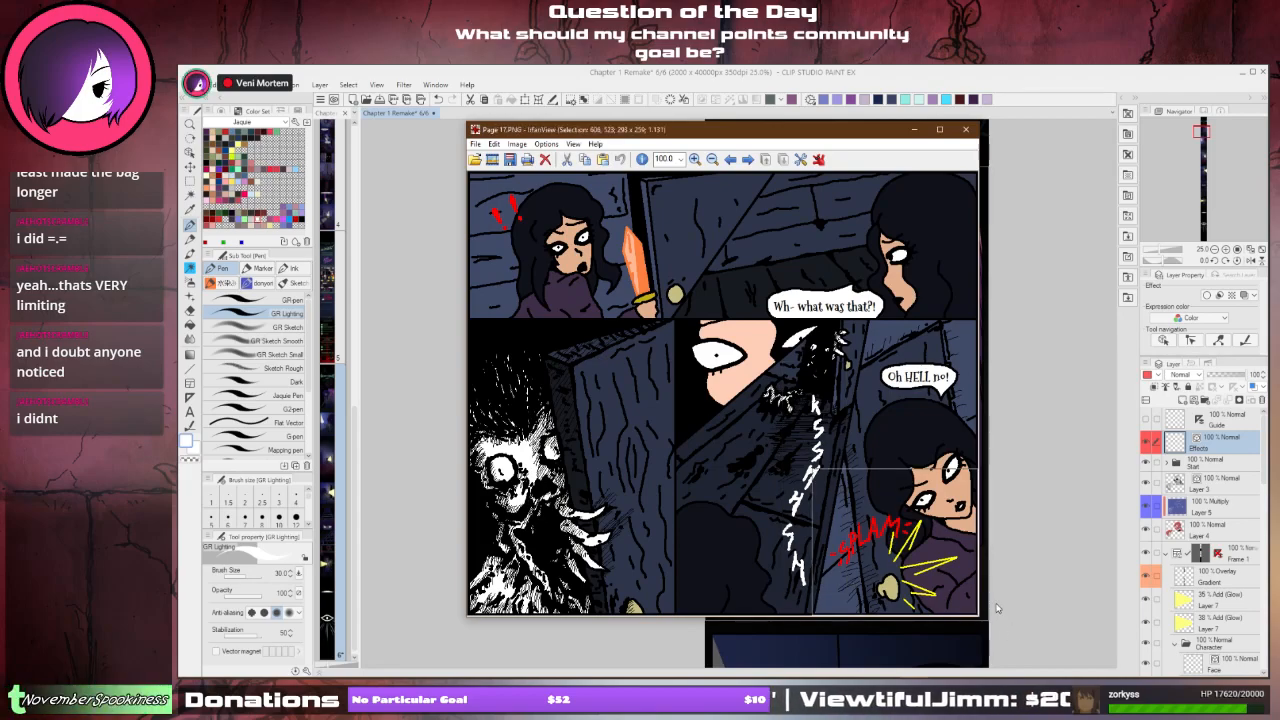
pyautogui.click(912, 524)
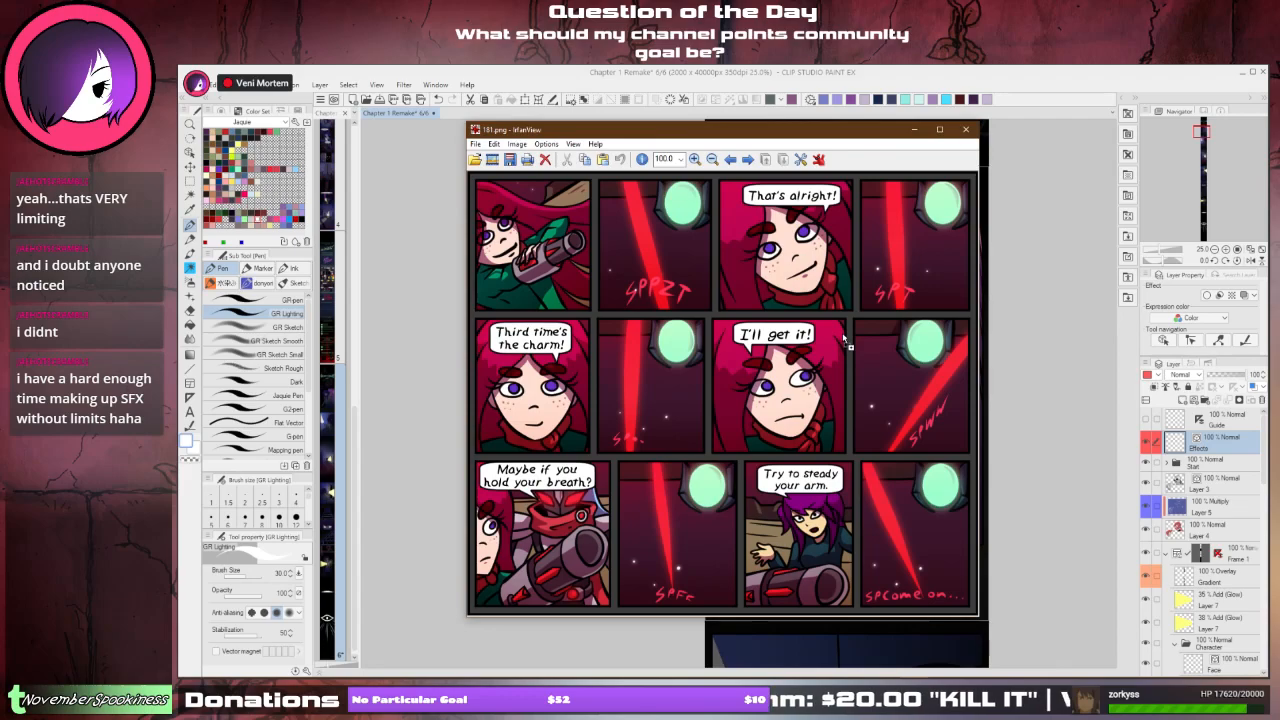
pyautogui.scroll(-1, 841, 338)
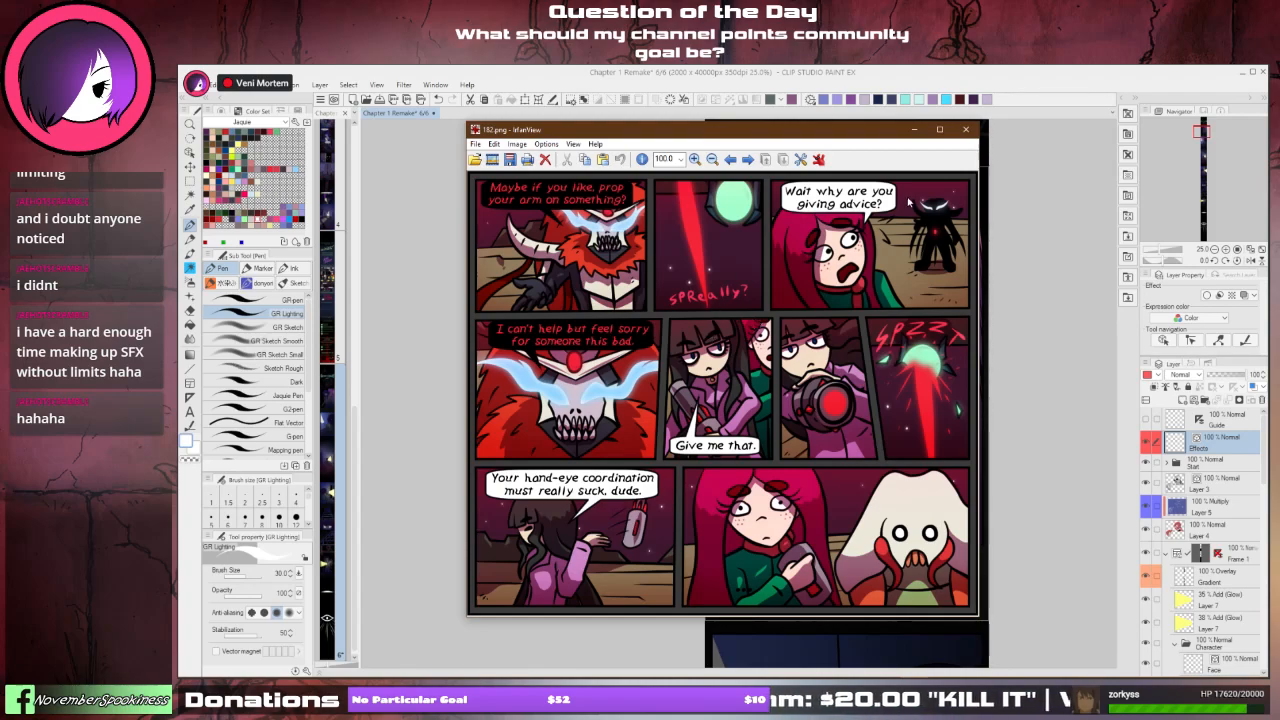
pyautogui.click(970, 129)
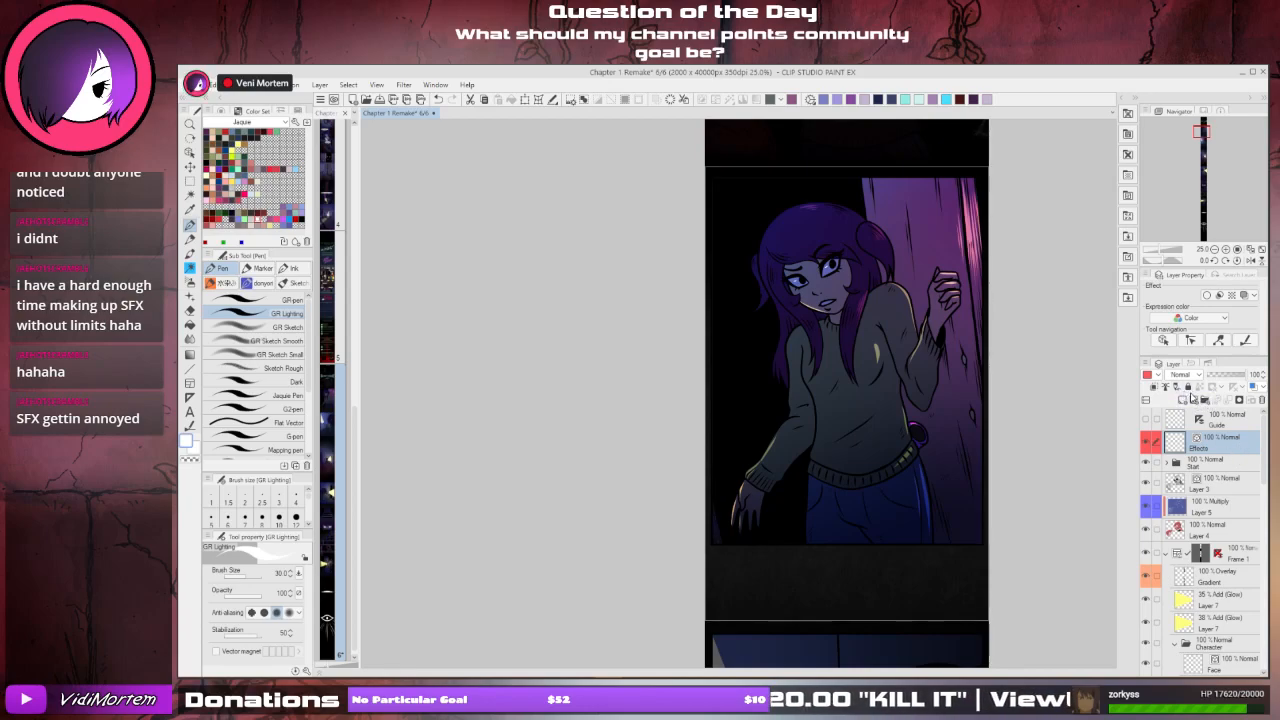
# - Choose black and the Jaque text preset for the dialogue lettering, discarding the empty trial text boxes
pyautogui.click(190, 397)
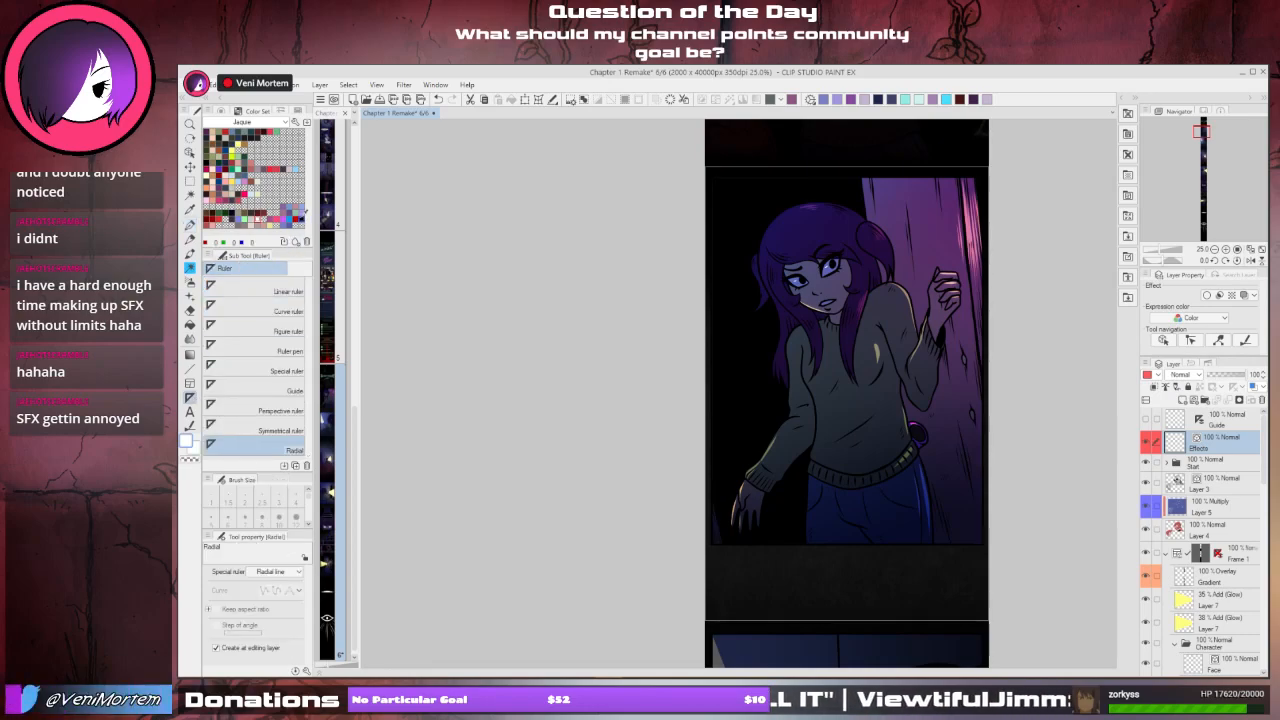
pyautogui.click(301, 216)
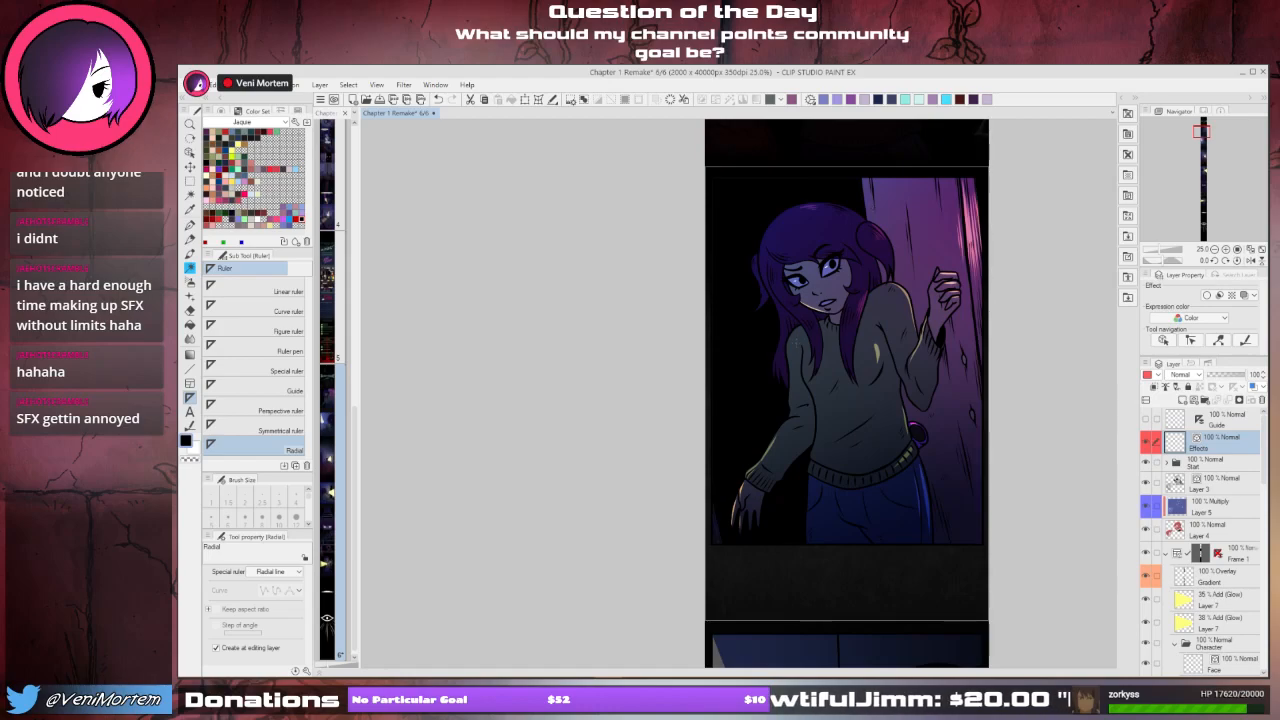
pyautogui.click(190, 411)
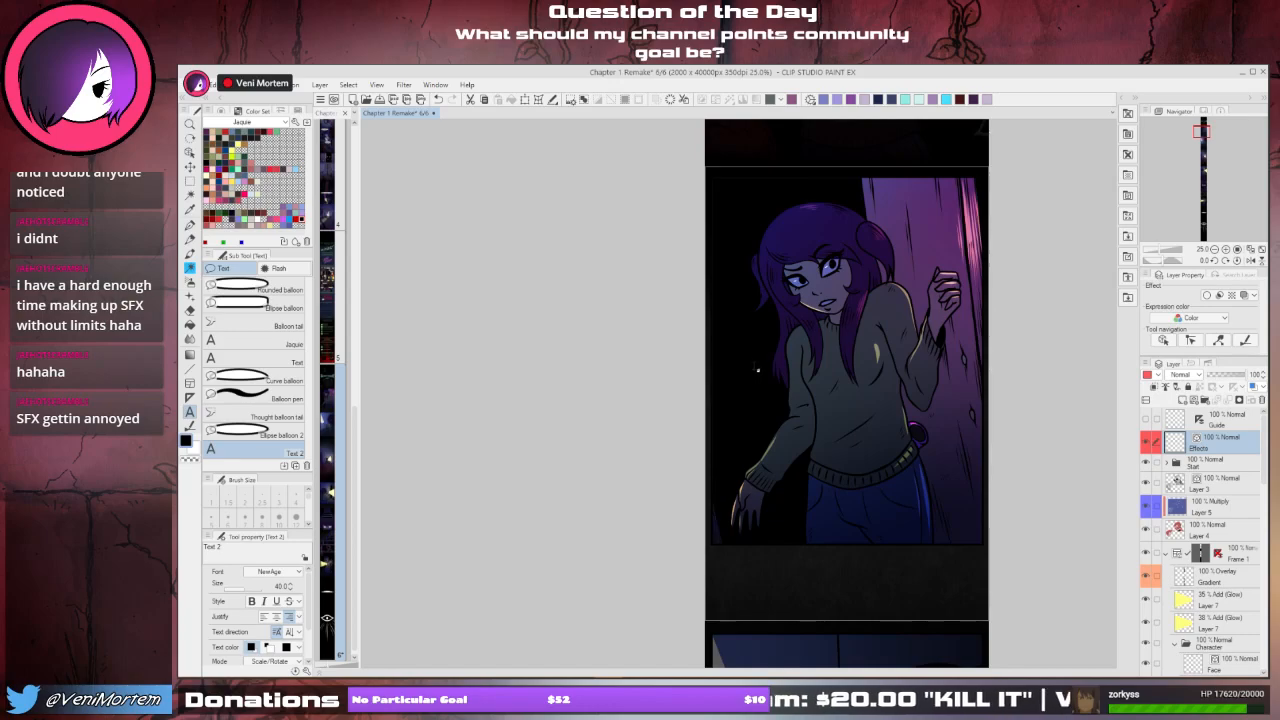
pyautogui.click(745, 418)
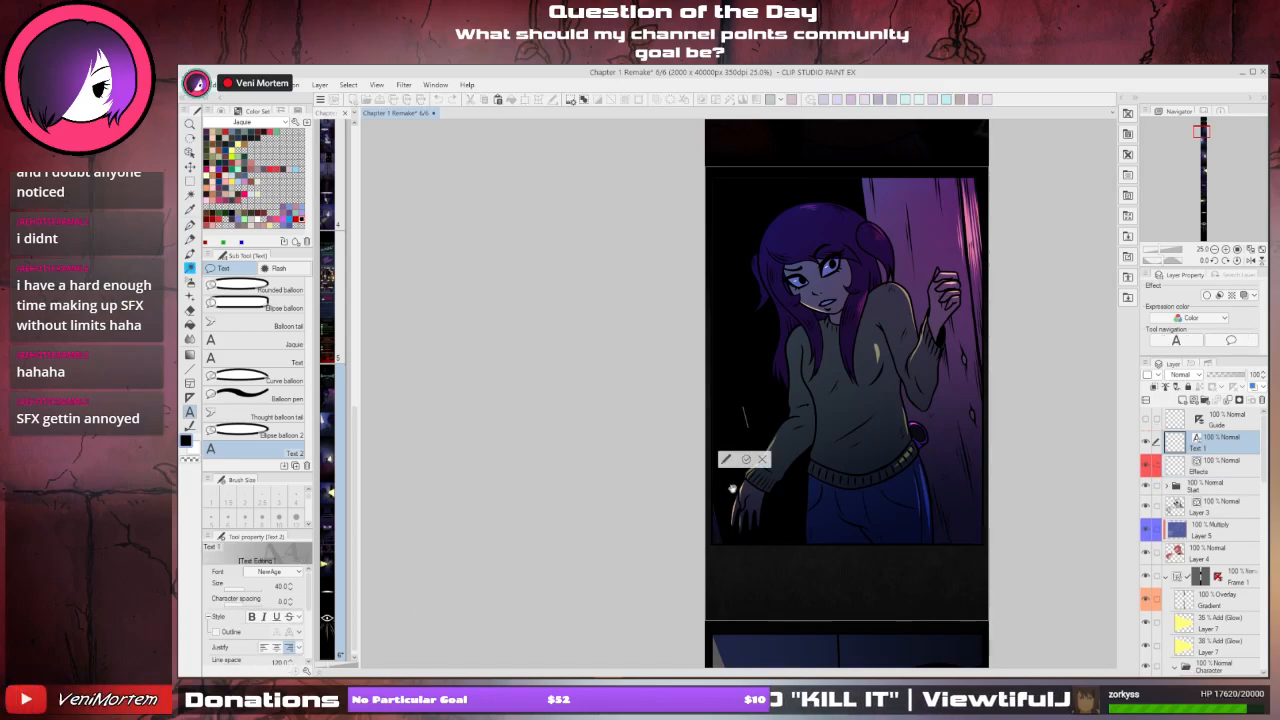
pyautogui.click(762, 459)
pyautogui.click(292, 344)
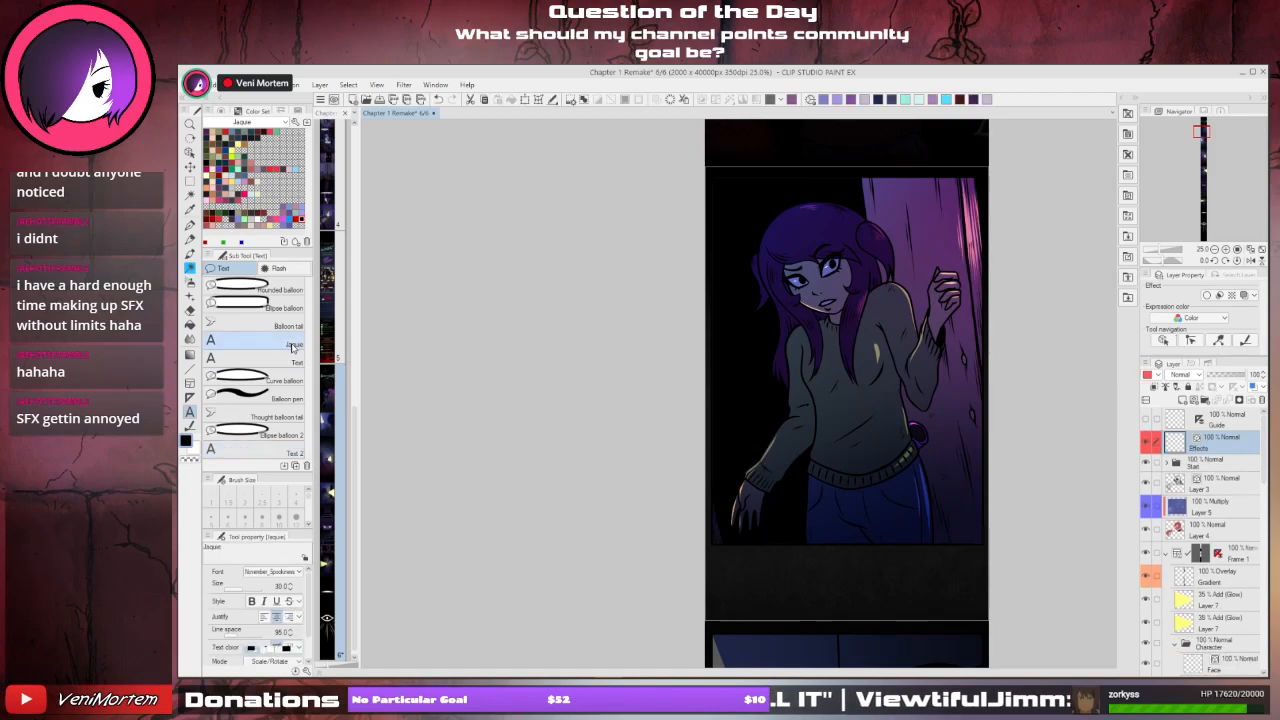
pyautogui.click(765, 404)
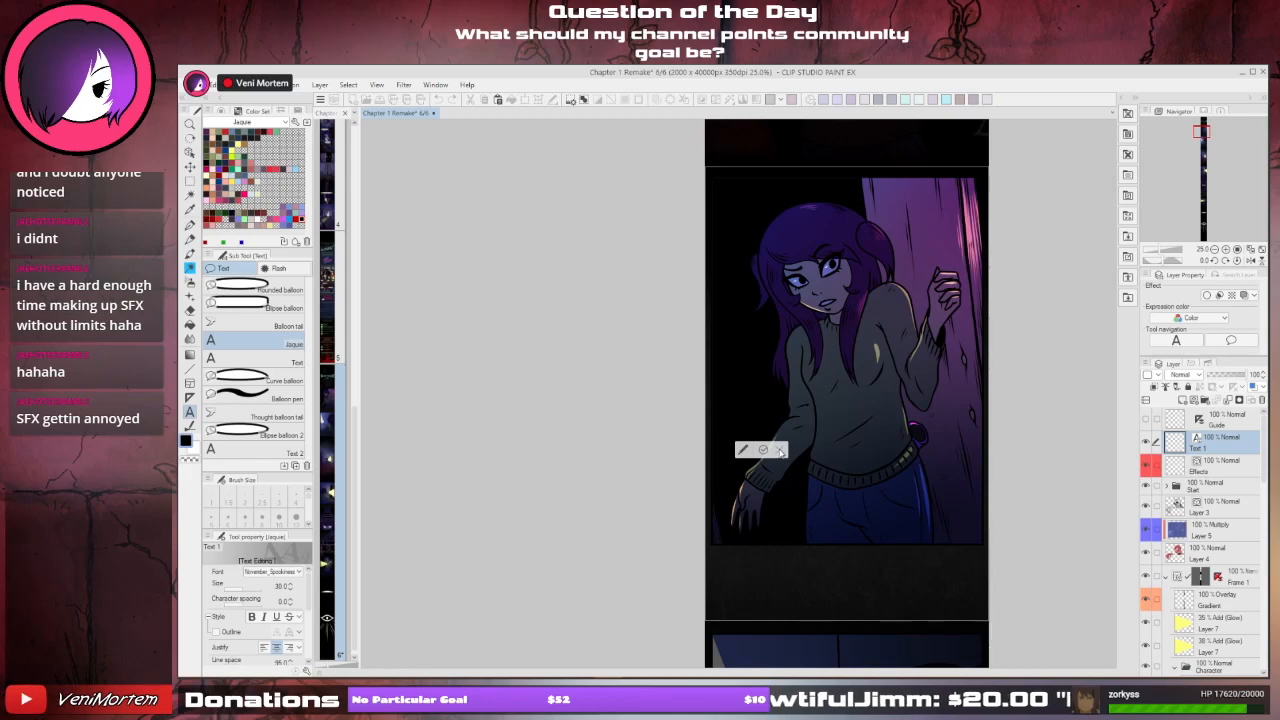
pyautogui.click(778, 452)
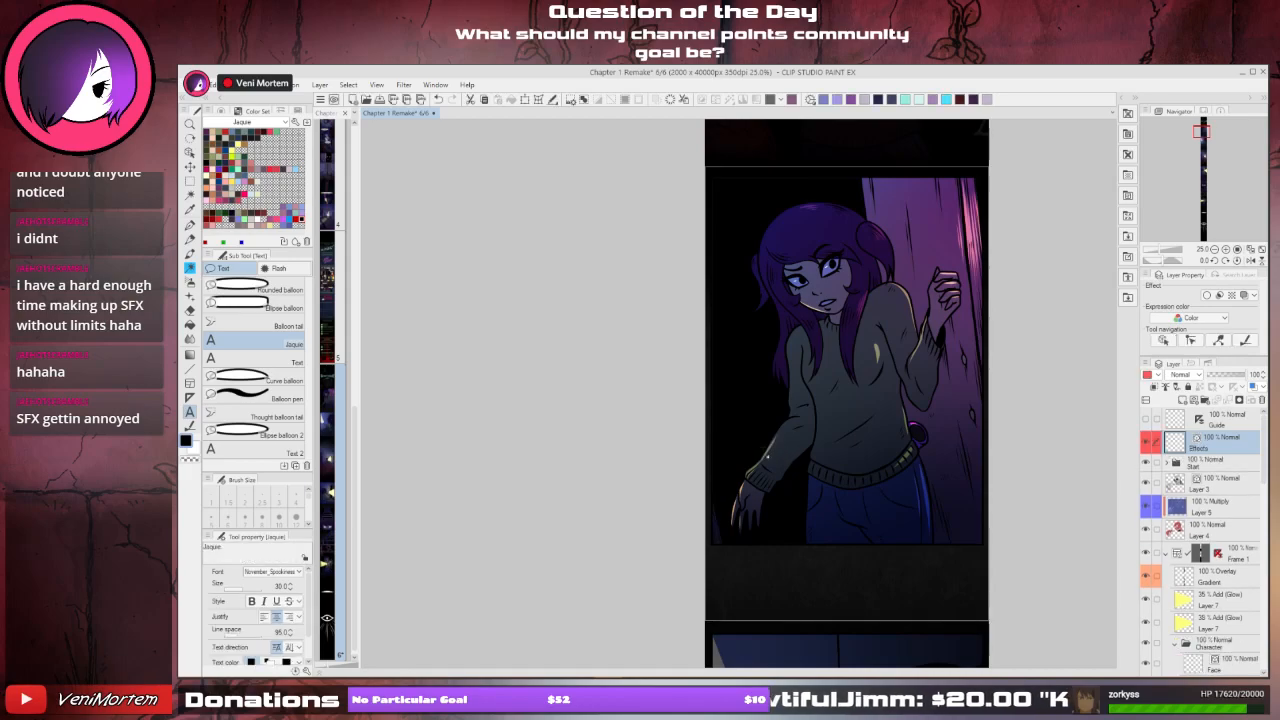
# - Set the text size to 40 and enter "Huh... looks like they cleared out." on two lines over the character in the door panel
pyautogui.click(291, 584)
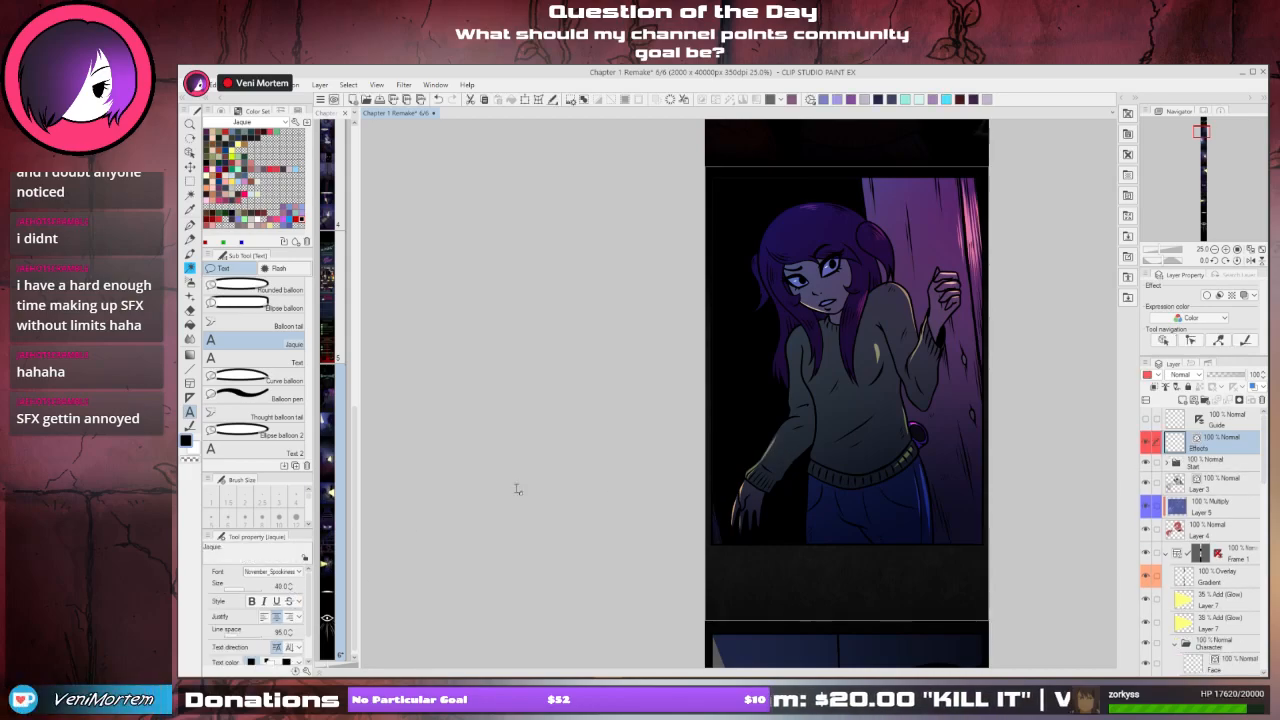
pyautogui.click(760, 410)
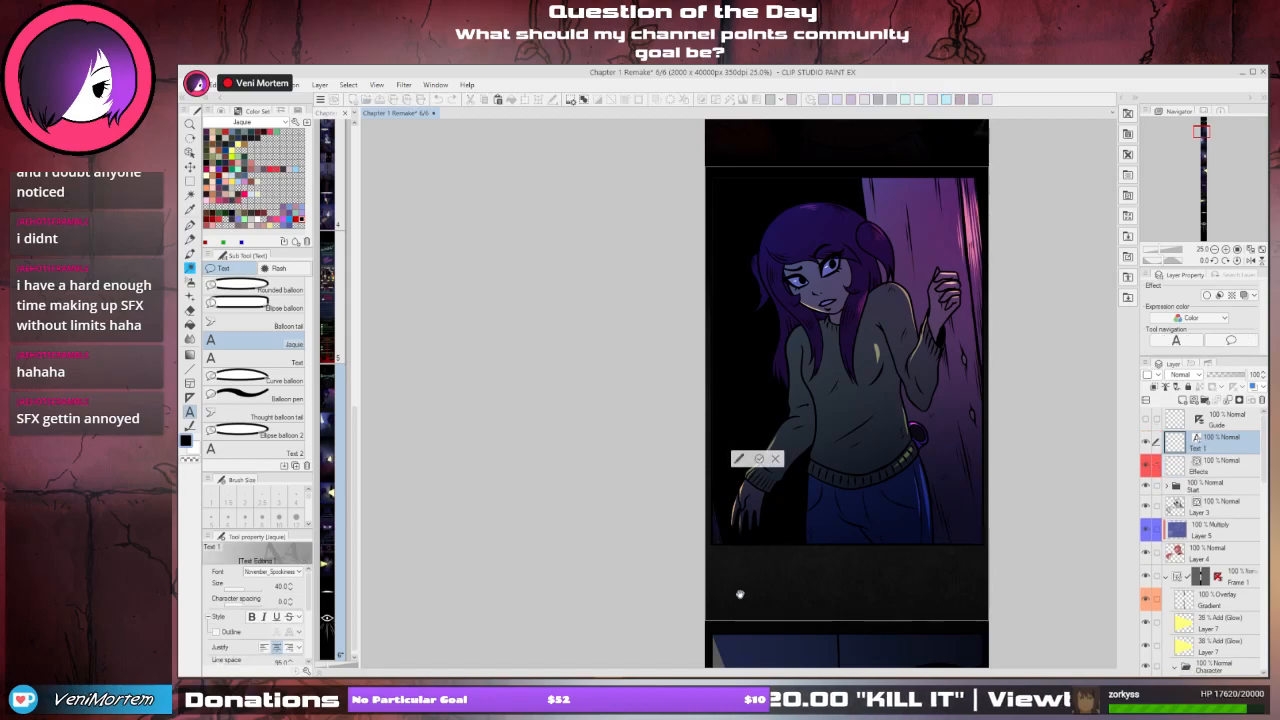
pyautogui.write('Huh...')
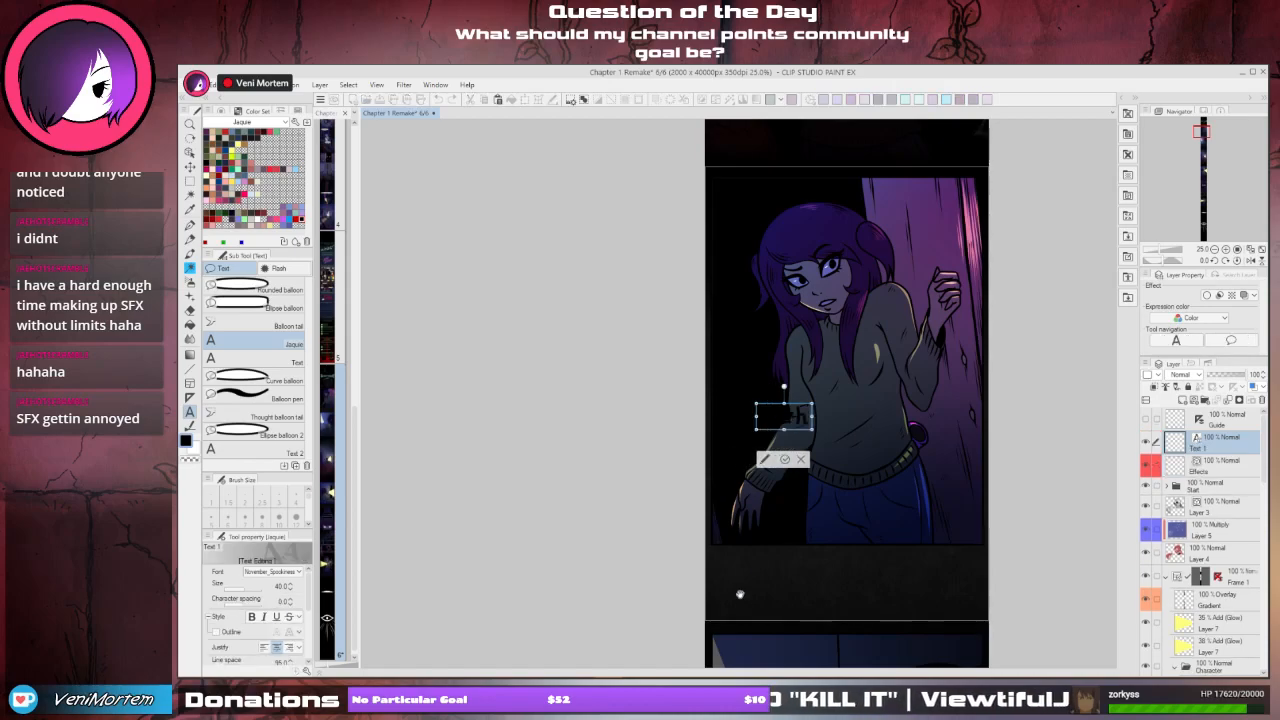
pyautogui.write(' looks lik')
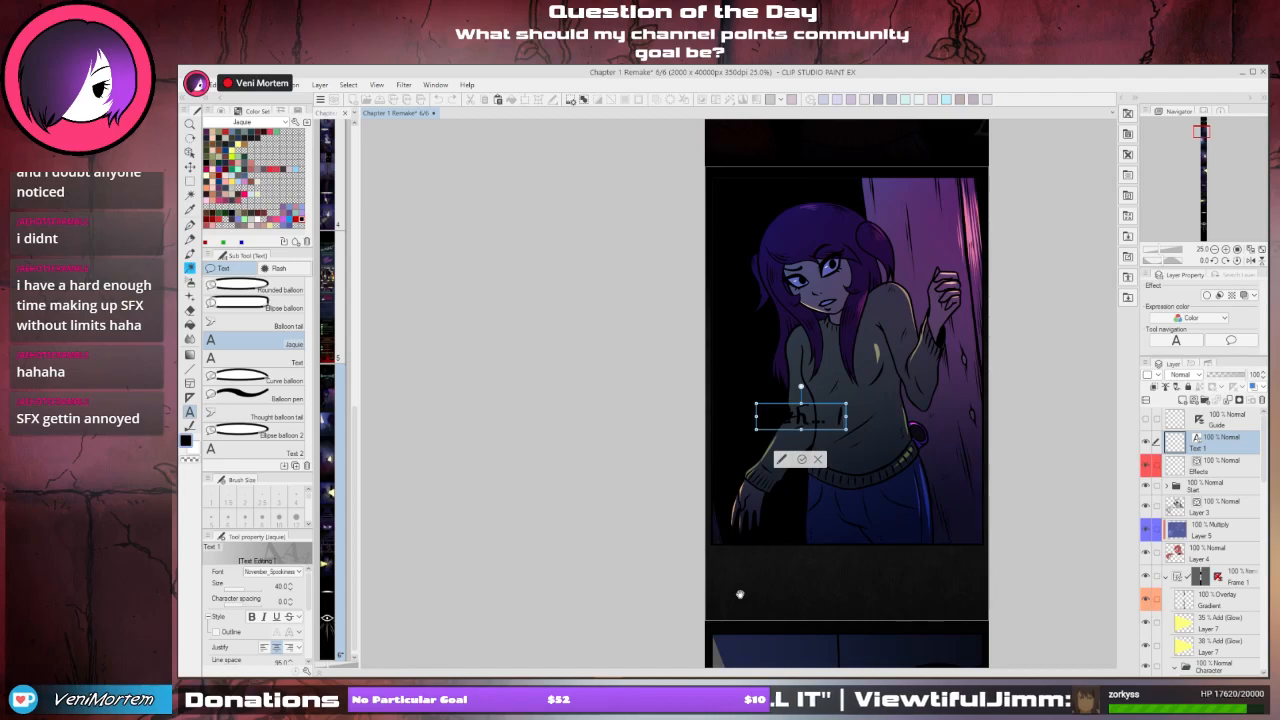
pyautogui.write('e t')
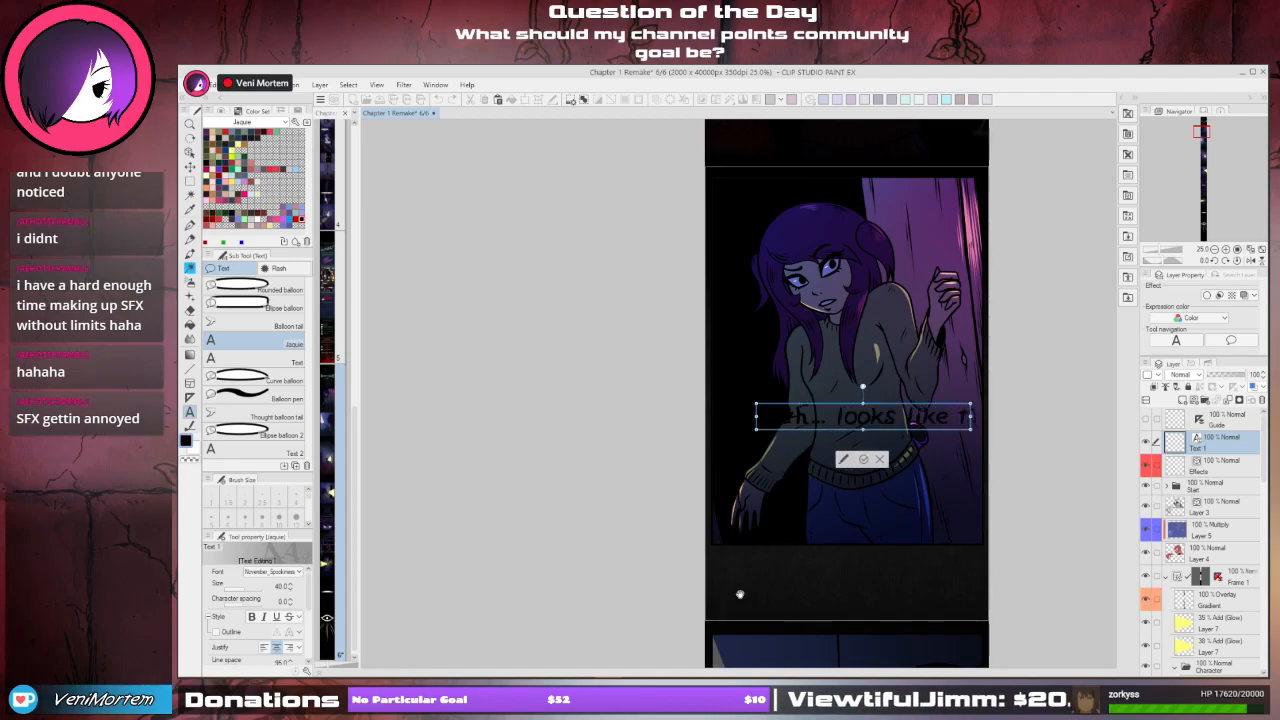
pyautogui.write('h')
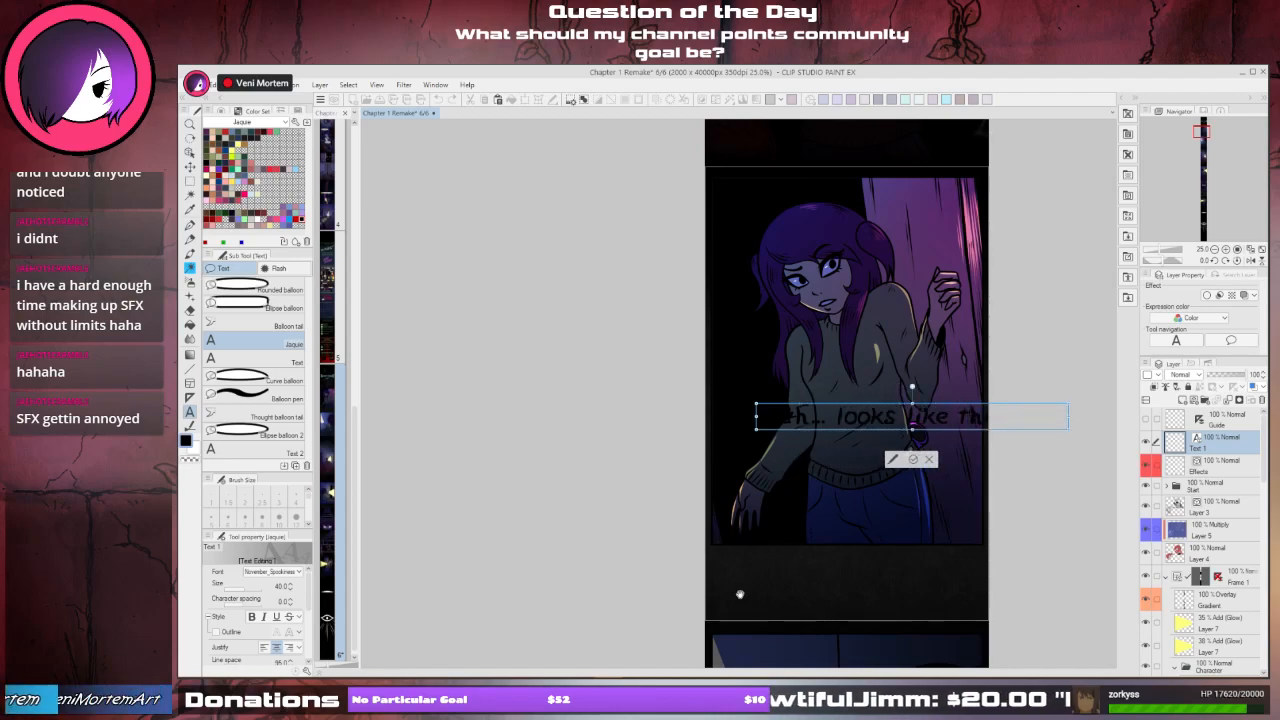
pyautogui.write('is is th')
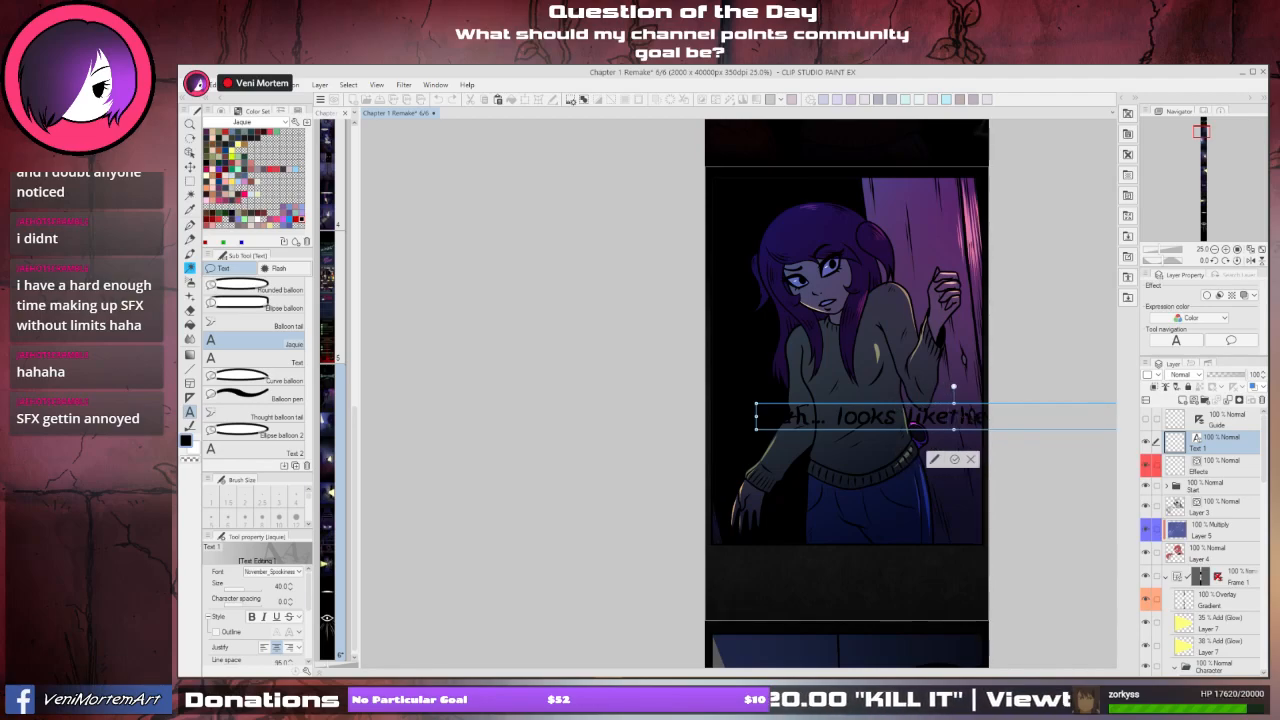
pyautogui.press('Return')
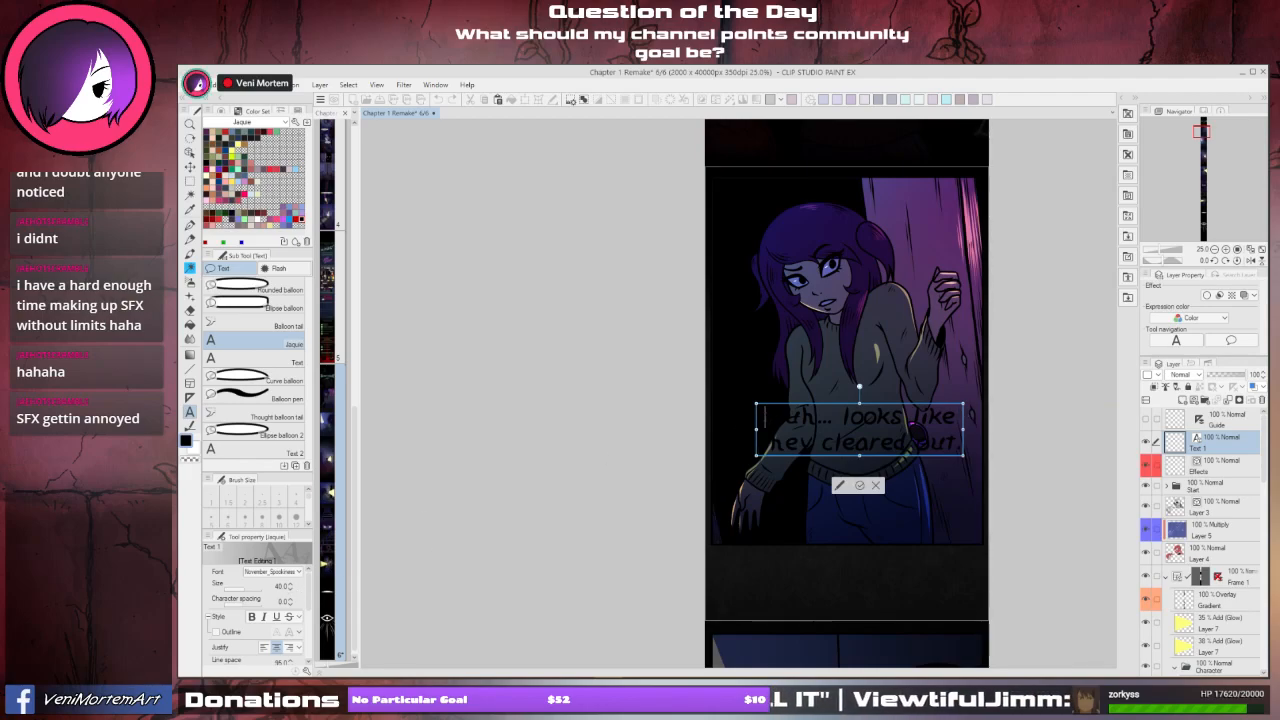
# - Reduce the font size of the entire two-line dialogue to 34
pyautogui.moveTo(764, 415); pyautogui.dragTo(1006, 484)
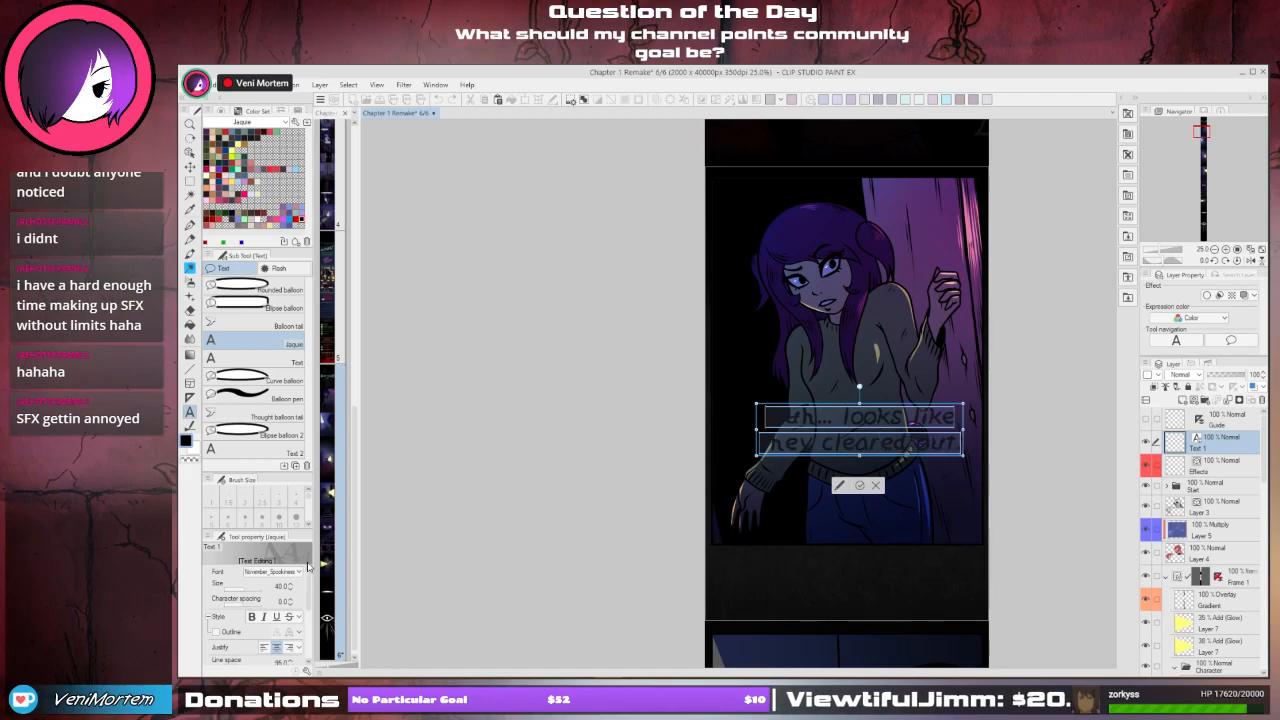
pyautogui.click(289, 590)
pyautogui.click(289, 590)
pyautogui.click(289, 592)
pyautogui.click(289, 592)
pyautogui.click(289, 592)
pyautogui.click(289, 592)
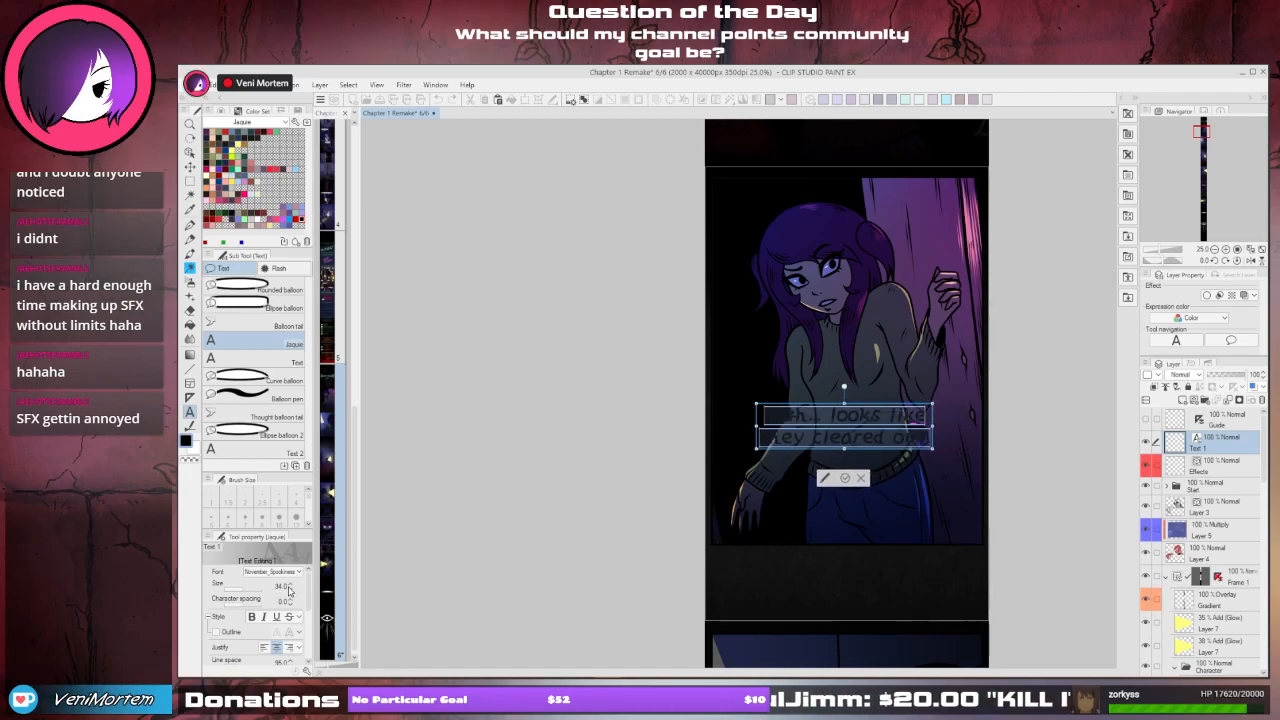
pyautogui.click(289, 590)
pyautogui.click(289, 590)
pyautogui.click(289, 590)
pyautogui.click(289, 590)
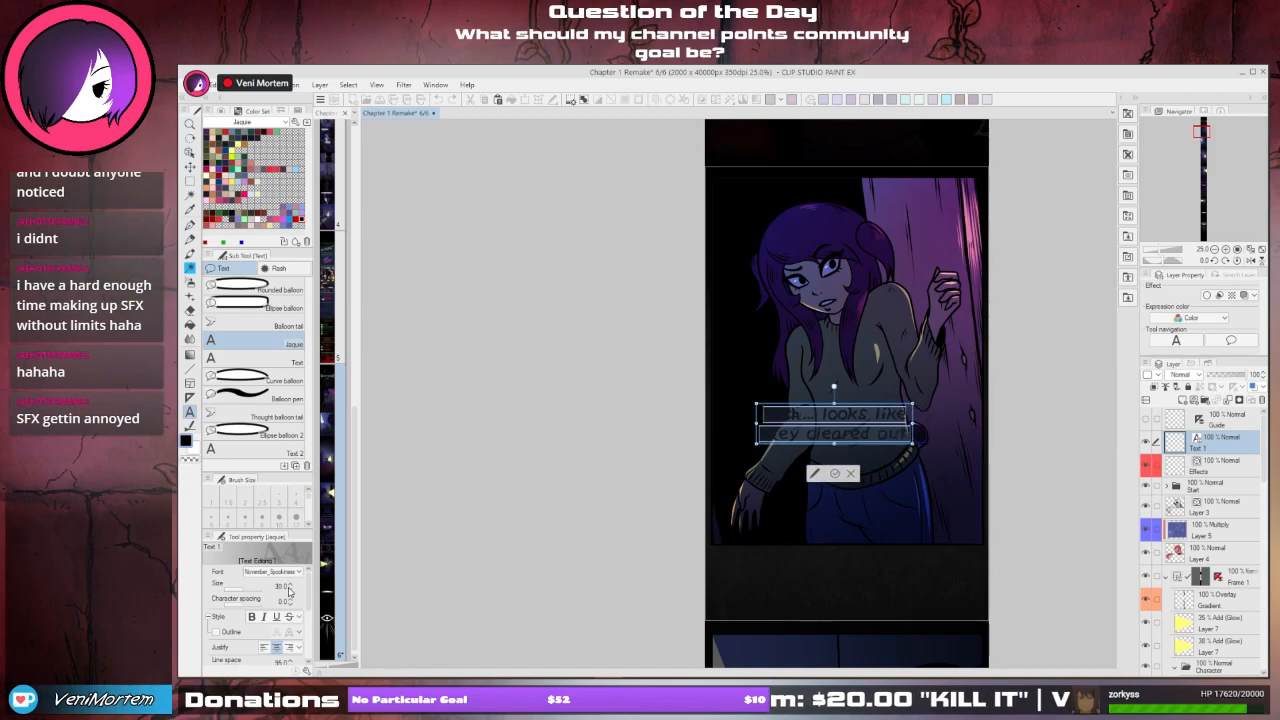
pyautogui.click(289, 588)
pyautogui.click(289, 583)
pyautogui.click(289, 583)
pyautogui.click(289, 583)
pyautogui.click(289, 583)
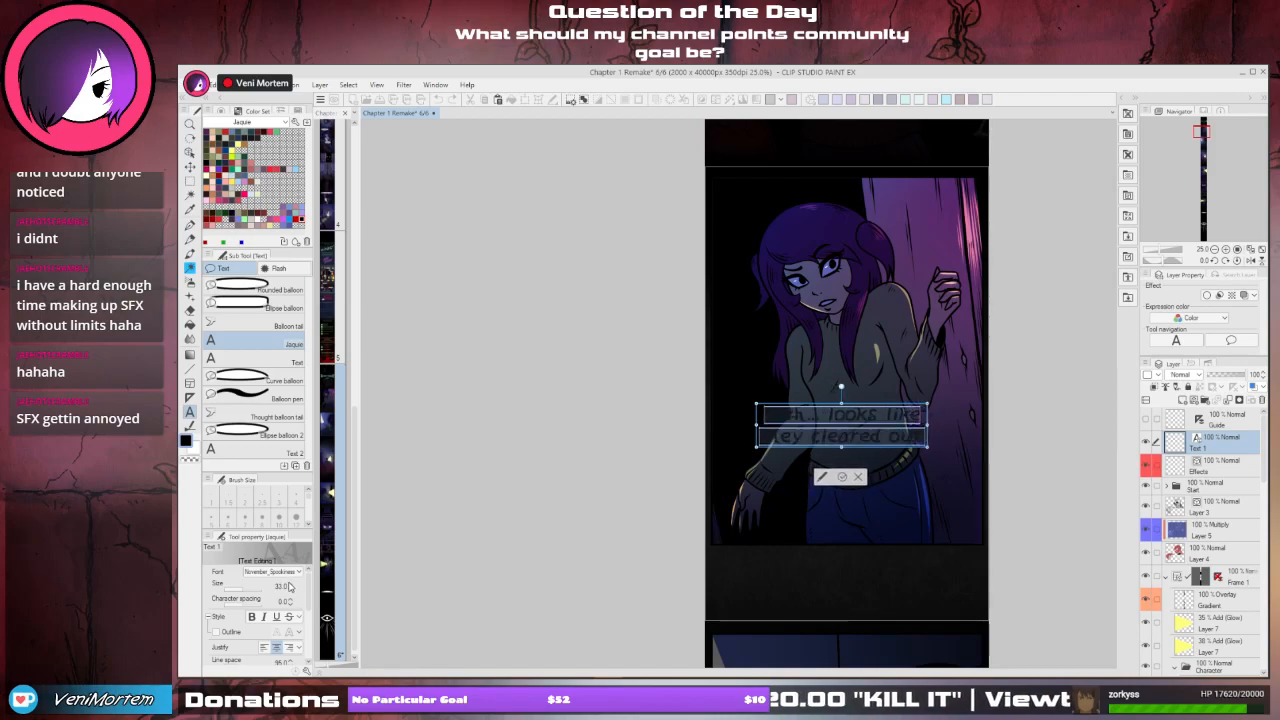
pyautogui.click(289, 584)
pyautogui.click(289, 584)
pyautogui.click(290, 589)
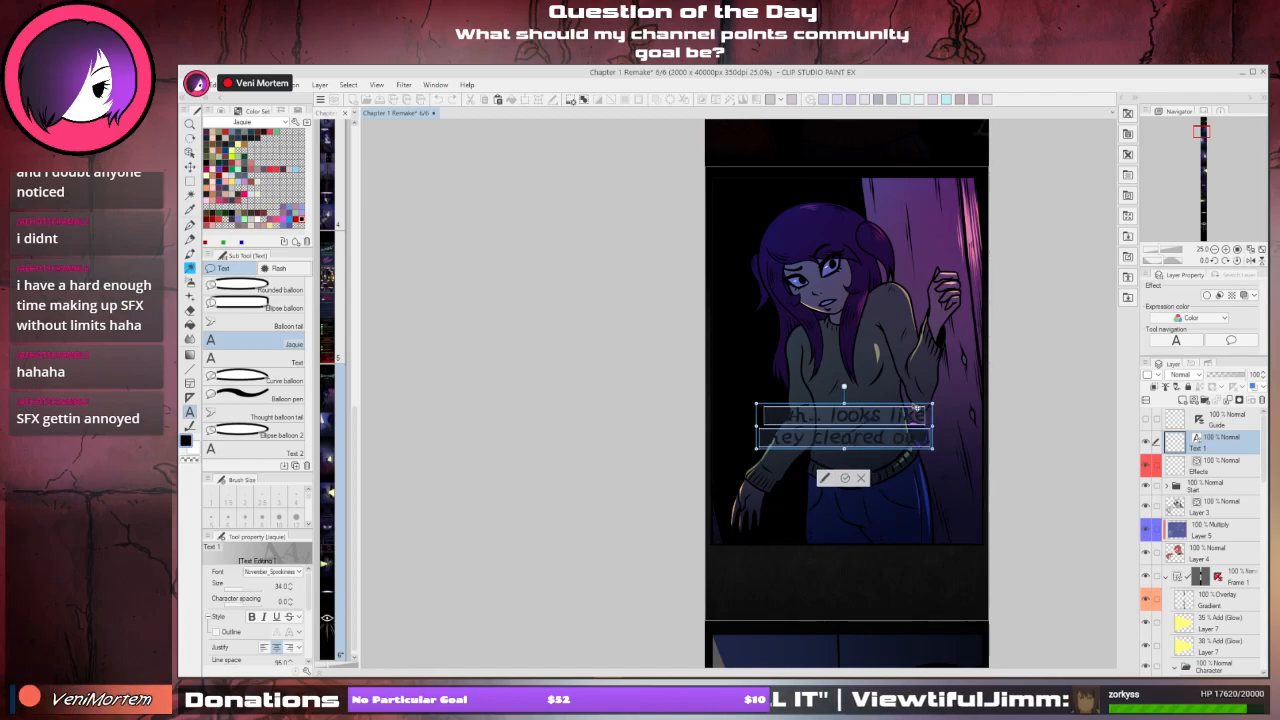
# - Place the dialogue over the character's waist beside the door and draw a white rounded balloon around it
pyautogui.moveTo(916, 408); pyautogui.dragTo(953, 436)
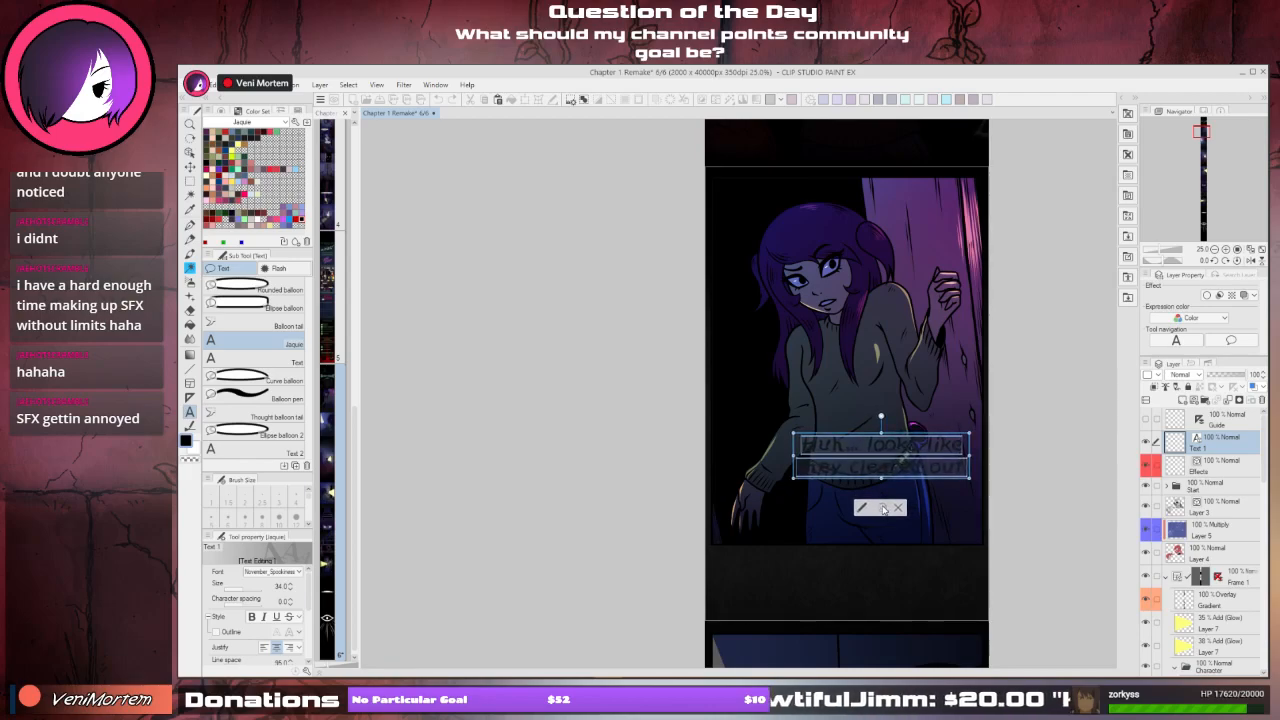
pyautogui.click(883, 509)
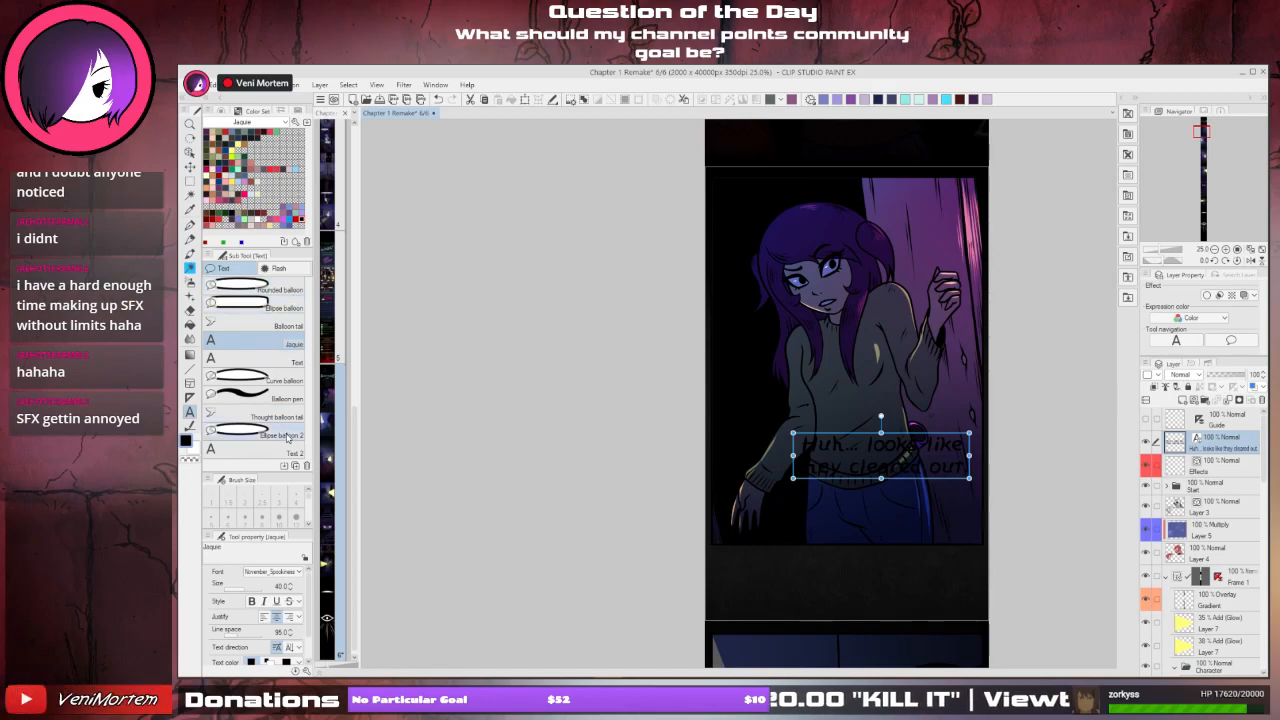
pyautogui.click(268, 284)
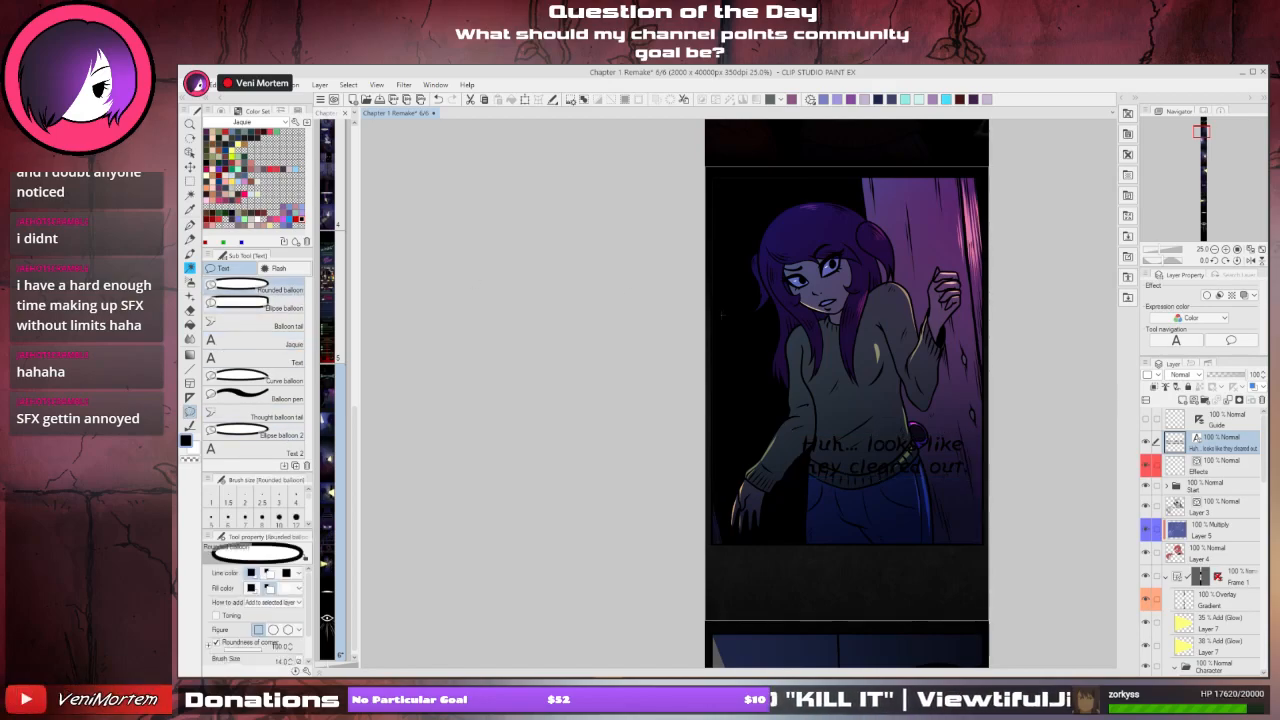
pyautogui.moveTo(791, 428); pyautogui.dragTo(982, 488)
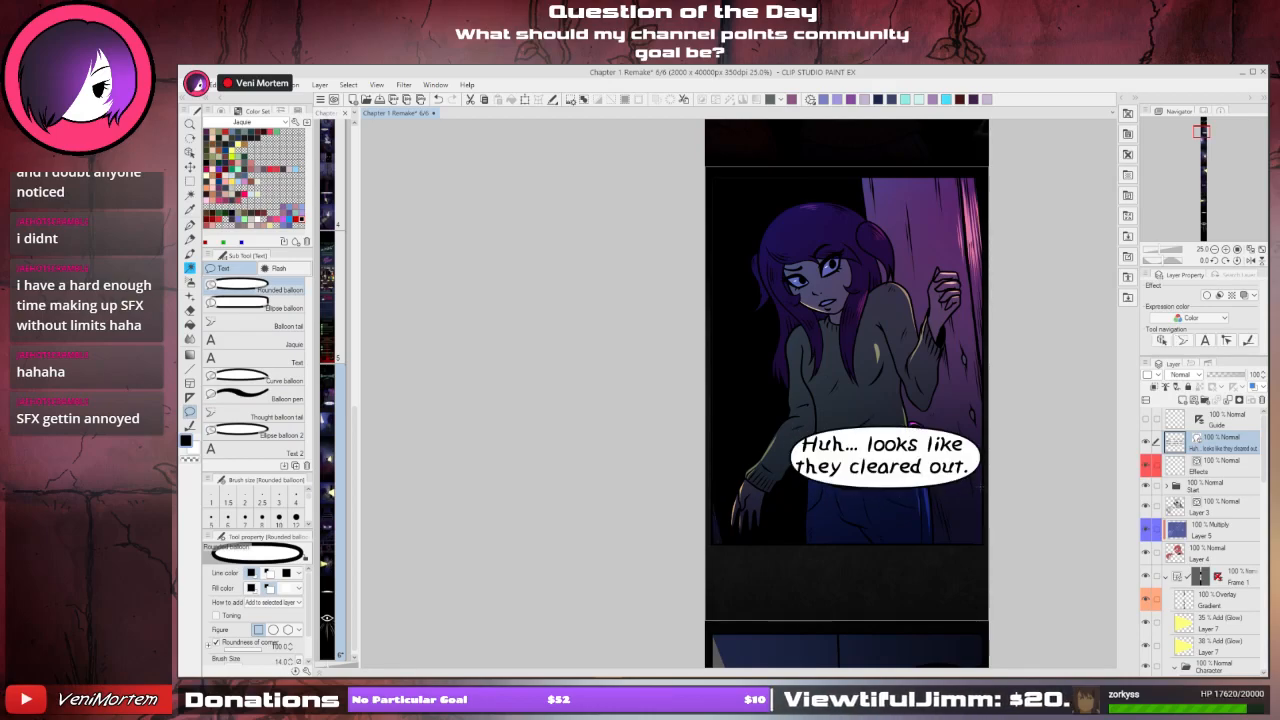
# - Enlarge the speech balloon slightly upward and to the left around the dialogue, and select it with the Object tool
pyautogui.keyDown('ctrl'); pyautogui.click(858, 431); pyautogui.keyUp('ctrl')
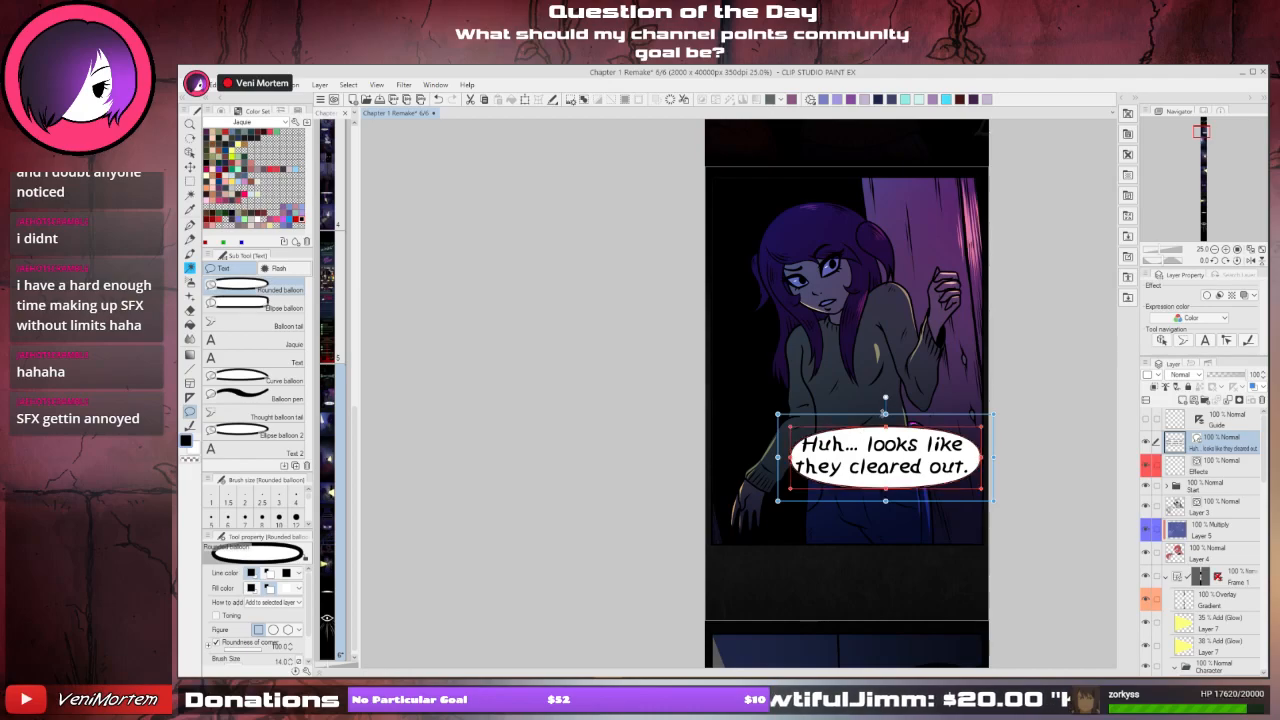
pyautogui.moveTo(885, 414); pyautogui.dragTo(885, 405)
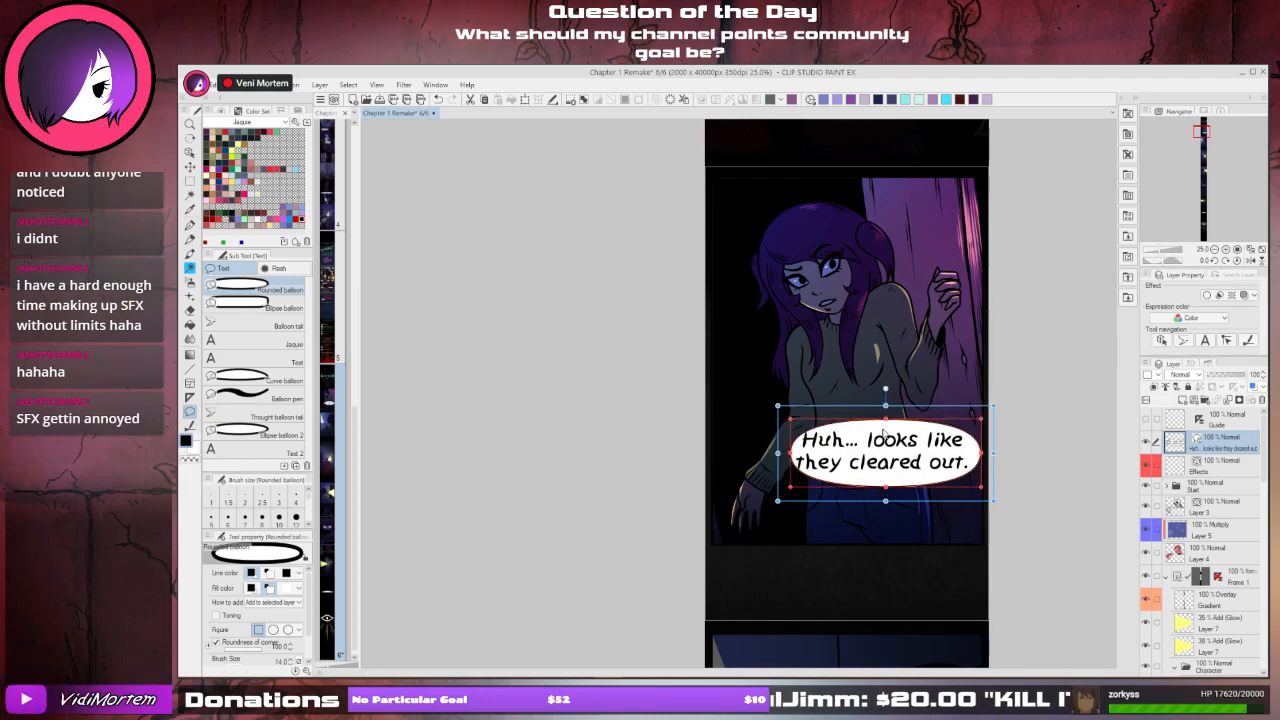
pyautogui.moveTo(777, 452); pyautogui.dragTo(765, 452)
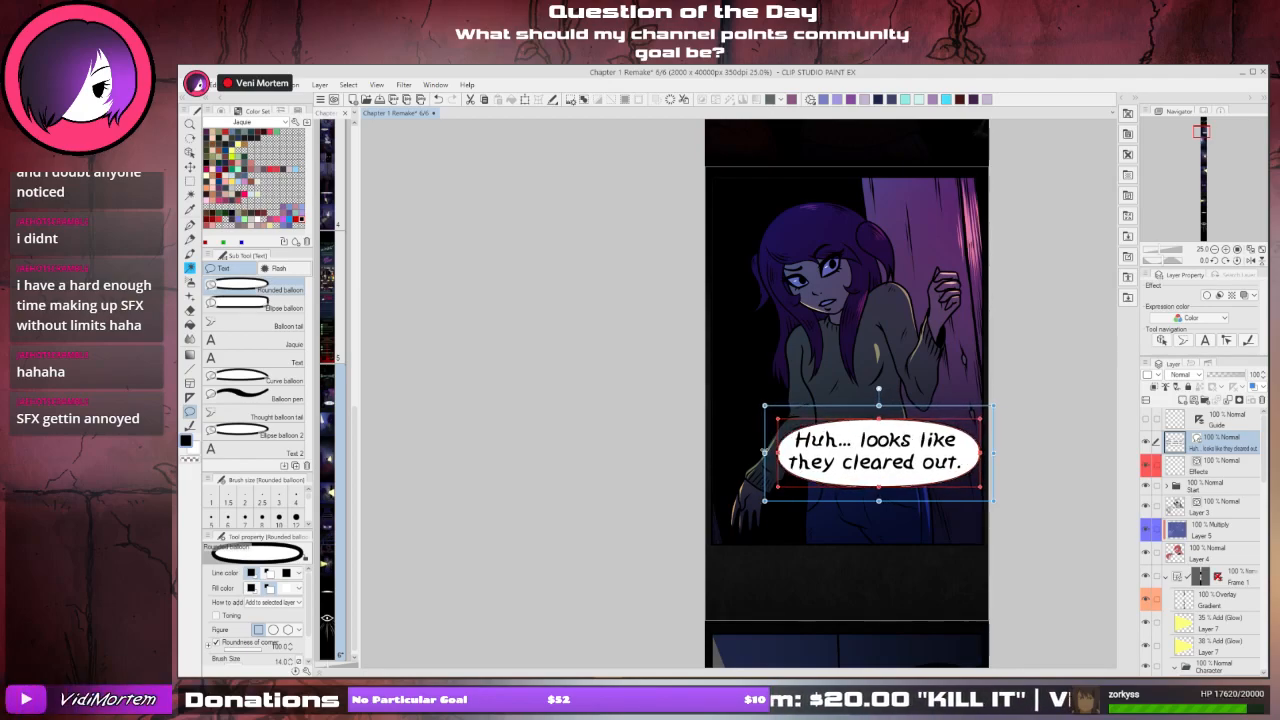
pyautogui.moveTo(880, 405); pyautogui.dragTo(880, 401)
pyautogui.click(651, 451)
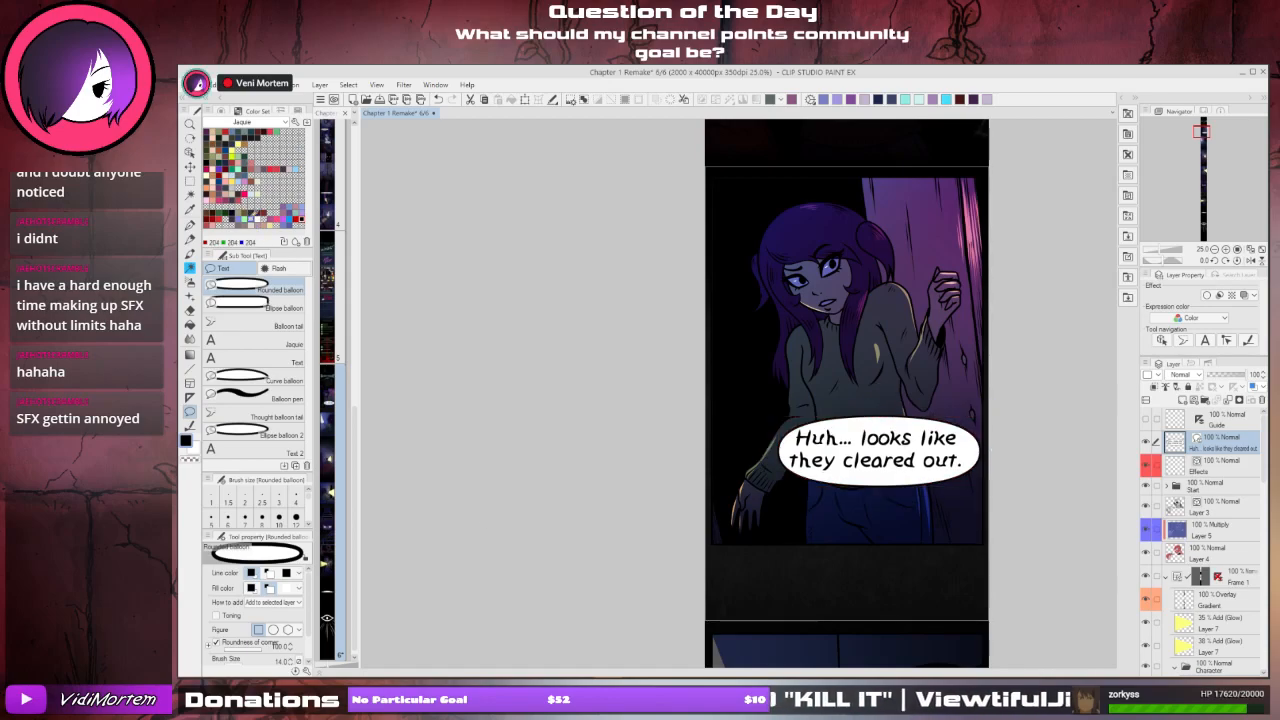
pyautogui.click(190, 153)
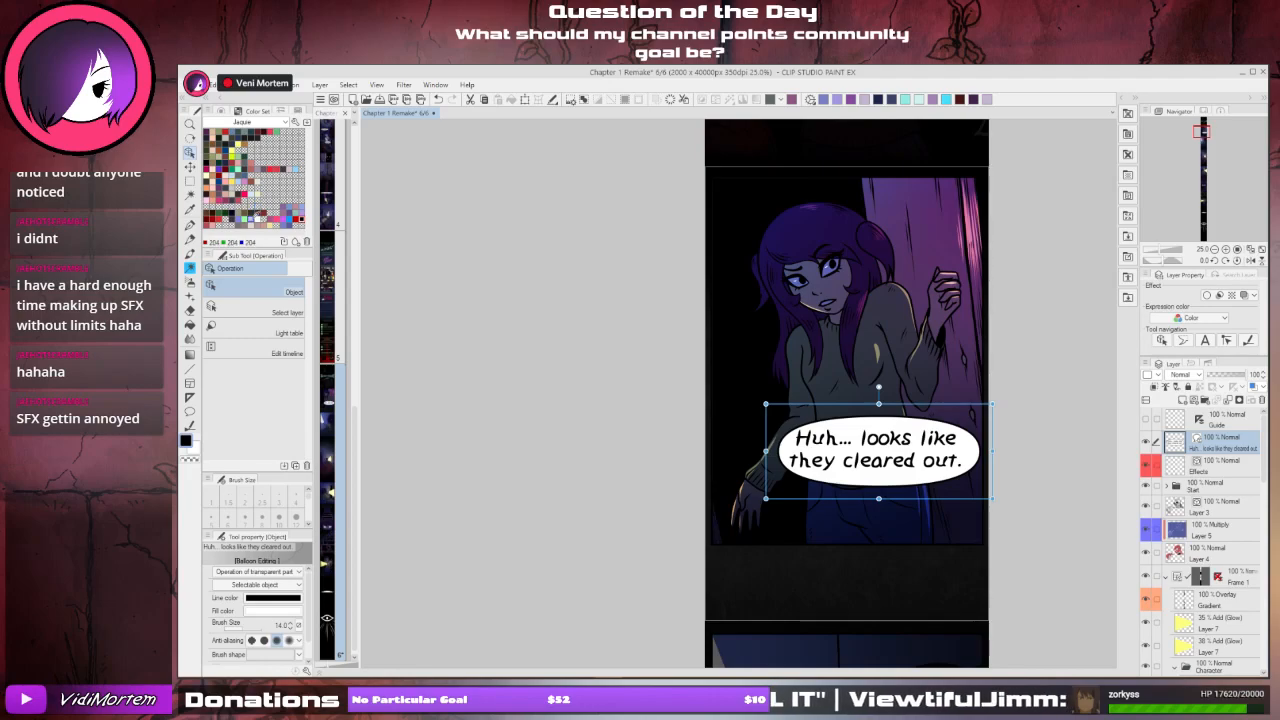
# - Change the speech balloon's fill colour to light grey, RGB 204, 204, 204
pyautogui.hotkey('ctrl', 'z')
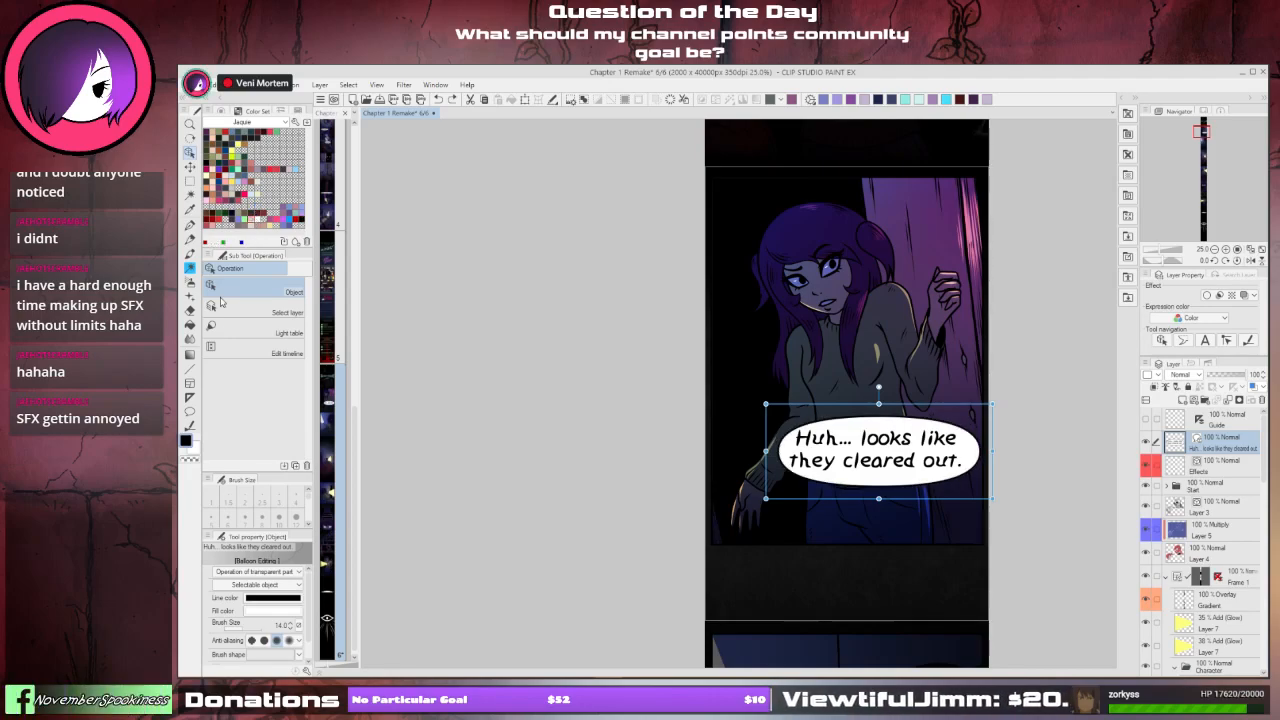
pyautogui.click(196, 449)
pyautogui.click(251, 219)
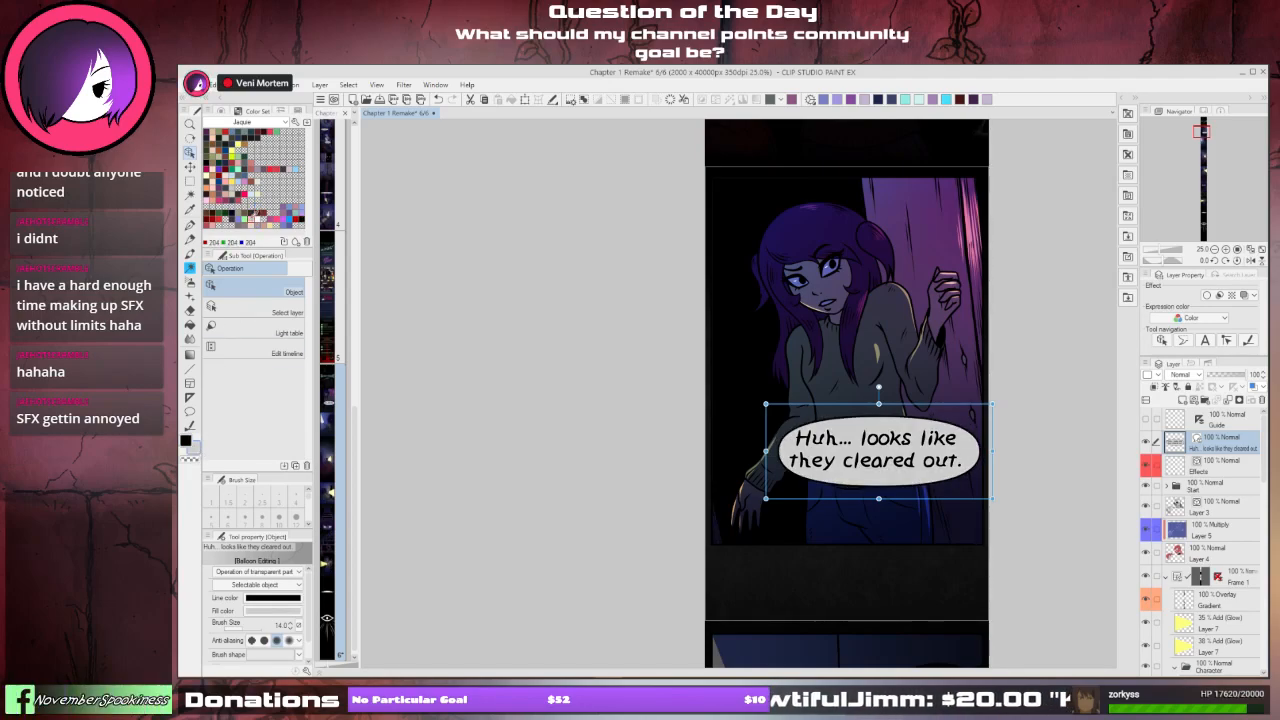
pyautogui.click(190, 412)
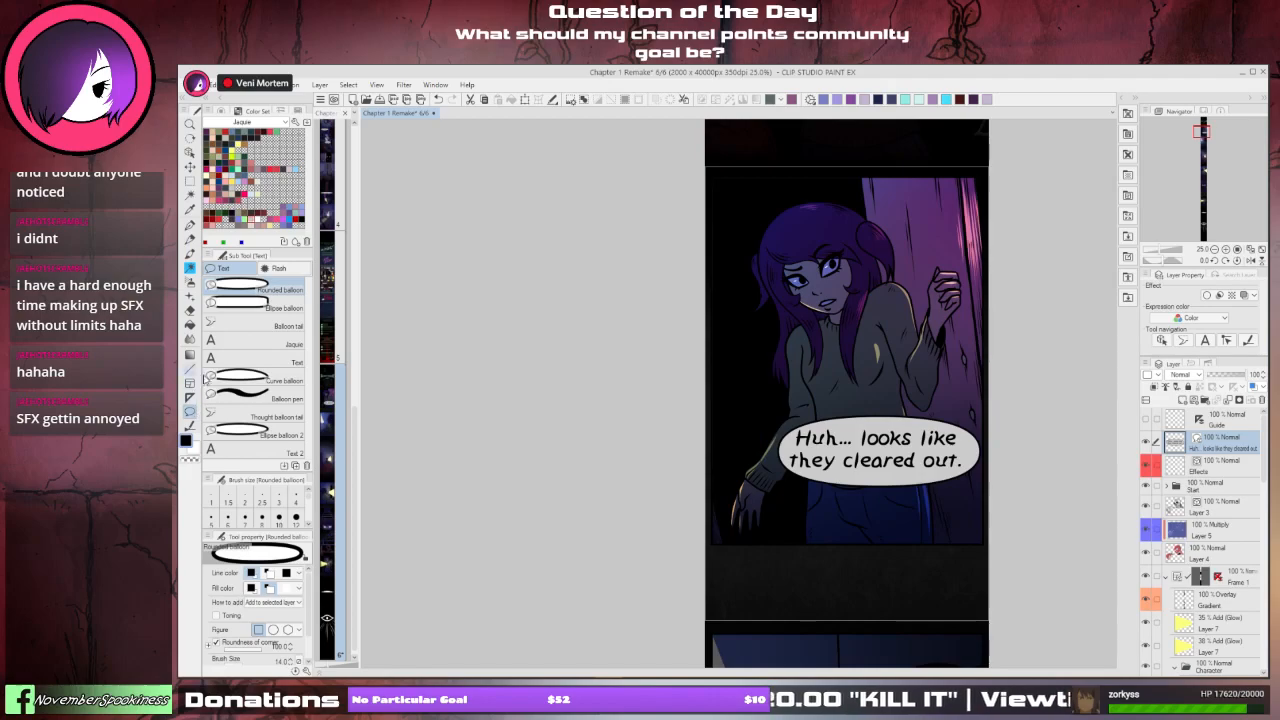
# - Nudge the dialogue slightly down and to the right to centre it inside the speech balloon
pyautogui.click(877, 422)
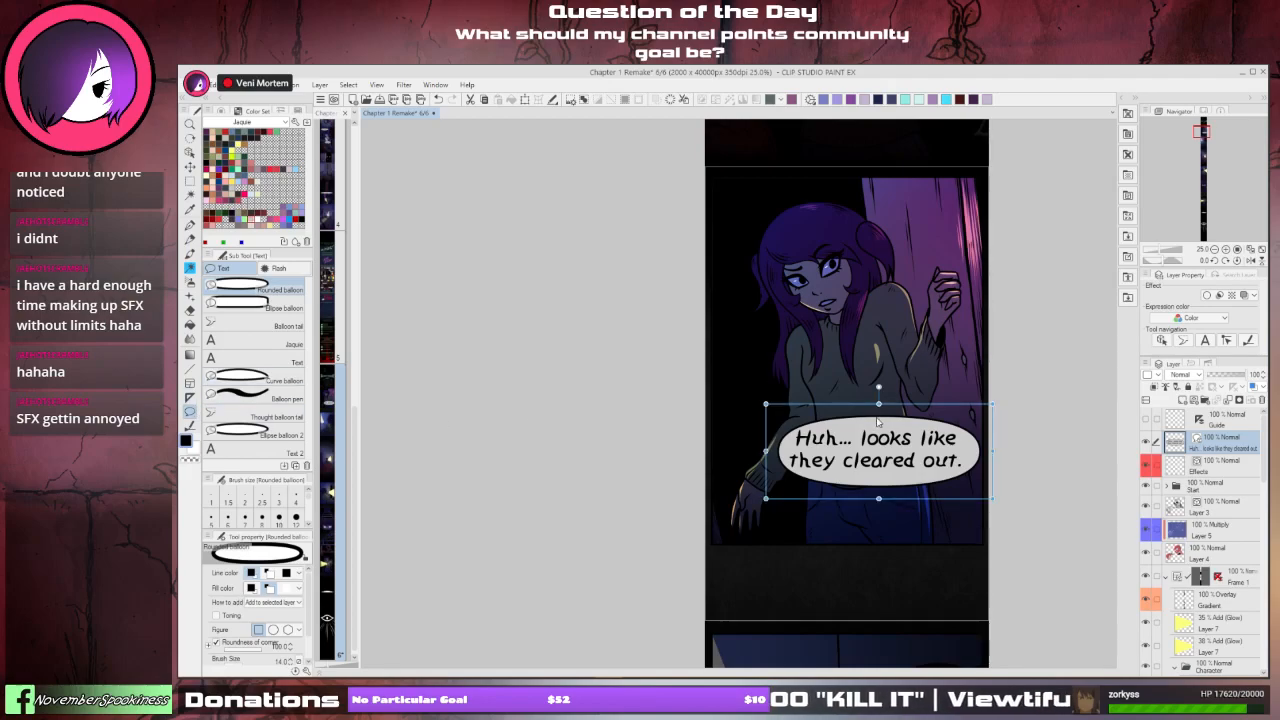
pyautogui.click(926, 440)
pyautogui.moveTo(926, 441); pyautogui.dragTo(925, 440)
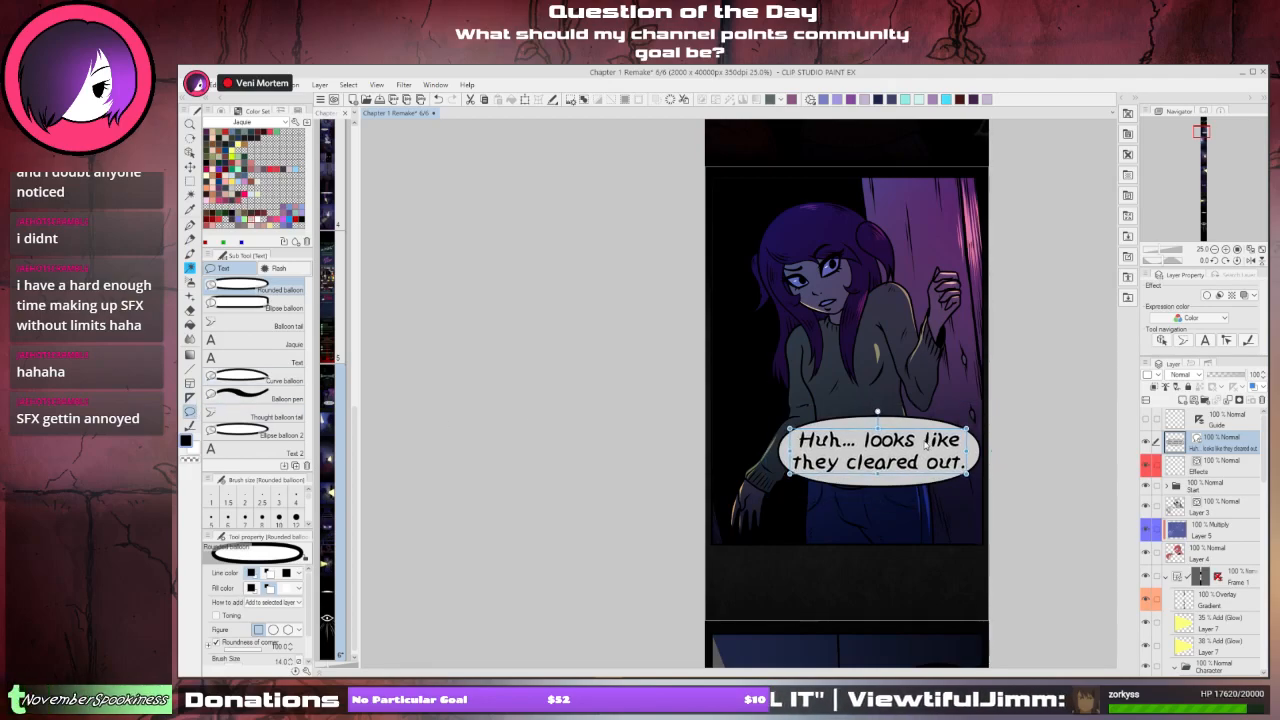
pyautogui.press('Escape')
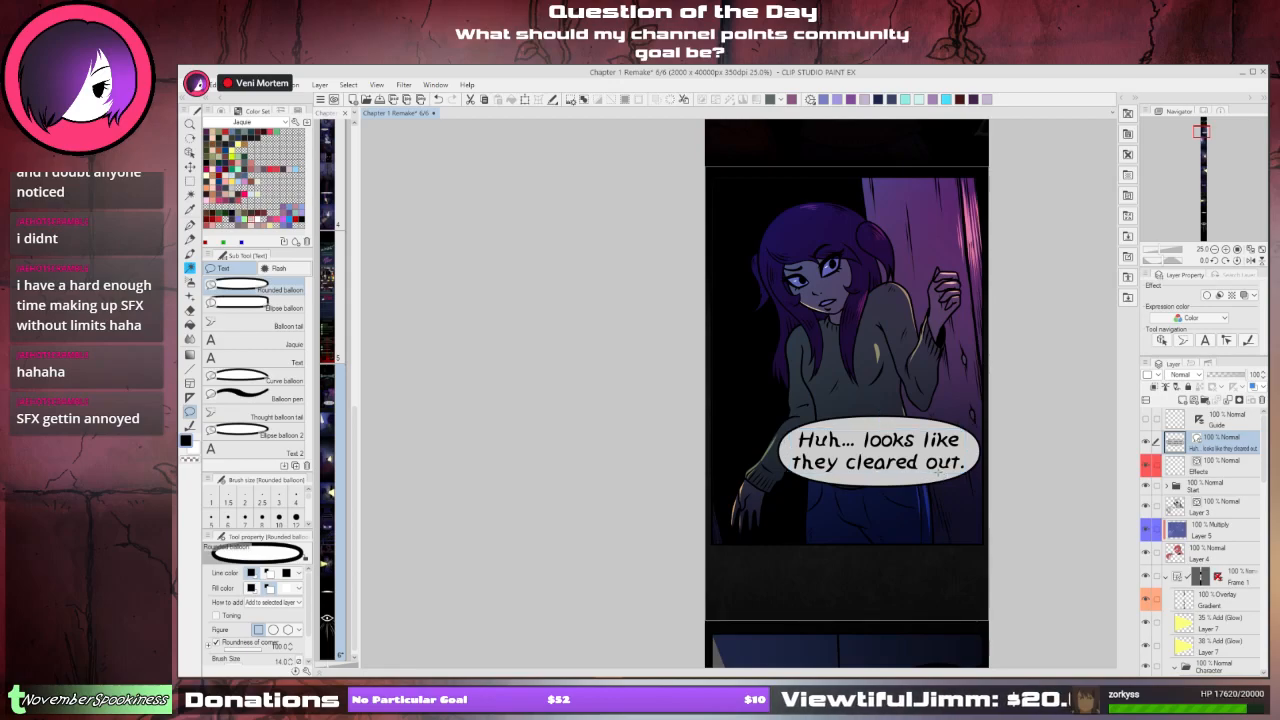
pyautogui.click(920, 441)
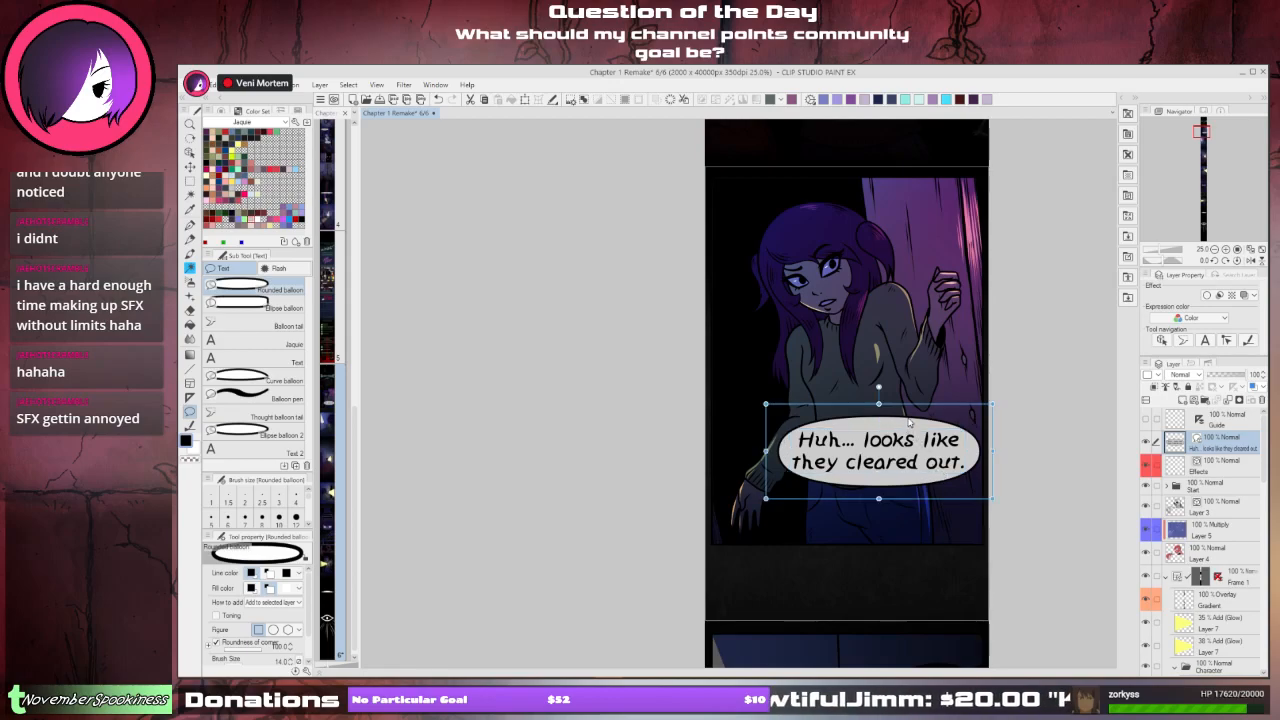
pyautogui.press('Escape')
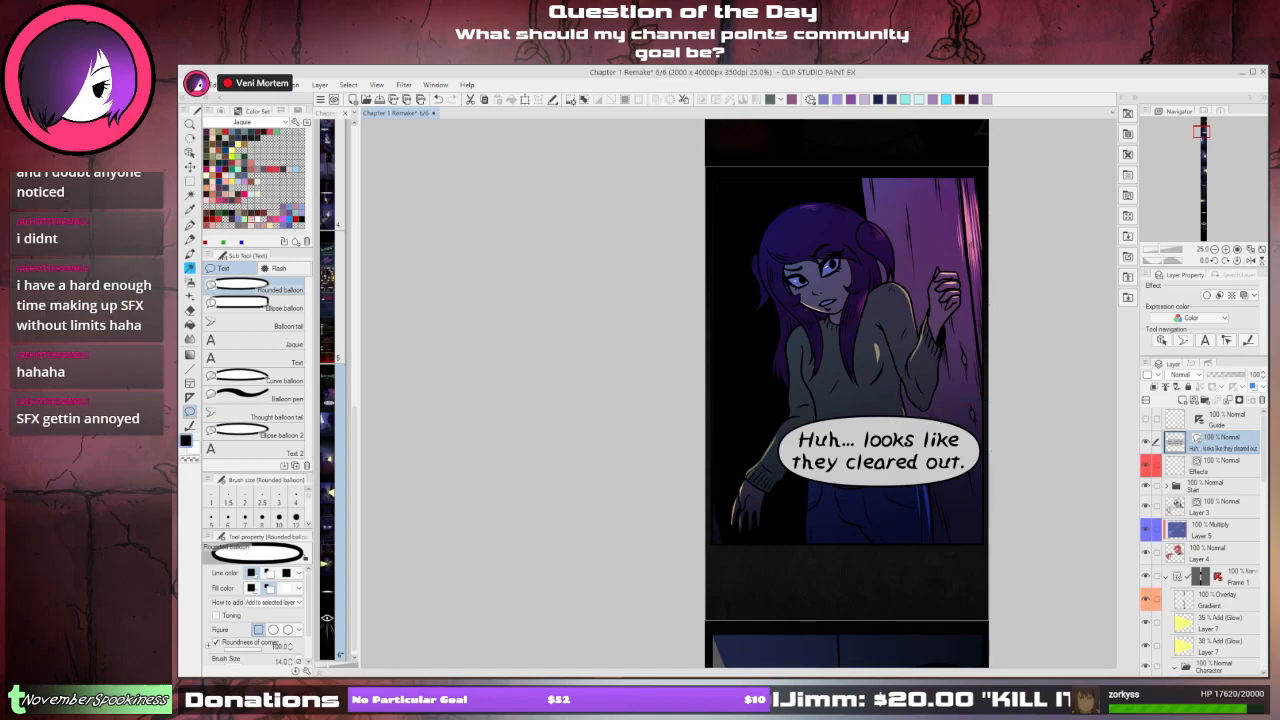
# - Replace the full stop at the end of the dialogue with an ellipsis, making the second line "they cleared out..."
pyautogui.click(288, 343)
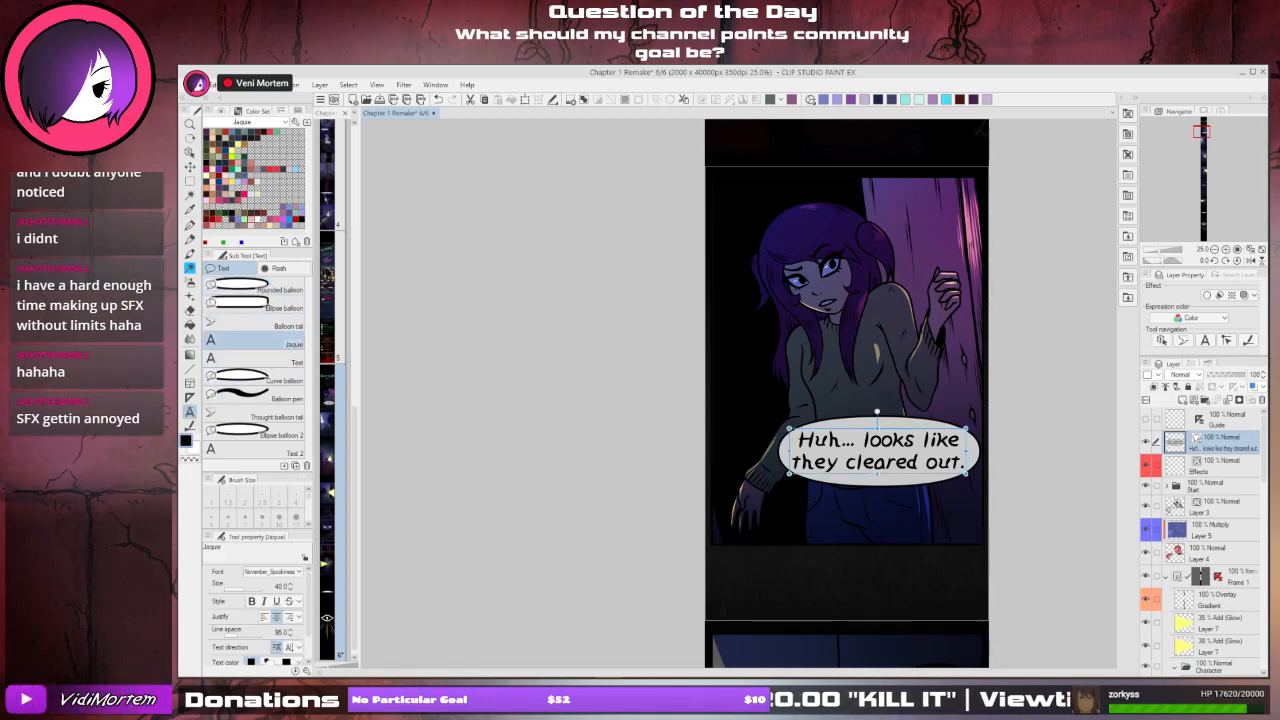
pyautogui.click(877, 450)
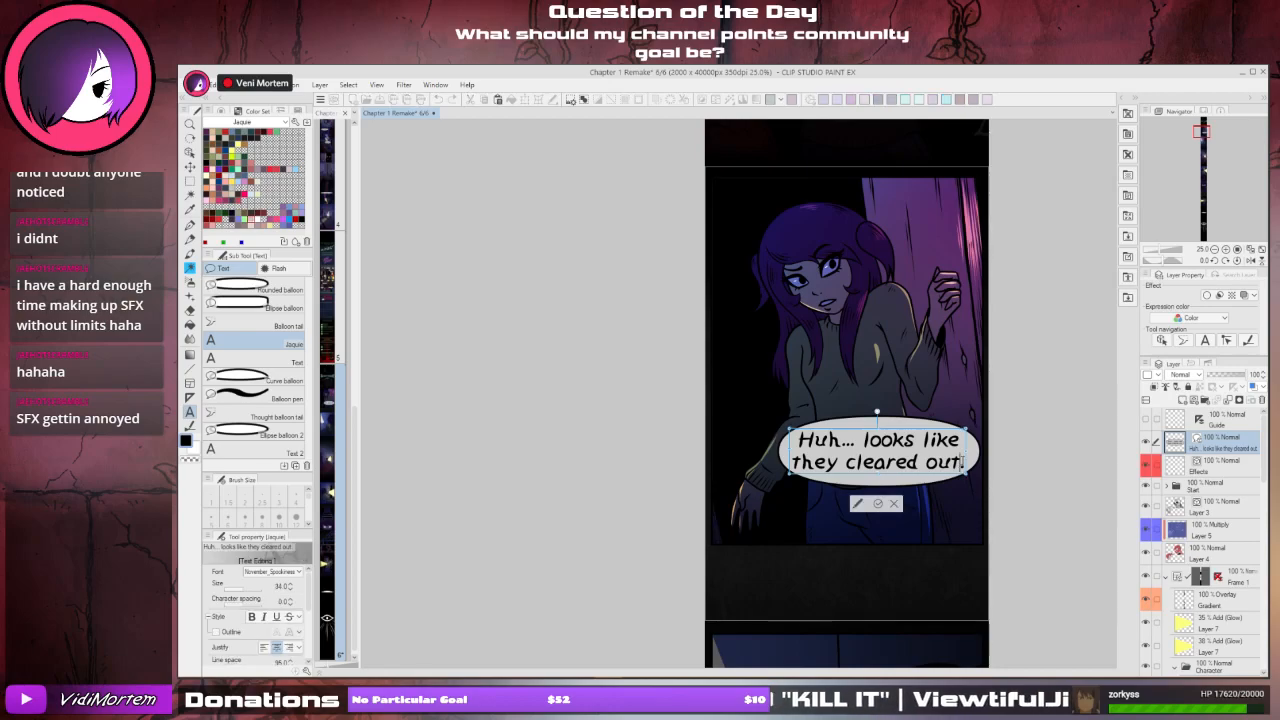
pyautogui.write('...')
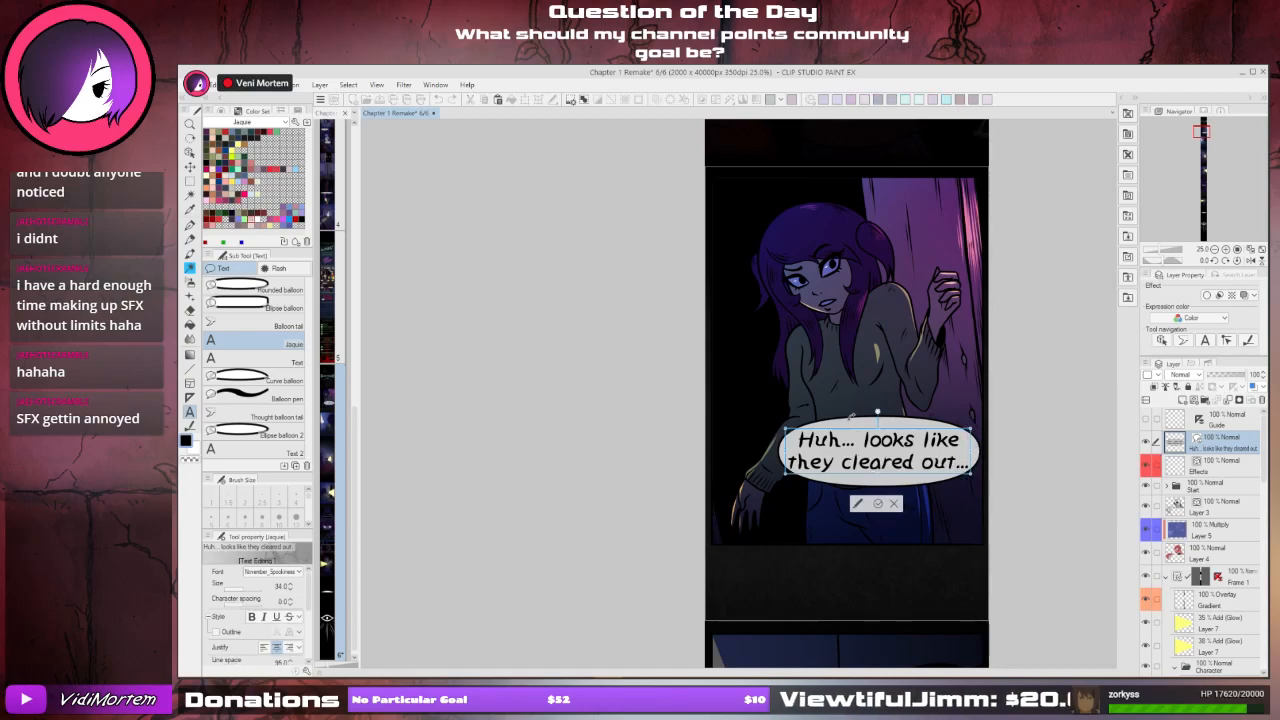
pyautogui.click(879, 504)
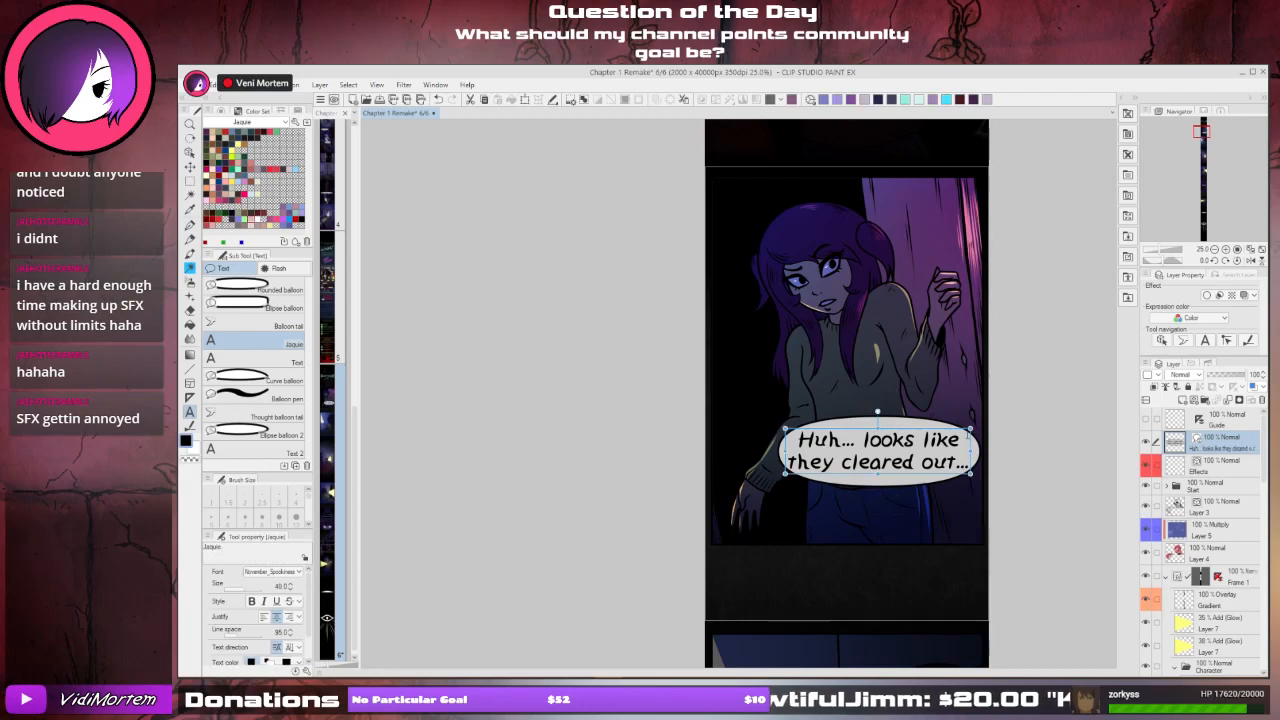
pyautogui.click(965, 440)
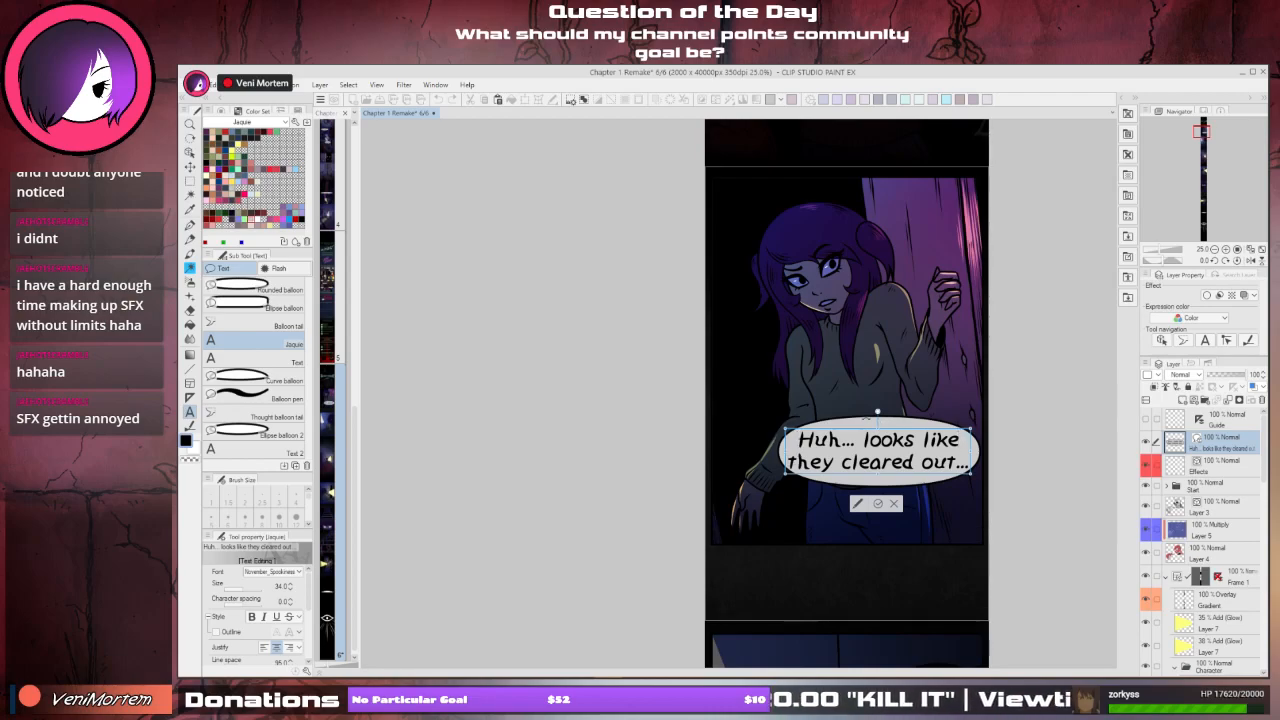
pyautogui.click(878, 503)
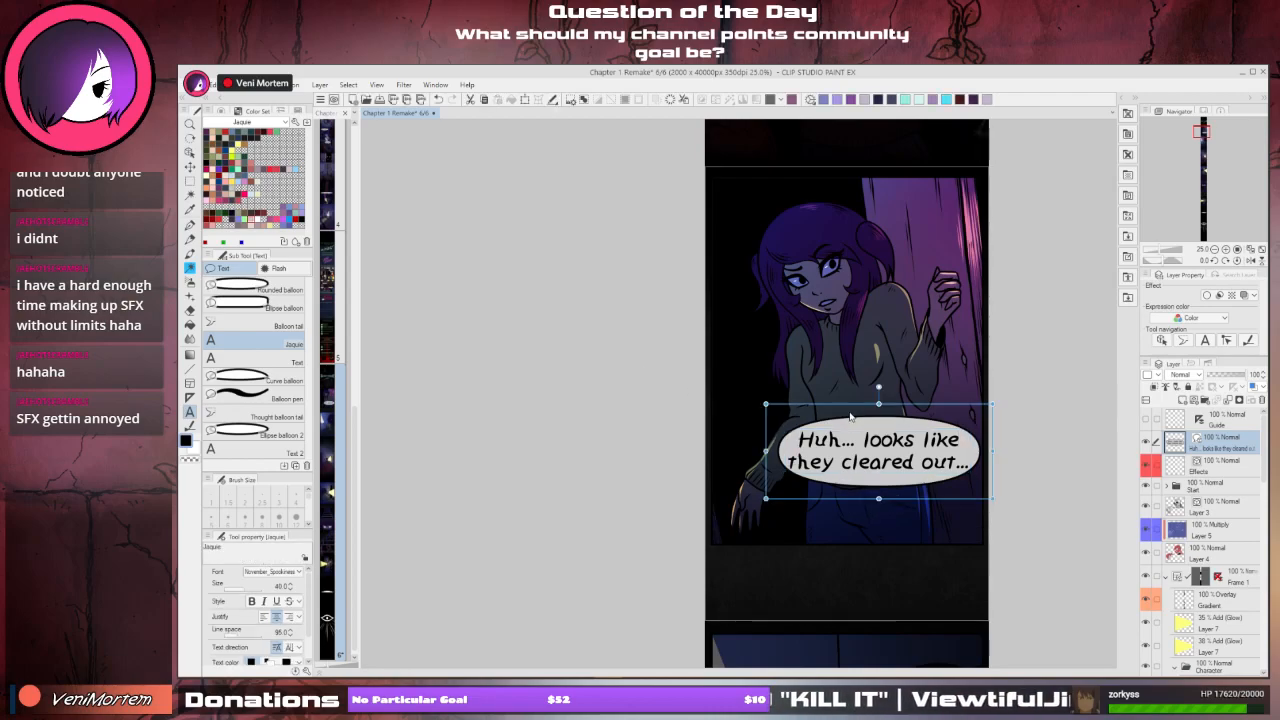
# - Widen the balloon to the left, re-centre the dialogue in it, and move both down towards the panel's lower edge
pyautogui.moveTo(765, 451); pyautogui.dragTo(755, 452)
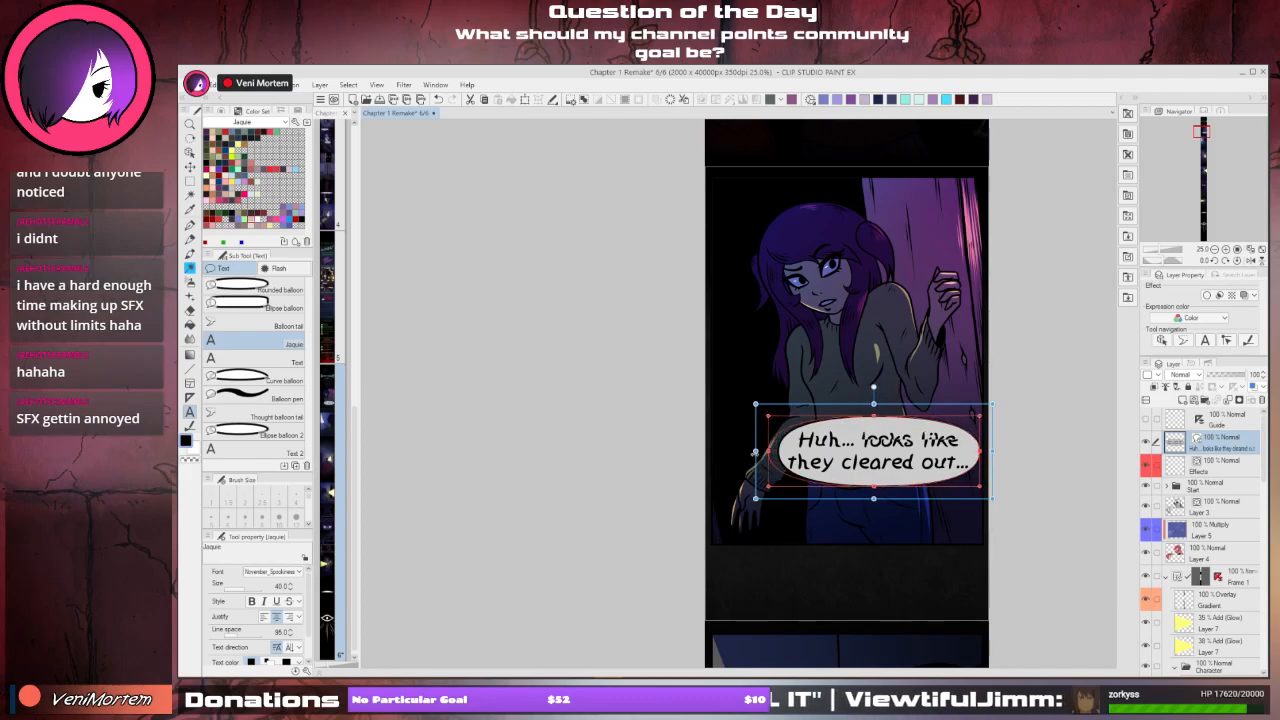
pyautogui.click(934, 435)
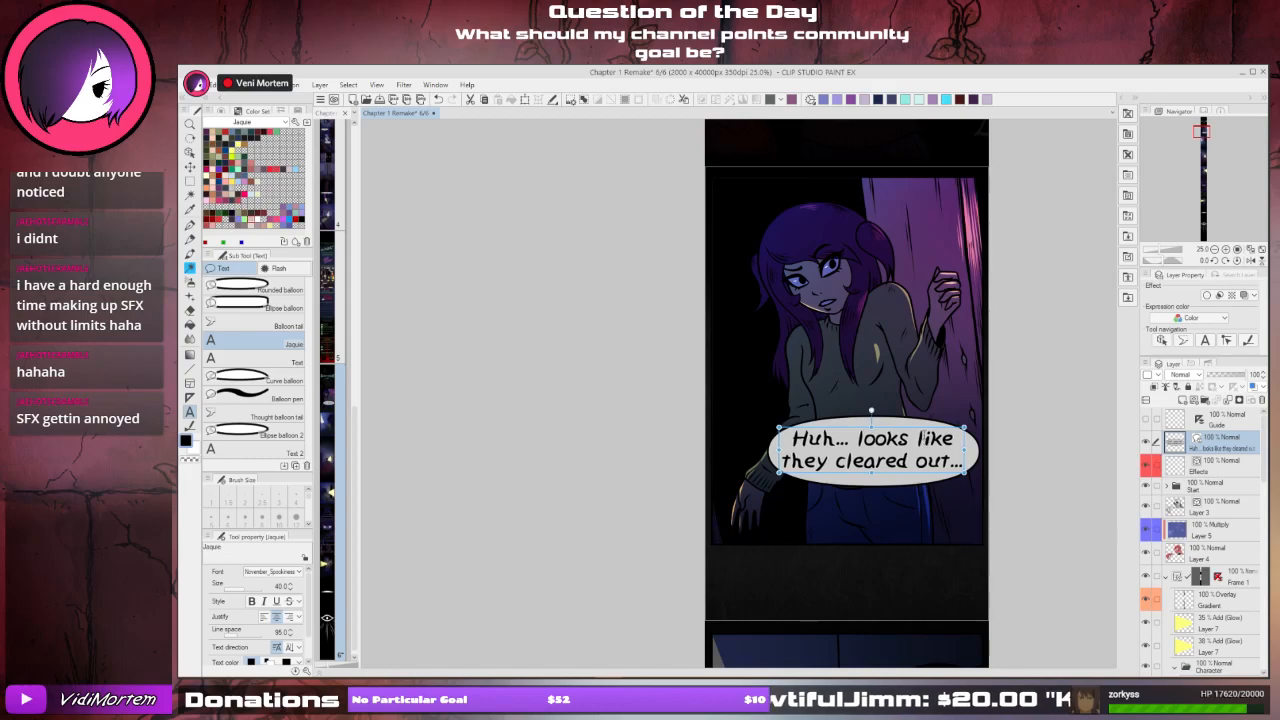
pyautogui.click(907, 421)
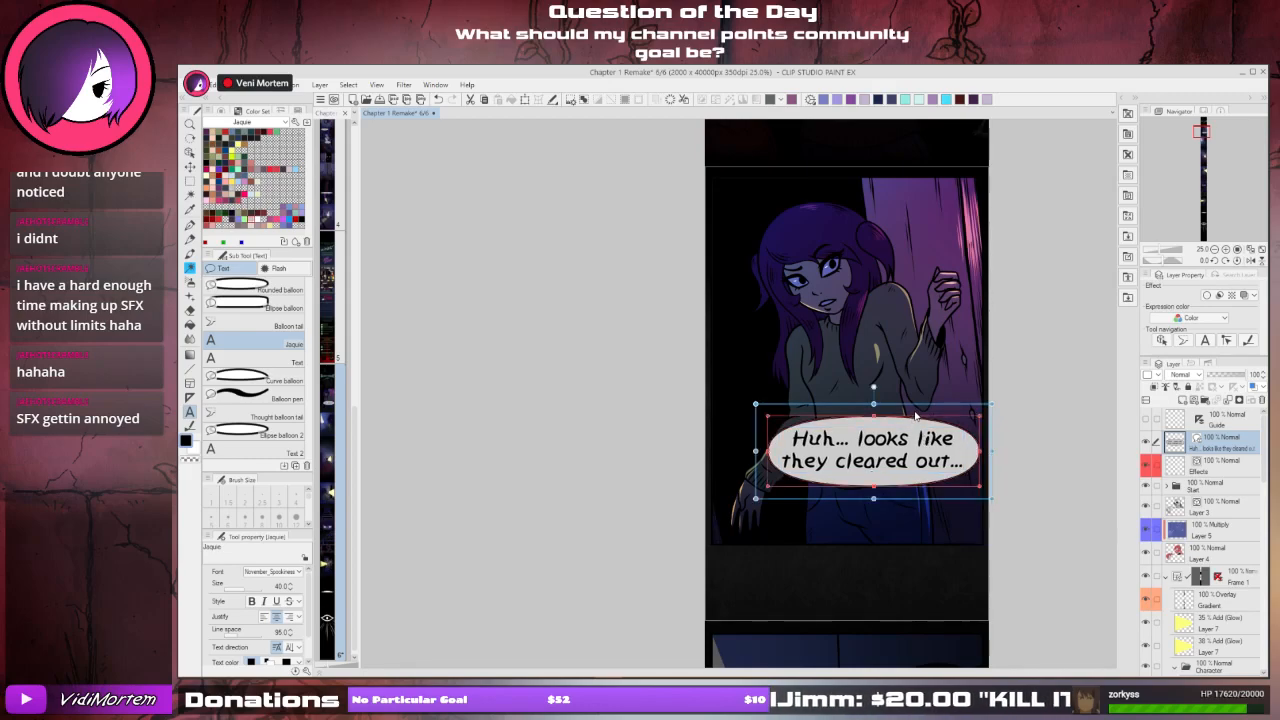
pyautogui.moveTo(918, 406); pyautogui.dragTo(924, 454)
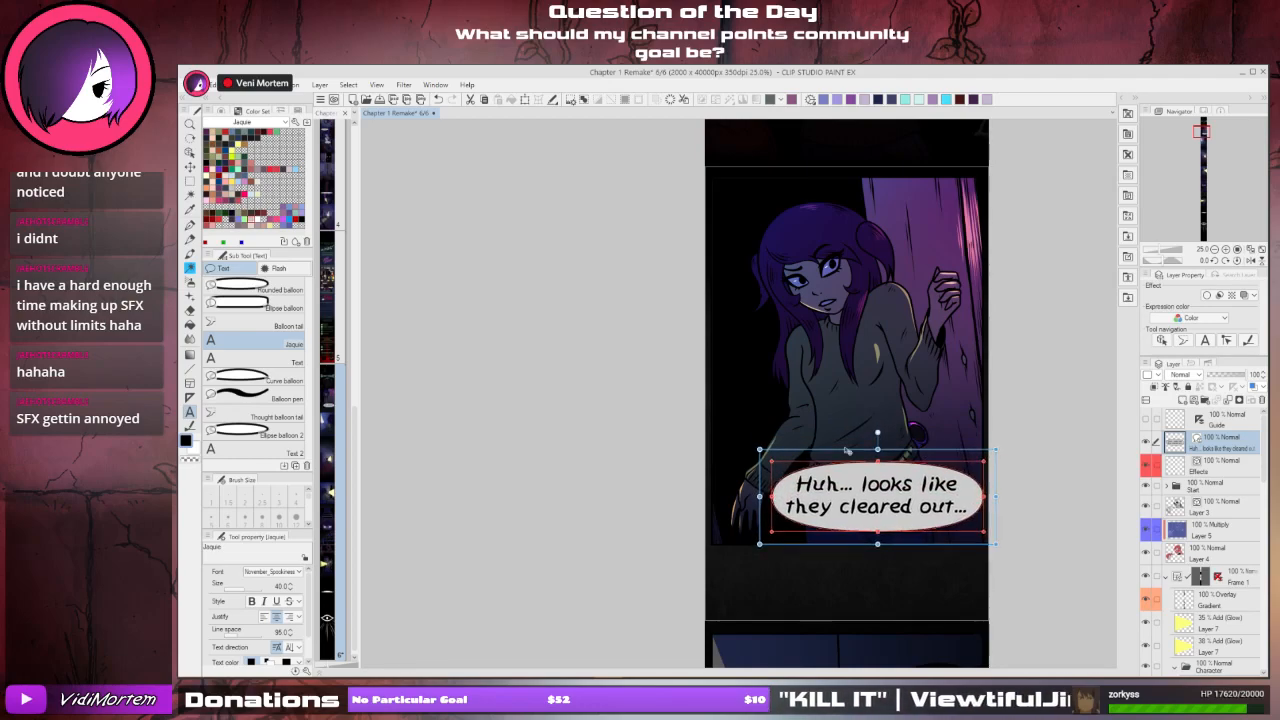
# - Scale down the balloon and its dialogue, centre the text inside, and extend the balloon slightly up and to the left for more margin
pyautogui.moveTo(759, 449); pyautogui.dragTo(822, 470)
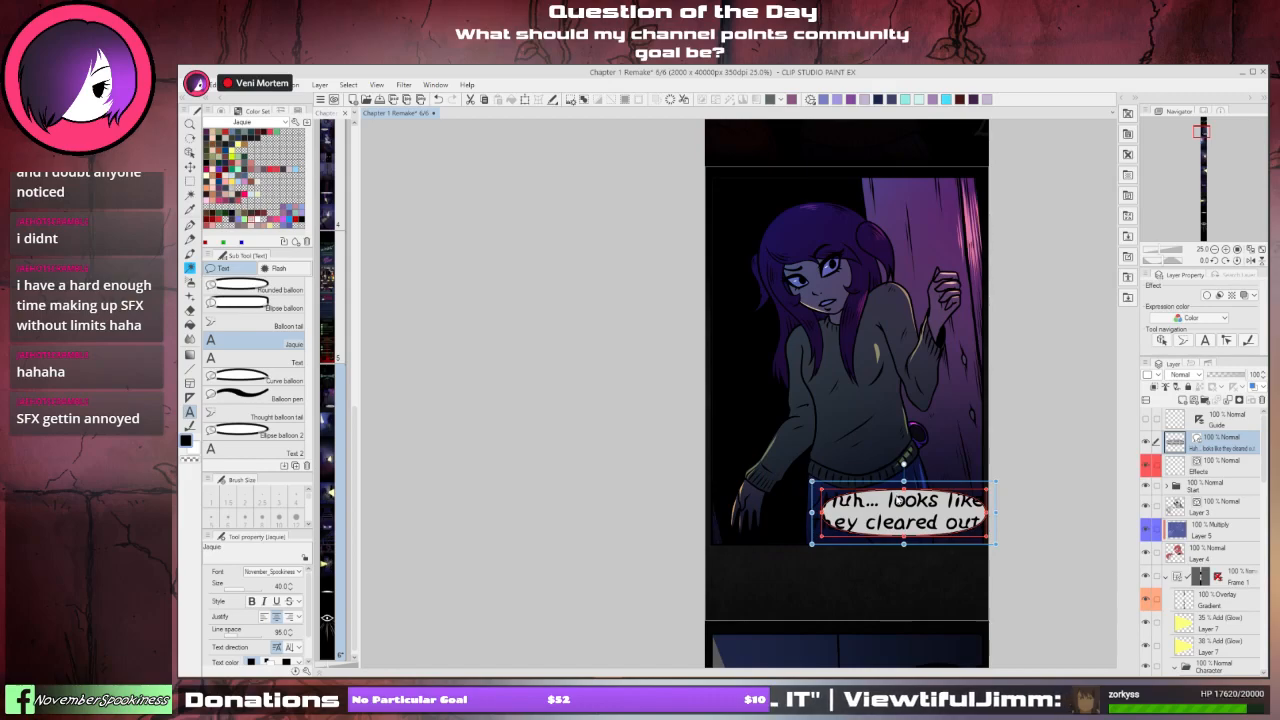
pyautogui.moveTo(904, 507); pyautogui.dragTo(897, 506)
pyautogui.moveTo(808, 488); pyautogui.dragTo(844, 500)
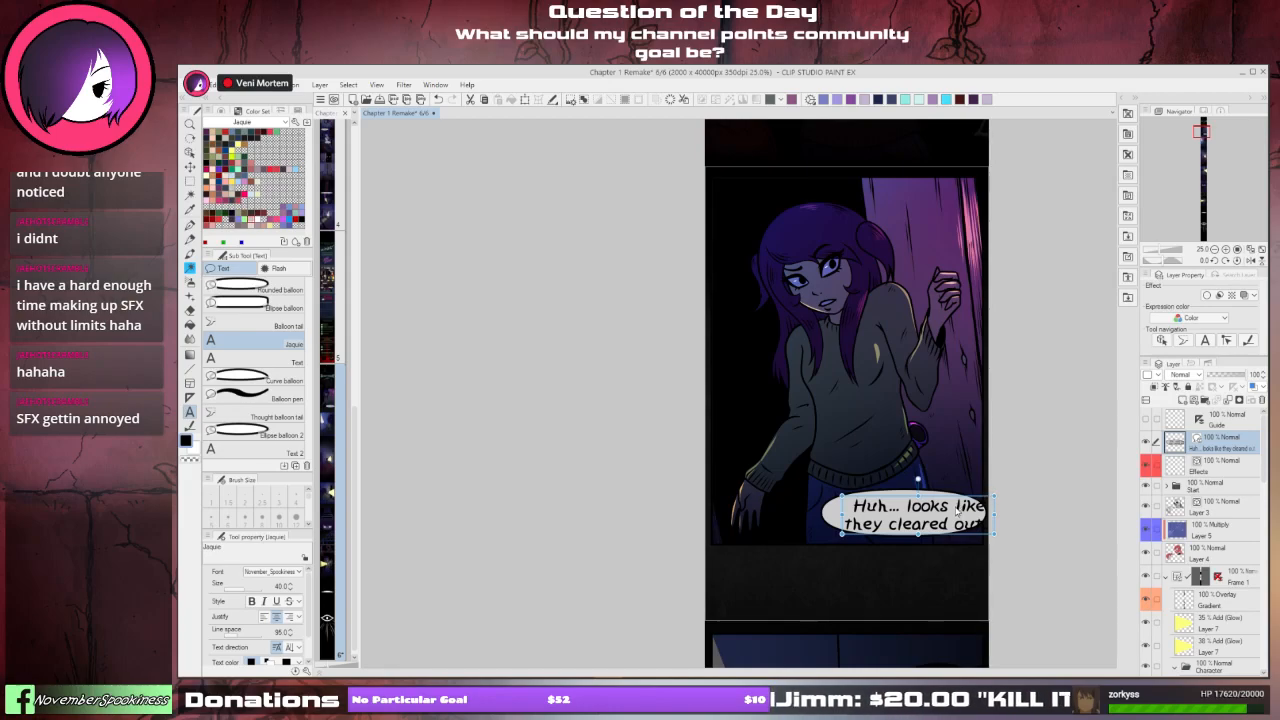
pyautogui.moveTo(957, 508); pyautogui.dragTo(948, 504)
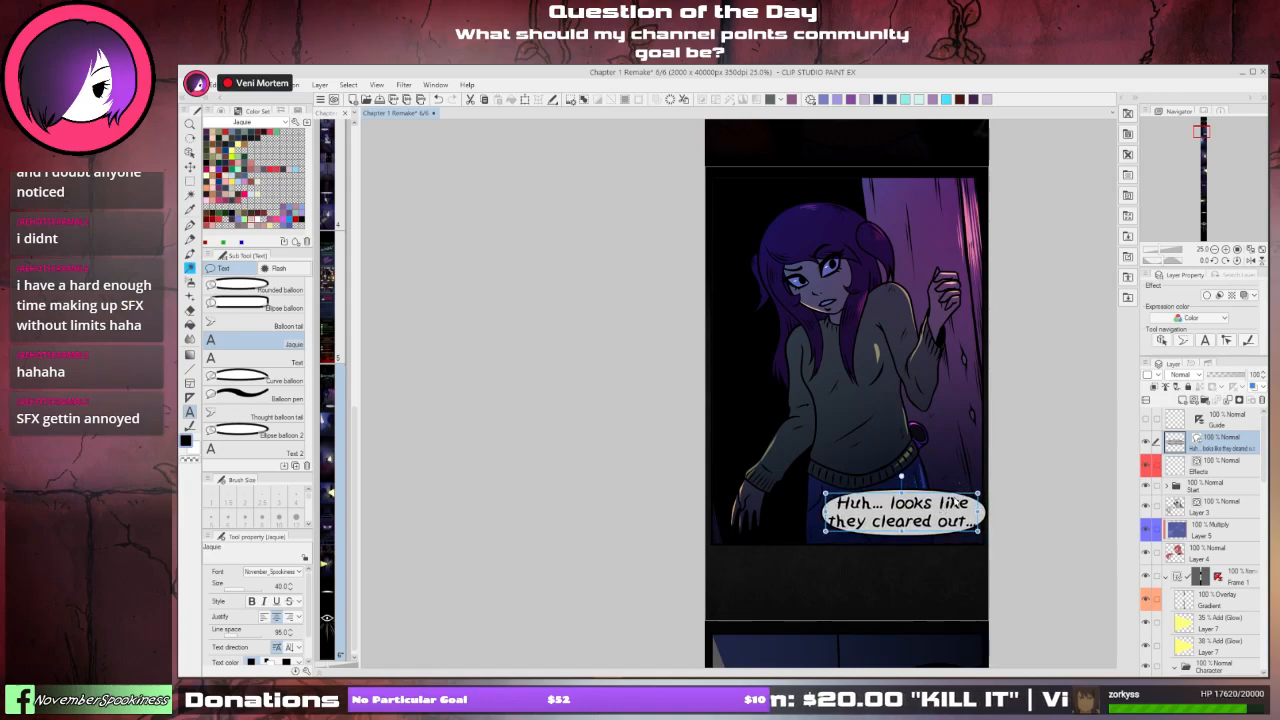
pyautogui.click(918, 490)
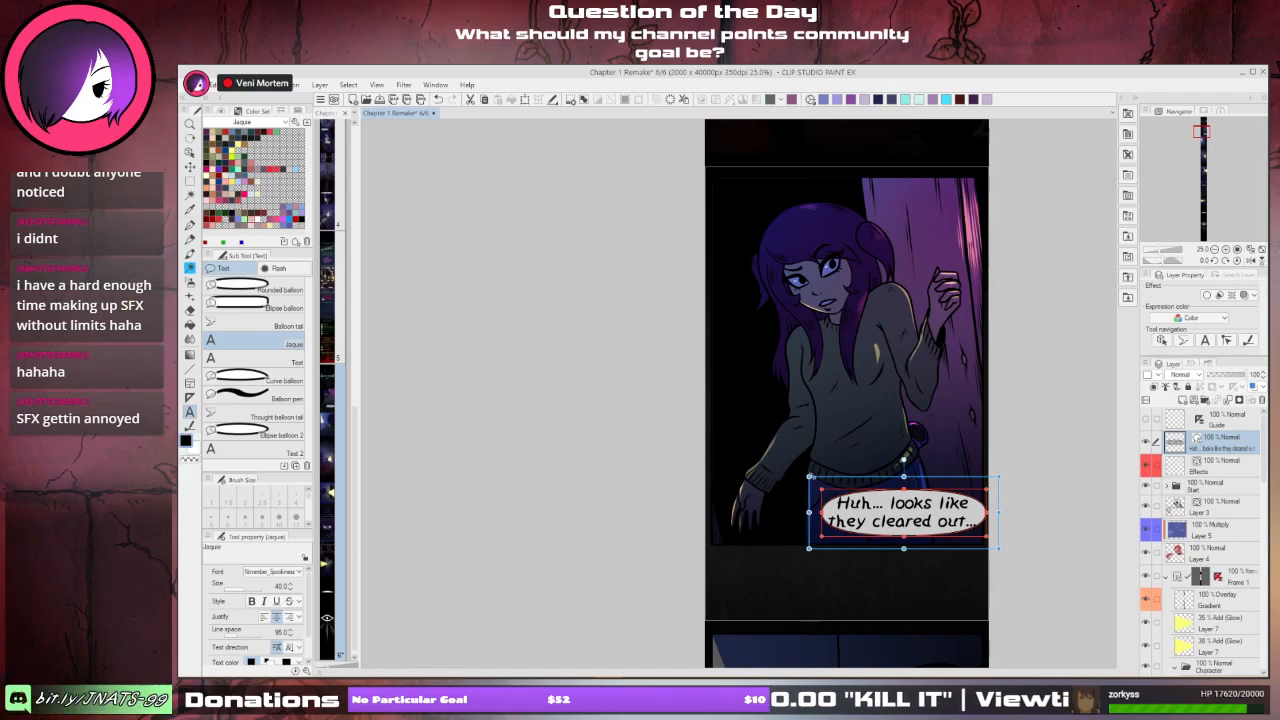
pyautogui.moveTo(807, 472); pyautogui.dragTo(790, 457)
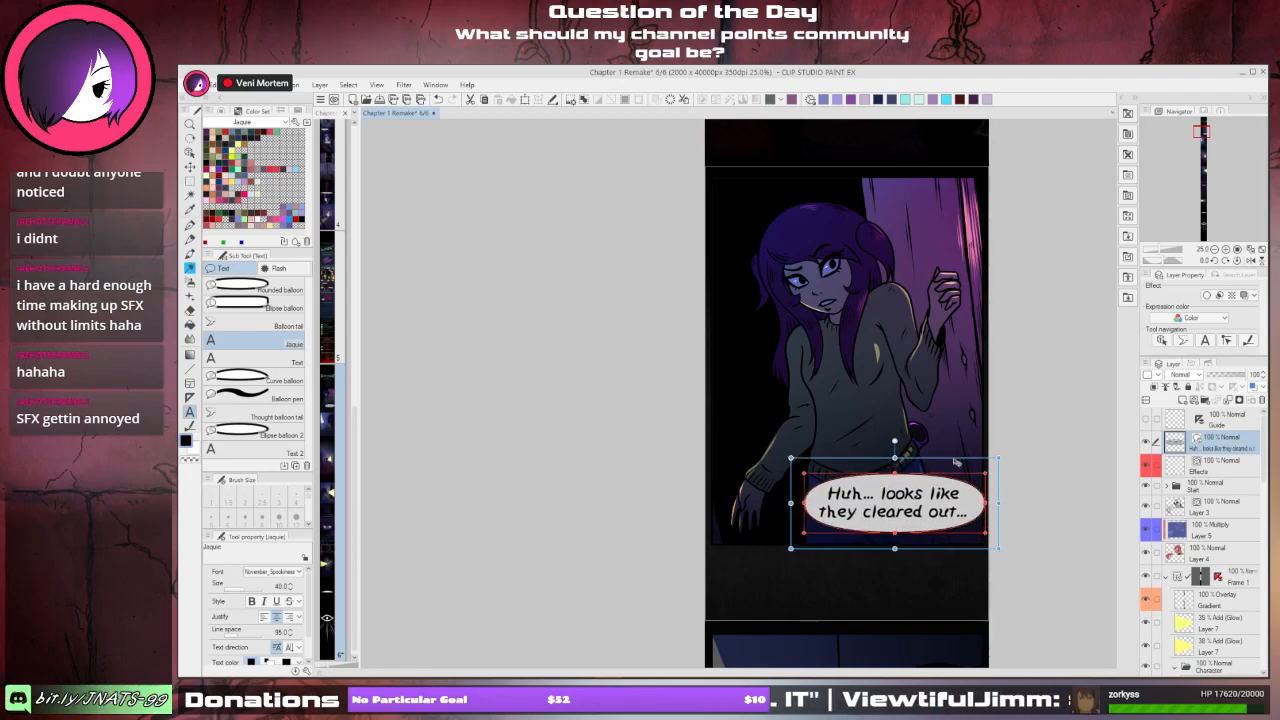
# - Move the lettered balloon up and left, over the character's forearm and waist beside the dark doorway
pyautogui.moveTo(956, 462); pyautogui.dragTo(875, 390)
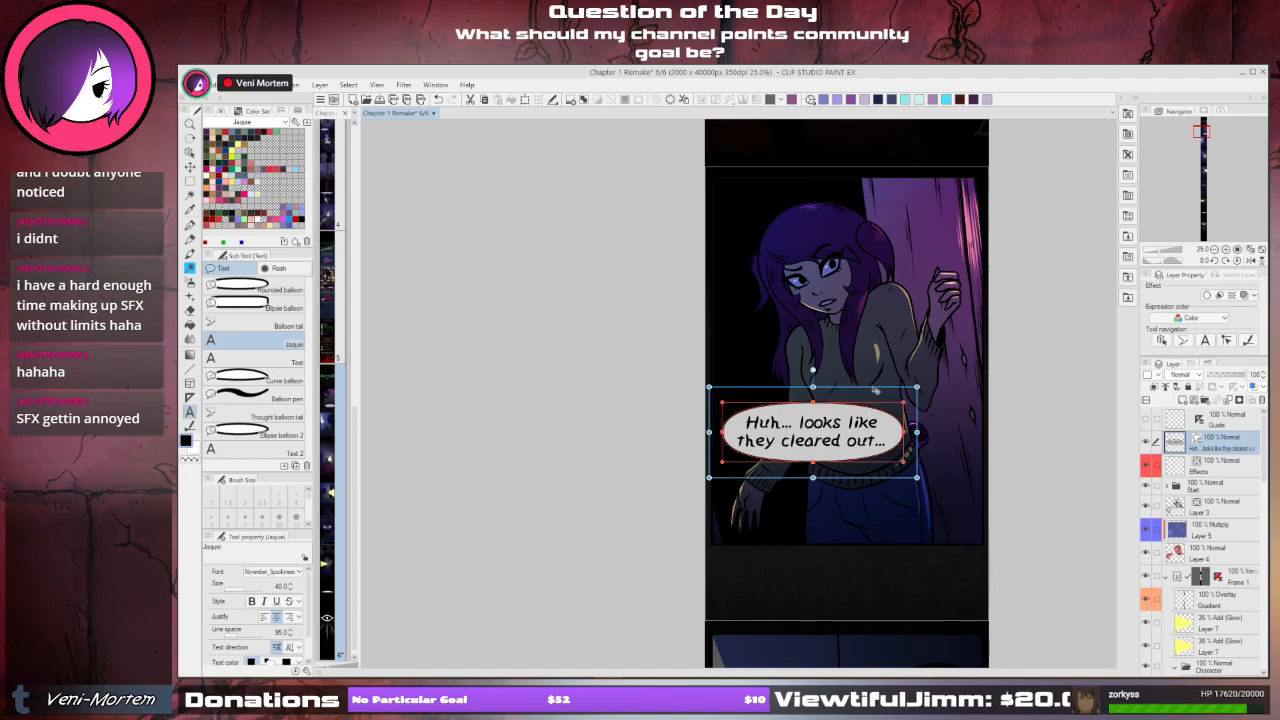
pyautogui.moveTo(875, 390)
pyautogui.mouseDown()
pyautogui.moveTo(947, 467)
pyautogui.moveTo(855, 382)
pyautogui.moveTo(872, 383)
pyautogui.mouseUp()
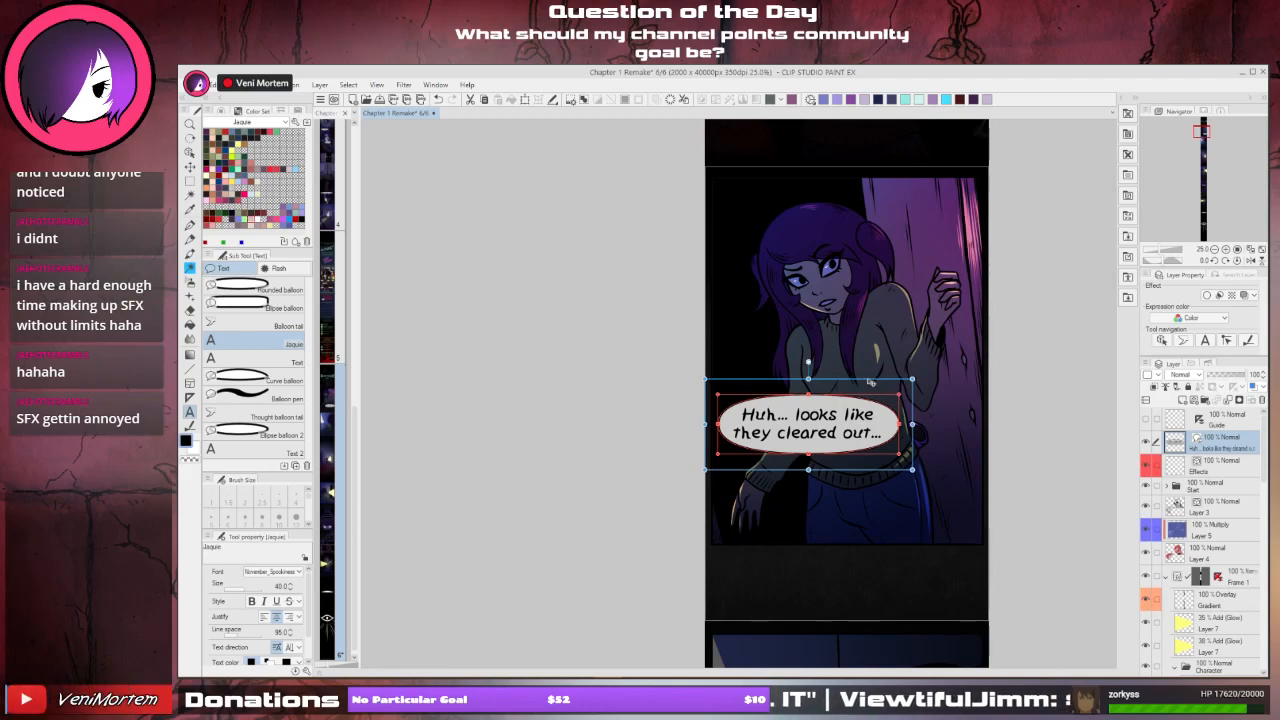
pyautogui.moveTo(871, 382)
pyautogui.mouseDown()
pyautogui.moveTo(950, 464)
pyautogui.moveTo(892, 372)
pyautogui.moveTo(867, 386)
pyautogui.mouseUp()
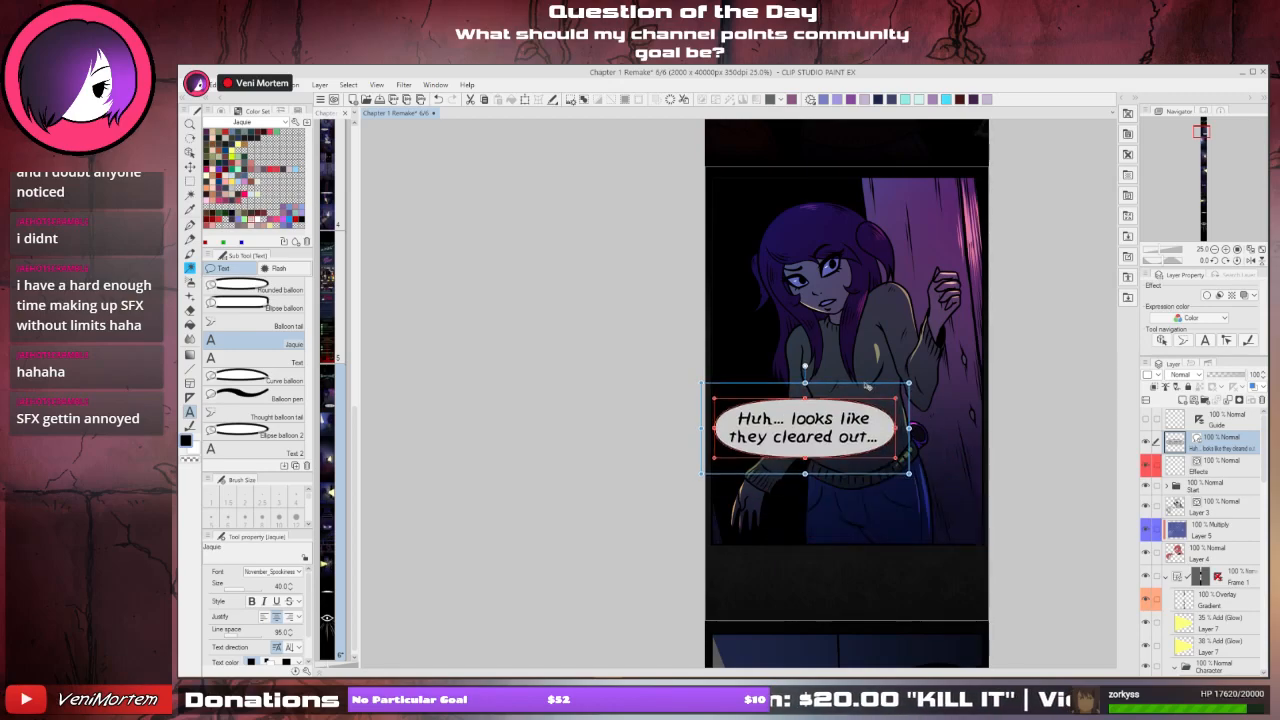
pyautogui.press('Down')
pyautogui.click(1049, 266)
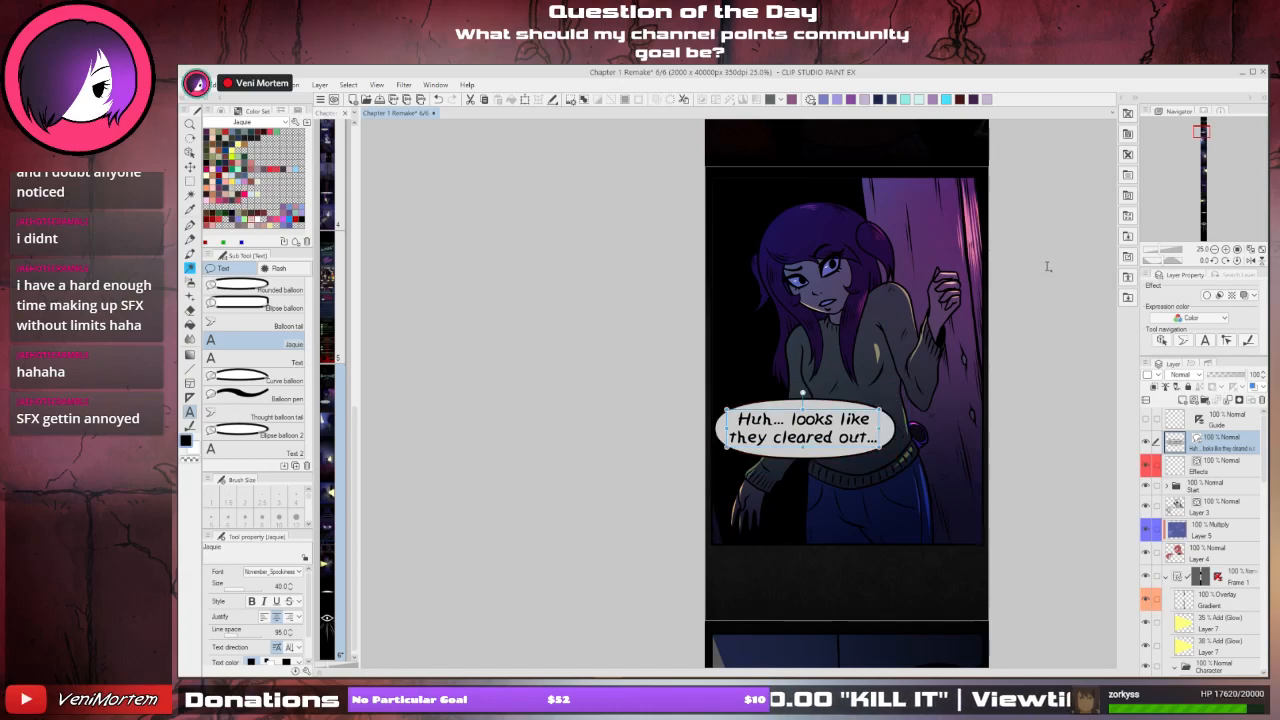
# - Add a straight balloon tail from the balloon's upper edge towards the character's mouth, ending just below her chin
pyautogui.moveTo(951, 339); pyautogui.dragTo(887, 339)
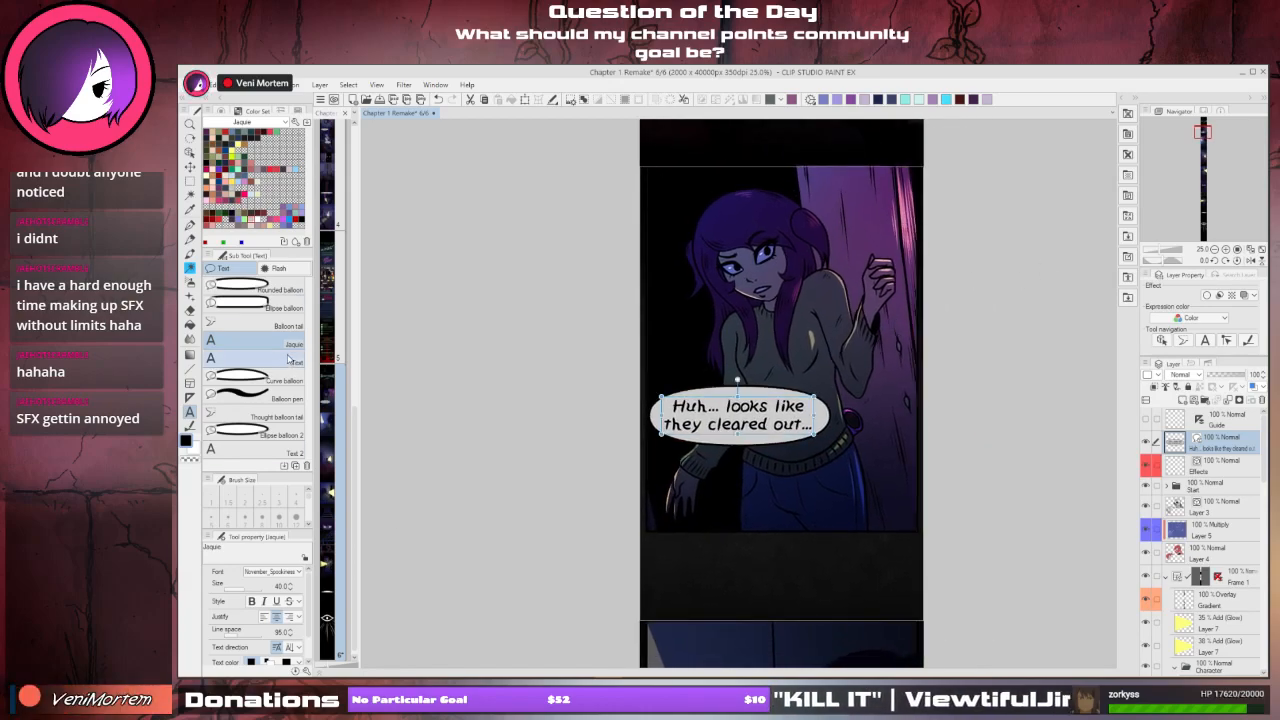
pyautogui.click(288, 320)
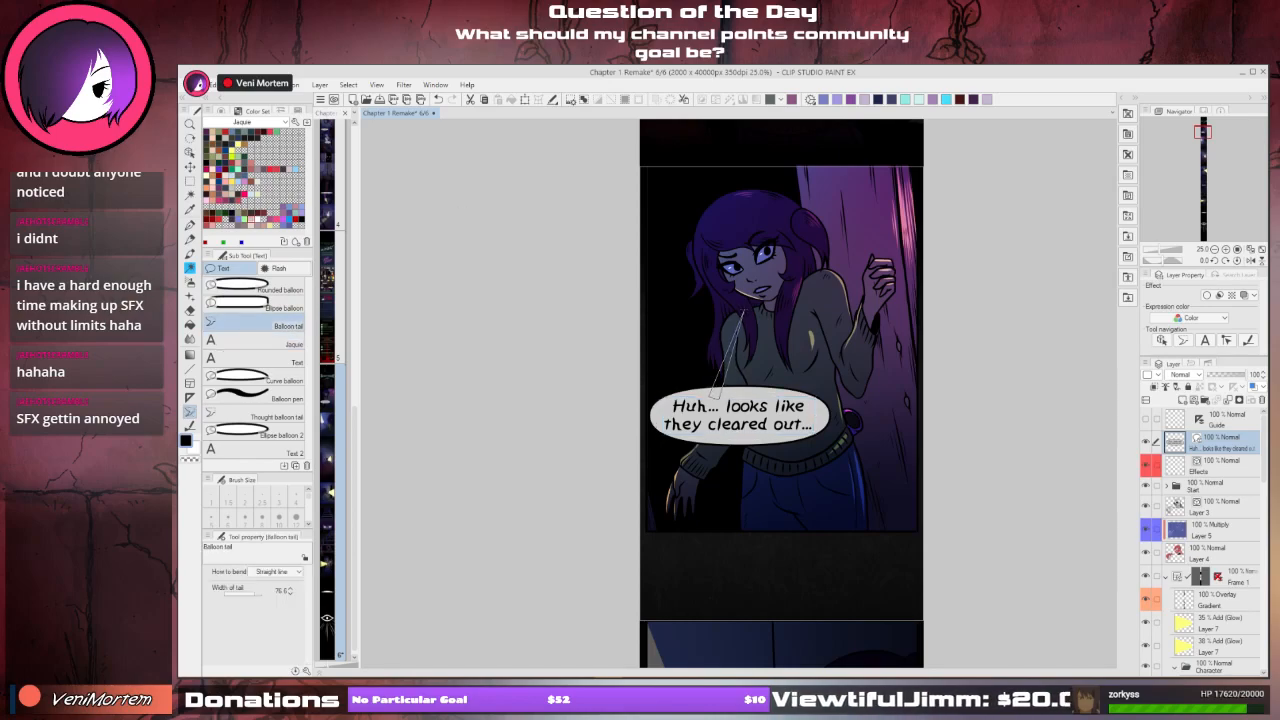
pyautogui.moveTo(744, 309); pyautogui.dragTo(736, 334)
pyautogui.hotkey('ctrl', 'z')
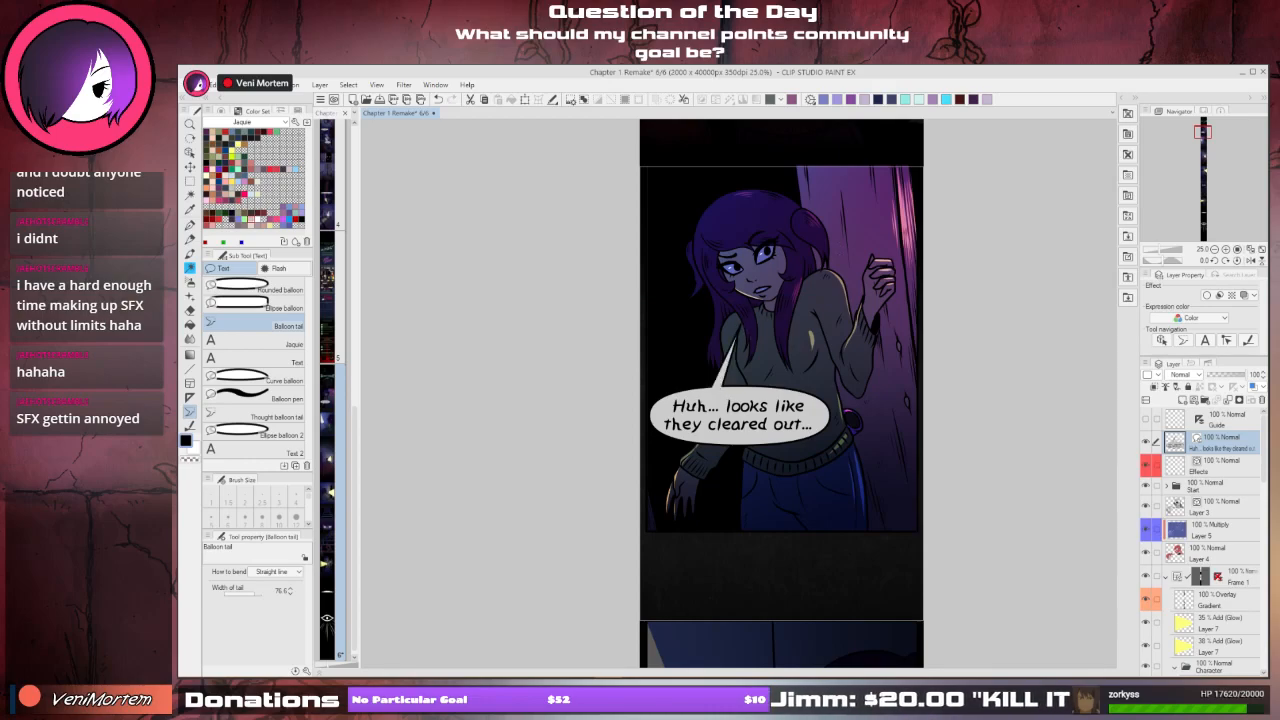
# - Review the lettered door panel and go to the flashlight panel below it
pyautogui.moveTo(908, 311); pyautogui.dragTo(875, 329)
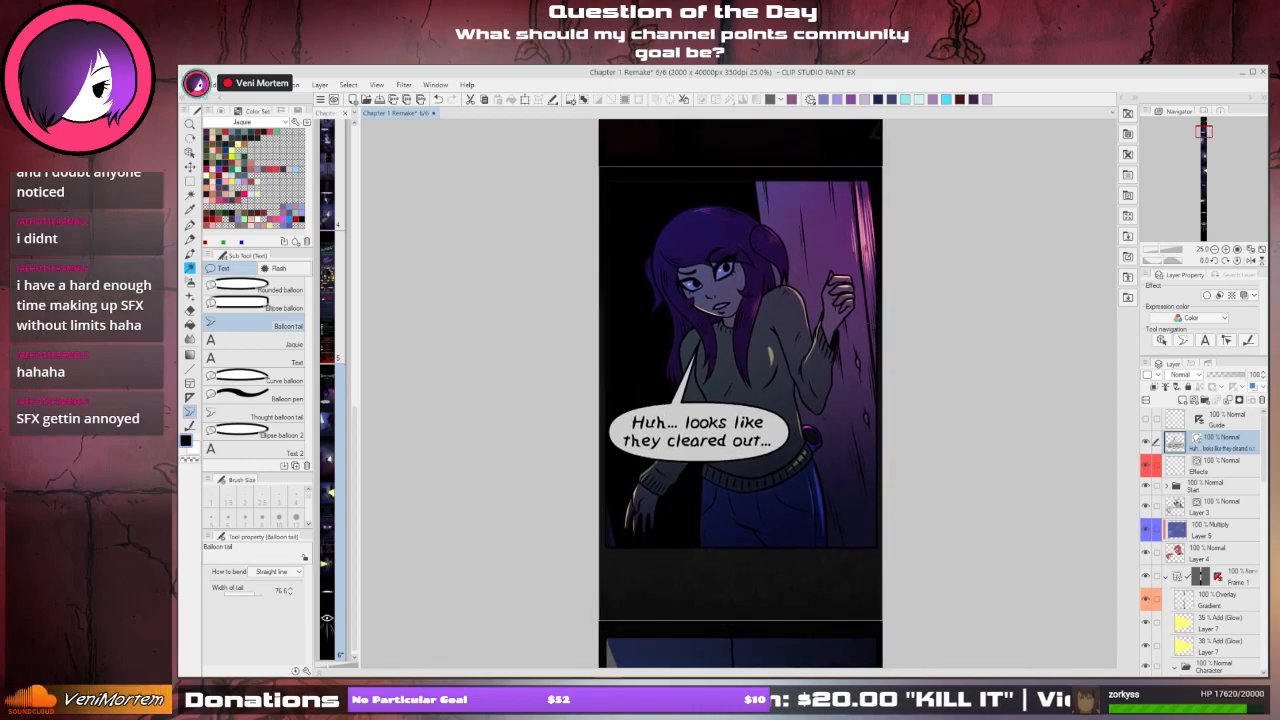
pyautogui.scroll(3, 740, 393)
pyautogui.scroll(-2, 740, 393)
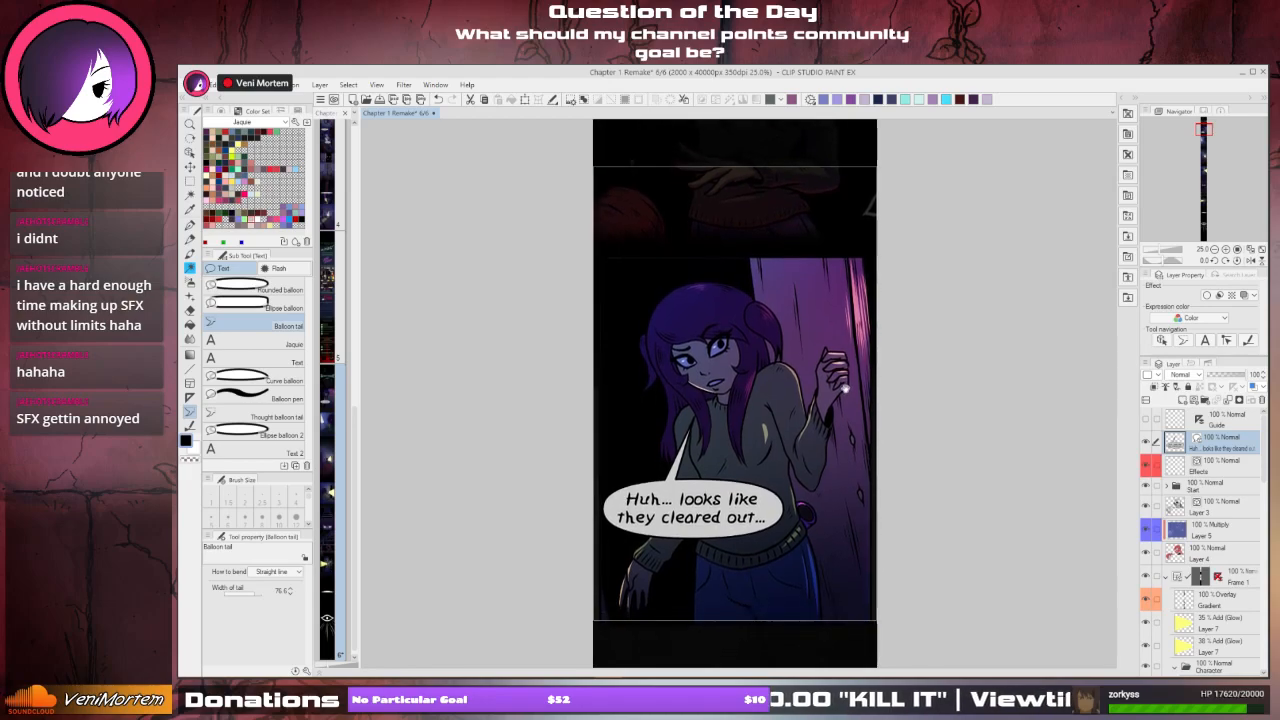
pyautogui.scroll(-5, 835, 408)
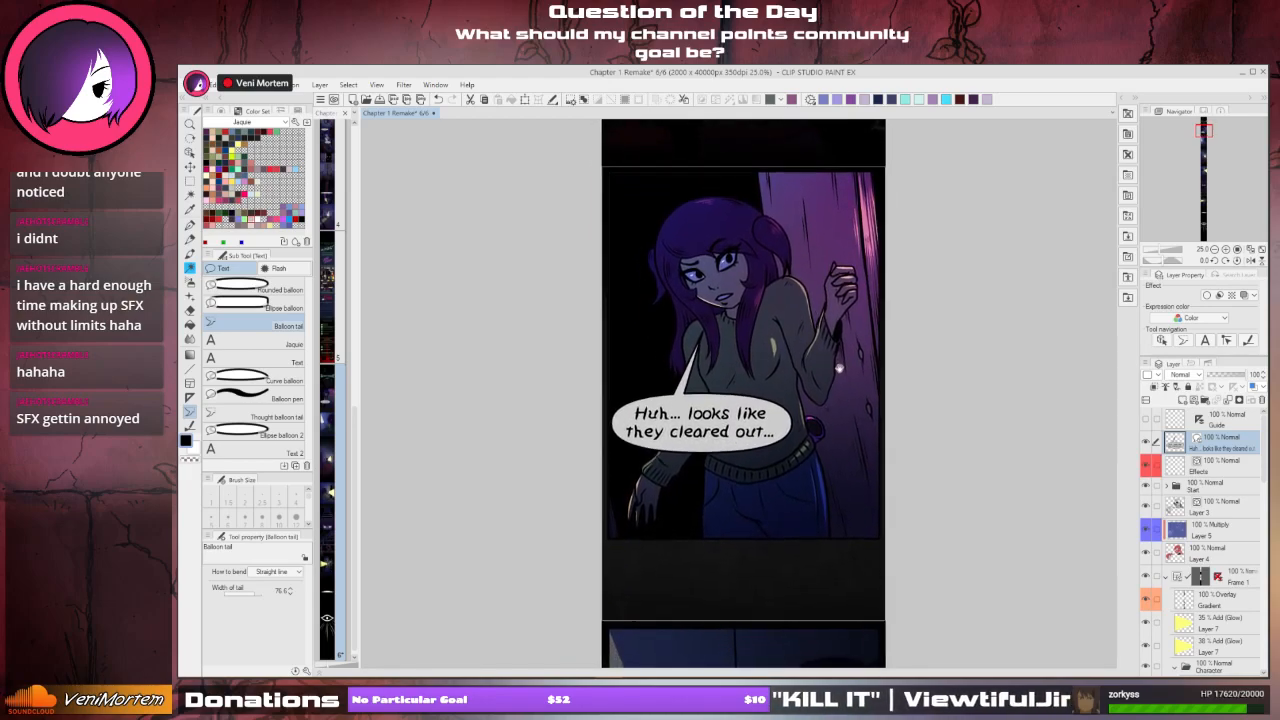
pyautogui.scroll(-7, 772, 362)
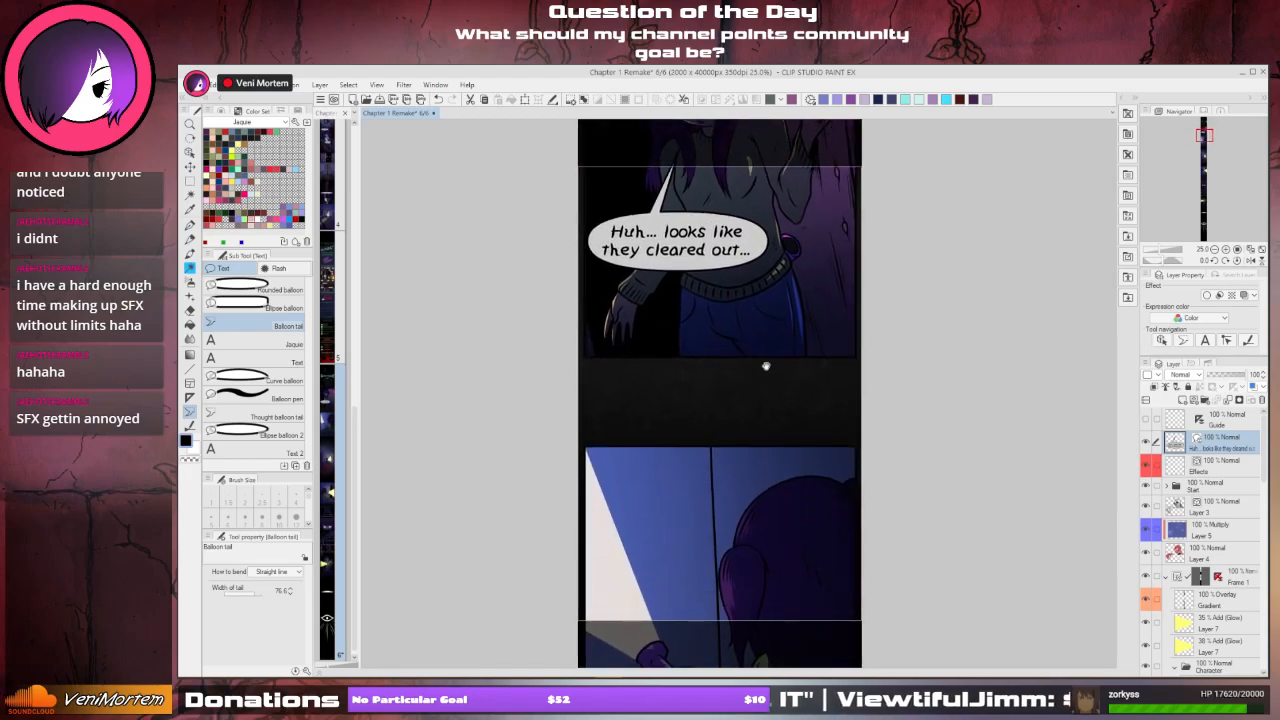
pyautogui.scroll(-1, 786, 318)
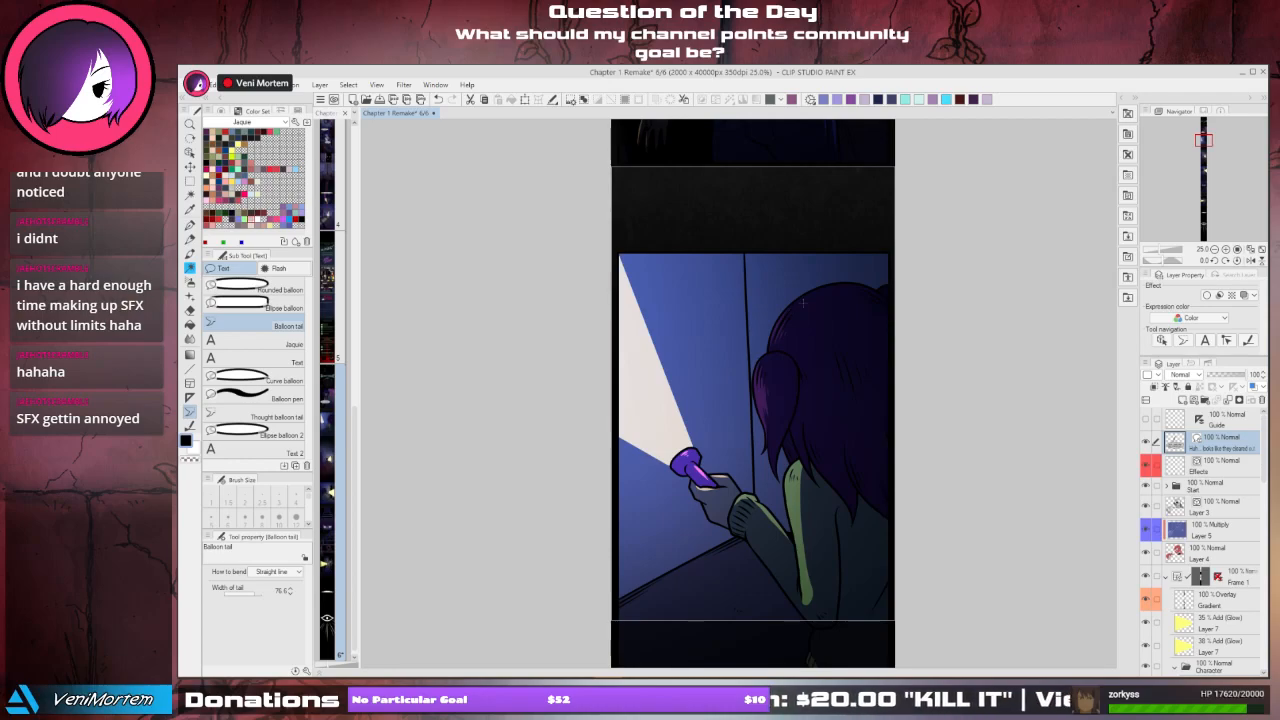
# - Go to the hallway panel with the flashlight beam and compare it with the Gutter folder's Gradient layer hidden and shown
pyautogui.moveTo(1206, 140); pyautogui.dragTo(1203, 160)
pyautogui.scroll(4, 791, 403)
pyautogui.moveTo(922, 346); pyautogui.dragTo(875, 432)
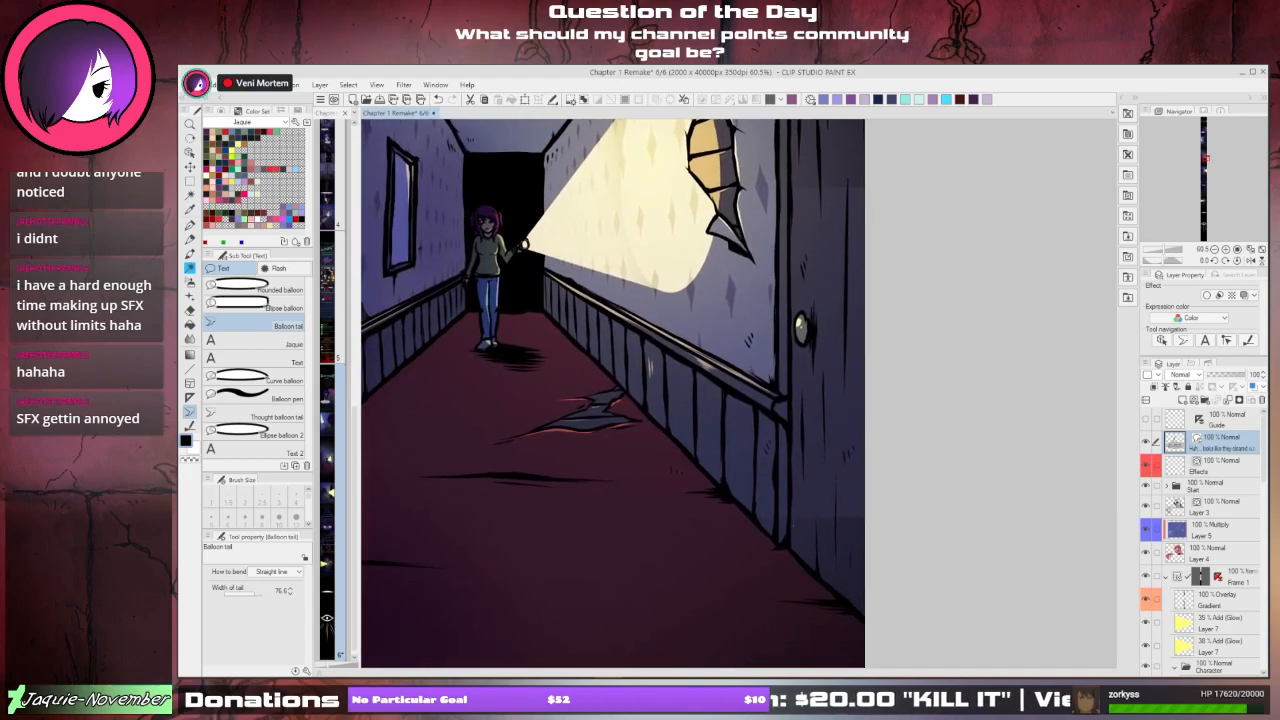
pyautogui.moveTo(1266, 463); pyautogui.dragTo(1265, 613)
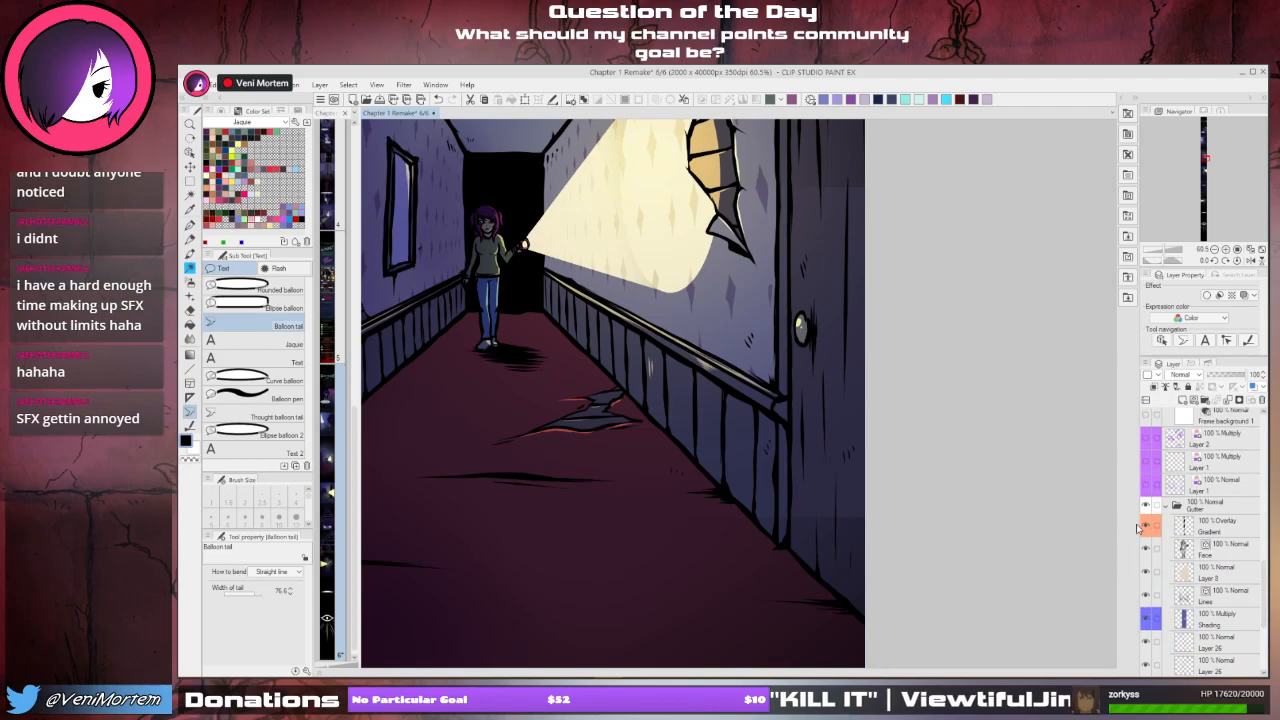
pyautogui.click(1148, 528)
pyautogui.click(1148, 528)
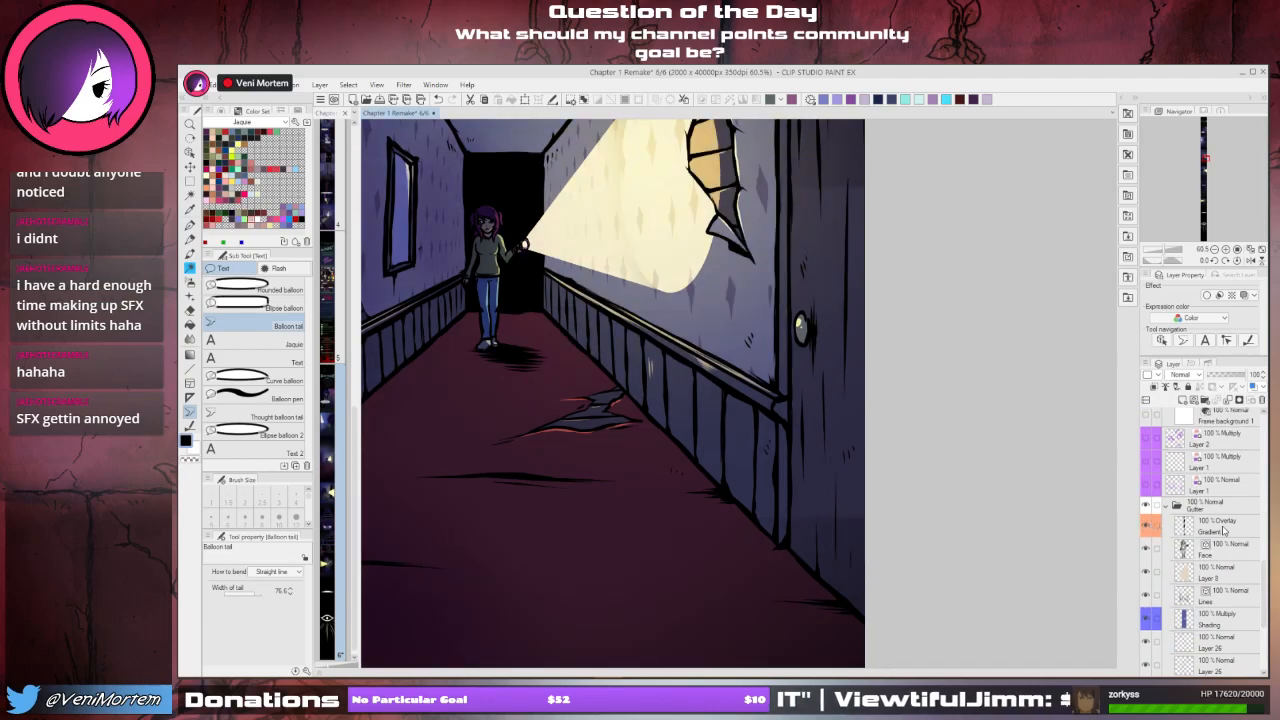
# - Select the Gradient layer with the Blur tool and examine the shading on the hallway panel's walls, ceiling and floor
pyautogui.click(1228, 533)
pyautogui.click(190, 339)
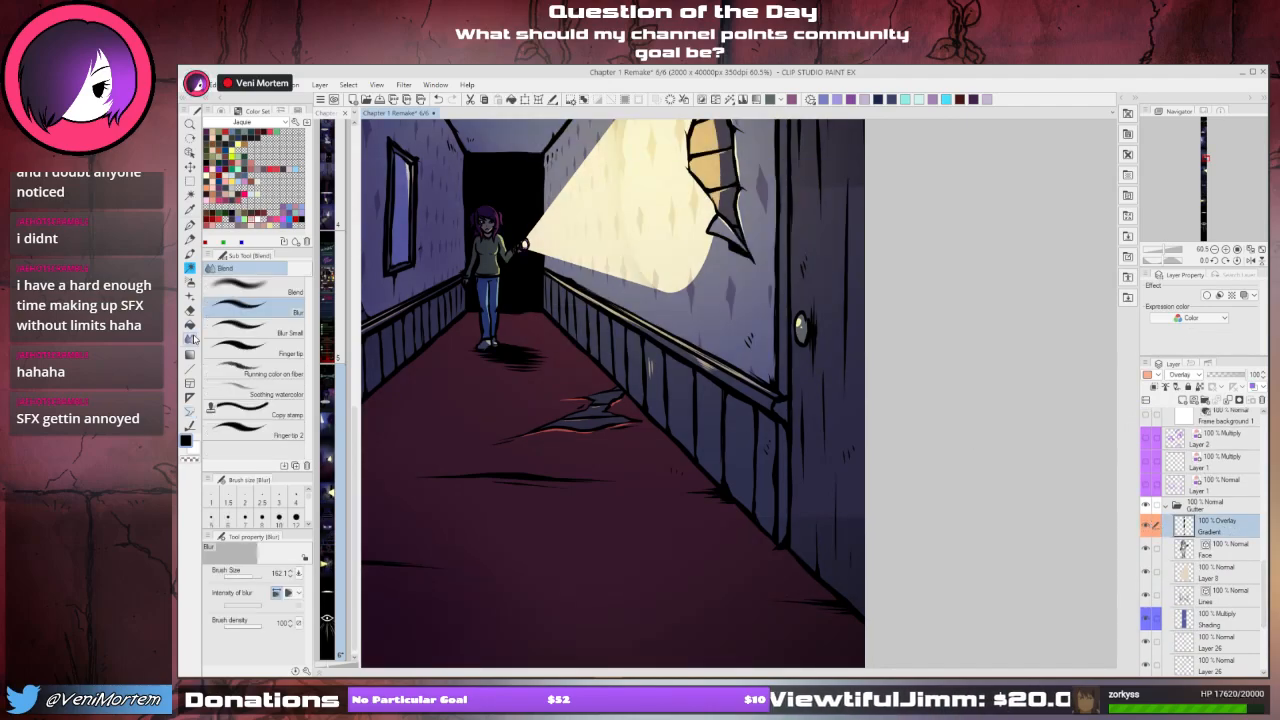
pyautogui.moveTo(862, 405); pyautogui.dragTo(917, 452)
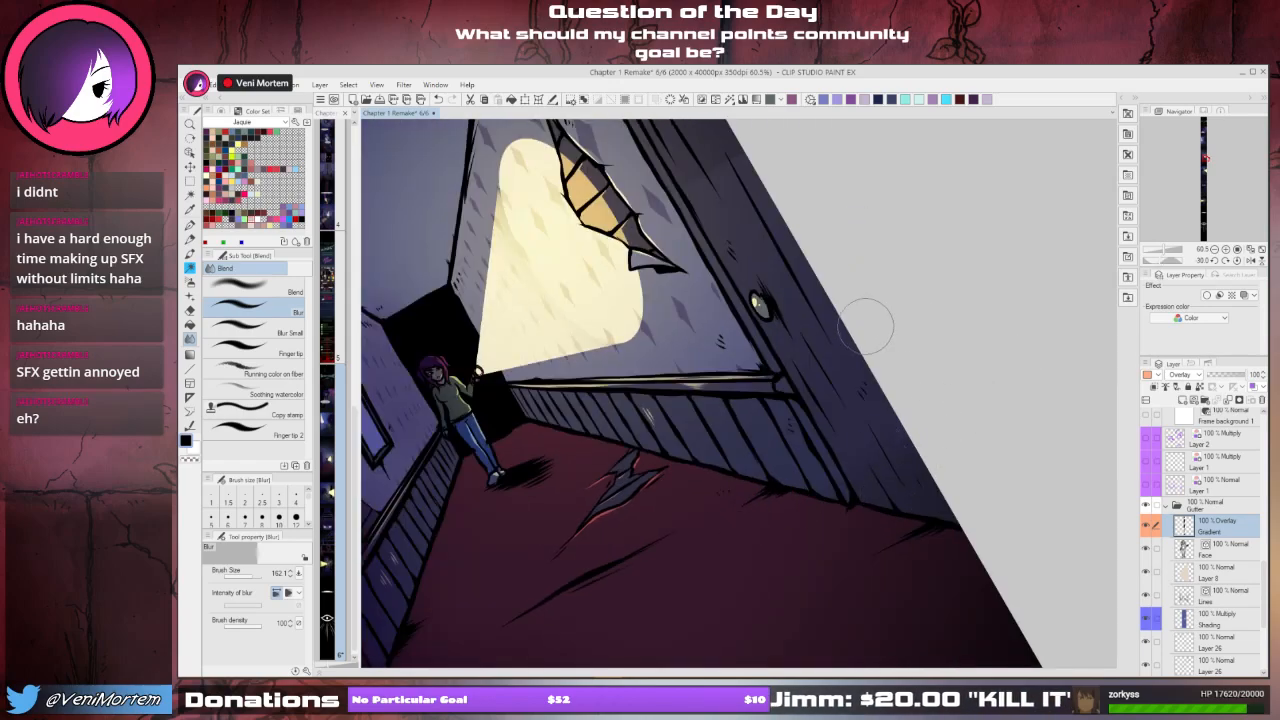
pyautogui.scroll(5, 865, 327)
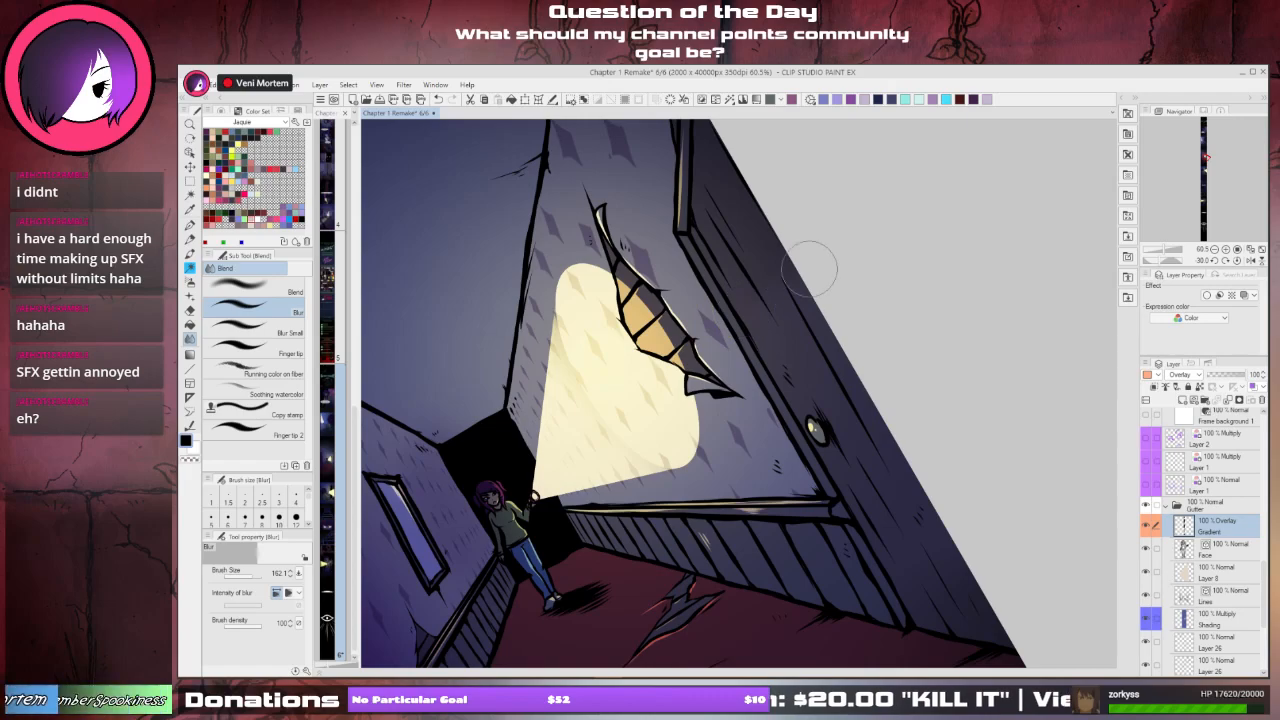
pyautogui.moveTo(875, 229); pyautogui.dragTo(900, 335)
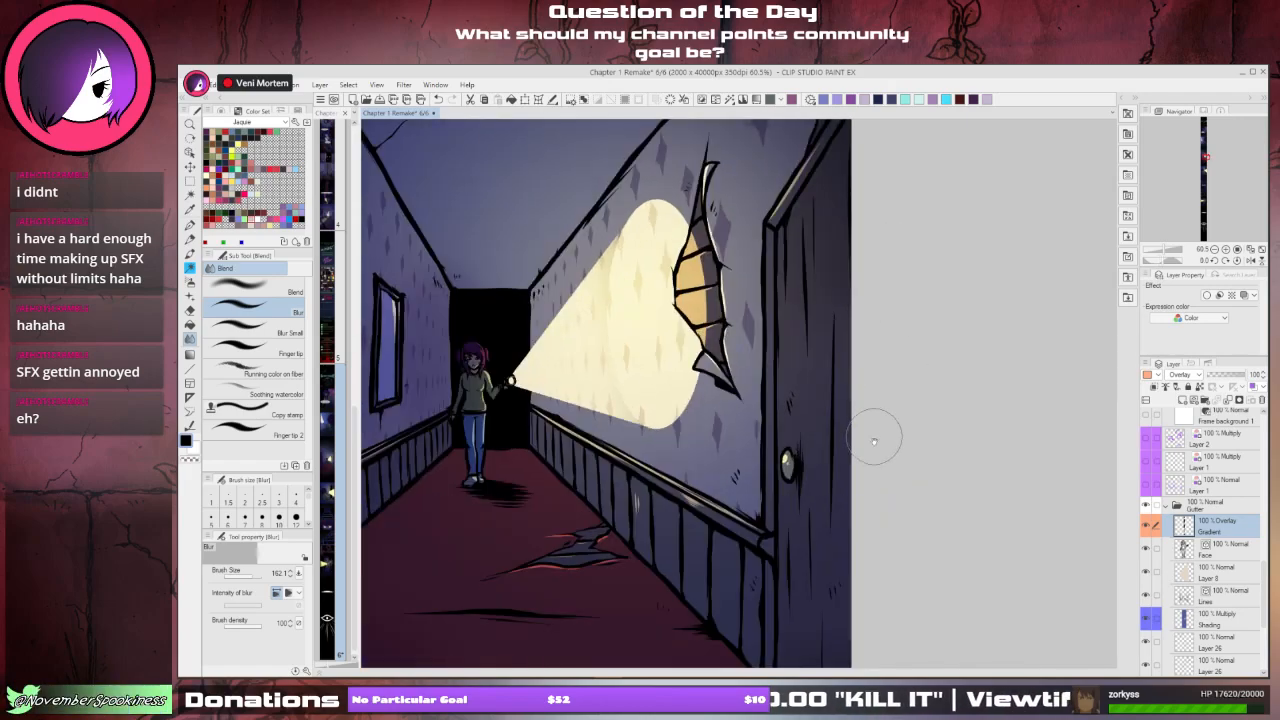
pyautogui.moveTo(875, 437); pyautogui.dragTo(934, 243)
pyautogui.moveTo(691, 380); pyautogui.dragTo(1018, 356)
pyautogui.moveTo(882, 286); pyautogui.dragTo(894, 505)
pyautogui.moveTo(888, 400); pyautogui.dragTo(855, 544)
pyautogui.moveTo(868, 440)
pyautogui.mouseDown()
pyautogui.moveTo(814, 514)
pyautogui.moveTo(611, 451)
pyautogui.mouseUp()
pyautogui.moveTo(709, 515); pyautogui.dragTo(743, 400)
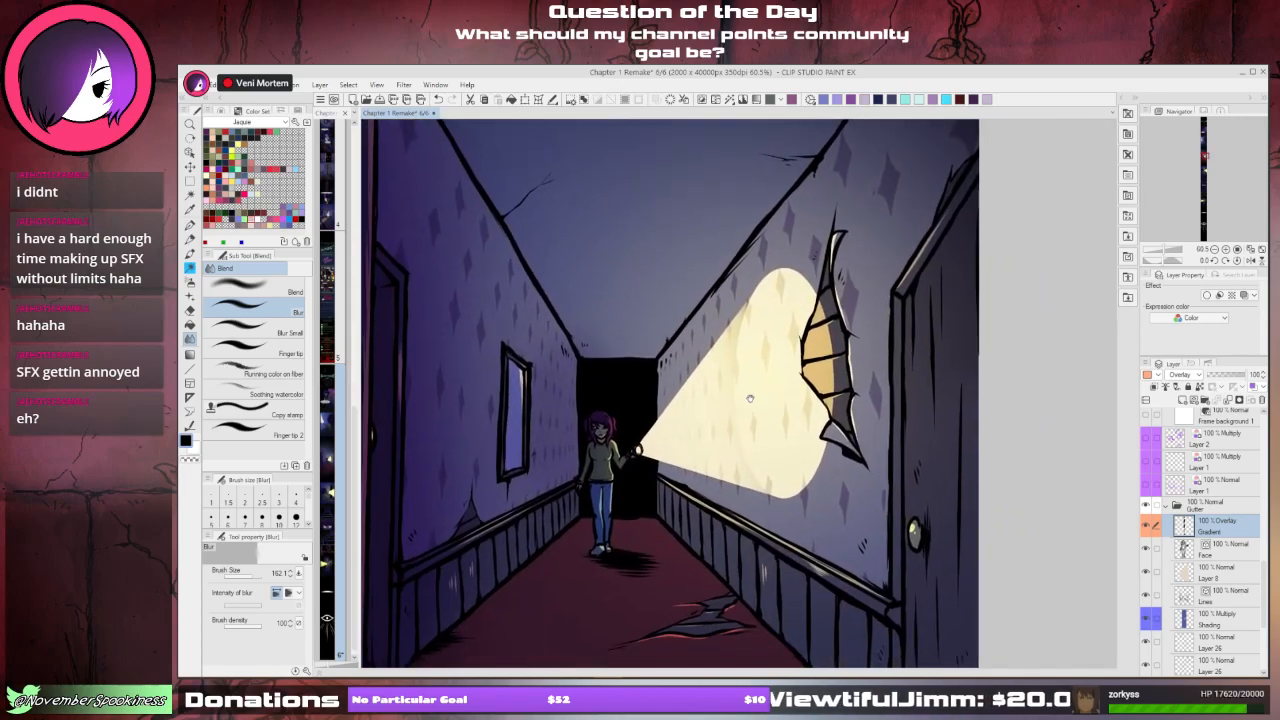
pyautogui.moveTo(818, 482)
pyautogui.mouseDown()
pyautogui.moveTo(833, 419)
pyautogui.moveTo(880, 405)
pyautogui.moveTo(876, 416)
pyautogui.mouseUp()
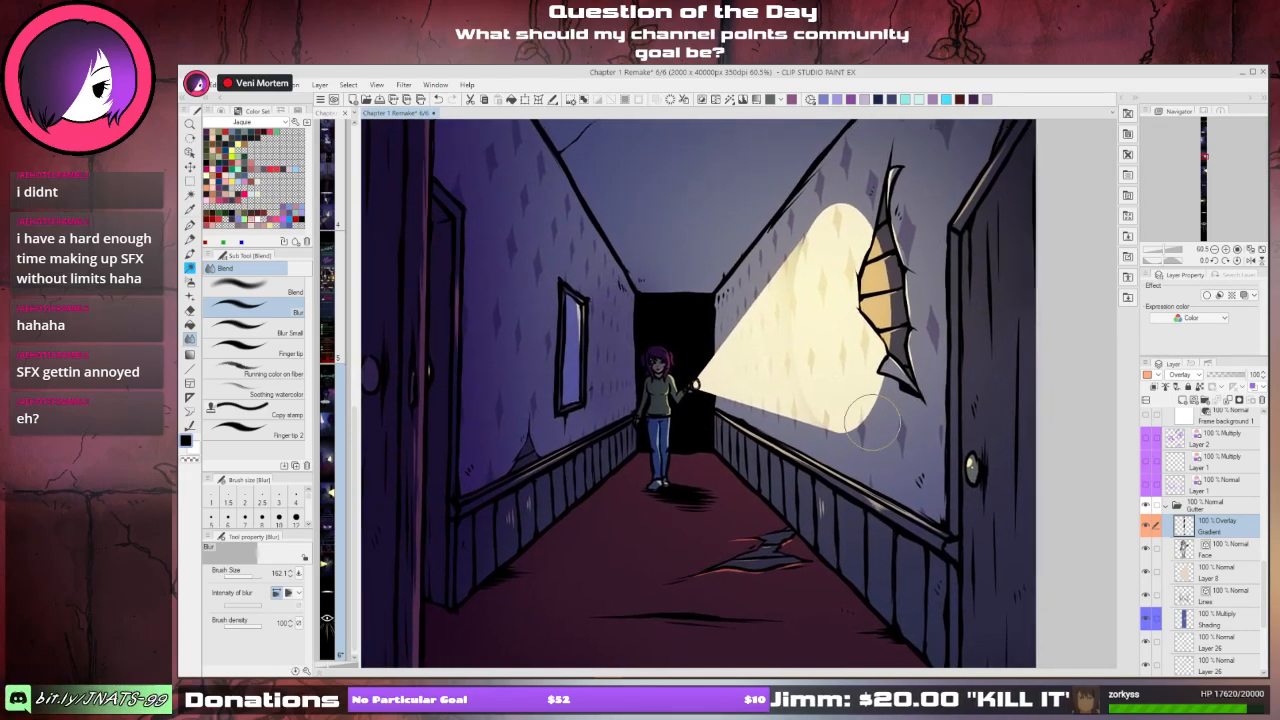
# - Add a new raster layer directly above the Gutter folder's Color layer for painting inside the frame on the hallway's left wall
pyautogui.moveTo(627, 450); pyautogui.dragTo(762, 524)
pyautogui.scroll(2, 714, 446)
pyautogui.scroll(1, 714, 446)
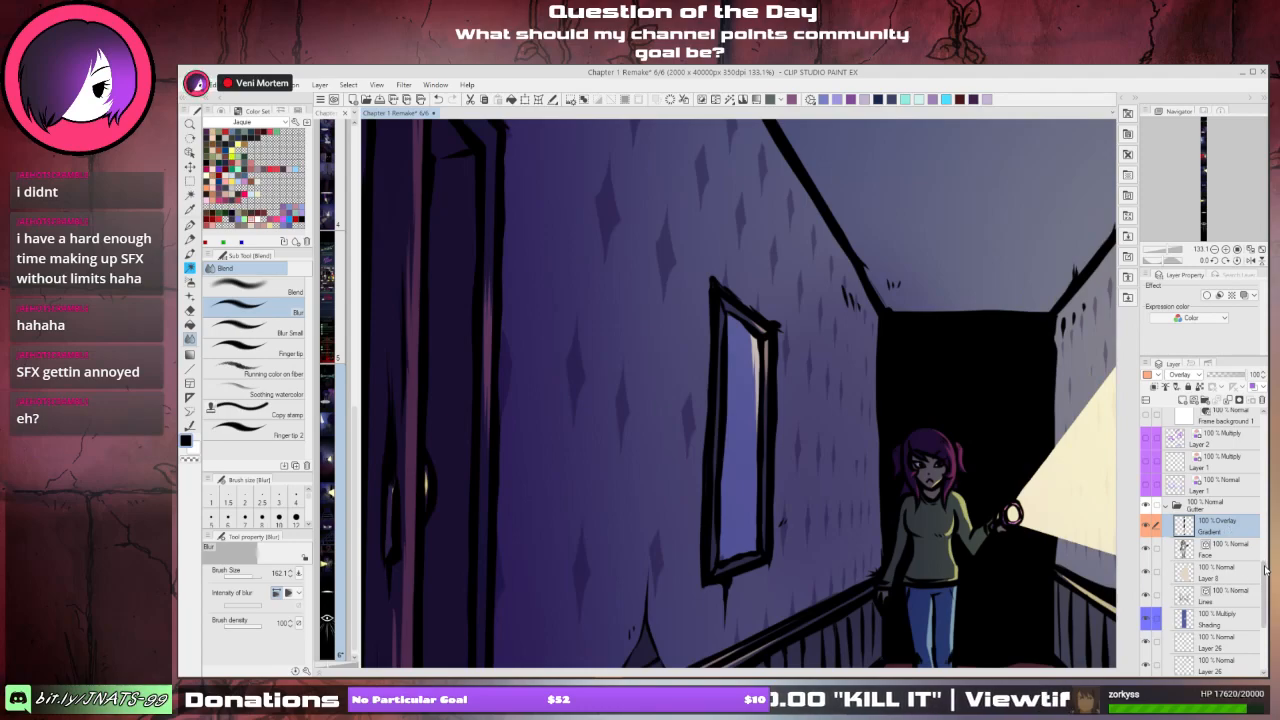
pyautogui.moveTo(1265, 570); pyautogui.dragTo(1265, 612)
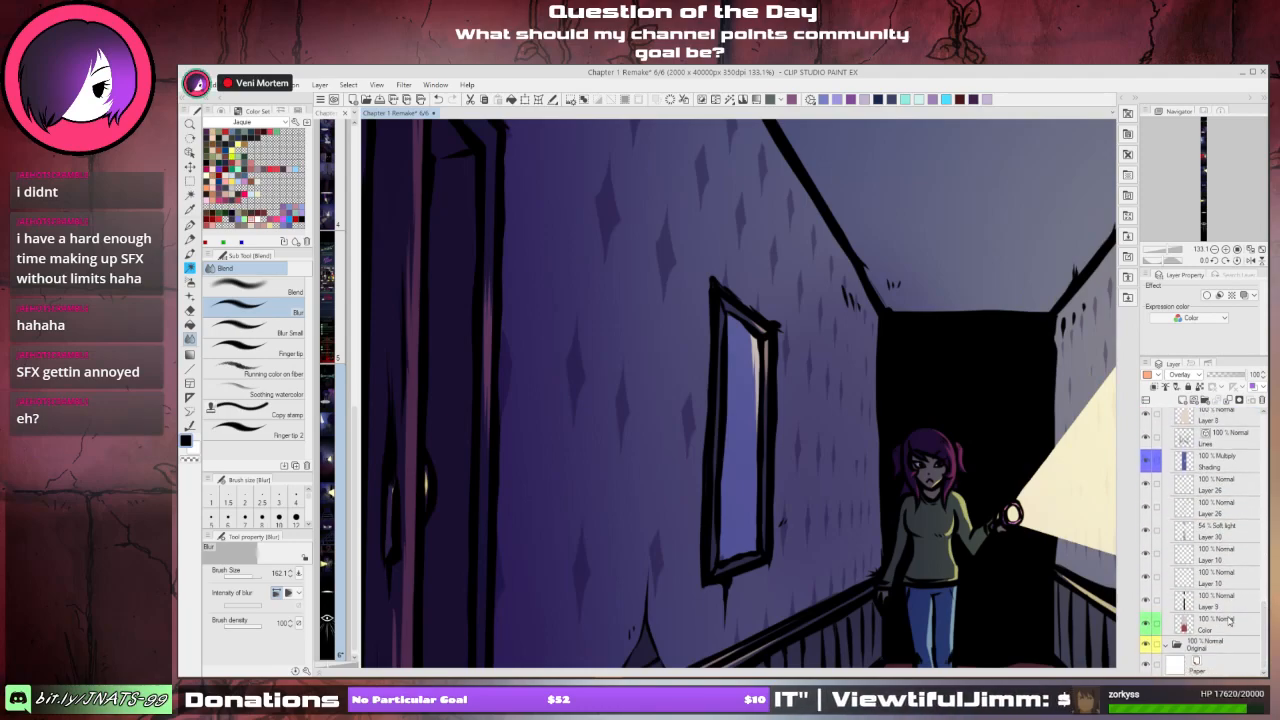
pyautogui.click(1223, 625)
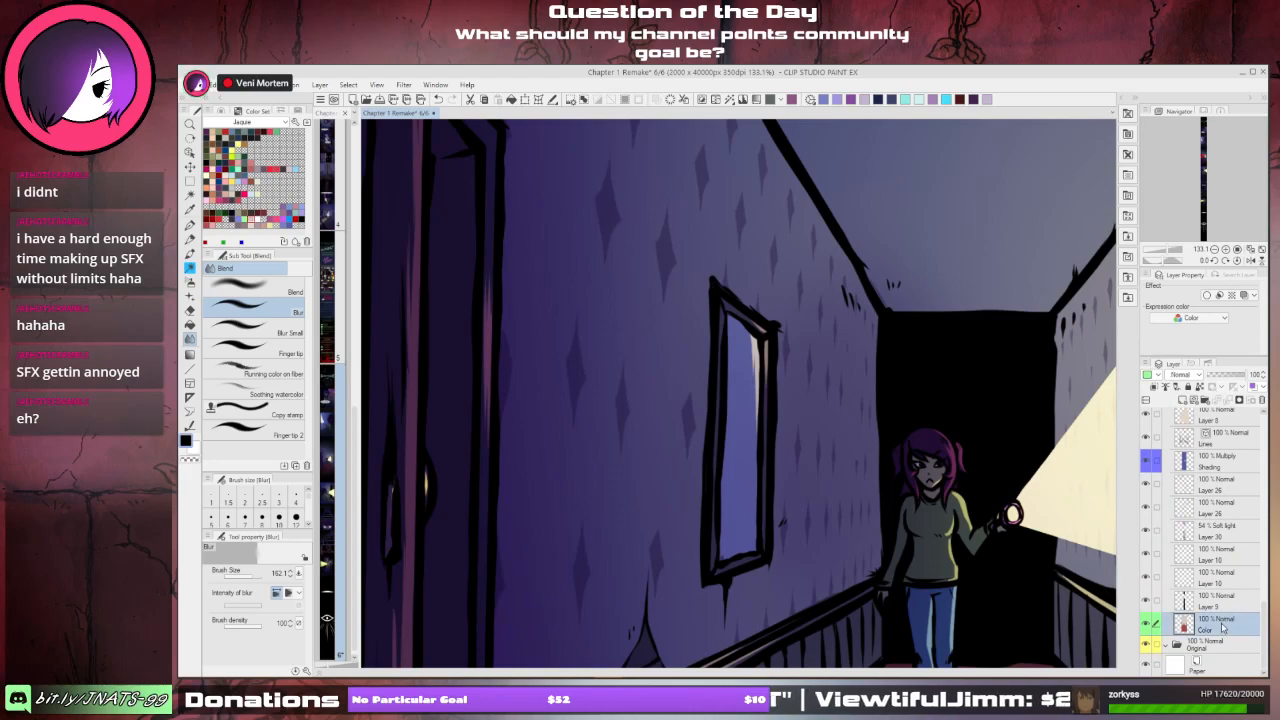
pyautogui.click(1188, 400)
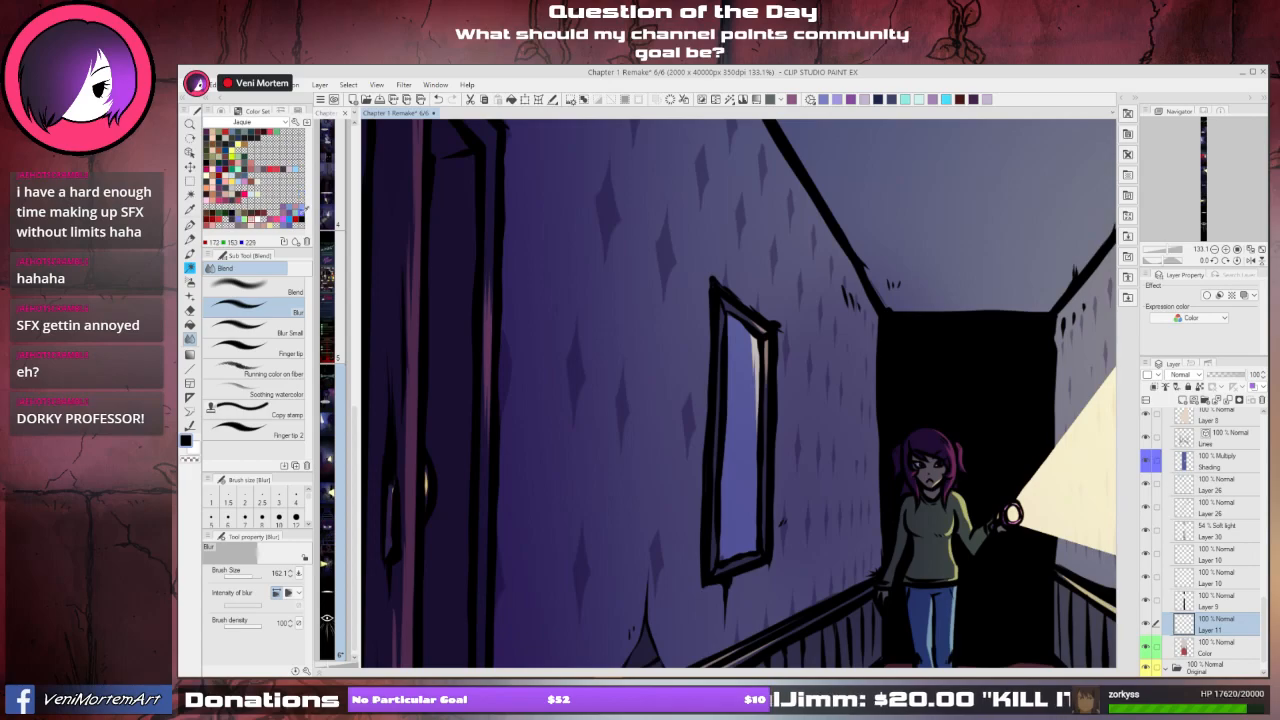
# - With a small dark Opaque watercolor brush, paint a ring-shaped eye inside the wall frame and clear its centre with transparent colour
pyautogui.click(229, 111)
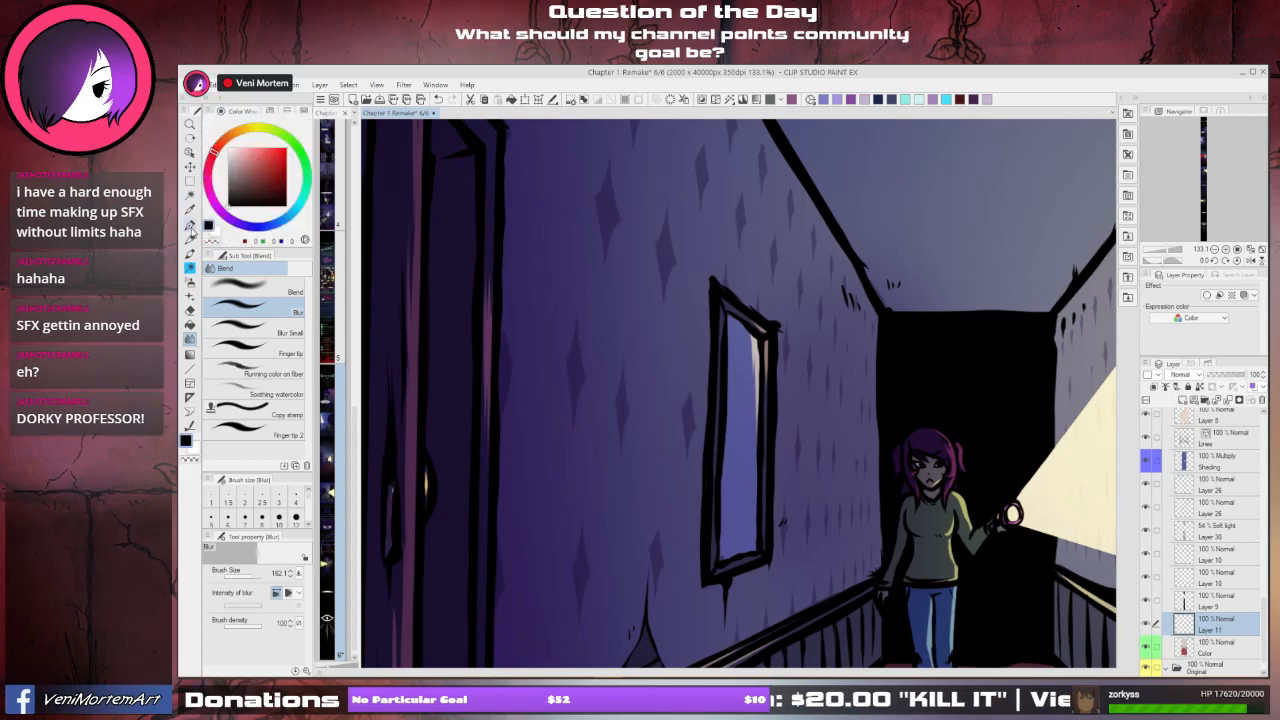
pyautogui.click(189, 224)
pyautogui.click(192, 255)
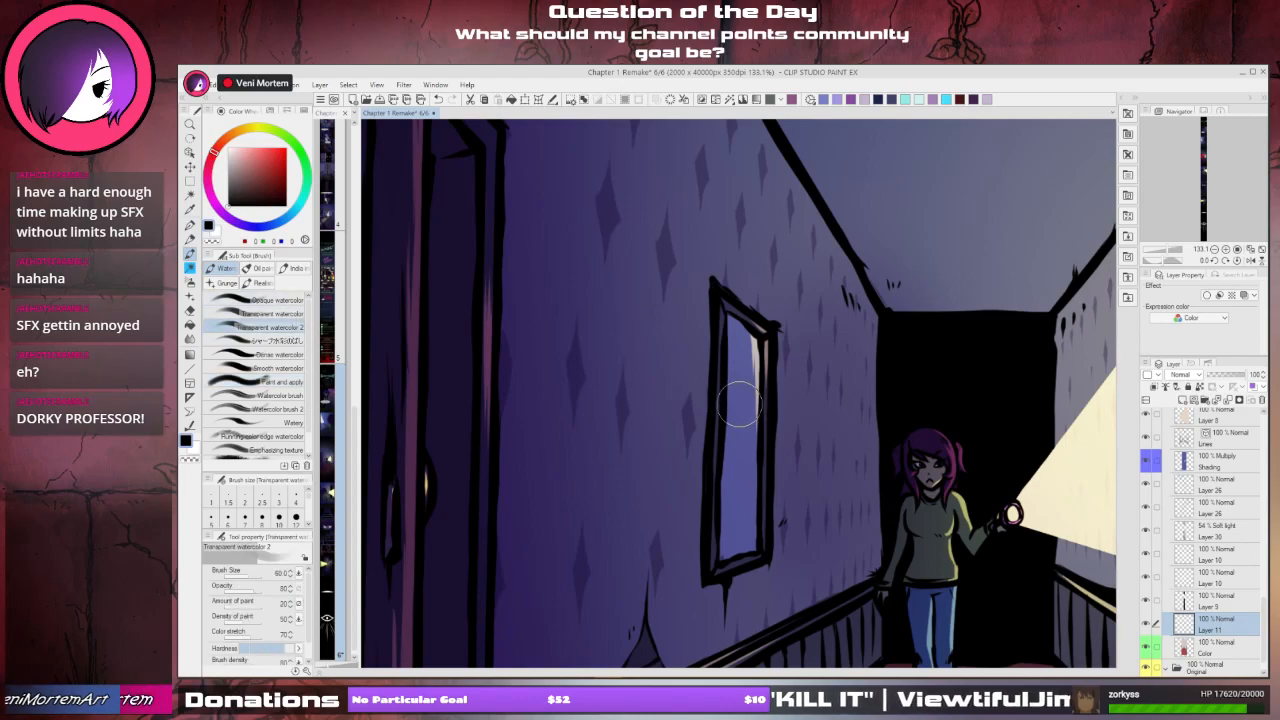
pyautogui.click(287, 310)
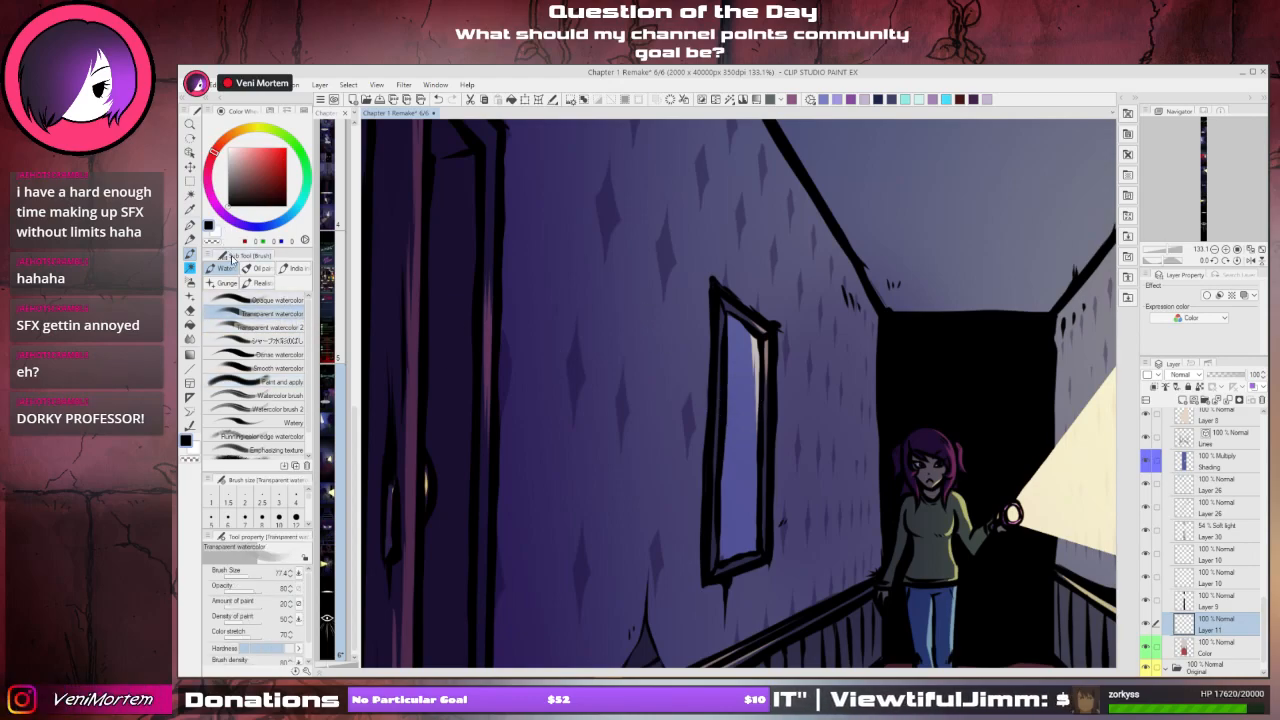
pyautogui.click(272, 300)
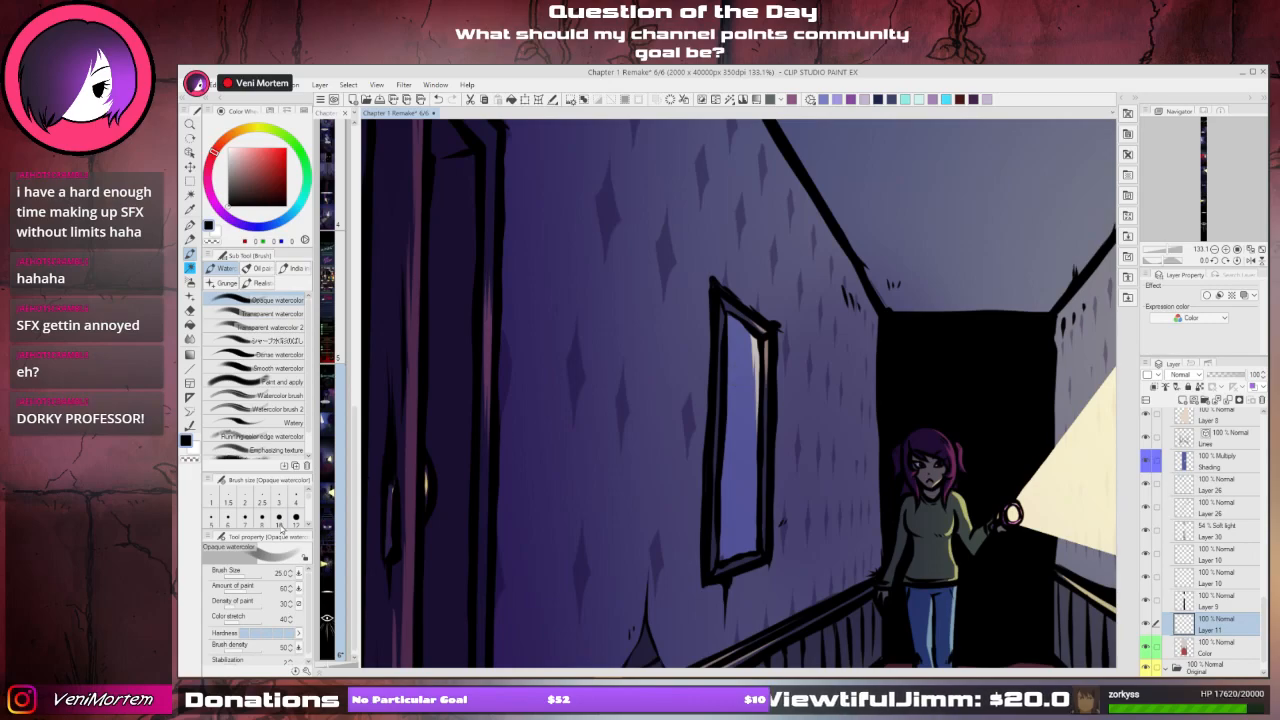
pyautogui.click(241, 577)
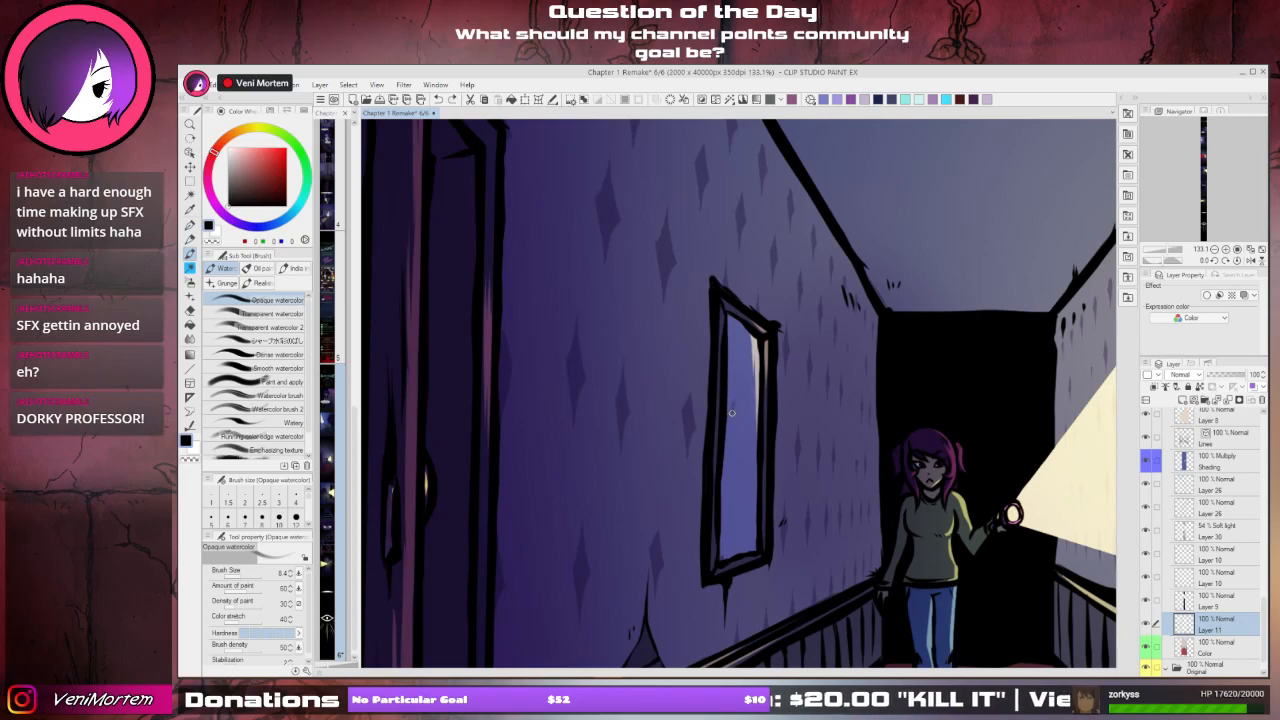
pyautogui.moveTo(735, 404)
pyautogui.mouseDown()
pyautogui.moveTo(734, 417)
pyautogui.moveTo(736, 402)
pyautogui.mouseUp()
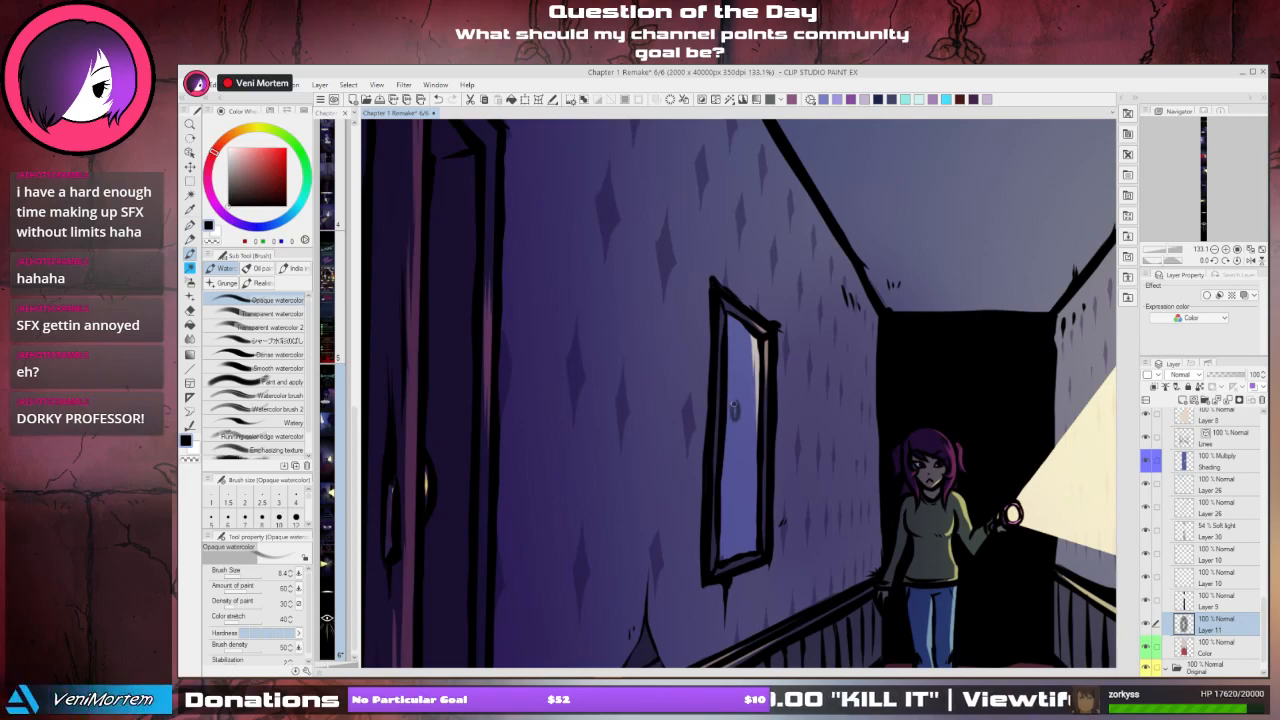
pyautogui.press('c')
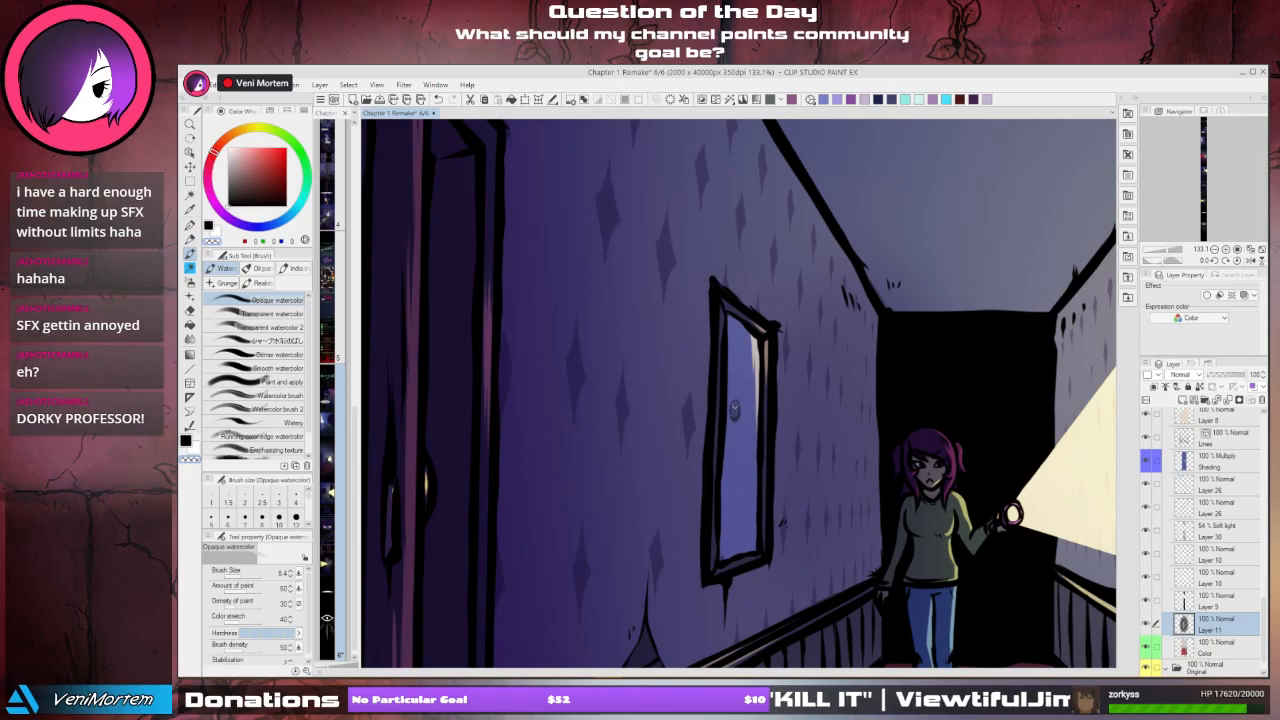
pyautogui.click(734, 412)
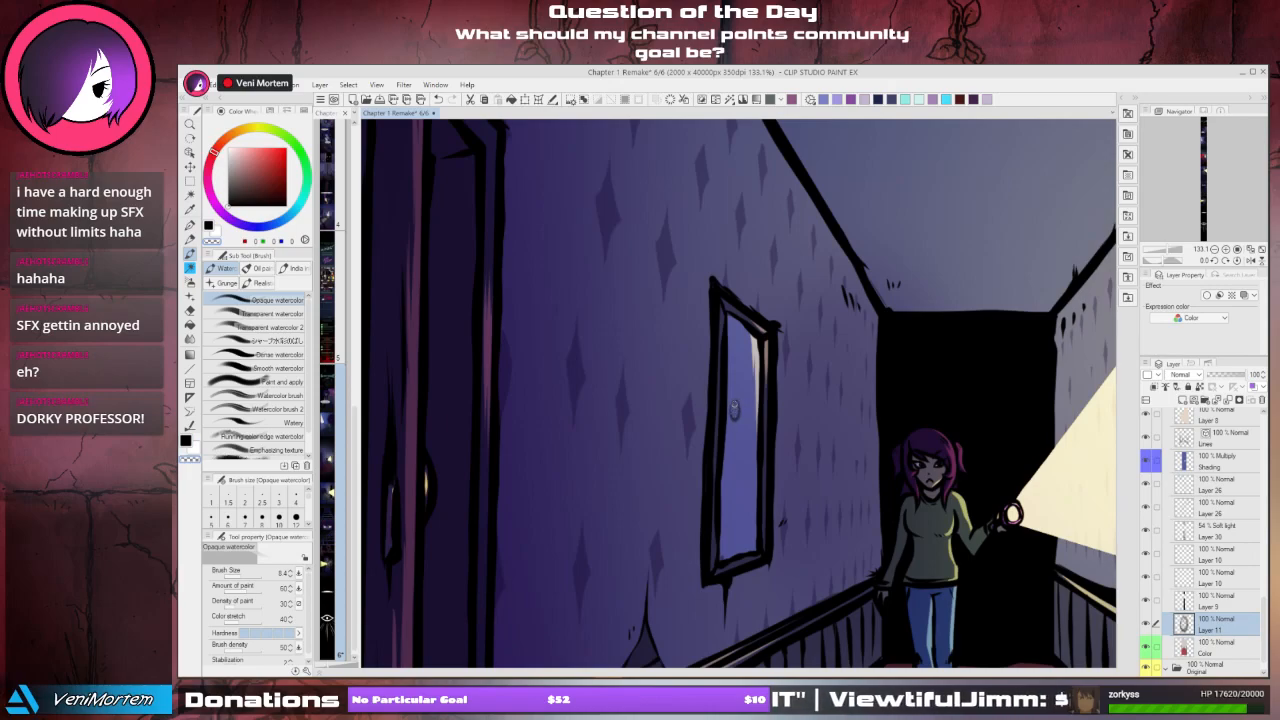
# - Paint a matching second ring-shaped eye beside the first and dot a dark pupil in each eye
pyautogui.press('c')
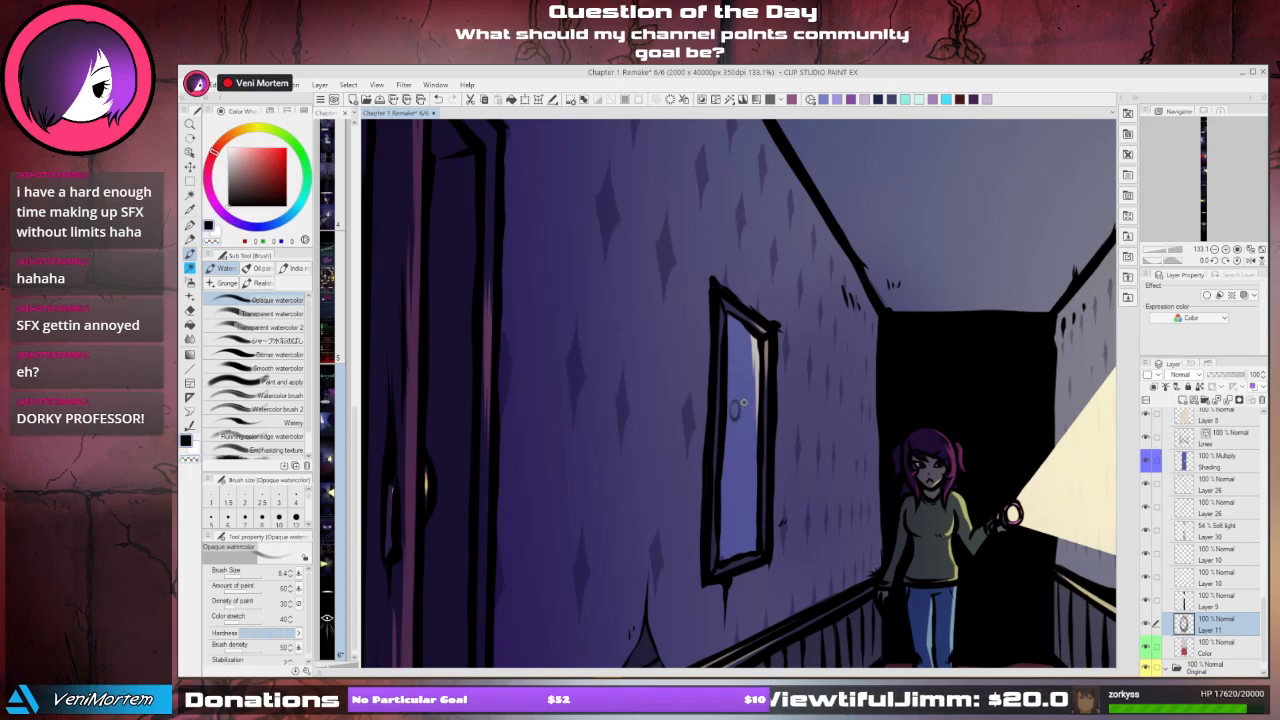
pyautogui.click(744, 410)
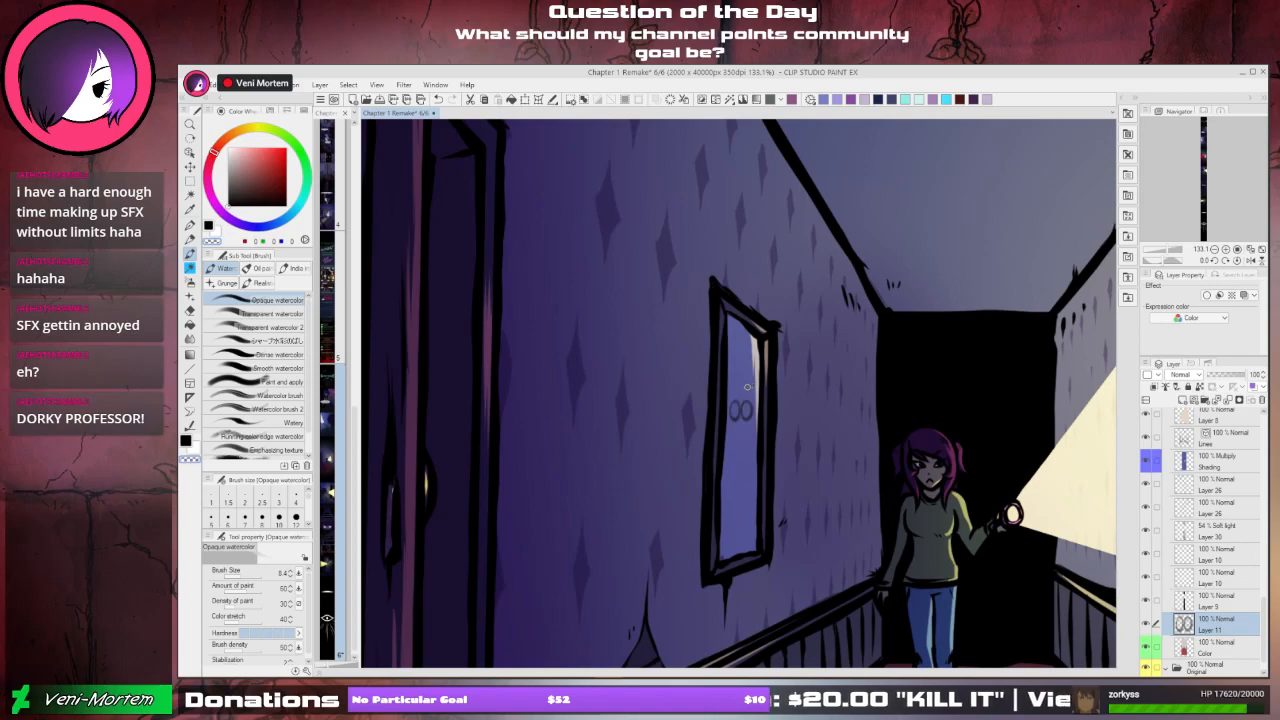
pyautogui.press('c')
pyautogui.click(734, 410)
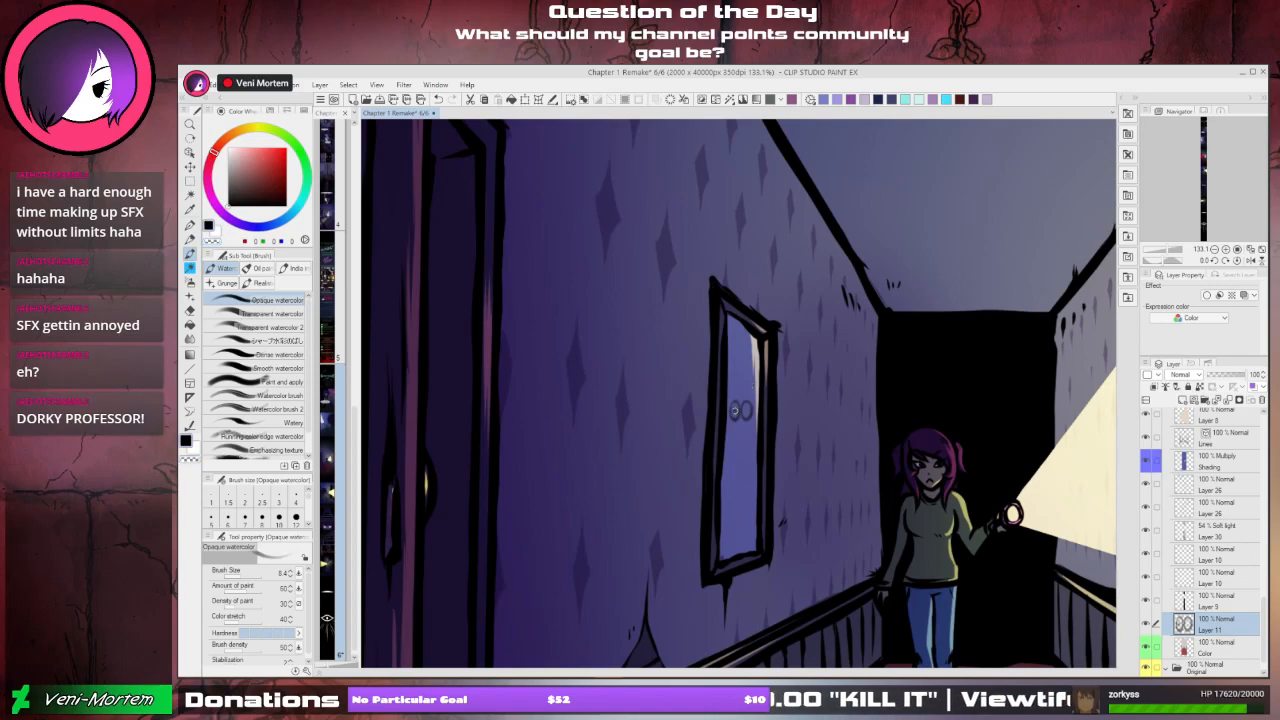
pyautogui.click(737, 409)
pyautogui.click(746, 411)
pyautogui.click(747, 411)
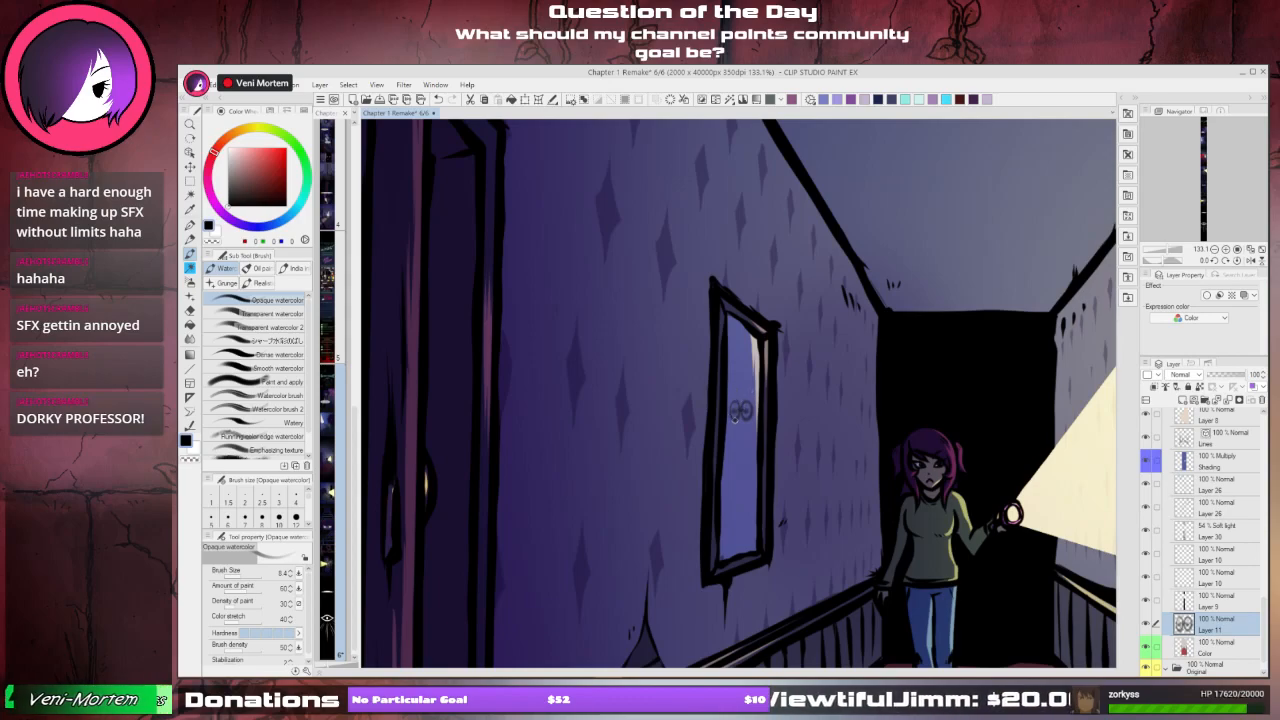
# - Add brows and a mouth around the eyes, and build up the faint head and torso of the figure in the frame
pyautogui.click(732, 403)
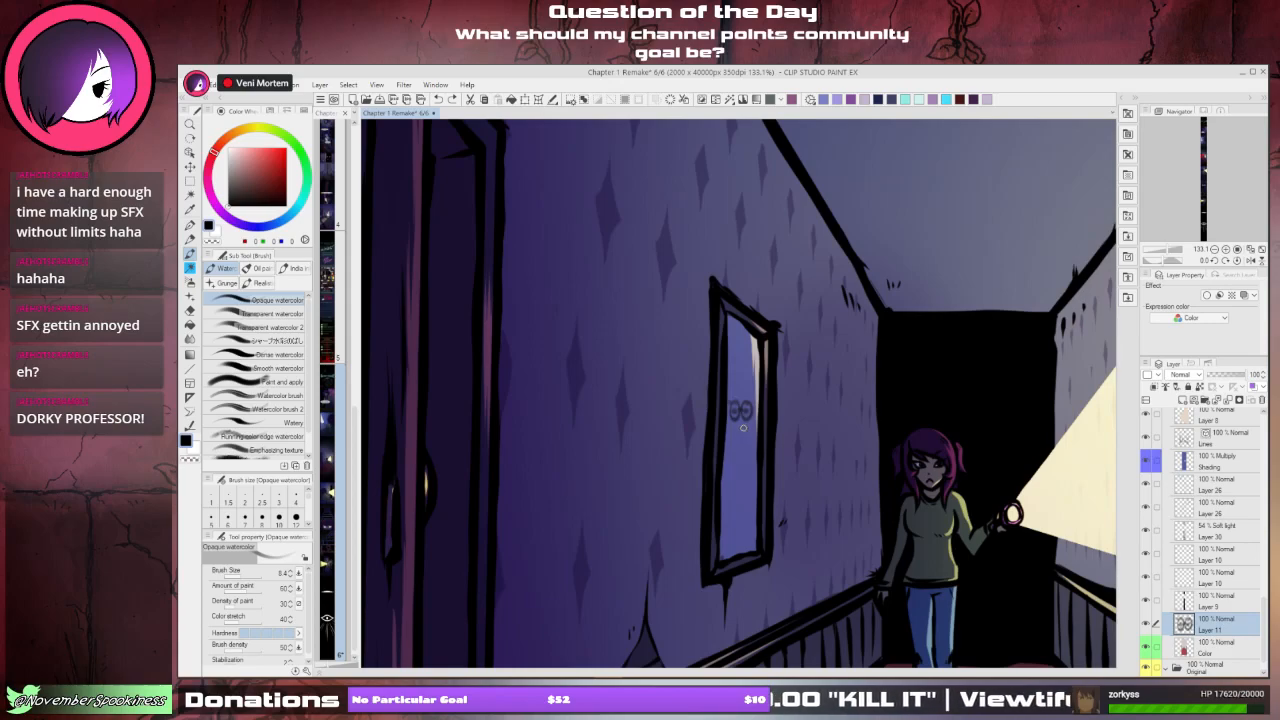
pyautogui.click(739, 420)
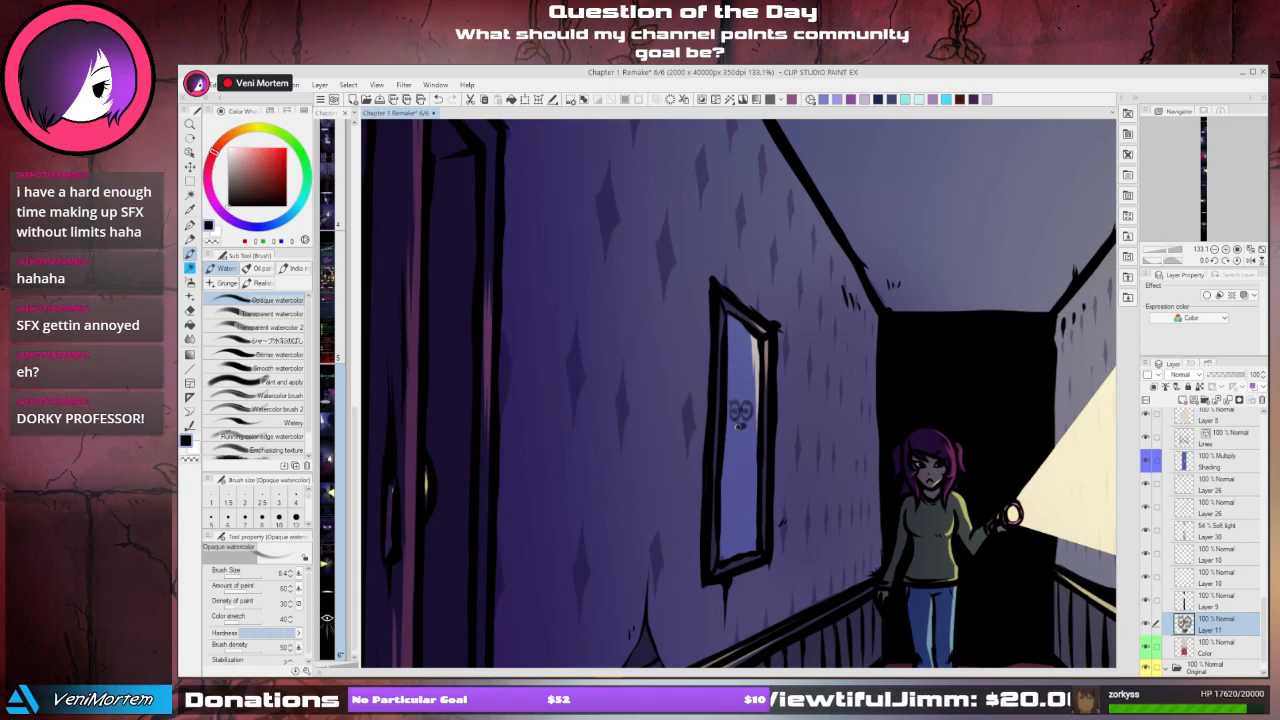
pyautogui.click(736, 427)
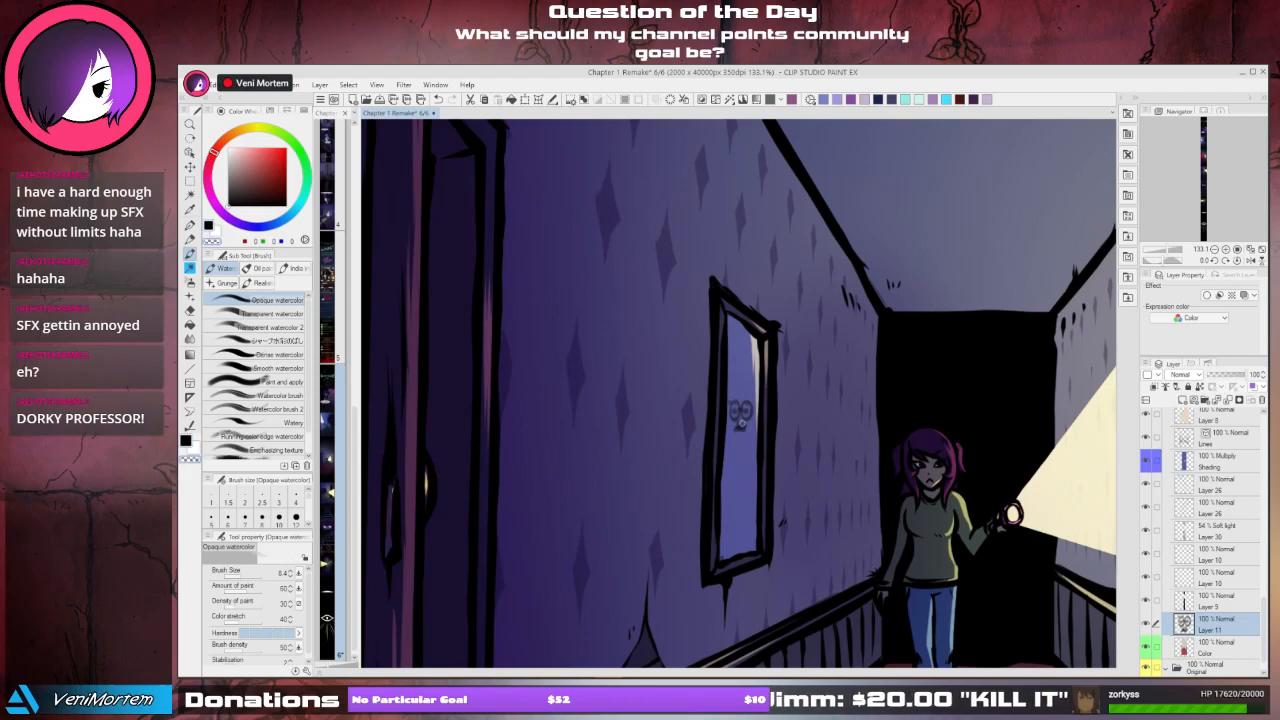
pyautogui.click(742, 423)
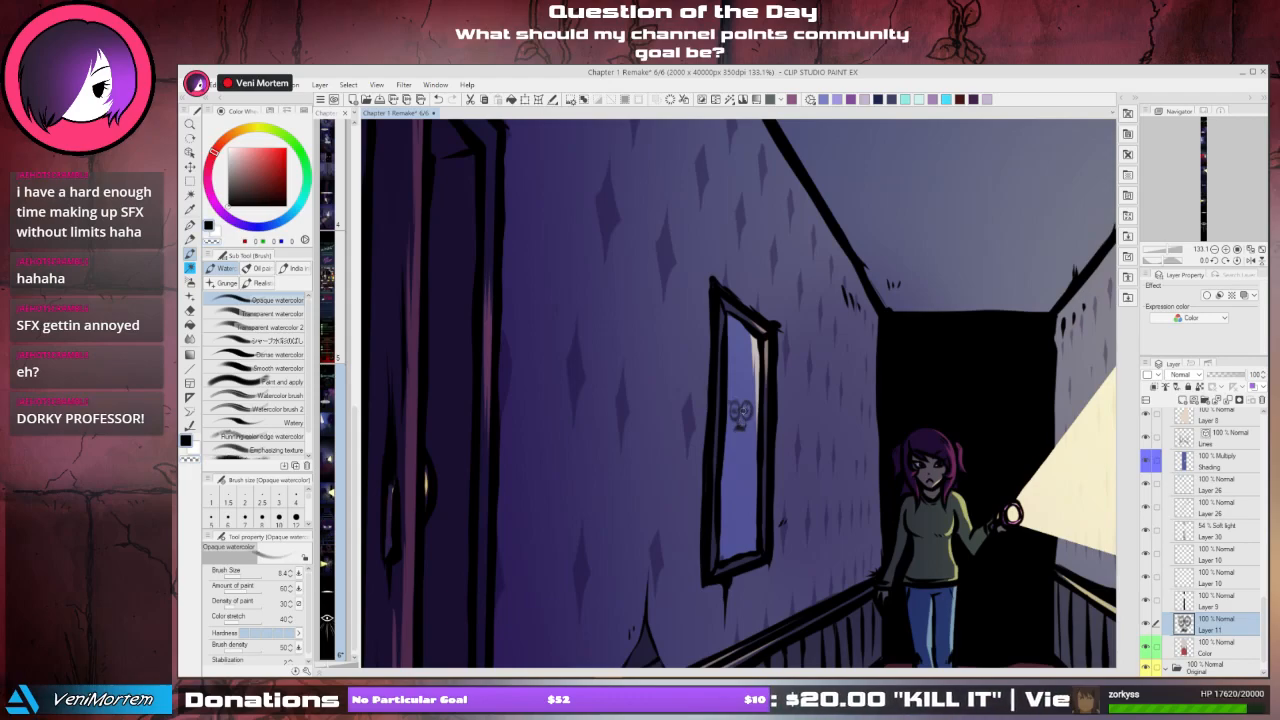
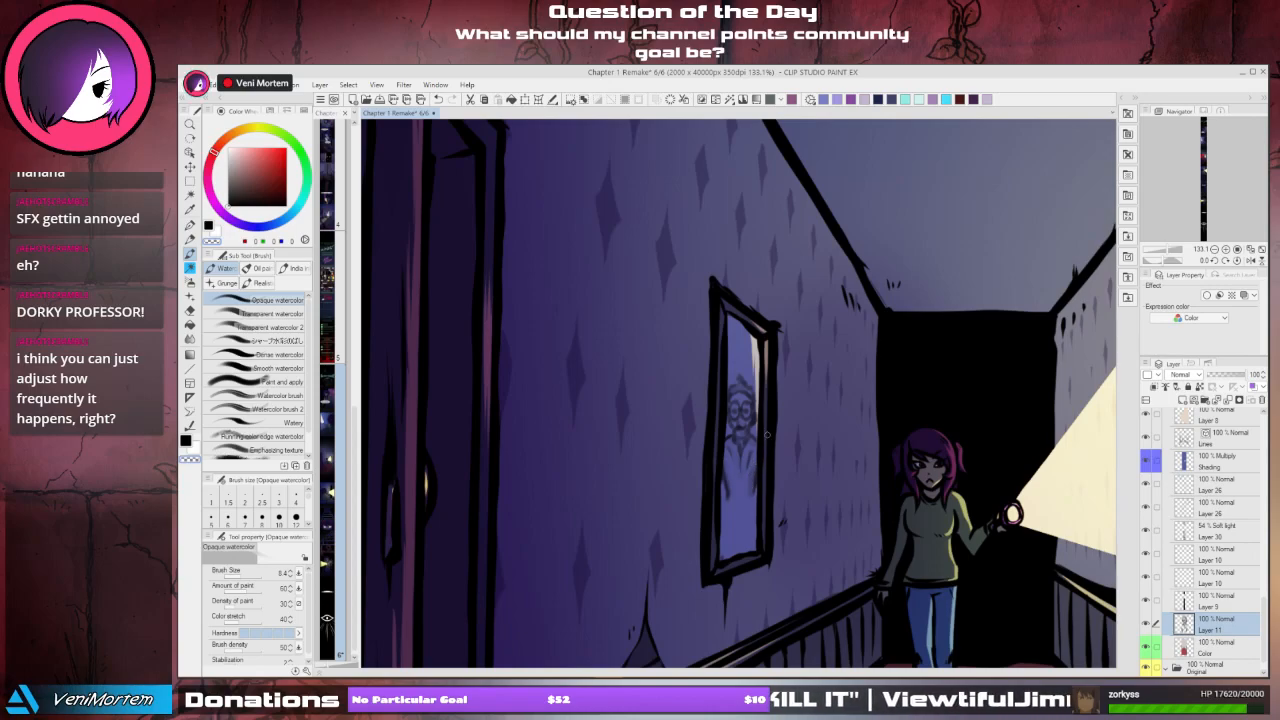
# - In the File preferences, set canvas recovery data to save every 25 minutes and apply the change
pyautogui.click(213, 85)
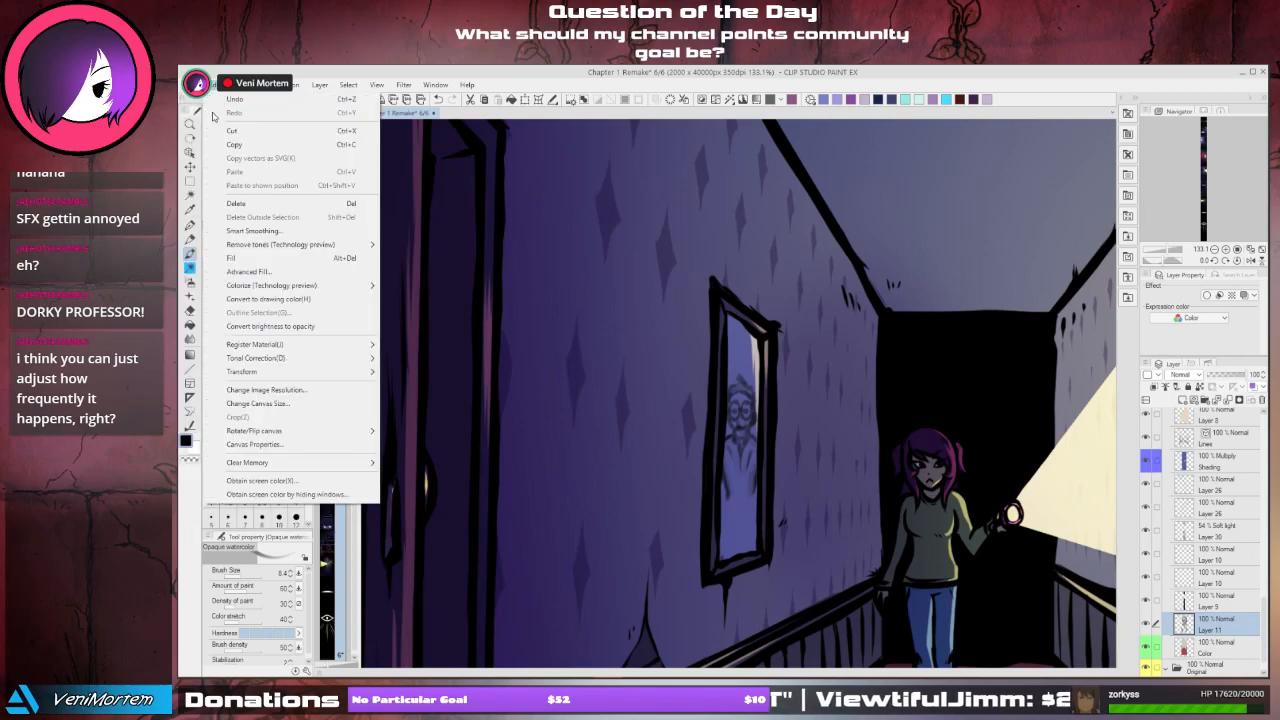
pyautogui.moveTo(196, 85)
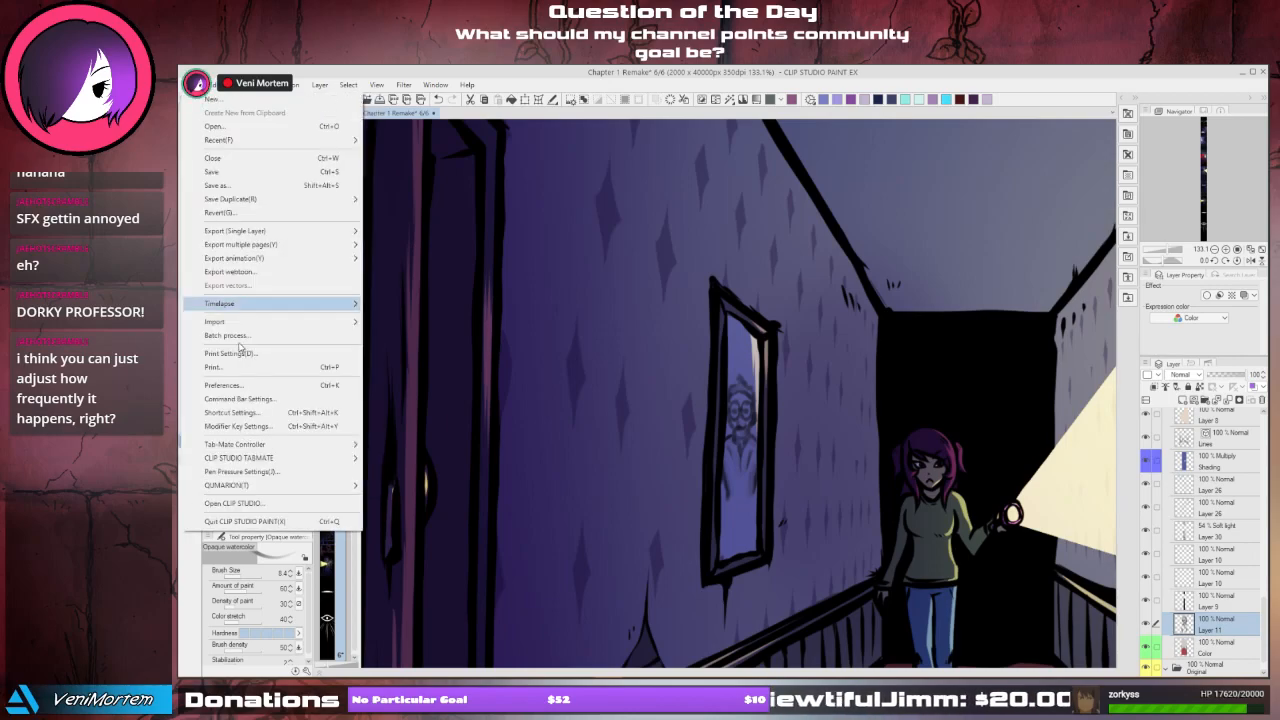
pyautogui.click(249, 391)
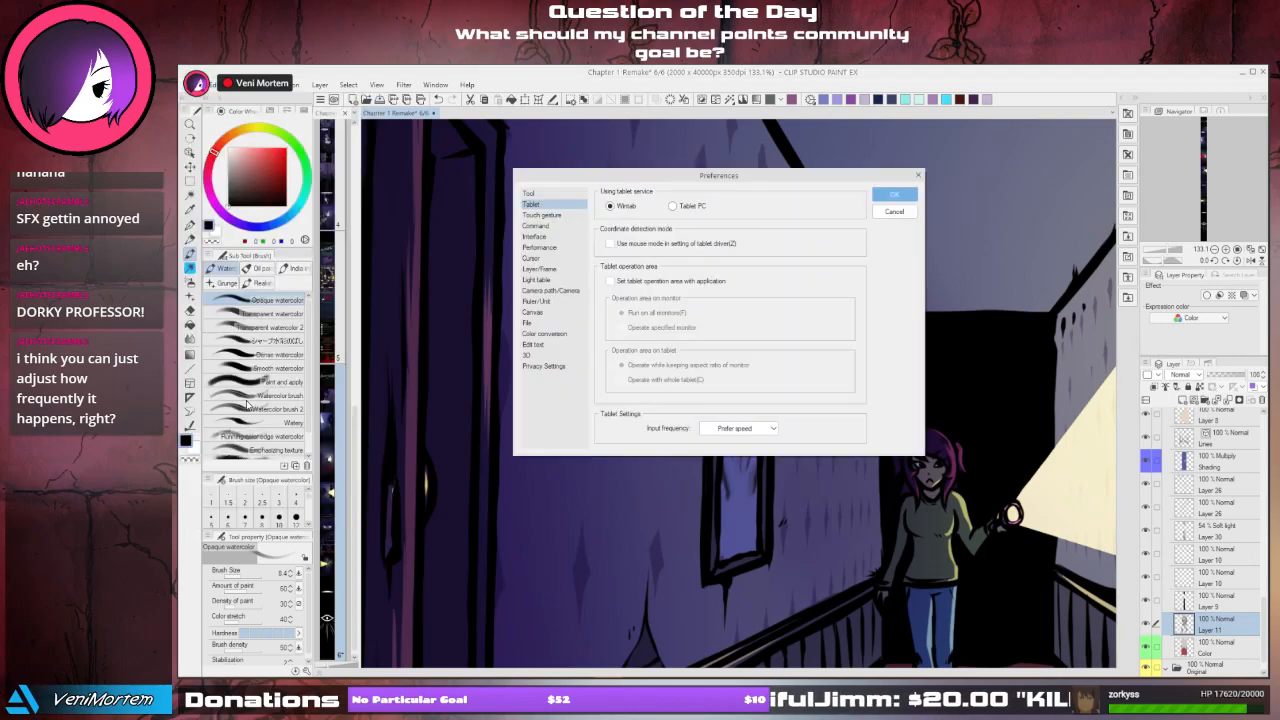
pyautogui.click(530, 323)
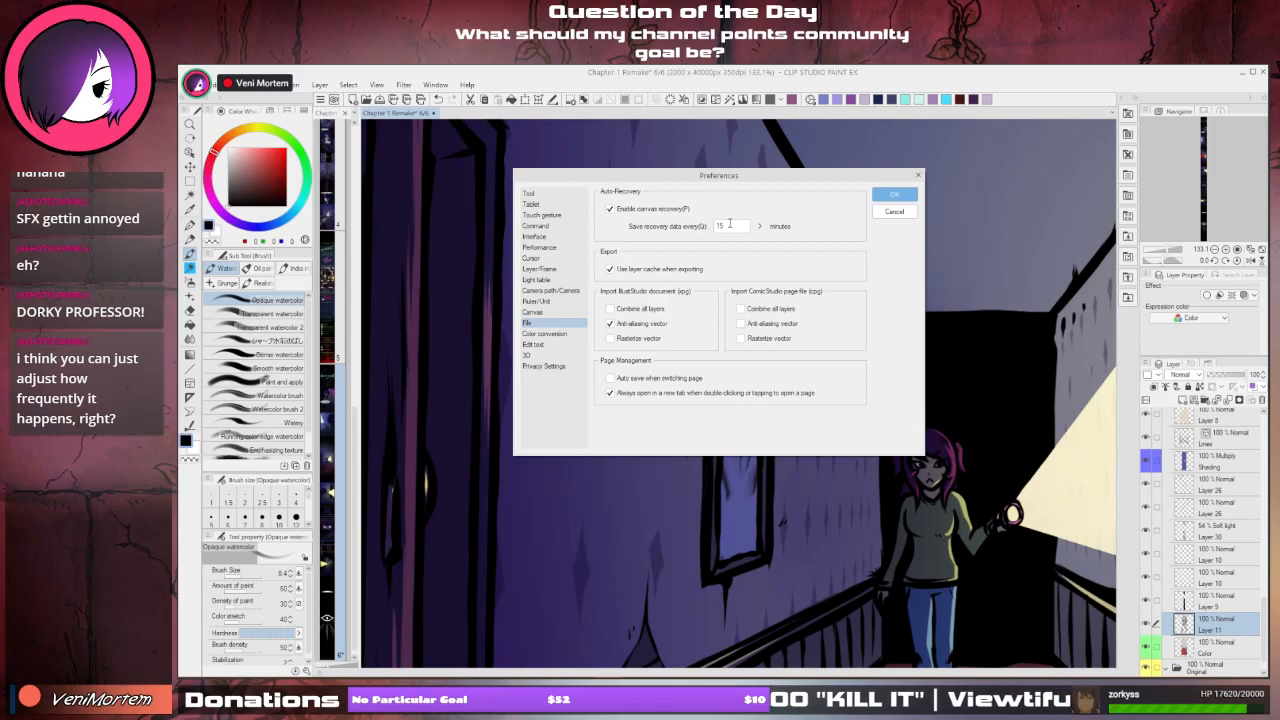
pyautogui.doubleClick(730, 223)
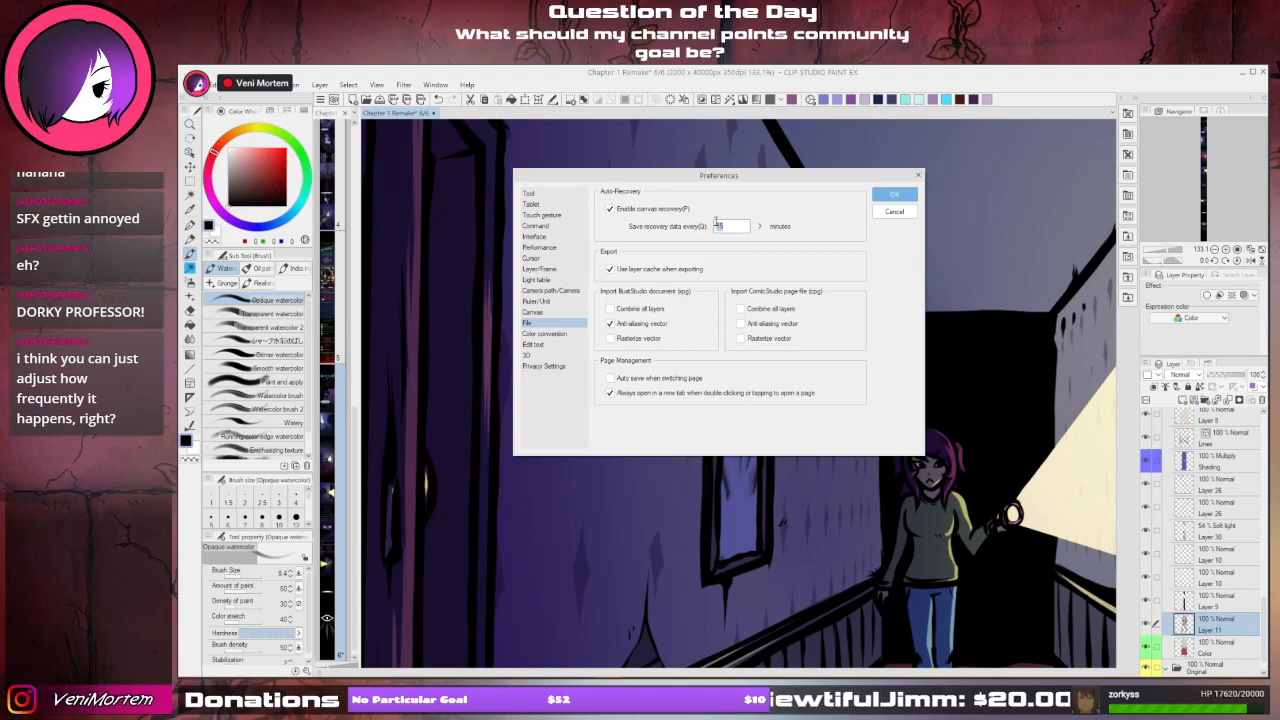
pyautogui.write('25')
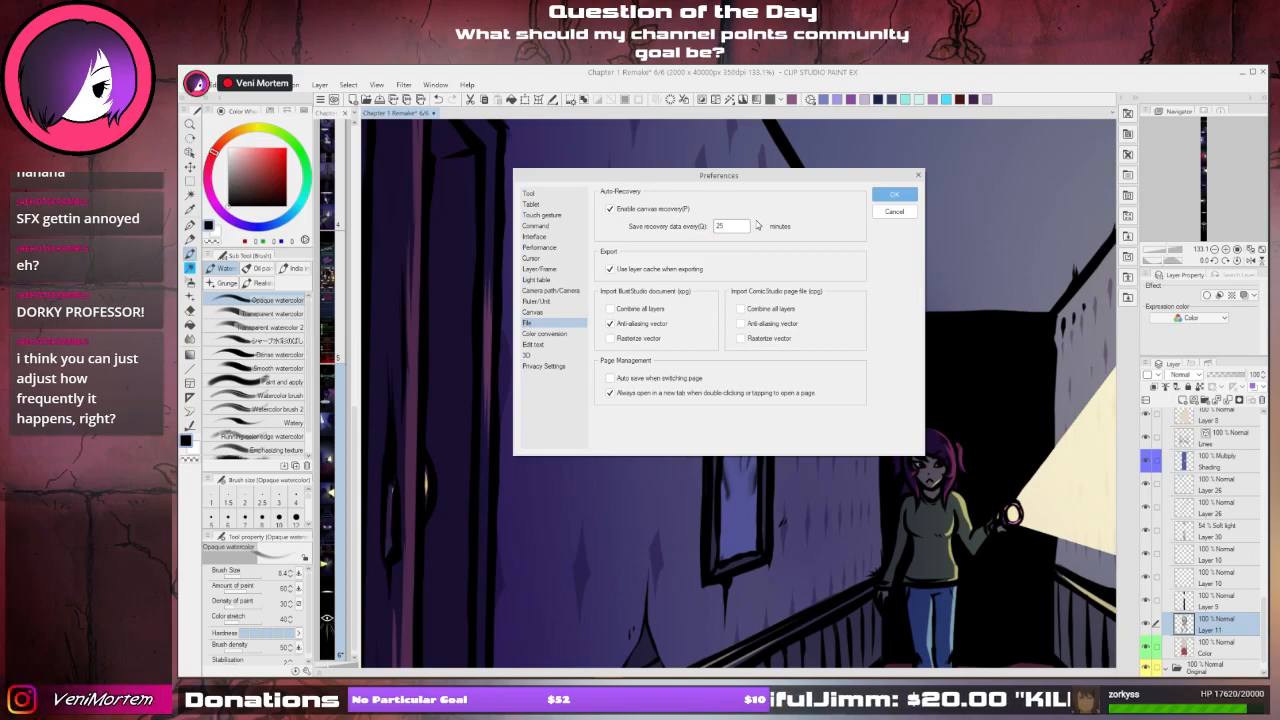
pyautogui.click(893, 197)
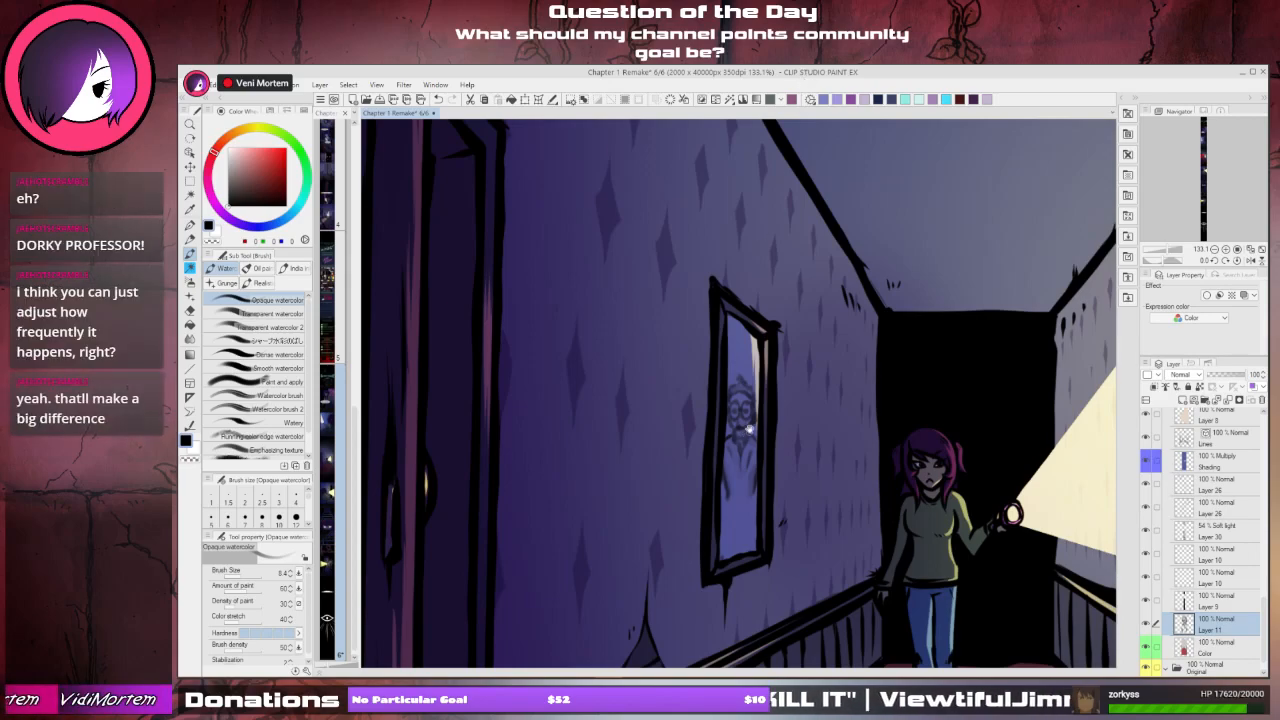
# - Paint the lower body of the figure in the wall frame, adding the coat's outline and dark shading down to the frame's bottom edge
pyautogui.moveTo(749, 429); pyautogui.dragTo(752, 389)
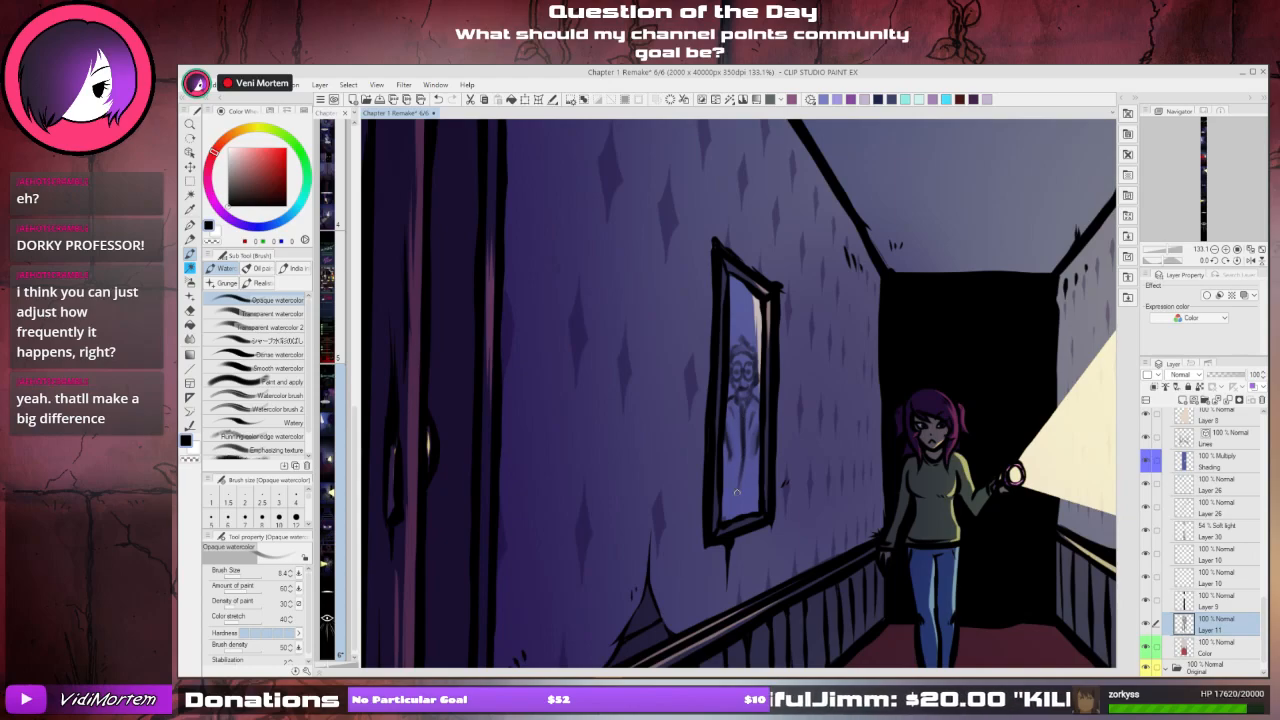
pyautogui.moveTo(741, 488)
pyautogui.mouseDown()
pyautogui.moveTo(748, 462)
pyautogui.moveTo(750, 505)
pyautogui.mouseUp()
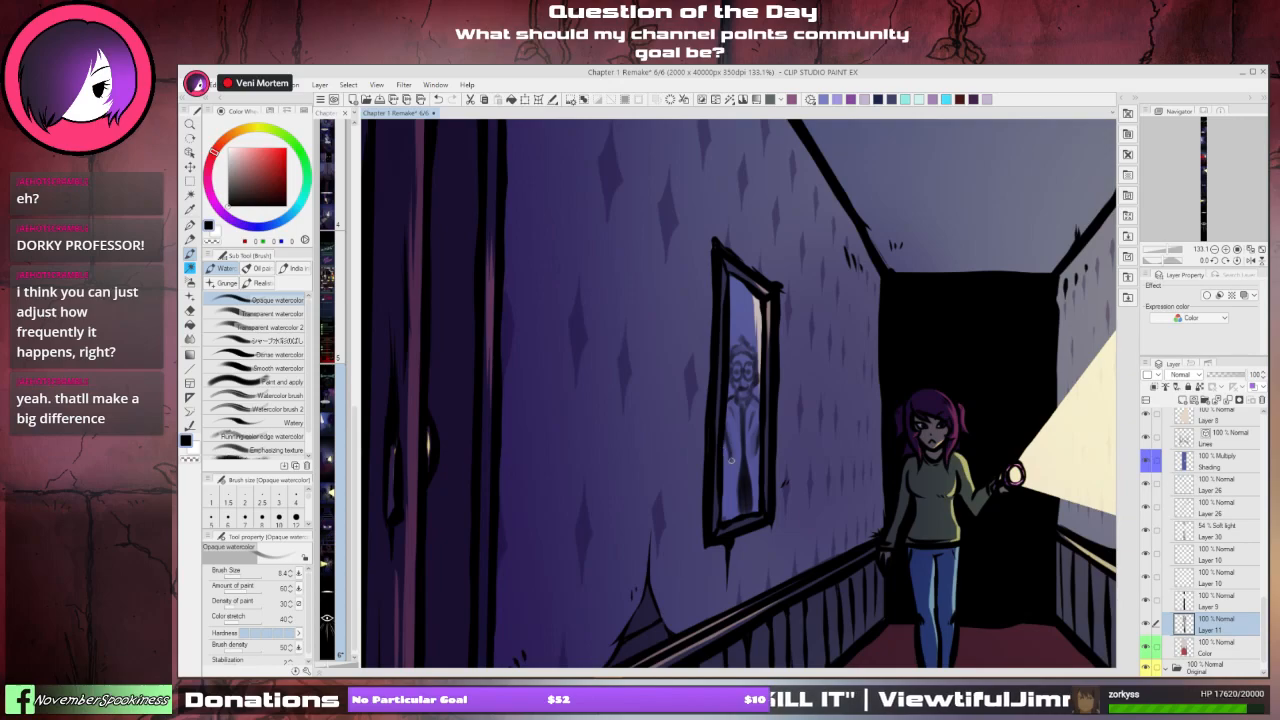
pyautogui.moveTo(731, 460)
pyautogui.mouseDown()
pyautogui.moveTo(726, 488)
pyautogui.moveTo(724, 450)
pyautogui.moveTo(721, 488)
pyautogui.mouseUp()
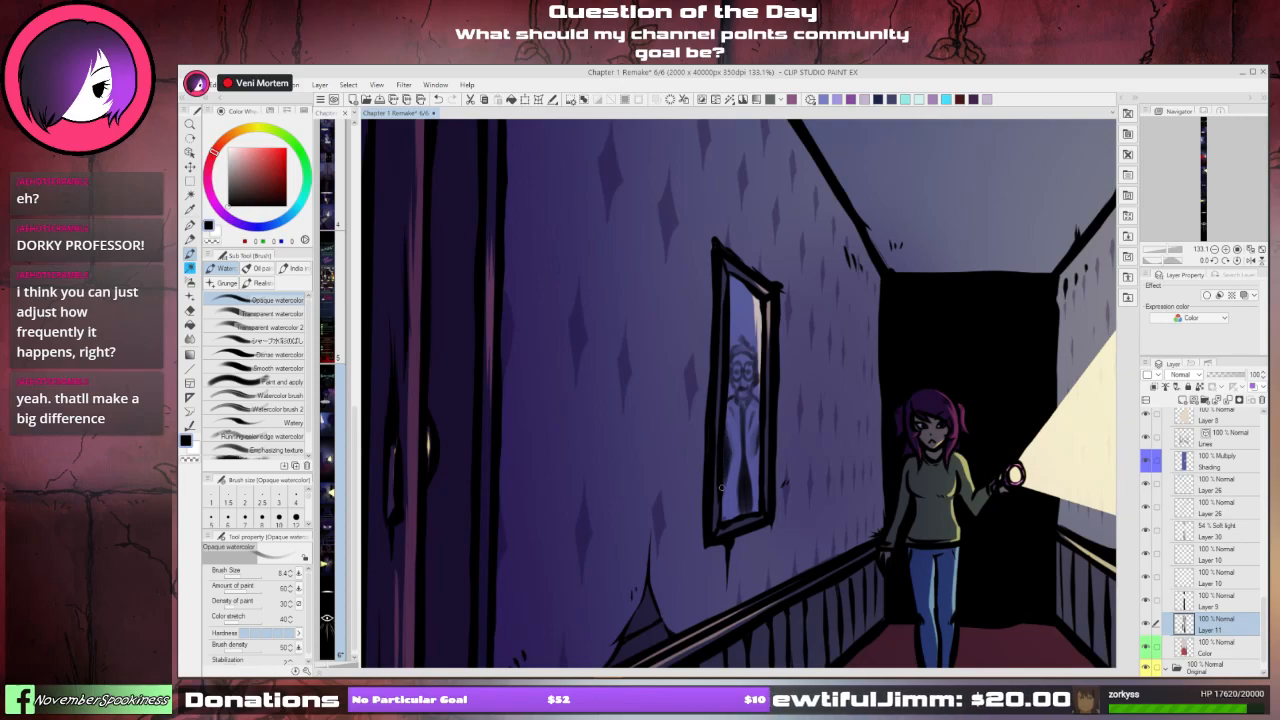
pyautogui.moveTo(759, 447); pyautogui.dragTo(759, 462)
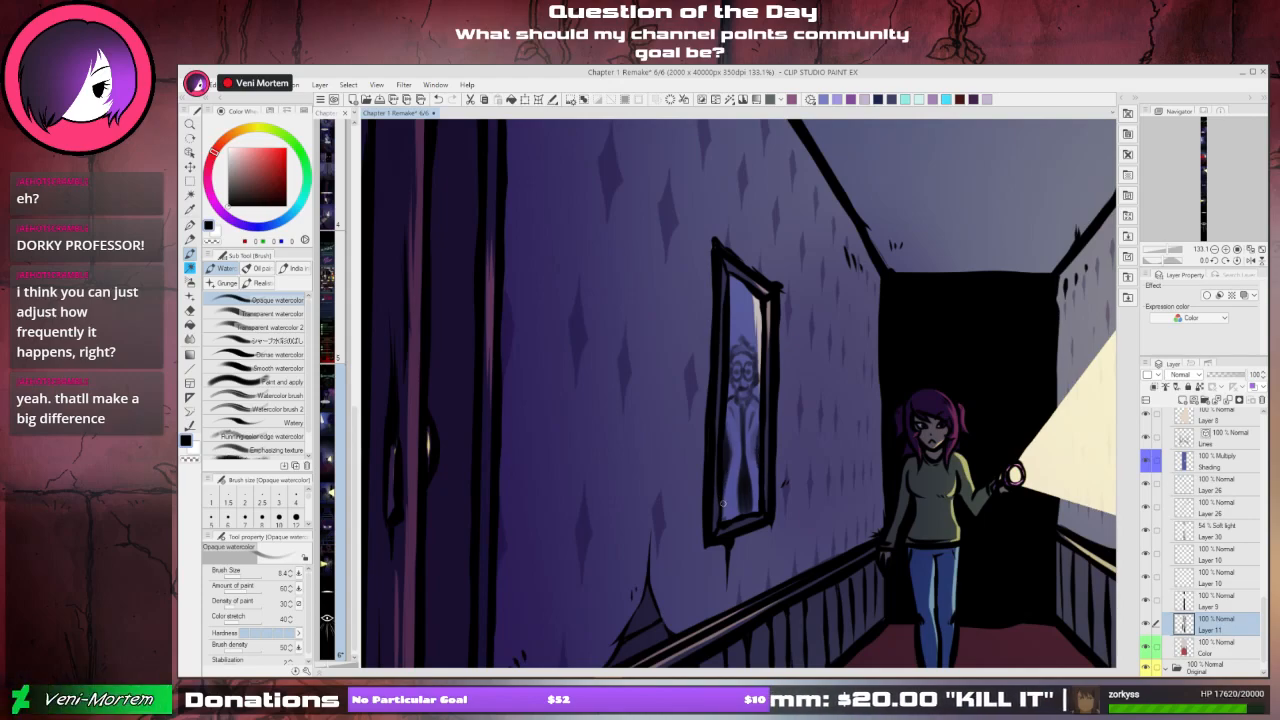
pyautogui.moveTo(723, 505); pyautogui.dragTo(725, 520)
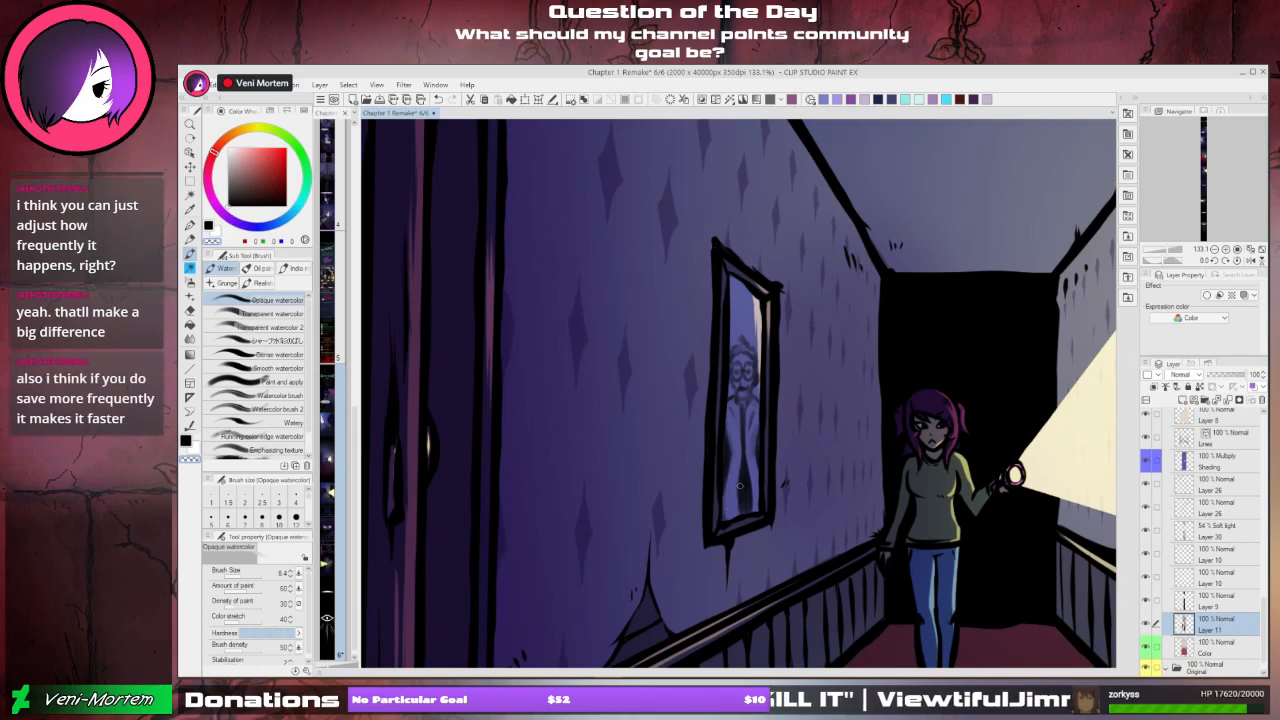
pyautogui.moveTo(740, 486); pyautogui.dragTo(744, 508)
# - Shape the framed figure's arms and clasped hands, alternating small dark strokes with transparent colour to carve out lighter areas
pyautogui.press('c')
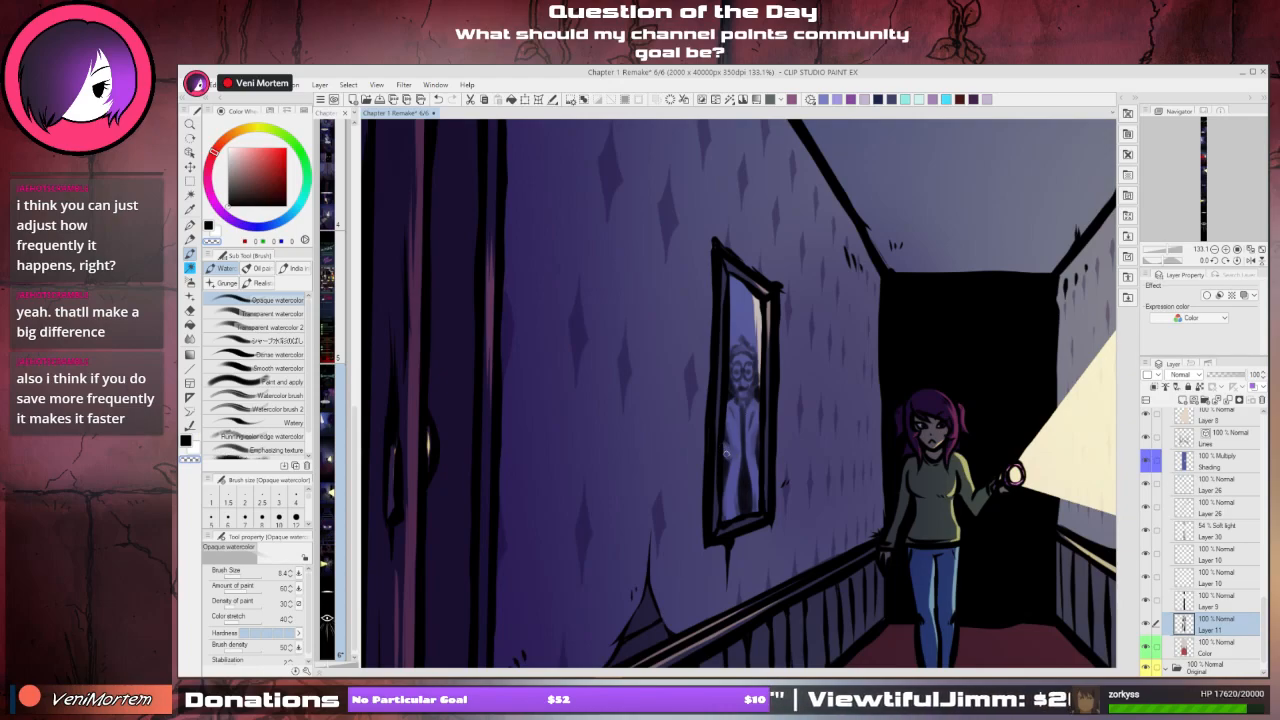
pyautogui.press('c')
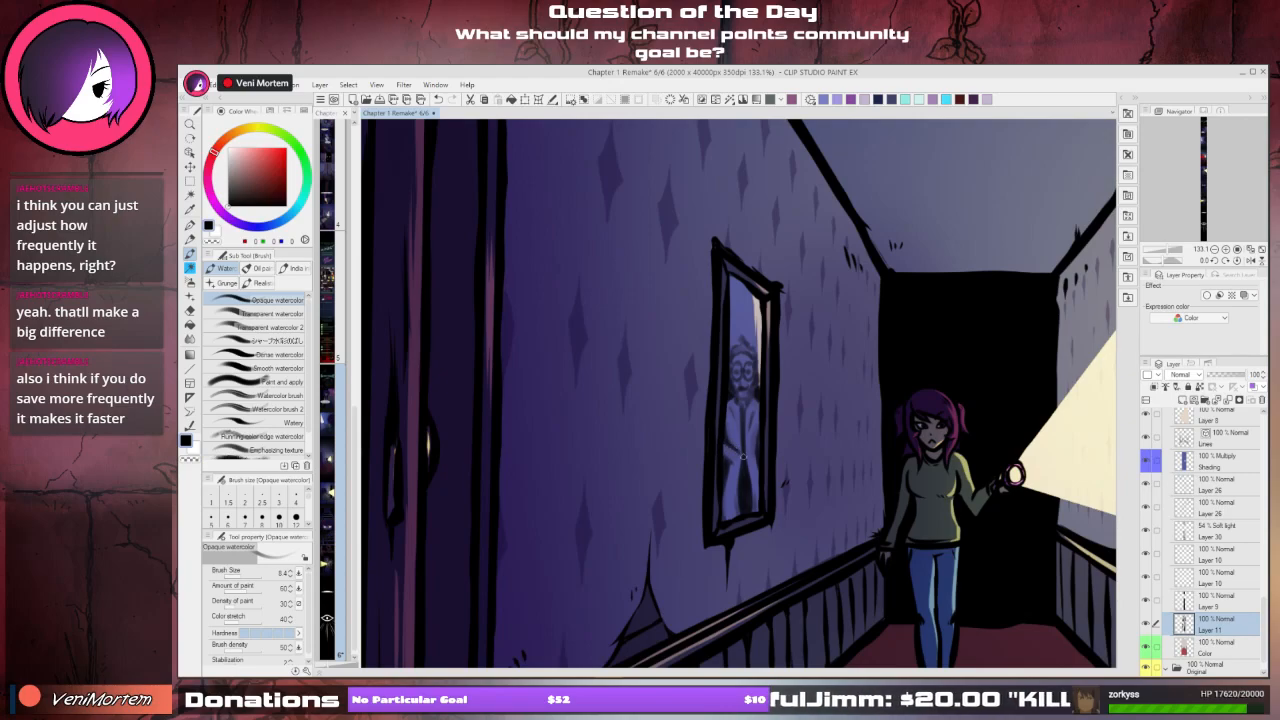
pyautogui.press('c')
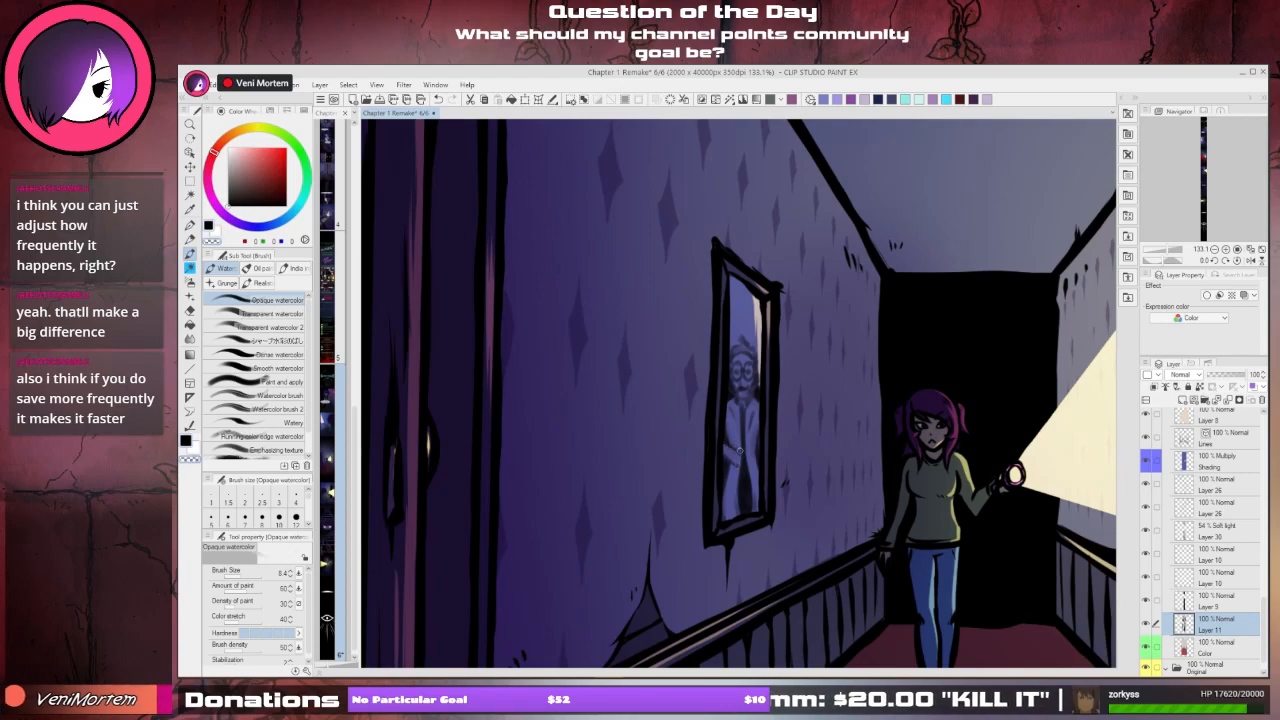
pyautogui.press('c')
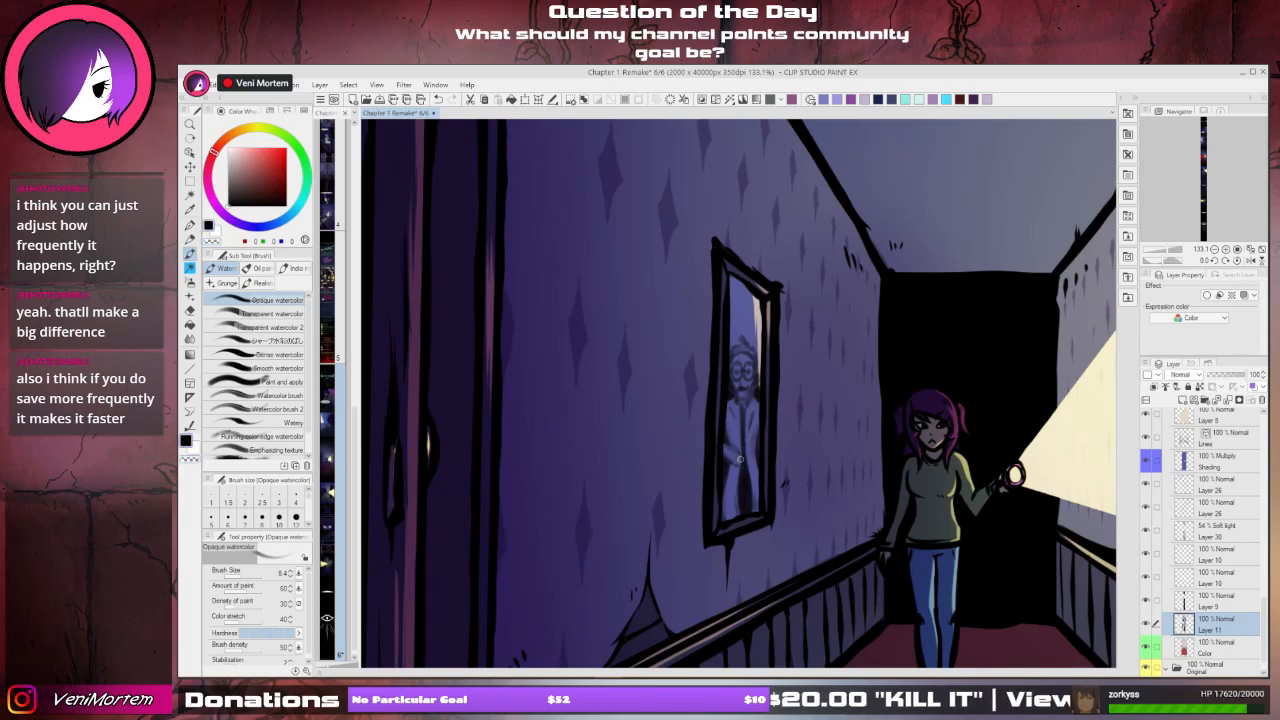
pyautogui.press('c')
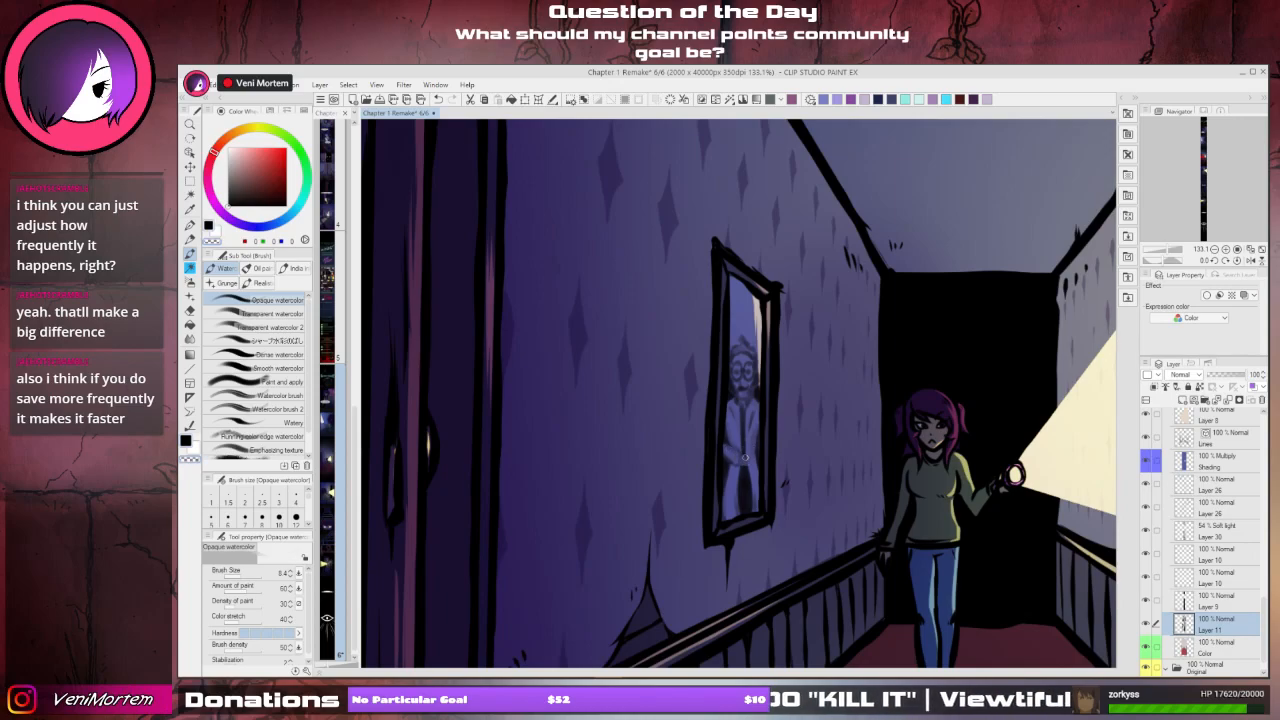
pyautogui.press('c')
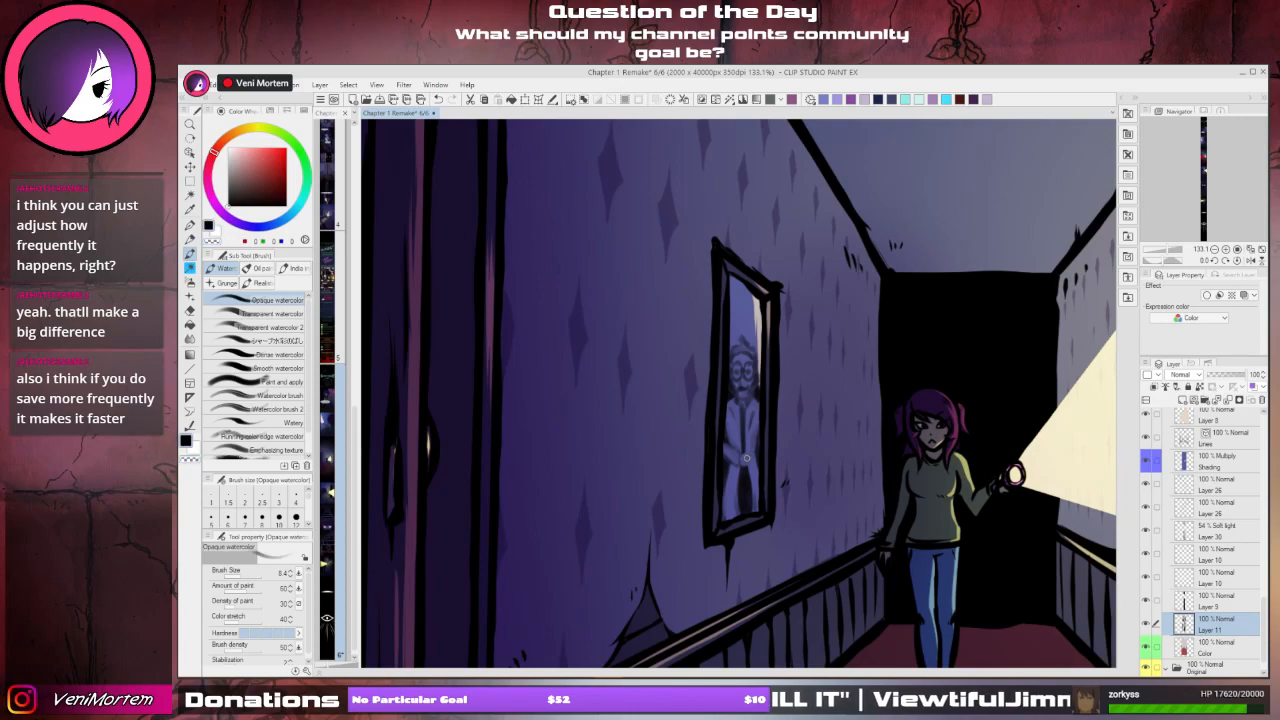
pyautogui.press('c')
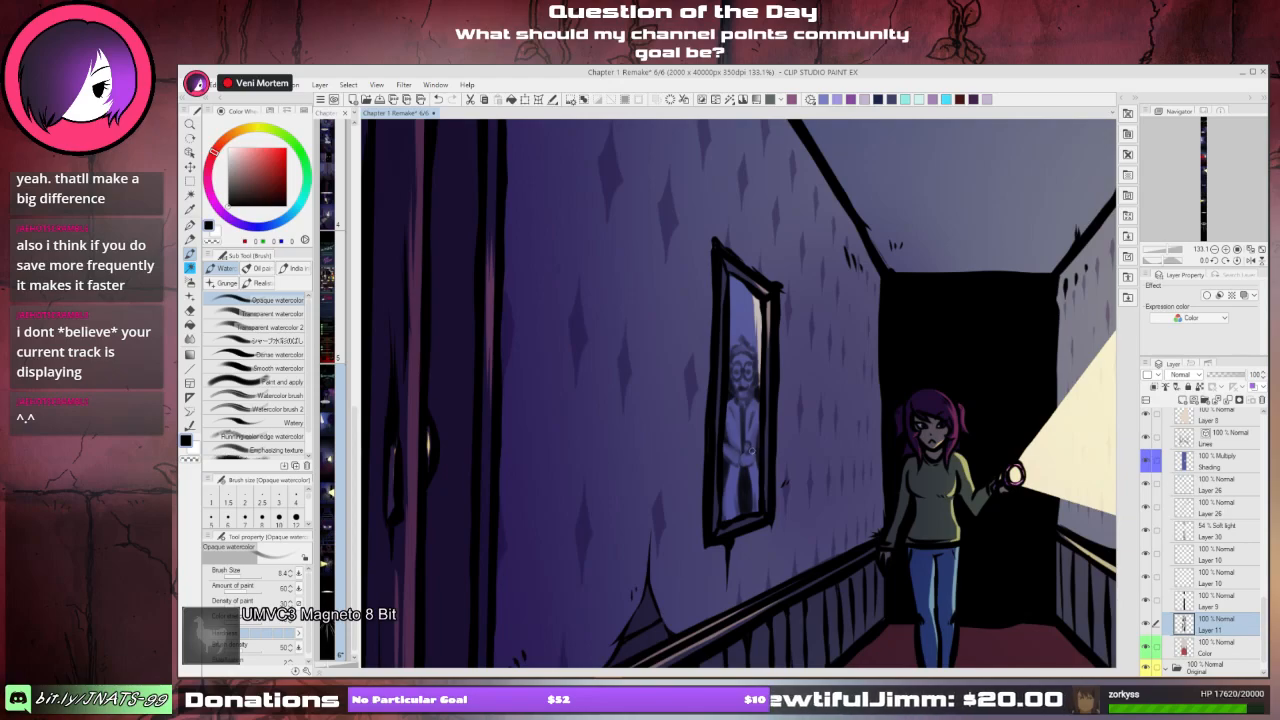
pyautogui.press('c')
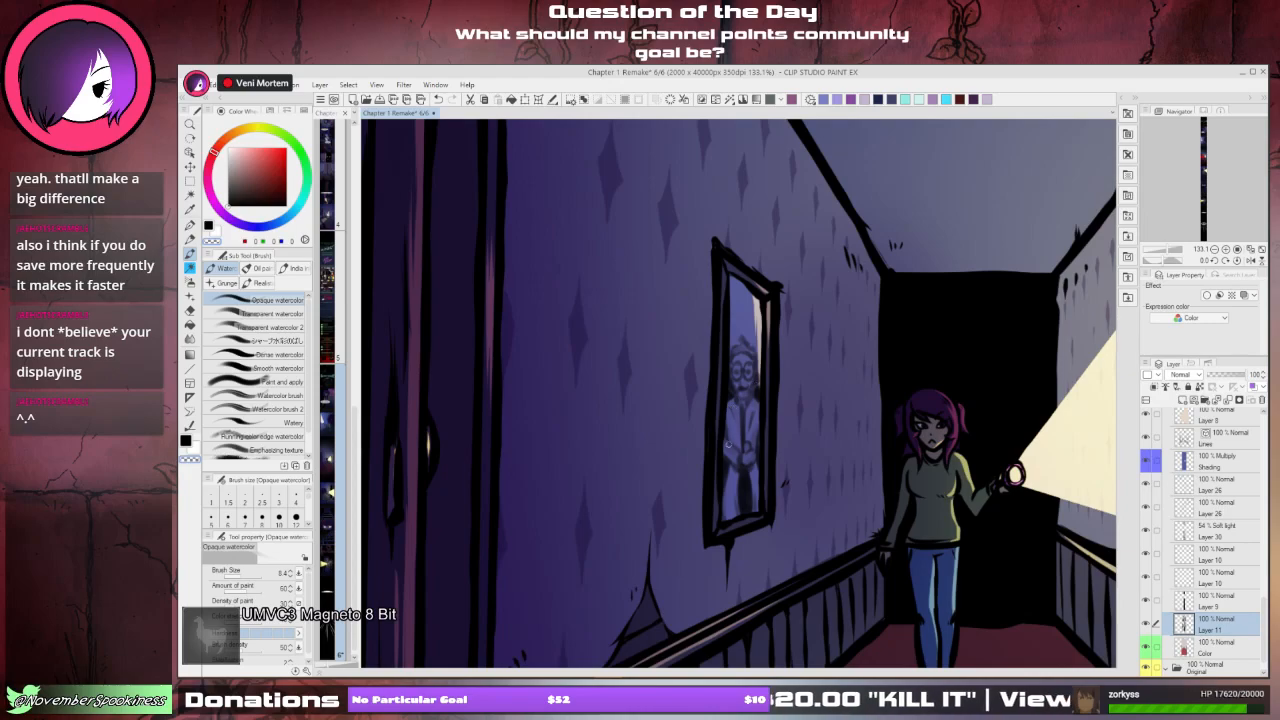
pyautogui.press('h')
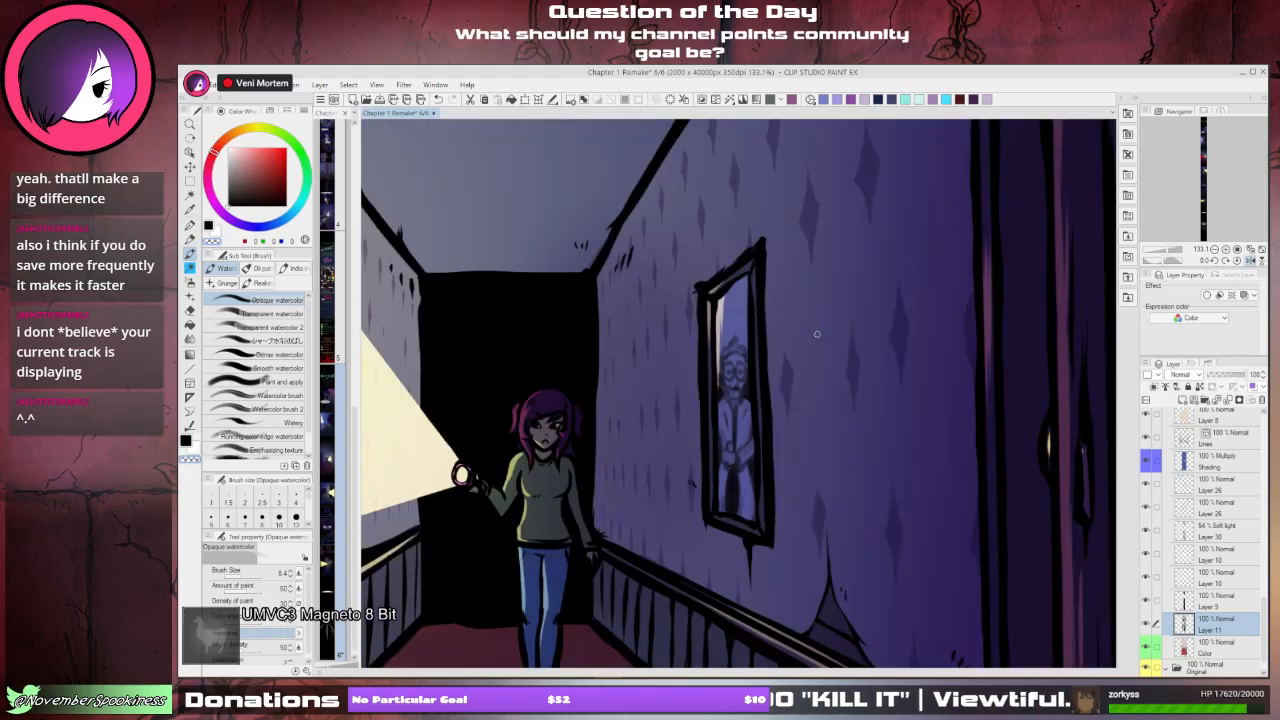
pyautogui.press('h')
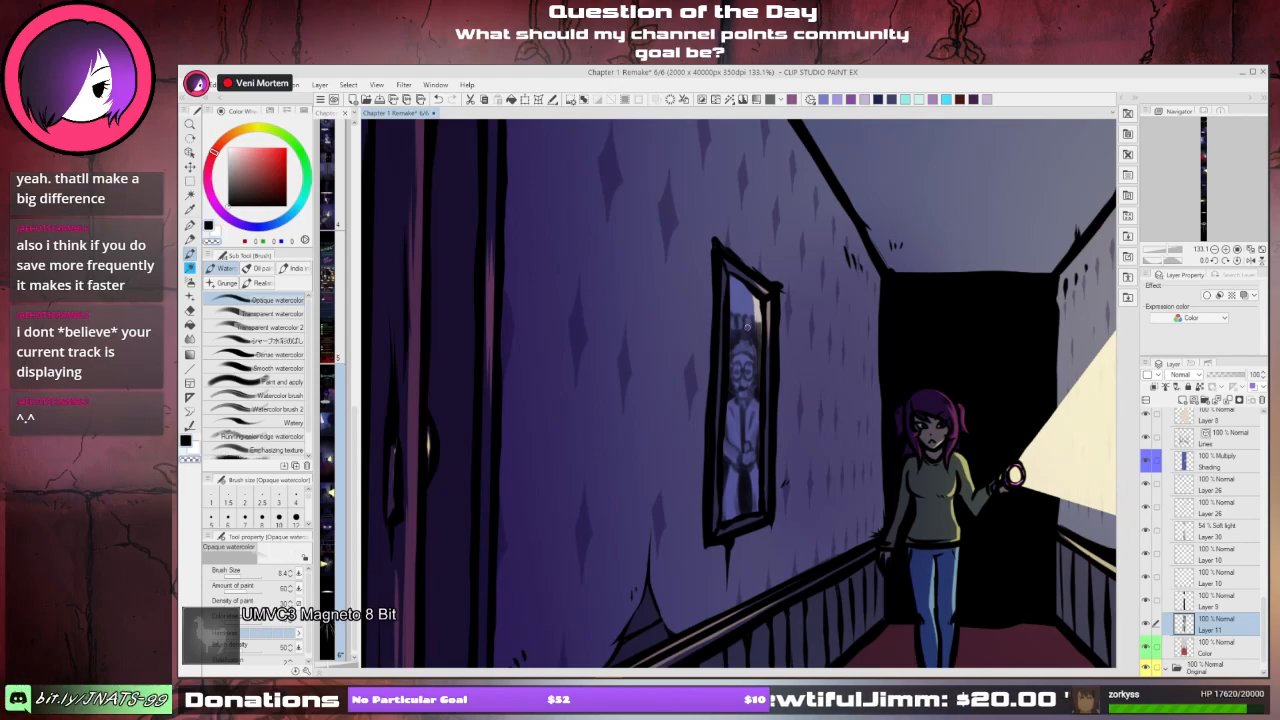
# - Paint a dark backdrop behind and above the framed figure's head, working up toward the frame's top edge
pyautogui.moveTo(745, 317); pyautogui.dragTo(751, 315)
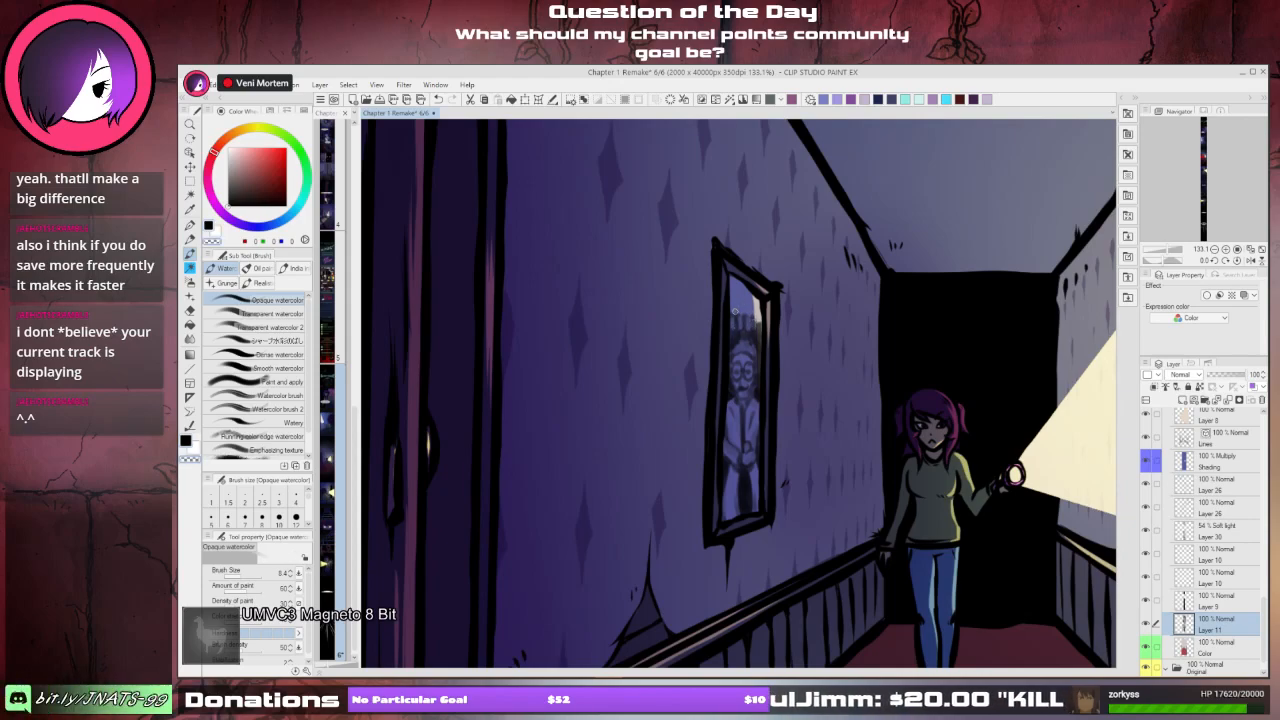
pyautogui.press('c')
pyautogui.moveTo(732, 311)
pyautogui.mouseDown()
pyautogui.moveTo(759, 317)
pyautogui.moveTo(761, 334)
pyautogui.moveTo(757, 312)
pyautogui.moveTo(733, 306)
pyautogui.moveTo(732, 281)
pyautogui.mouseUp()
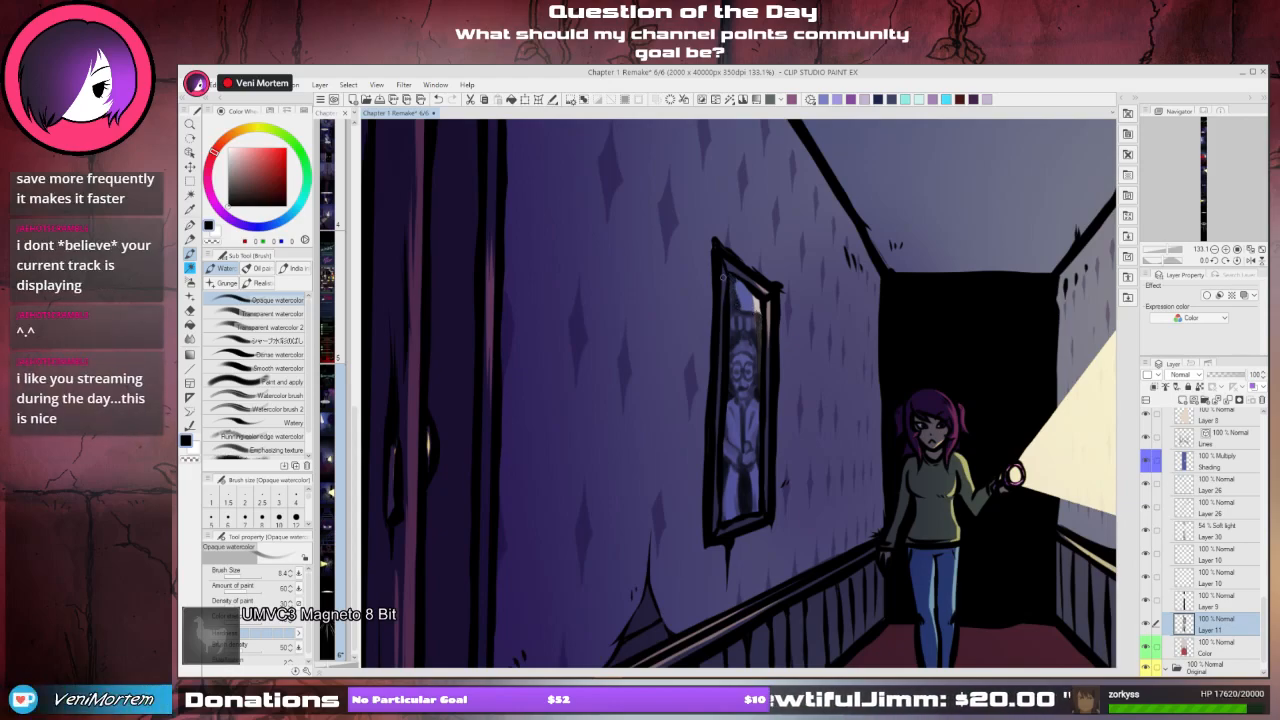
pyautogui.moveTo(734, 282); pyautogui.dragTo(731, 278)
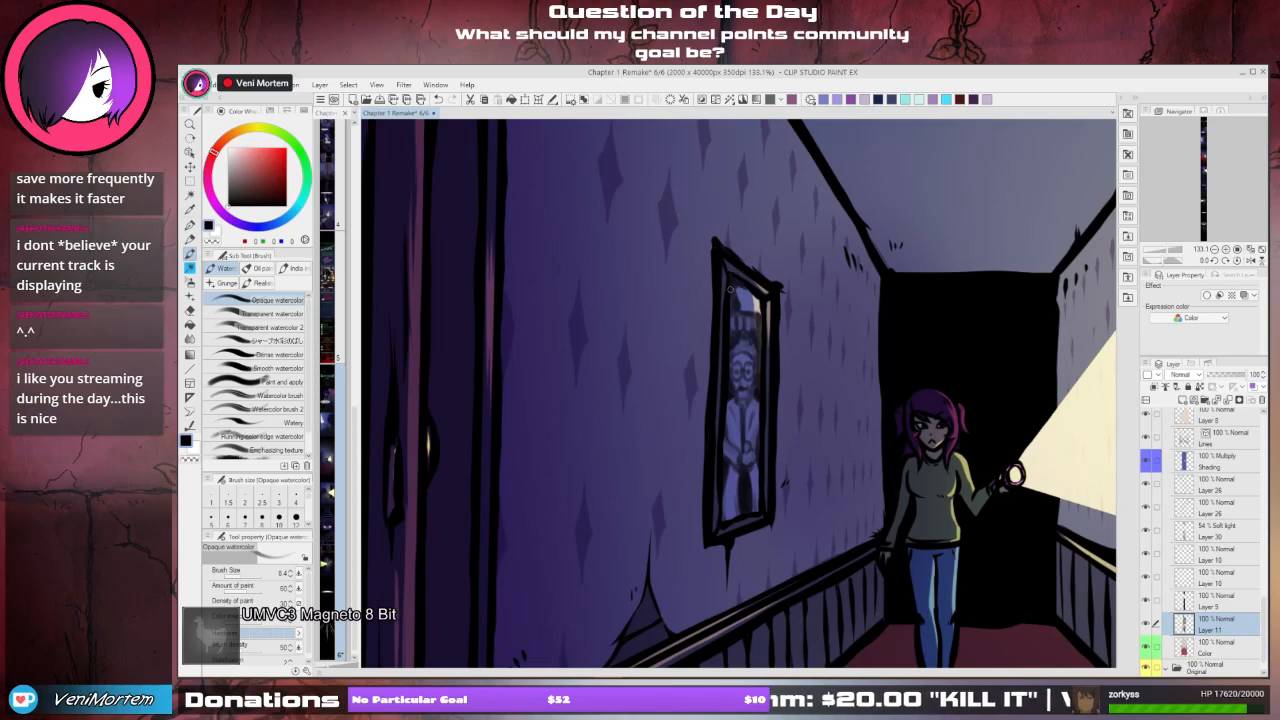
pyautogui.moveTo(730, 289); pyautogui.dragTo(730, 274)
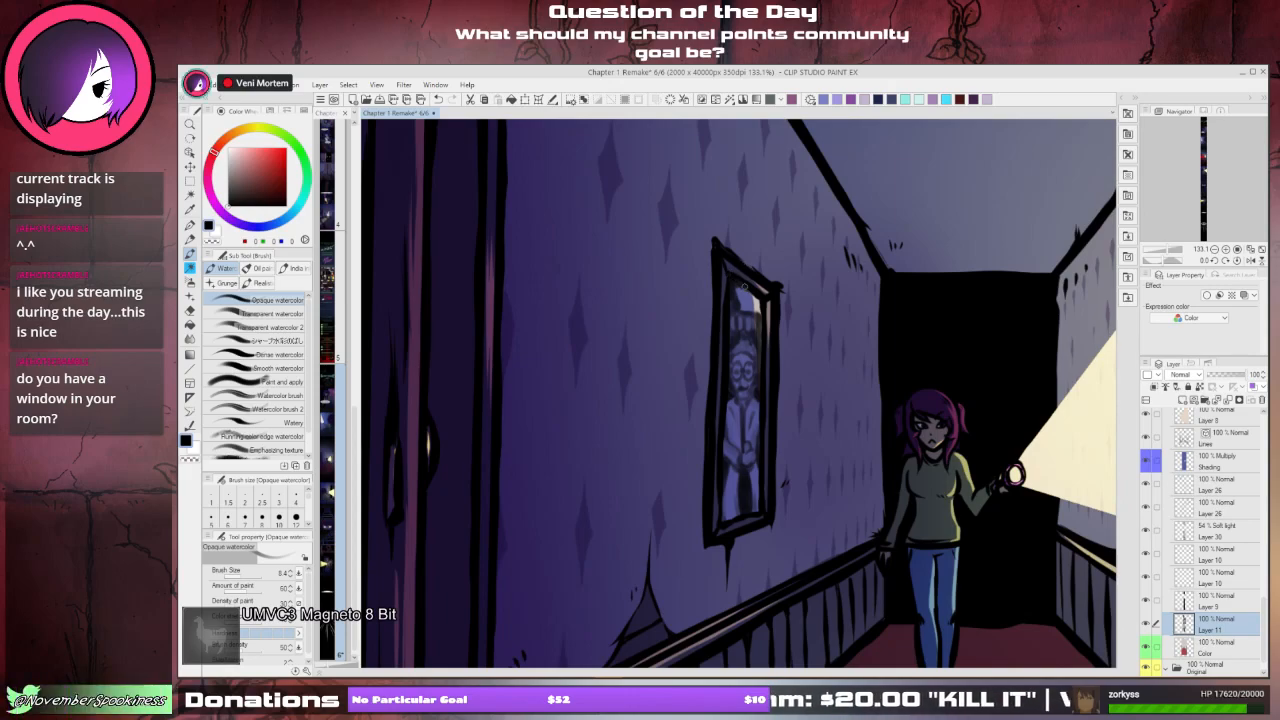
pyautogui.moveTo(744, 286)
pyautogui.mouseDown()
pyautogui.moveTo(759, 306)
pyautogui.moveTo(756, 284)
pyautogui.mouseUp()
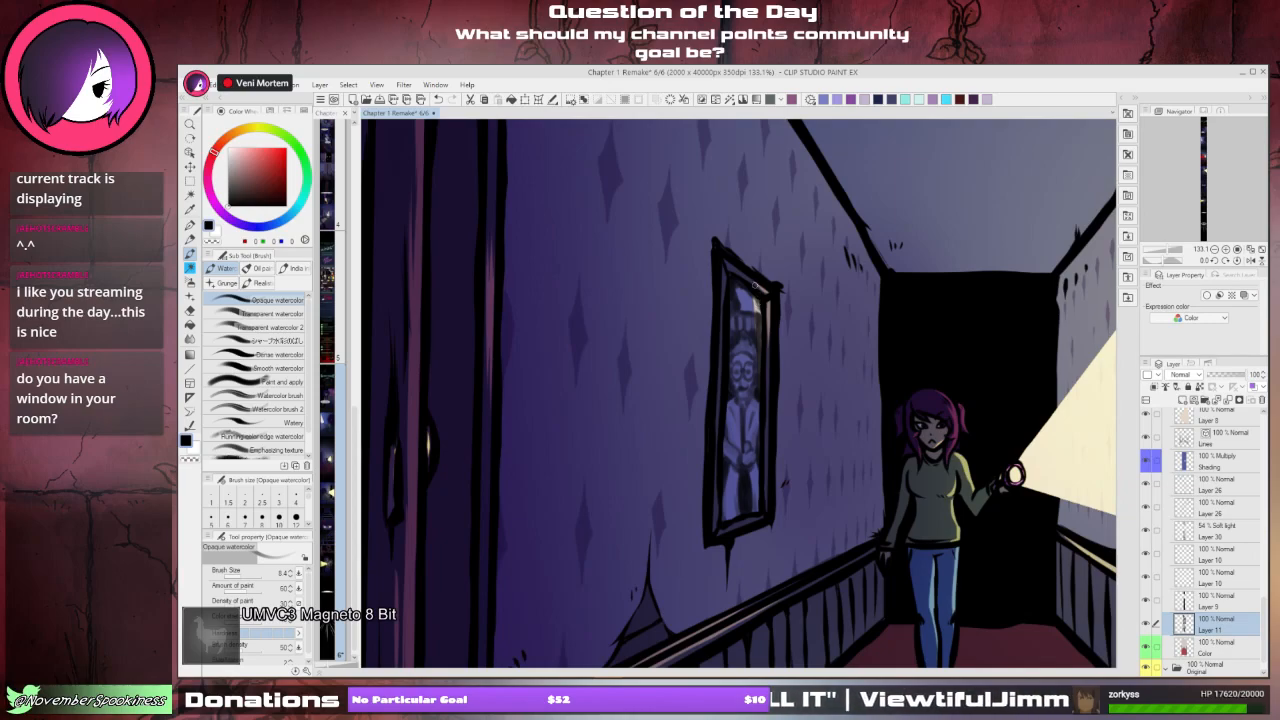
# - Fill the remaining light area at the top of the frame with dark strokes, reaching into the upper corners
pyautogui.press('-')
pyautogui.press('-')
pyautogui.press('-')
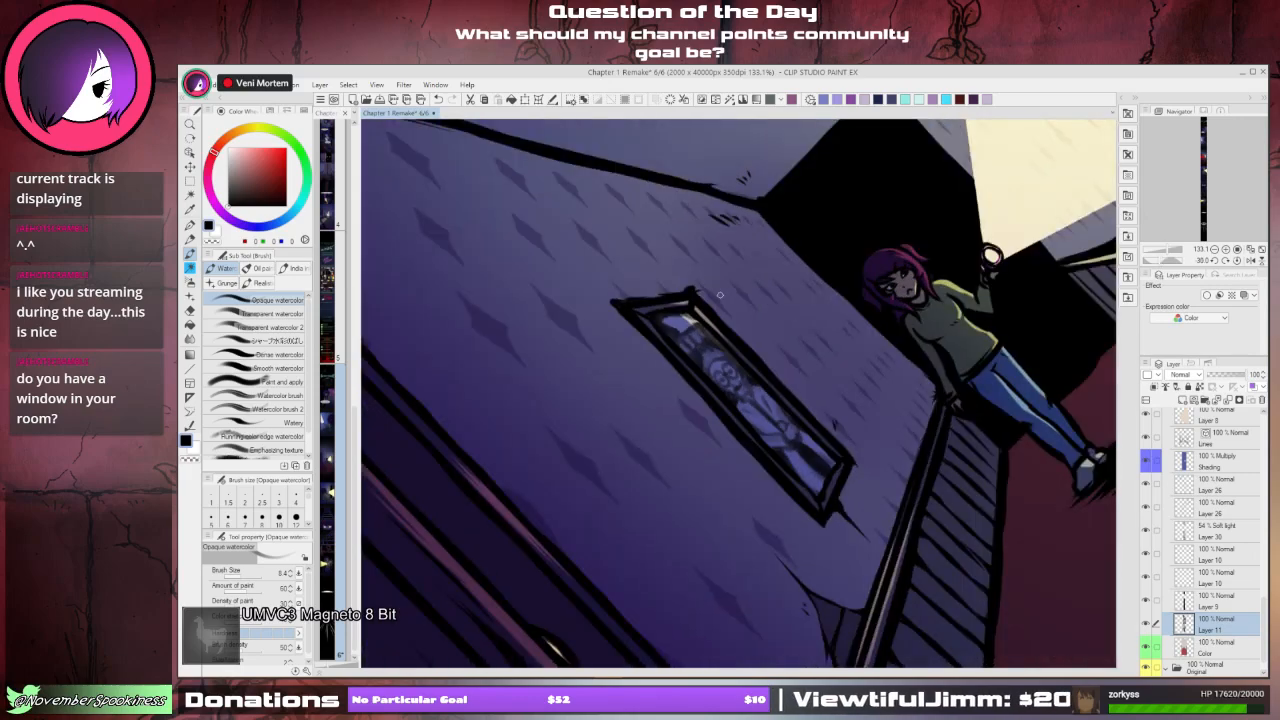
pyautogui.press('-')
pyautogui.press('-')
pyautogui.press('-')
pyautogui.press('-')
pyautogui.press('-')
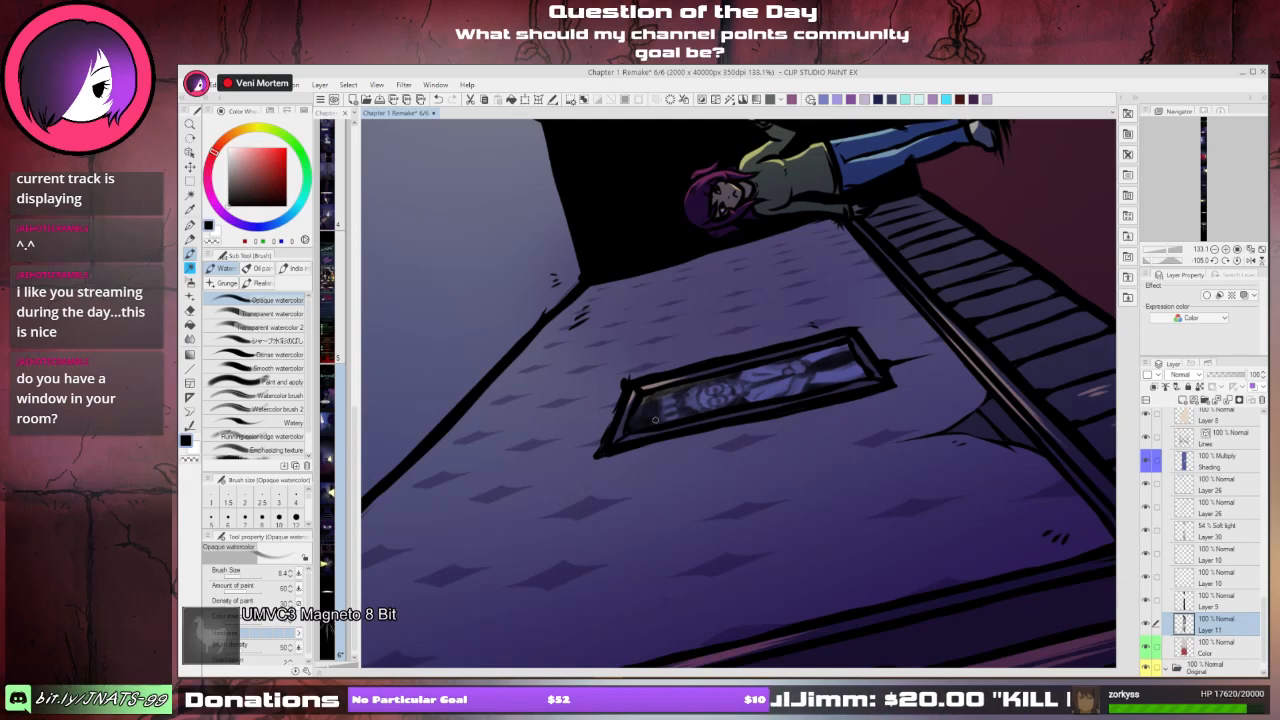
pyautogui.moveTo(690, 346); pyautogui.dragTo(777, 254)
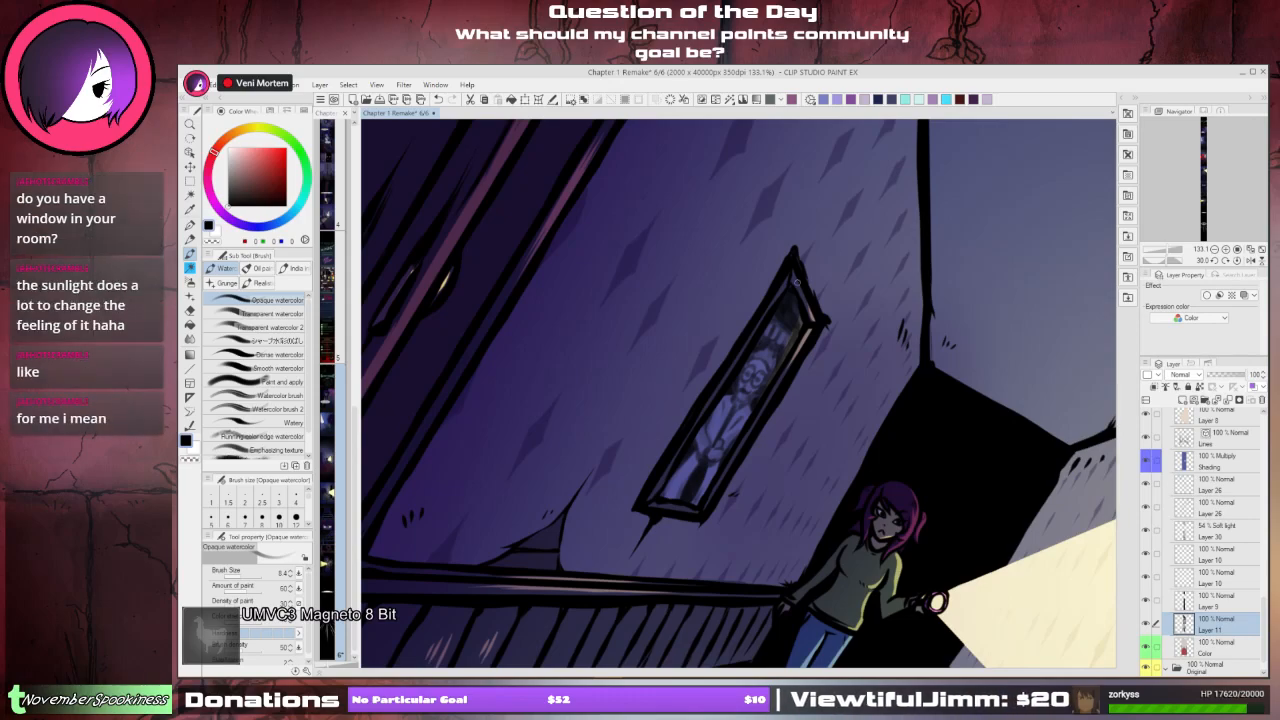
# - Touch up the dark backdrop around the framed figure's head and along the frame's inner edges with dark and transparent strokes
pyautogui.press('-')
pyautogui.press('-')
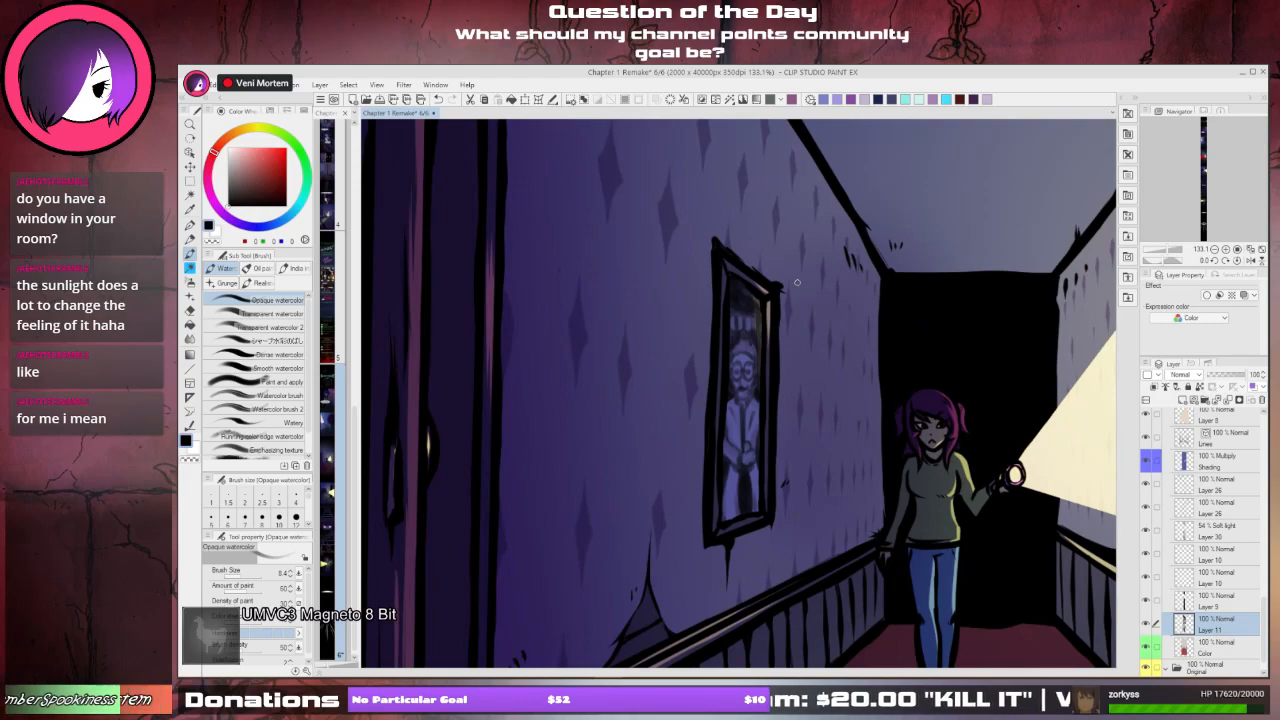
pyautogui.press('-')
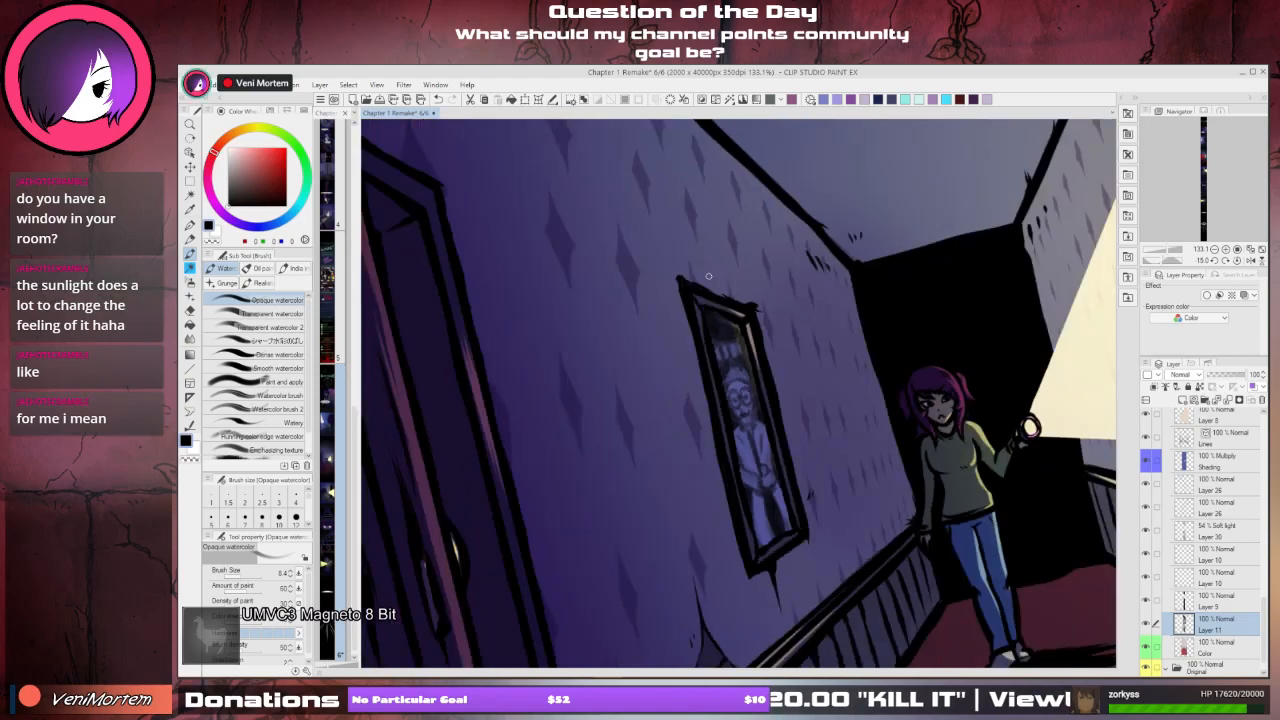
pyautogui.press('^')
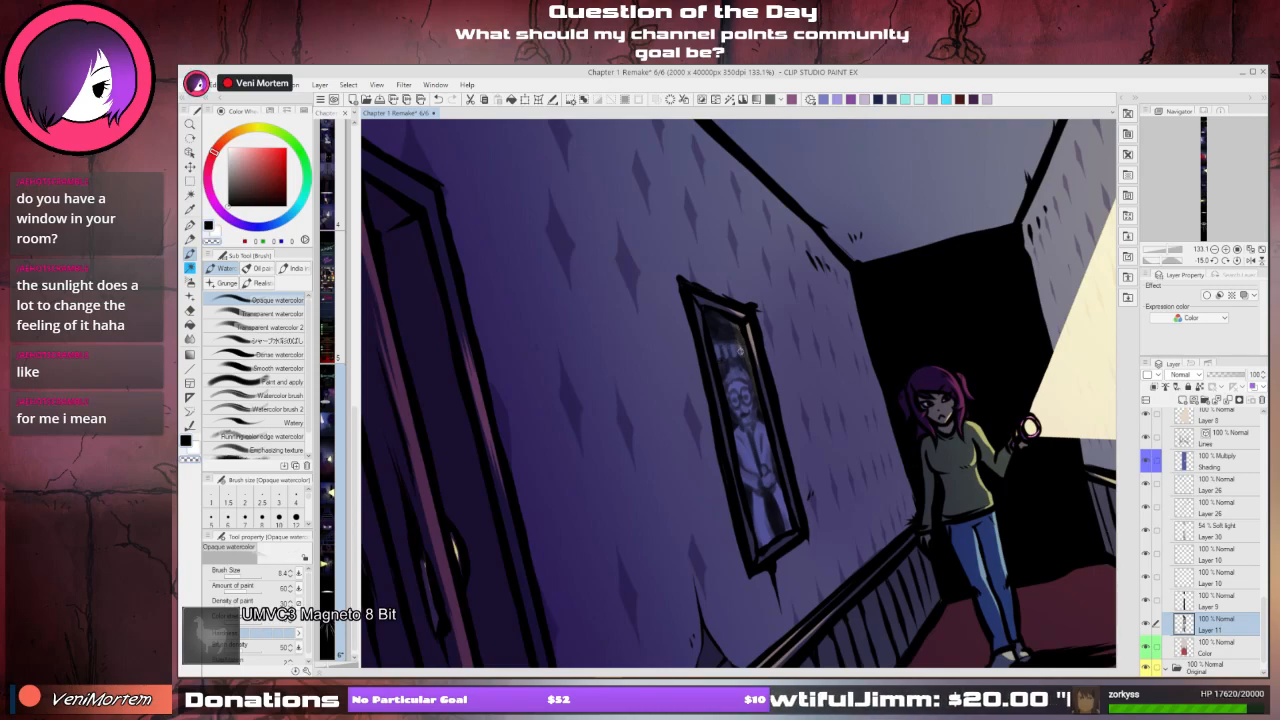
pyautogui.press('-')
pyautogui.press('-')
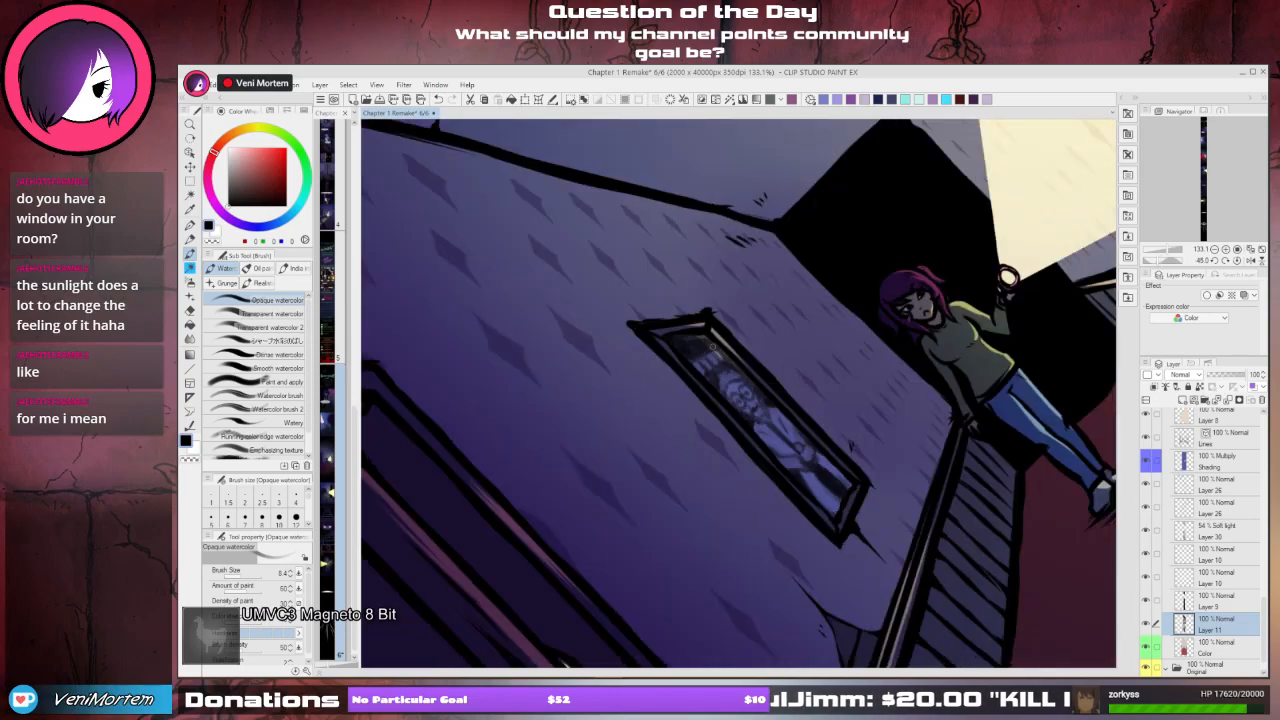
pyautogui.press('^')
pyautogui.press('^')
pyautogui.press('^')
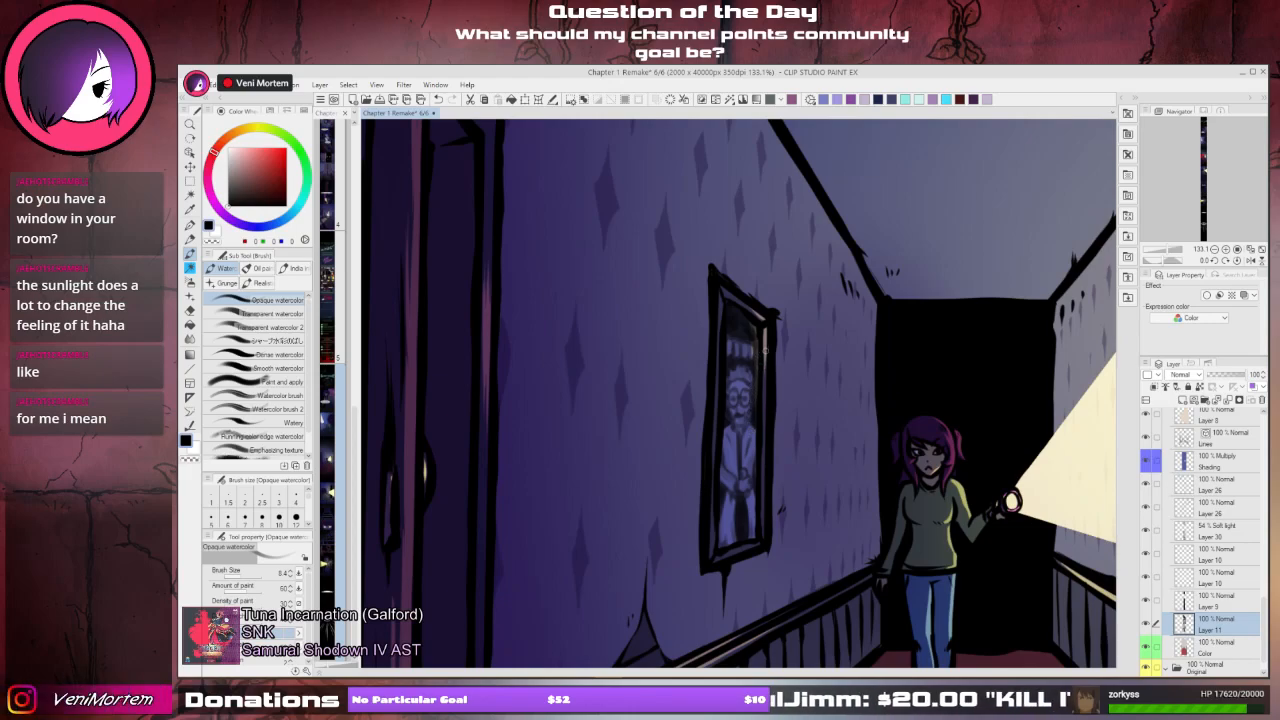
# - Review the whole hallway panel with the finished framed figure, from the ceiling down to the floor
pyautogui.scroll(-6, 765, 350)
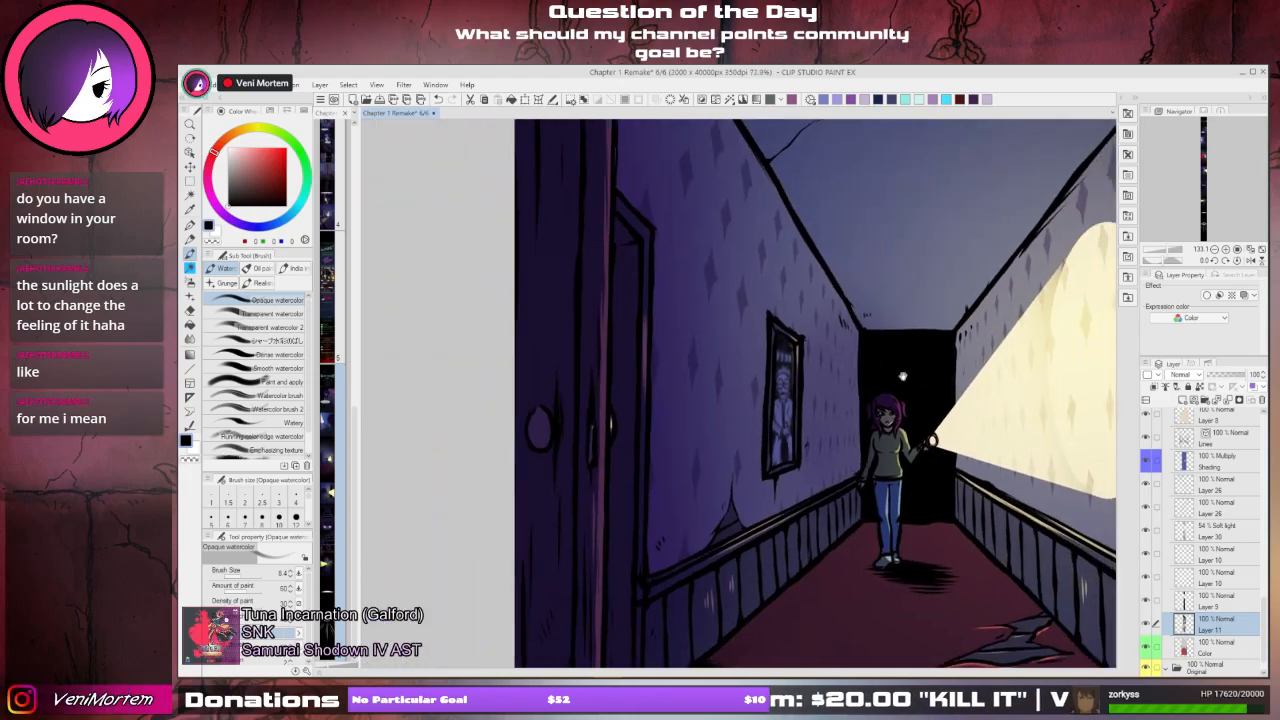
pyautogui.scroll(-3, 903, 376)
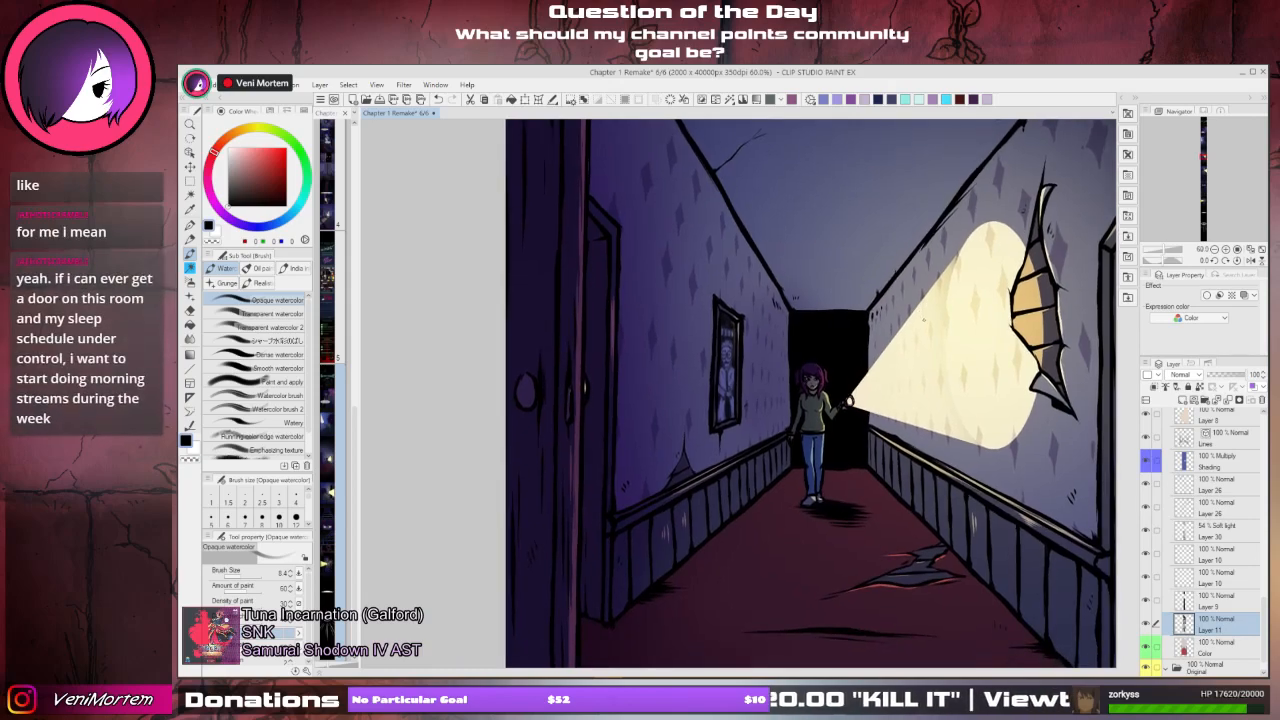
pyautogui.moveTo(929, 323); pyautogui.dragTo(917, 327)
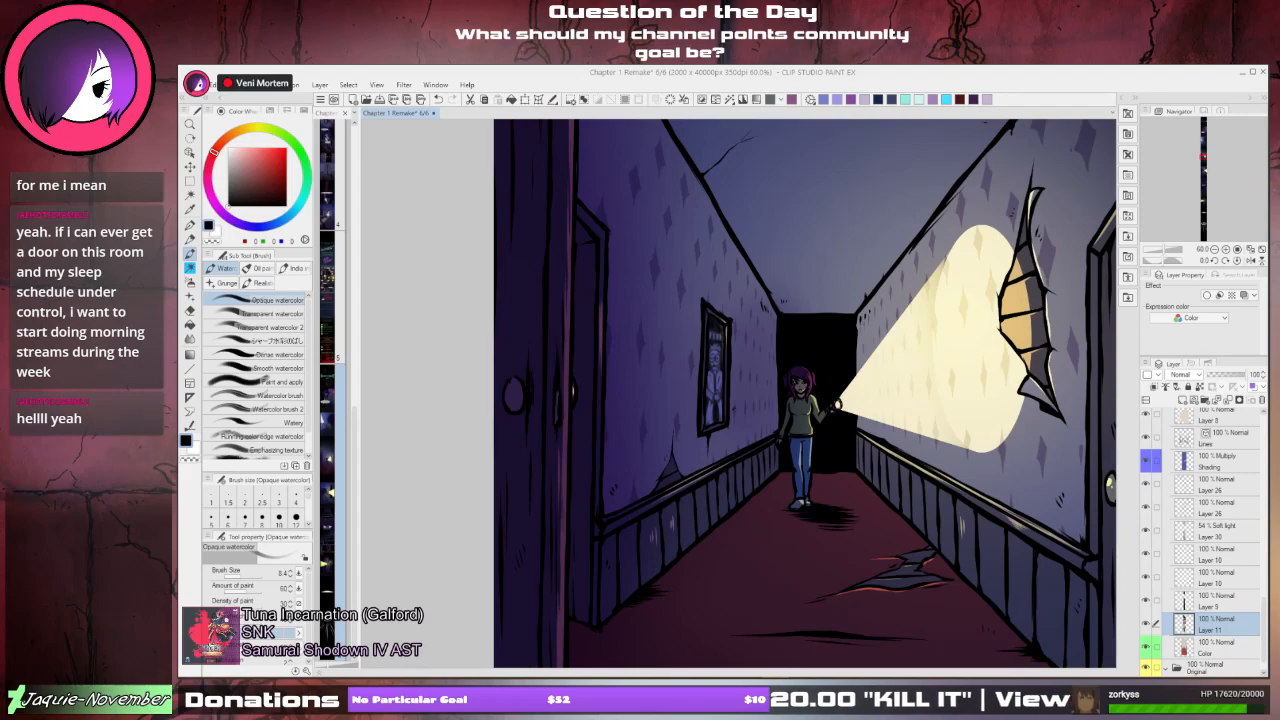
pyautogui.click(816, 86)
pyautogui.moveTo(787, 245)
pyautogui.mouseDown()
pyautogui.moveTo(781, 287)
pyautogui.moveTo(718, 336)
pyautogui.mouseUp()
pyautogui.scroll(-2, 781, 287)
pyautogui.scroll(-3, 718, 336)
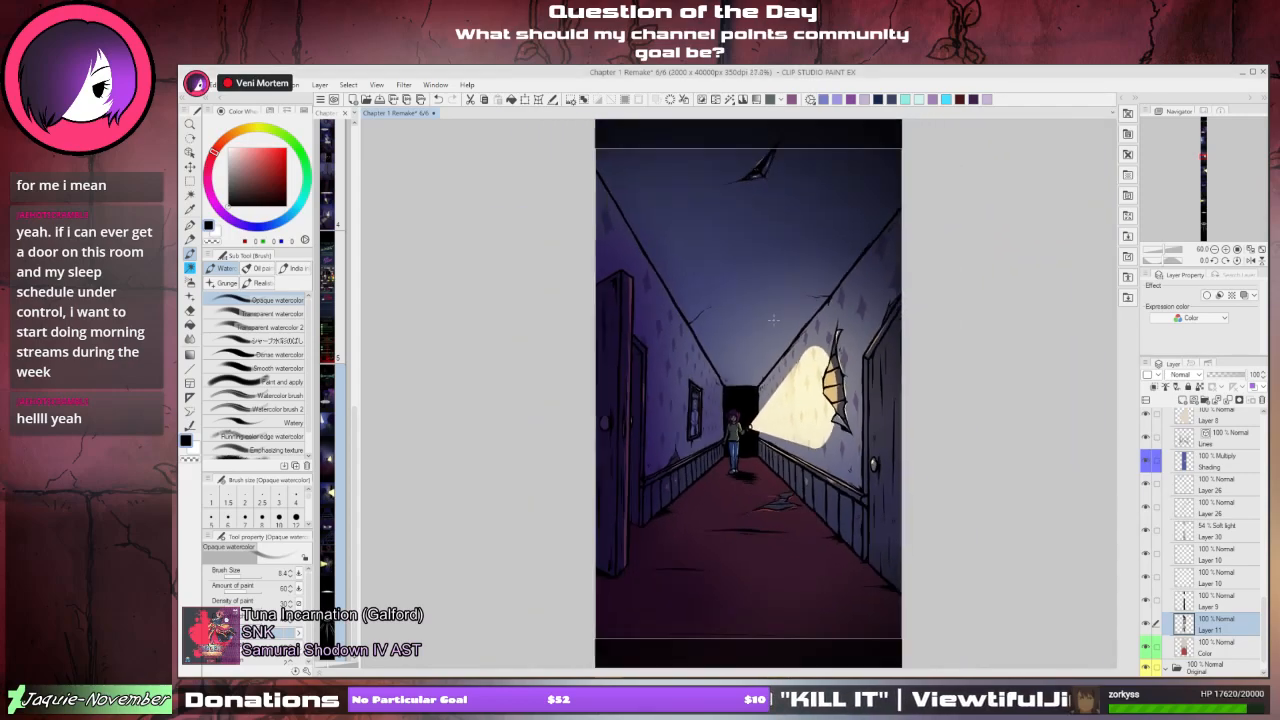
pyautogui.moveTo(816, 274); pyautogui.dragTo(801, 402)
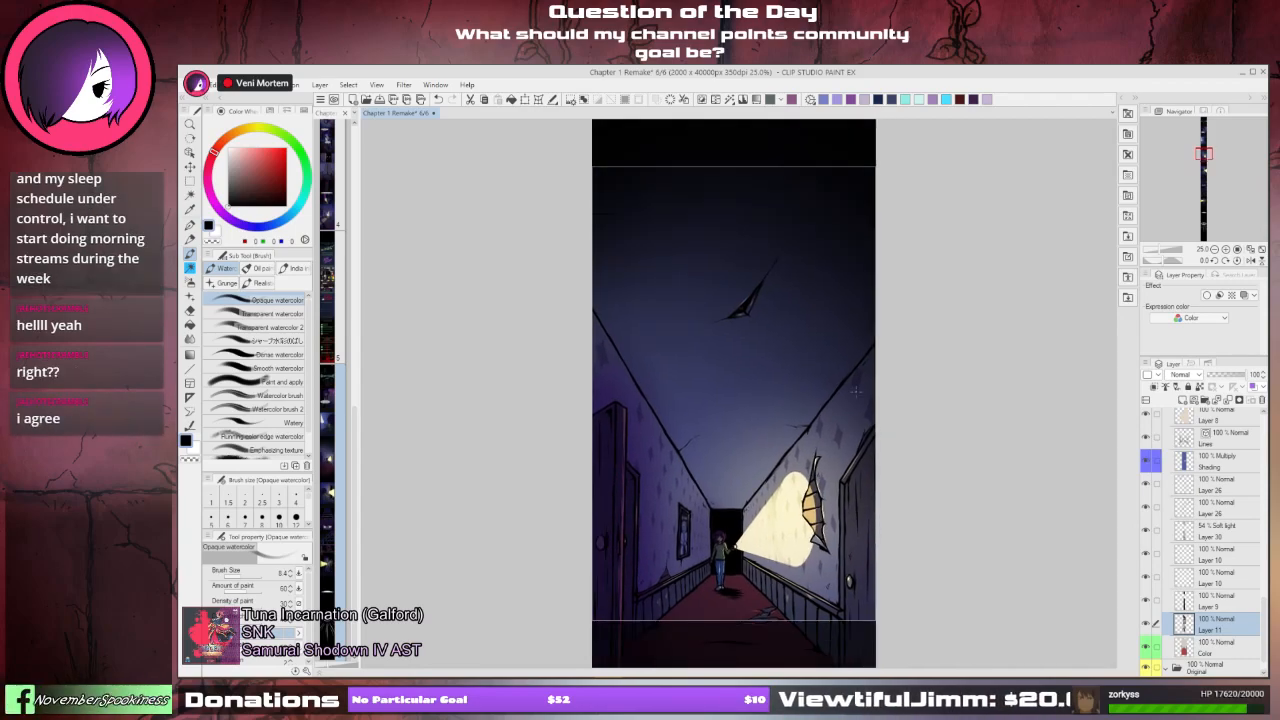
# - Activate the layer holding the "Huh... looks like they cleared out..." balloon and switch to the Text tool
pyautogui.click(1205, 155)
pyautogui.moveTo(1205, 153); pyautogui.dragTo(1203, 130)
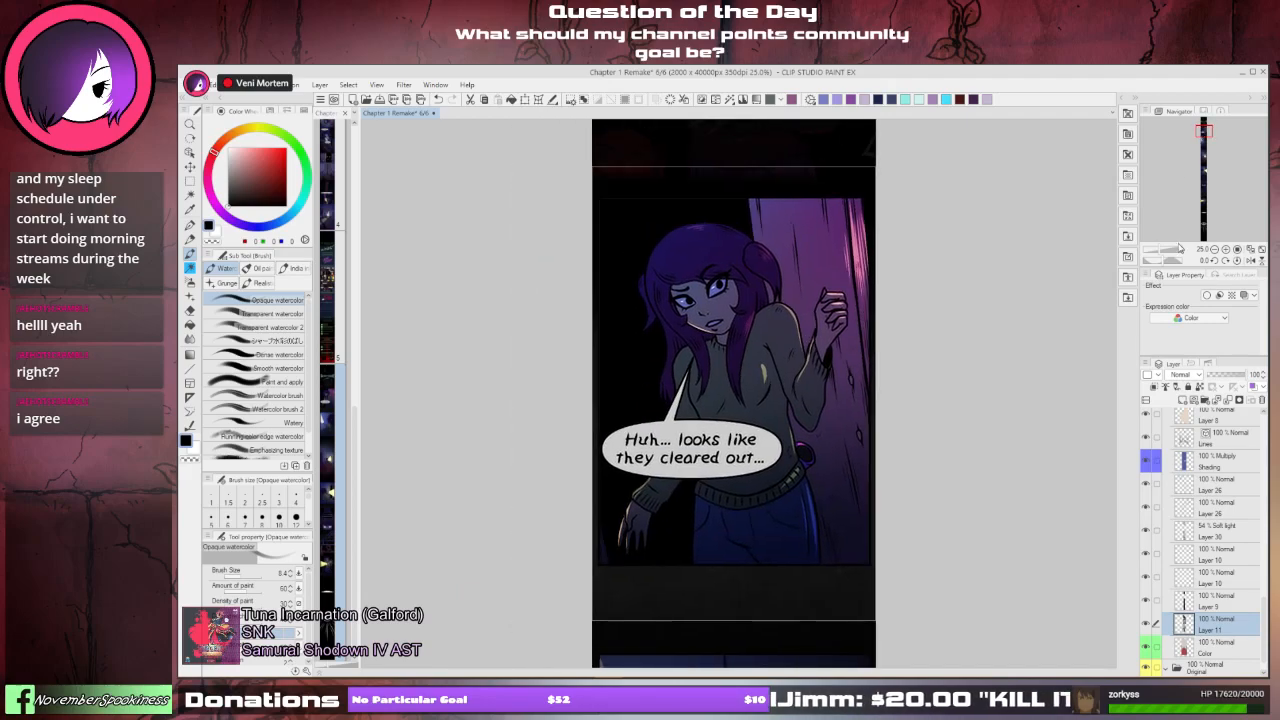
pyautogui.moveTo(1260, 608); pyautogui.dragTo(1264, 448)
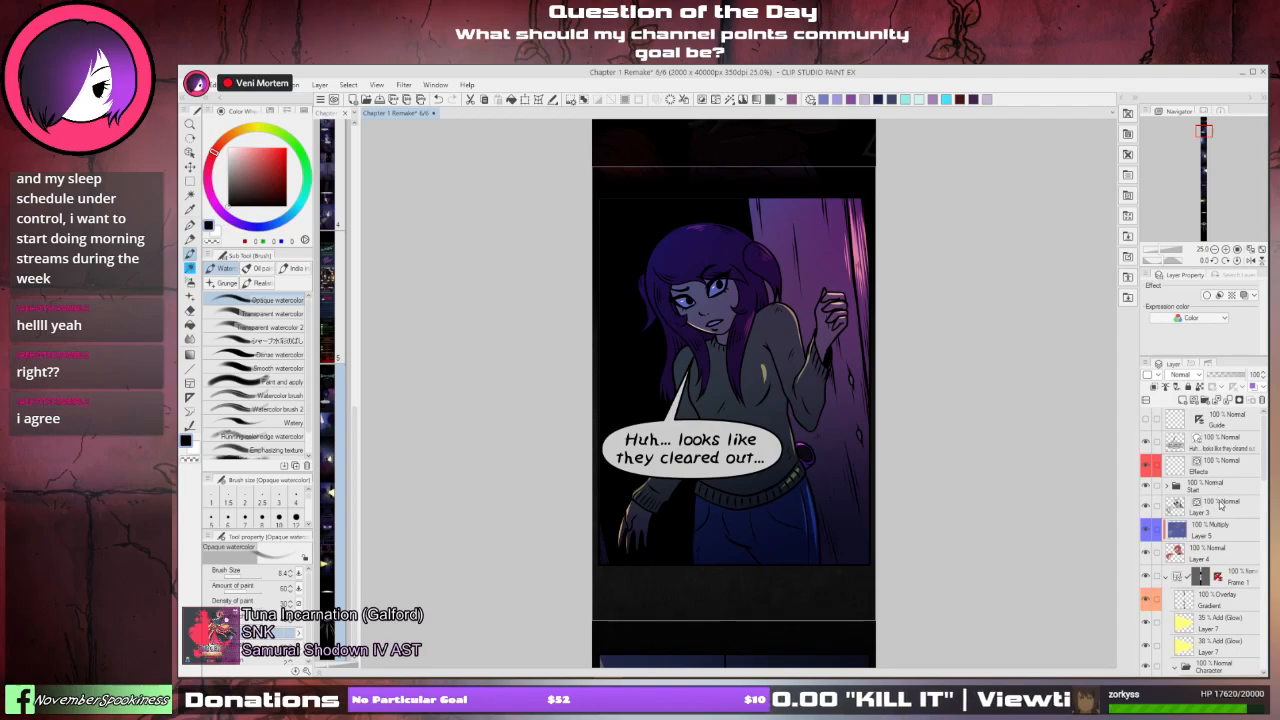
pyautogui.click(1228, 448)
pyautogui.moveTo(755, 289); pyautogui.dragTo(765, 257)
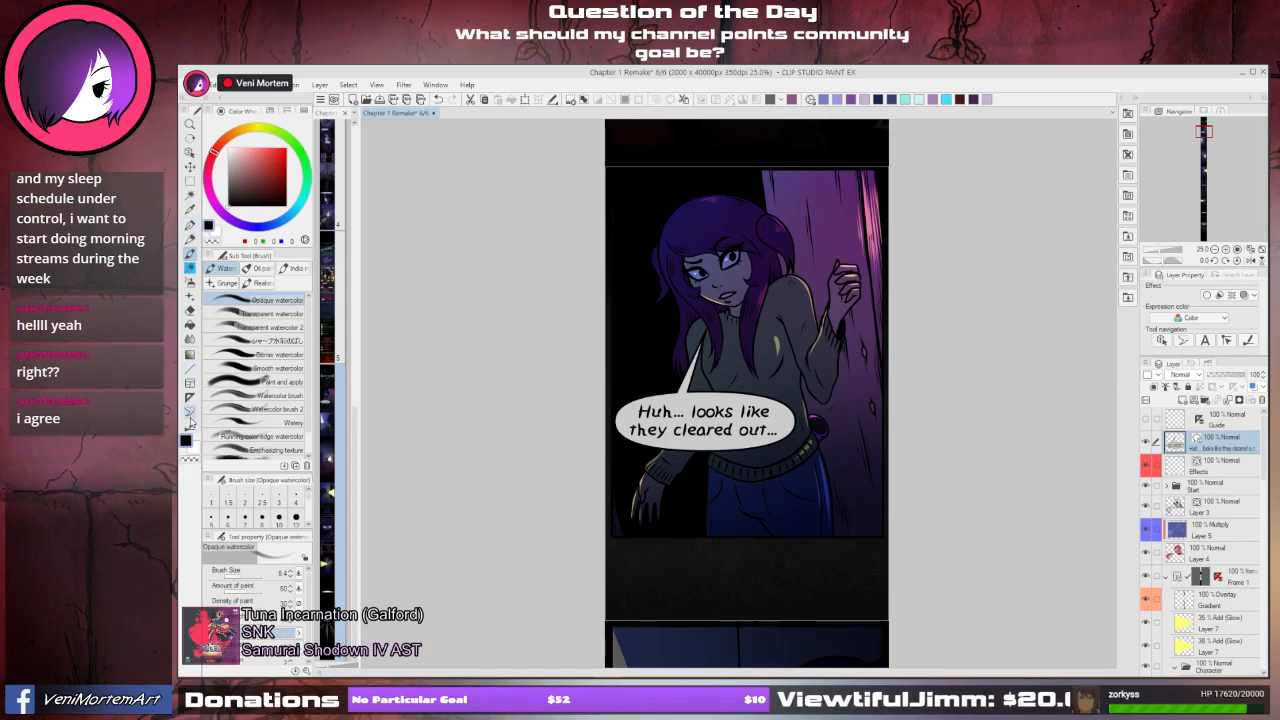
pyautogui.click(190, 413)
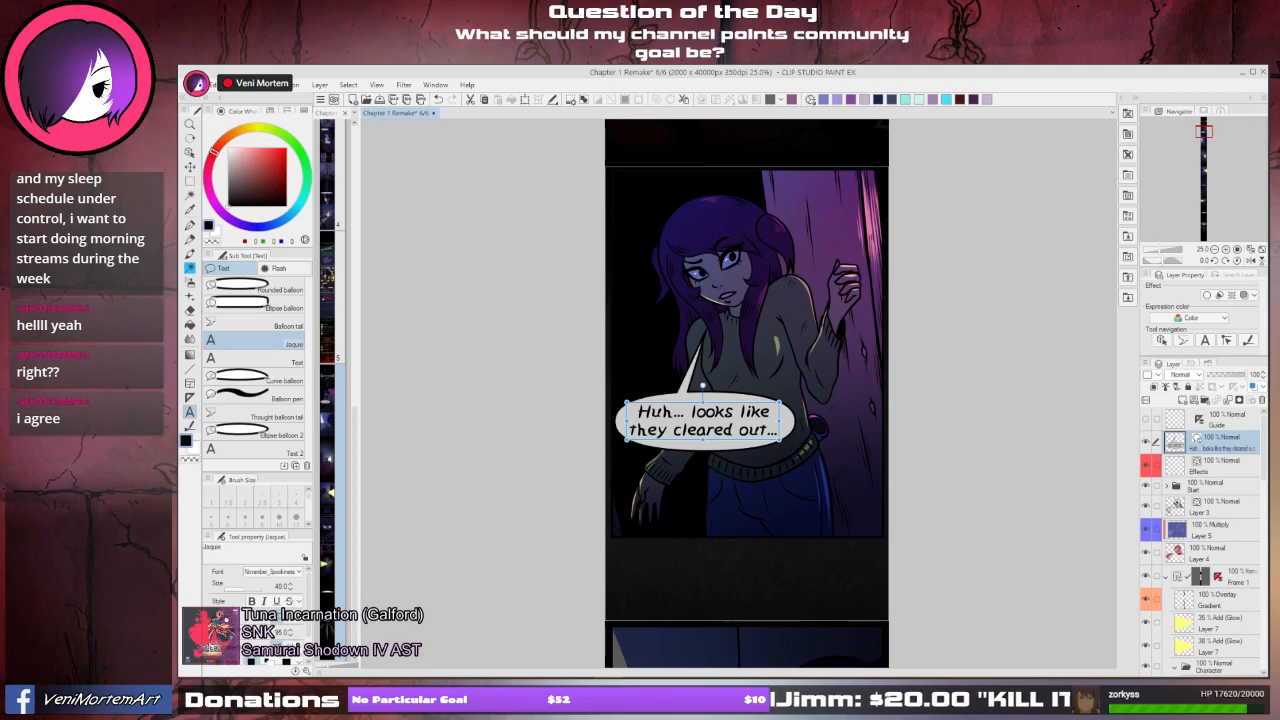
# - Examine the flashlight, hallway and boarded doorway panels that follow the lettered balloon
pyautogui.moveTo(800, 369); pyautogui.dragTo(800, 312)
pyautogui.moveTo(785, 431); pyautogui.dragTo(789, 220)
pyautogui.moveTo(786, 345); pyautogui.dragTo(784, 238)
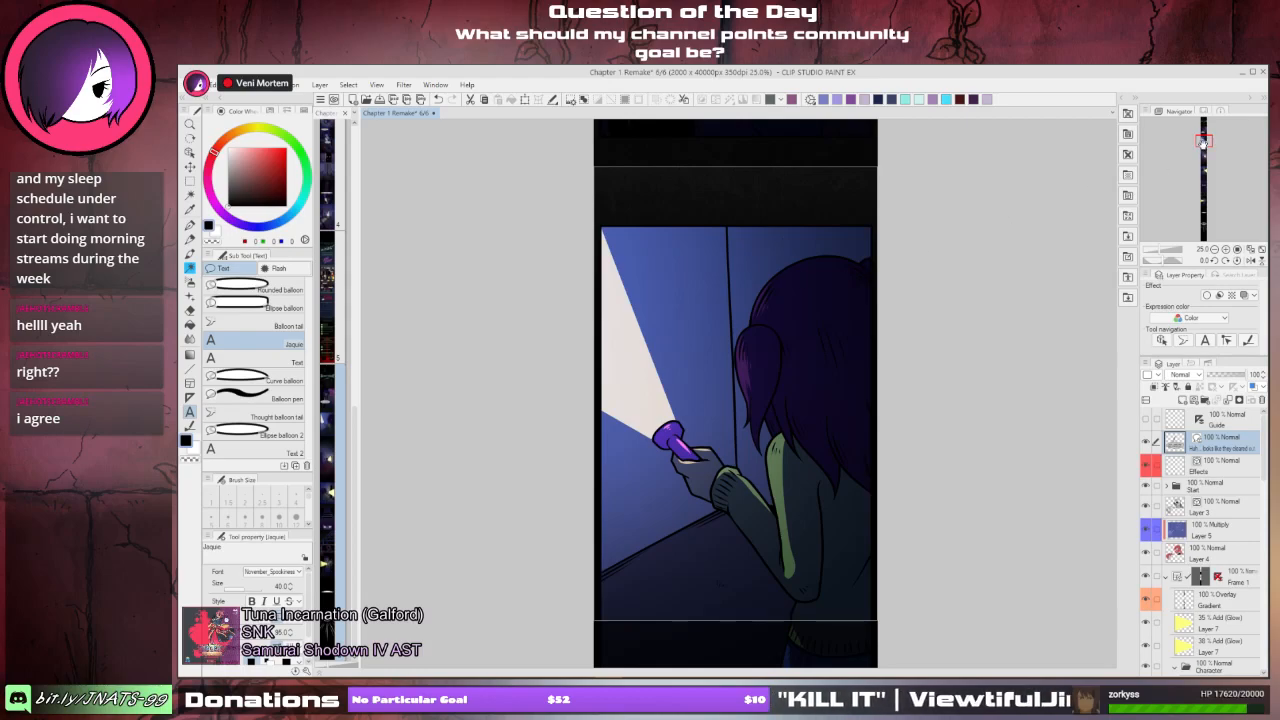
pyautogui.moveTo(1203, 141); pyautogui.dragTo(1204, 154)
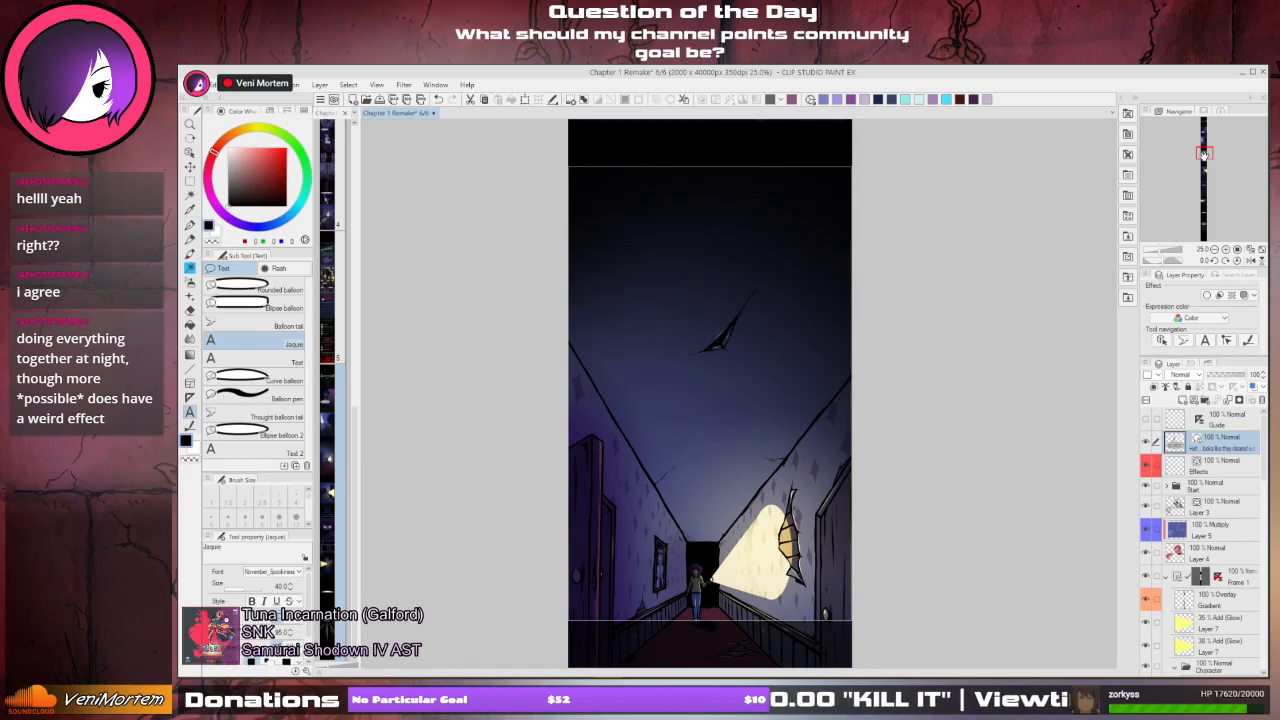
pyautogui.moveTo(1204, 155); pyautogui.dragTo(1204, 143)
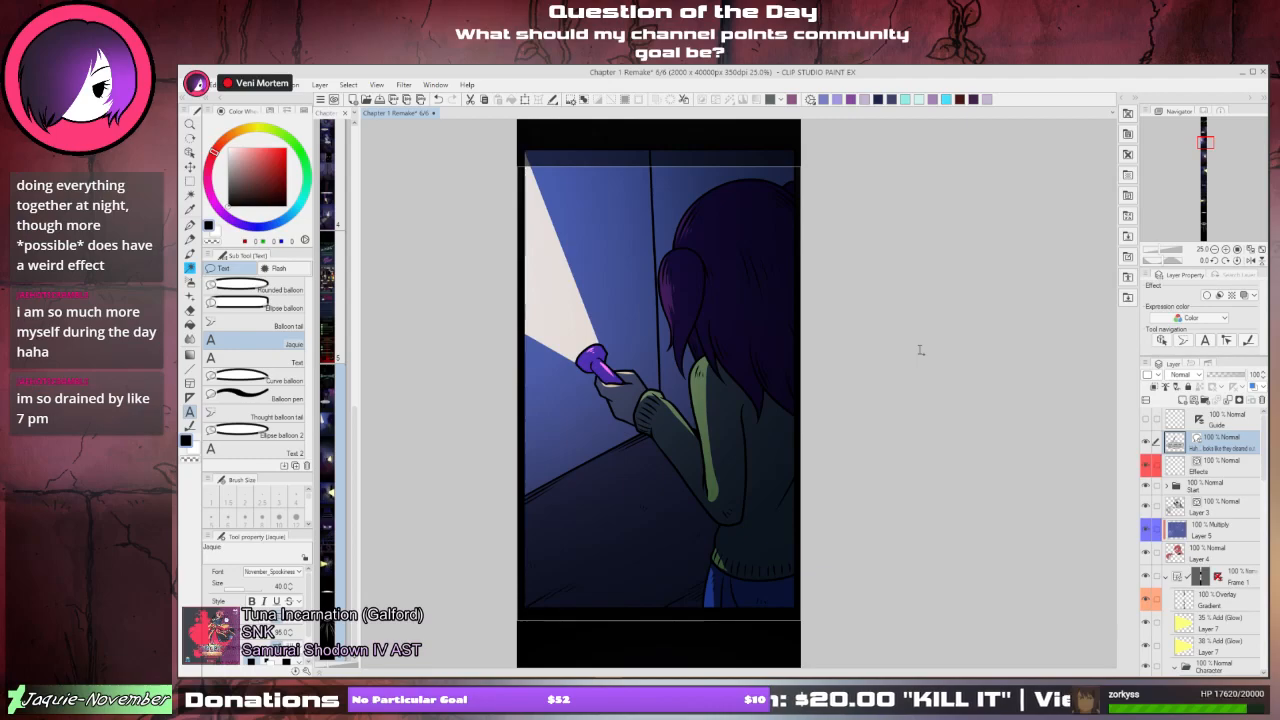
pyautogui.moveTo(683, 356); pyautogui.dragTo(698, 341)
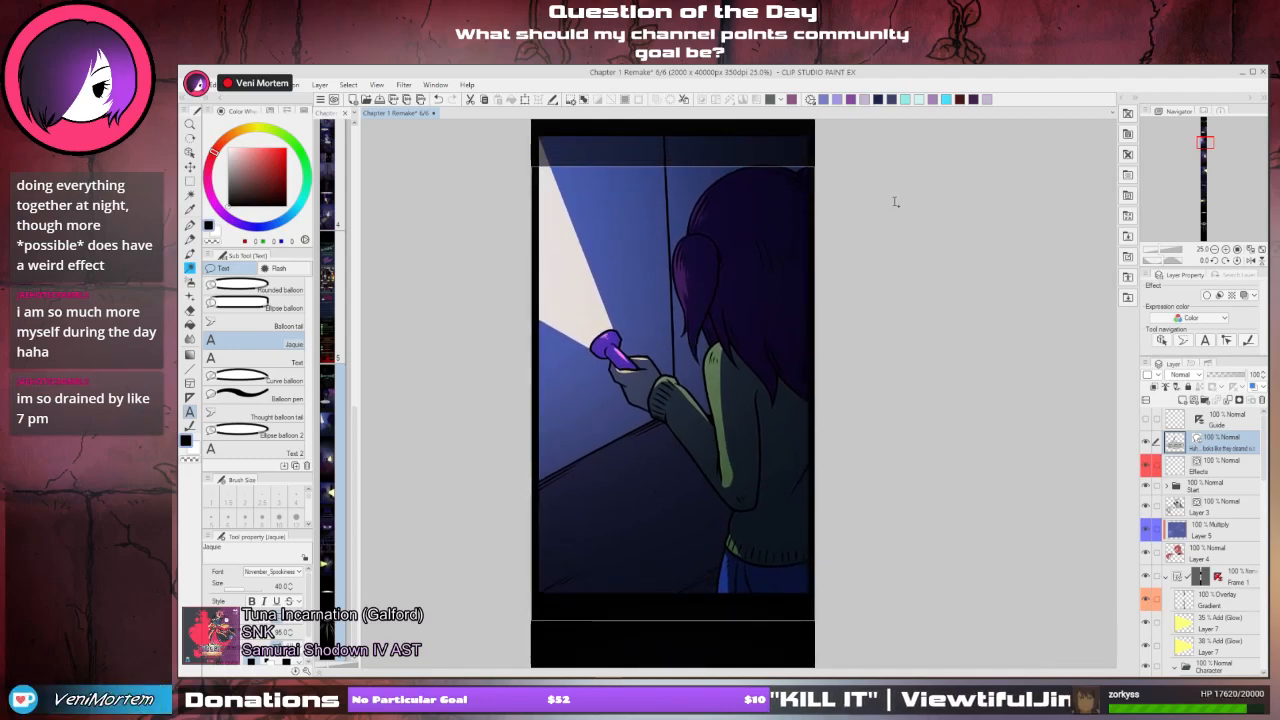
pyautogui.moveTo(889, 203); pyautogui.dragTo(883, 235)
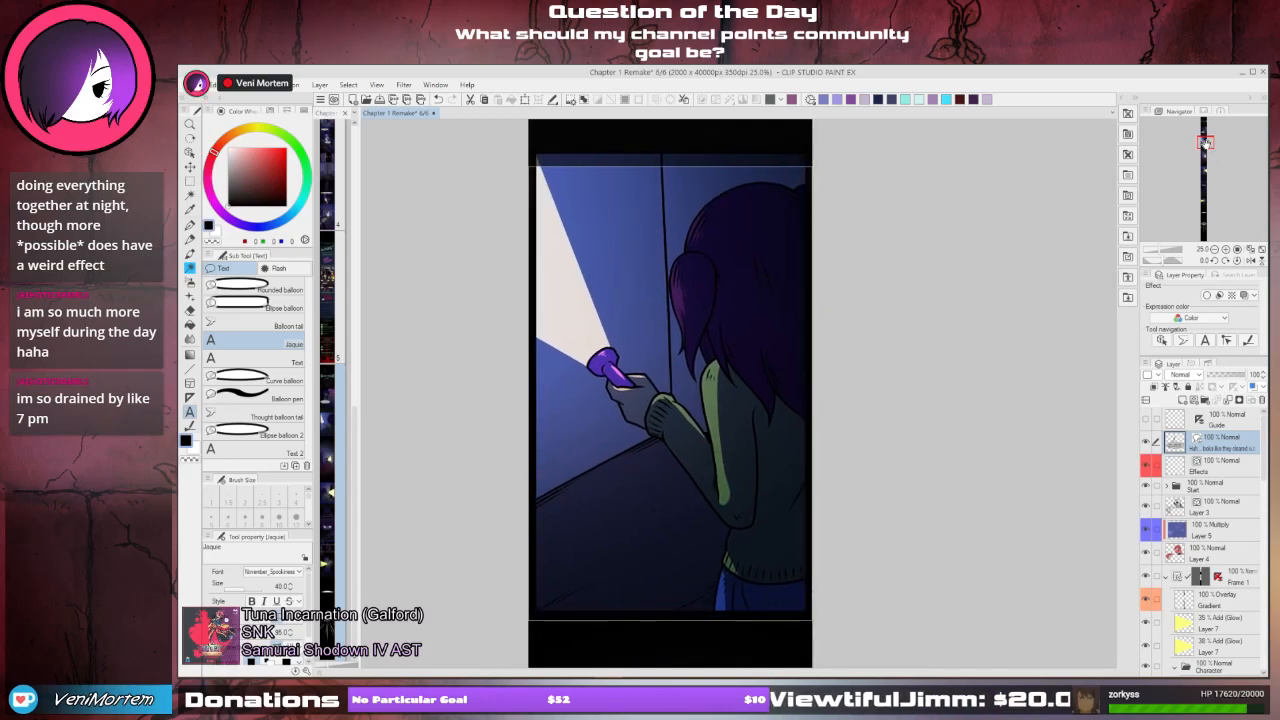
pyautogui.moveTo(1205, 142); pyautogui.dragTo(1204, 172)
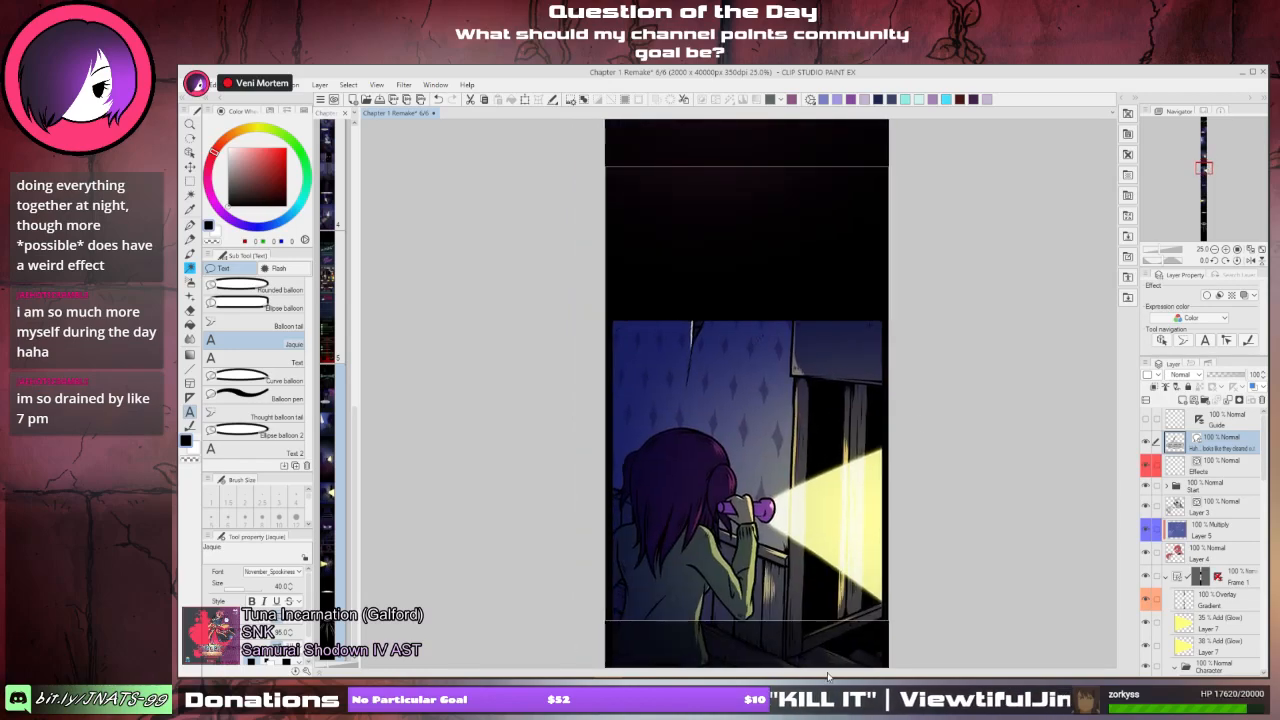
# - Switch to IrfanView to consult the original comic page Page 04.PNG, and put the viewer away
pyautogui.moveTo(798, 671)
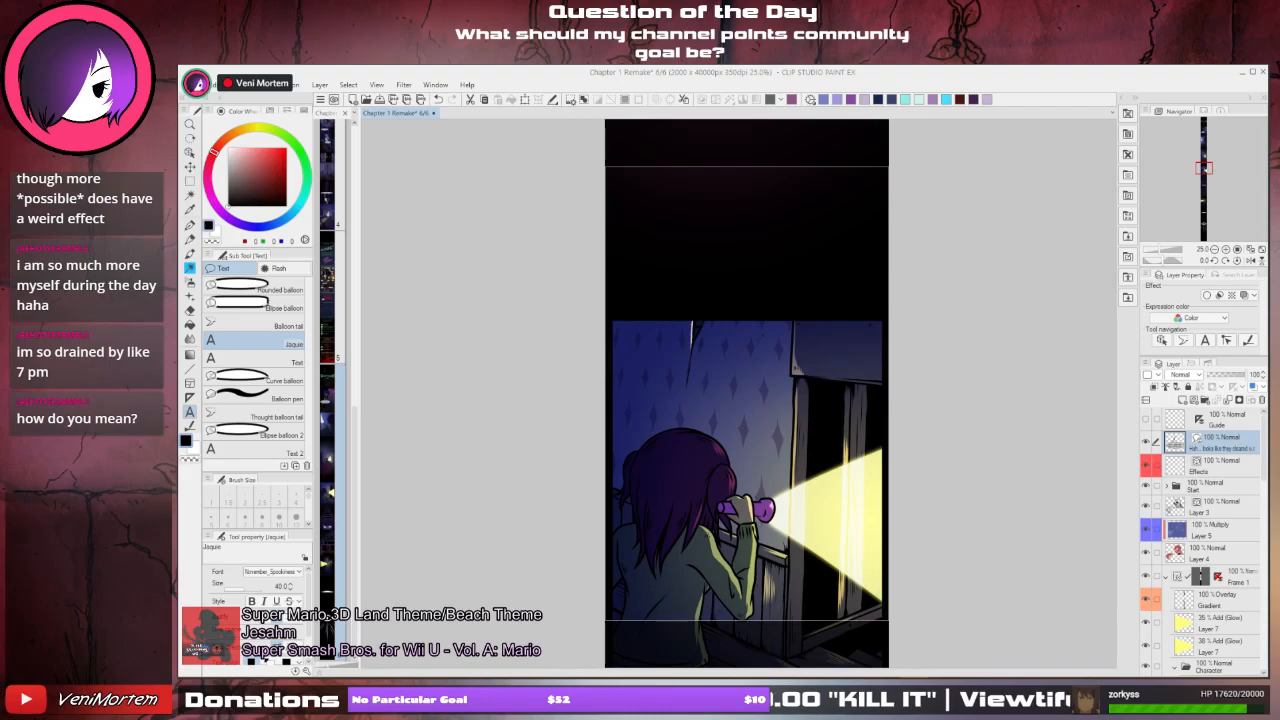
pyautogui.moveTo(553, 676); pyautogui.dragTo(627, 158)
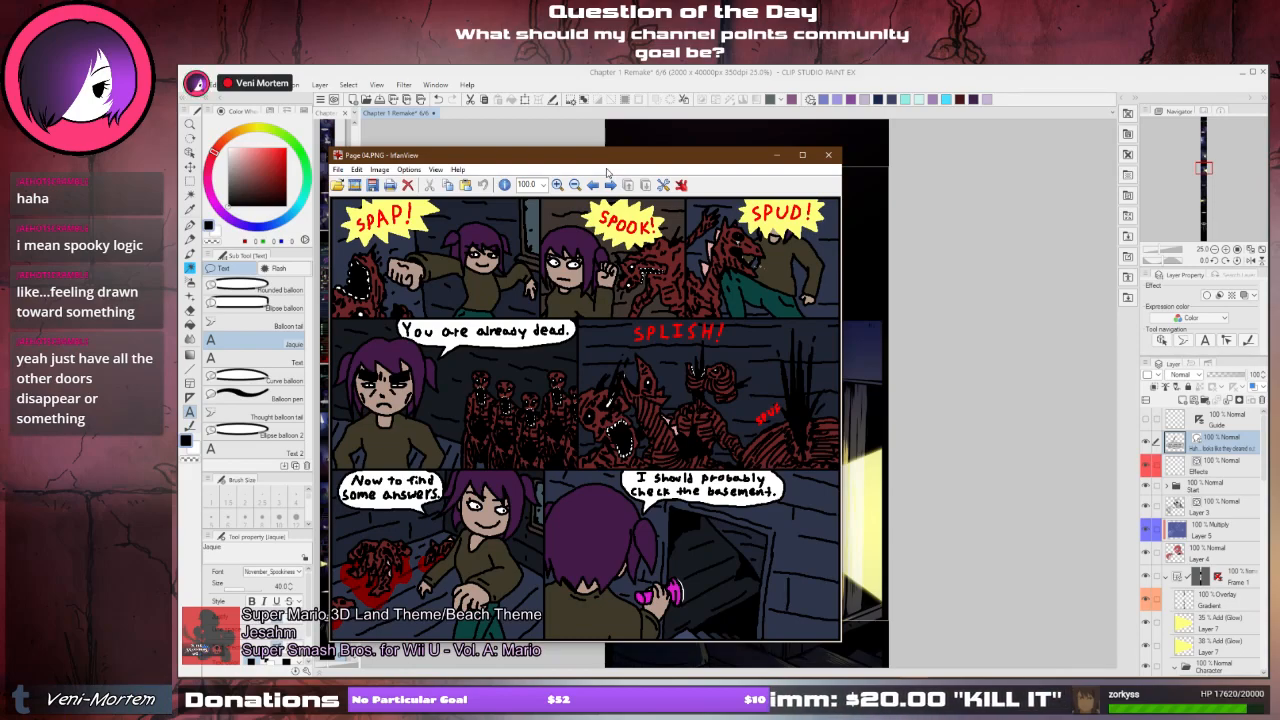
pyautogui.click(776, 155)
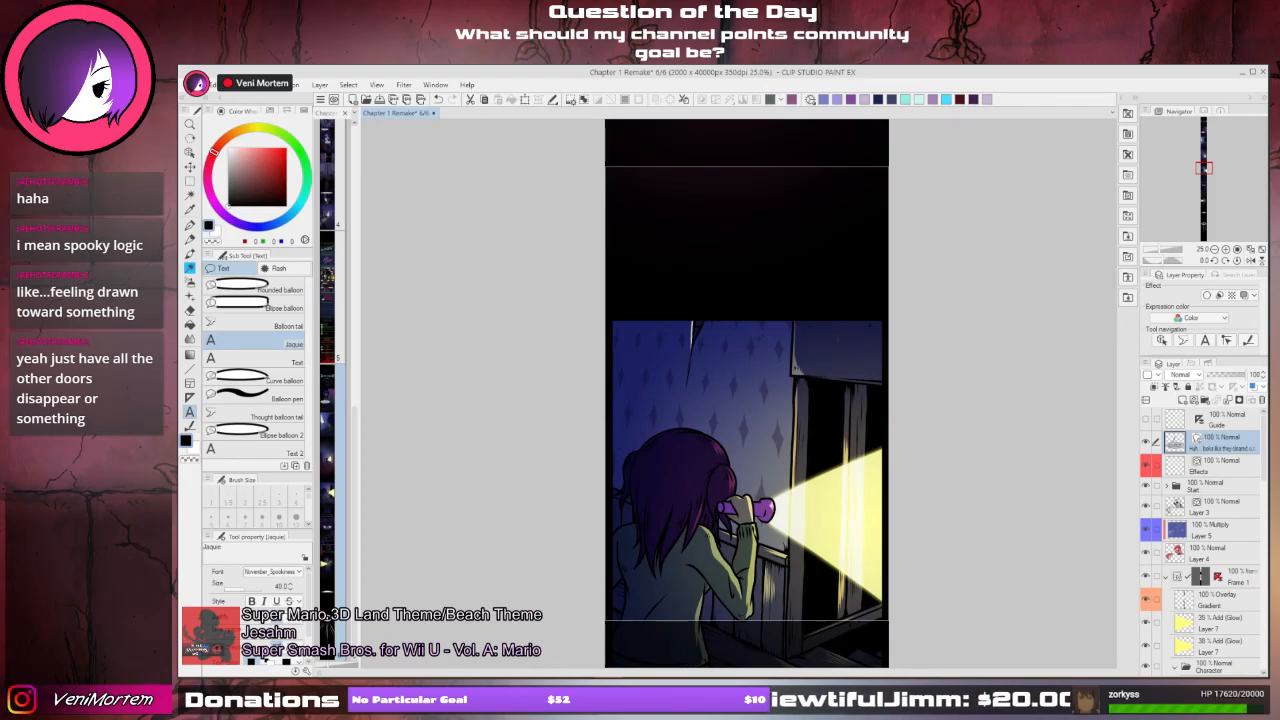
# - Read back through the panels from the boarded doorway up to the lettered balloon above the flashlight panel
pyautogui.scroll(-2, 747, 393)
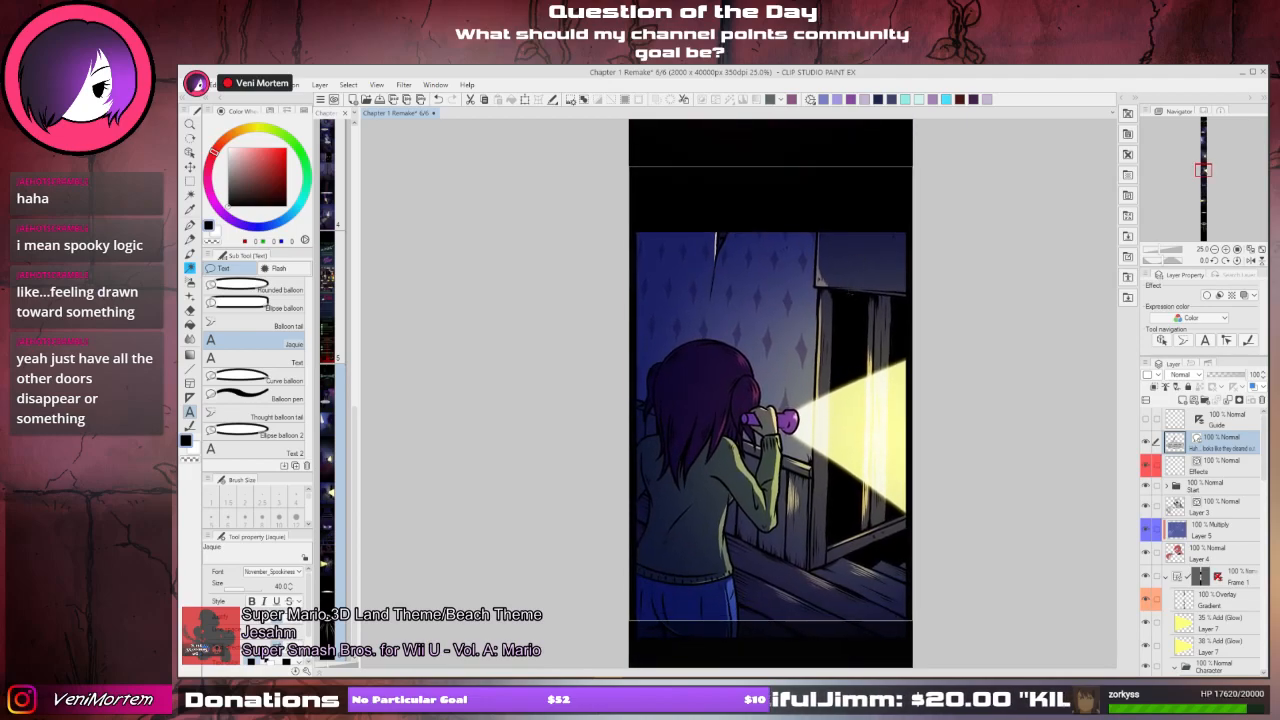
pyautogui.scroll(-2, 747, 393)
pyautogui.moveTo(788, 332); pyautogui.dragTo(730, 431)
pyautogui.scroll(8, 752, 294)
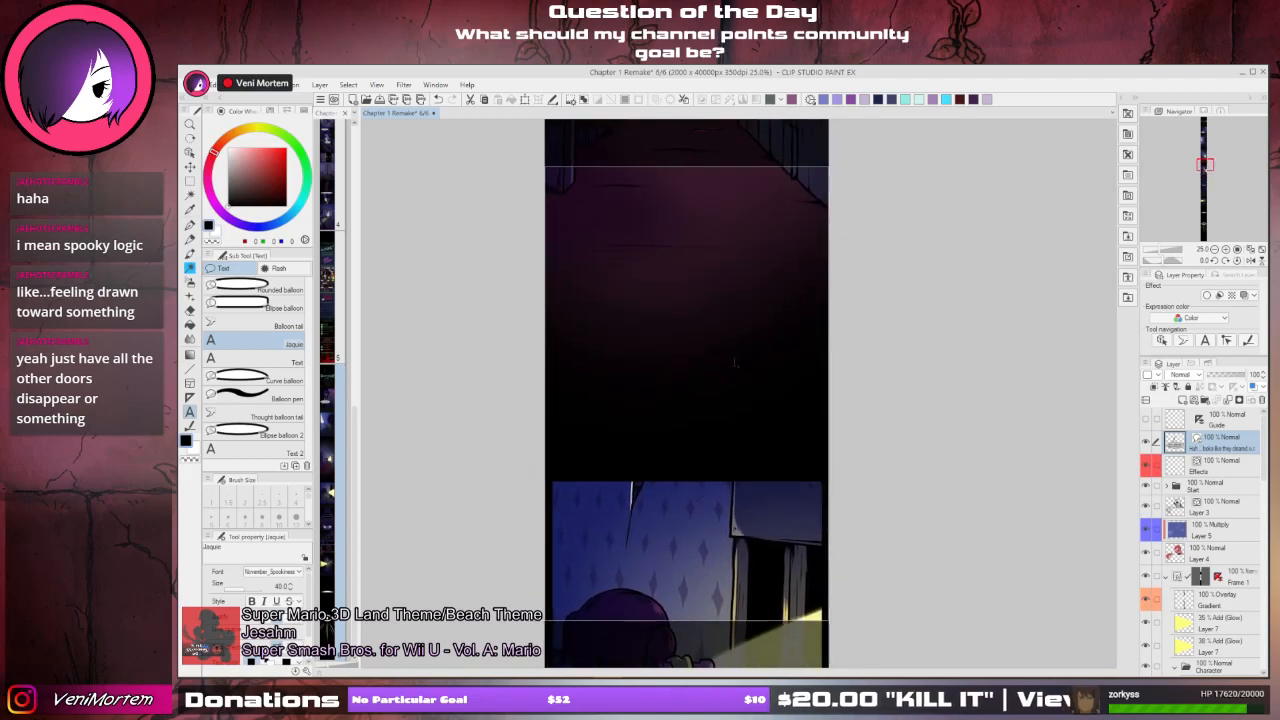
pyautogui.scroll(3, 704, 340)
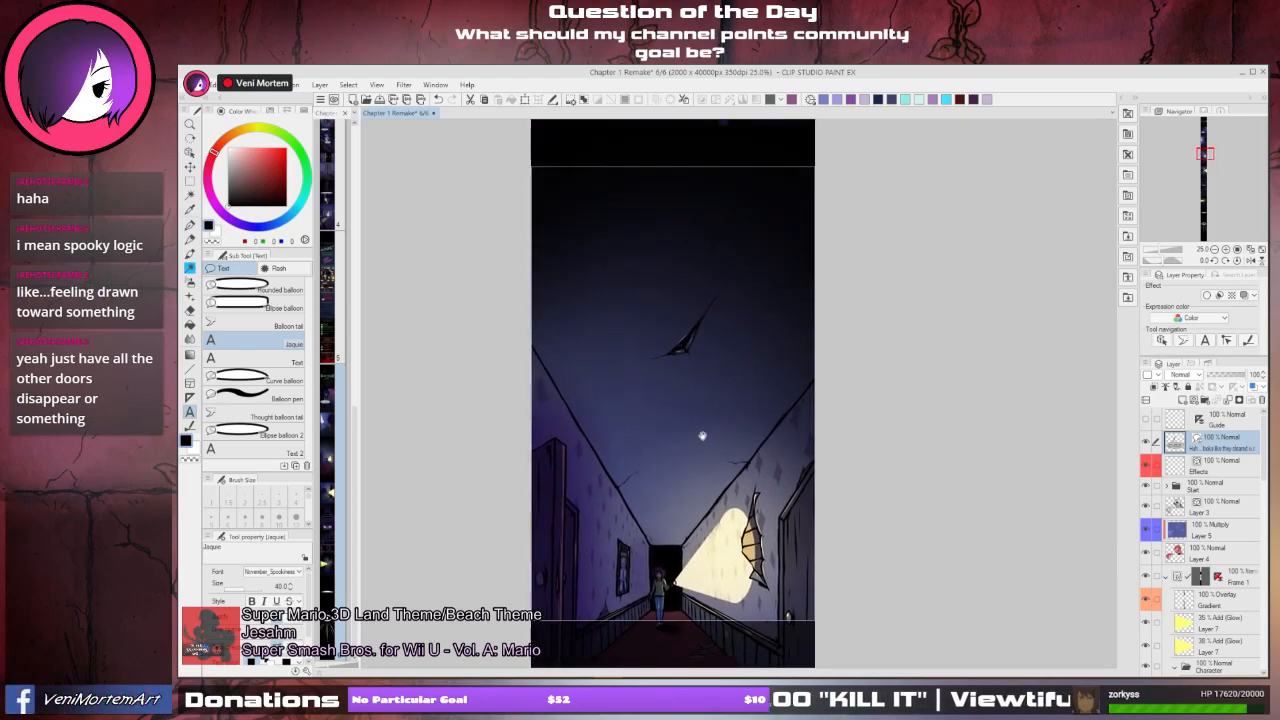
pyautogui.moveTo(698, 390); pyautogui.dragTo(702, 508)
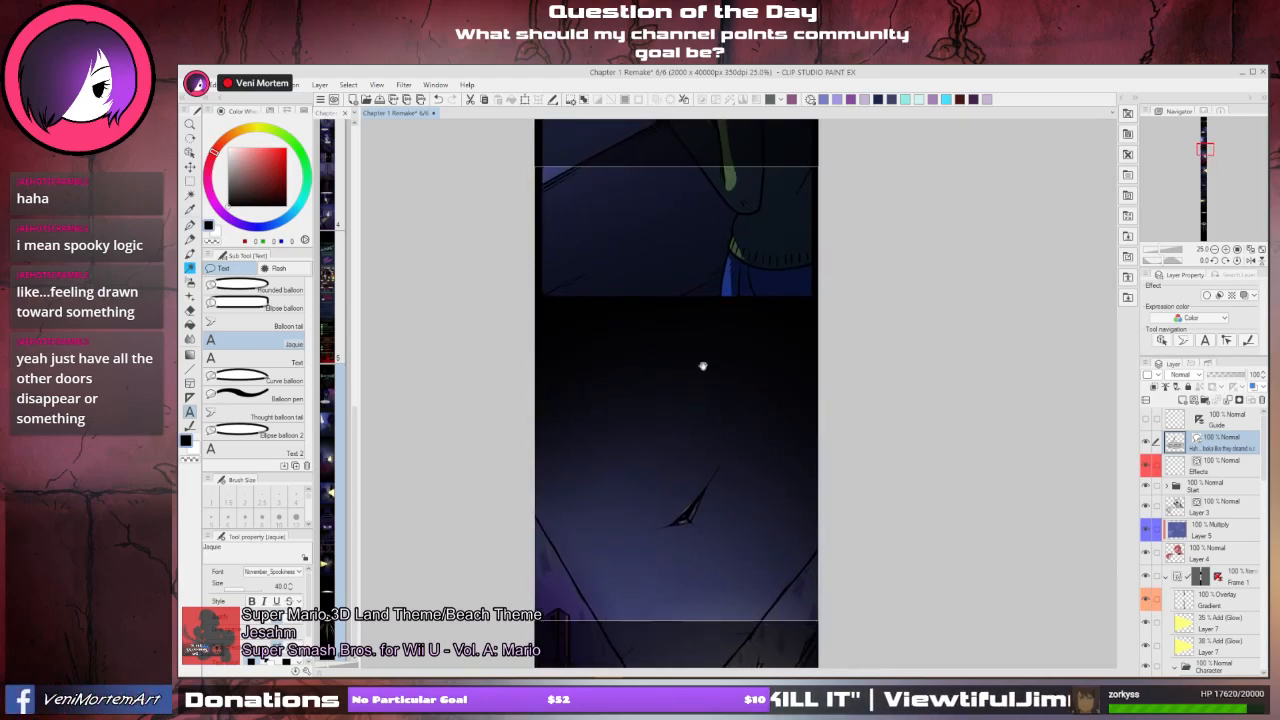
pyautogui.moveTo(703, 366); pyautogui.dragTo(720, 530)
pyautogui.moveTo(706, 405); pyautogui.dragTo(707, 513)
pyautogui.moveTo(703, 437); pyautogui.dragTo(719, 357)
pyautogui.click(661, 175)
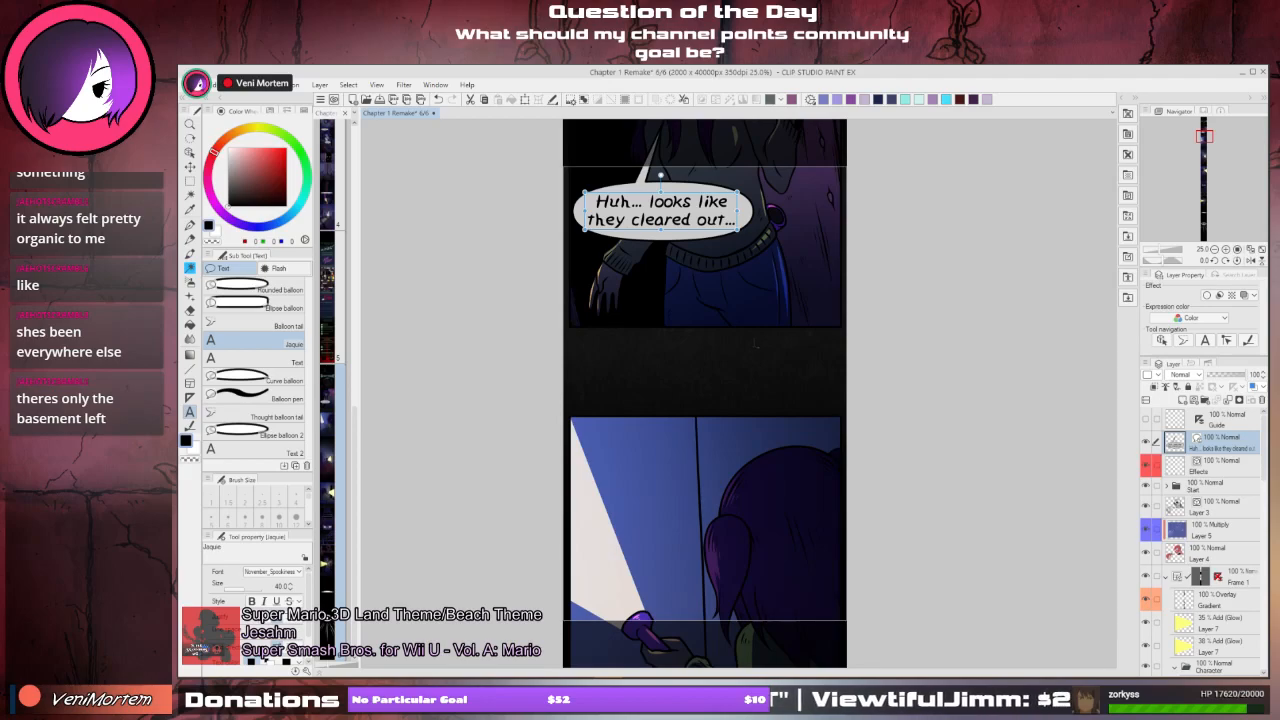
# - Set the text size to 30 for lettering the flashlight panel
pyautogui.scroll(-3, 765, 326)
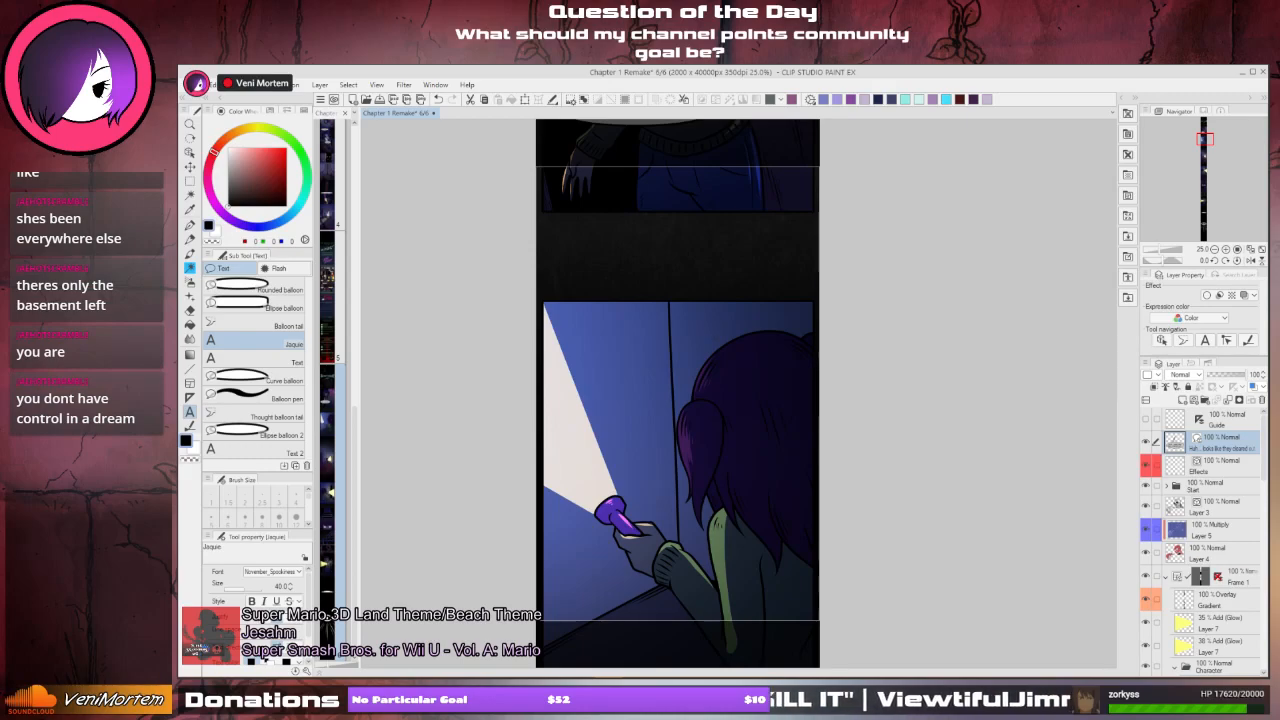
pyautogui.moveTo(714, 309); pyautogui.dragTo(721, 302)
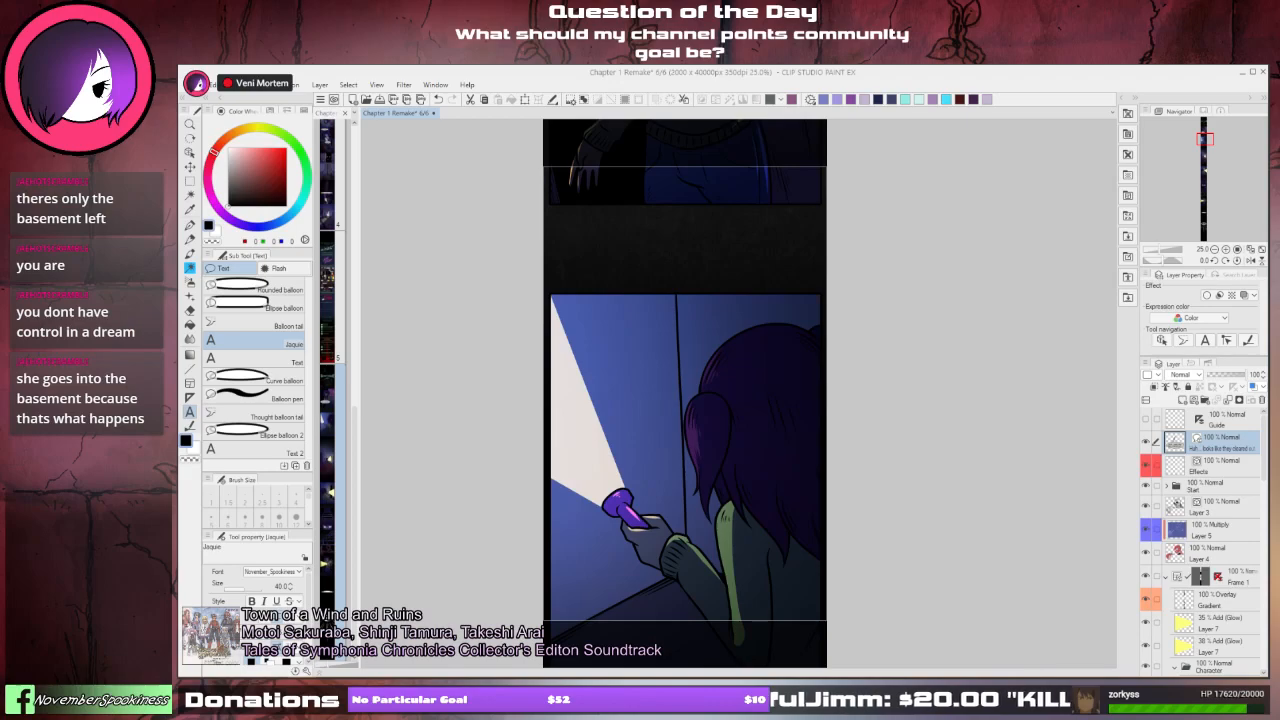
pyautogui.click(709, 84)
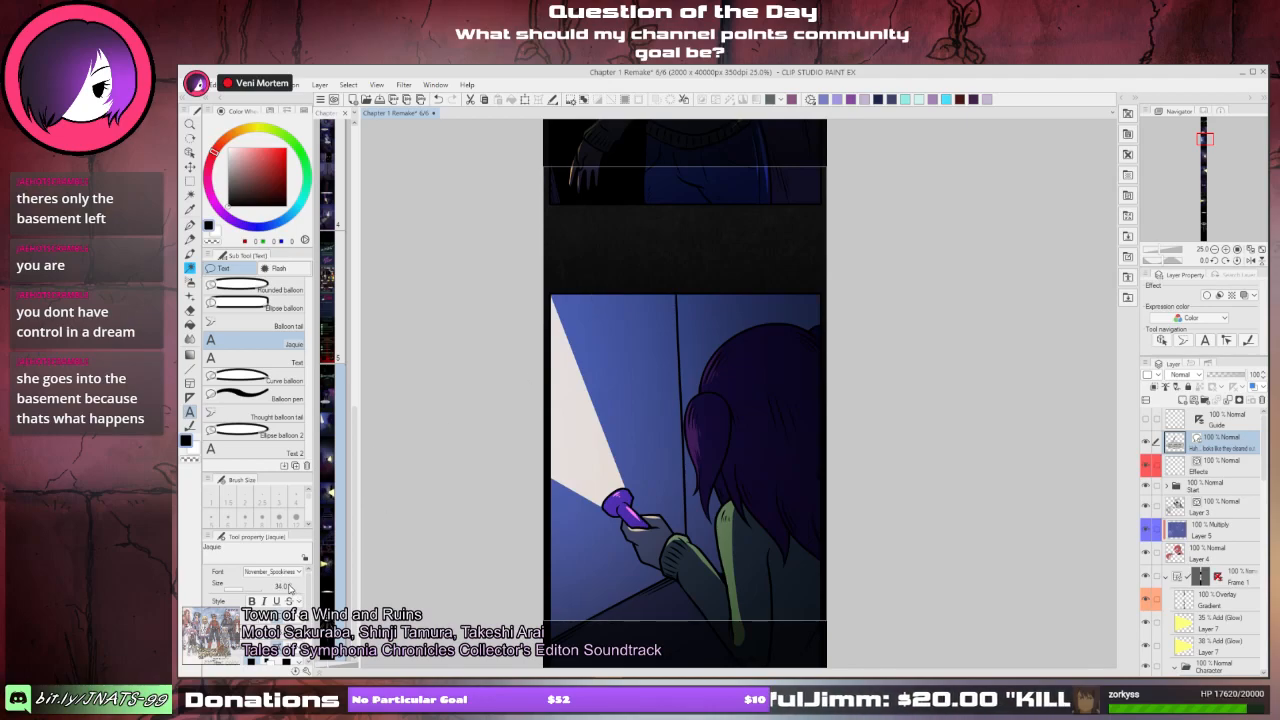
pyautogui.click(289, 588)
pyautogui.click(289, 588)
pyautogui.click(289, 588)
pyautogui.click(289, 588)
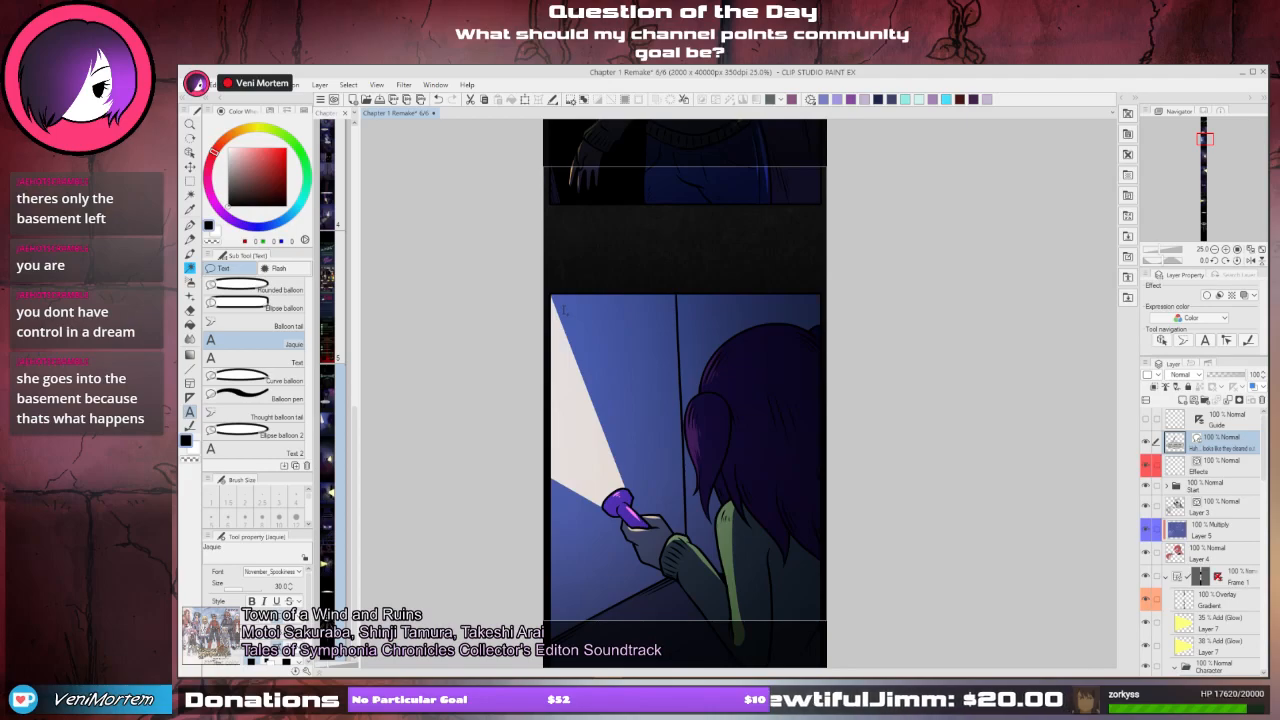
# - Letter the upper part of the flashlight panel with "I could take on one of those little bastards no problem..." over three lines
pyautogui.click(563, 312)
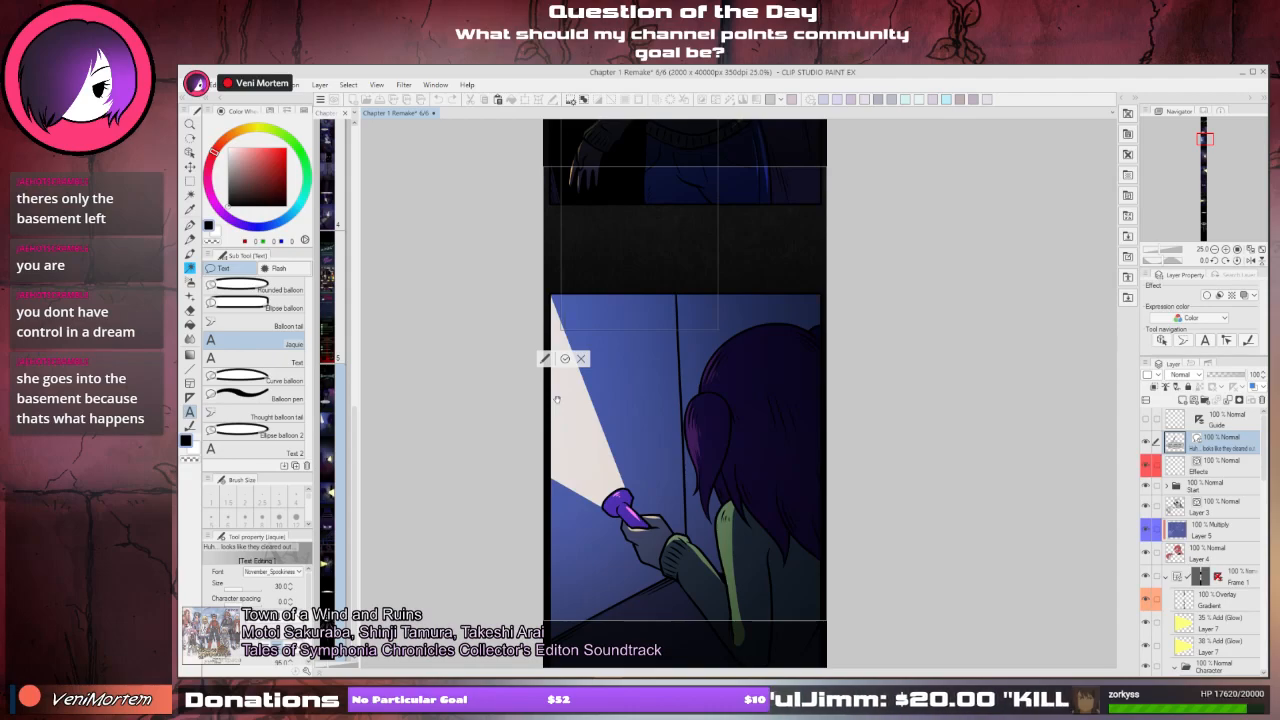
pyautogui.write('I cou')
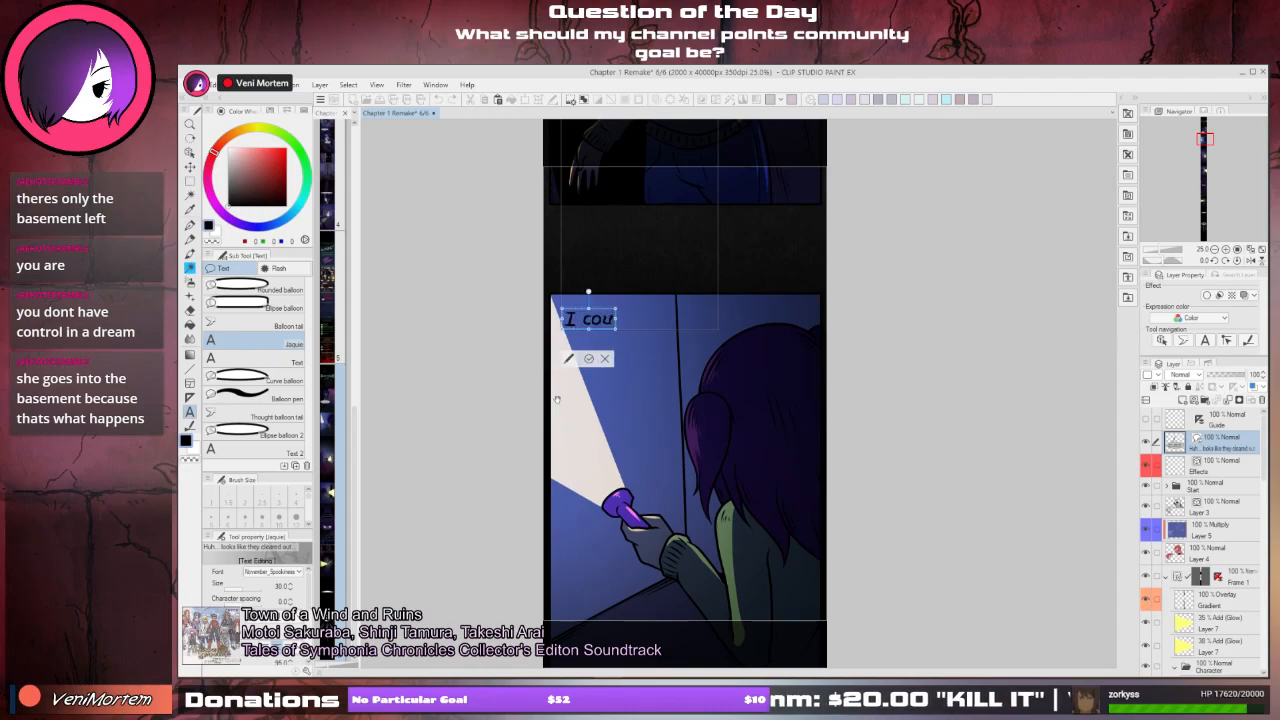
pyautogui.write('ld take')
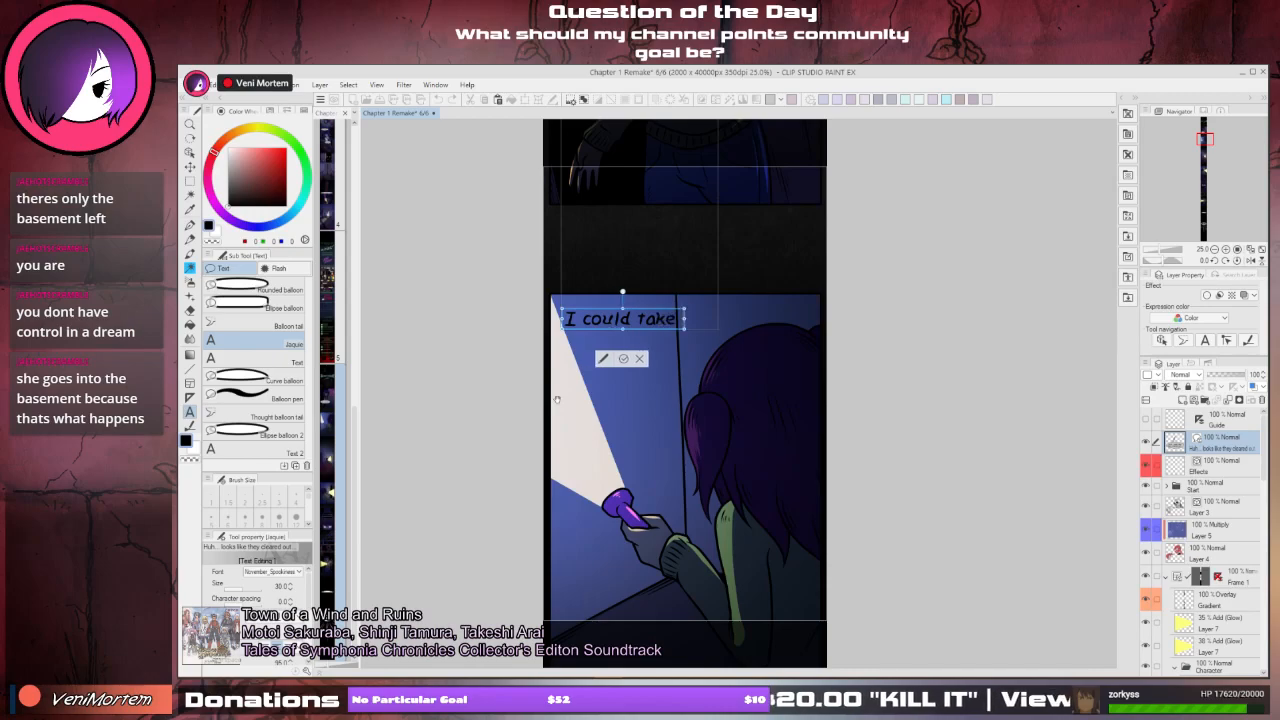
pyautogui.write(' on')
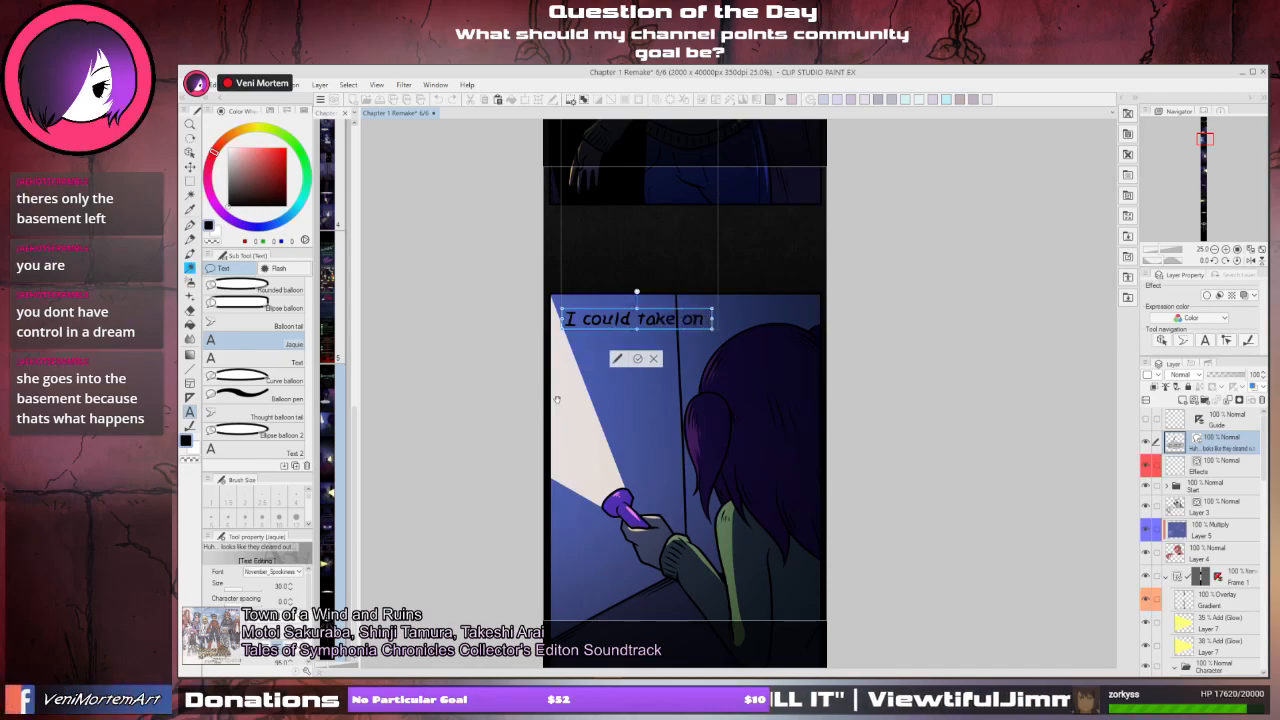
pyautogui.write(' one')
pyautogui.write('of')
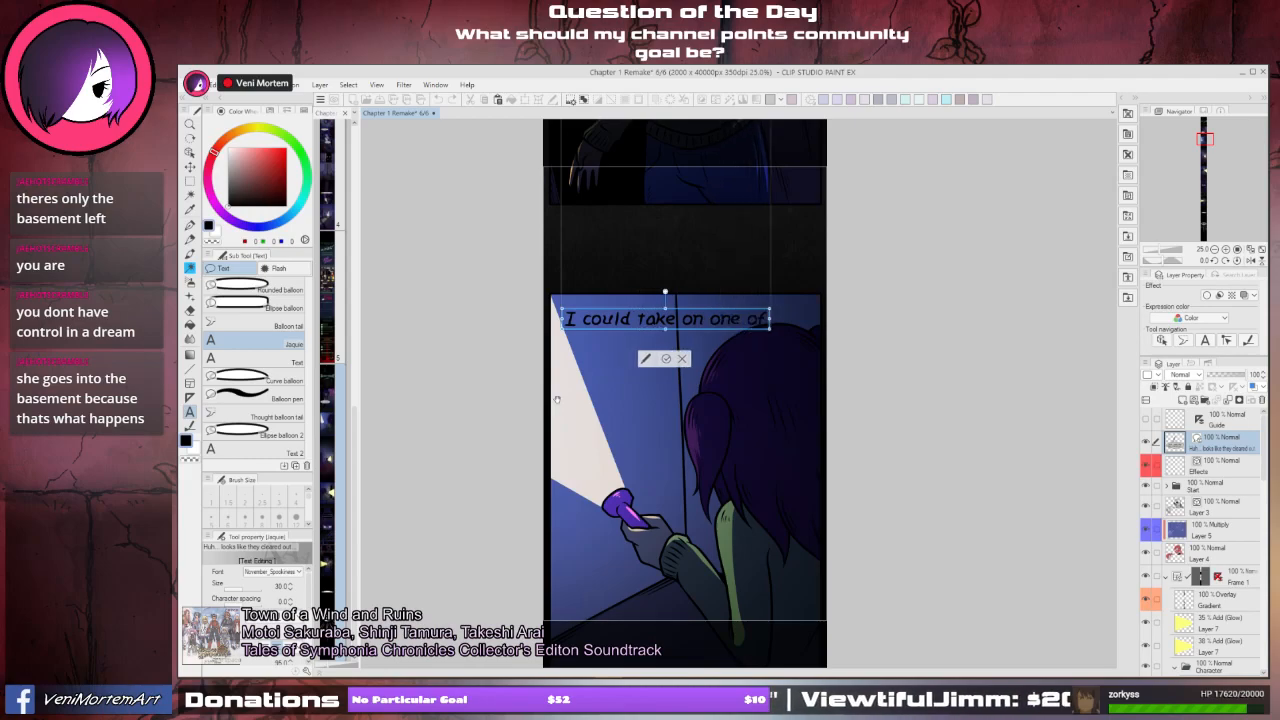
pyautogui.press('Return')
pyautogui.write('th')
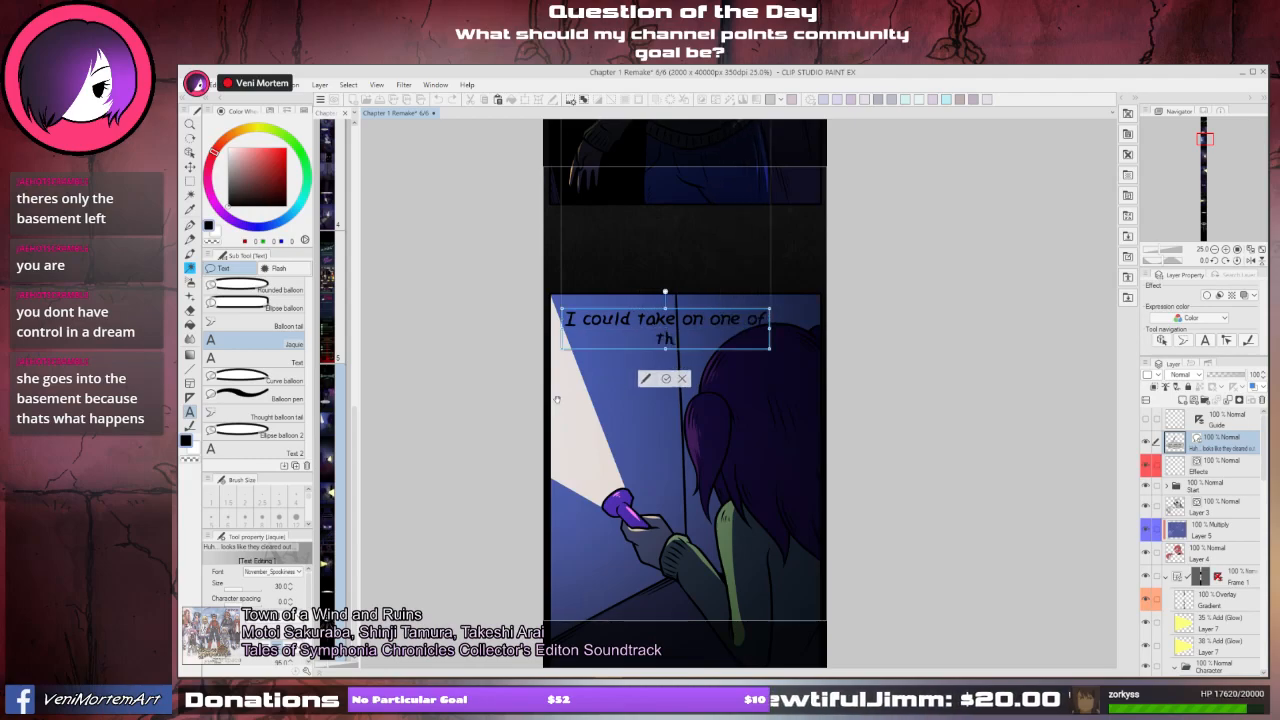
pyautogui.write('ose little ba')
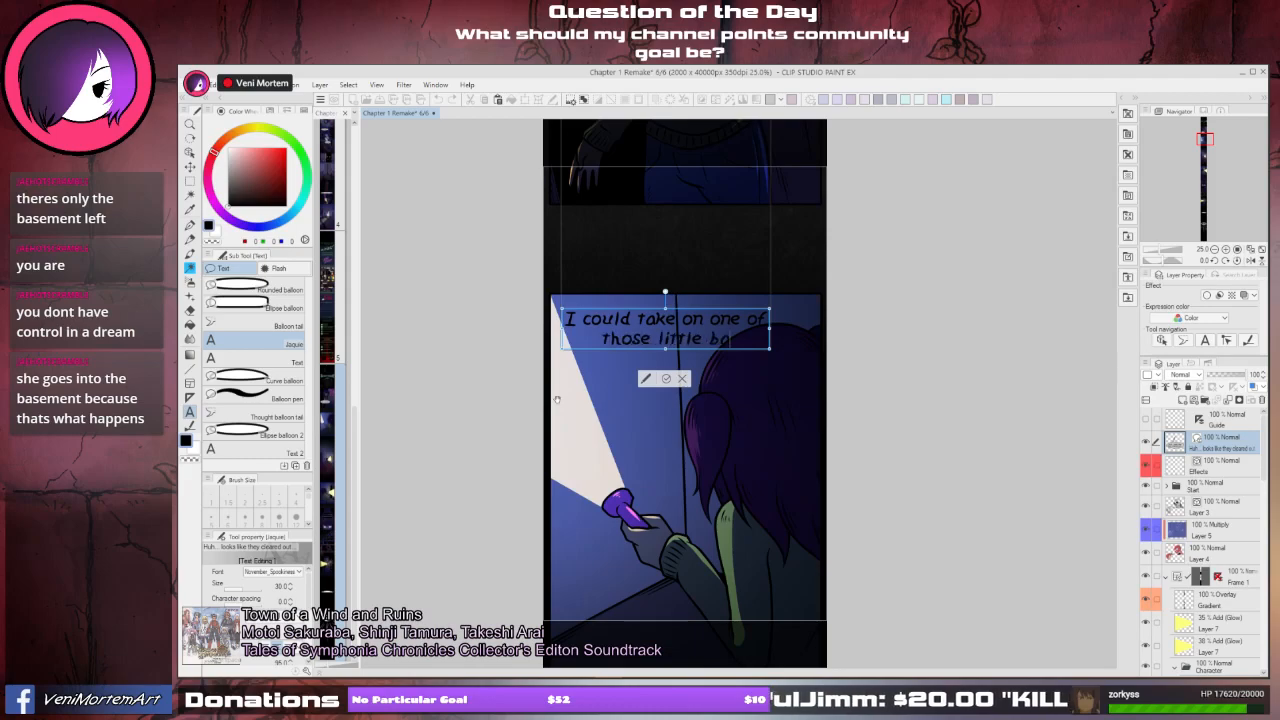
pyautogui.write('stardss')
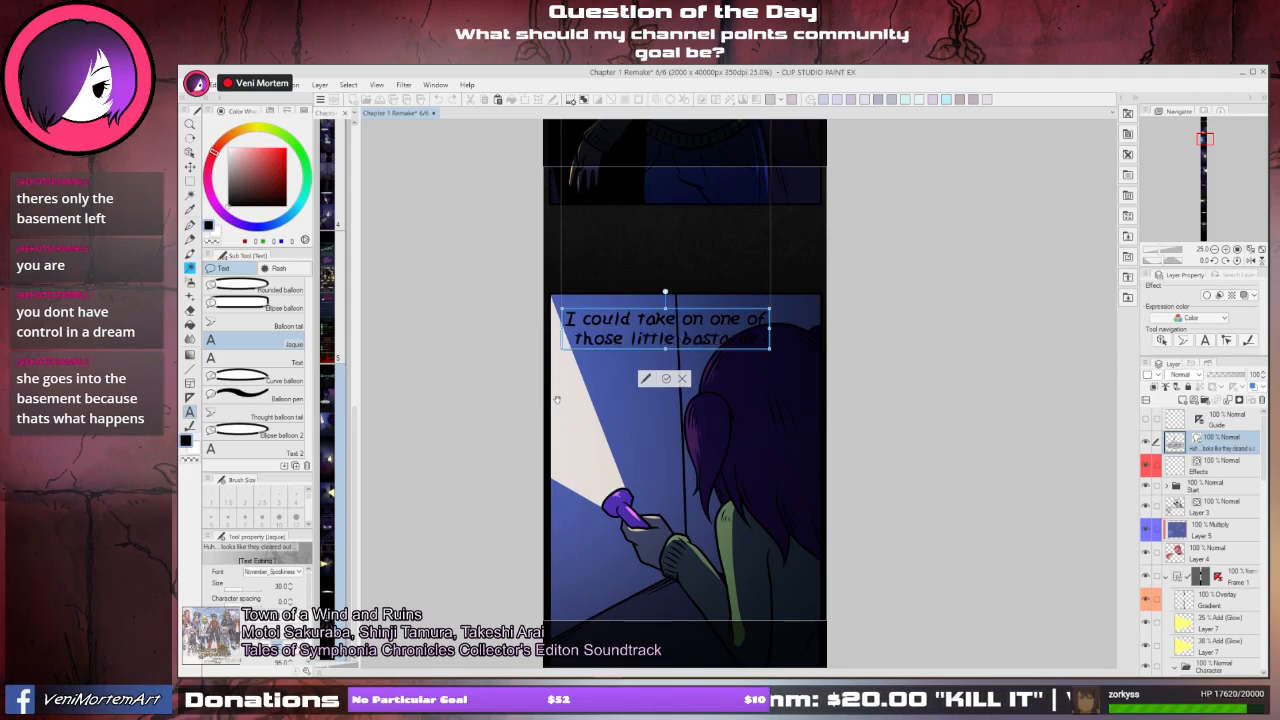
pyautogui.press('Return')
pyautogui.write('no pr')
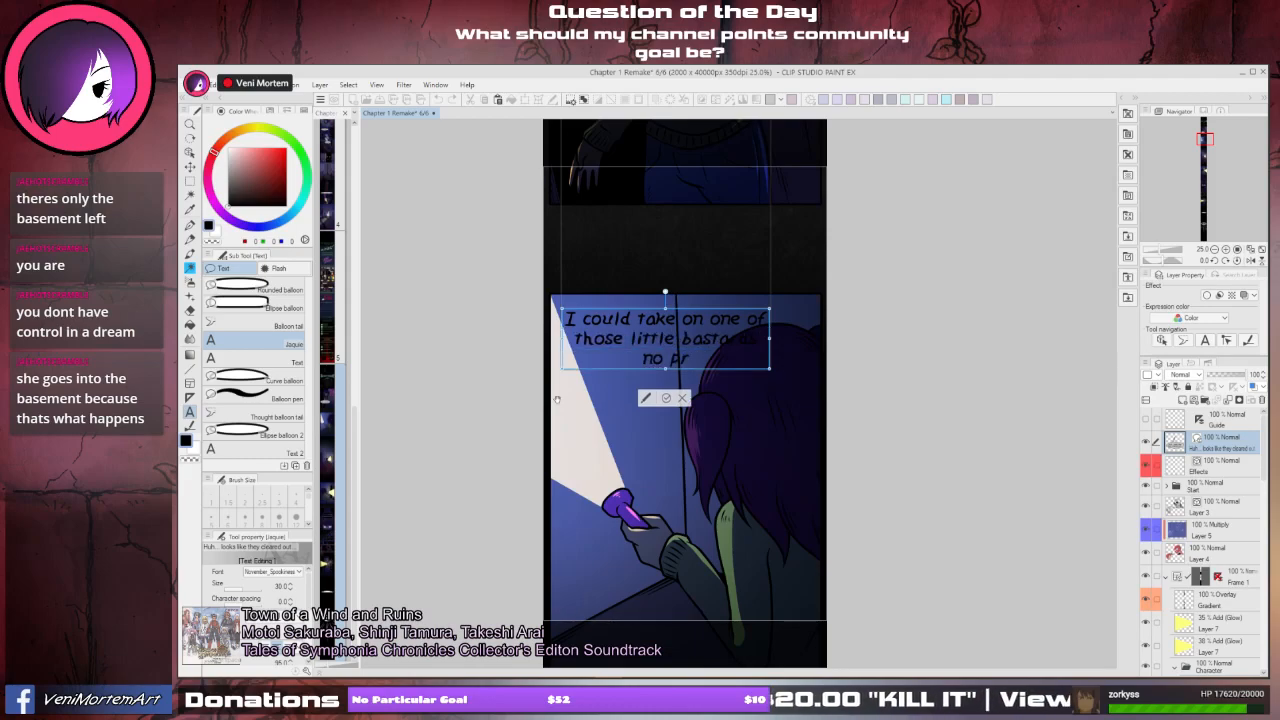
pyautogui.write('oblem')
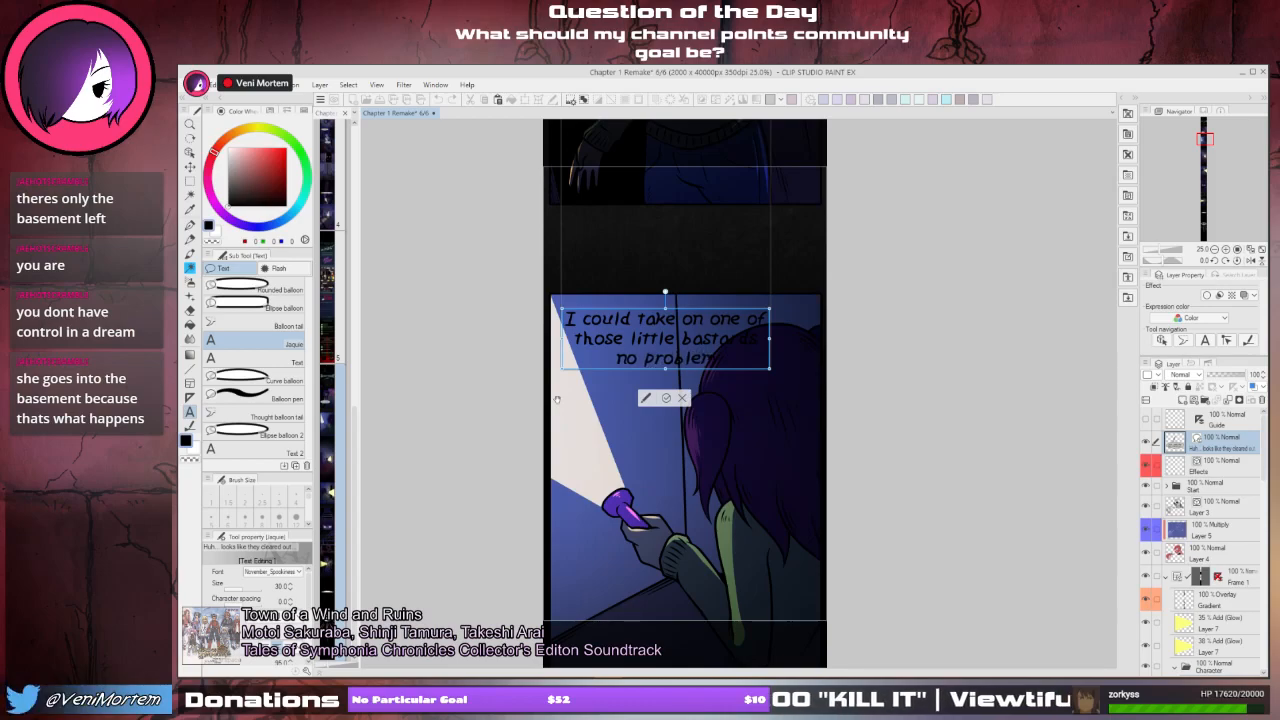
pyautogui.click(664, 398)
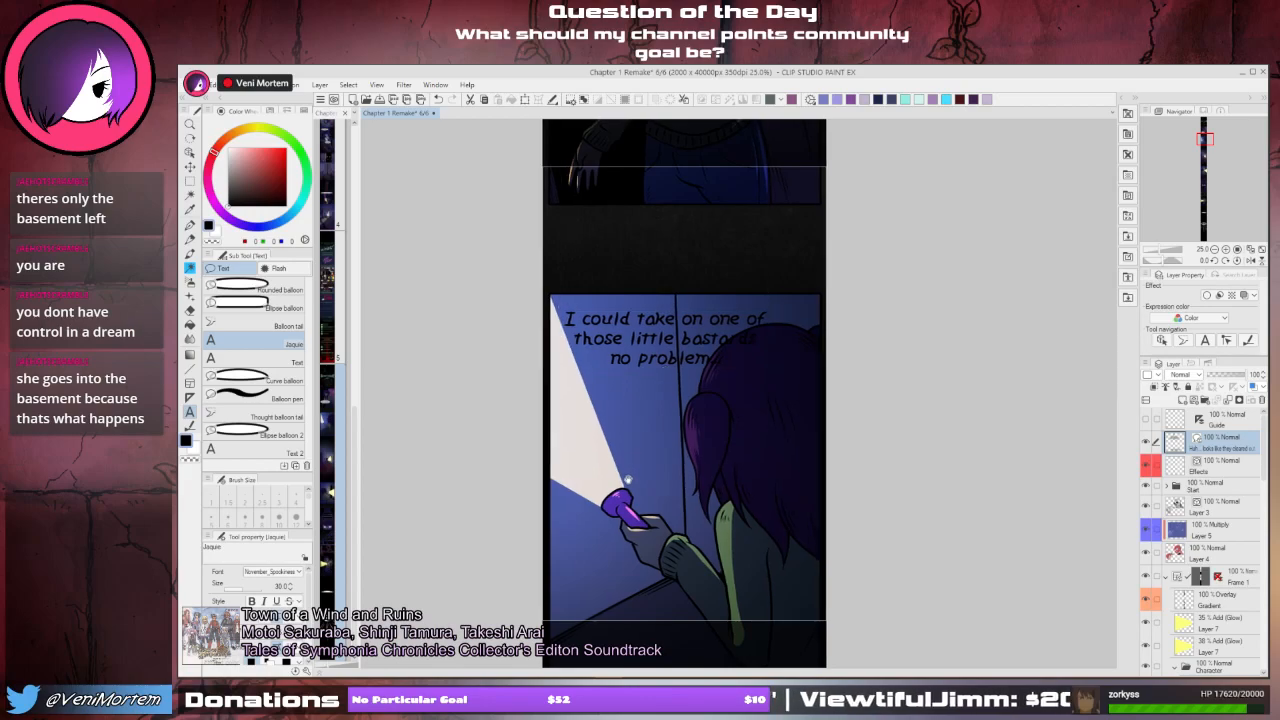
# - Add a second text low in the flashlight panel reading "...but there's no way I could handle a swarm like that."
pyautogui.moveTo(628, 482); pyautogui.dragTo(670, 354)
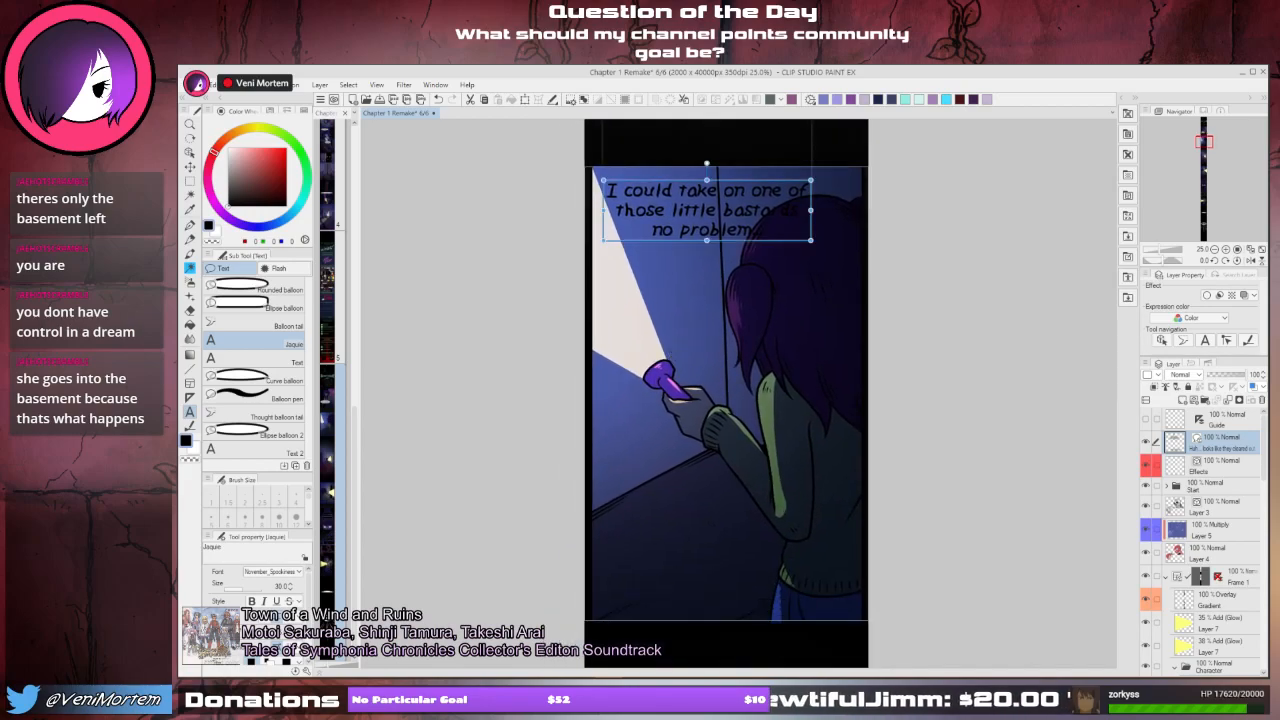
pyautogui.click(625, 494)
pyautogui.write('...but th')
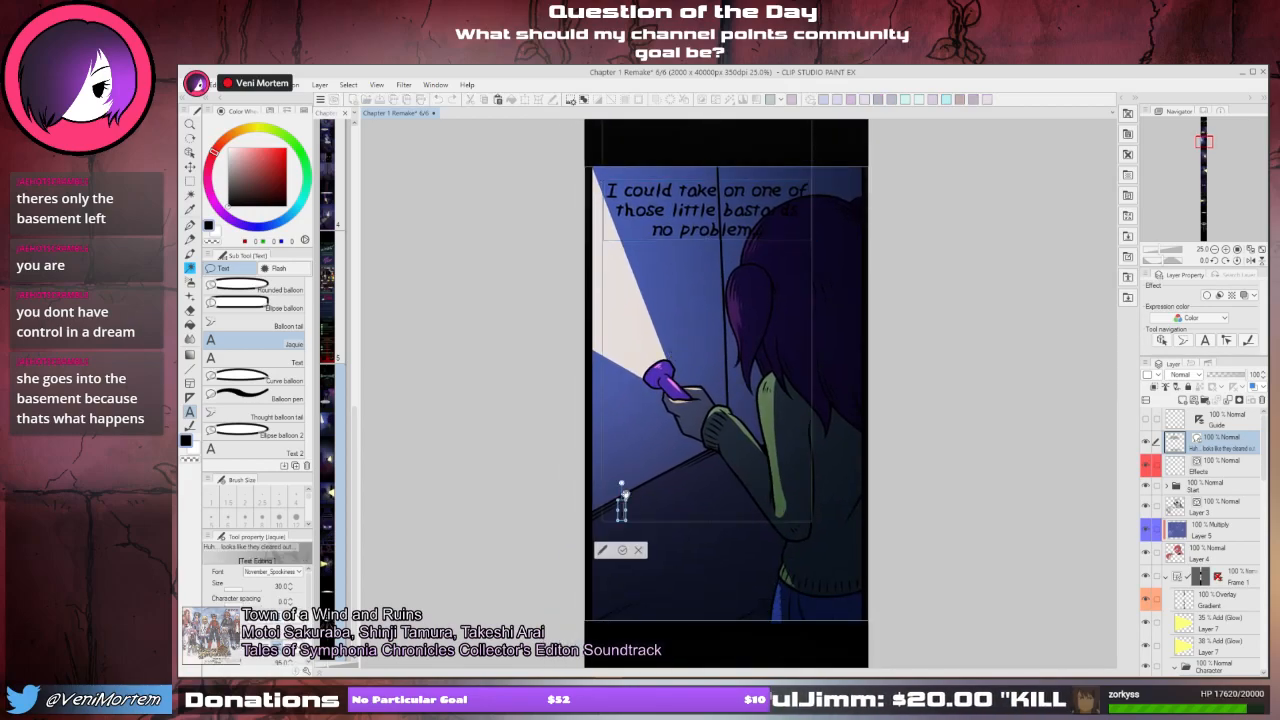
pyautogui.write('ere')
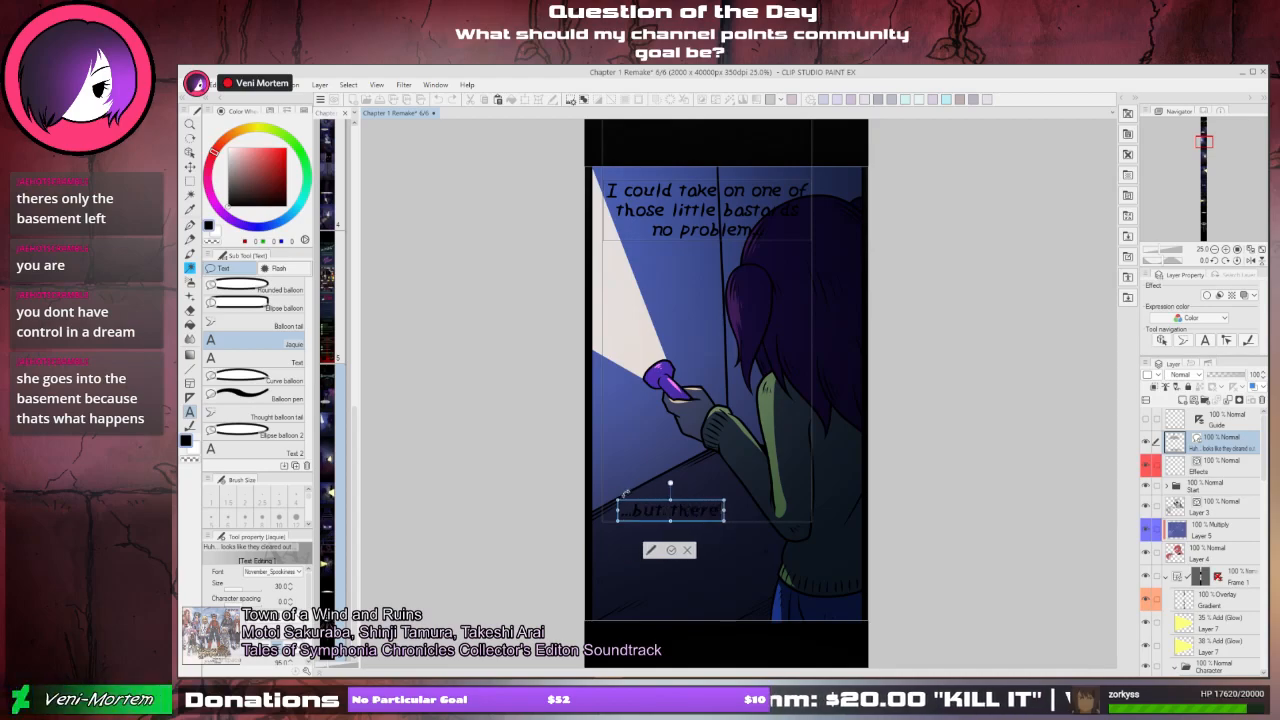
pyautogui.write("'s no way I")
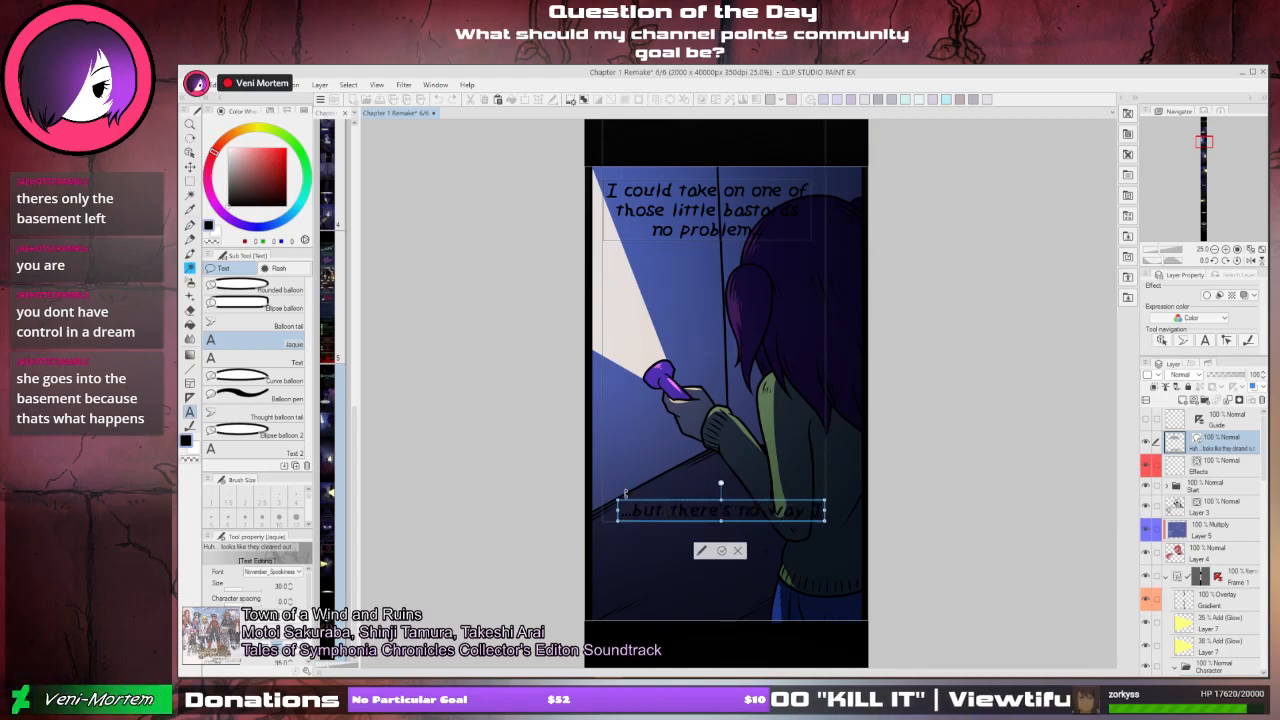
pyautogui.press('Return')
pyautogui.write('co')
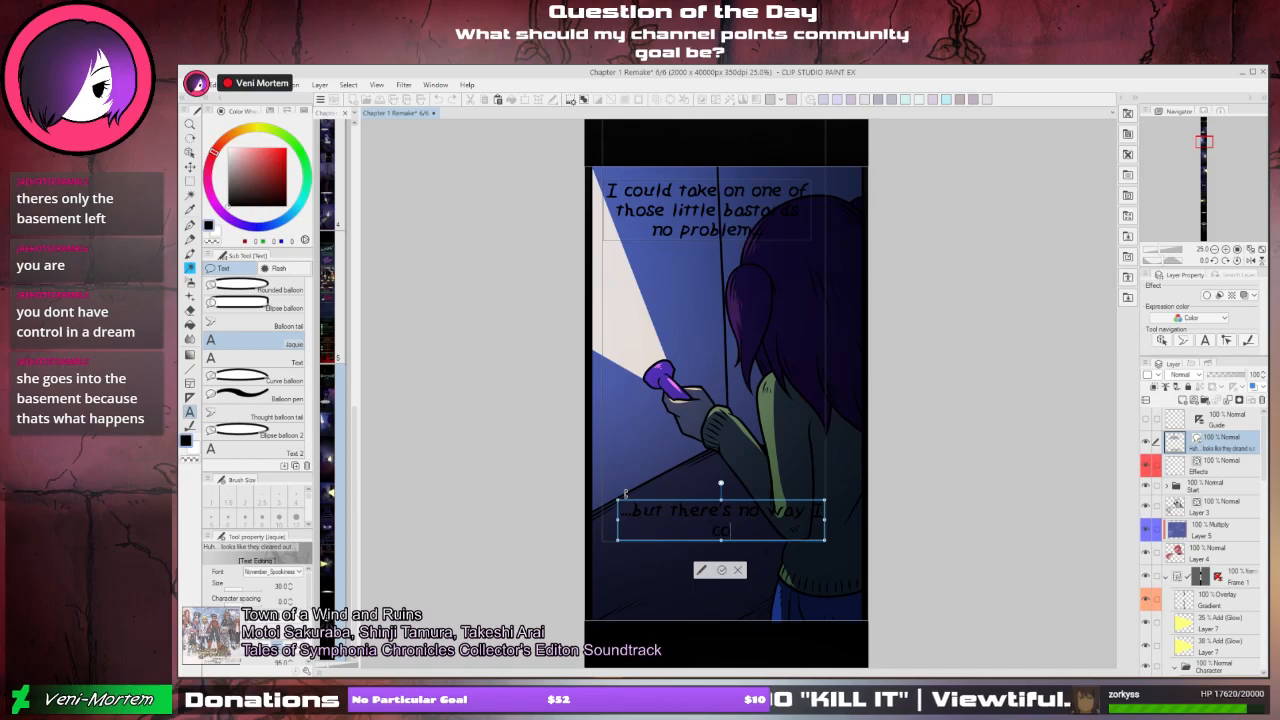
pyautogui.write('uld handle')
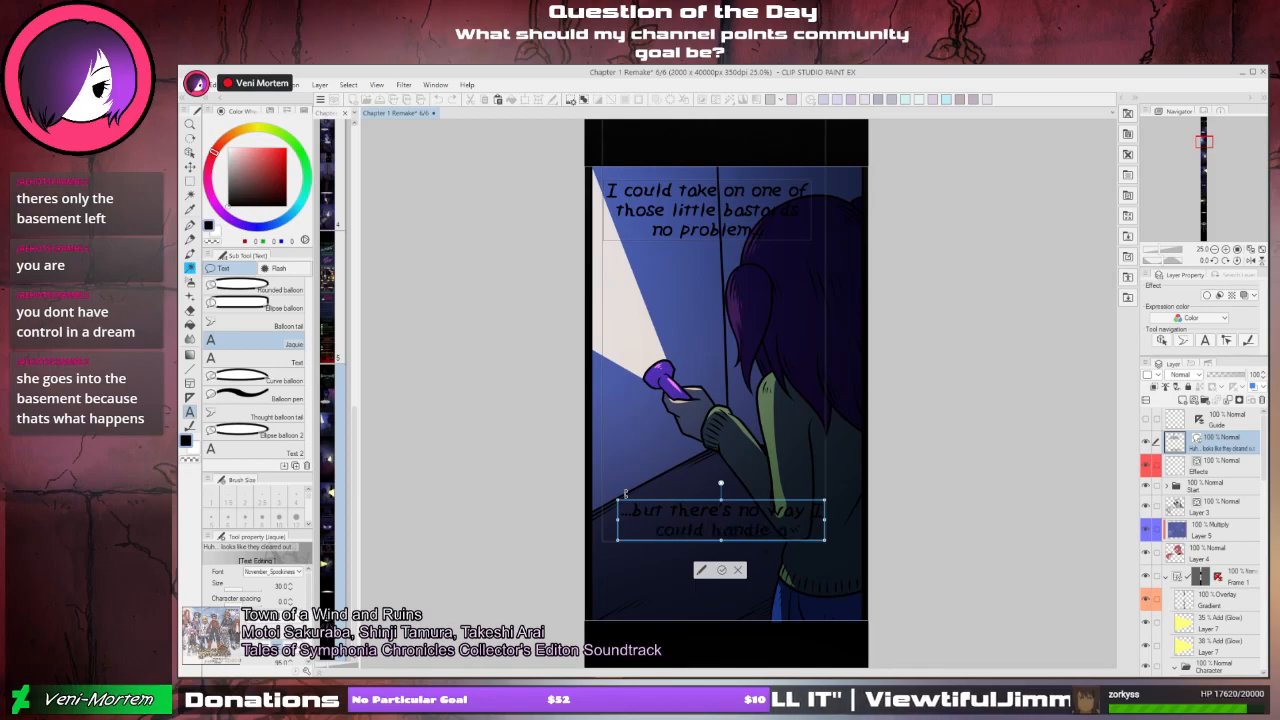
pyautogui.write(' a swarm')
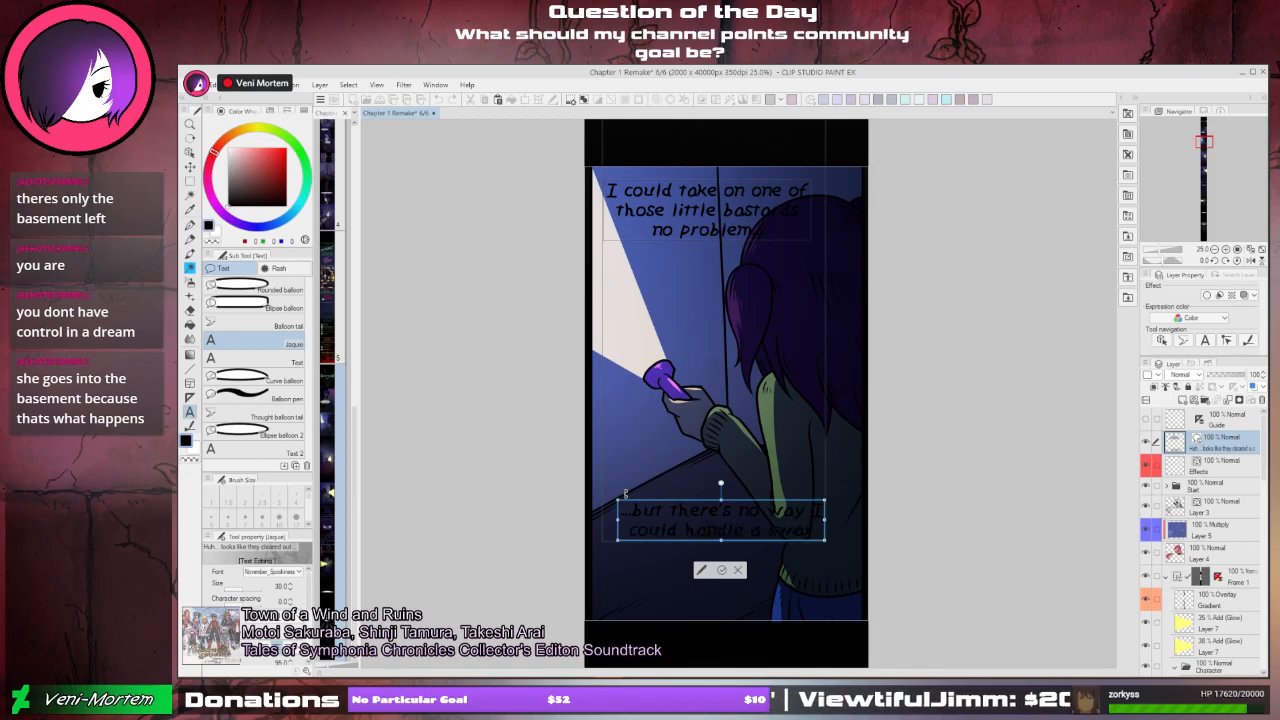
pyautogui.write(' like')
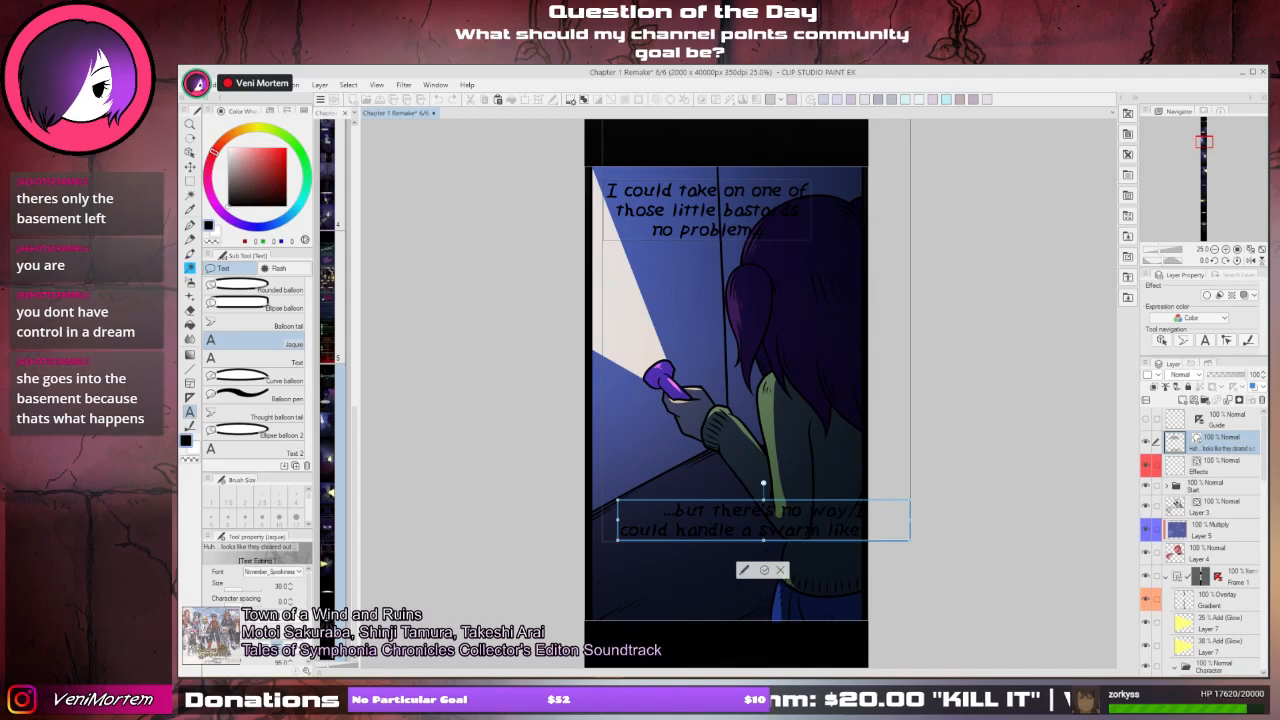
# - Replace "swarm" with "pack" in the second text and shift the text so it fits inside the panel's width
pyautogui.moveTo(818, 530); pyautogui.dragTo(759, 530)
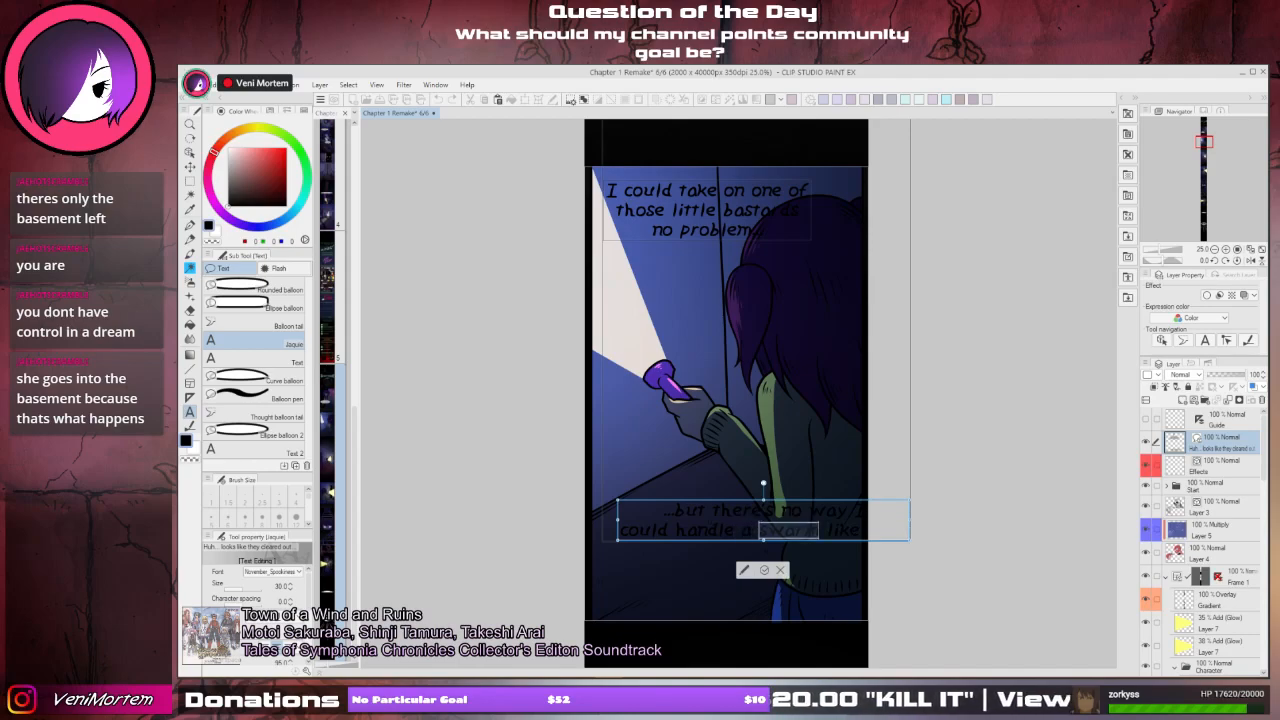
pyautogui.press('BackSpace')
pyautogui.press('BackSpace')
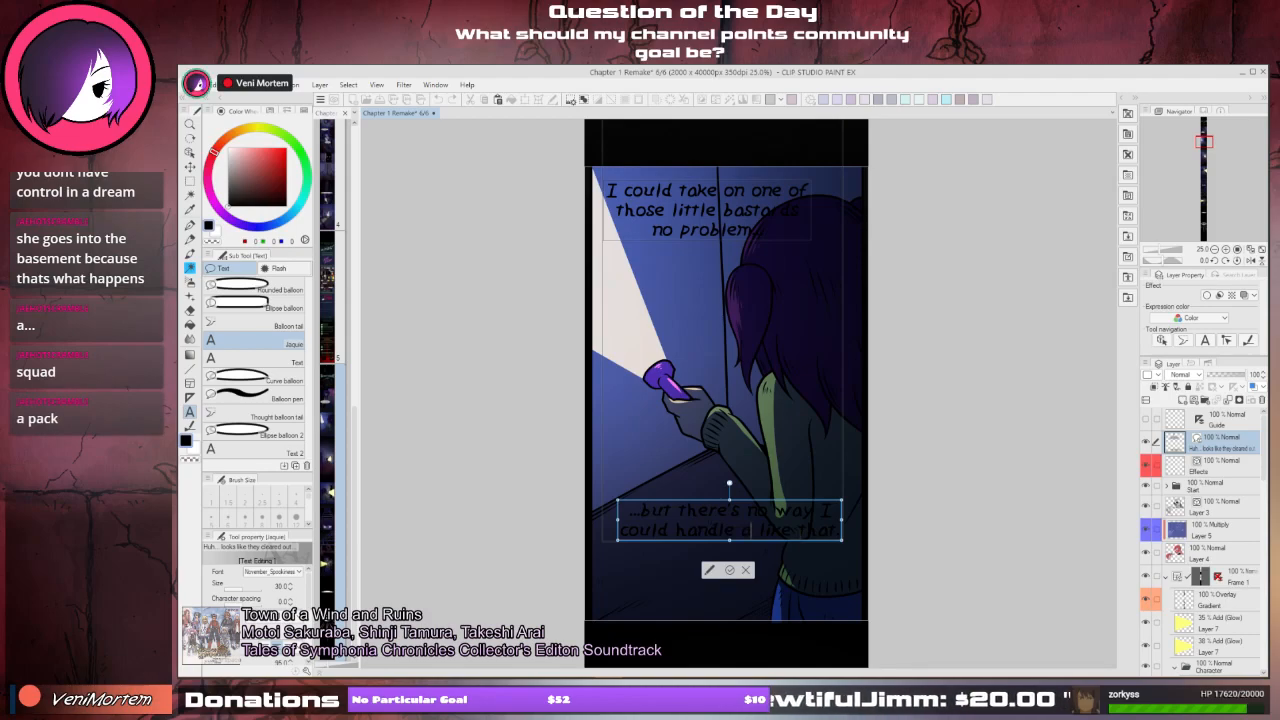
pyautogui.write('pack li')
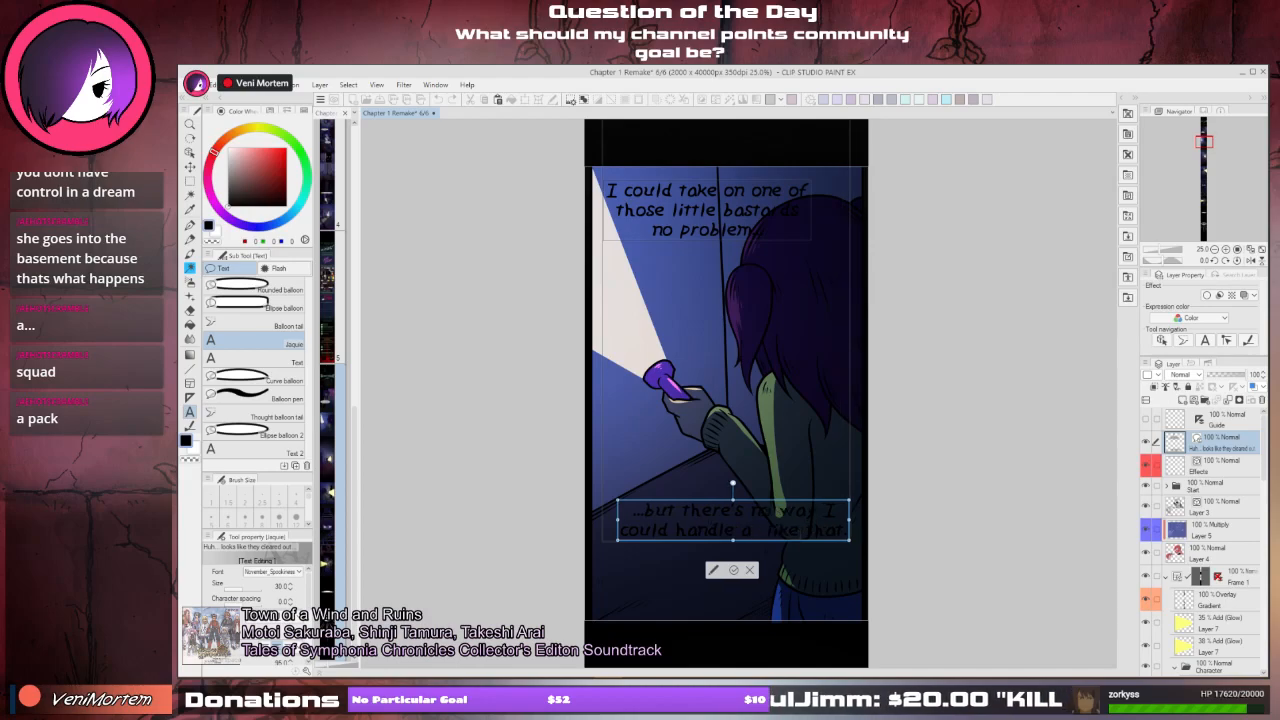
pyautogui.write('k')
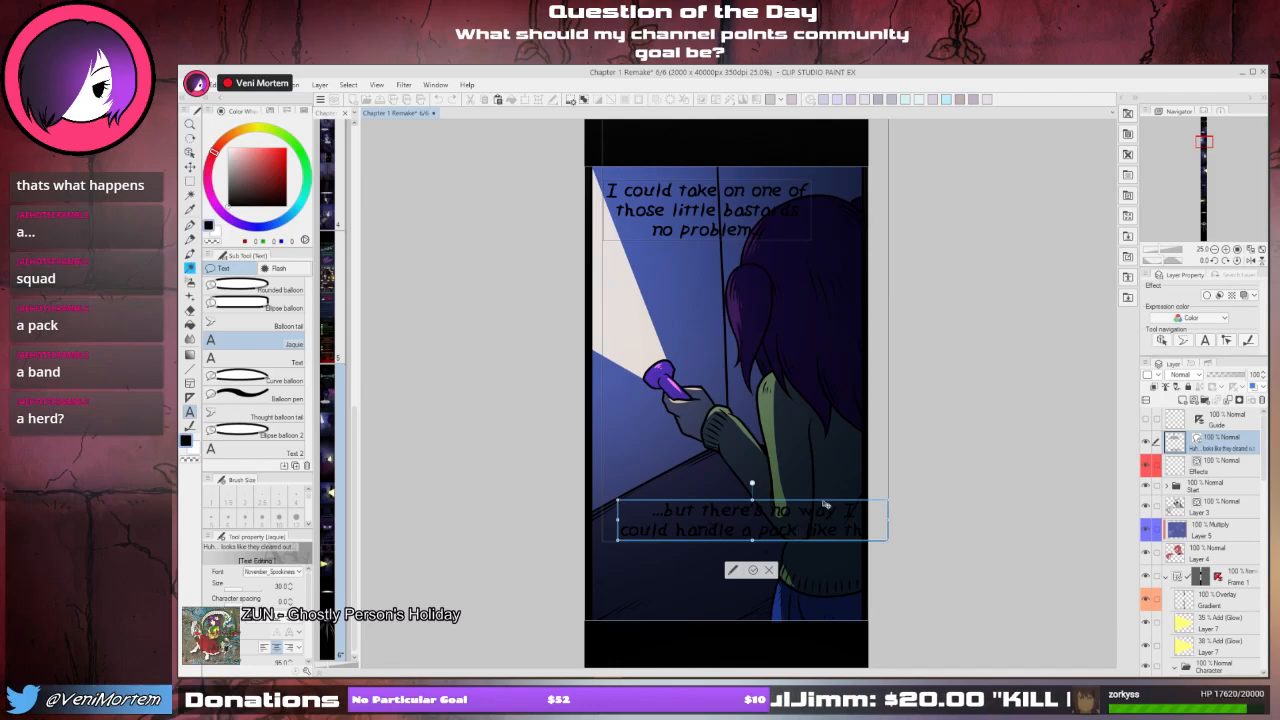
pyautogui.moveTo(824, 503); pyautogui.dragTo(799, 505)
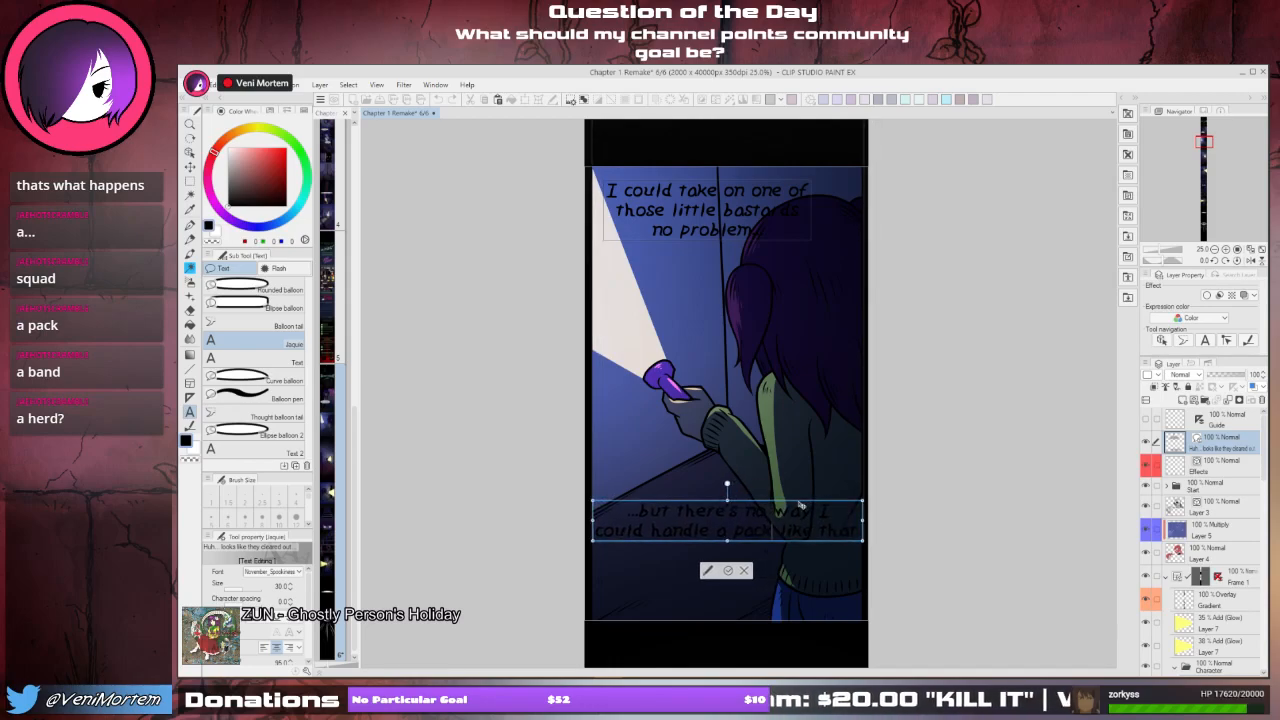
pyautogui.moveTo(799, 505); pyautogui.dragTo(802, 508)
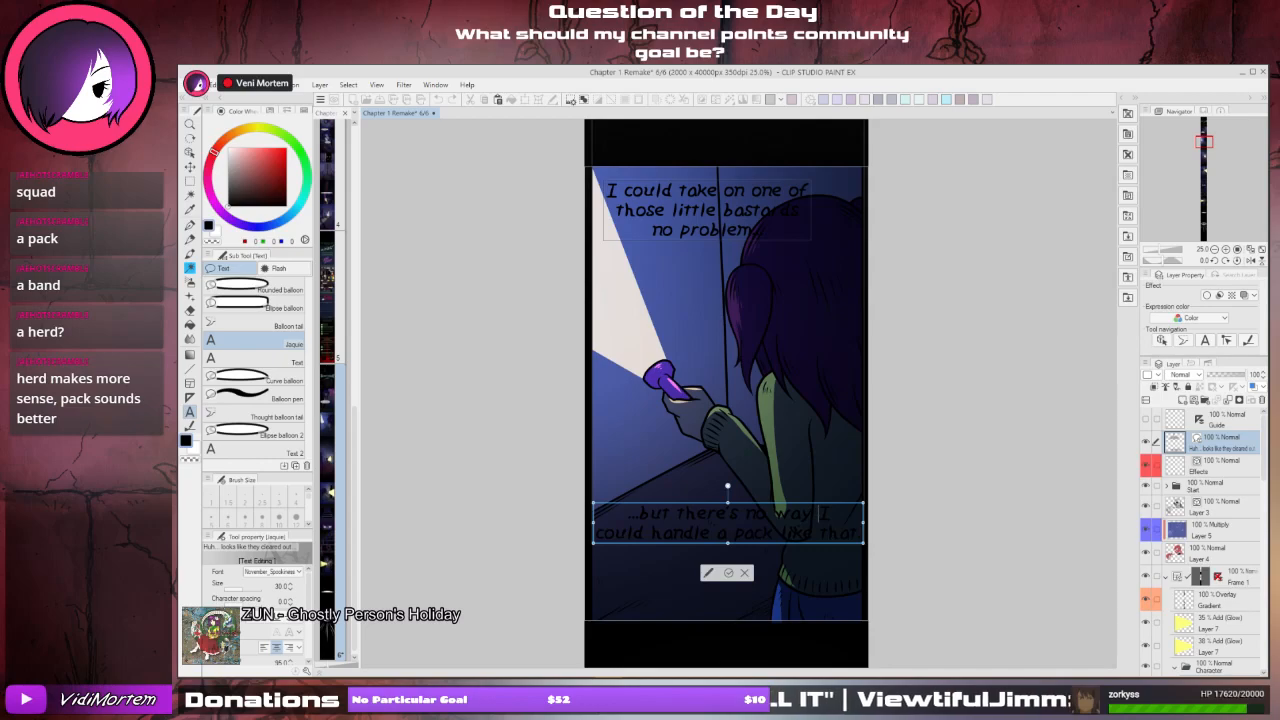
# - Rebreak the second text as "...but there's no way / I could handle a / pack like that." and place it along the panel's lower edge
pyautogui.press('Return')
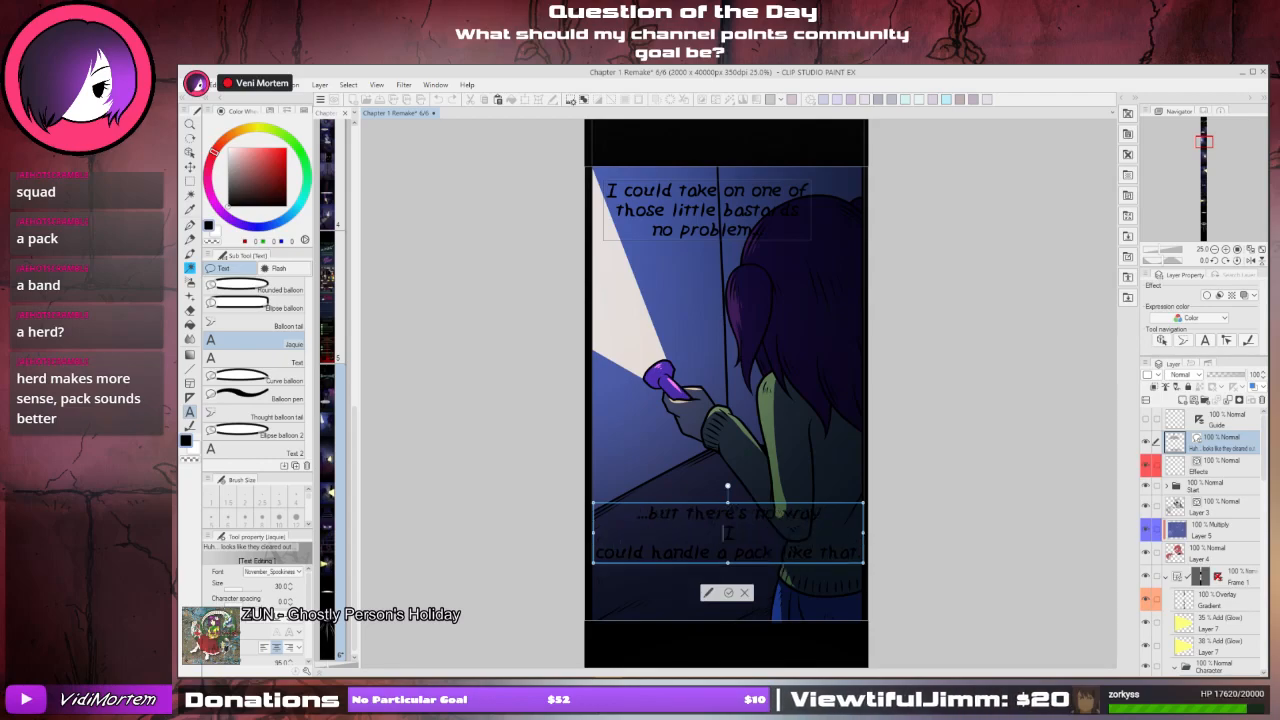
pyautogui.press('BackSpace')
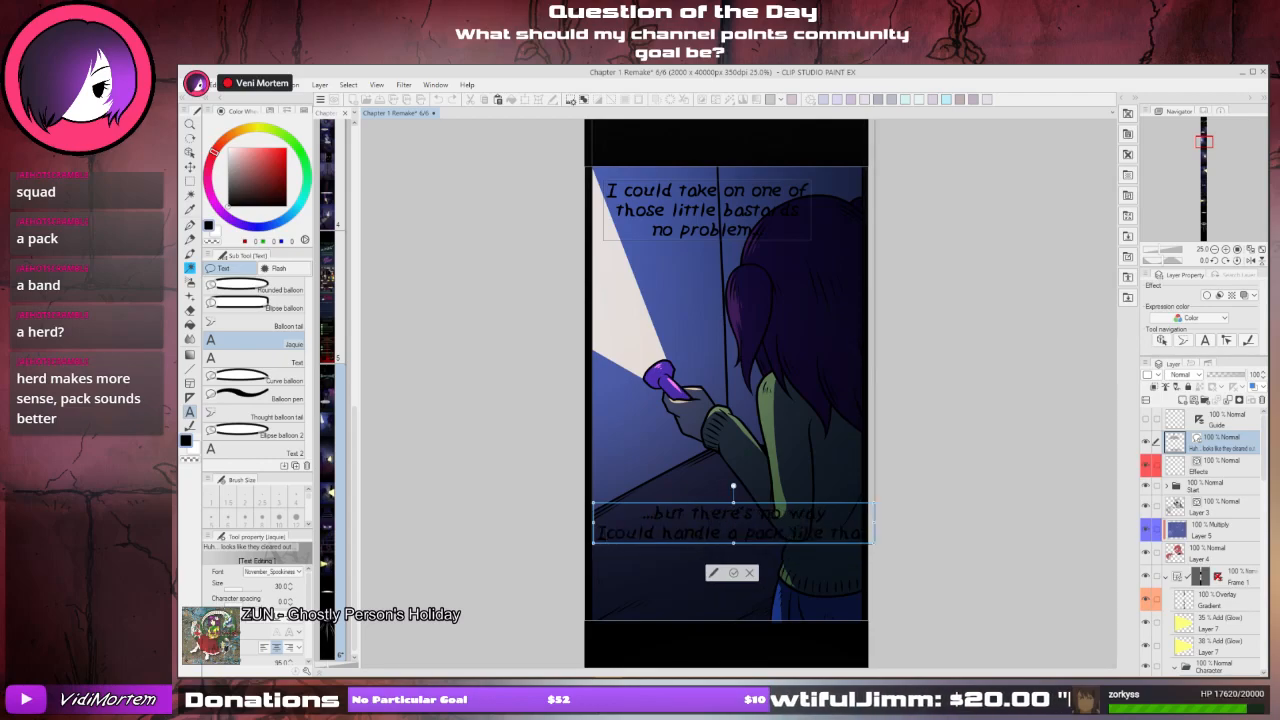
pyautogui.hotkey('ctrl', 'Right')
pyautogui.hotkey('ctrl', 'Right')
pyautogui.hotkey('ctrl', 'Right')
pyautogui.press('Return')
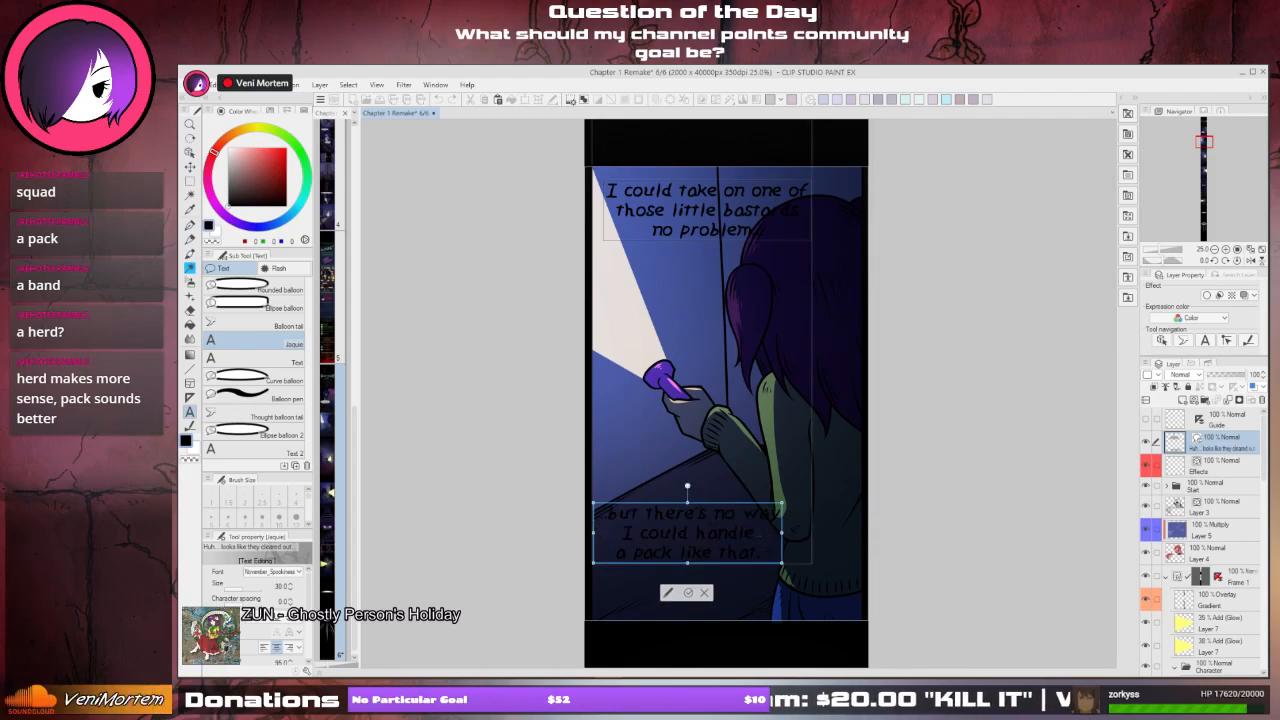
pyautogui.press('BackSpace')
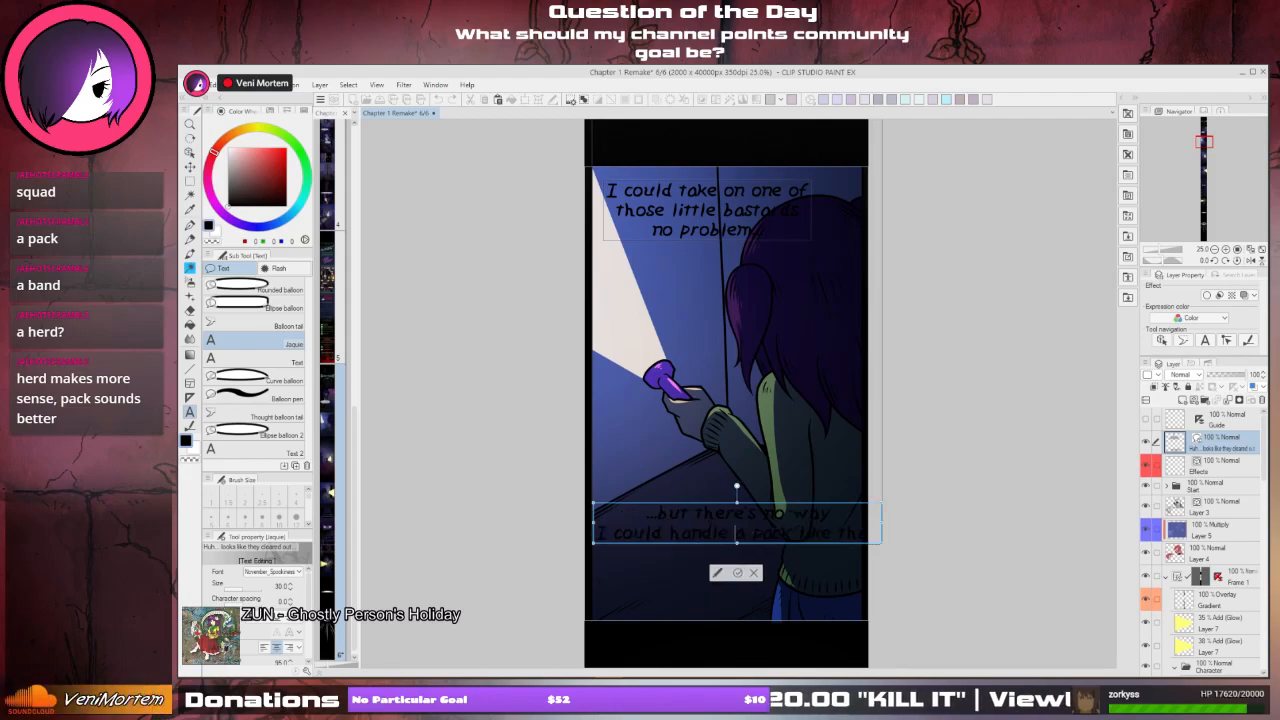
pyautogui.press('Return')
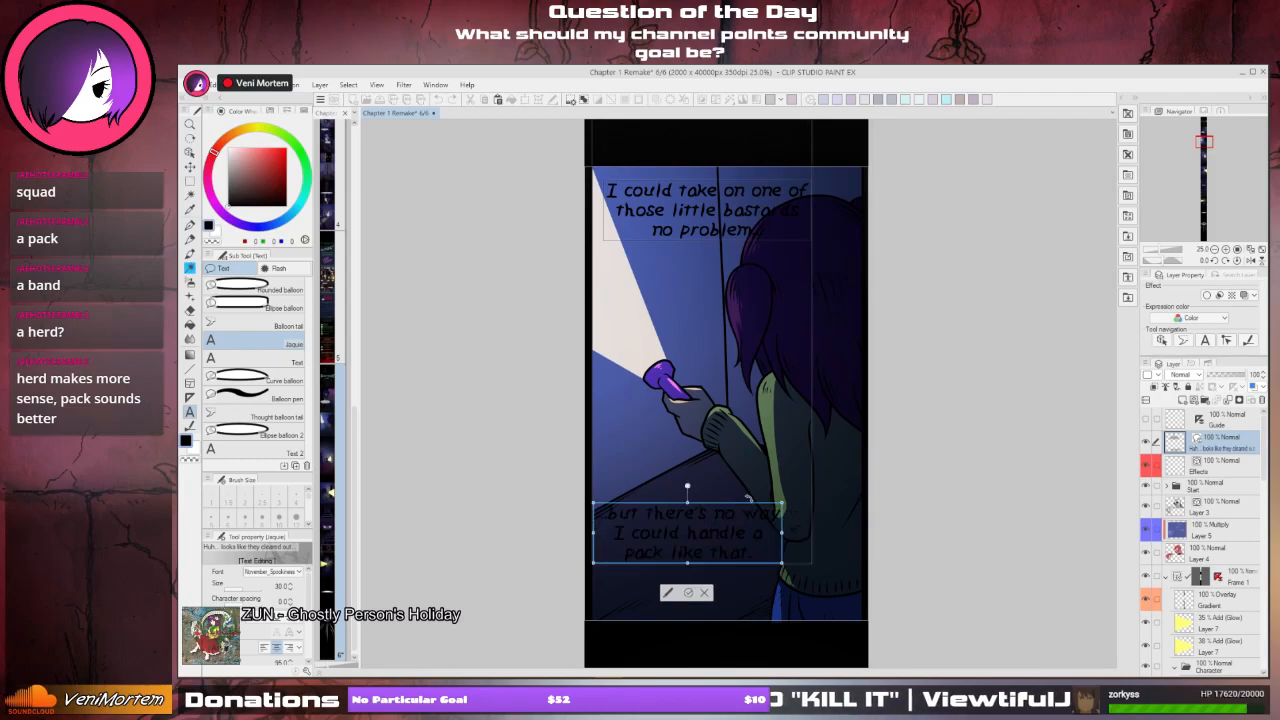
pyautogui.moveTo(752, 504); pyautogui.dragTo(758, 540)
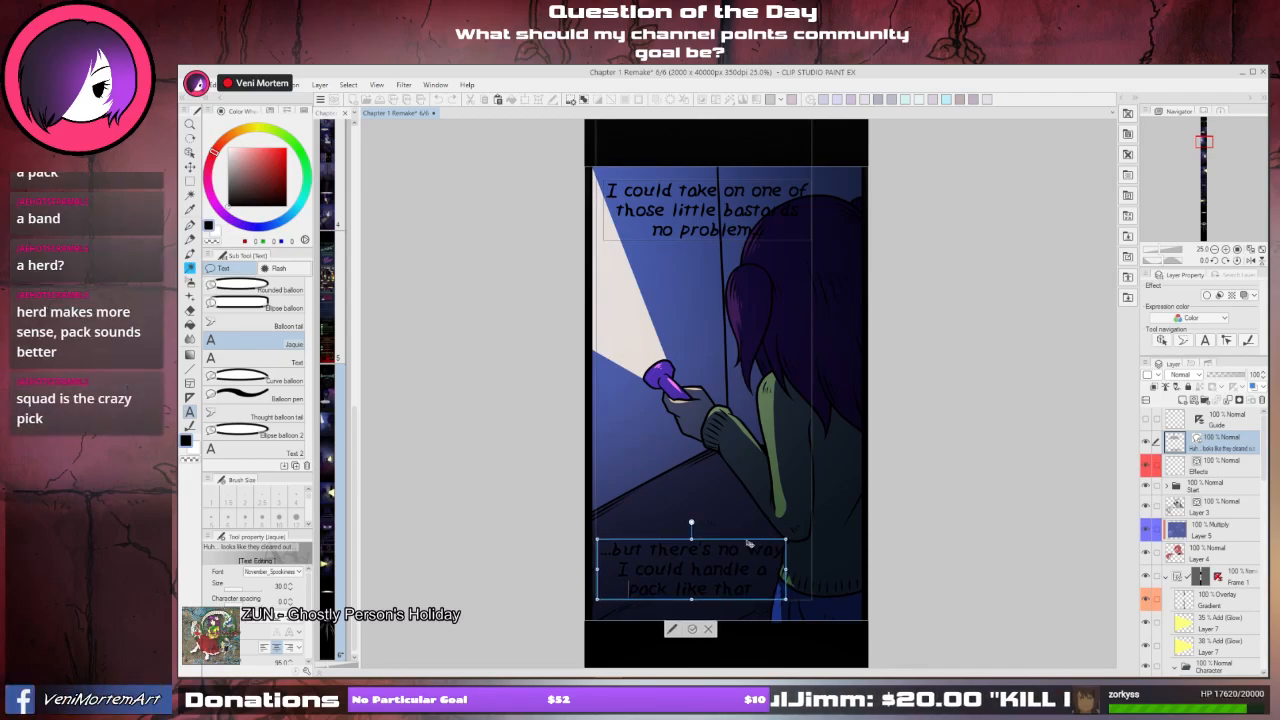
pyautogui.moveTo(748, 543); pyautogui.dragTo(748, 546)
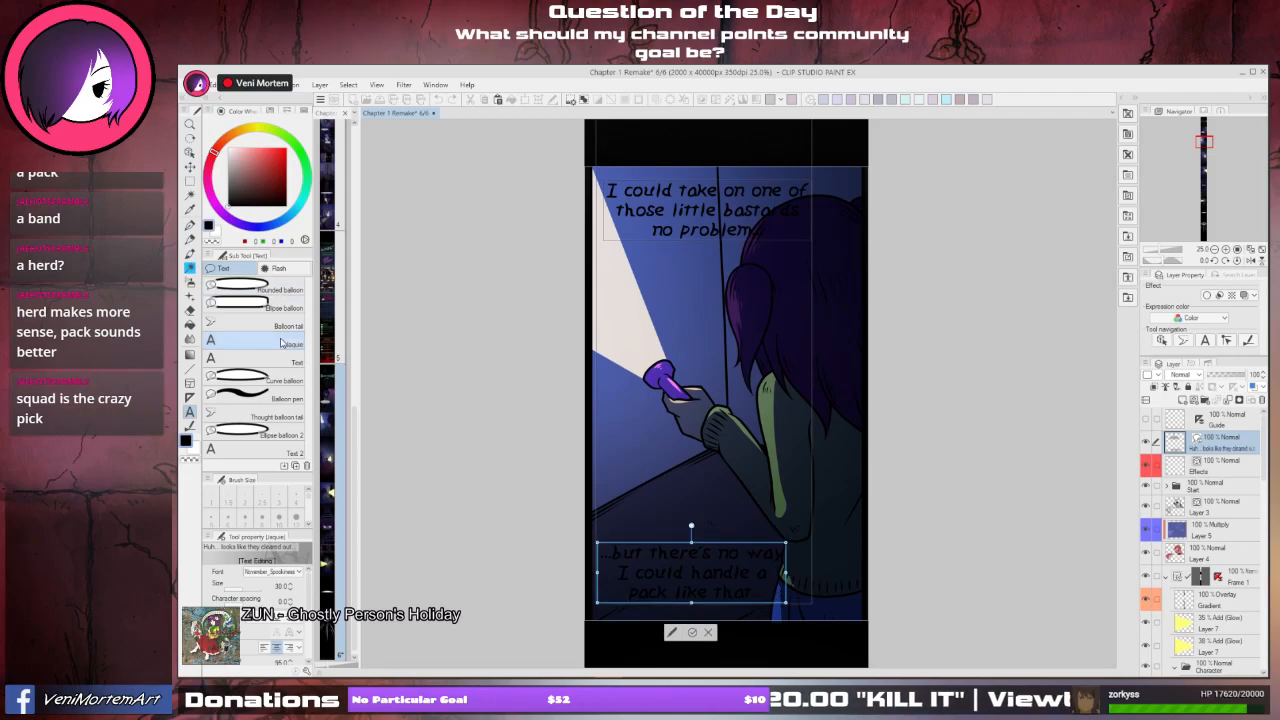
# - Choose the Rounded balloon tool for enclosing the flashlight panel's text
pyautogui.click(289, 291)
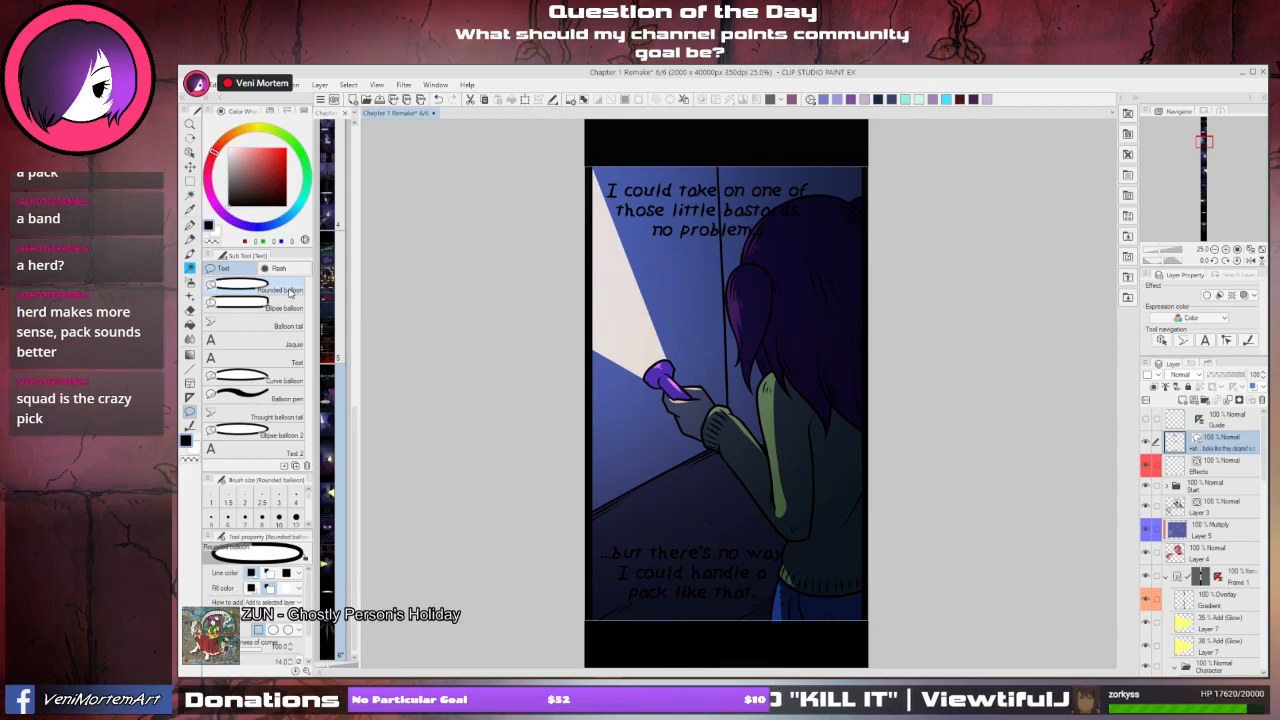
pyautogui.scroll(2, 836, 286)
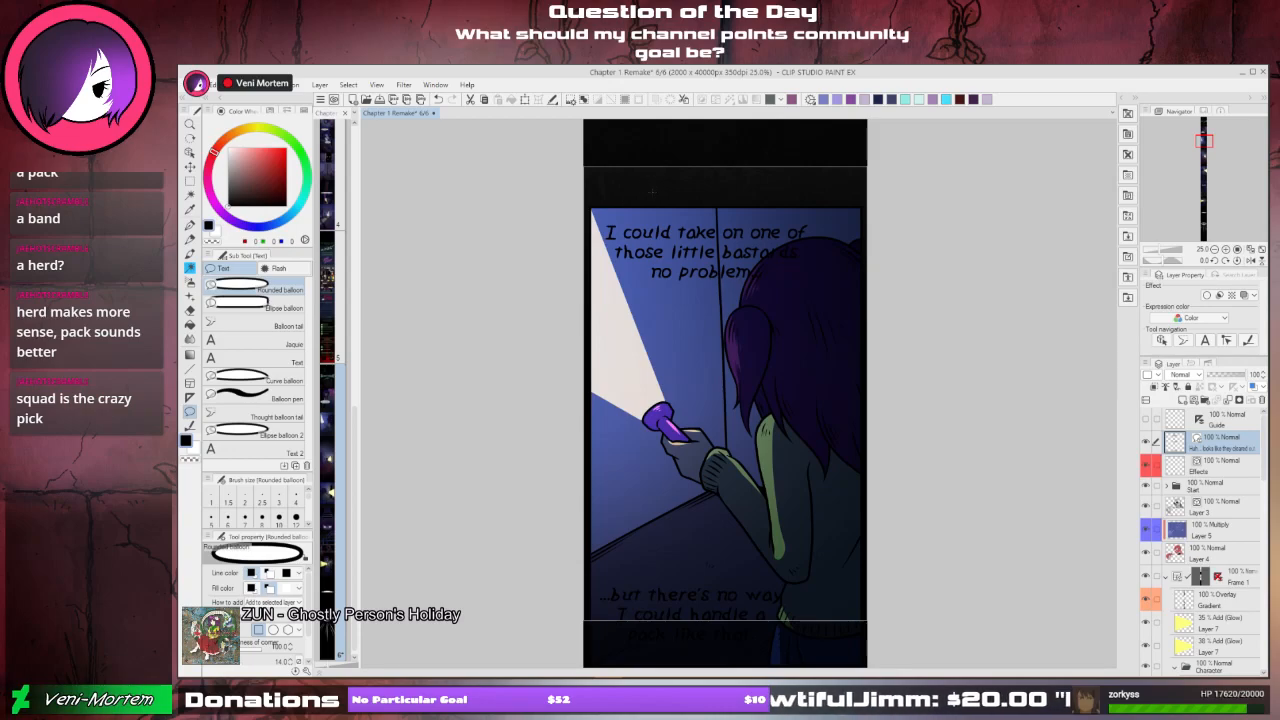
pyautogui.click(293, 309)
pyautogui.click(293, 295)
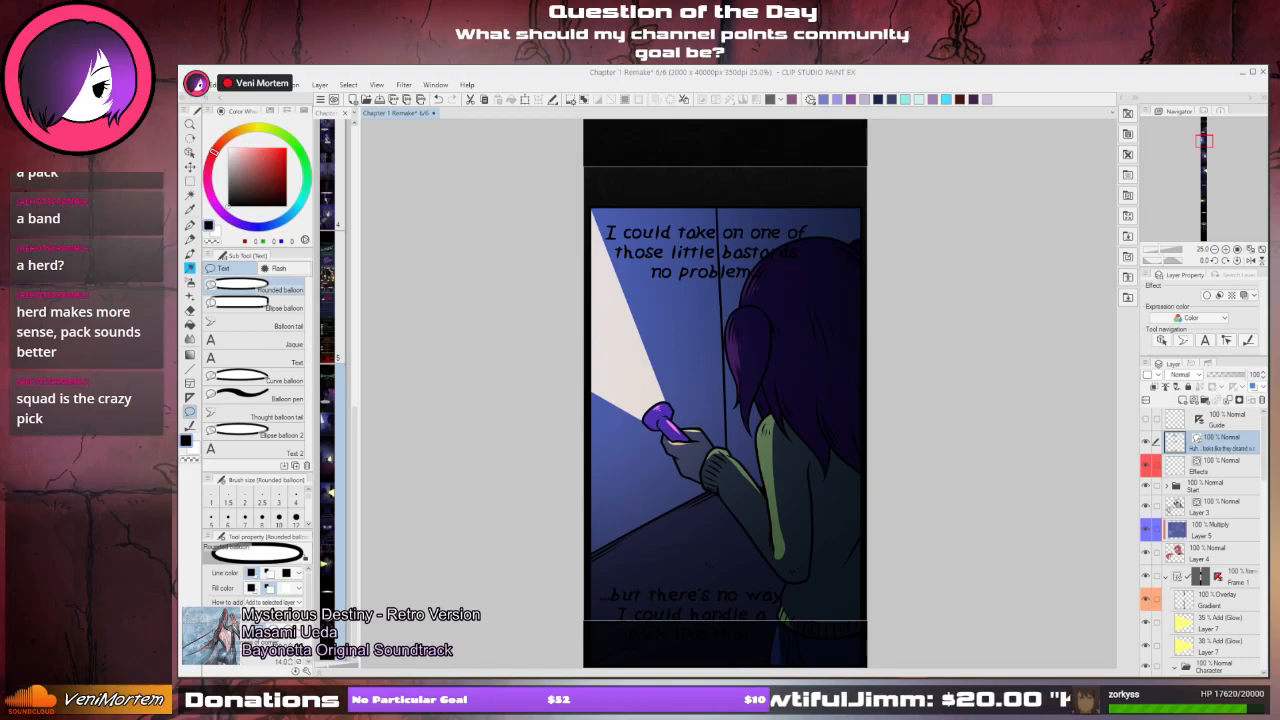
# - Switch to IrfanView, open the old comic pages Page 08.PNG and Page 09.PNG, and place them side by side
pyautogui.moveTo(813, 201); pyautogui.dragTo(839, 203)
pyautogui.moveTo(625, 93); pyautogui.dragTo(546, 122)
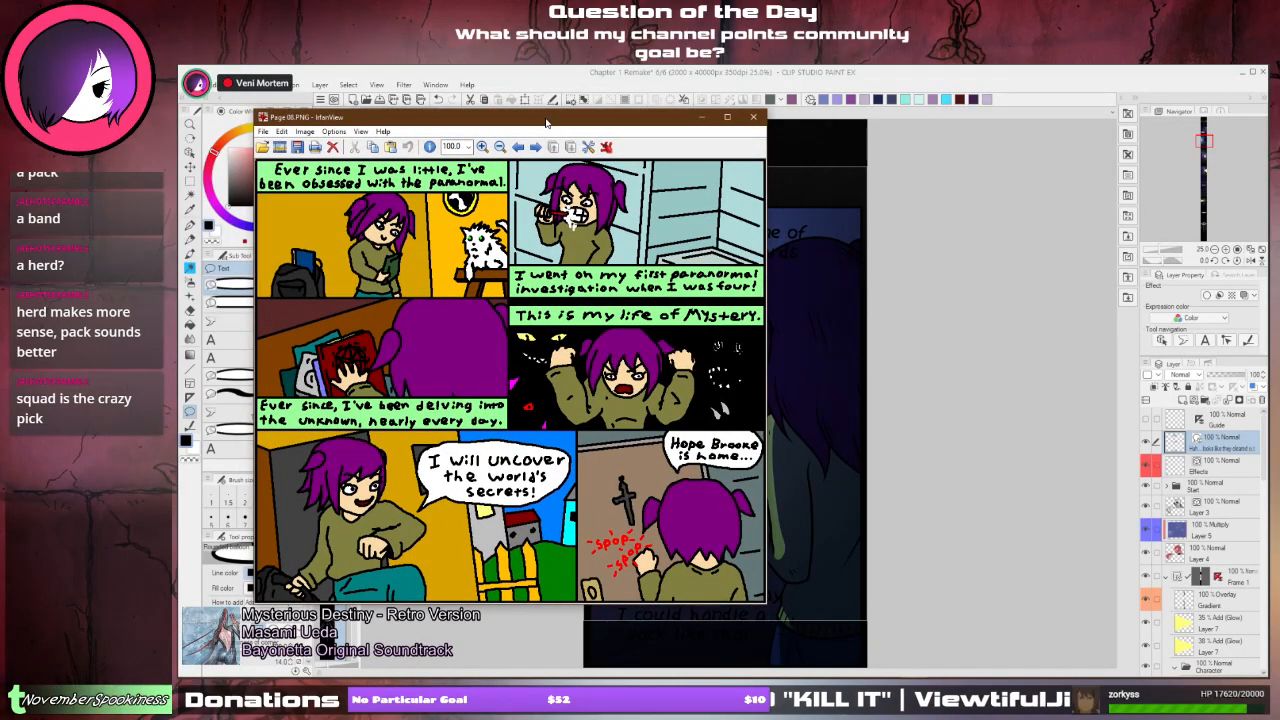
pyautogui.moveTo(545, 122); pyautogui.dragTo(491, 122)
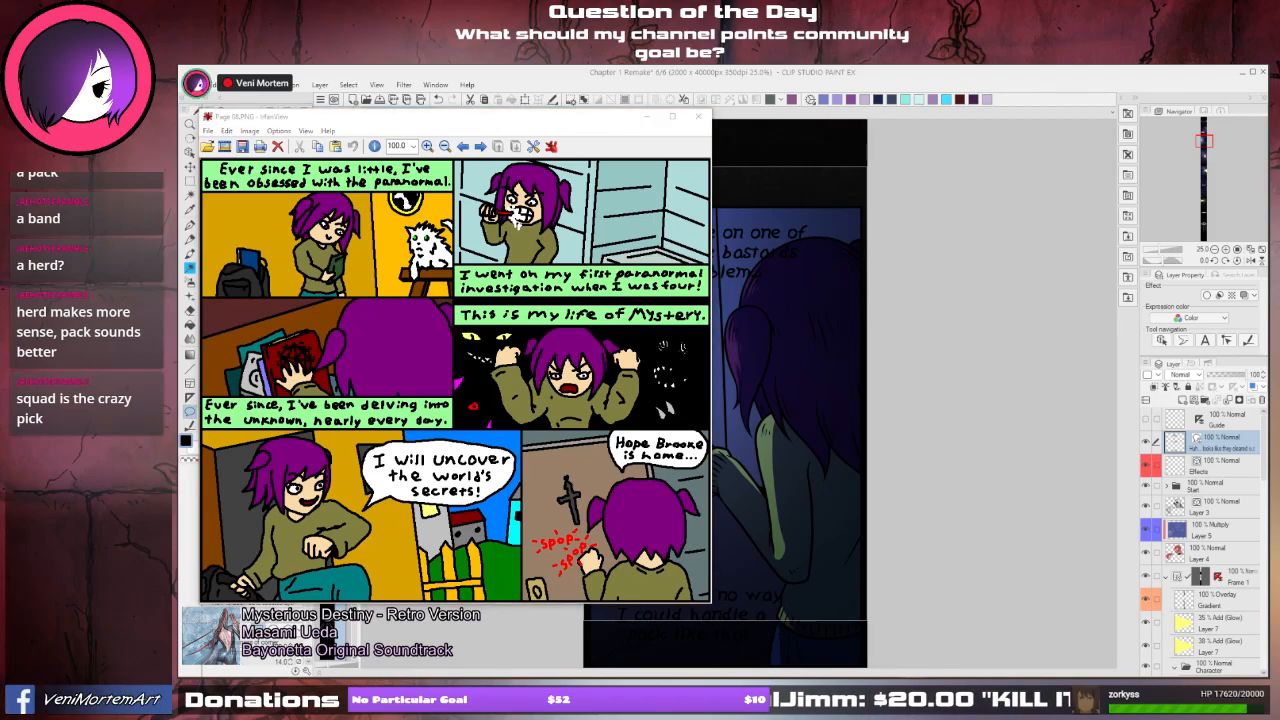
pyautogui.moveTo(676, 76); pyautogui.dragTo(857, 118)
pyautogui.click(1012, 112)
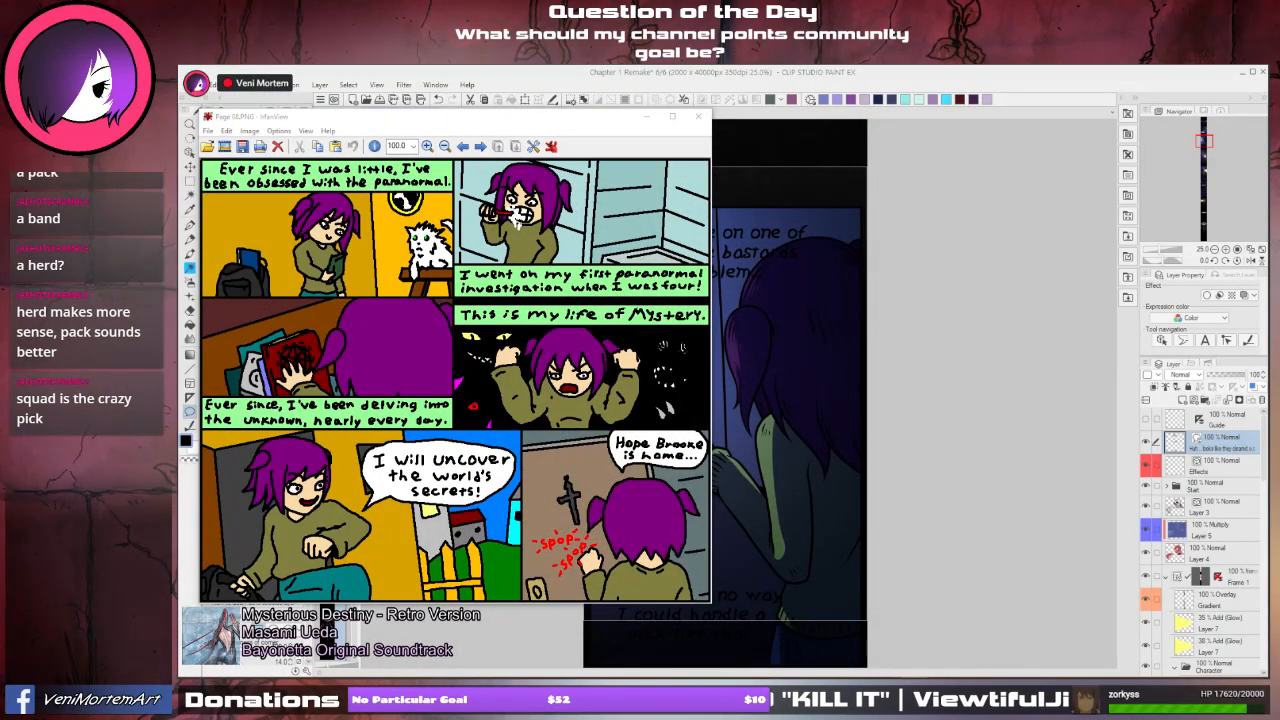
pyautogui.moveTo(458, 83); pyautogui.dragTo(987, 120)
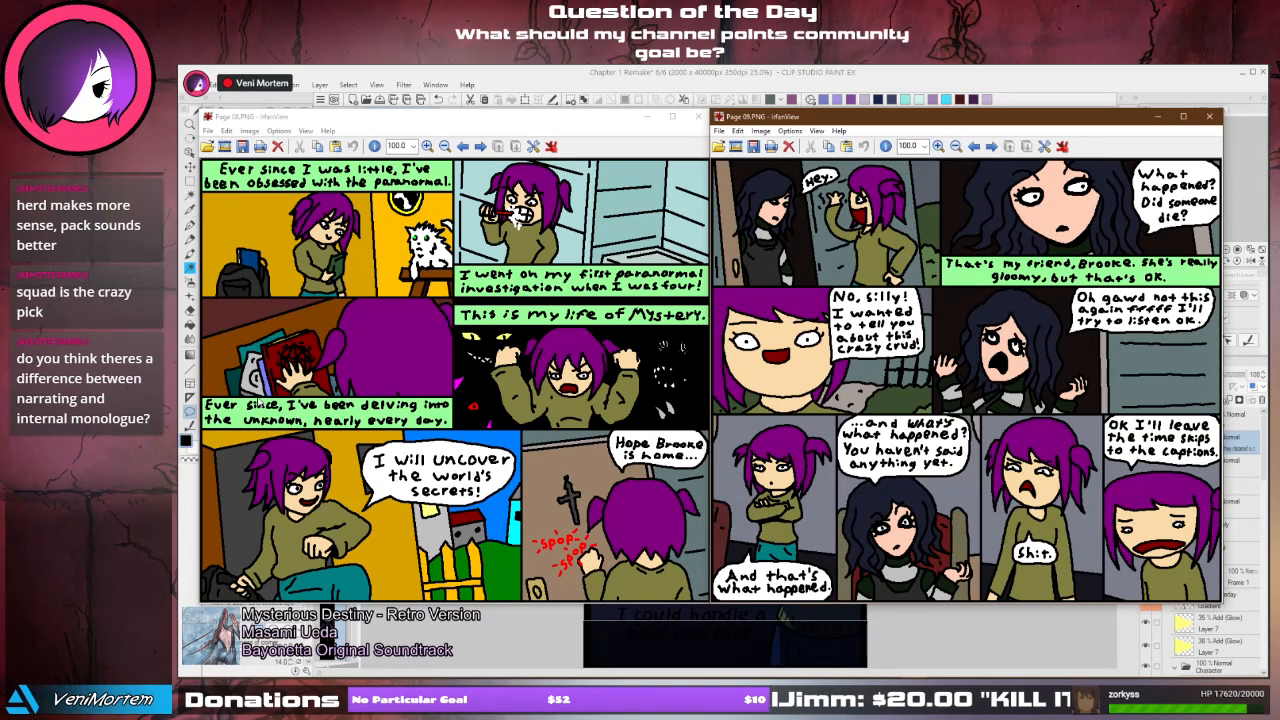
# - Examine how the green narration captions are used on Page 09 and beneath the toothbrushing panel on Page 08
pyautogui.moveTo(234, 388); pyautogui.dragTo(474, 456)
pyautogui.click(474, 456)
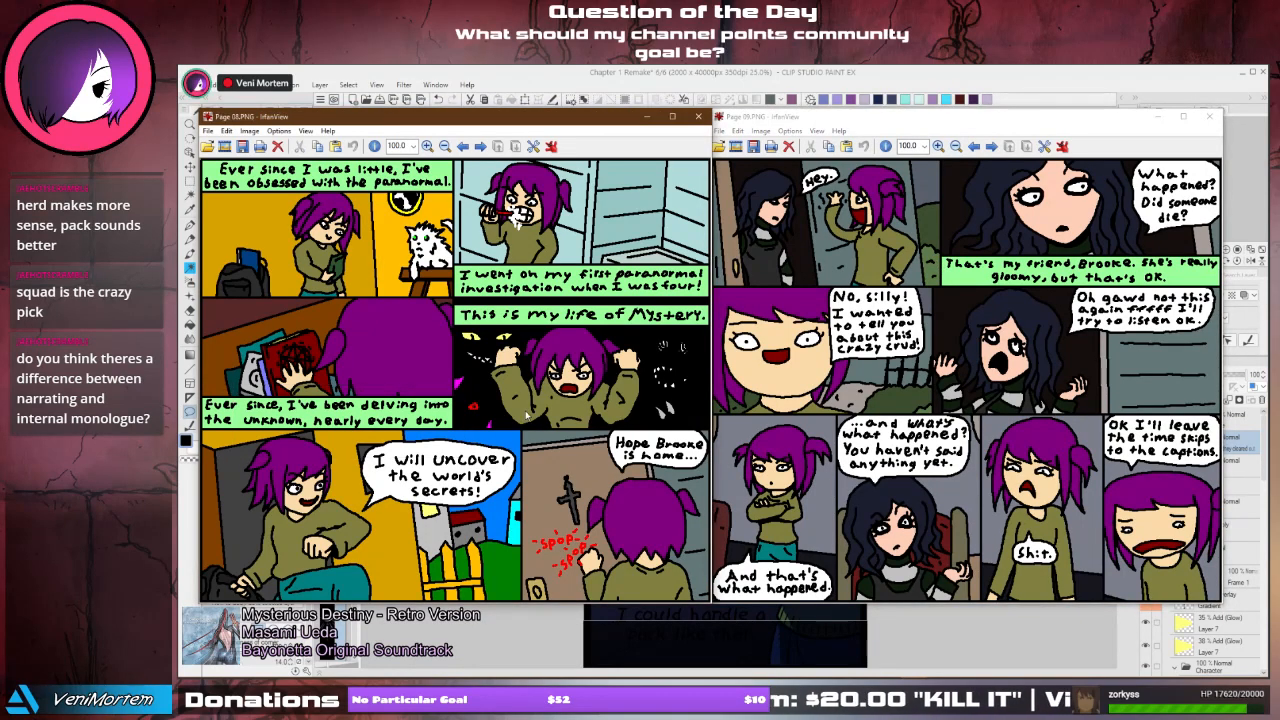
pyautogui.click(950, 259)
pyautogui.moveTo(952, 256); pyautogui.dragTo(1242, 290)
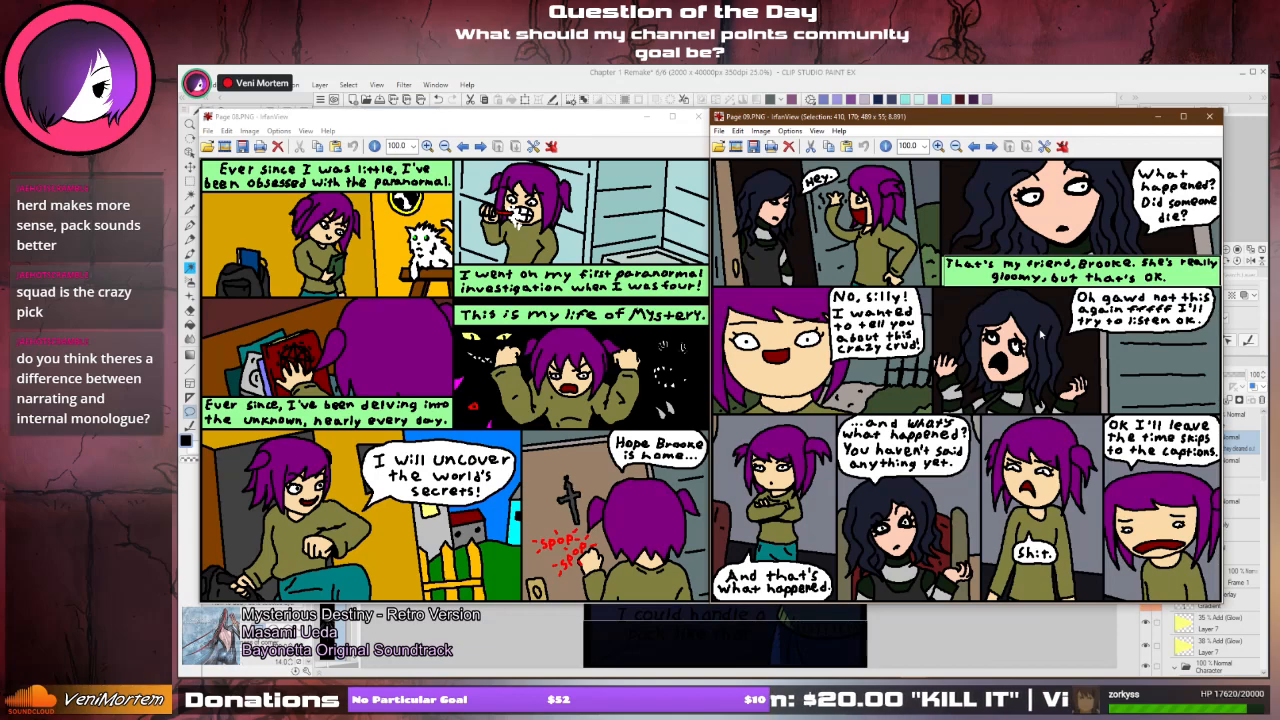
pyautogui.click(449, 302)
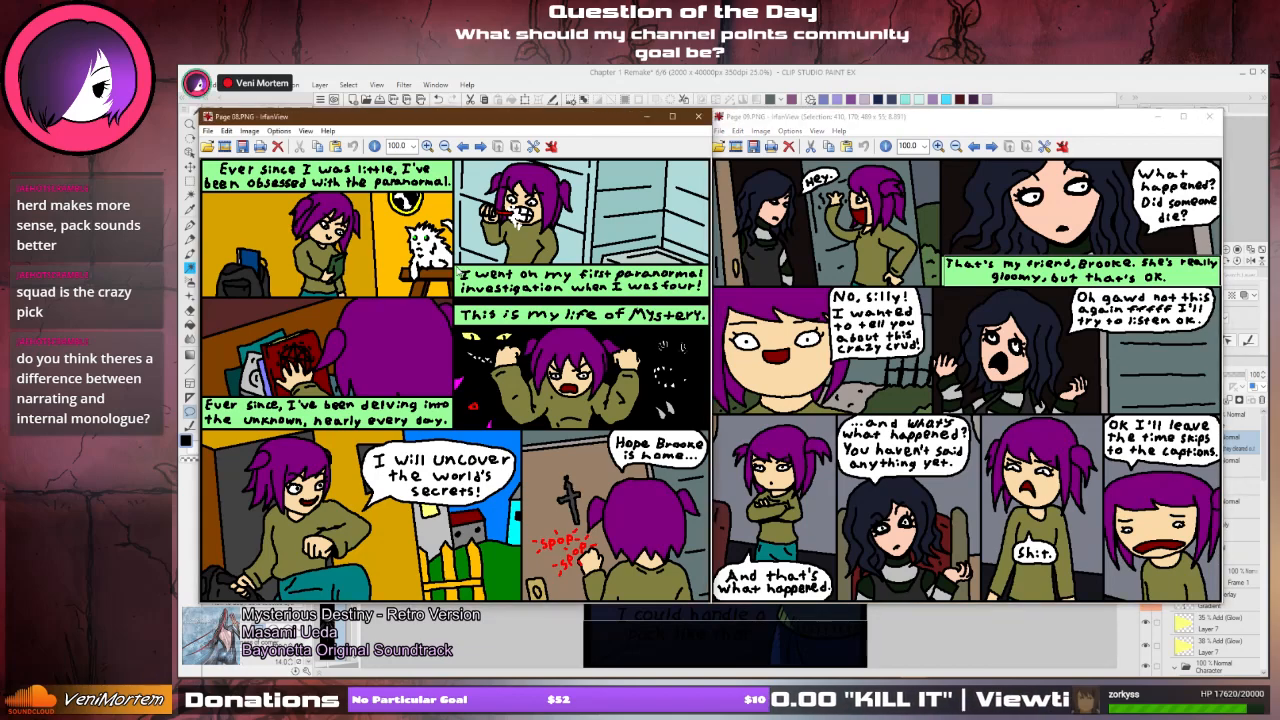
pyautogui.moveTo(456, 267); pyautogui.dragTo(708, 302)
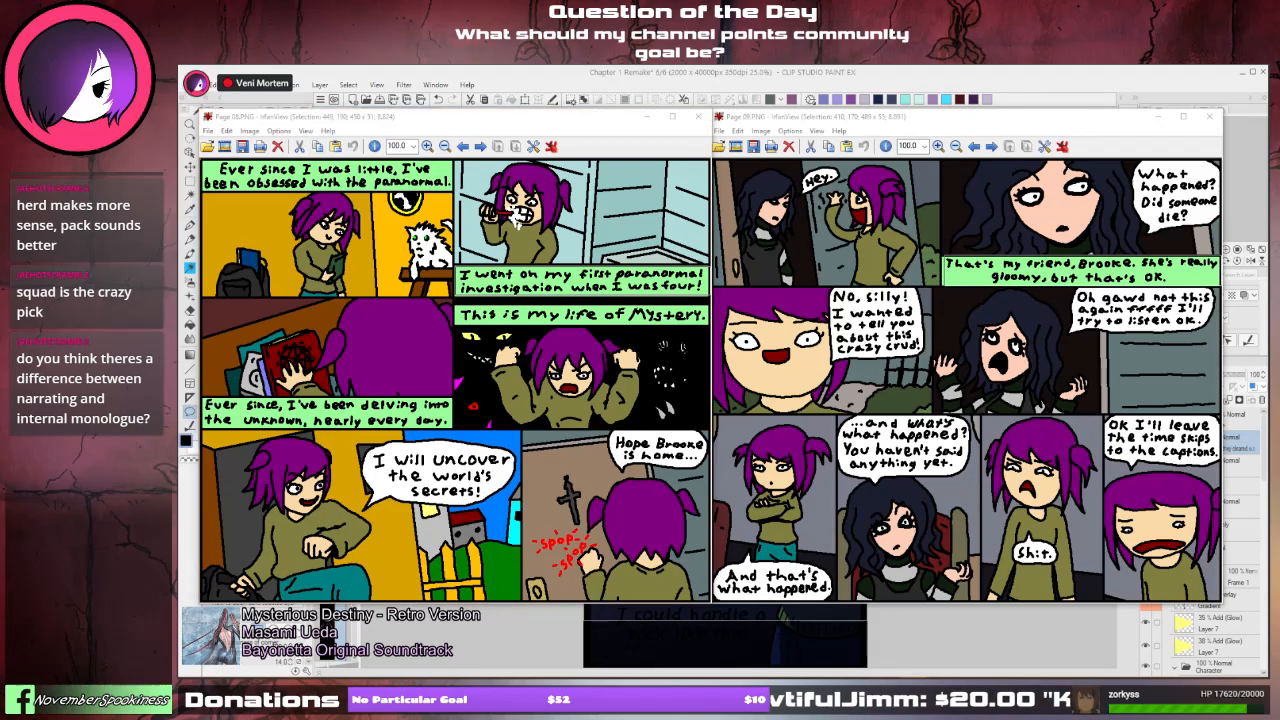
# - Check the time-skip caption on Page 10.PNG, close that page, and clear the selections on Page 08 and Page 09
pyautogui.moveTo(505, 72); pyautogui.dragTo(600, 276)
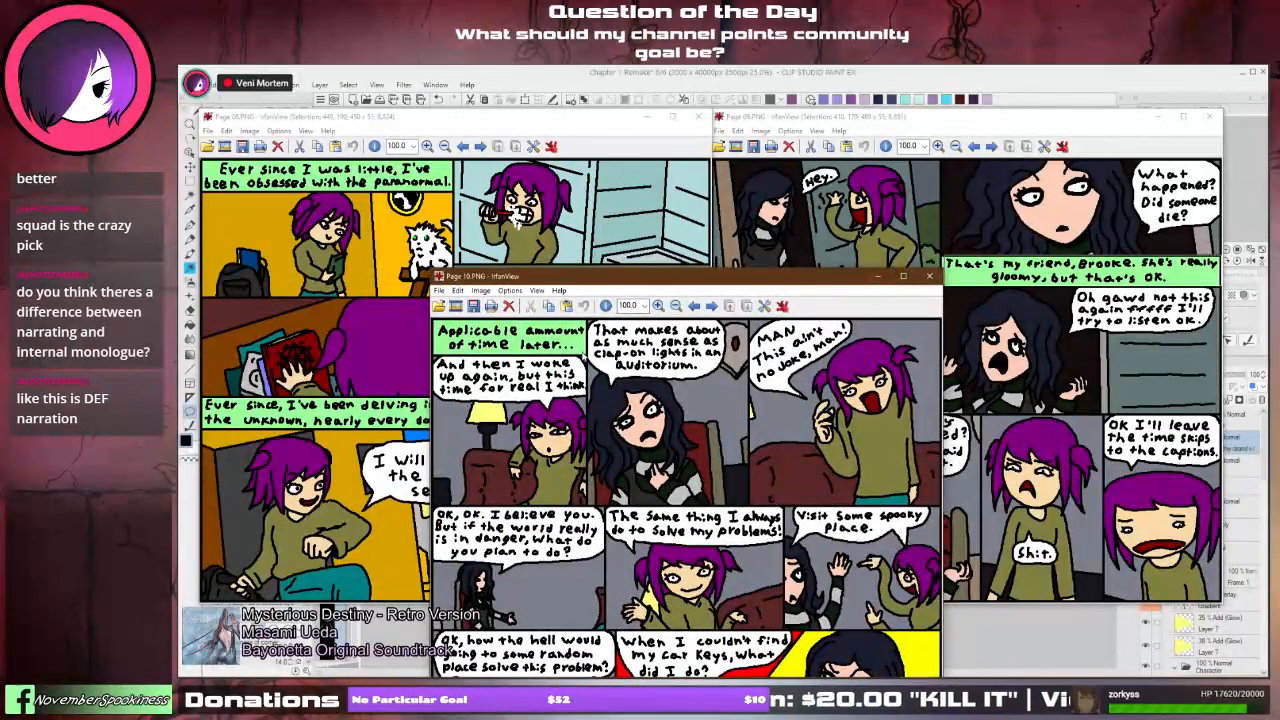
pyautogui.moveTo(586, 358); pyautogui.dragTo(427, 289)
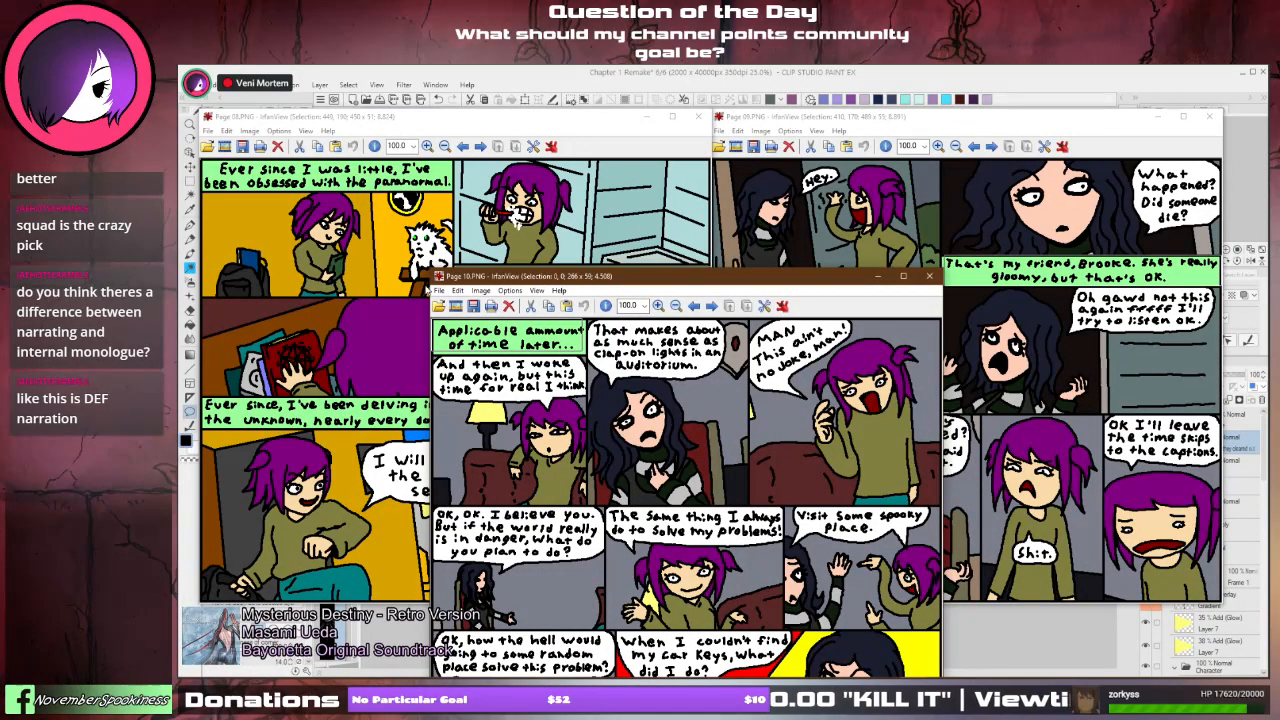
pyautogui.click(929, 276)
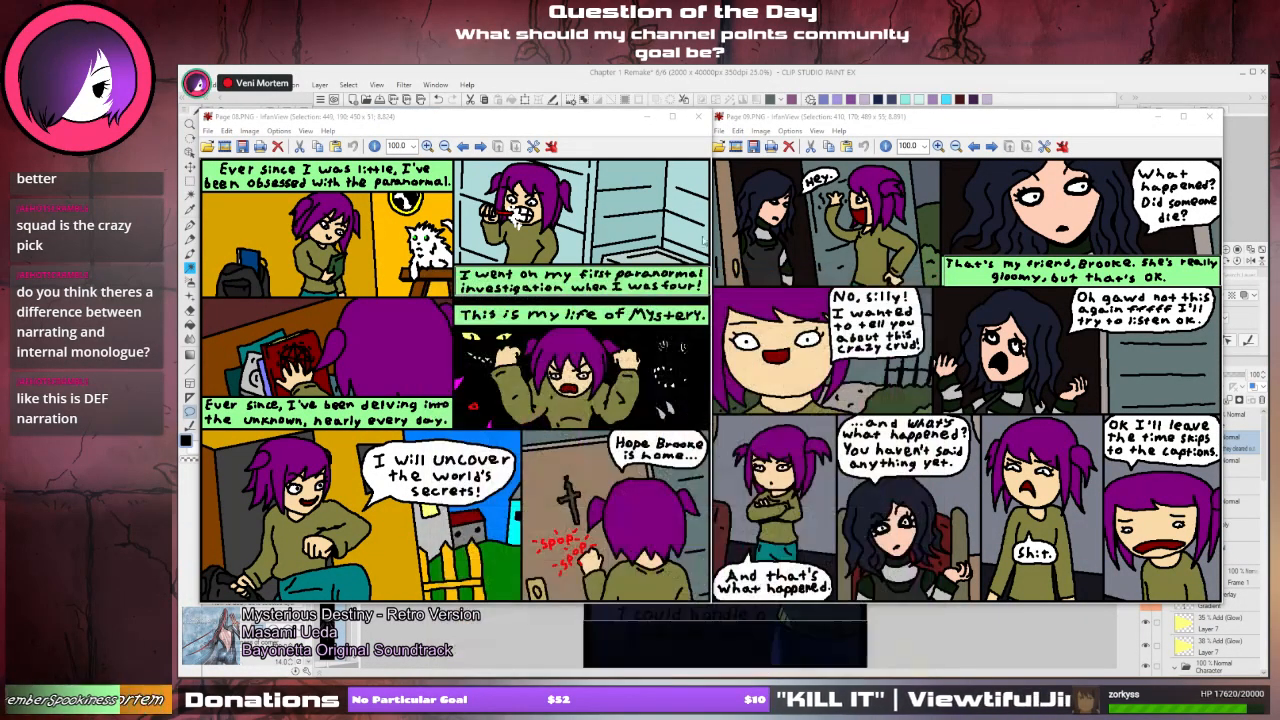
pyautogui.click(445, 196)
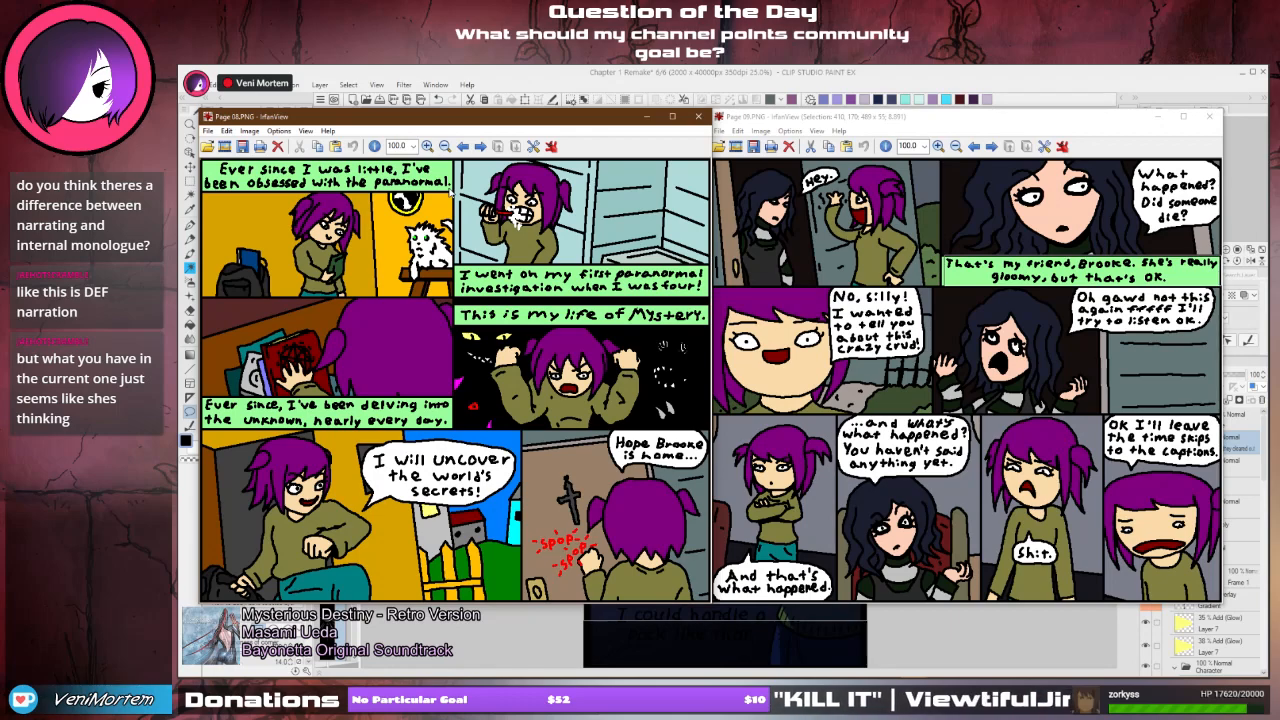
pyautogui.click(899, 298)
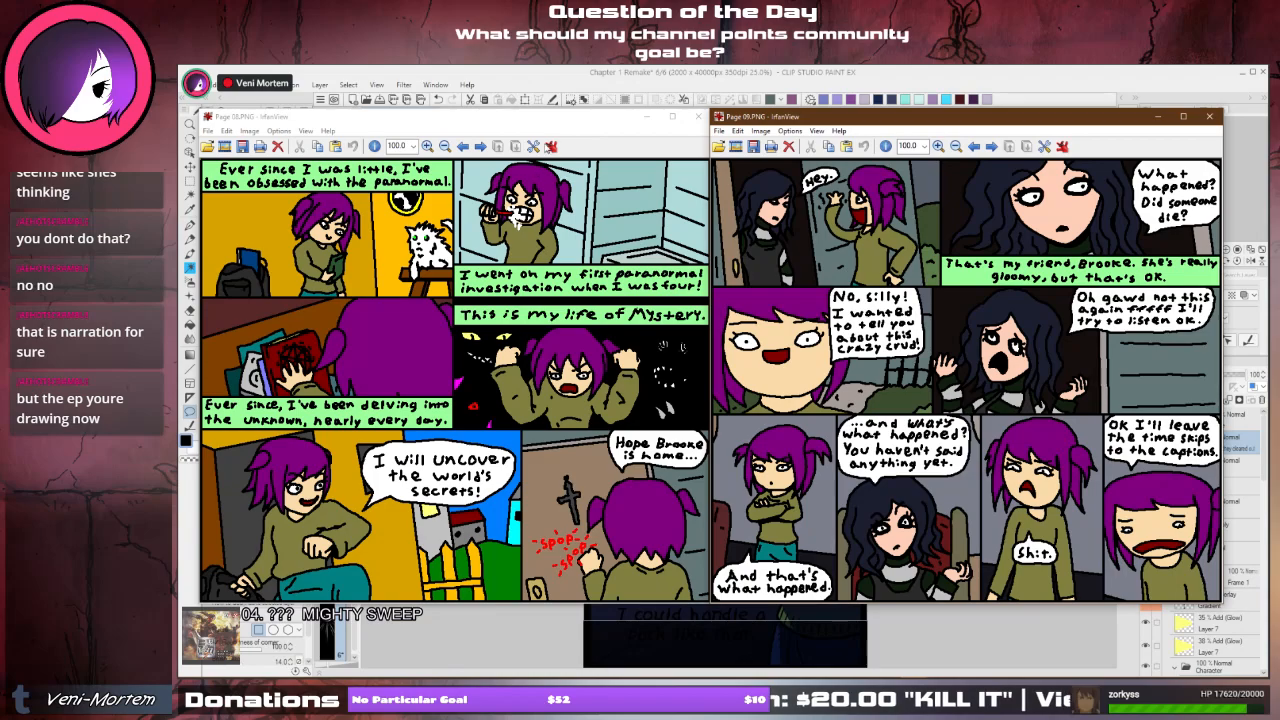
# - Compare the old pages with the flashlight panel by moving them apart, and return them side by side
pyautogui.moveTo(400, 116); pyautogui.dragTo(400, 243)
pyautogui.moveTo(782, 120); pyautogui.dragTo(971, 245)
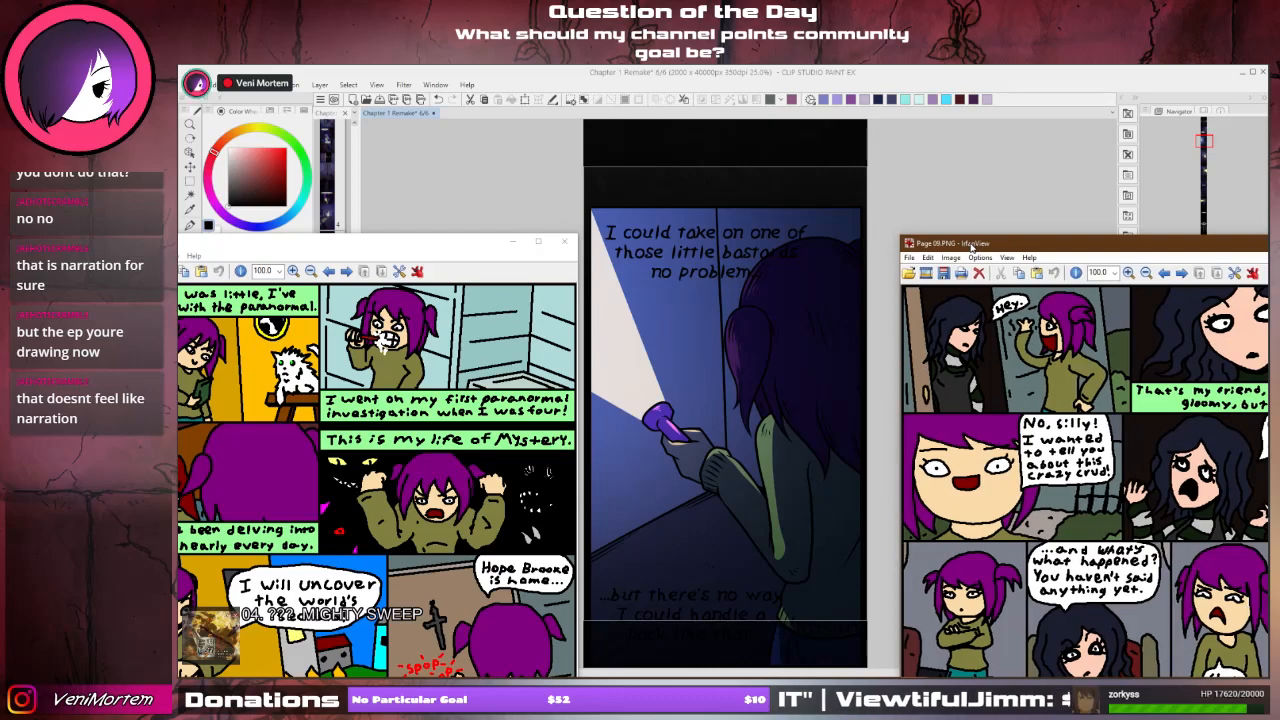
pyautogui.moveTo(971, 246); pyautogui.dragTo(940, 243)
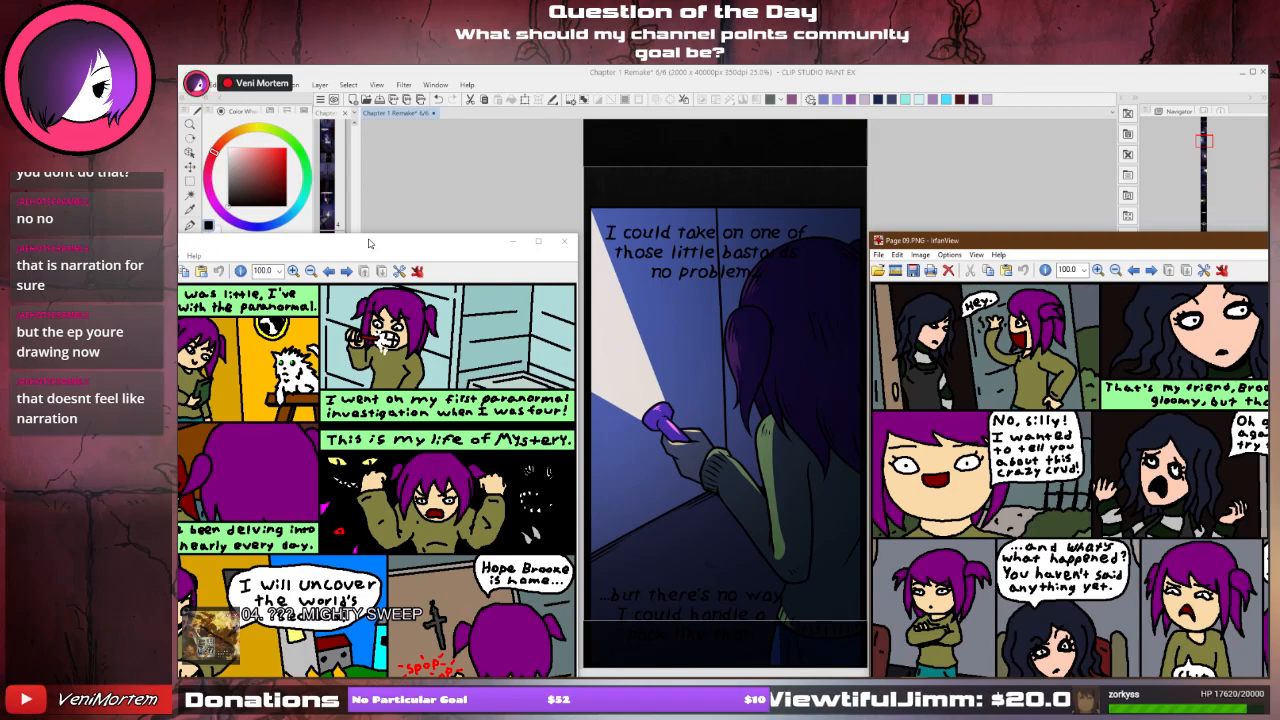
pyautogui.moveTo(368, 243); pyautogui.dragTo(488, 145)
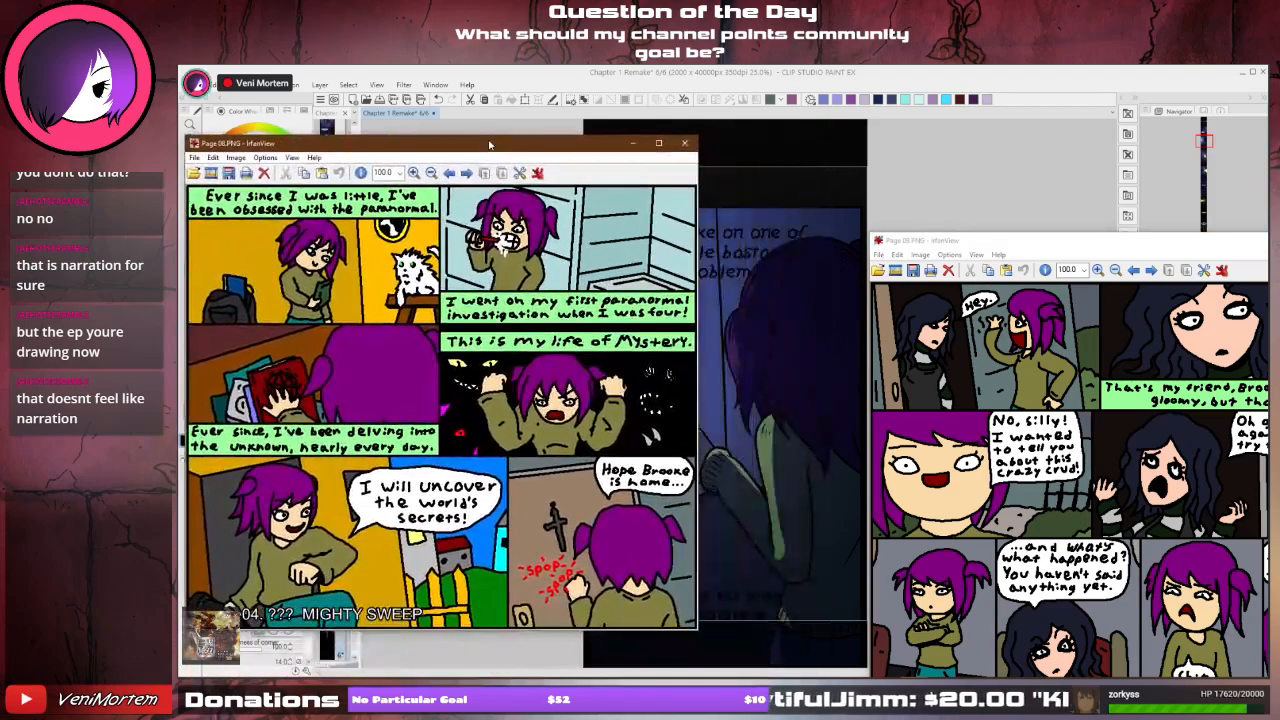
pyautogui.moveTo(956, 241); pyautogui.dragTo(808, 148)
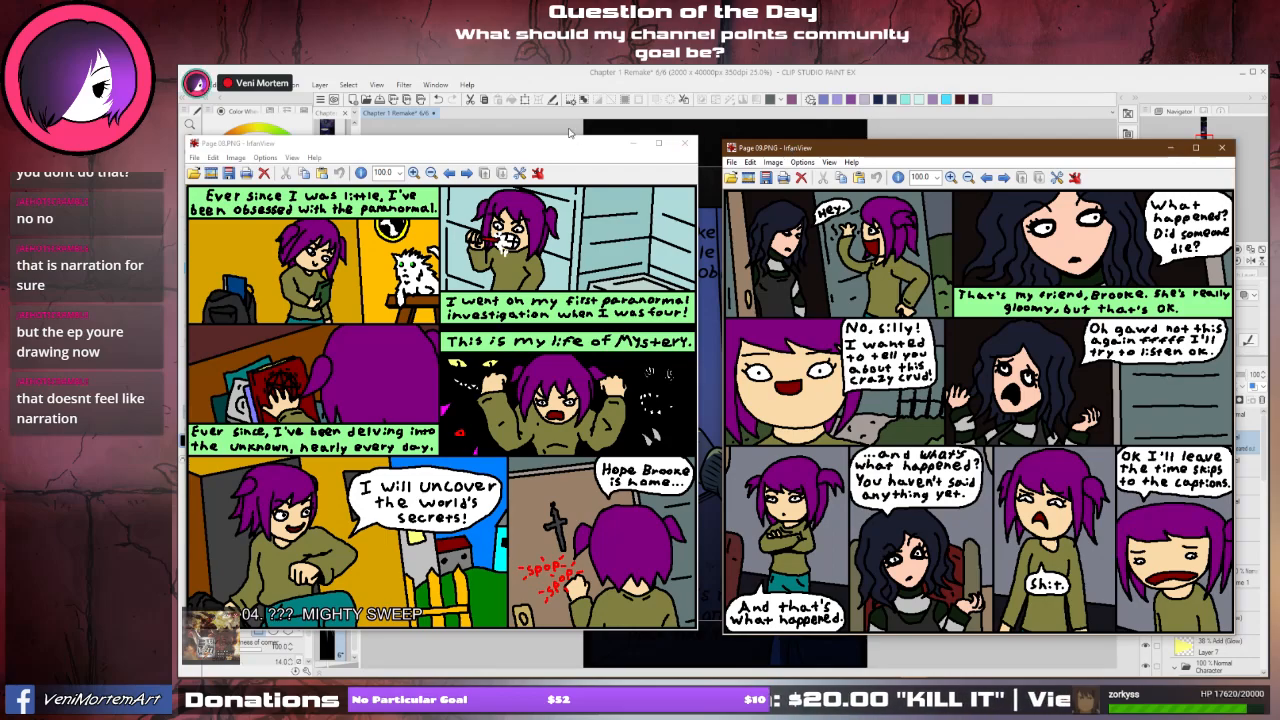
pyautogui.moveTo(544, 145); pyautogui.dragTo(398, 198)
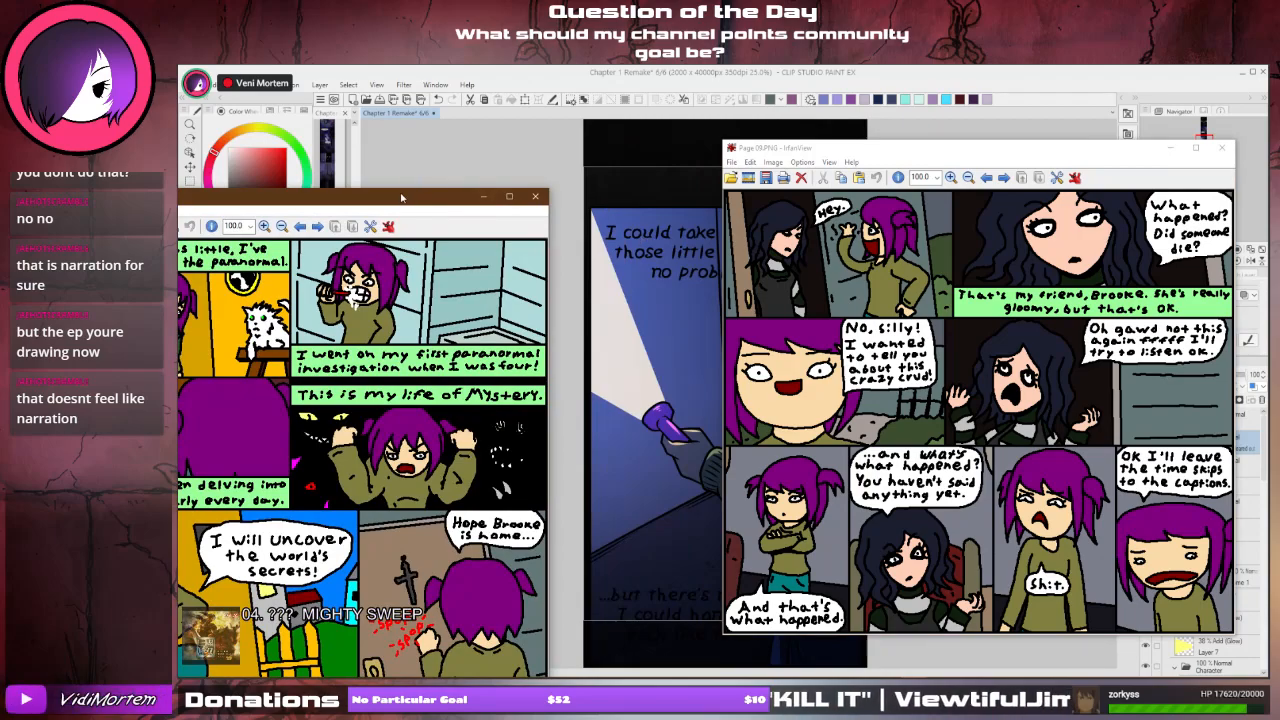
pyautogui.moveTo(398, 198); pyautogui.dragTo(565, 141)
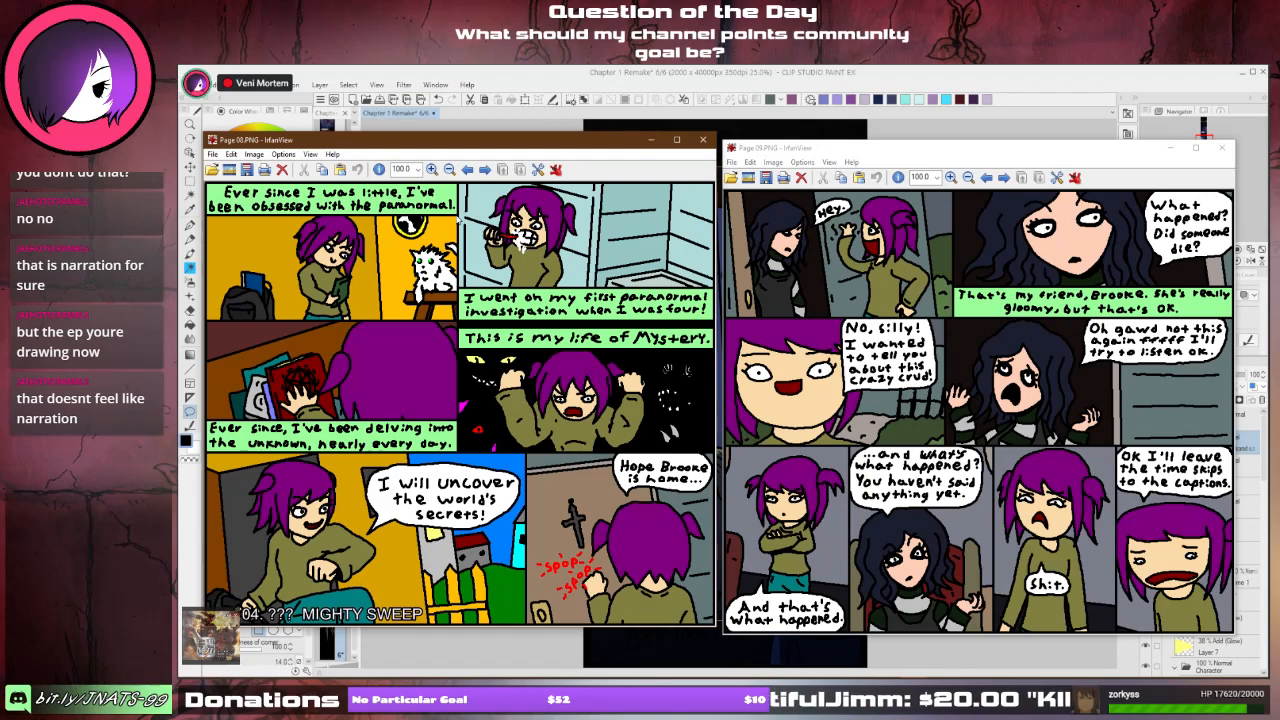
# - Review Page 08's opening, first-investigation and "Ever since" captions one by one as examples of narration
pyautogui.moveTo(459, 216); pyautogui.dragTo(204, 150)
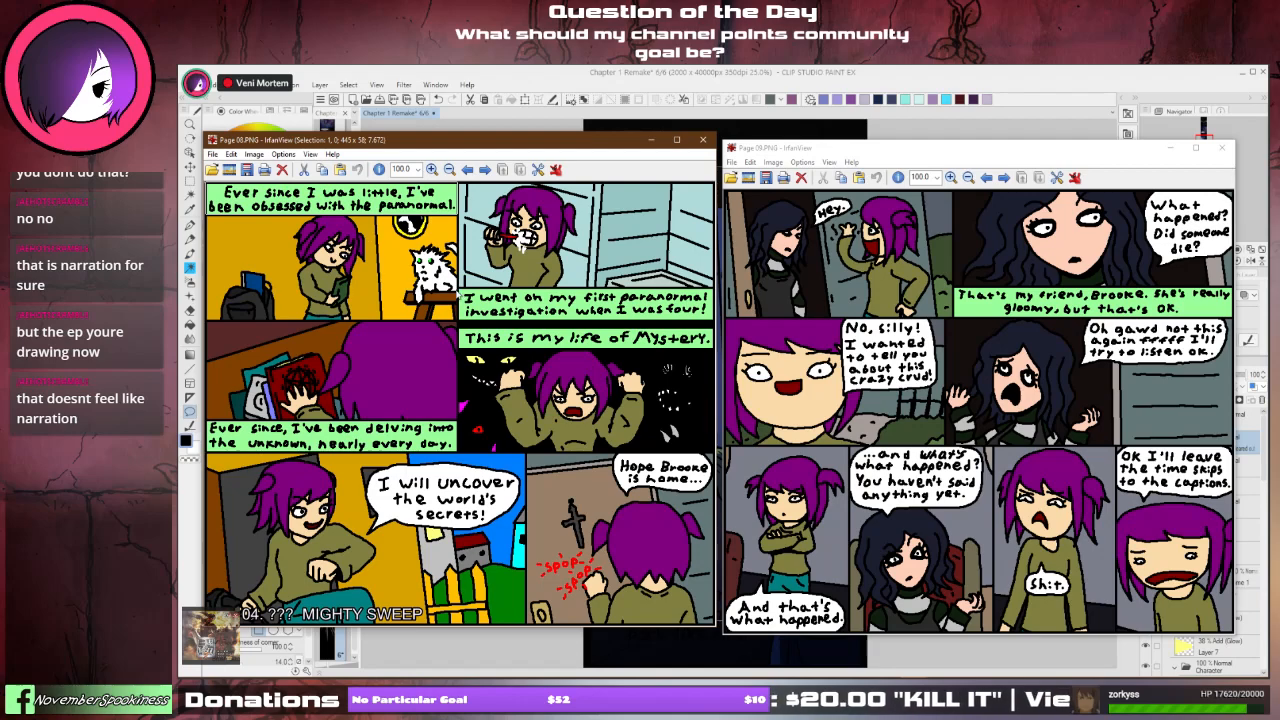
pyautogui.moveTo(459, 290); pyautogui.dragTo(717, 325)
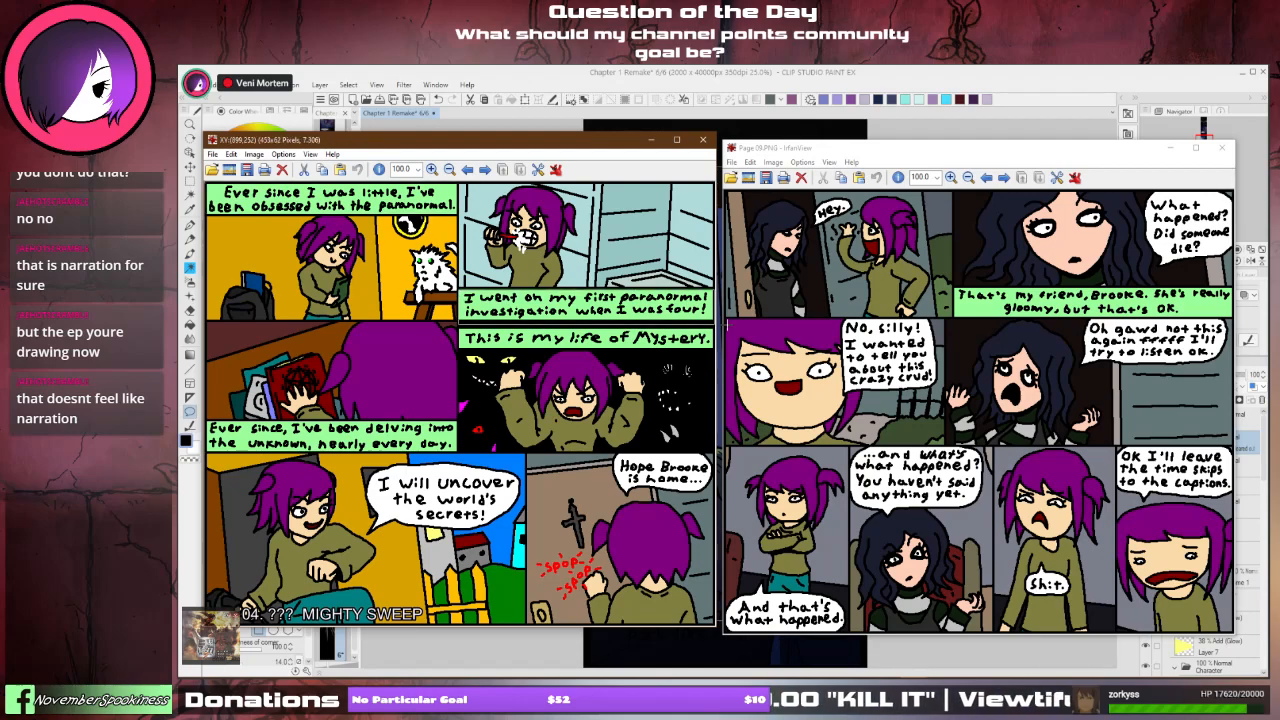
pyautogui.moveTo(464, 418); pyautogui.dragTo(200, 450)
pyautogui.click(190, 456)
# - Bring Page 08.PNG back into view, examine its "This is my life of Mystery." caption, and show Page 09.PNG beside it
pyautogui.moveTo(329, 669)
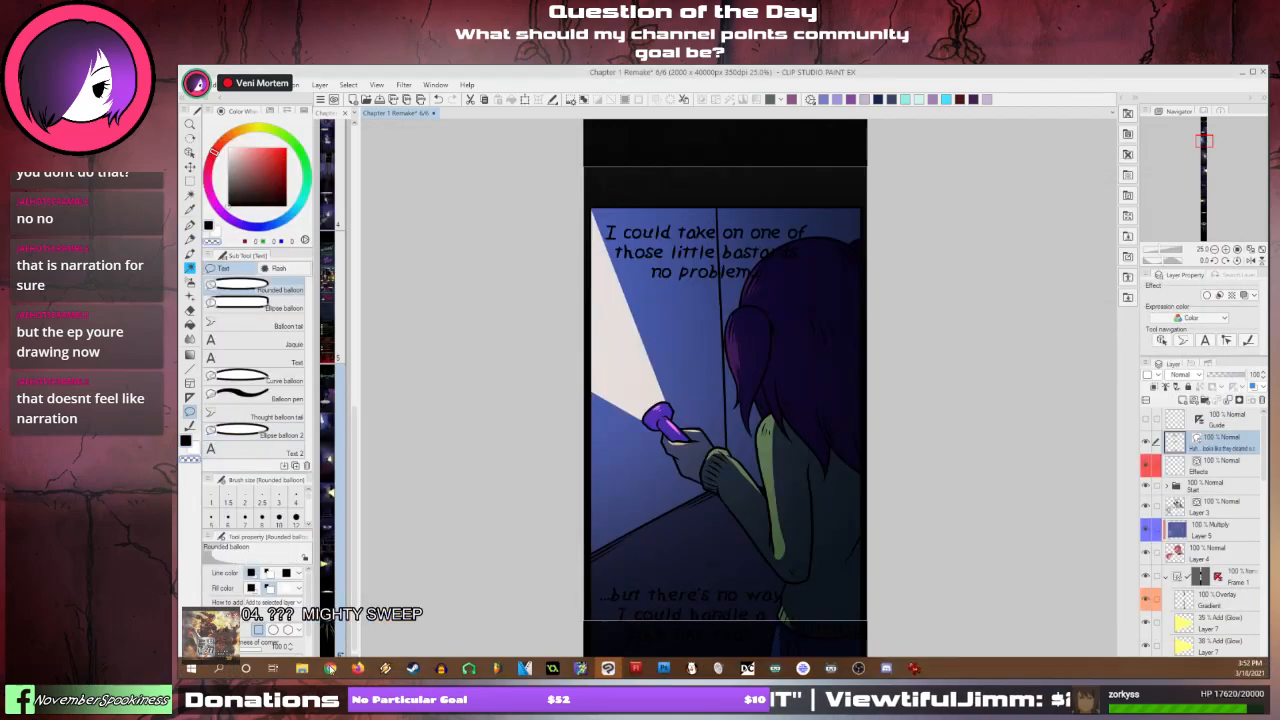
pyautogui.moveTo(913, 667)
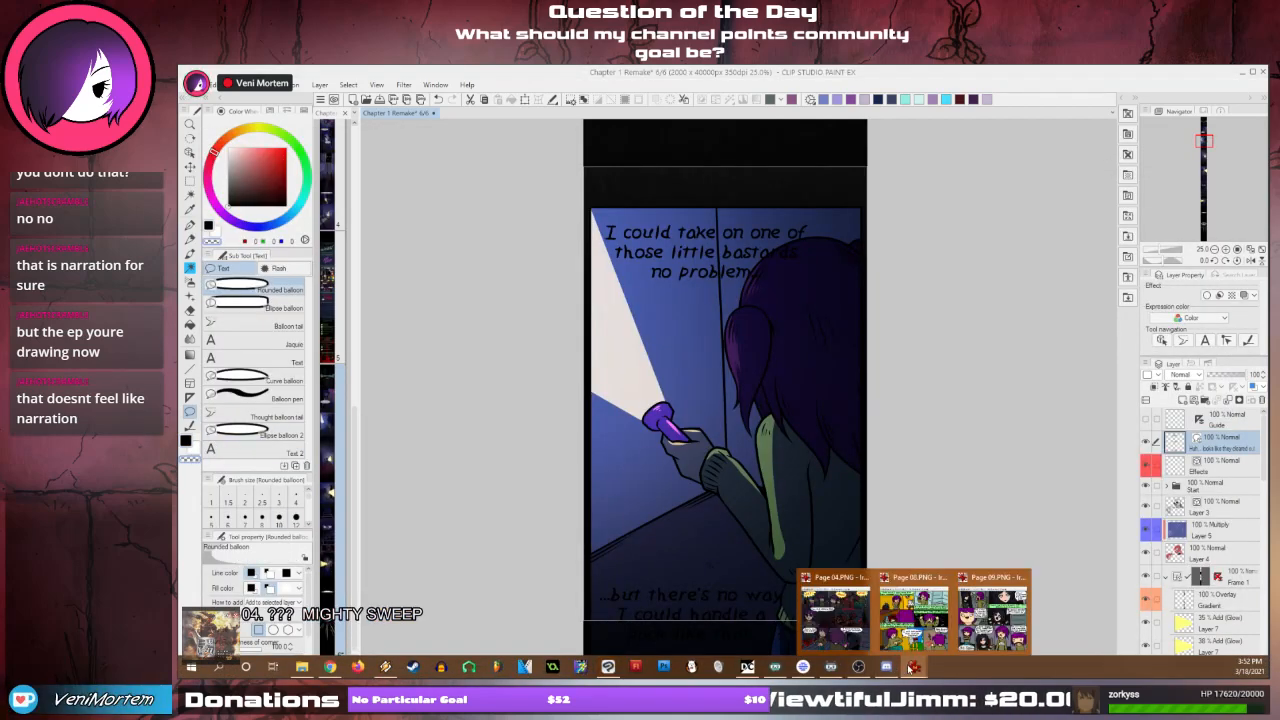
pyautogui.click(913, 615)
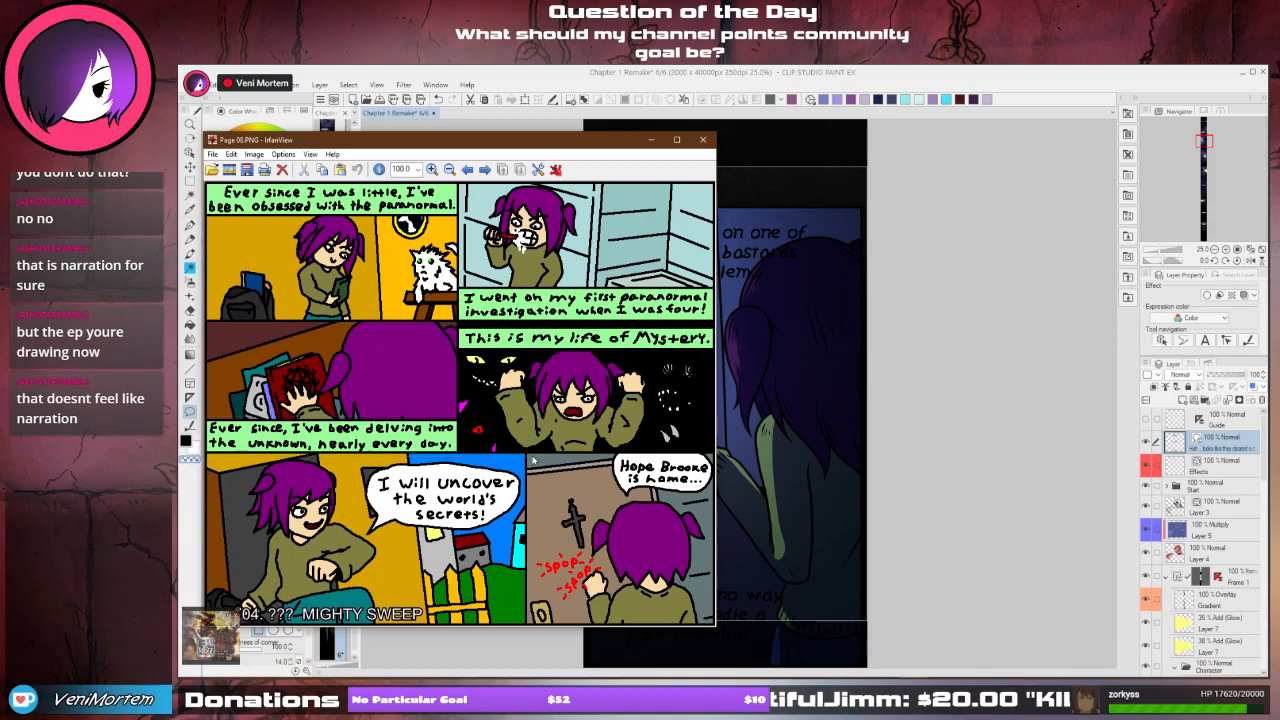
pyautogui.moveTo(455, 355); pyautogui.dragTo(721, 327)
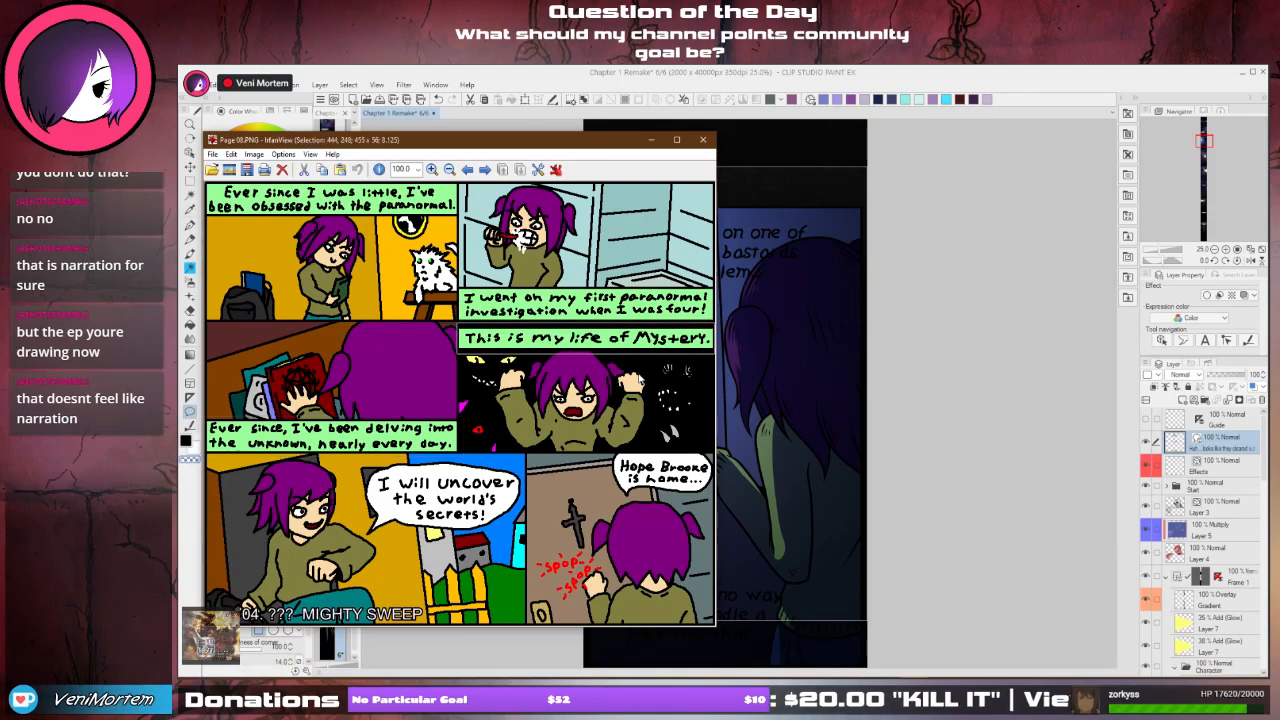
pyautogui.click(636, 379)
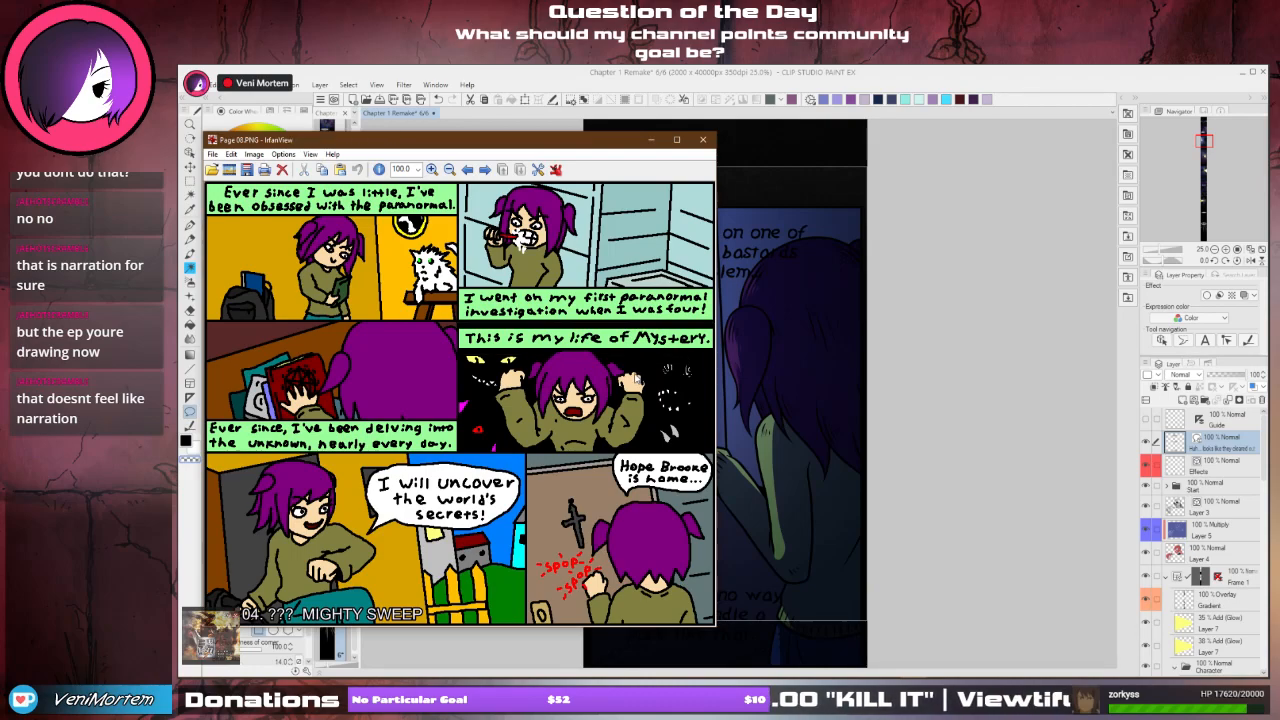
pyautogui.moveTo(916, 678)
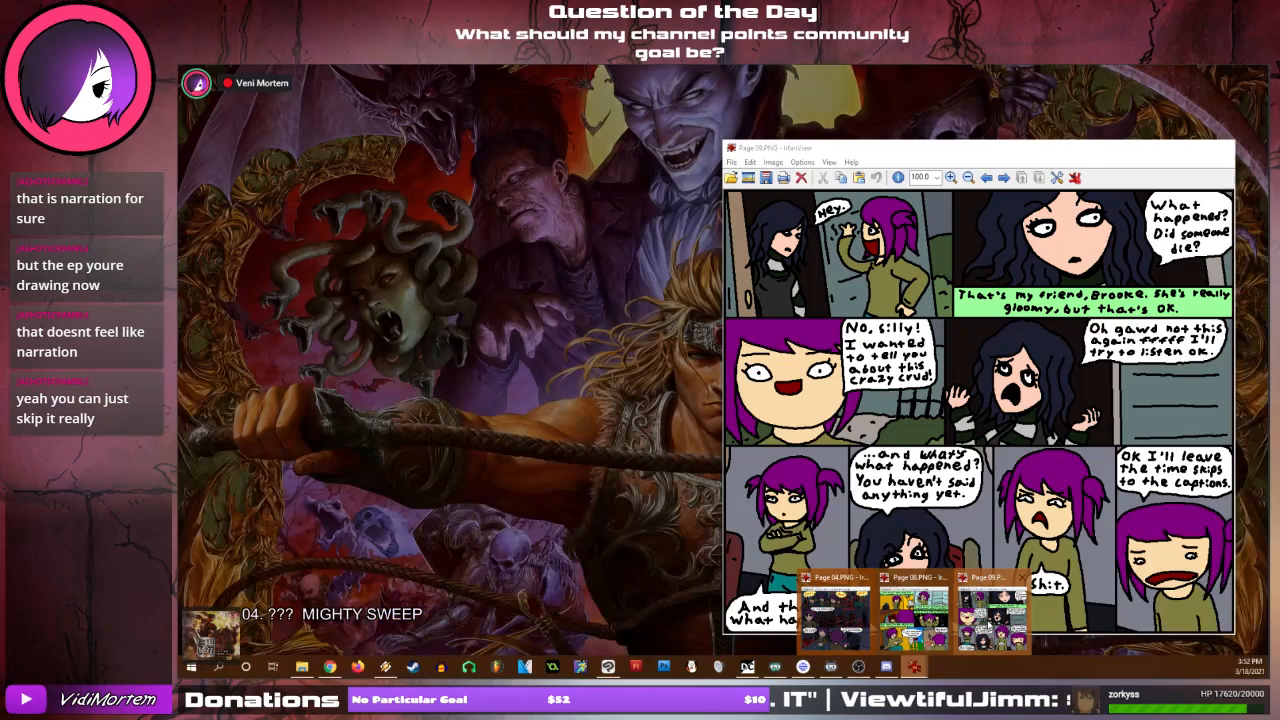
pyautogui.click(988, 625)
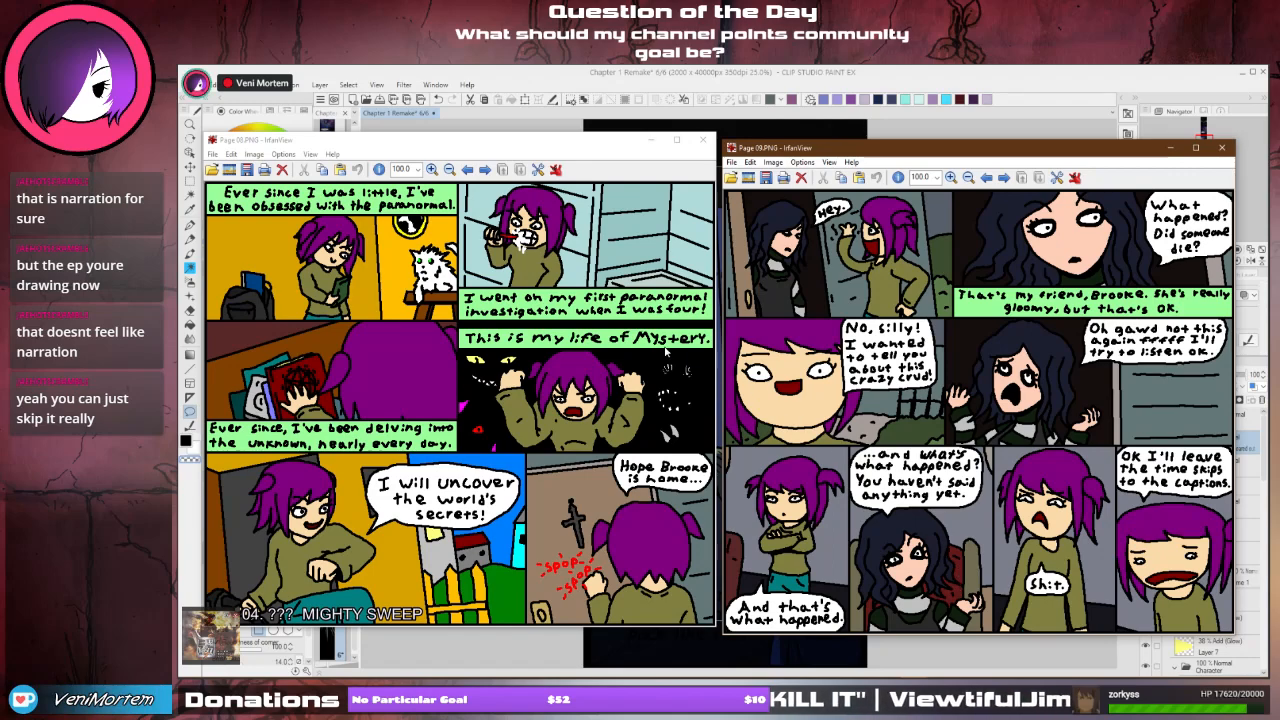
# - Examine Page 09's green caption introducing the friend, then close both old pages and return to Clip Studio Paint
pyautogui.moveTo(954, 282); pyautogui.dragTo(1264, 321)
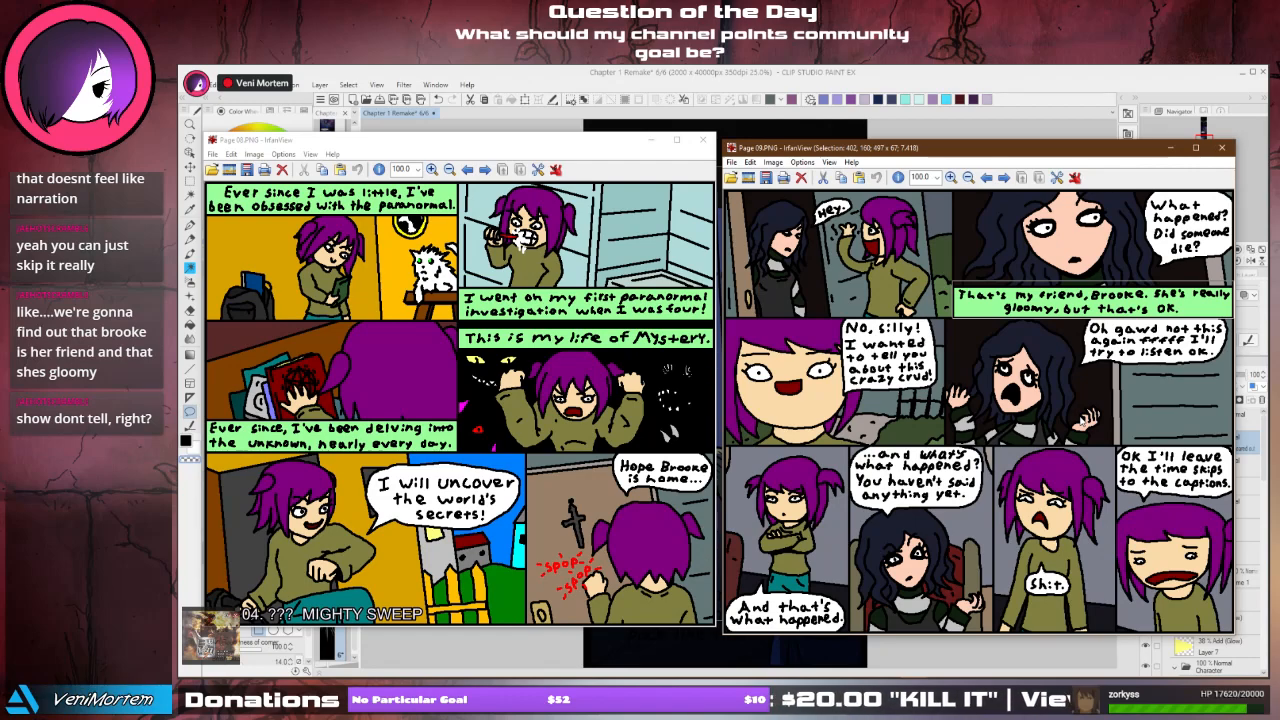
pyautogui.click(956, 414)
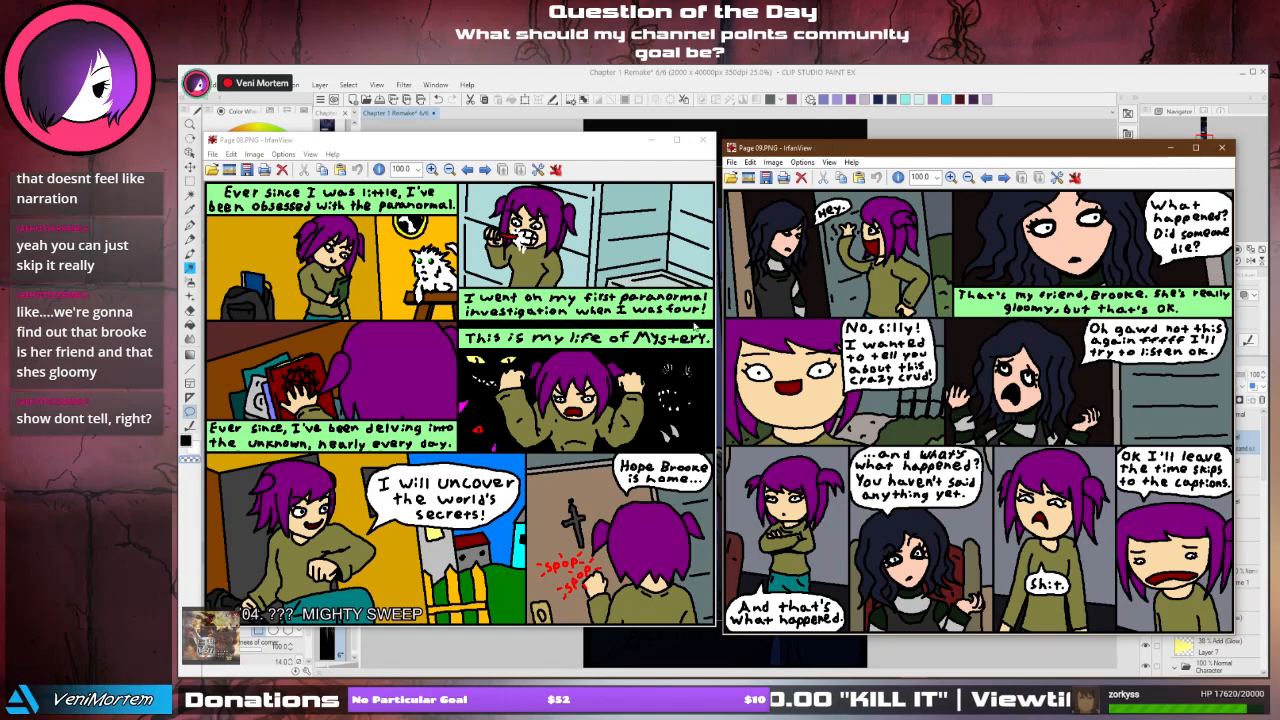
pyautogui.click(701, 146)
pyautogui.click(702, 141)
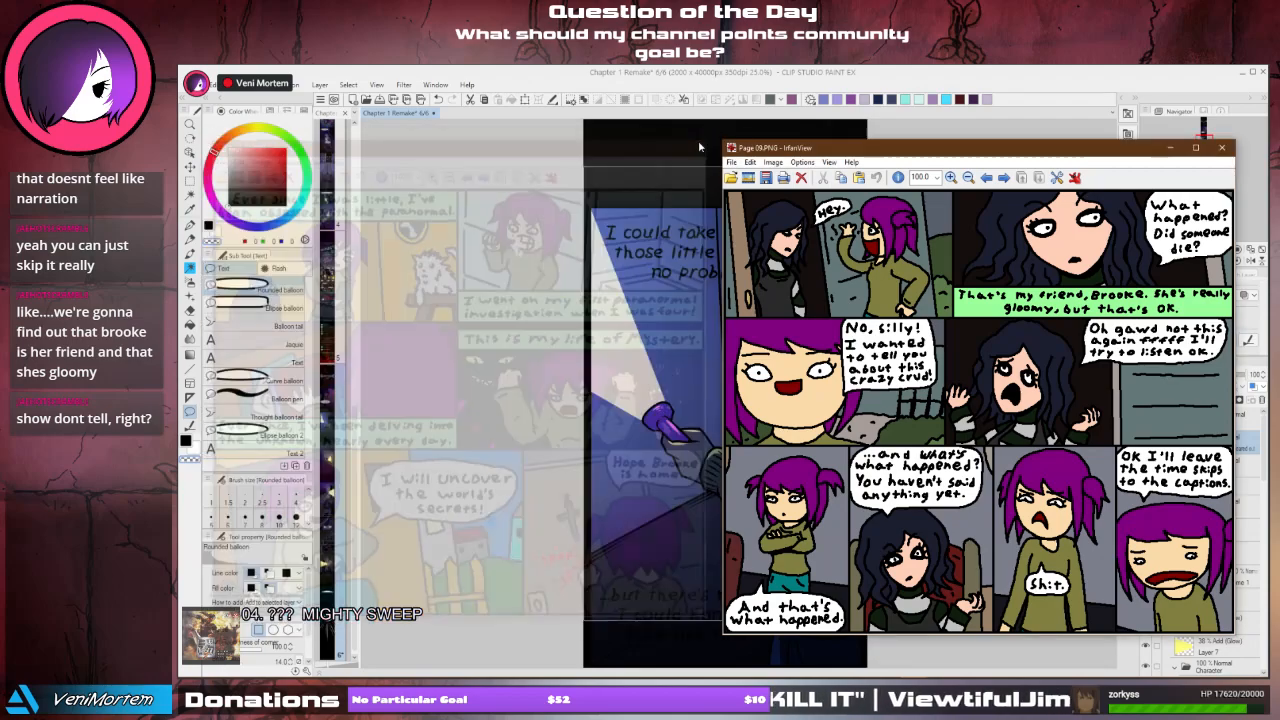
pyautogui.click(1221, 147)
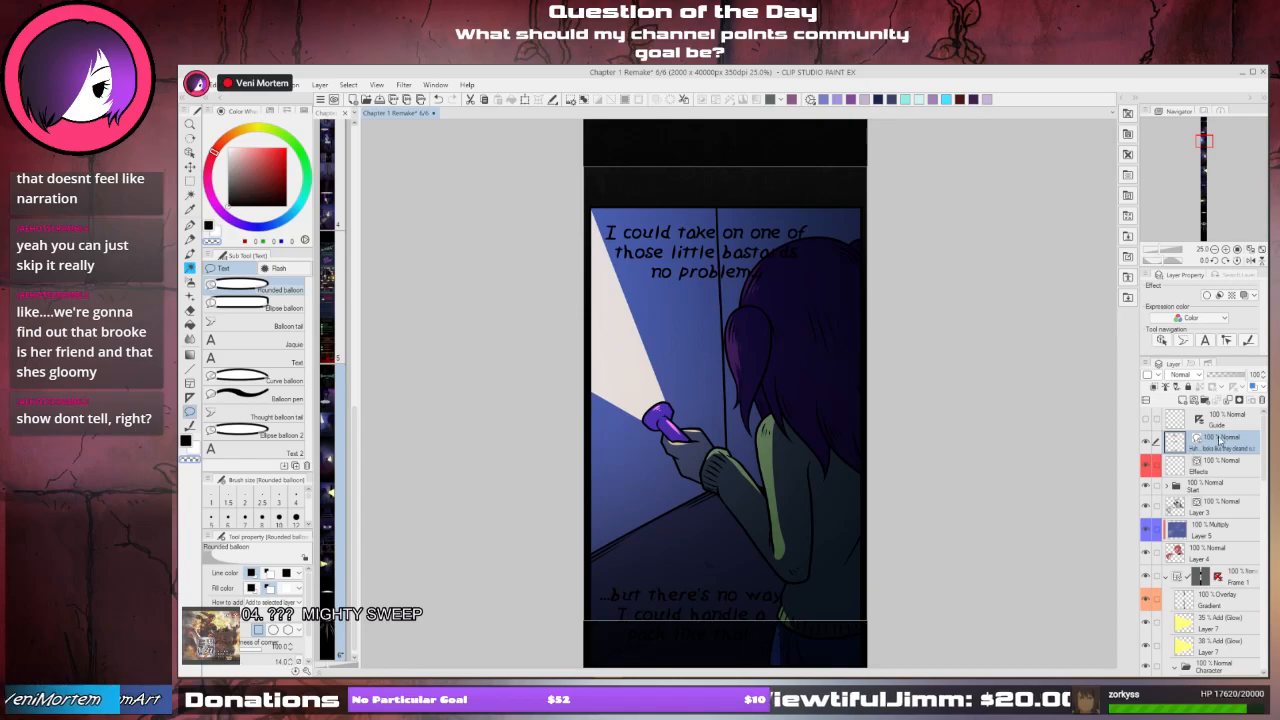
# - Try to enclose the flashlight panel's upper text in a white rounded balloon
pyautogui.moveTo(841, 311); pyautogui.dragTo(805, 294)
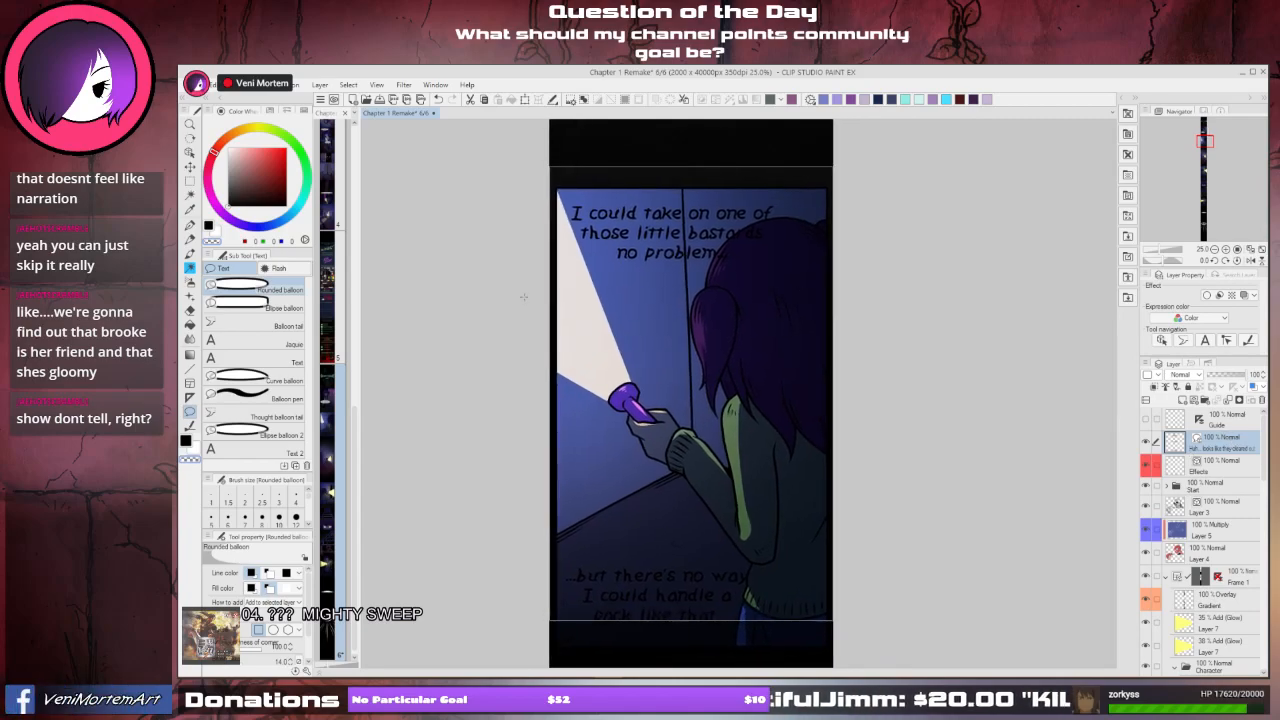
pyautogui.moveTo(722, 206); pyautogui.dragTo(715, 236)
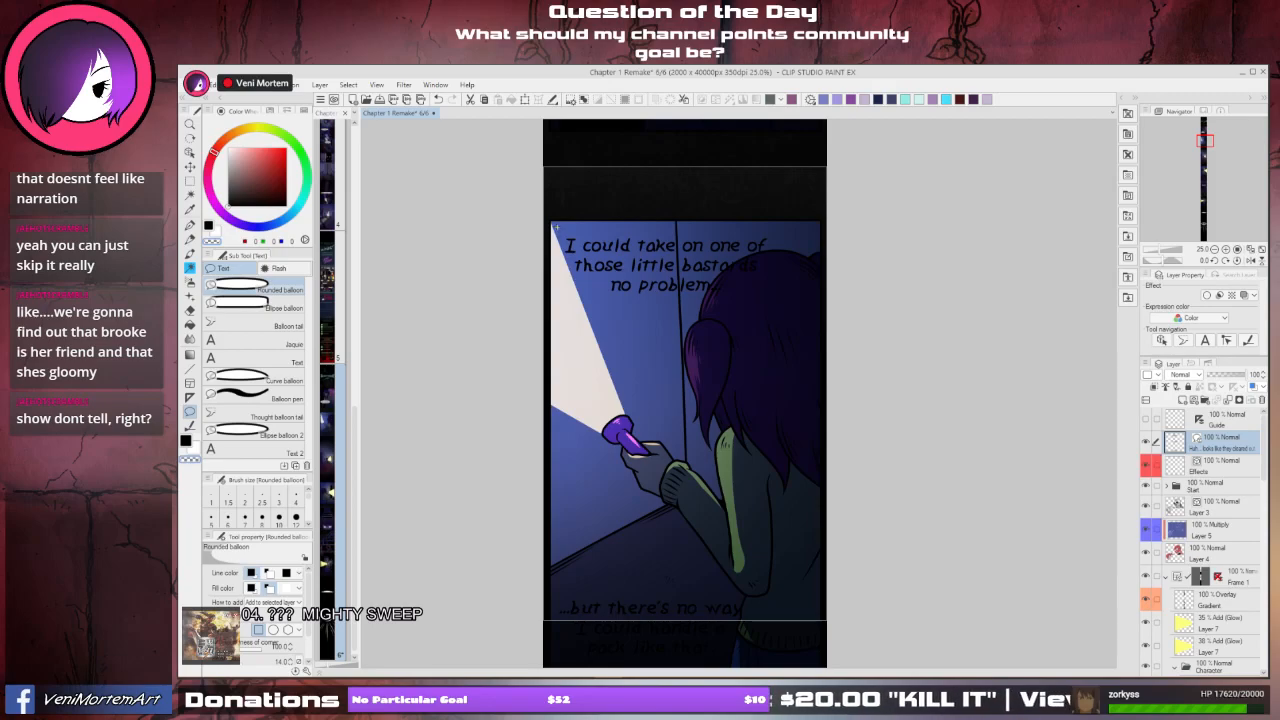
pyautogui.moveTo(556, 228); pyautogui.dragTo(781, 304)
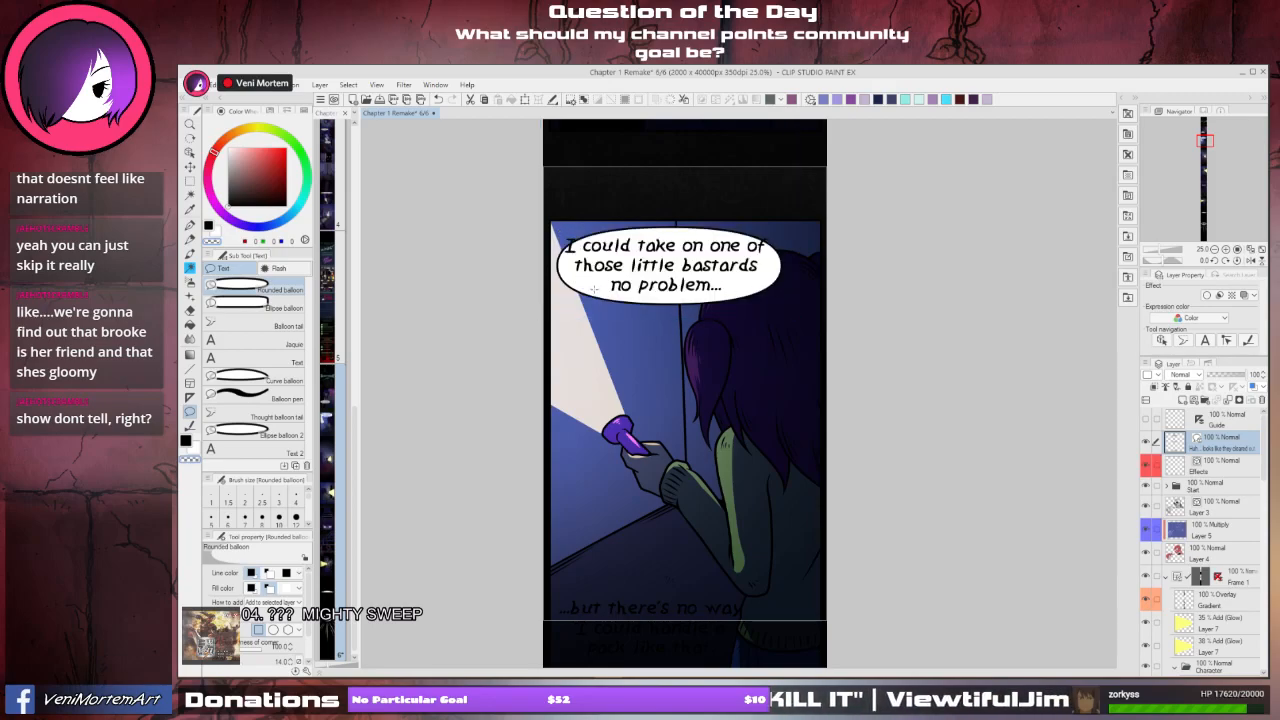
pyautogui.hotkey('ctrl', 'z')
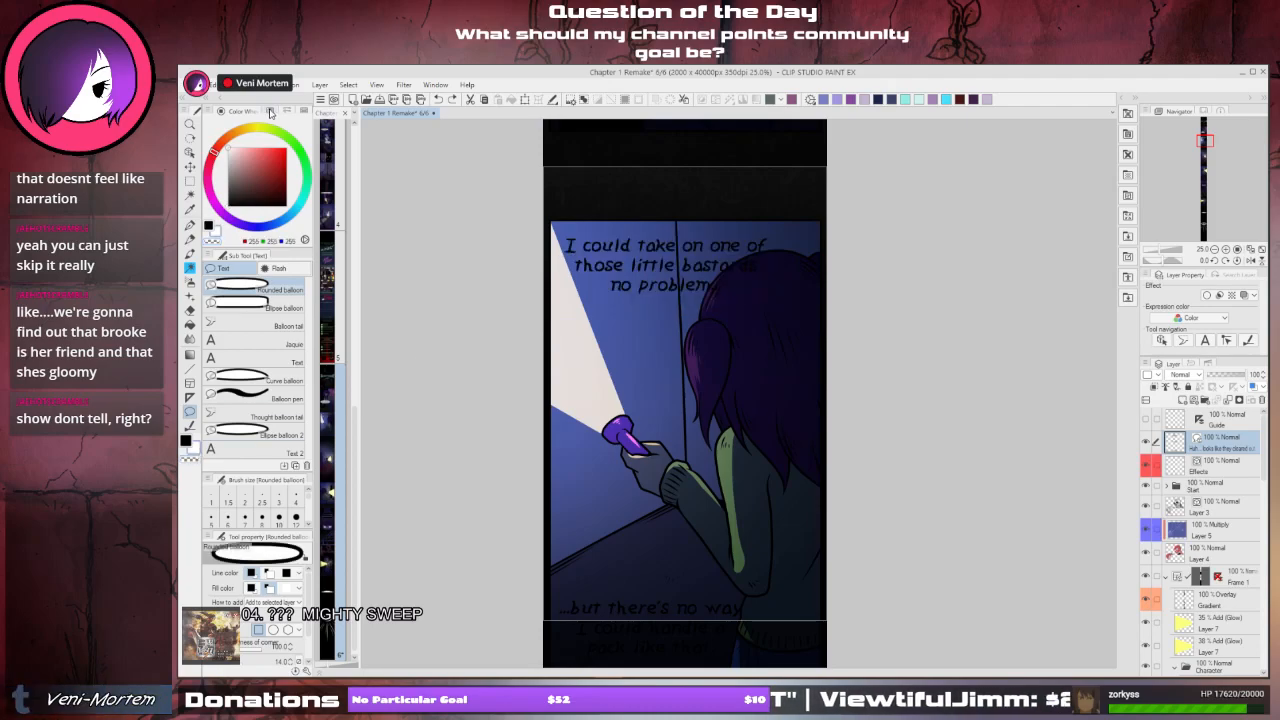
# - Enclose the "I could take on one of those little bastards no problem..." text in a light grey rounded balloon, heighten it and centre the text
pyautogui.click(269, 112)
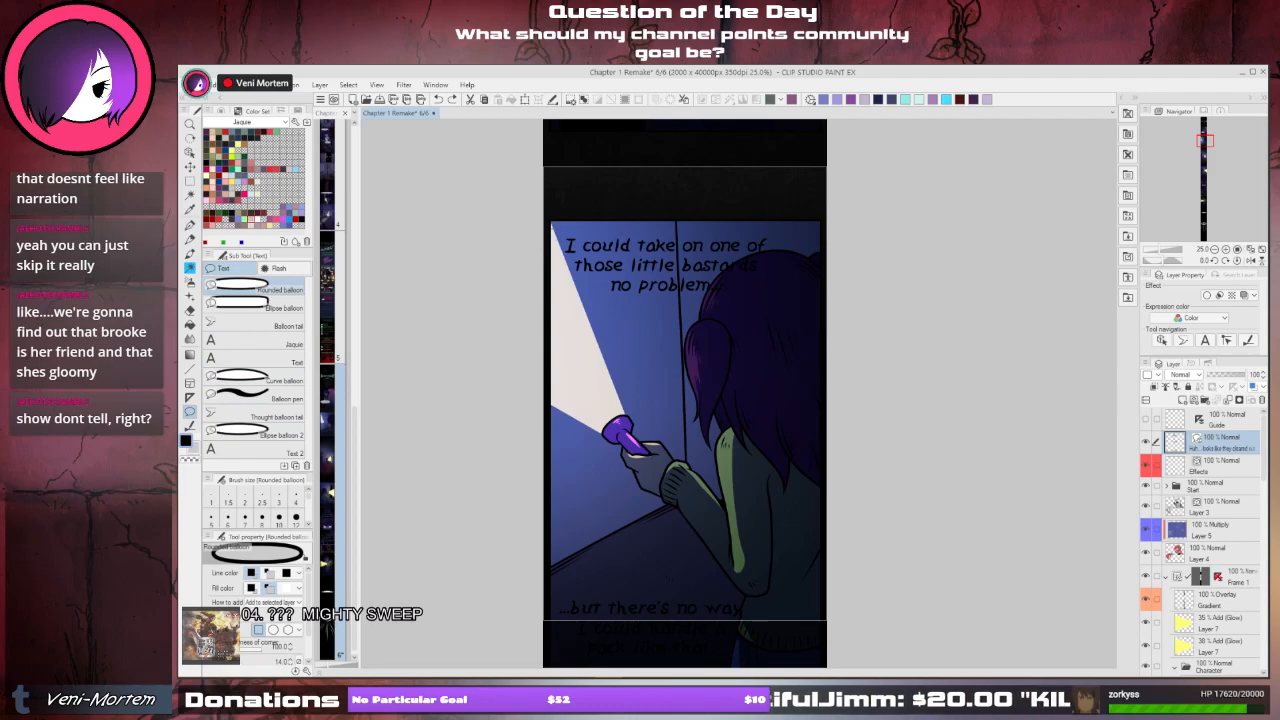
pyautogui.moveTo(556, 228); pyautogui.dragTo(789, 298)
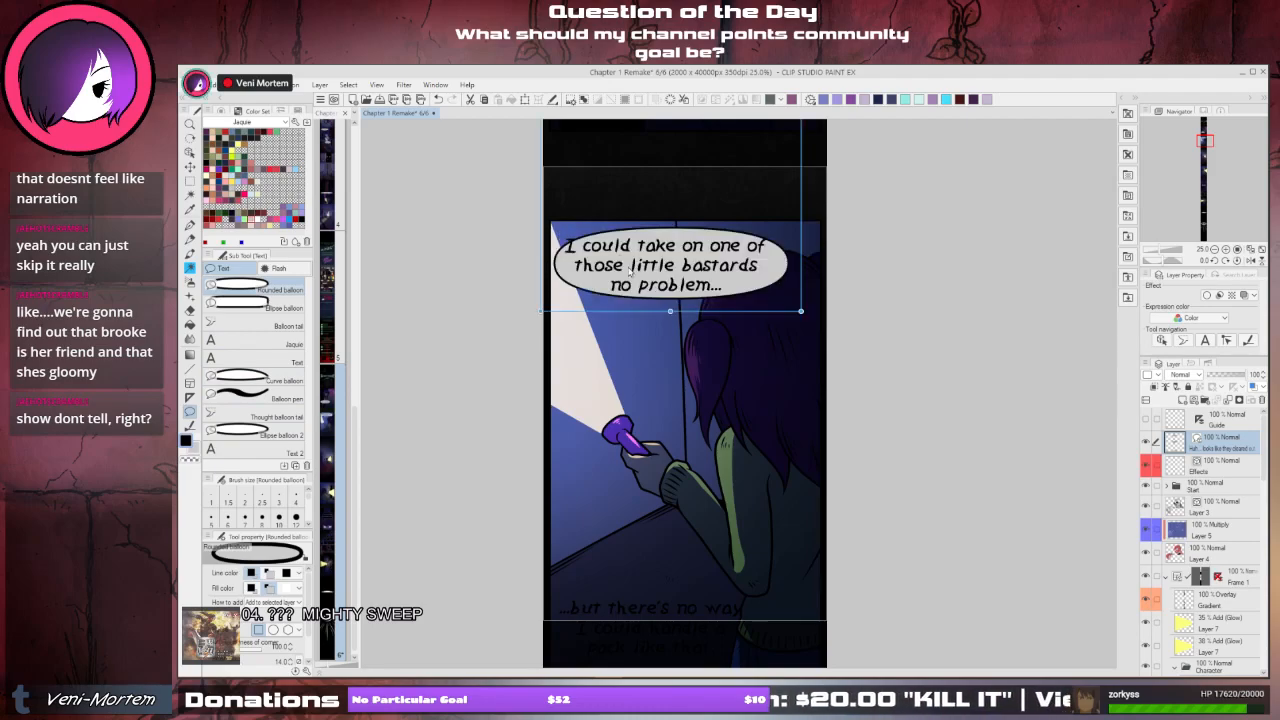
pyautogui.click(558, 266)
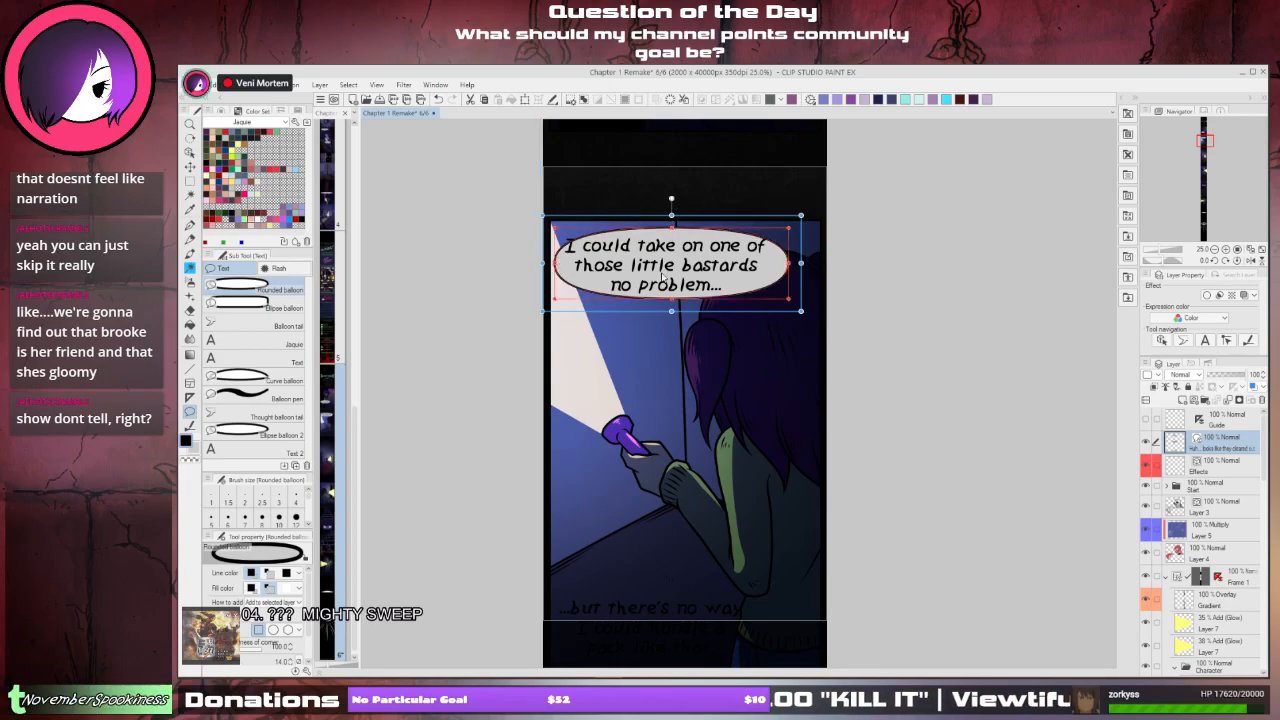
pyautogui.moveTo(671, 312); pyautogui.dragTo(671, 333)
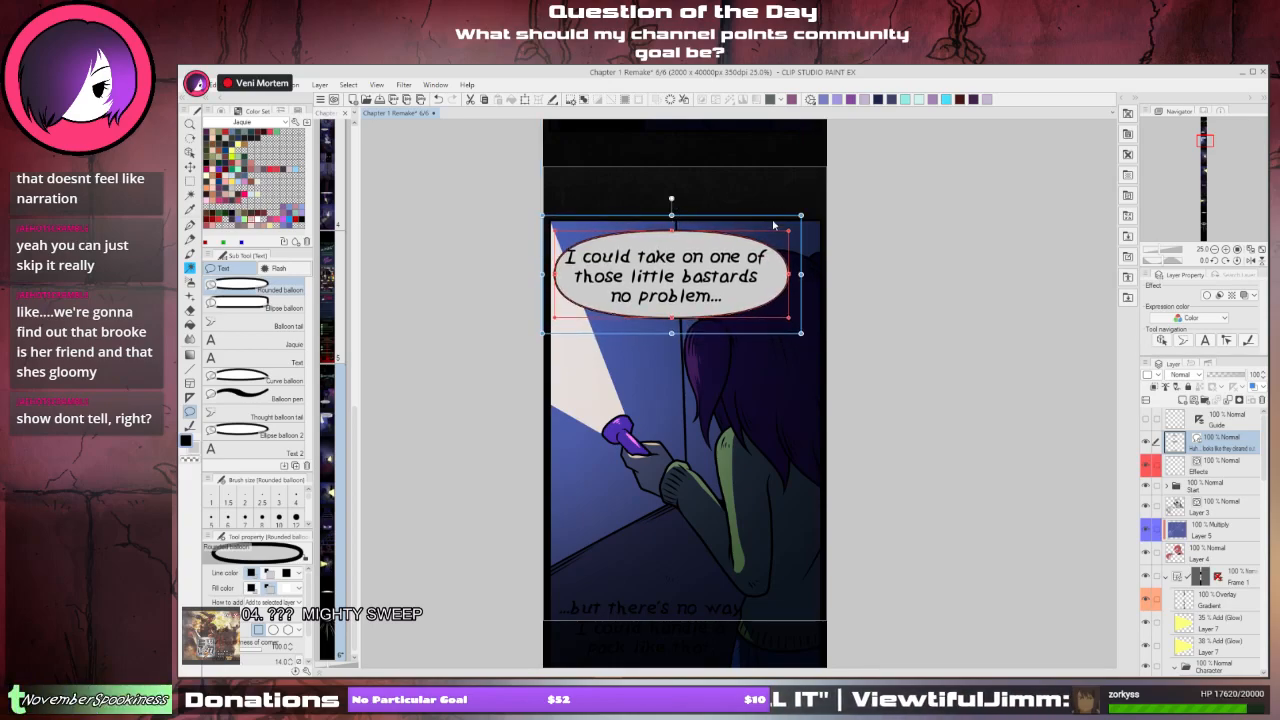
pyautogui.click(733, 259)
pyautogui.moveTo(736, 264); pyautogui.dragTo(736, 262)
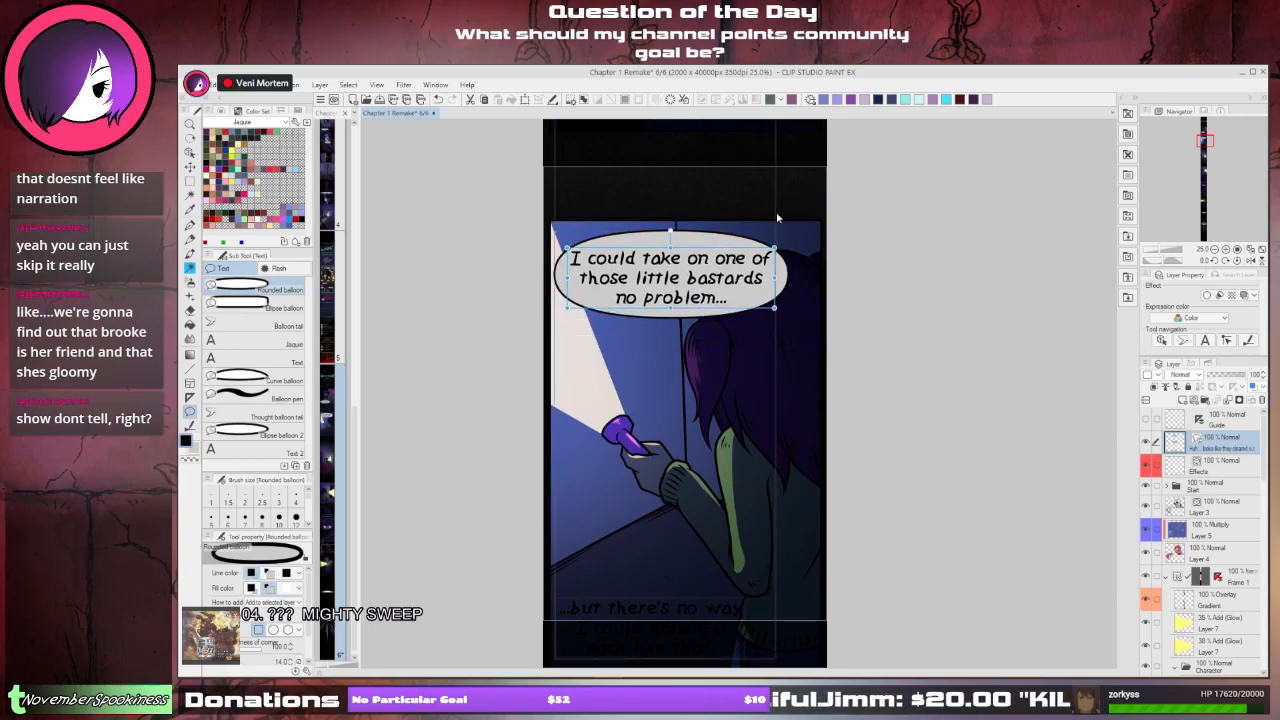
# - Move the "I could take on one" balloon up across the flashlight panel's top edge and reduce its height slightly
pyautogui.scroll(3, 730, 345)
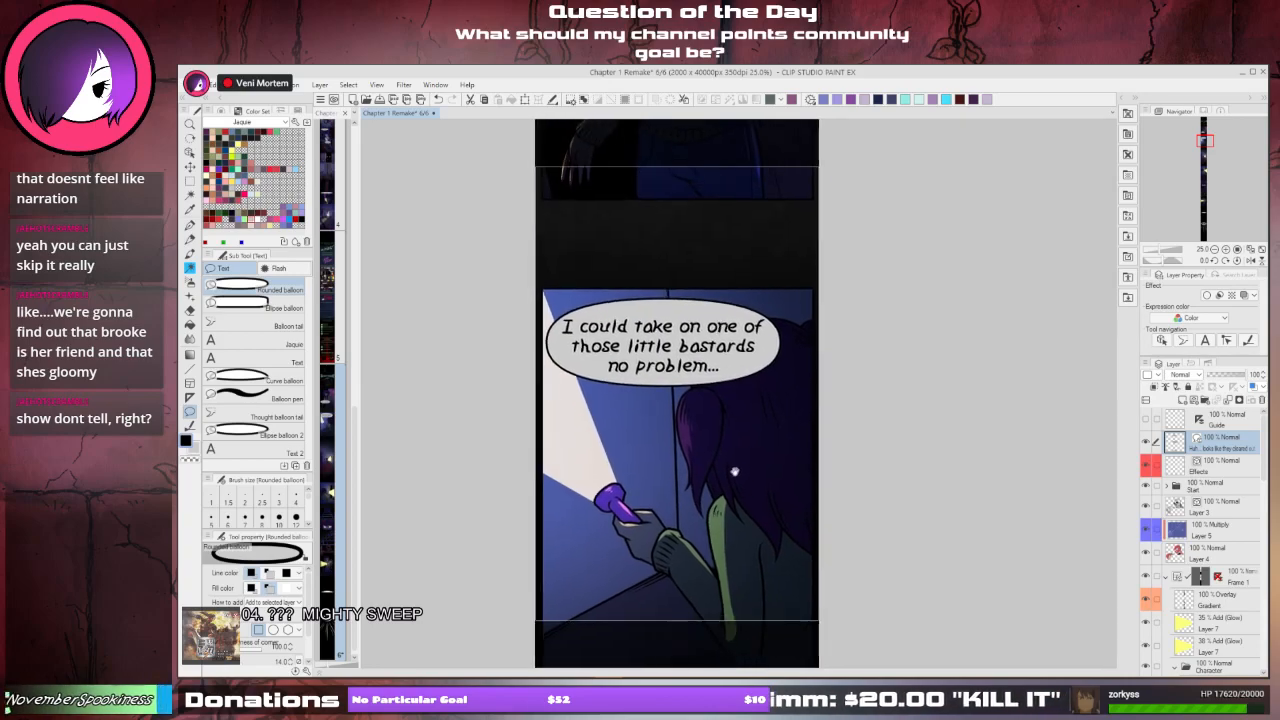
pyautogui.click(730, 345)
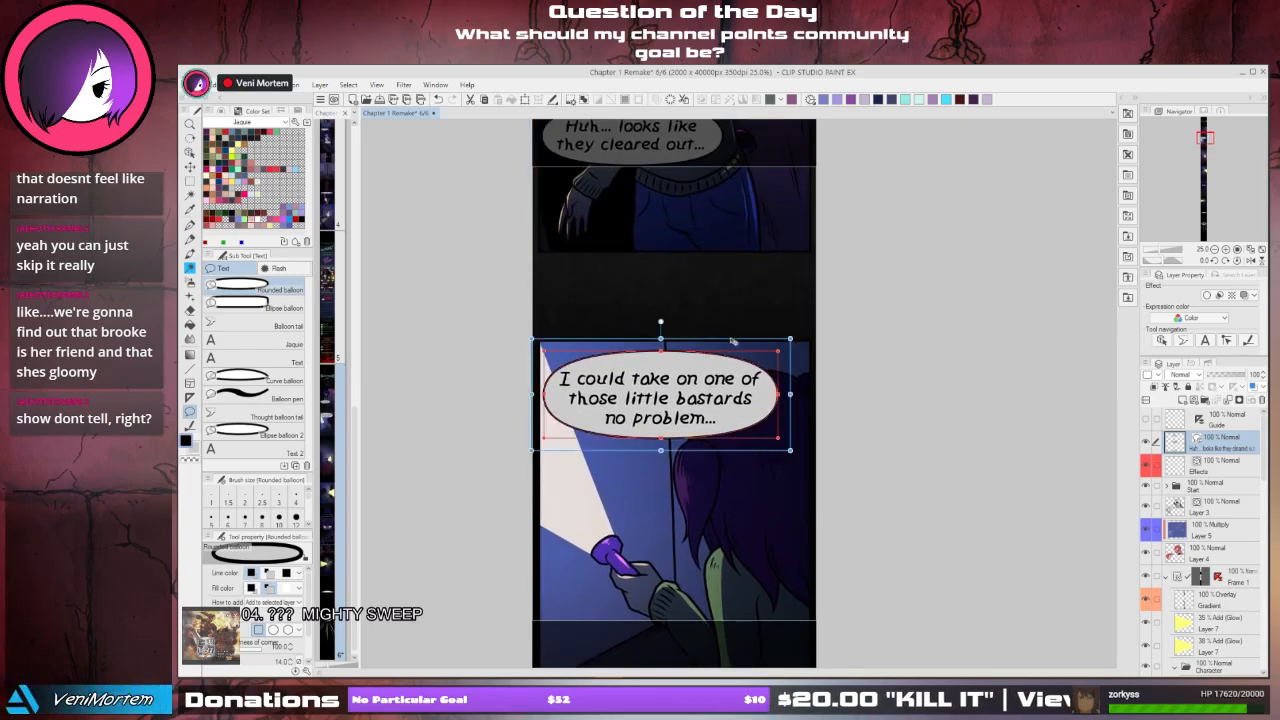
pyautogui.moveTo(733, 341); pyautogui.dragTo(733, 286)
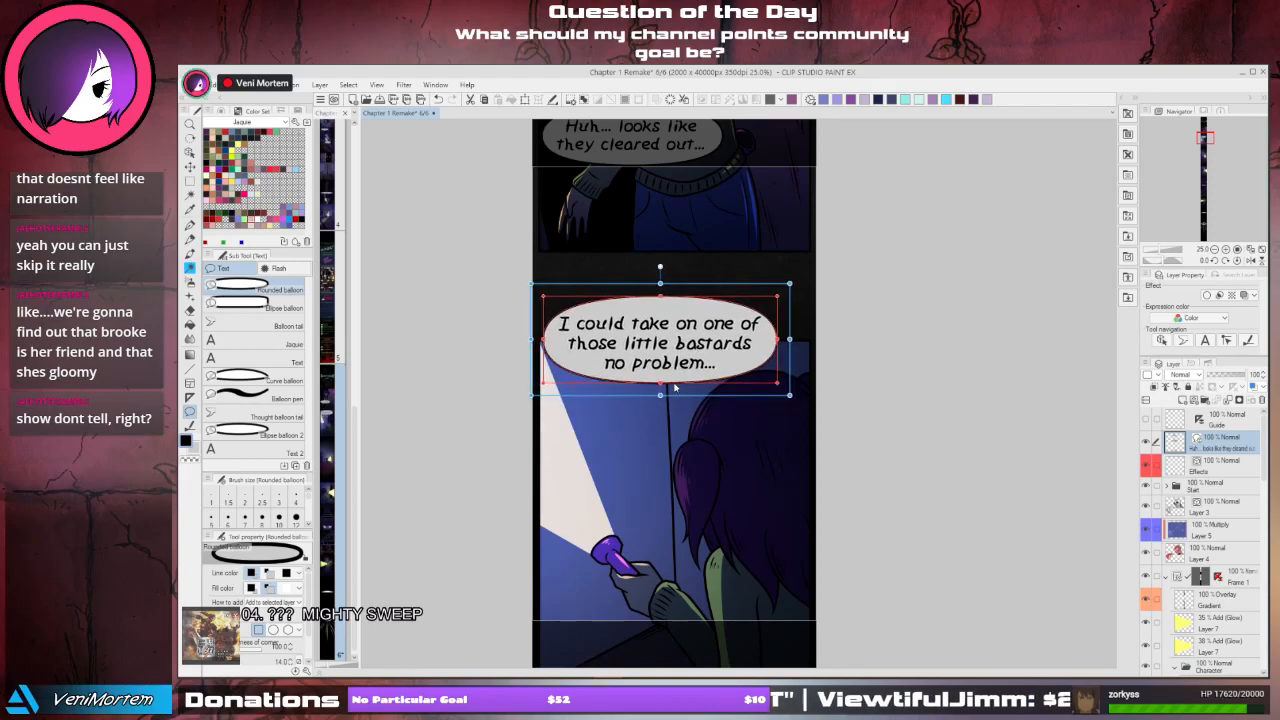
pyautogui.moveTo(660, 395); pyautogui.dragTo(660, 388)
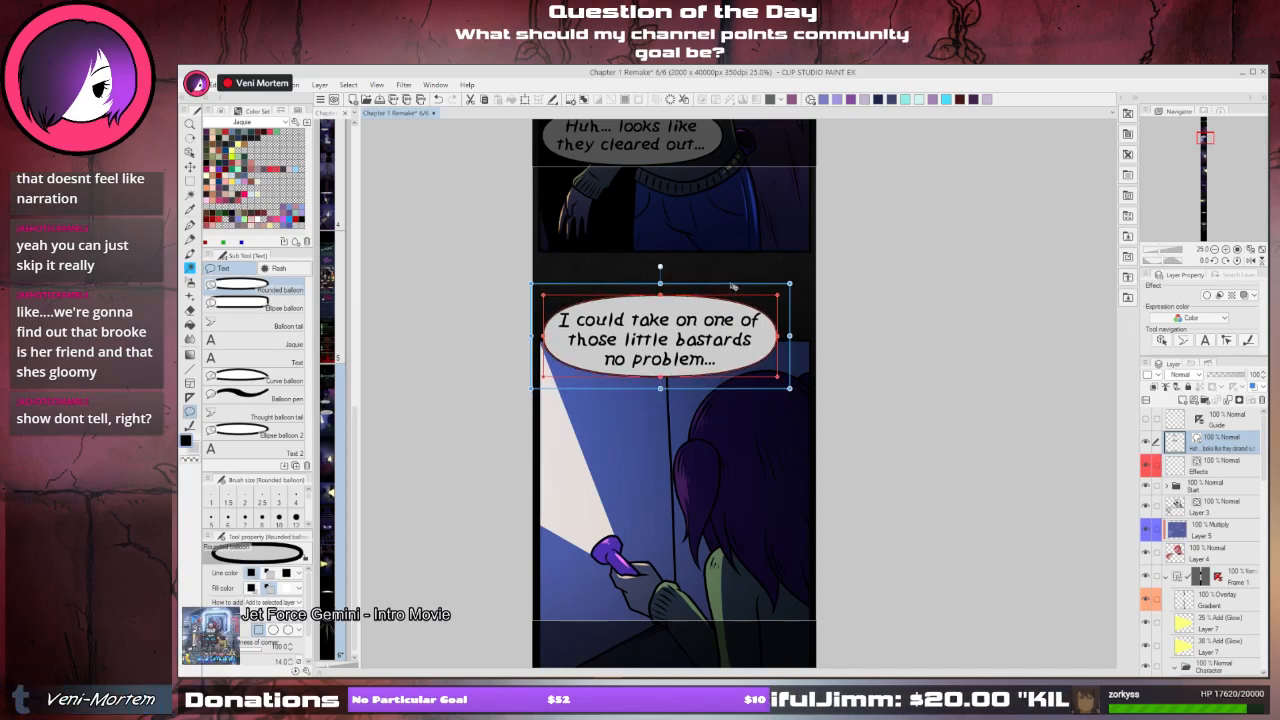
pyautogui.moveTo(733, 286); pyautogui.dragTo(731, 284)
# - Nudge the "I could take on one" text slightly so it sits centred within its balloon
pyautogui.press('space')
pyautogui.moveTo(787, 195); pyautogui.dragTo(767, 324)
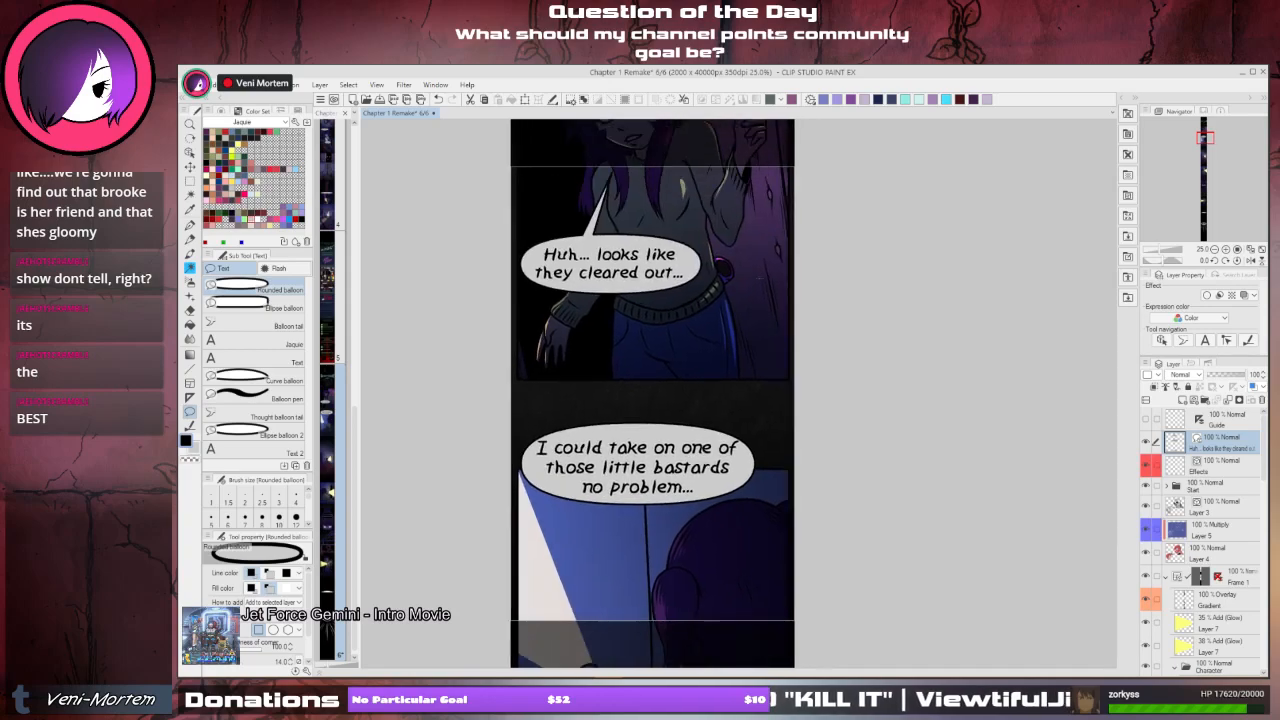
pyautogui.click(657, 426)
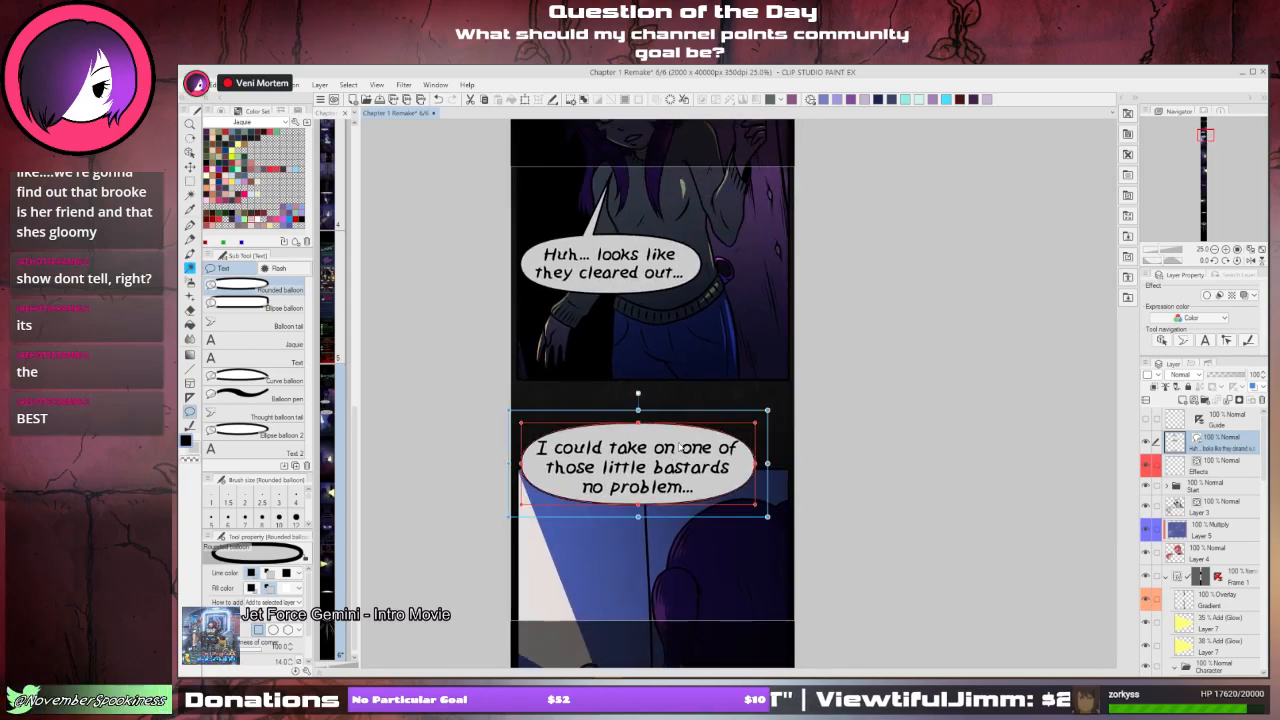
pyautogui.click(694, 449)
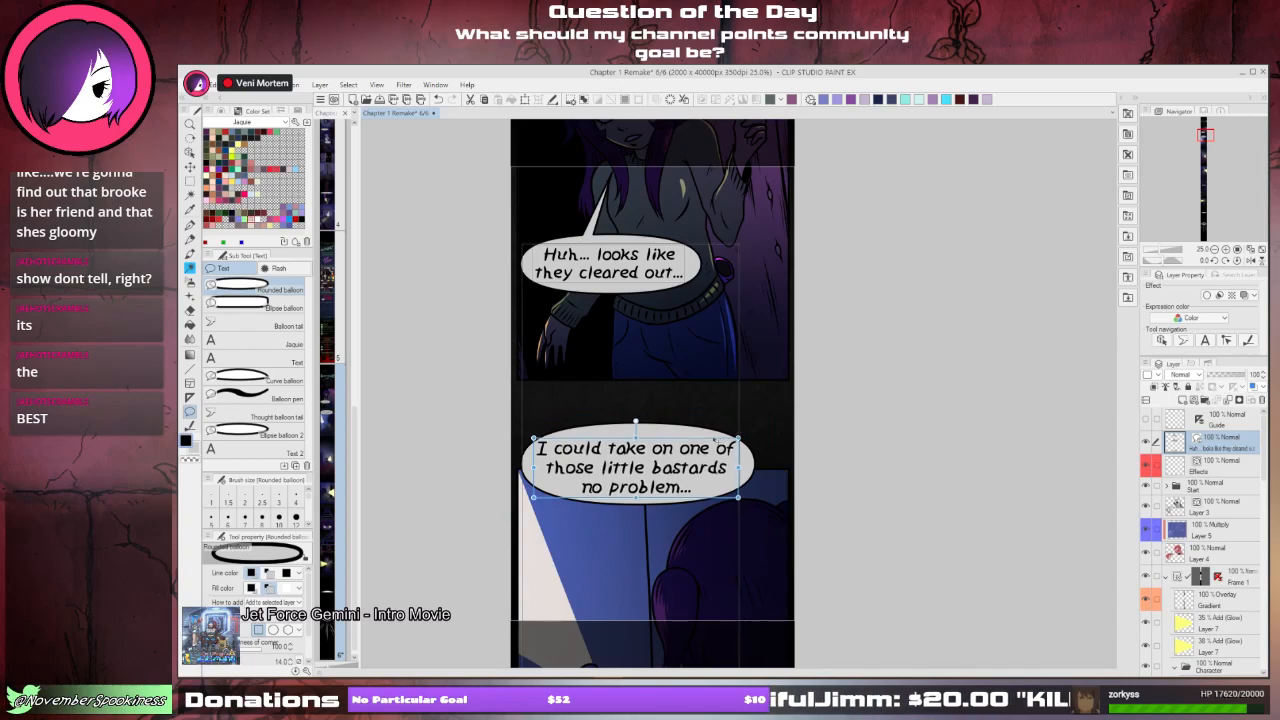
pyautogui.moveTo(714, 440); pyautogui.dragTo(717, 439)
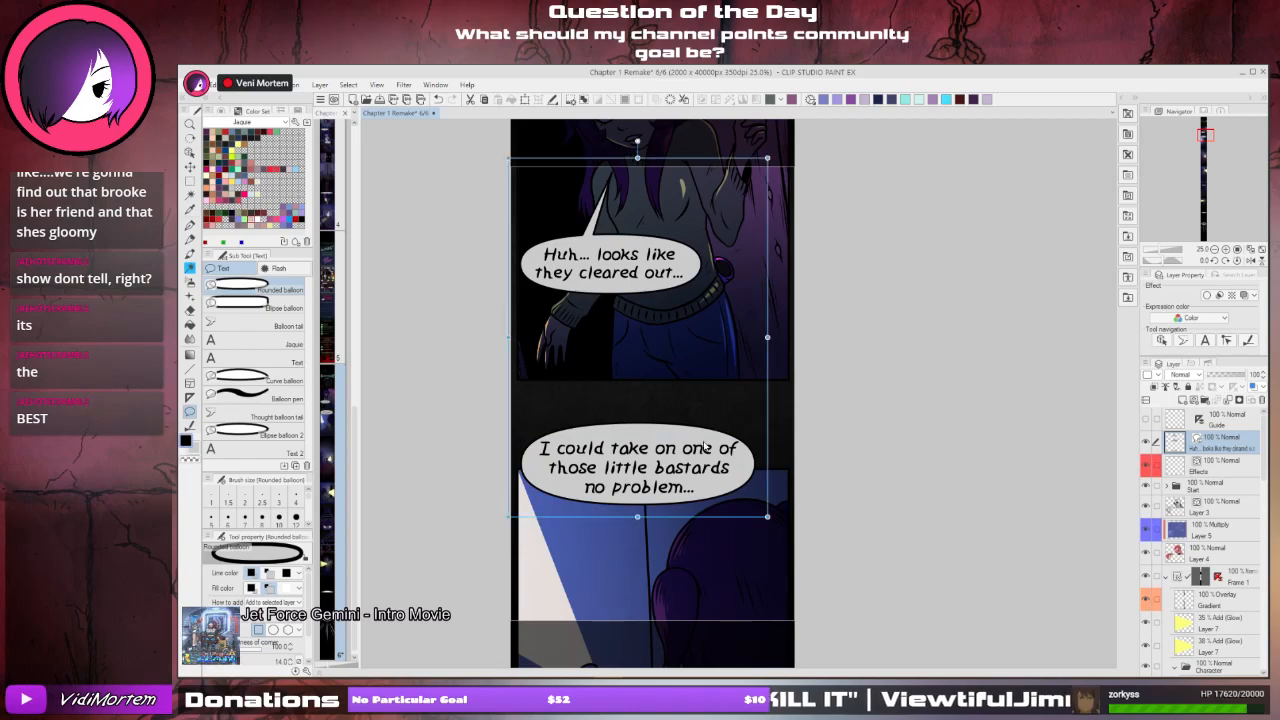
pyautogui.keyDown('ctrl'); pyautogui.click(704, 448); pyautogui.keyUp('ctrl')
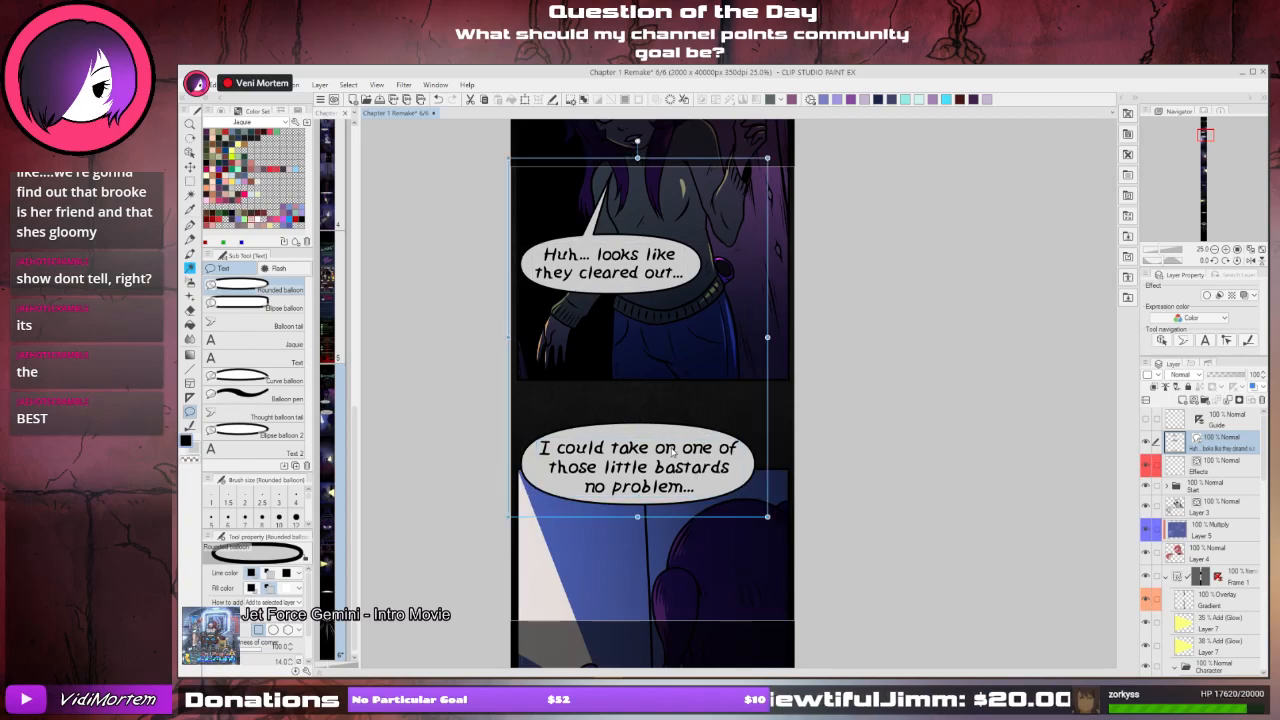
pyautogui.keyDown('ctrl'); pyautogui.click(683, 465); pyautogui.keyUp('ctrl')
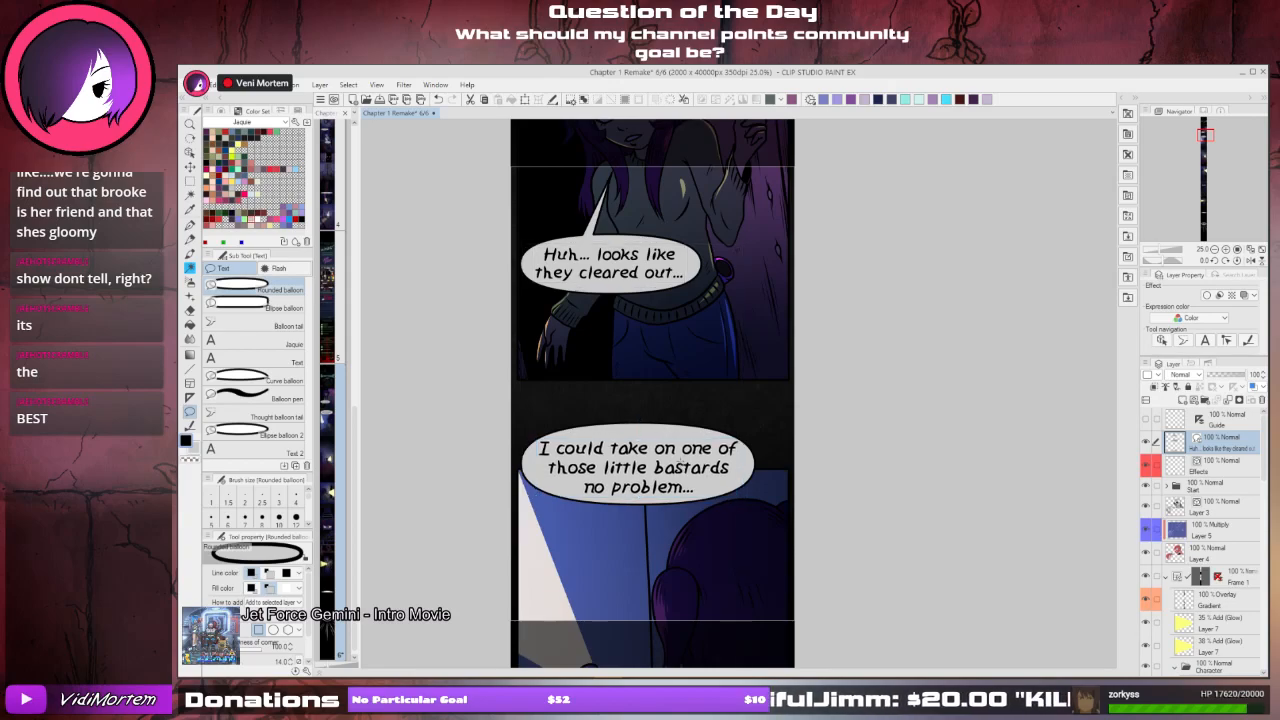
# - Draw a light grey rounded balloon around the "...but there's no way I could handle a pack like that." text and centre the text inside
pyautogui.scroll(-5, 745, 307)
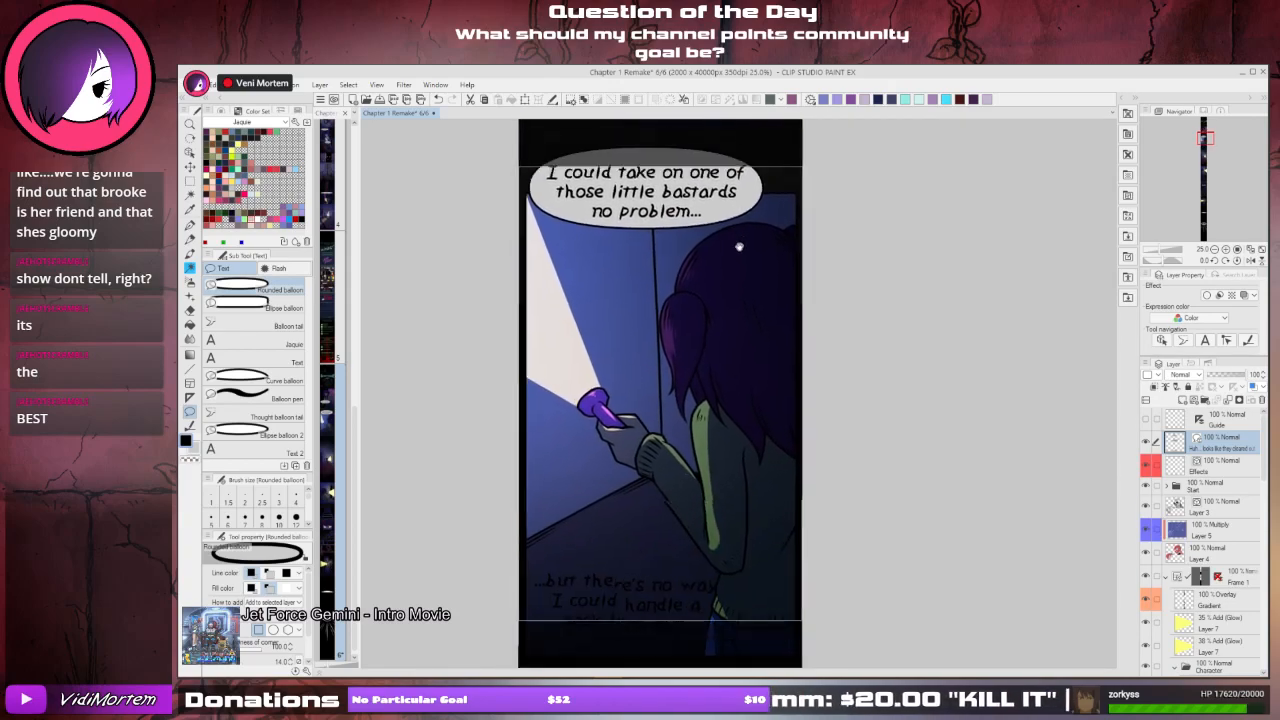
pyautogui.scroll(-1, 745, 307)
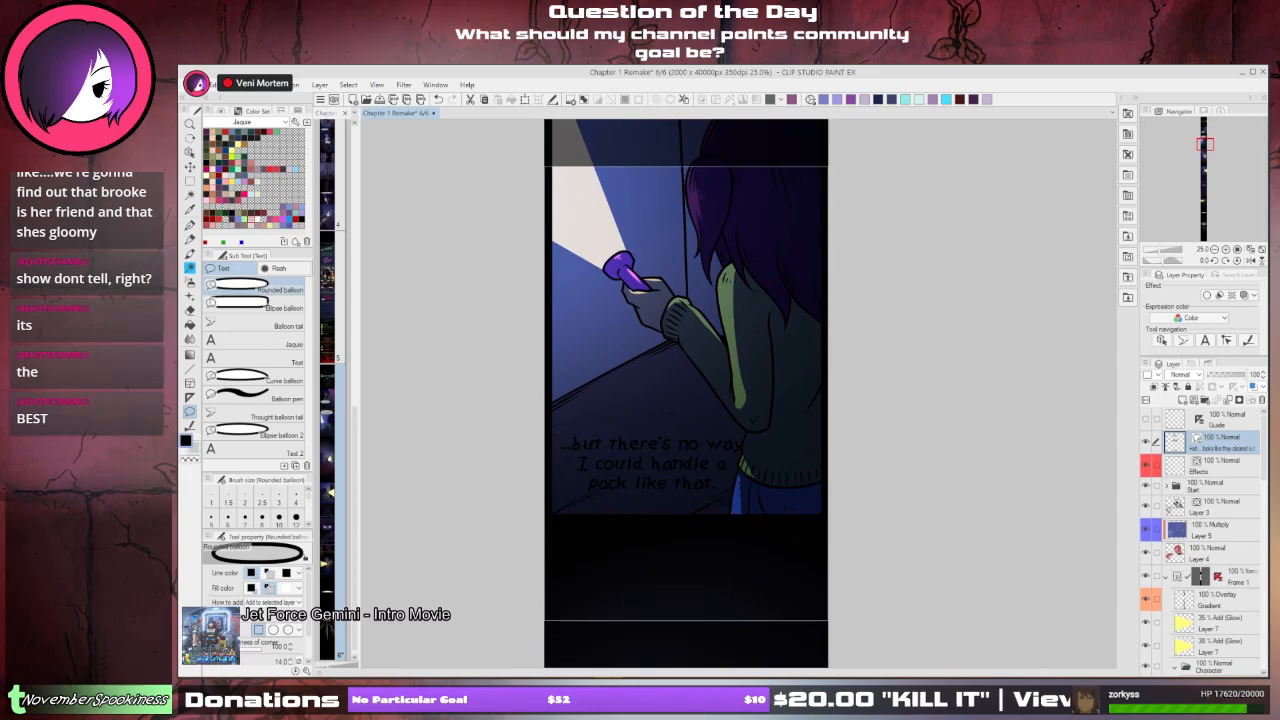
pyautogui.moveTo(551, 428); pyautogui.dragTo(774, 504)
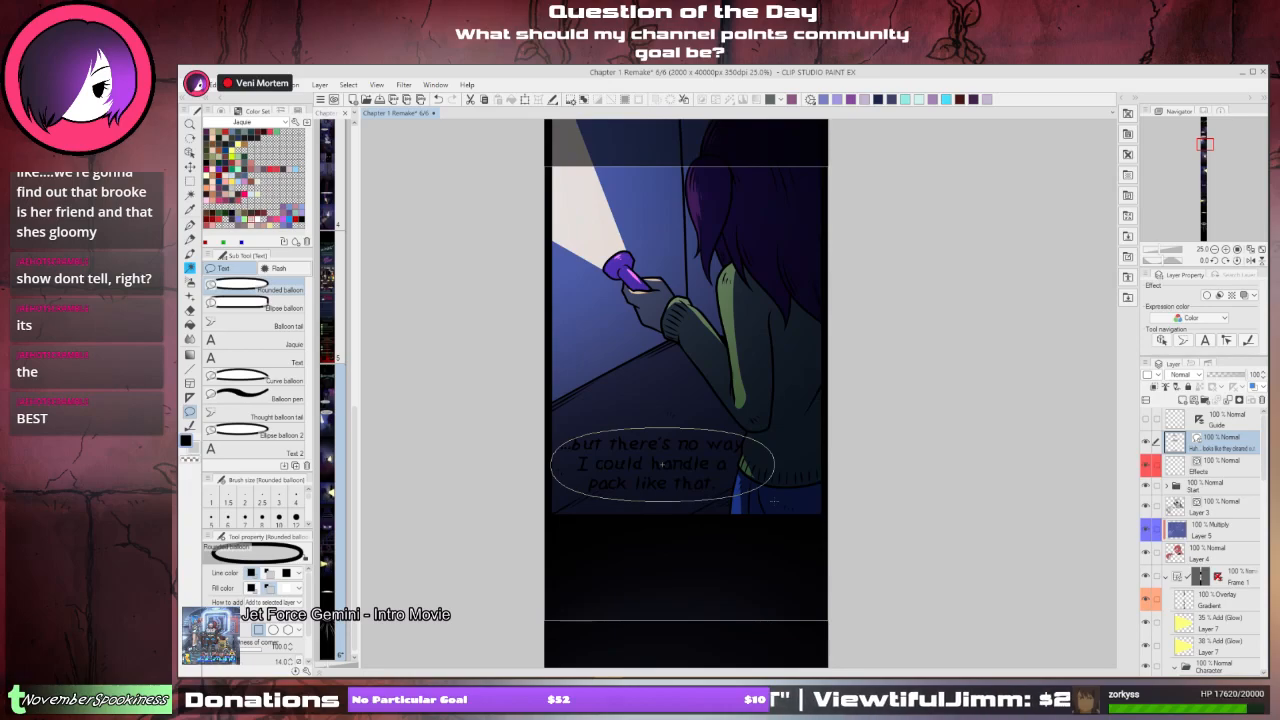
pyautogui.click(716, 469)
pyautogui.moveTo(713, 468); pyautogui.dragTo(720, 471)
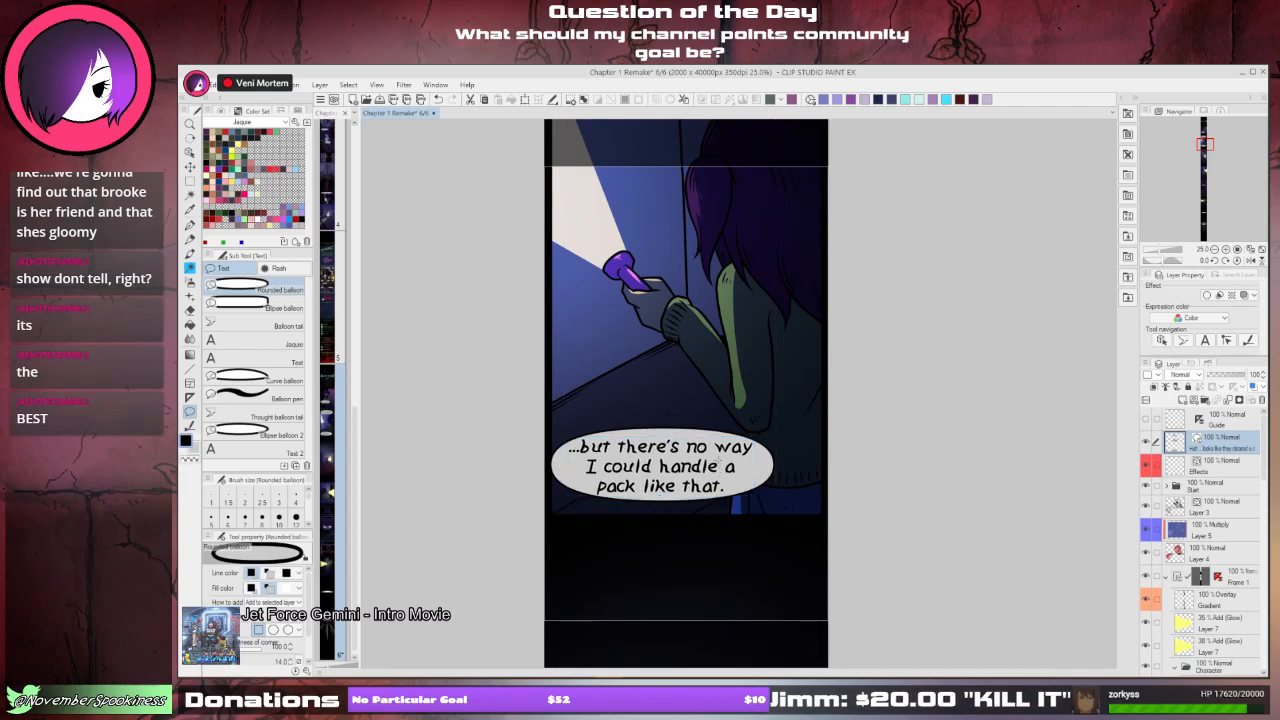
# - Extend the "...but there's no way" balloon slightly upward and fine-tune its text position to keep it centred
pyautogui.click(671, 430)
pyautogui.moveTo(662, 414); pyautogui.dragTo(662, 405)
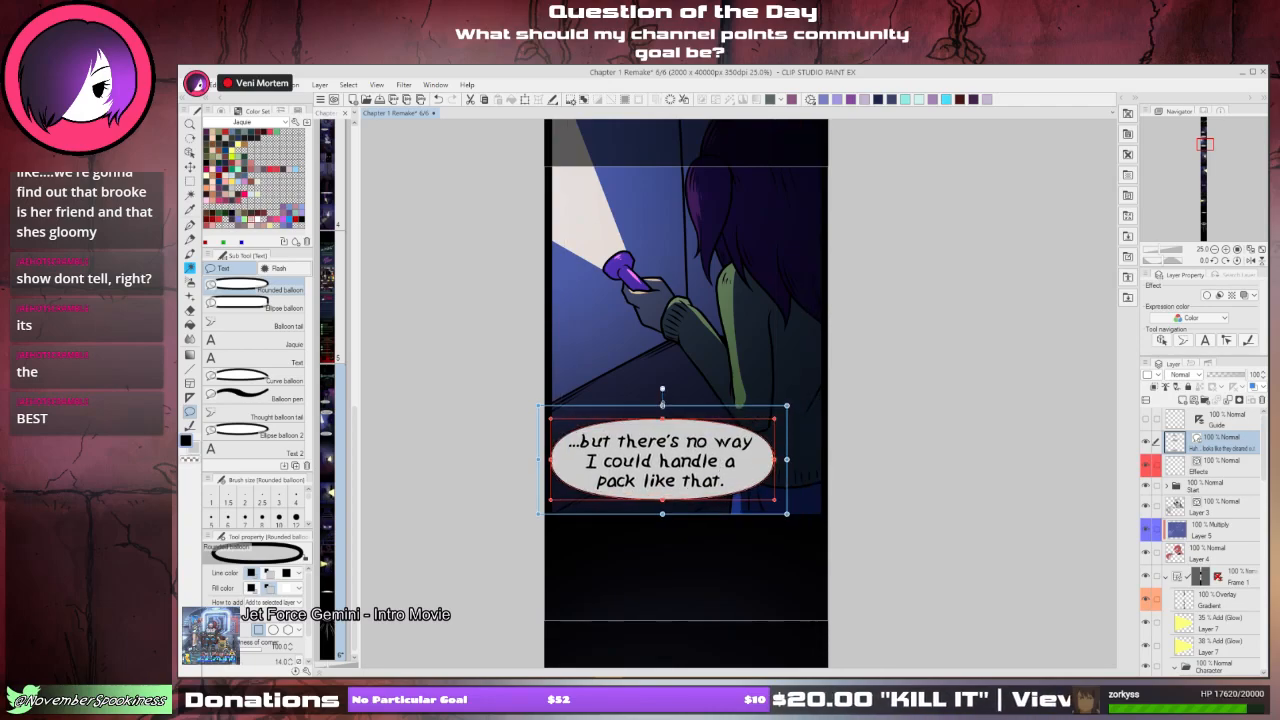
pyautogui.click(738, 473)
pyautogui.moveTo(732, 482); pyautogui.dragTo(733, 481)
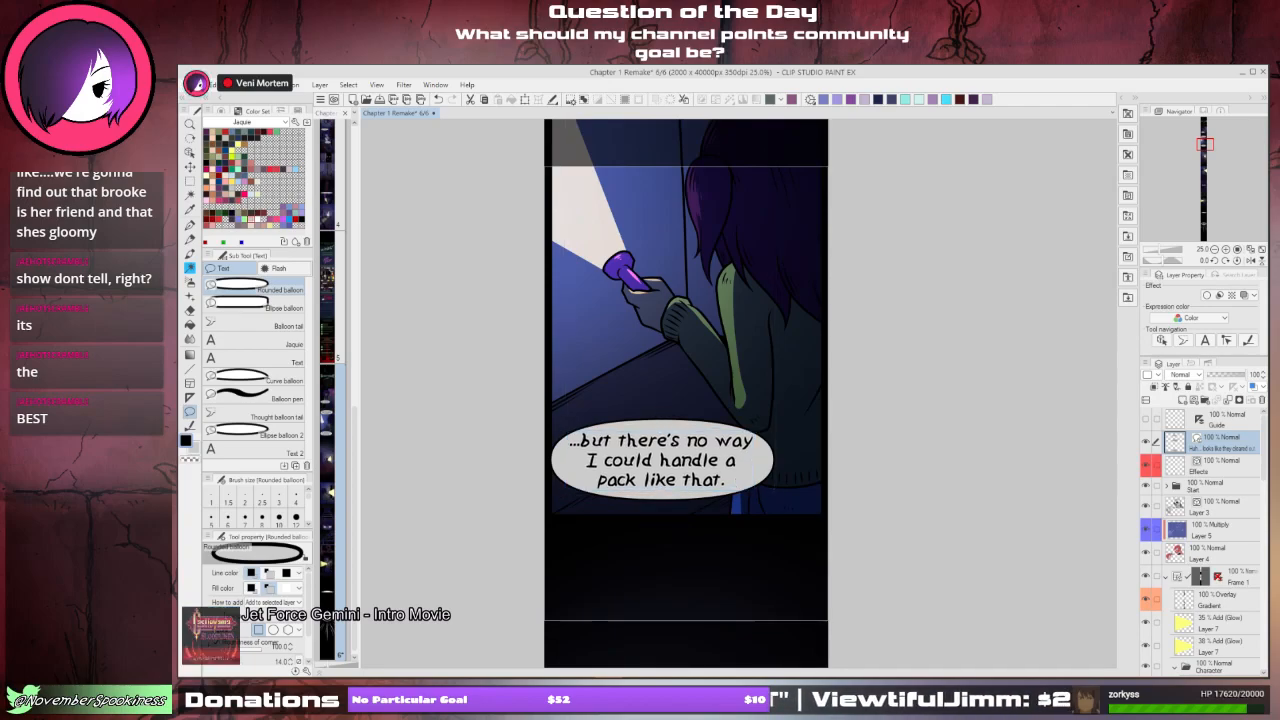
pyautogui.click(688, 468)
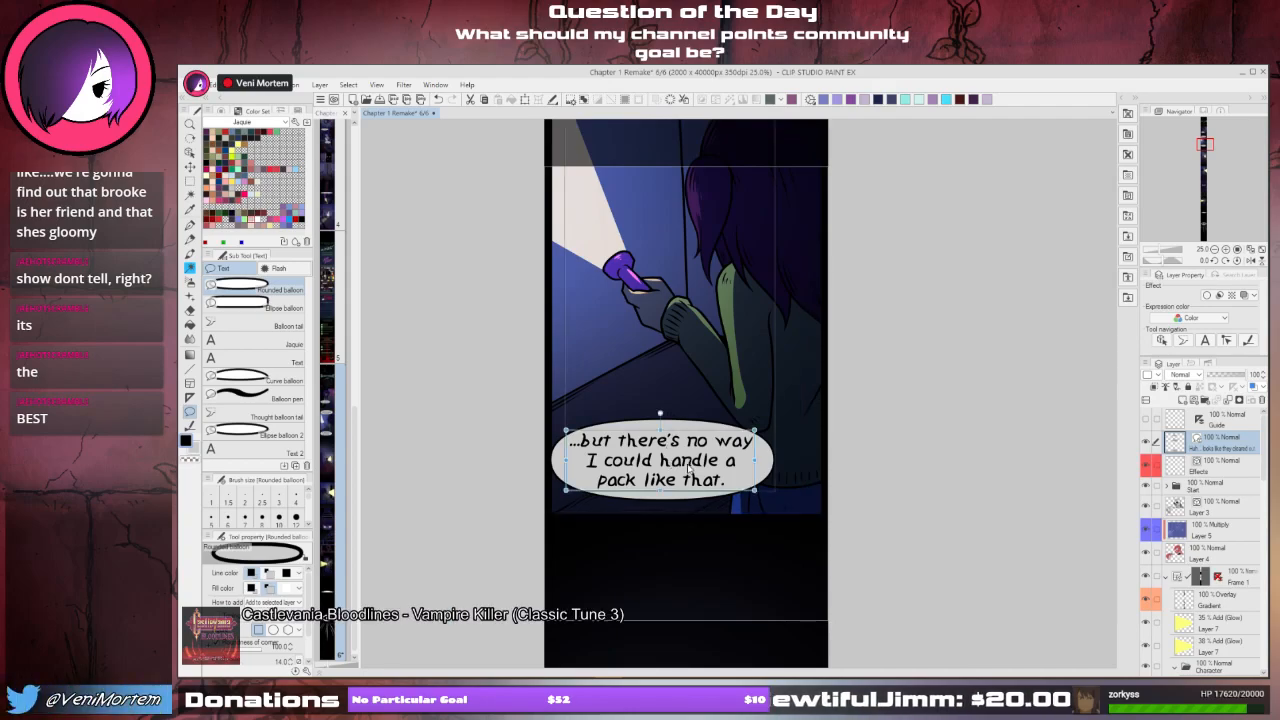
pyautogui.moveTo(687, 467); pyautogui.dragTo(684, 464)
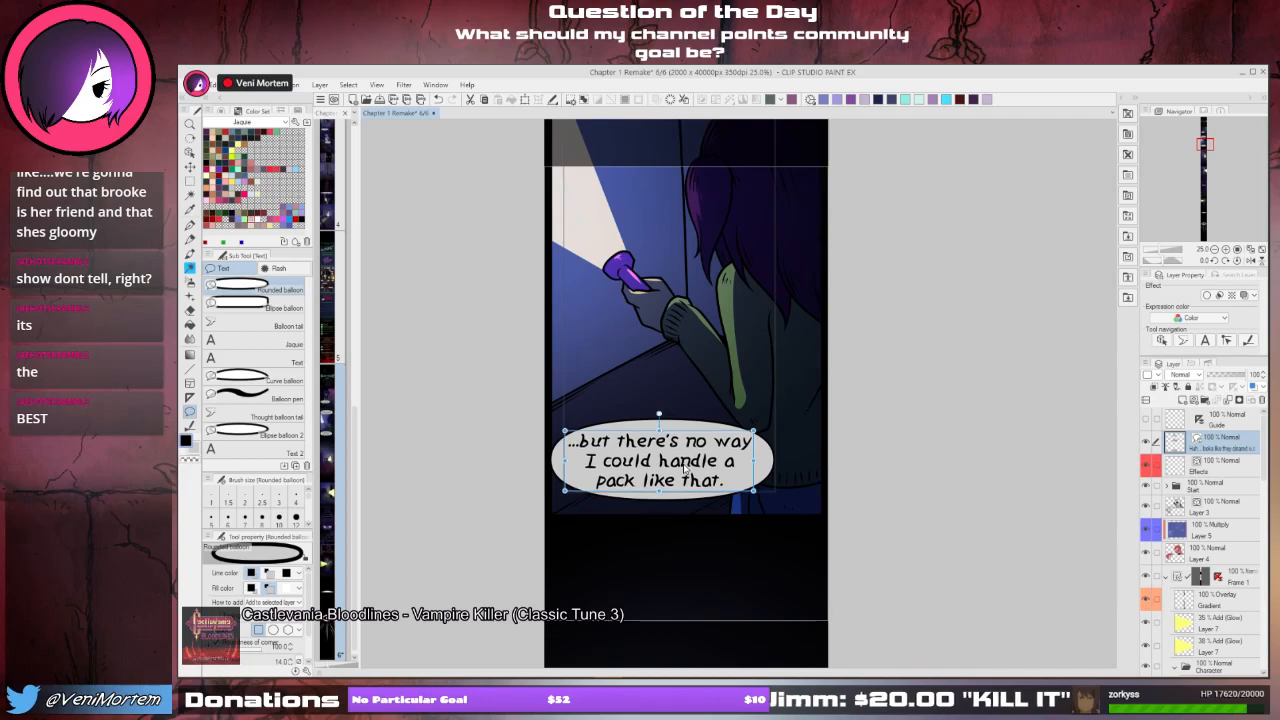
# - Move the "...but there's no way" balloon down with its text so it overlaps the flashlight panel's bottom edge
pyautogui.click(768, 421)
pyautogui.keyDown('ctrl'); pyautogui.click(698, 427); pyautogui.keyUp('ctrl')
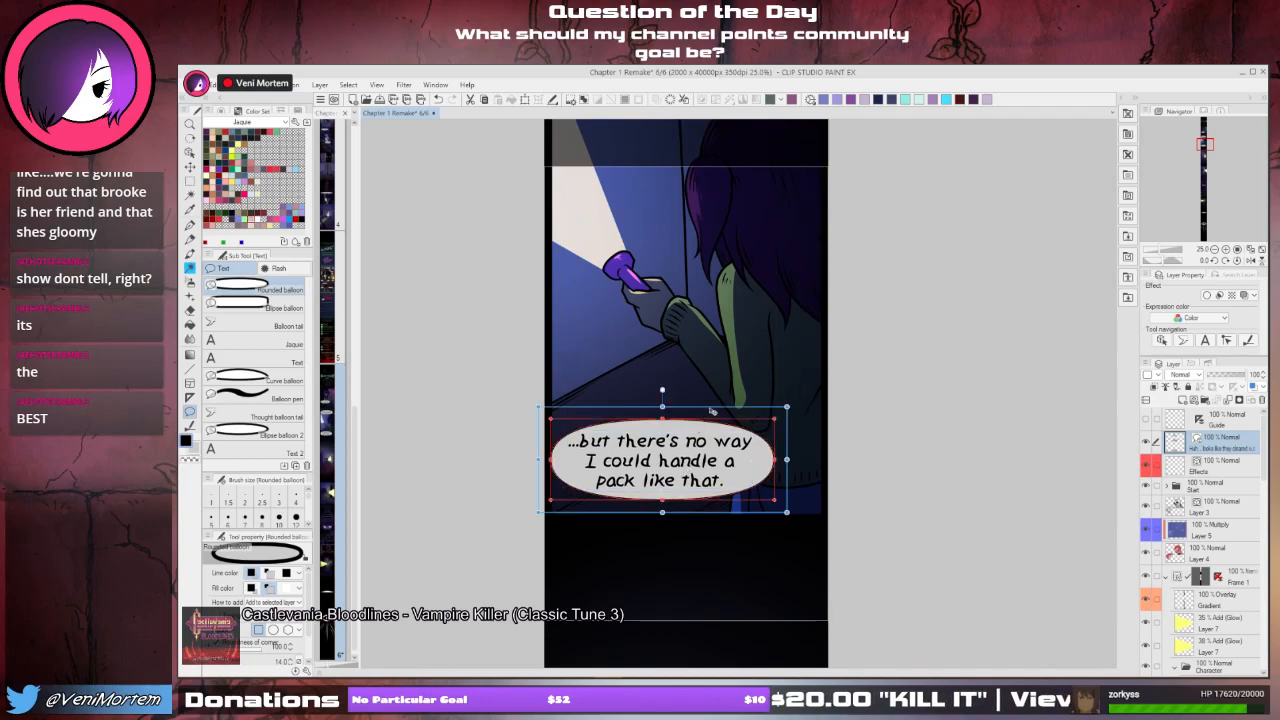
pyautogui.moveTo(722, 408); pyautogui.dragTo(726, 450)
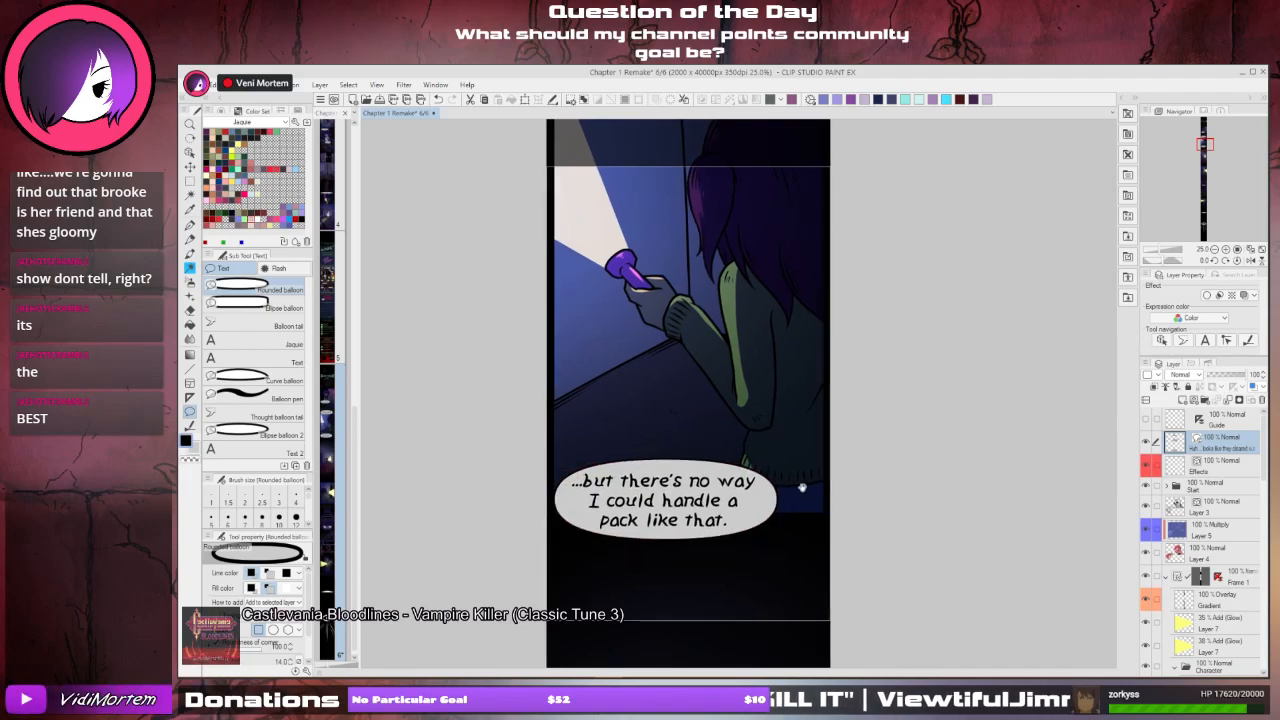
pyautogui.moveTo(803, 486); pyautogui.dragTo(738, 258)
pyautogui.moveTo(747, 378); pyautogui.dragTo(751, 422)
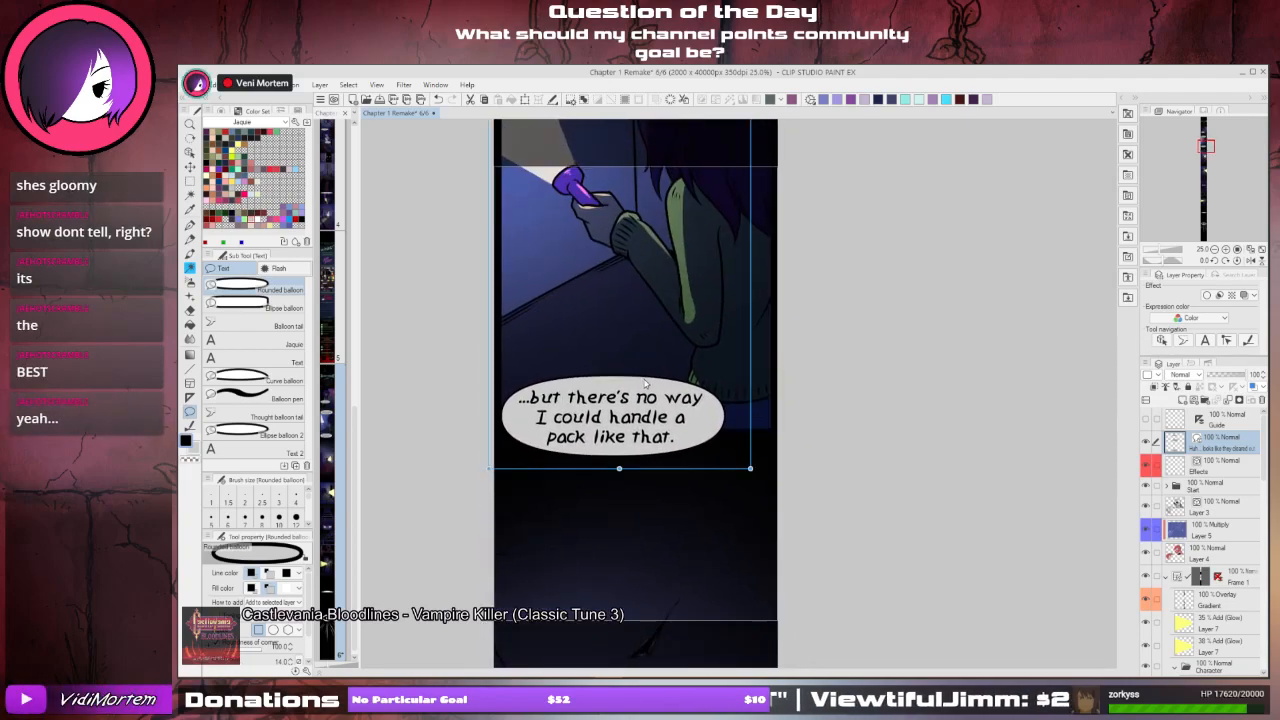
pyautogui.keyDown('ctrl'); pyautogui.click(651, 378); pyautogui.keyUp('ctrl')
pyautogui.moveTo(652, 365); pyautogui.dragTo(652, 372)
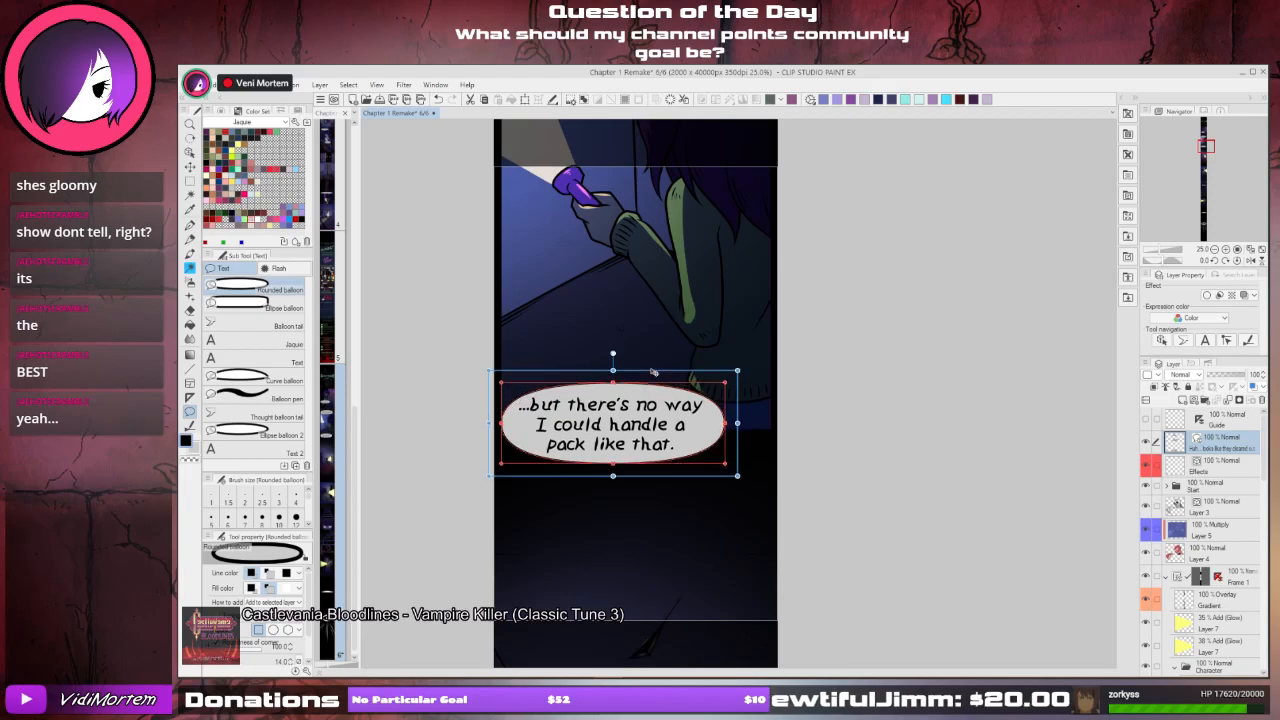
# - Try to add a straight balloon tail from the "I could take on one" balloon toward the character's head
pyautogui.scroll(5, 708, 412)
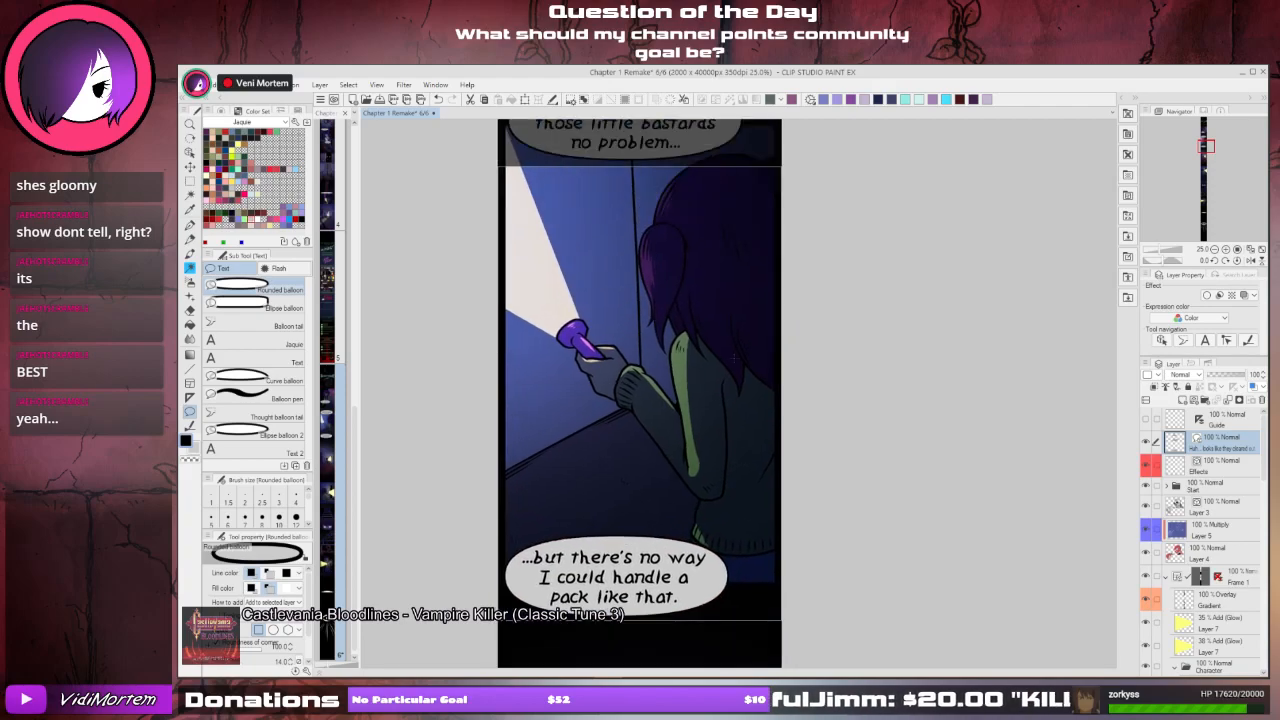
pyautogui.moveTo(709, 413); pyautogui.dragTo(708, 483)
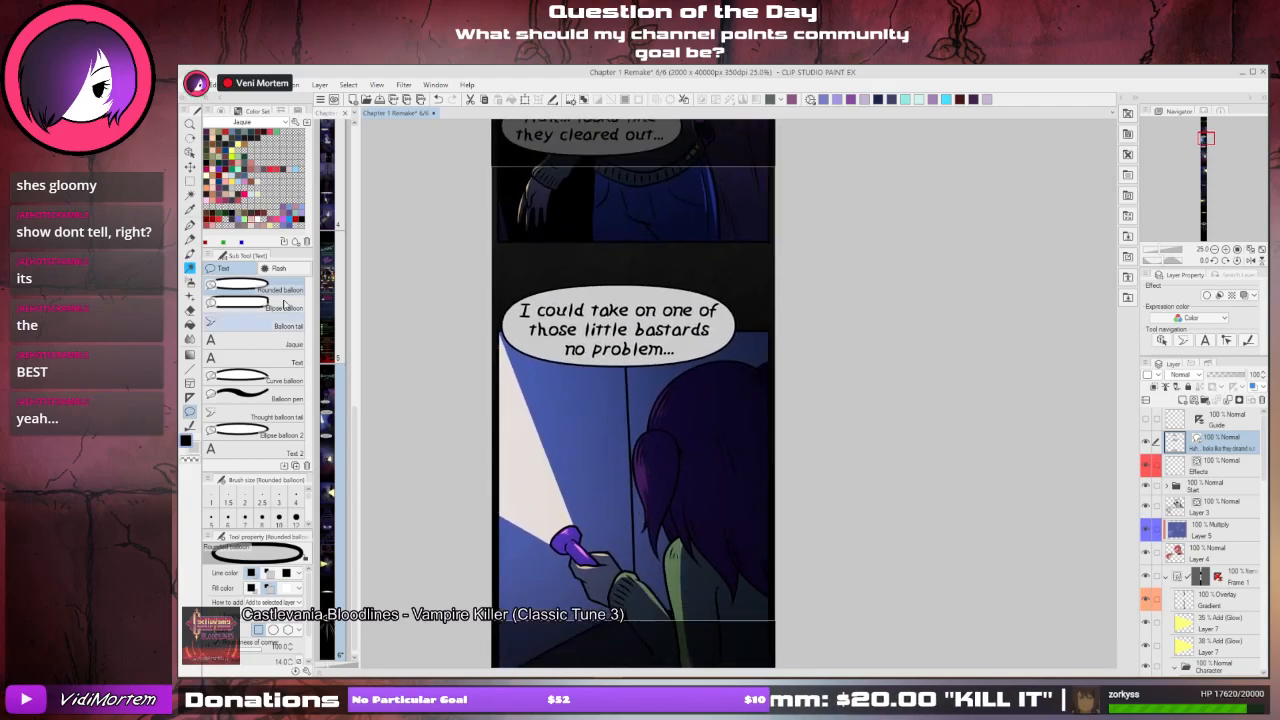
pyautogui.click(277, 327)
pyautogui.moveTo(627, 357); pyautogui.dragTo(650, 383)
pyautogui.hotkey('ctrl', 'z')
# - Add a straight balloon tail rising from the "...but there's no way" balloon toward the character
pyautogui.moveTo(722, 416); pyautogui.dragTo(710, 338)
pyautogui.moveTo(678, 446); pyautogui.dragTo(684, 264)
pyautogui.moveTo(624, 490); pyautogui.dragTo(642, 420)
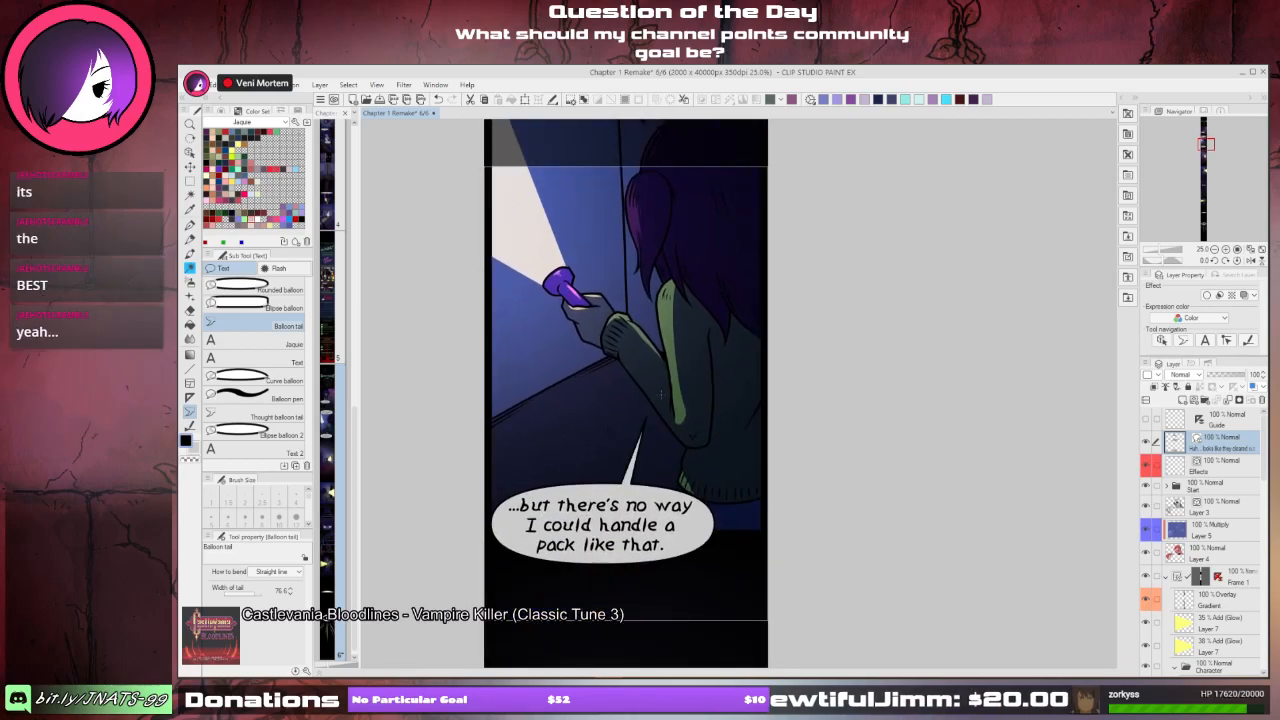
pyautogui.moveTo(729, 330)
pyautogui.mouseDown()
pyautogui.moveTo(727, 369)
pyautogui.moveTo(736, 335)
pyautogui.mouseUp()
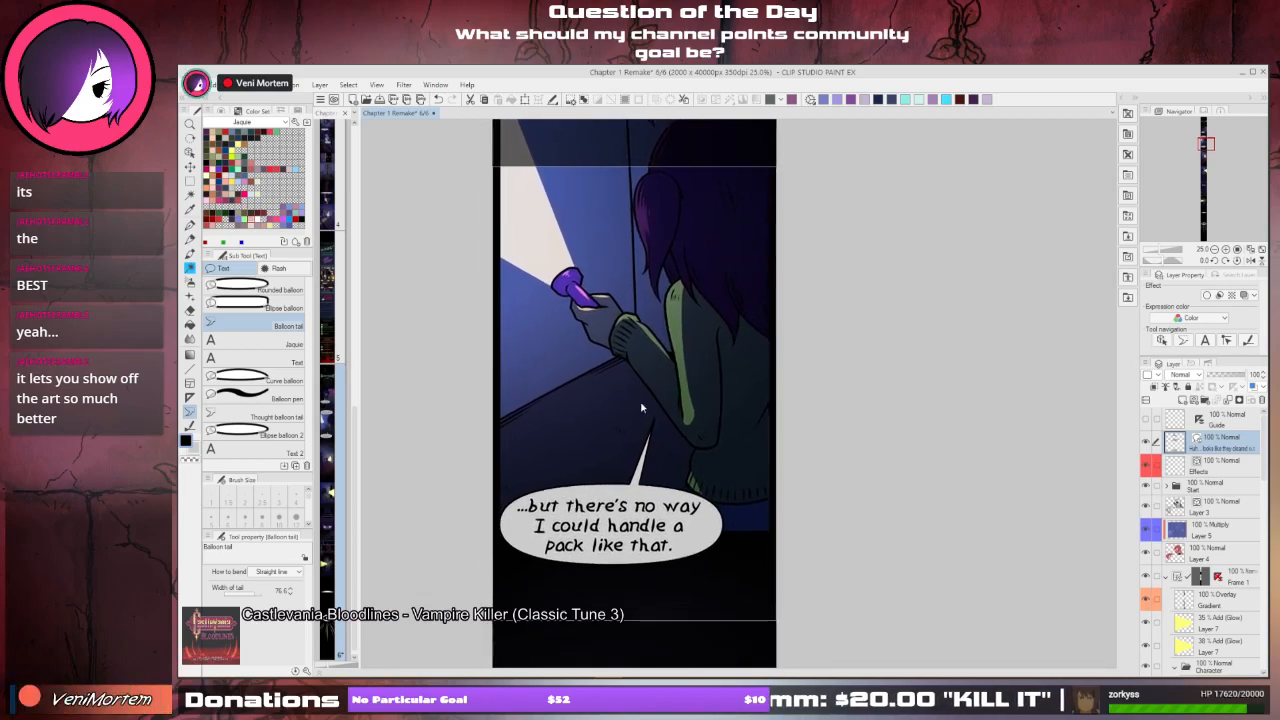
# - Replace the "...but there's no way" balloon's tail with a slightly shorter straight one rising toward the character
pyautogui.hotkey('ctrl', 'z')
pyautogui.moveTo(636, 490); pyautogui.dragTo(648, 418)
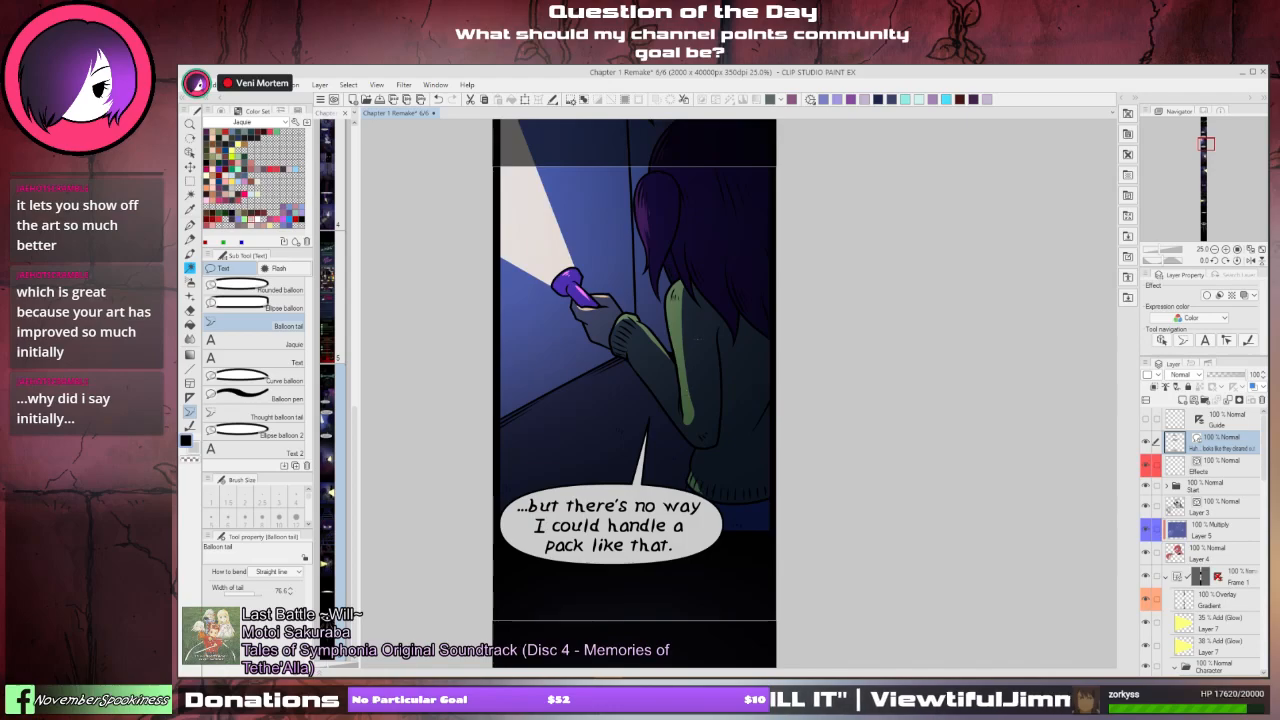
pyautogui.scroll(5, 701, 285)
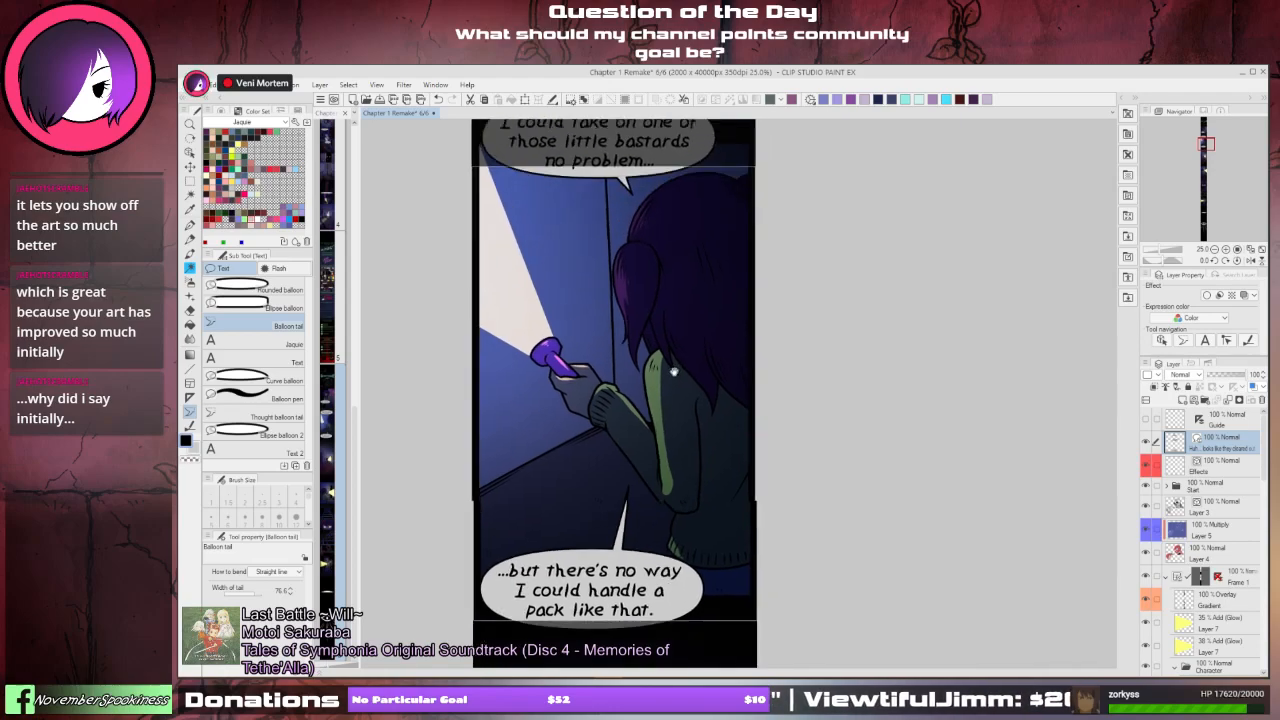
pyautogui.scroll(2, 676, 343)
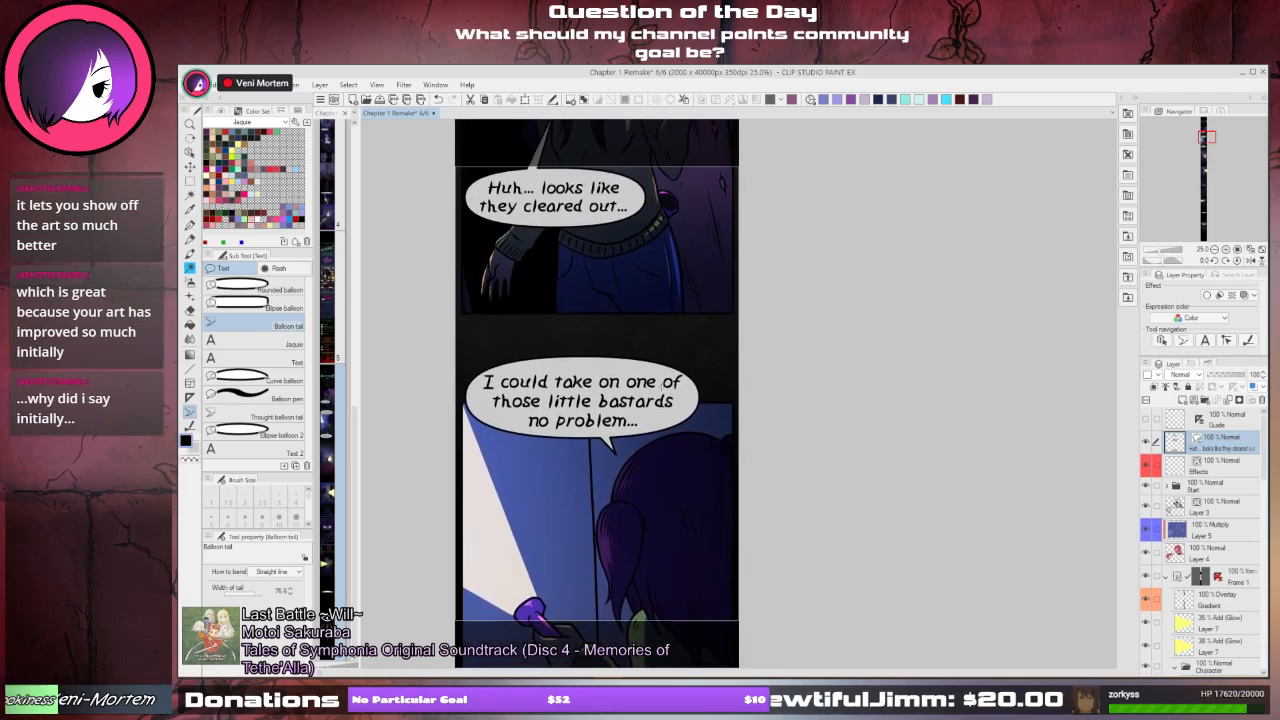
pyautogui.scroll(-11, 616, 378)
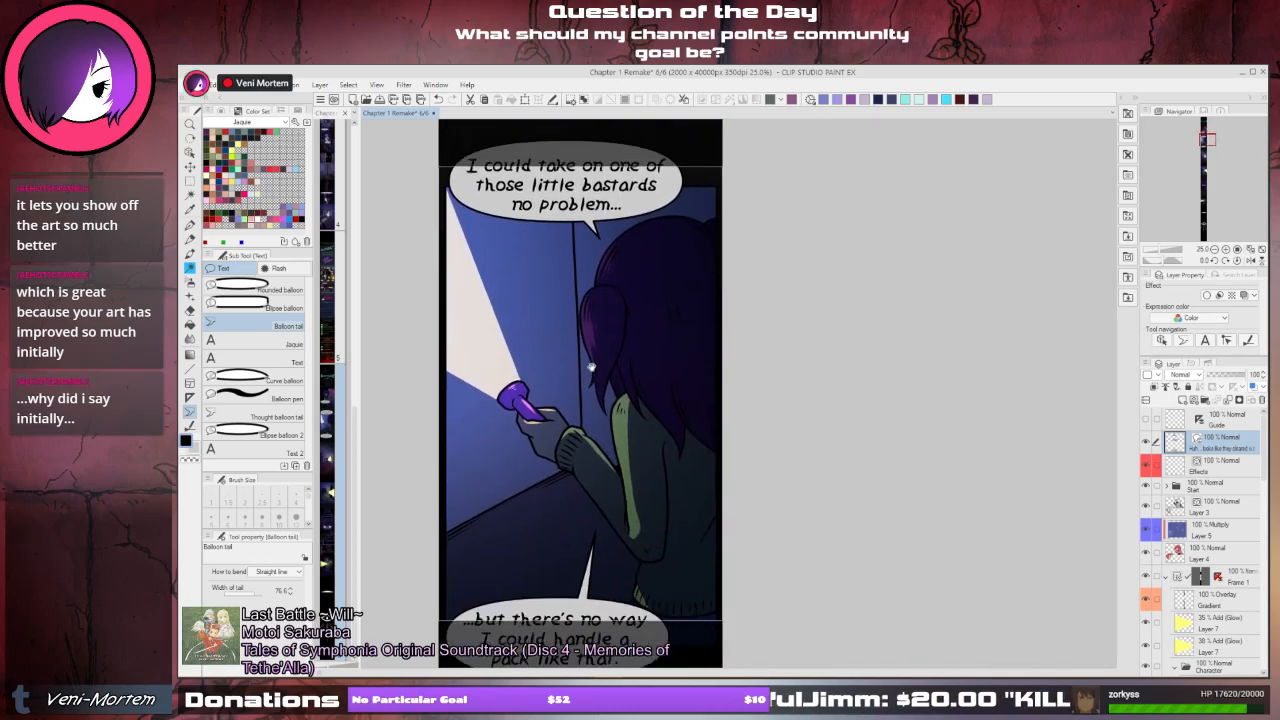
pyautogui.scroll(-2, 612, 346)
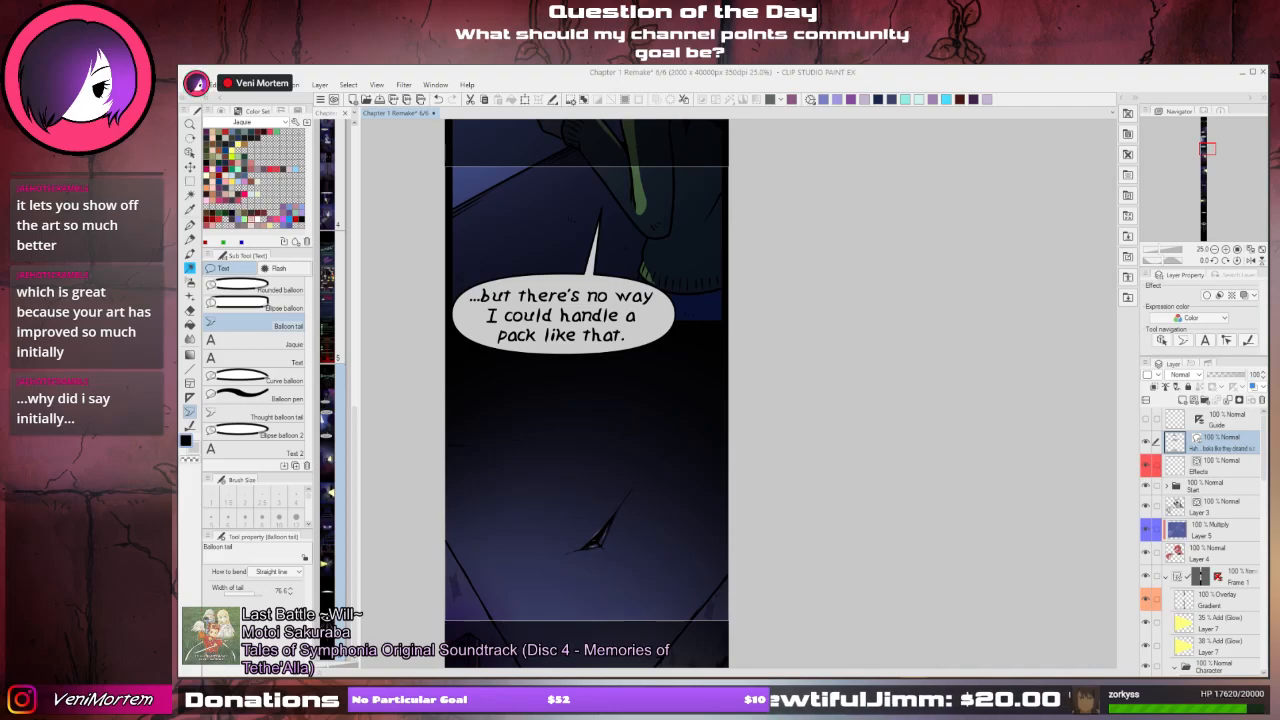
# - Examine two finished comic pages side by side in IrfanView for their balloon lettering, and return to the Chapter 1 Remake canvas
pyautogui.moveTo(251, 72); pyautogui.dragTo(697, 138)
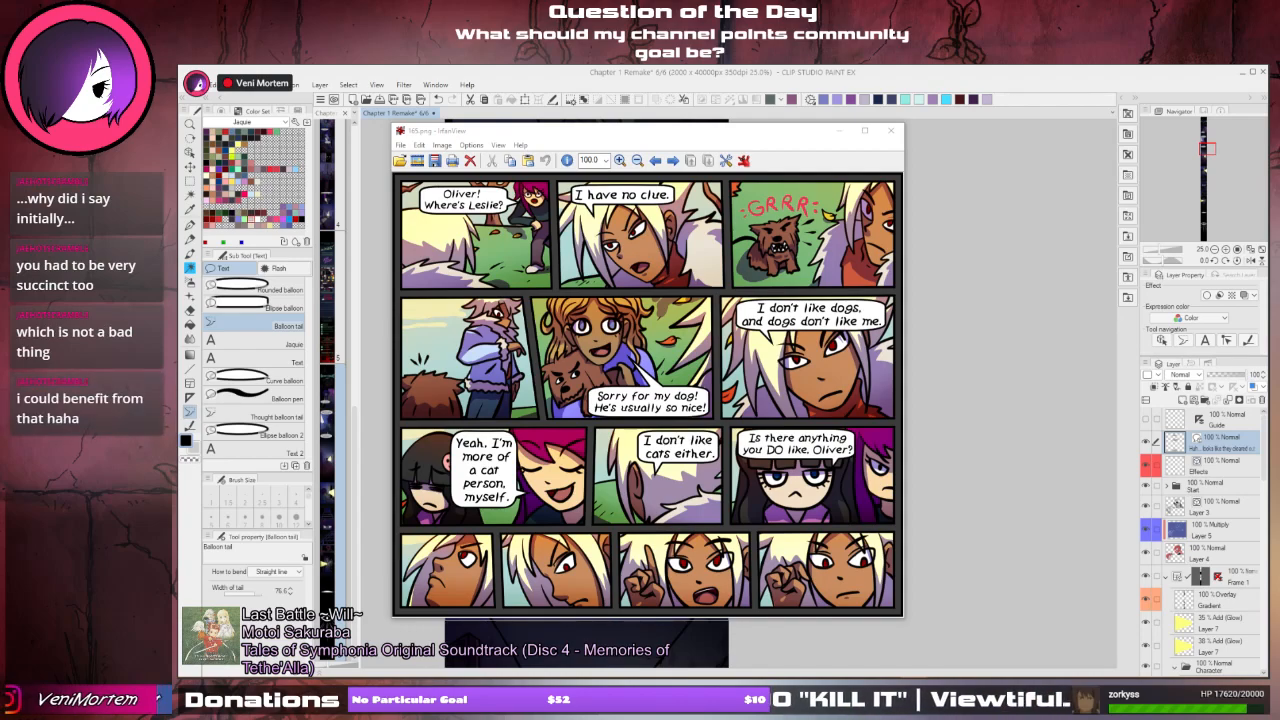
pyautogui.moveTo(461, 76); pyautogui.dragTo(890, 137)
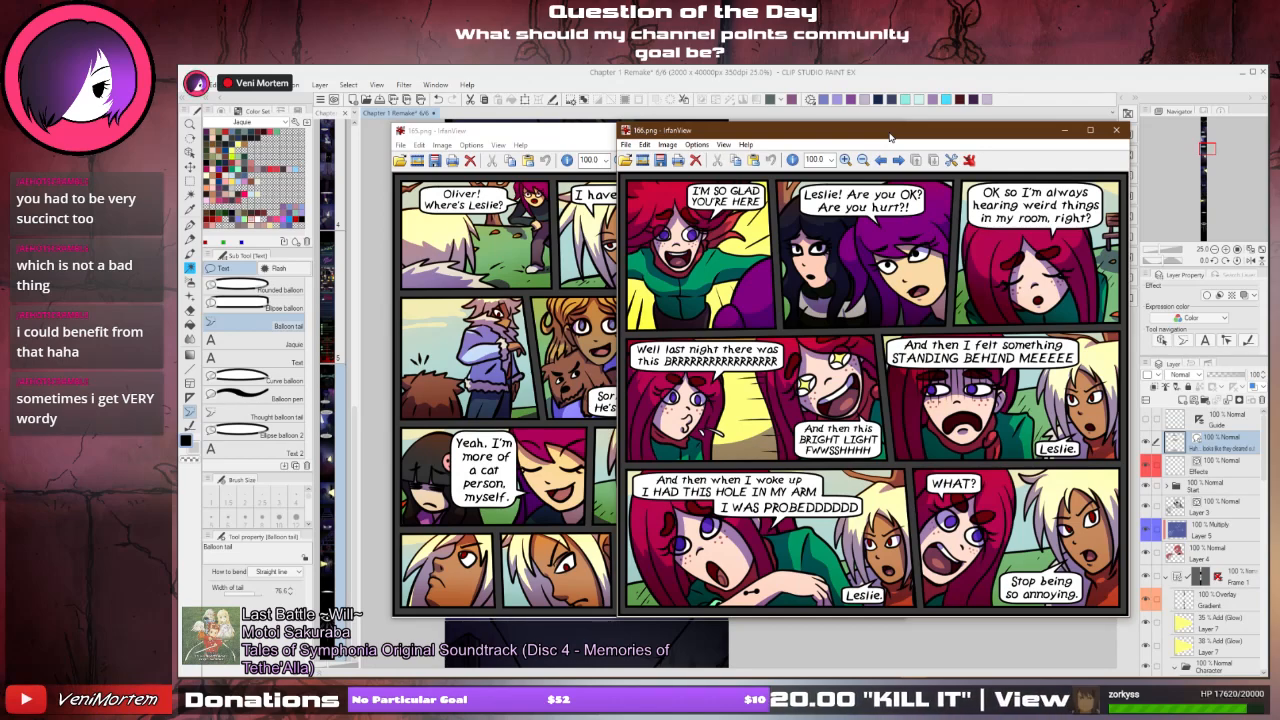
pyautogui.click(1117, 130)
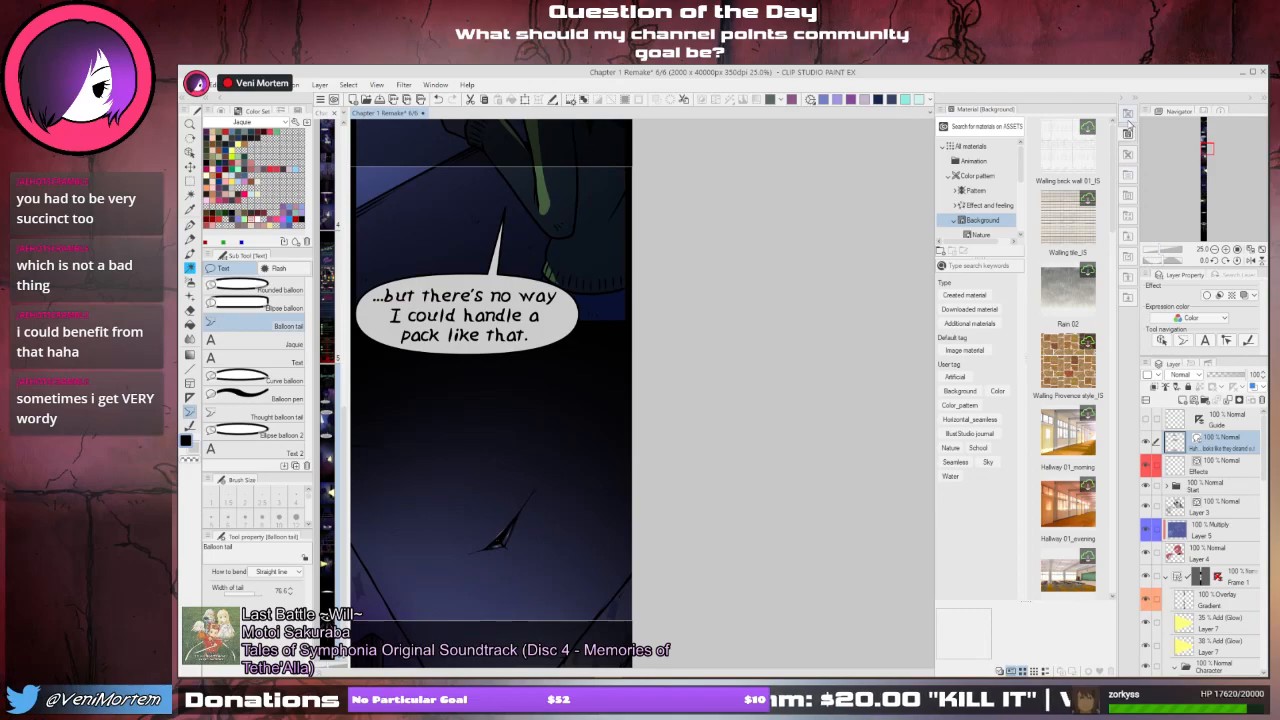
pyautogui.click(1127, 133)
pyautogui.moveTo(525, 373); pyautogui.dragTo(714, 365)
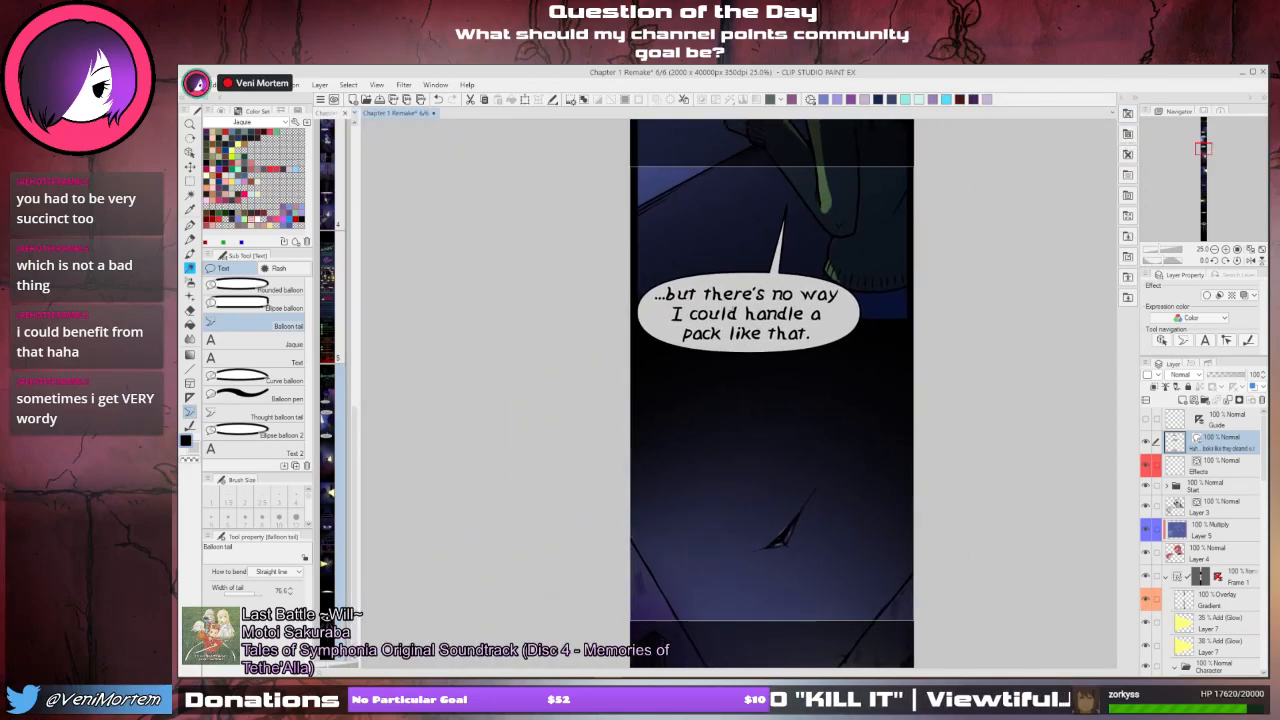
# - View the finished comic page 165.png in IrfanView as a reference, then close it and return to the Chapter 1 Remake canvas
pyautogui.moveTo(734, 229); pyautogui.dragTo(733, 365)
pyautogui.moveTo(263, 683)
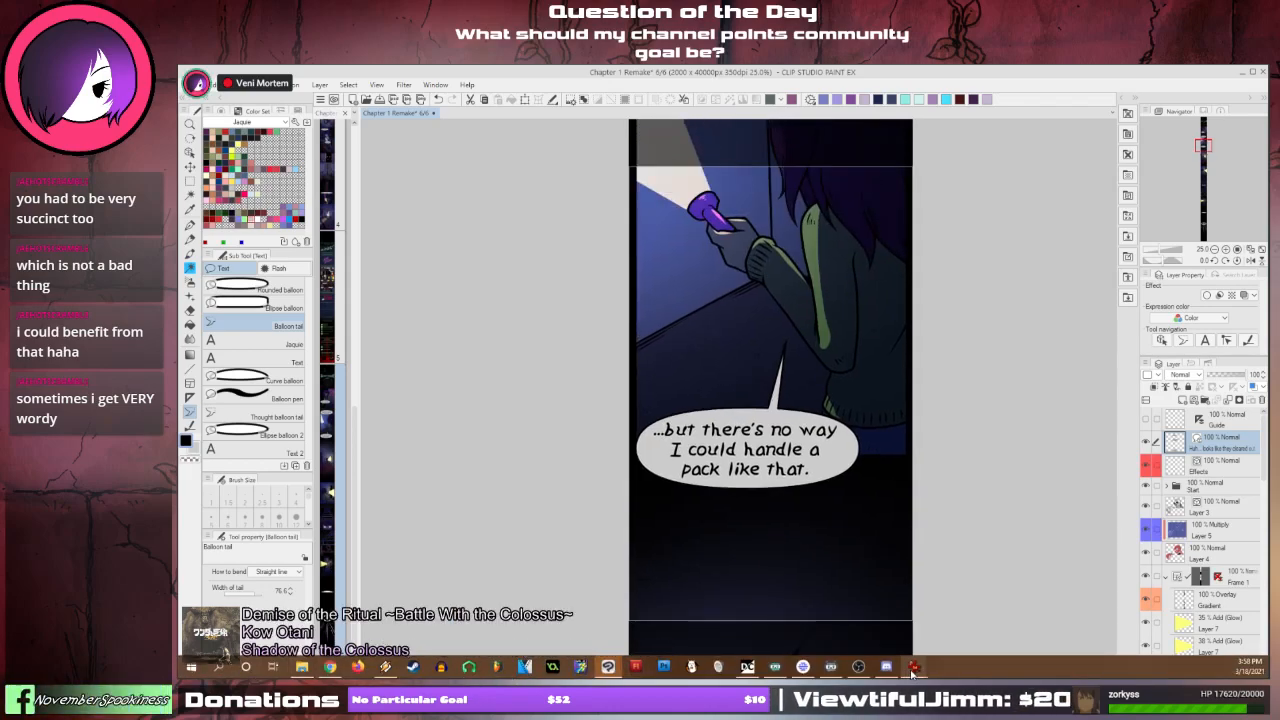
pyautogui.moveTo(912, 668)
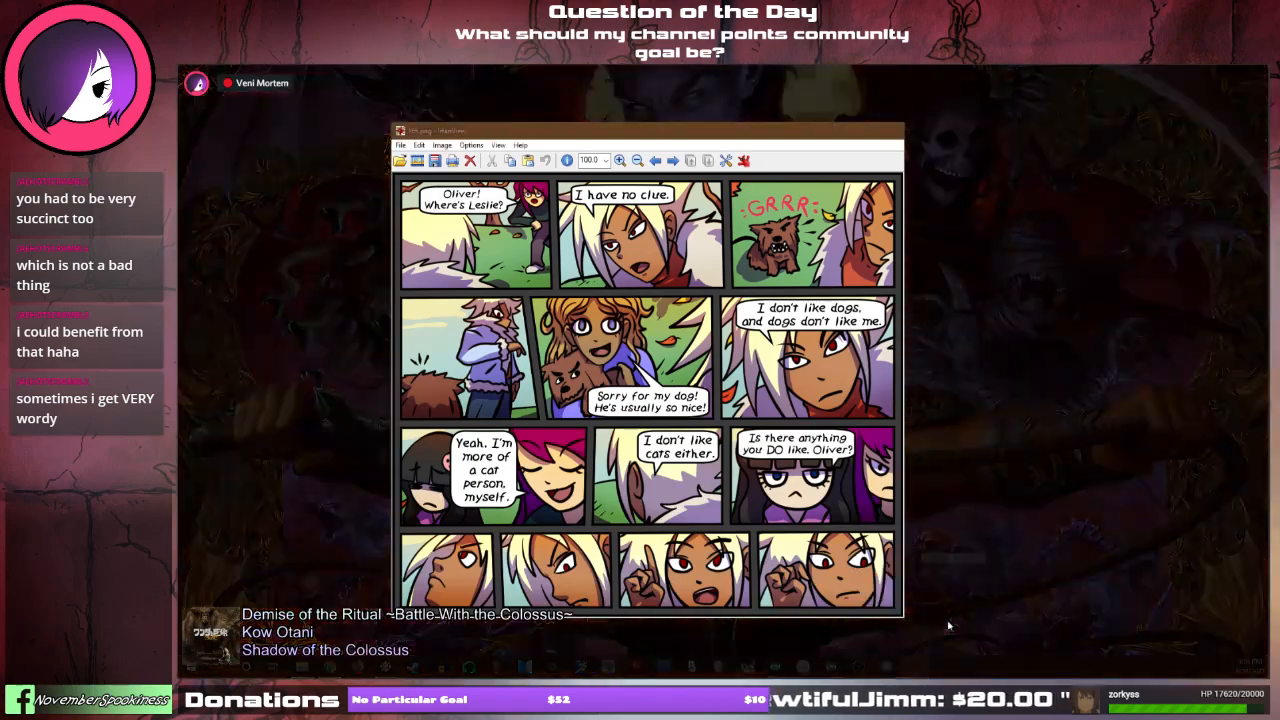
pyautogui.click(950, 627)
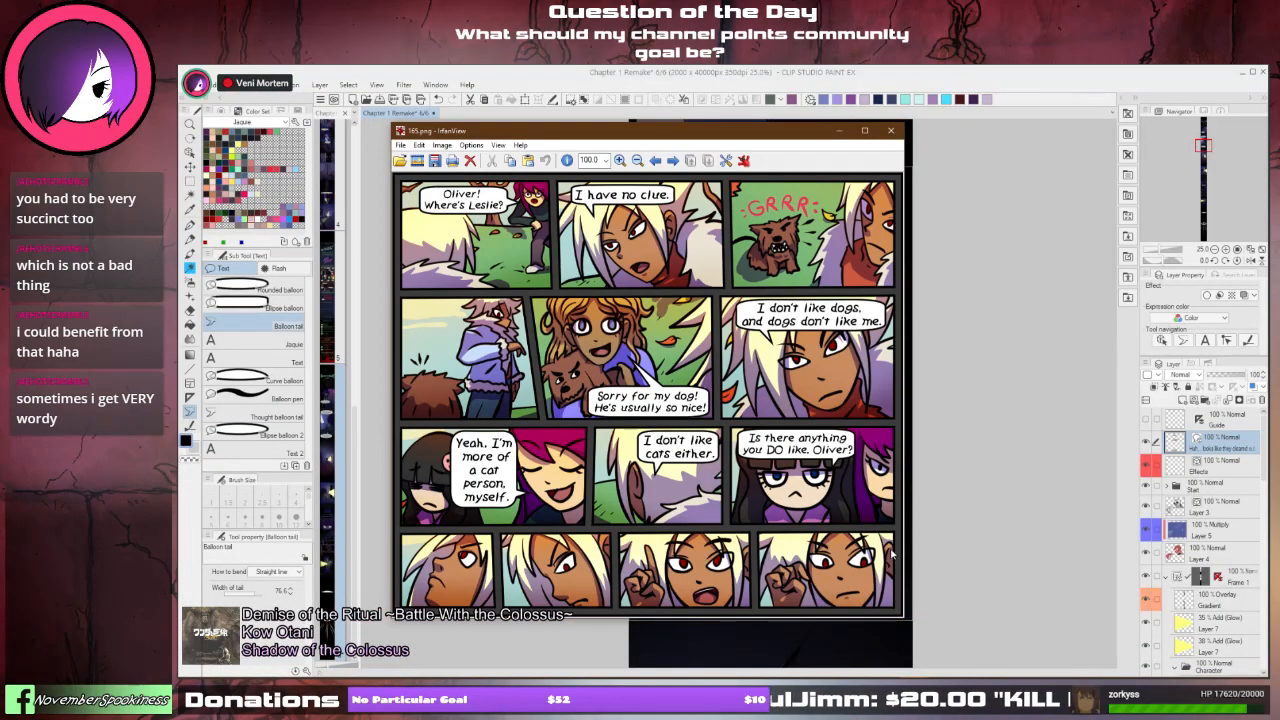
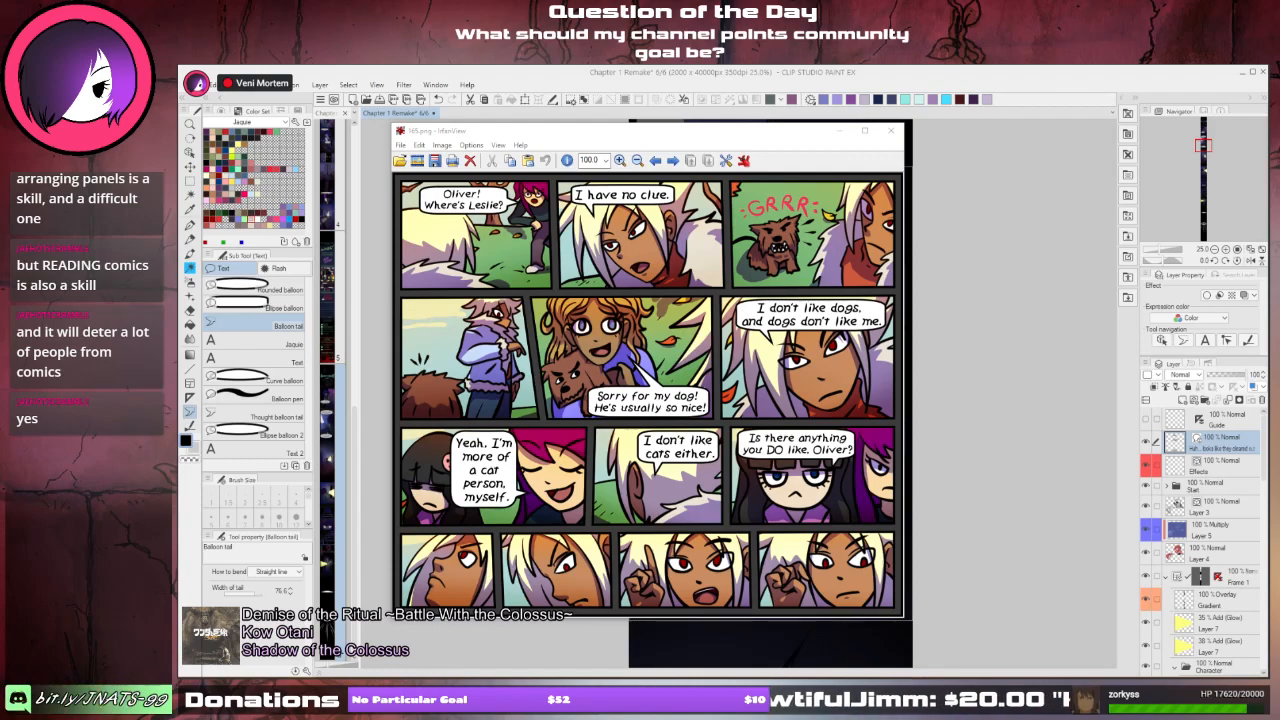
pyautogui.click(893, 137)
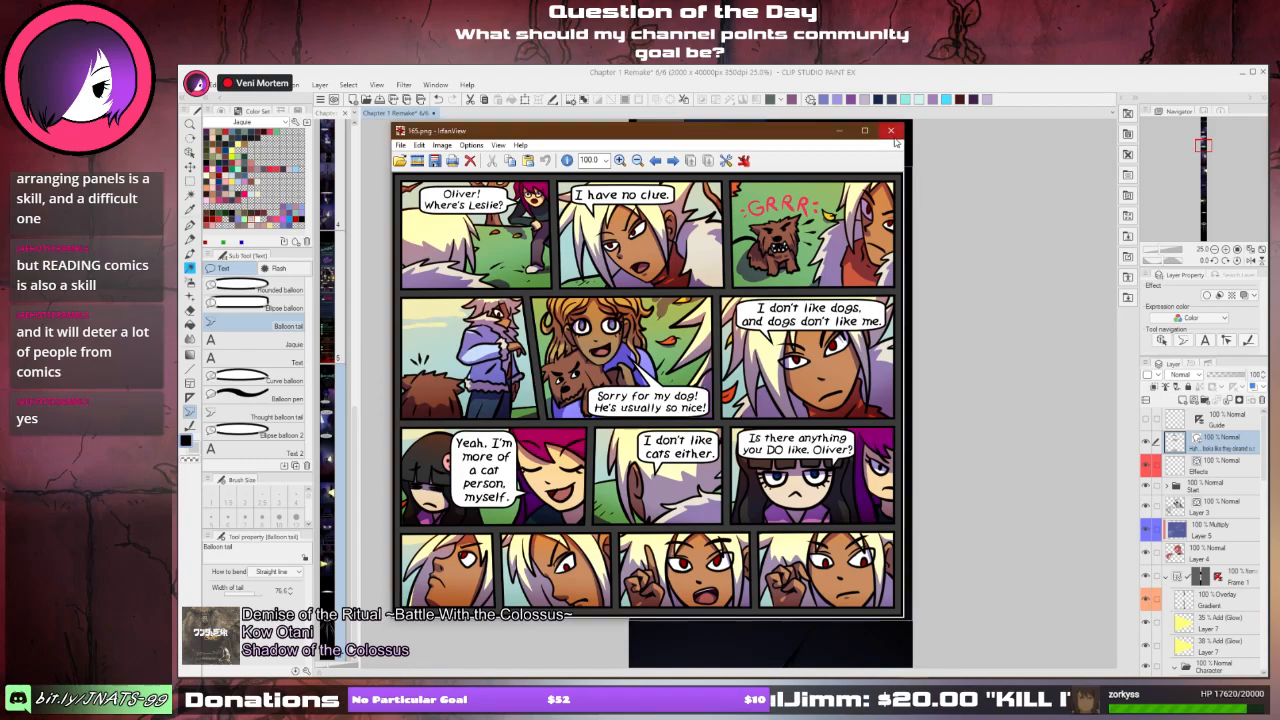
pyautogui.click(893, 136)
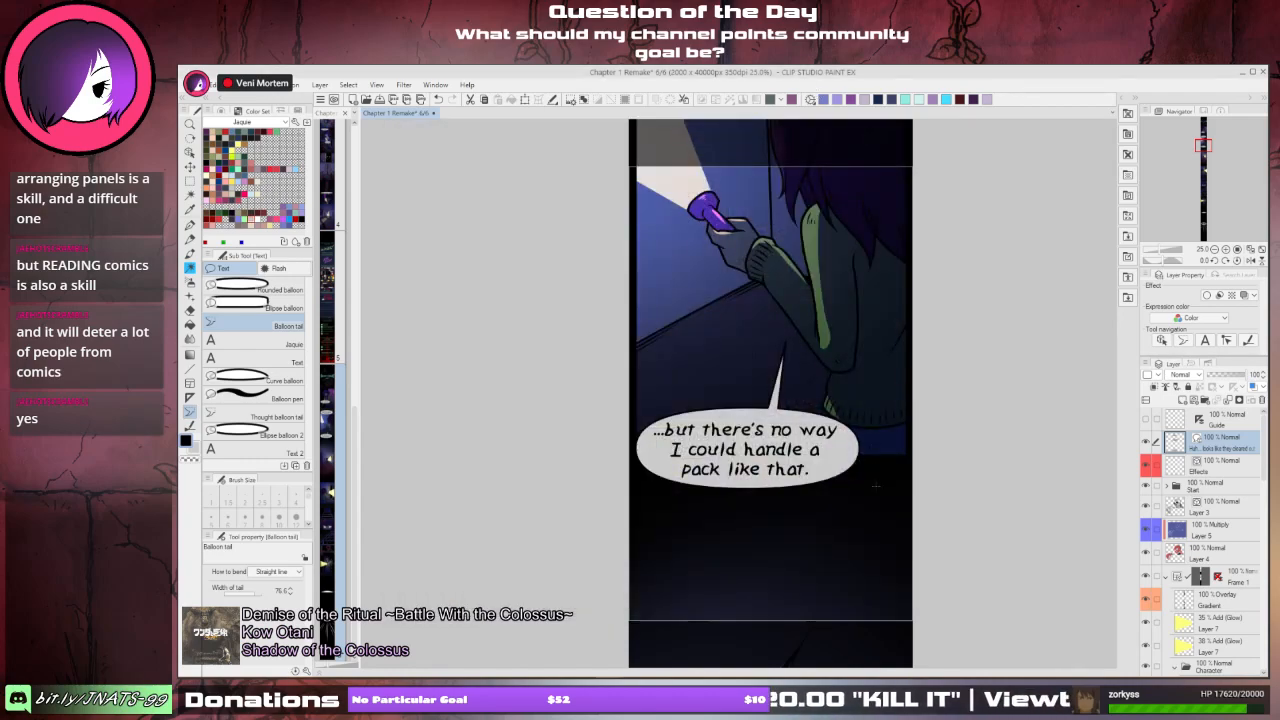
# - Examine the hallway panel from ceiling to floor, including a close look at the crack in the ceiling
pyautogui.scroll(-5, 837, 460)
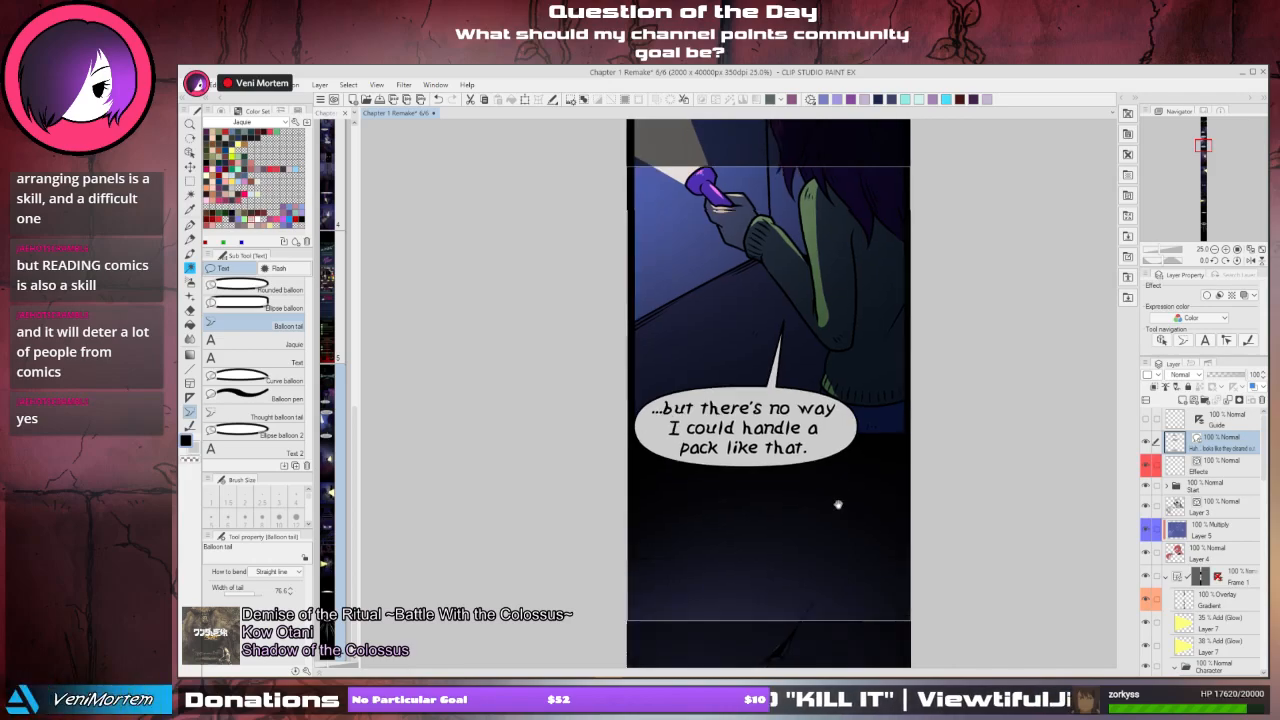
pyautogui.scroll(-10, 833, 476)
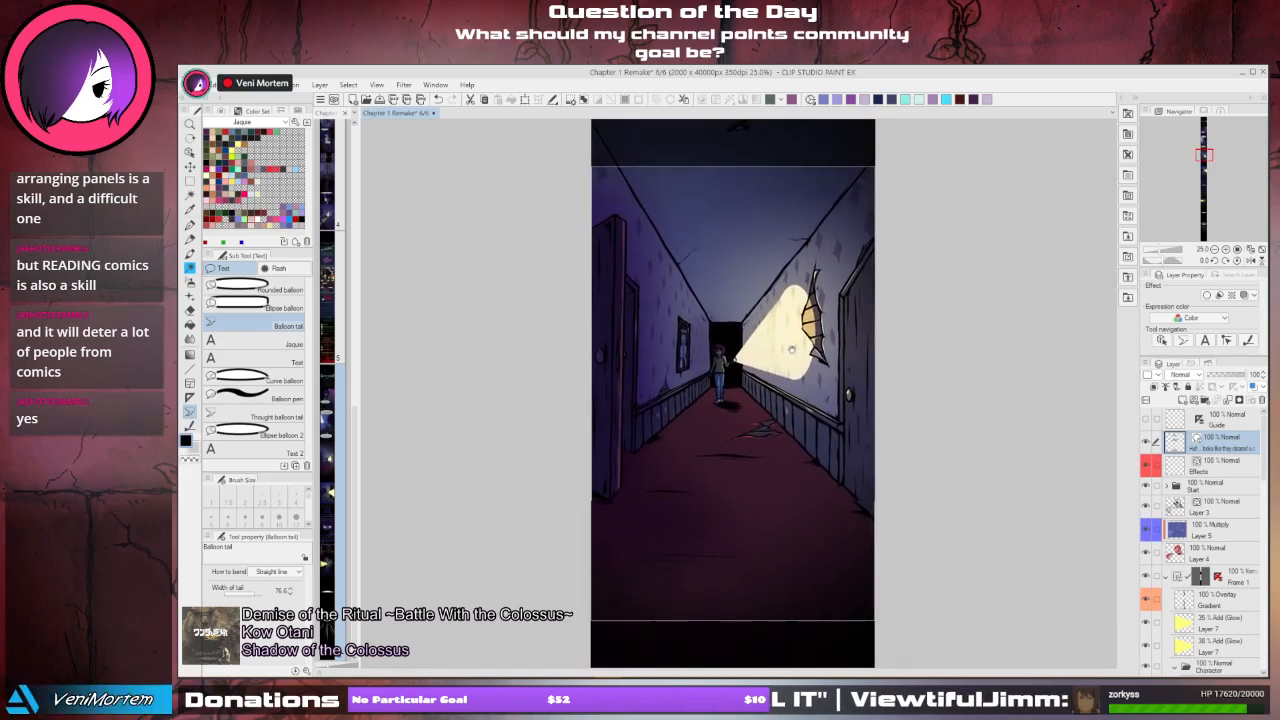
pyautogui.scroll(3, 814, 418)
pyautogui.moveTo(798, 160); pyautogui.dragTo(784, 255)
pyautogui.scroll(-5, 774, 349)
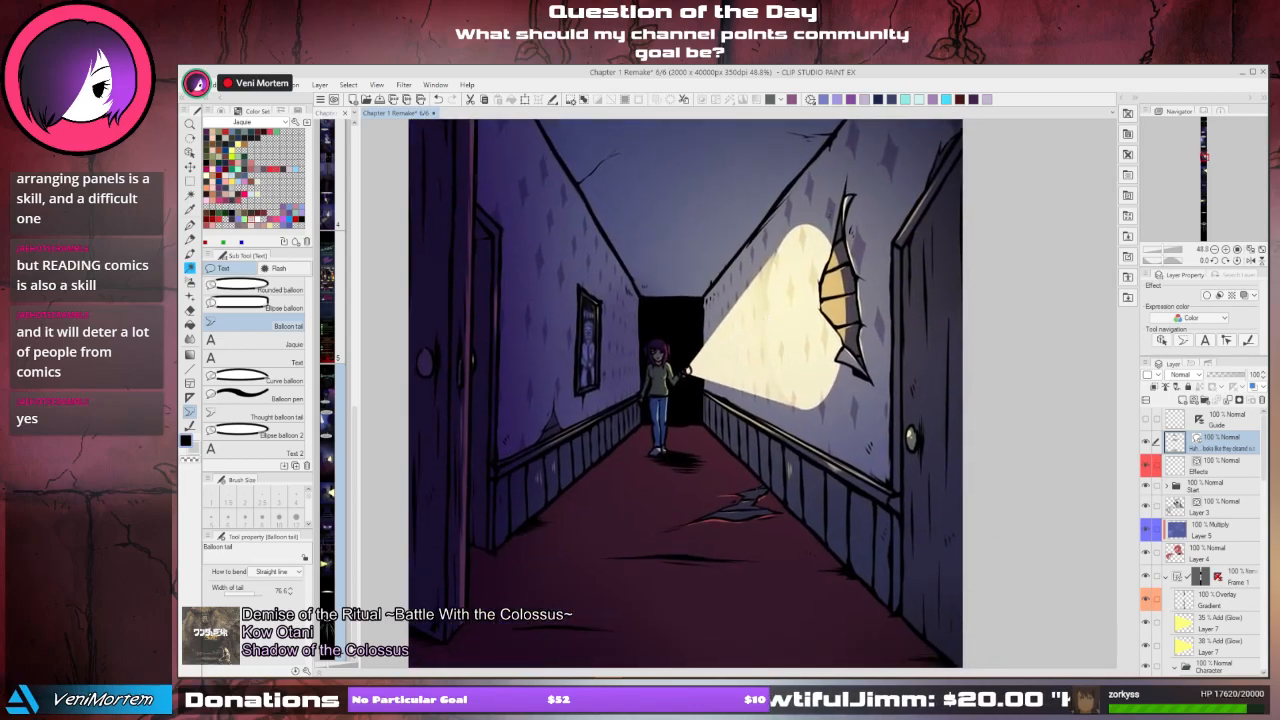
pyautogui.moveTo(745, 470)
pyautogui.mouseDown()
pyautogui.moveTo(743, 417)
pyautogui.moveTo(763, 560)
pyautogui.moveTo(766, 431)
pyautogui.mouseUp()
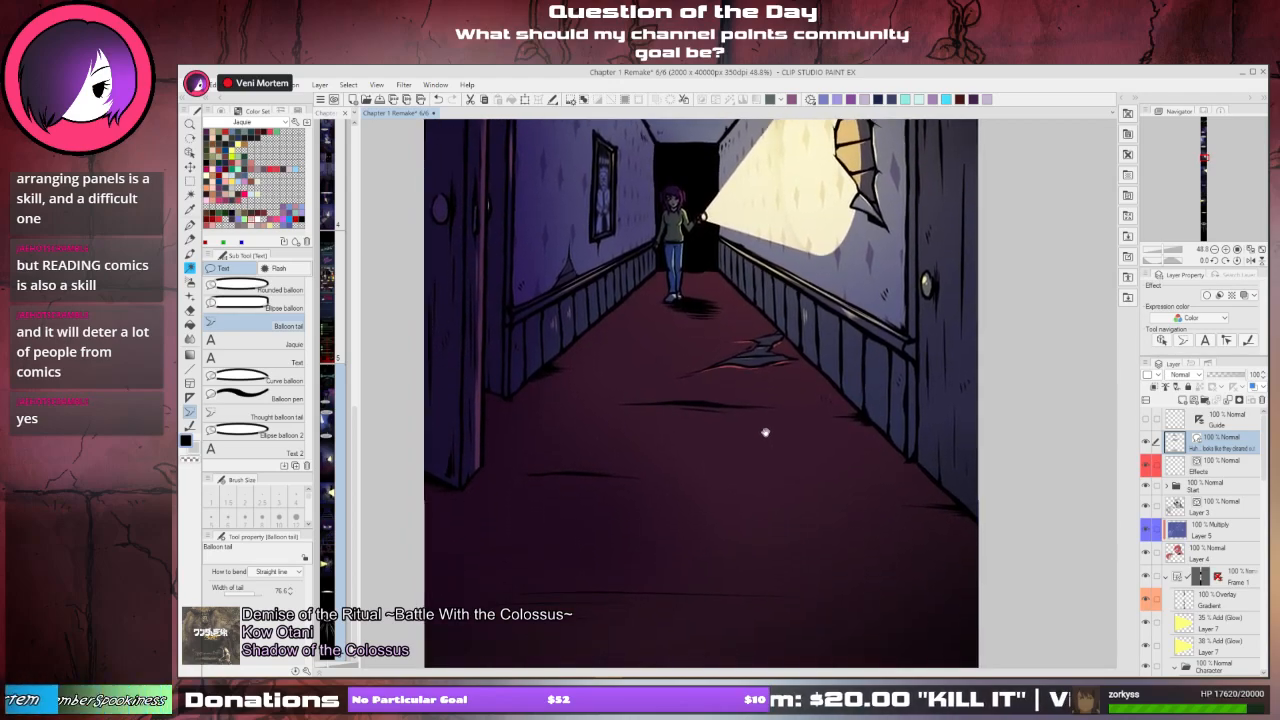
pyautogui.moveTo(758, 524); pyautogui.dragTo(750, 340)
pyautogui.moveTo(748, 462)
pyautogui.mouseDown()
pyautogui.moveTo(746, 397)
pyautogui.moveTo(760, 446)
pyautogui.moveTo(743, 363)
pyautogui.mouseUp()
pyautogui.scroll(-2, 760, 446)
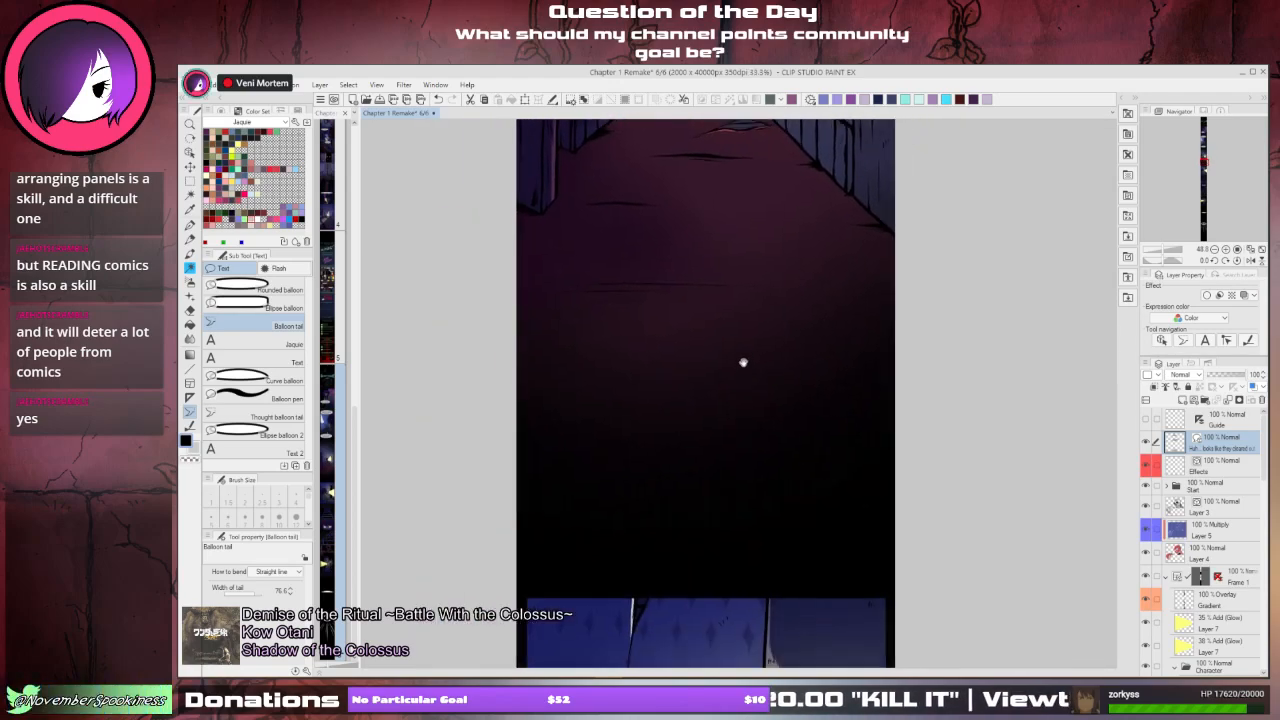
pyautogui.moveTo(740, 530); pyautogui.dragTo(730, 350)
pyautogui.moveTo(762, 413)
pyautogui.mouseDown()
pyautogui.moveTo(758, 354)
pyautogui.moveTo(769, 419)
pyautogui.mouseUp()
pyautogui.moveTo(748, 290); pyautogui.dragTo(763, 604)
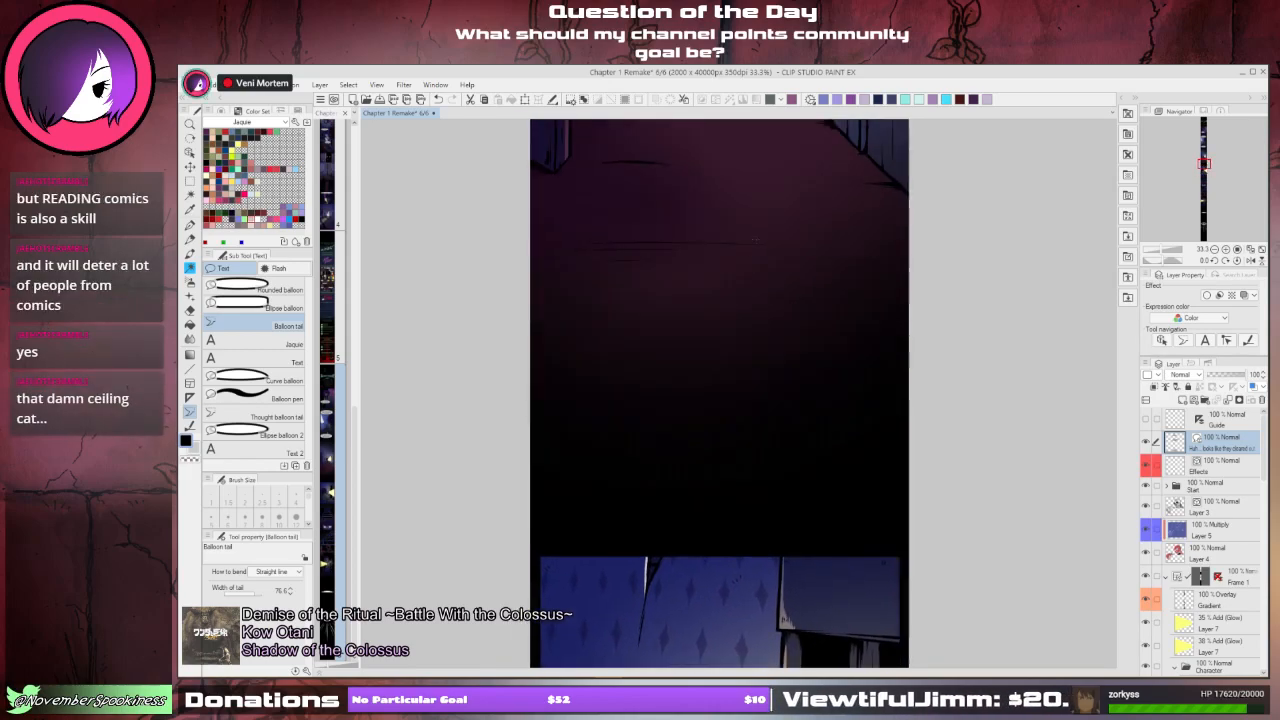
pyautogui.moveTo(750, 250); pyautogui.dragTo(750, 640)
pyautogui.moveTo(750, 283); pyautogui.dragTo(768, 610)
pyautogui.moveTo(771, 334); pyautogui.dragTo(766, 408)
pyautogui.scroll(4, 766, 408)
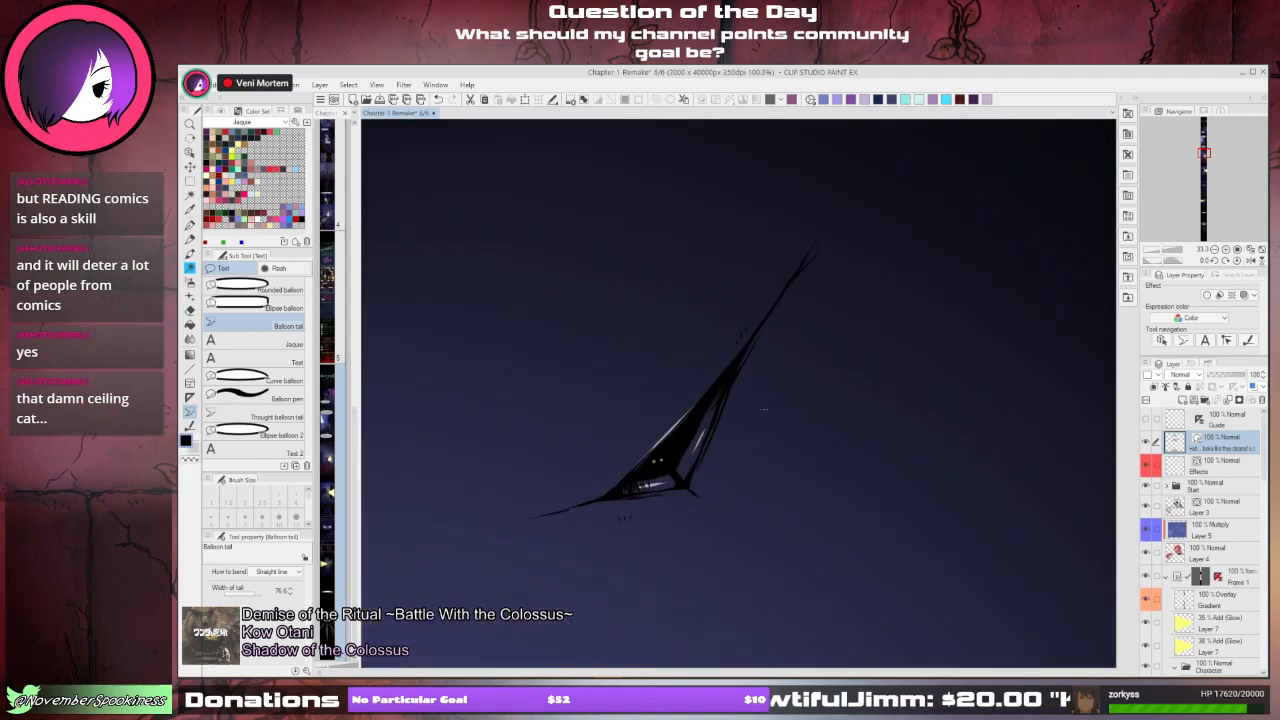
pyautogui.moveTo(740, 468); pyautogui.dragTo(776, 438)
pyautogui.scroll(-8, 770, 428)
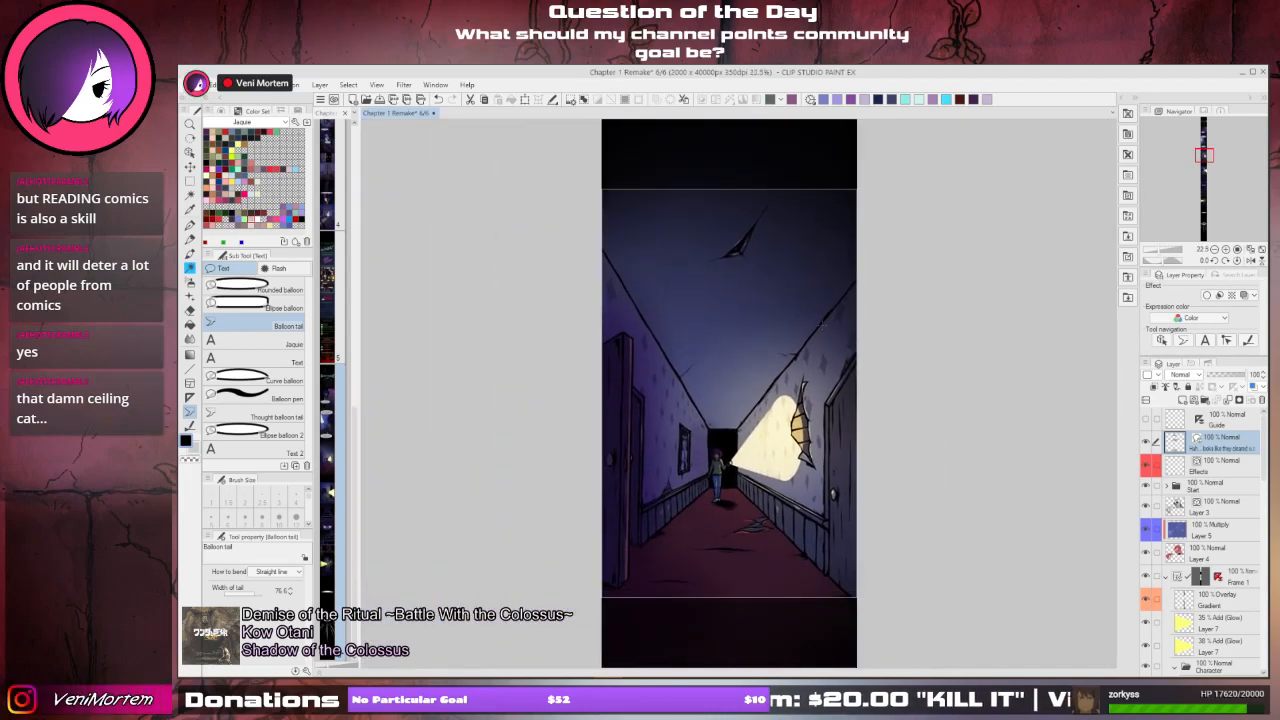
# - Check the old comic page Page 04.PNG in IrfanView for the dialogue that belongs to the flashlight panel
pyautogui.moveTo(770, 428); pyautogui.dragTo(774, 385)
pyautogui.moveTo(795, 431); pyautogui.dragTo(794, 294)
pyautogui.moveTo(784, 394); pyautogui.dragTo(793, 276)
pyautogui.scroll(1, 793, 276)
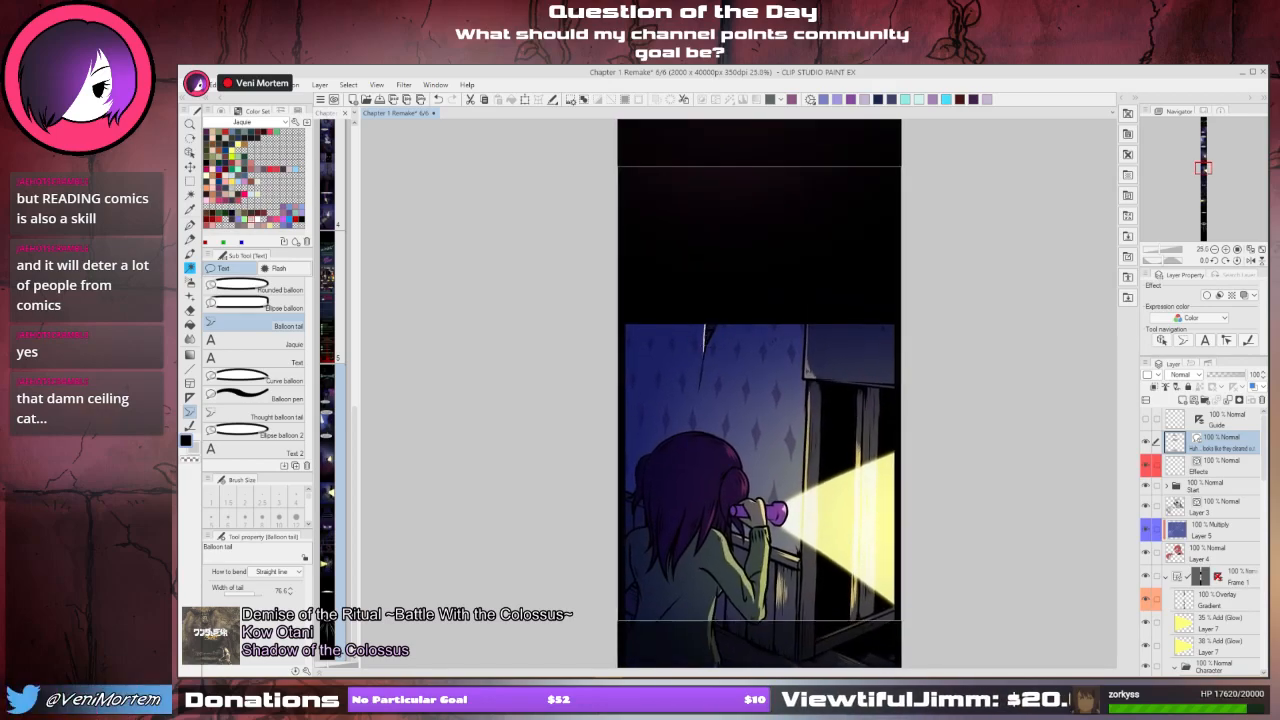
pyautogui.click(255, 343)
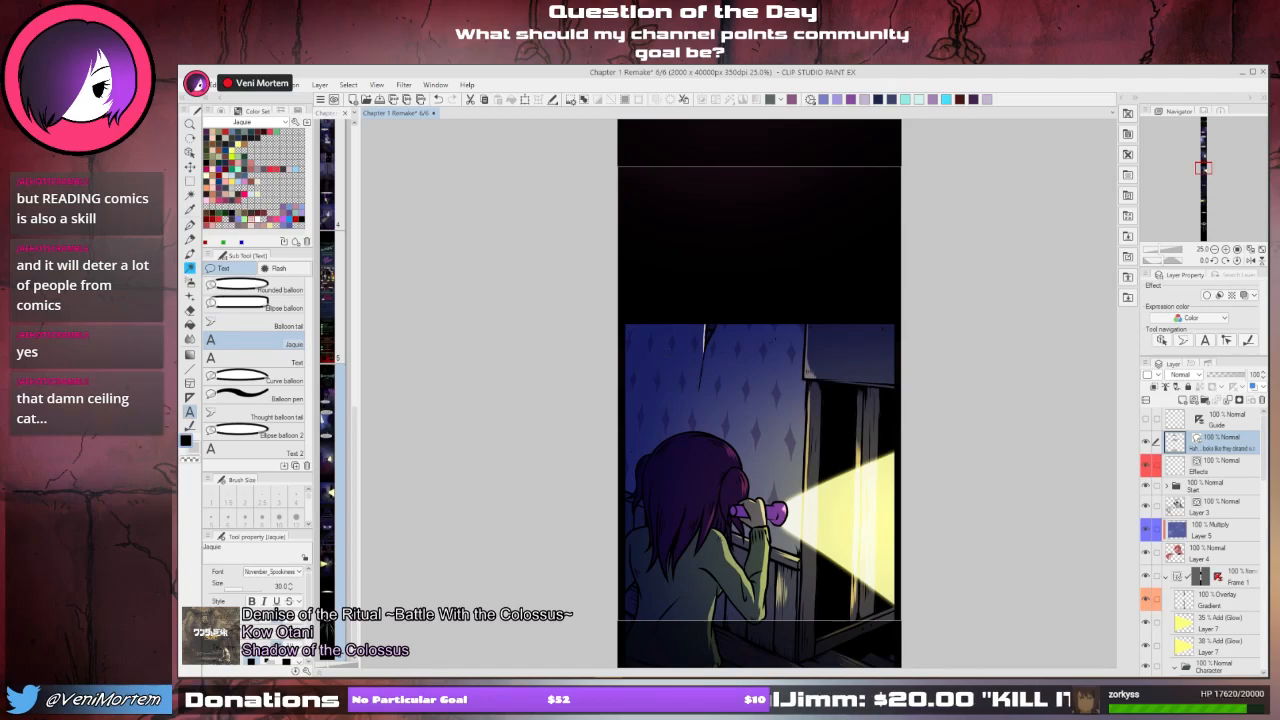
pyautogui.moveTo(811, 676)
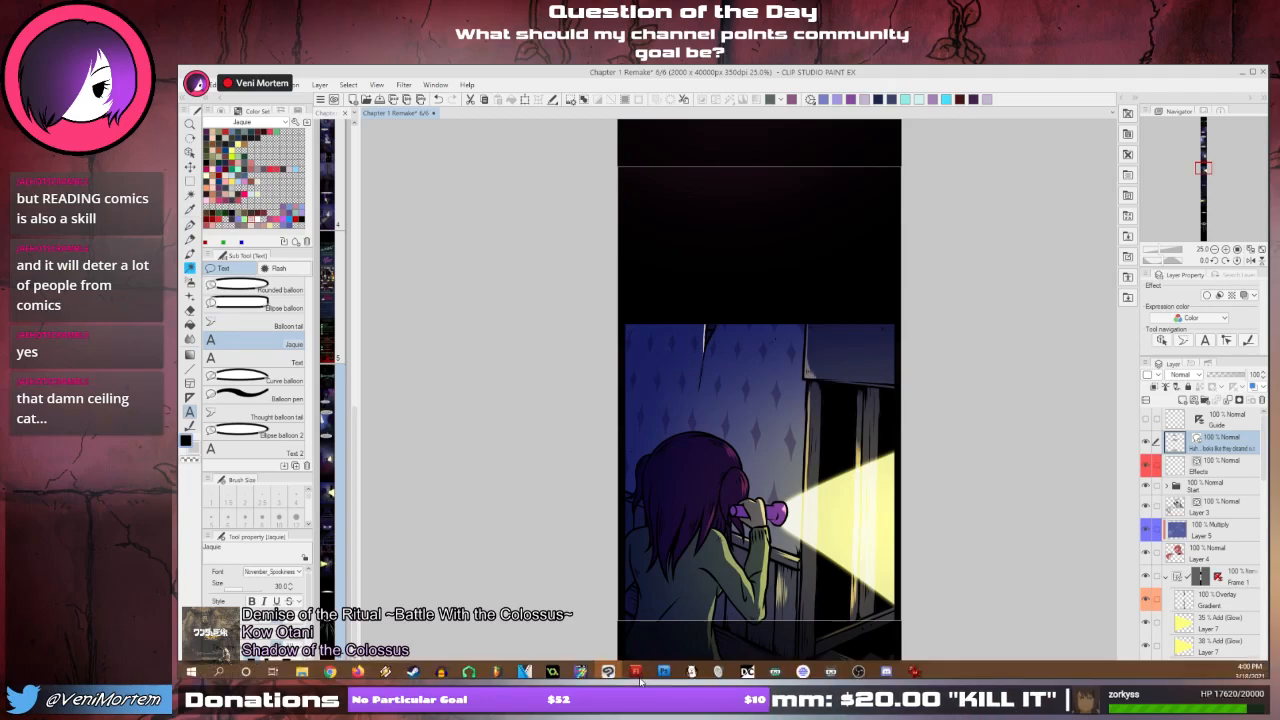
pyautogui.click(912, 672)
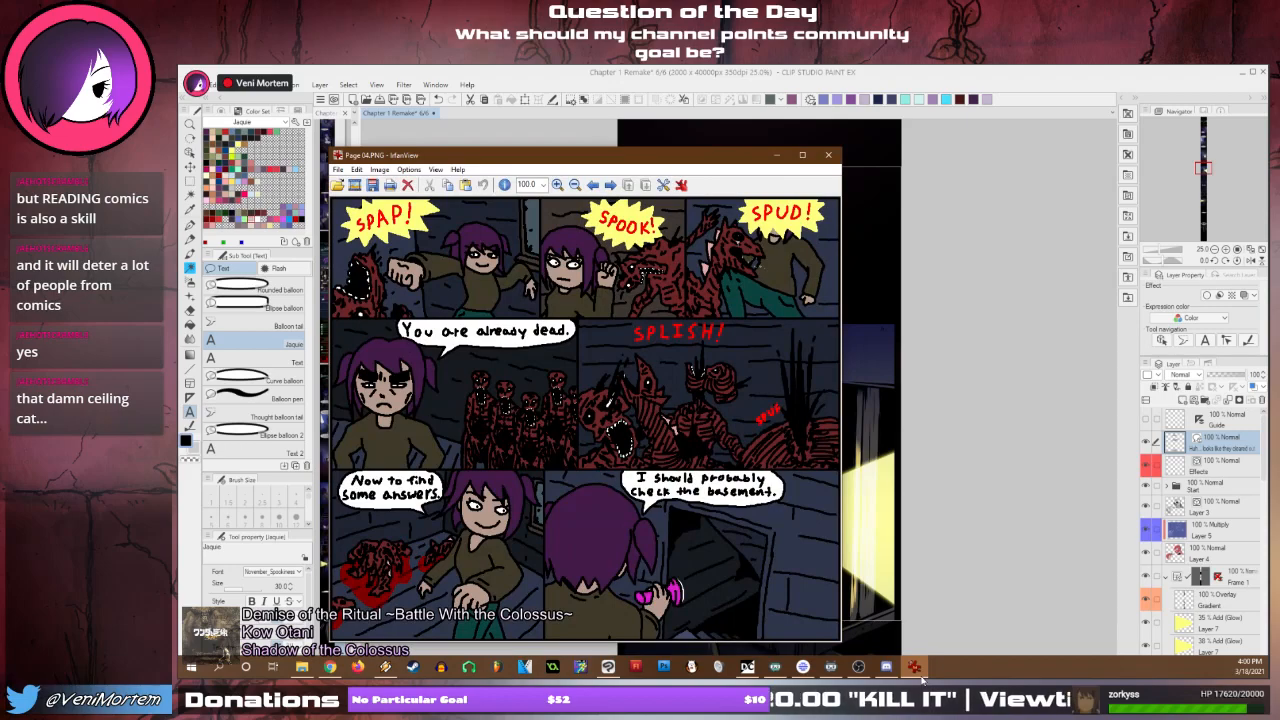
pyautogui.click(918, 672)
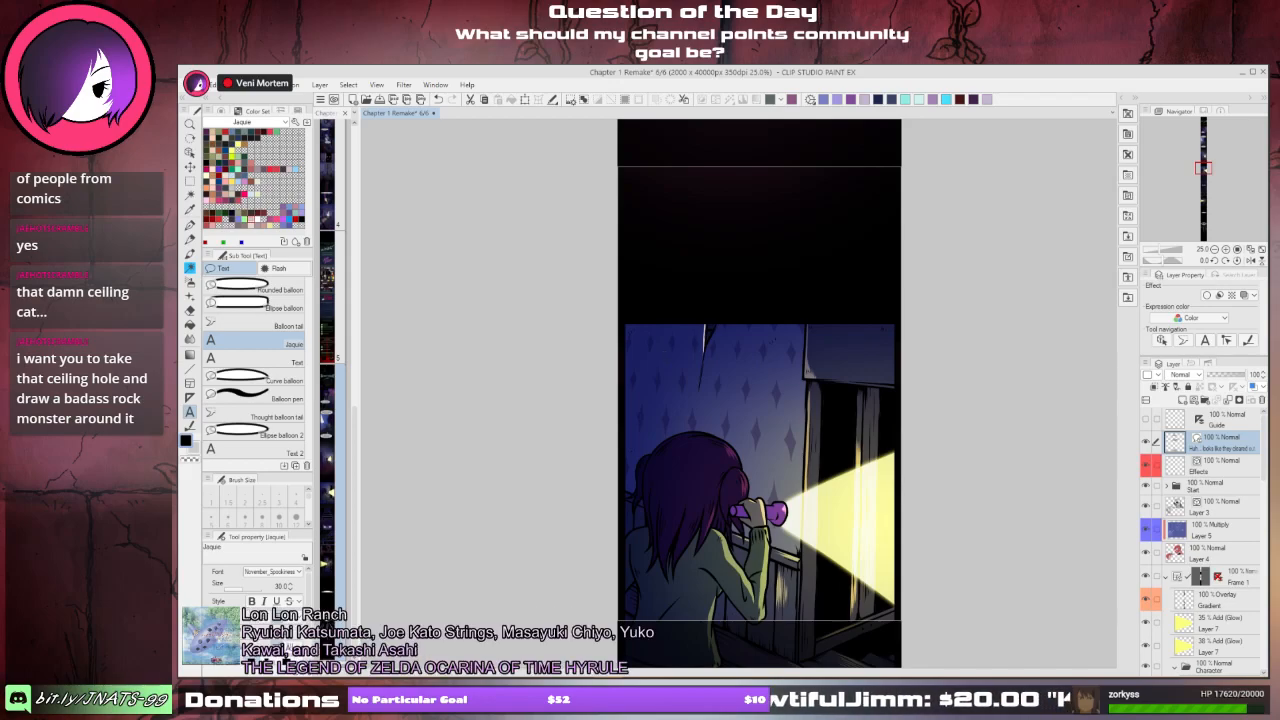
# - Add the two-line text "I should probably check the basement." with the Jaquie text tool above the girl in the flashlight panel
pyautogui.click(665, 365)
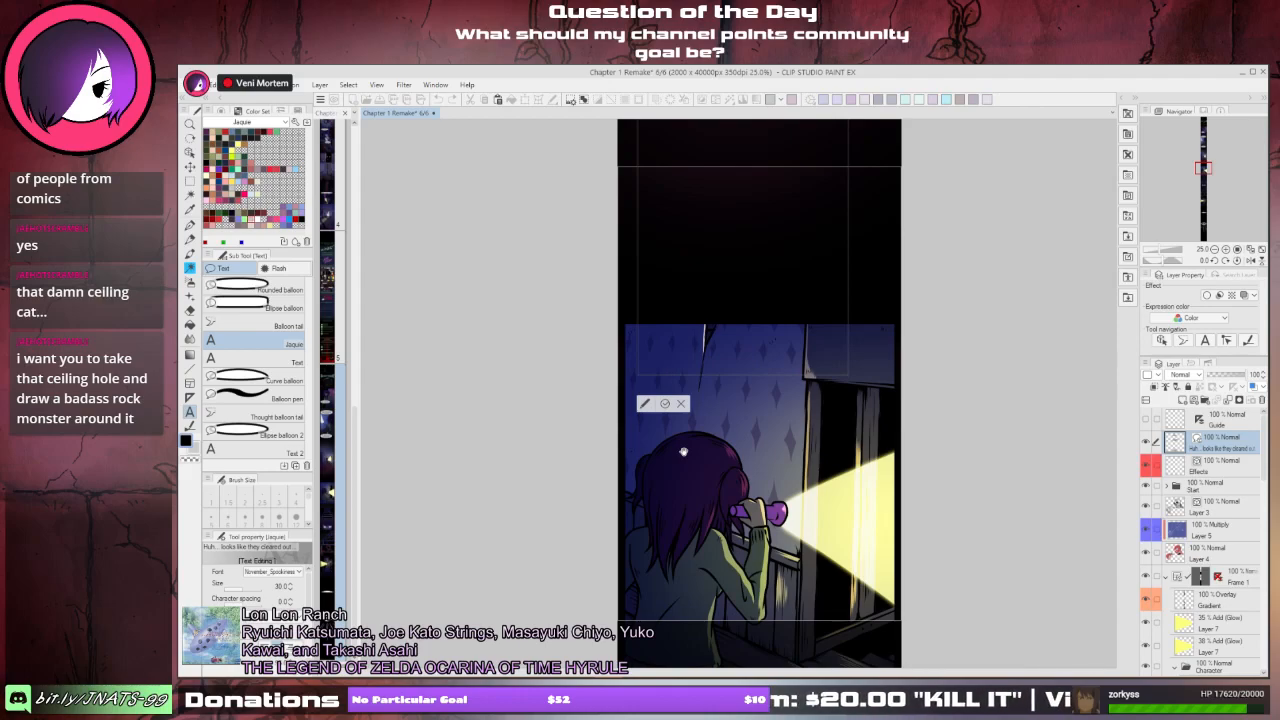
pyautogui.write('I should p')
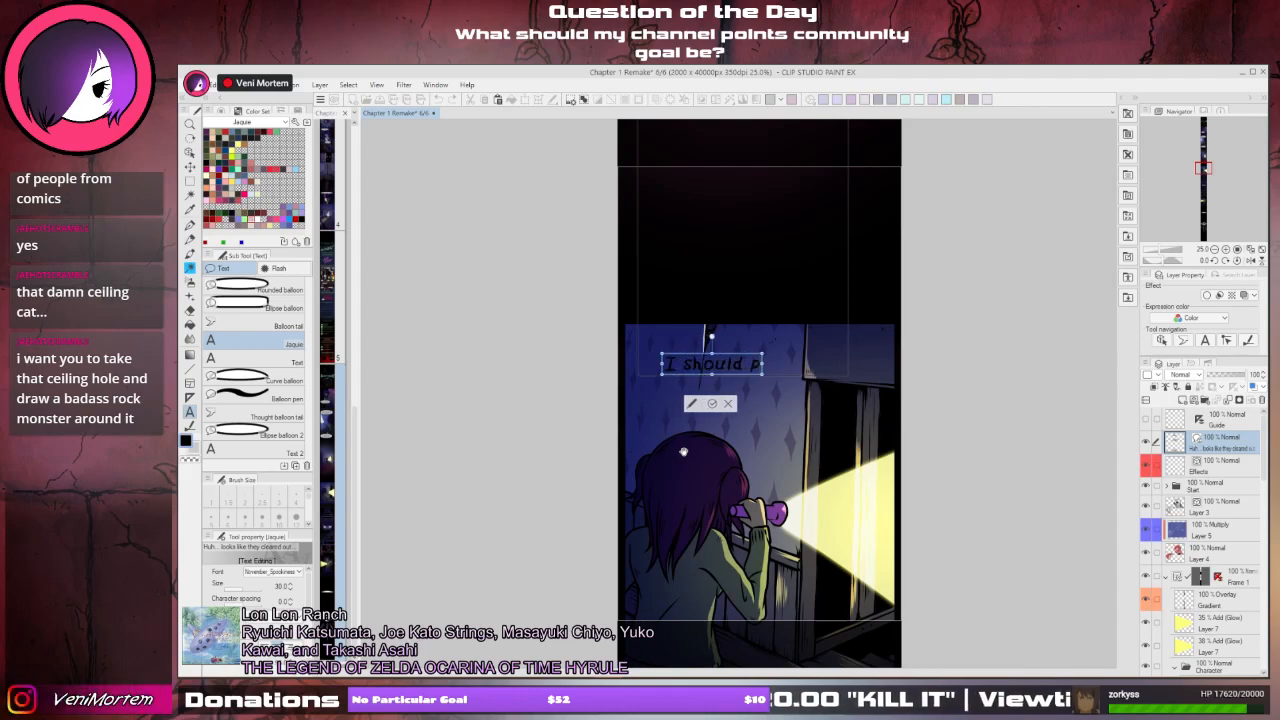
pyautogui.write('robably che')
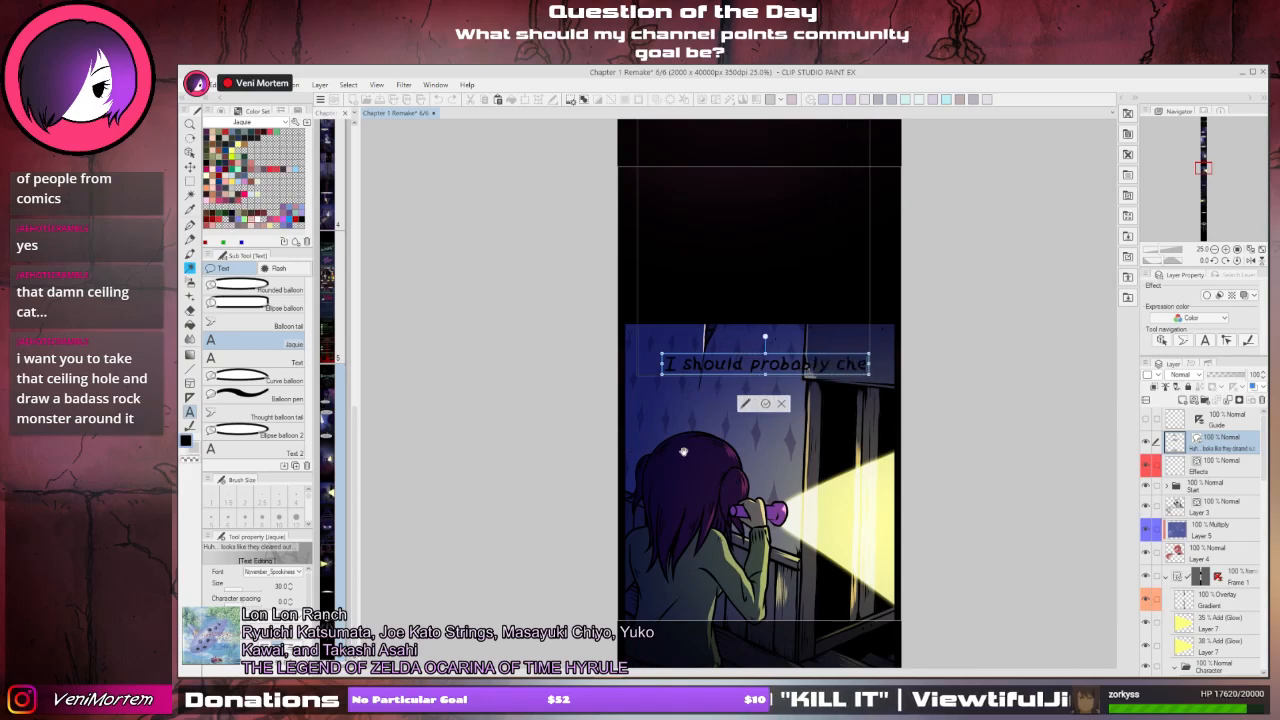
pyautogui.write('ck')
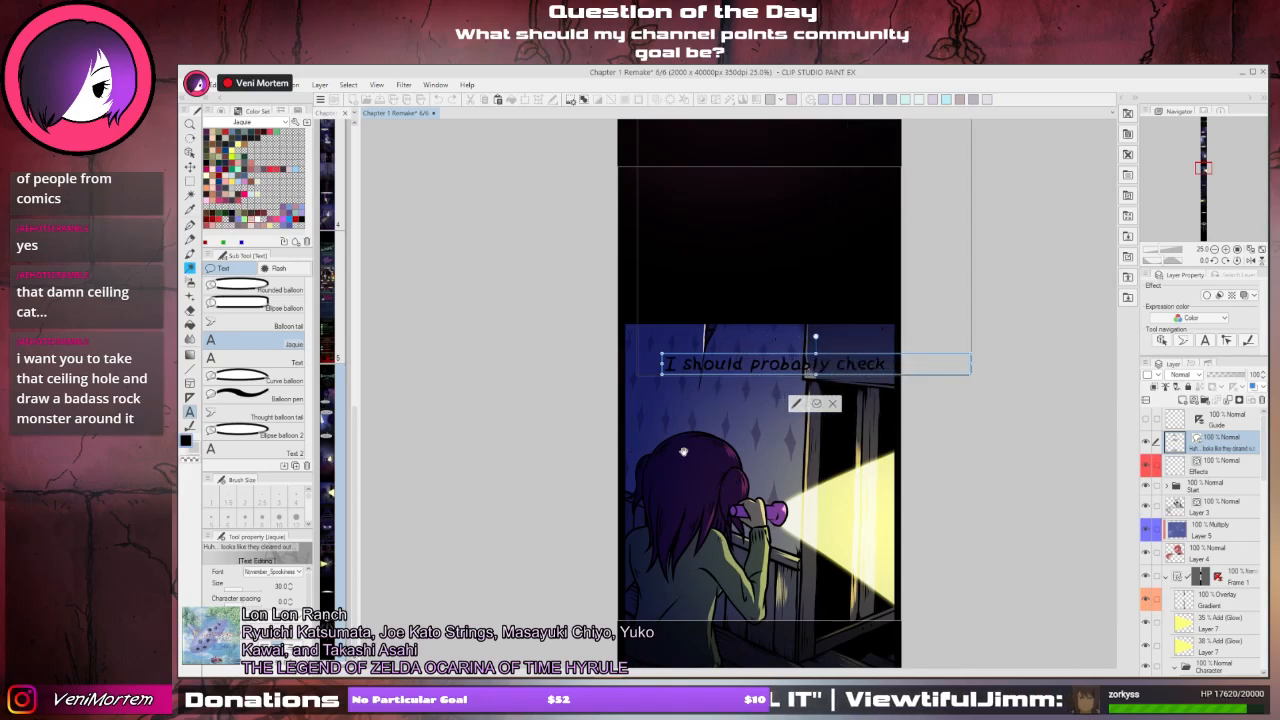
pyautogui.write(' room')
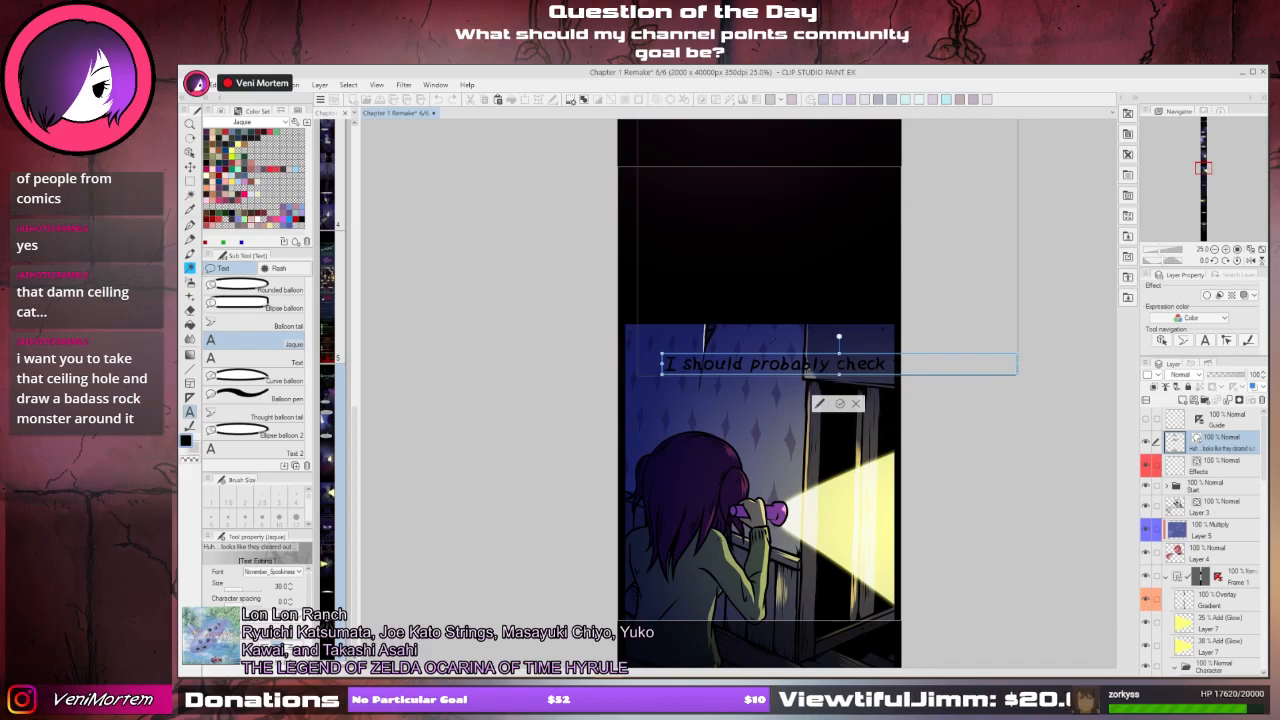
pyautogui.click(838, 362)
pyautogui.press('BackSpace')
pyautogui.press('Return')
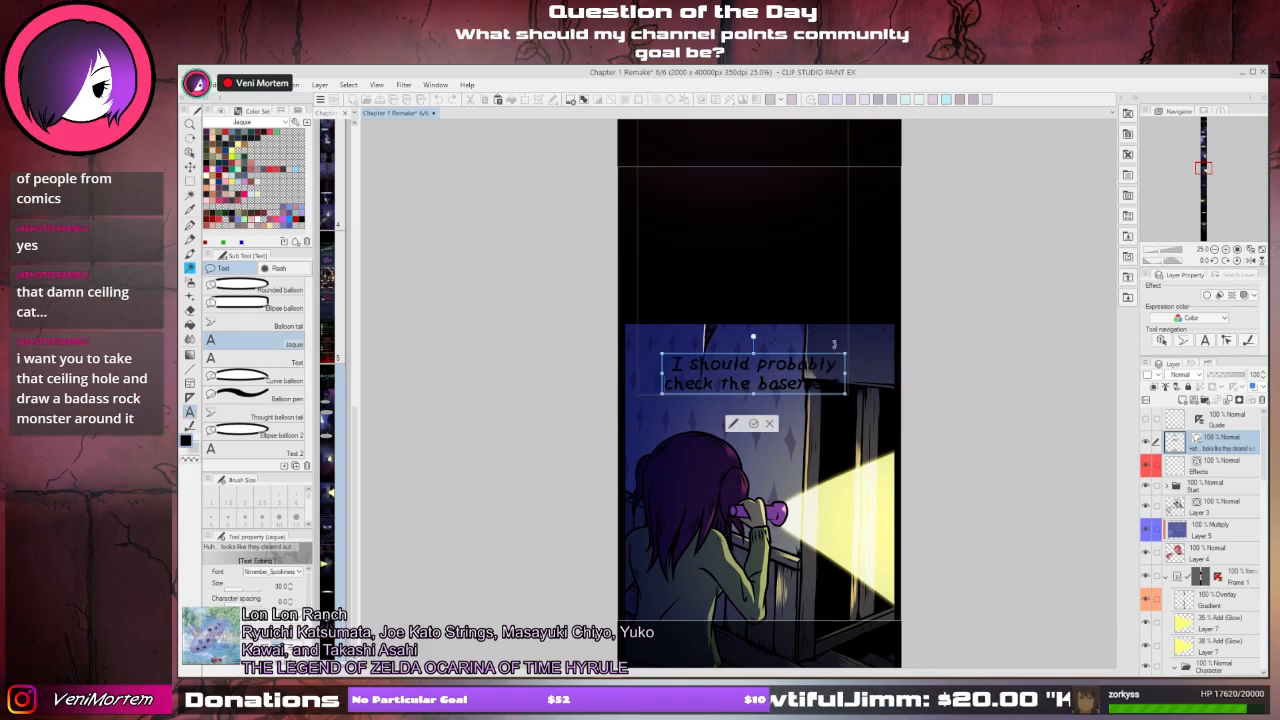
pyautogui.moveTo(833, 344); pyautogui.dragTo(808, 341)
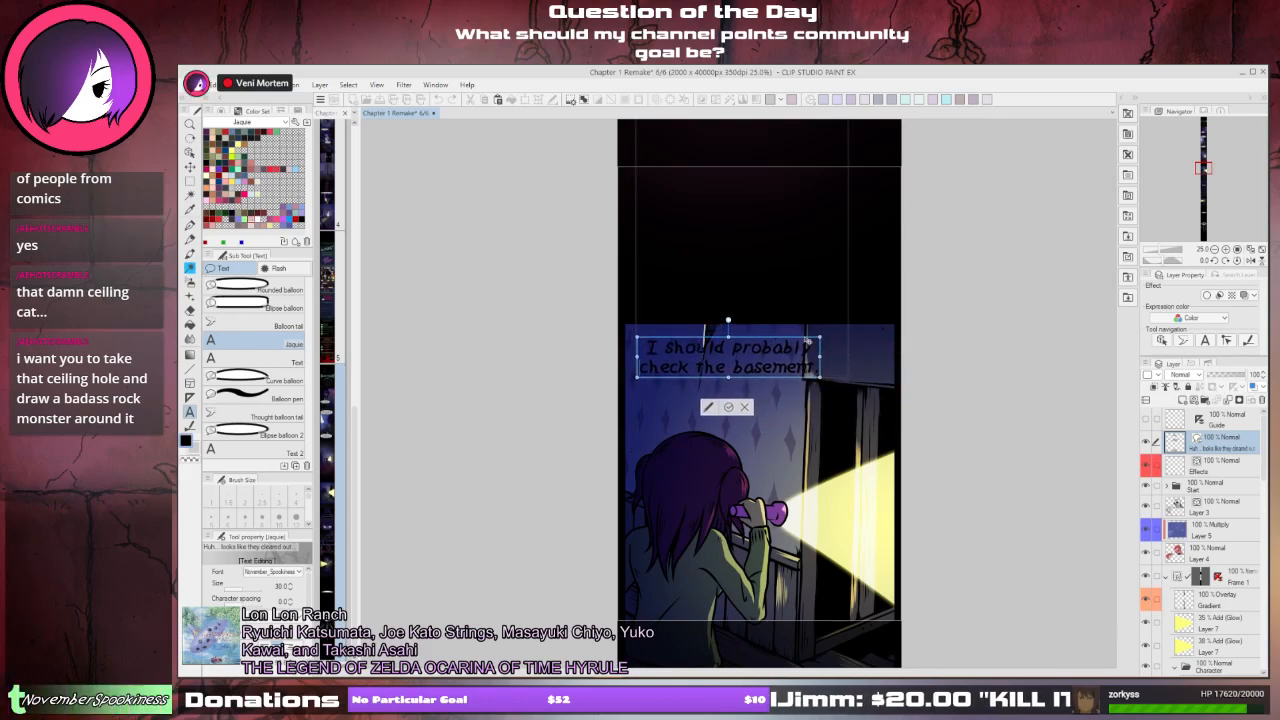
pyautogui.click(728, 407)
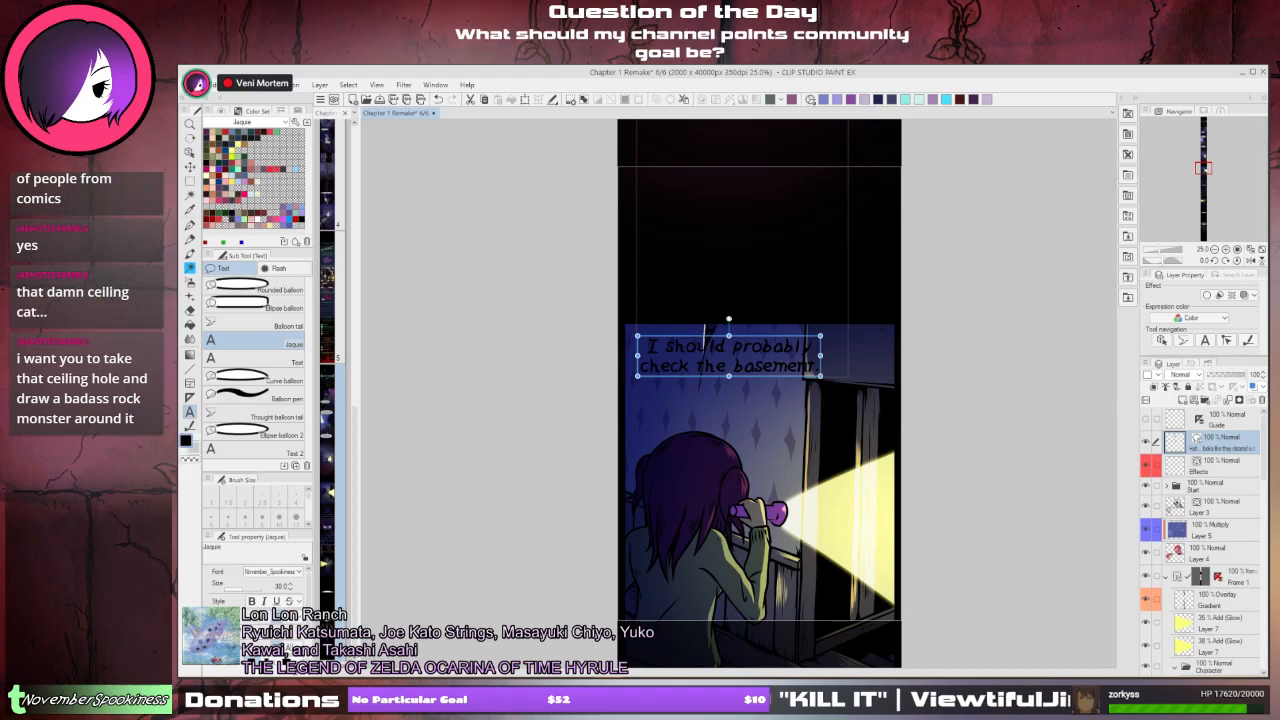
# - Select the Lines layer in the hallway artwork's folder, hiding and reshowing it to check that it holds the ceiling crack
pyautogui.moveTo(728, 407); pyautogui.dragTo(711, 525)
pyautogui.moveTo(740, 250); pyautogui.dragTo(701, 656)
pyautogui.moveTo(730, 330); pyautogui.dragTo(725, 476)
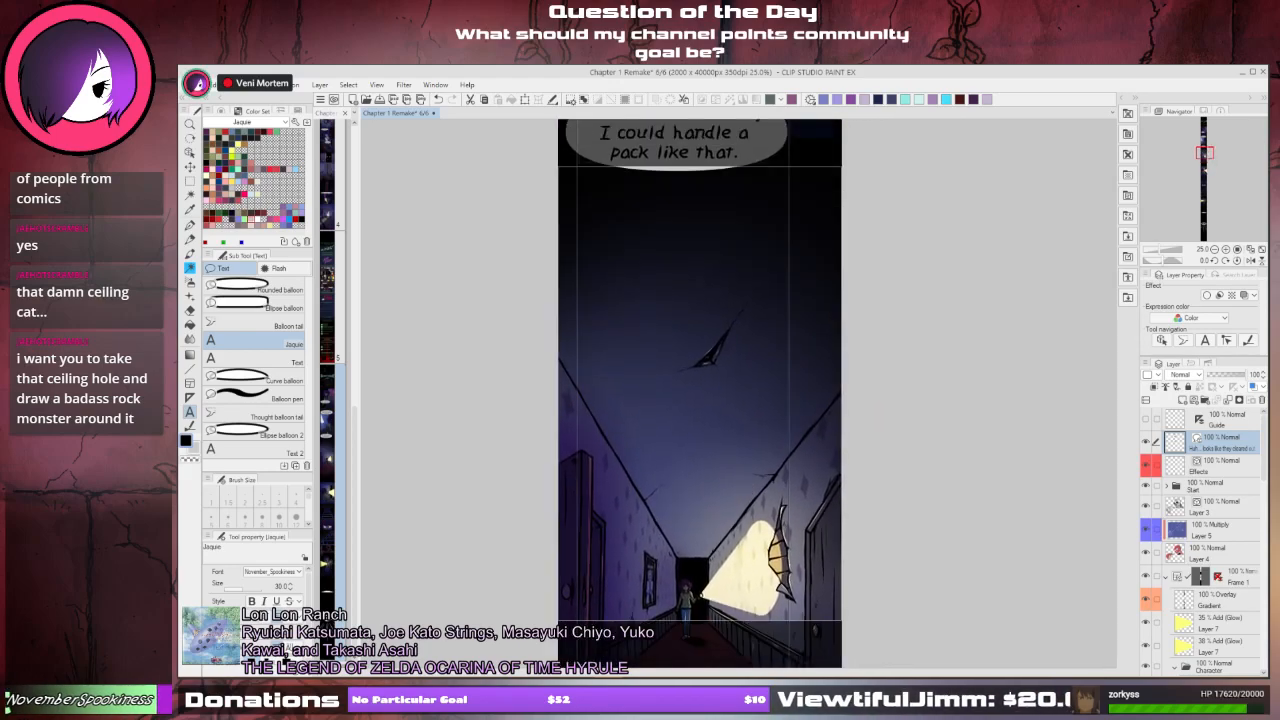
pyautogui.moveTo(750, 400); pyautogui.dragTo(784, 485)
pyautogui.scroll(2, 788, 485)
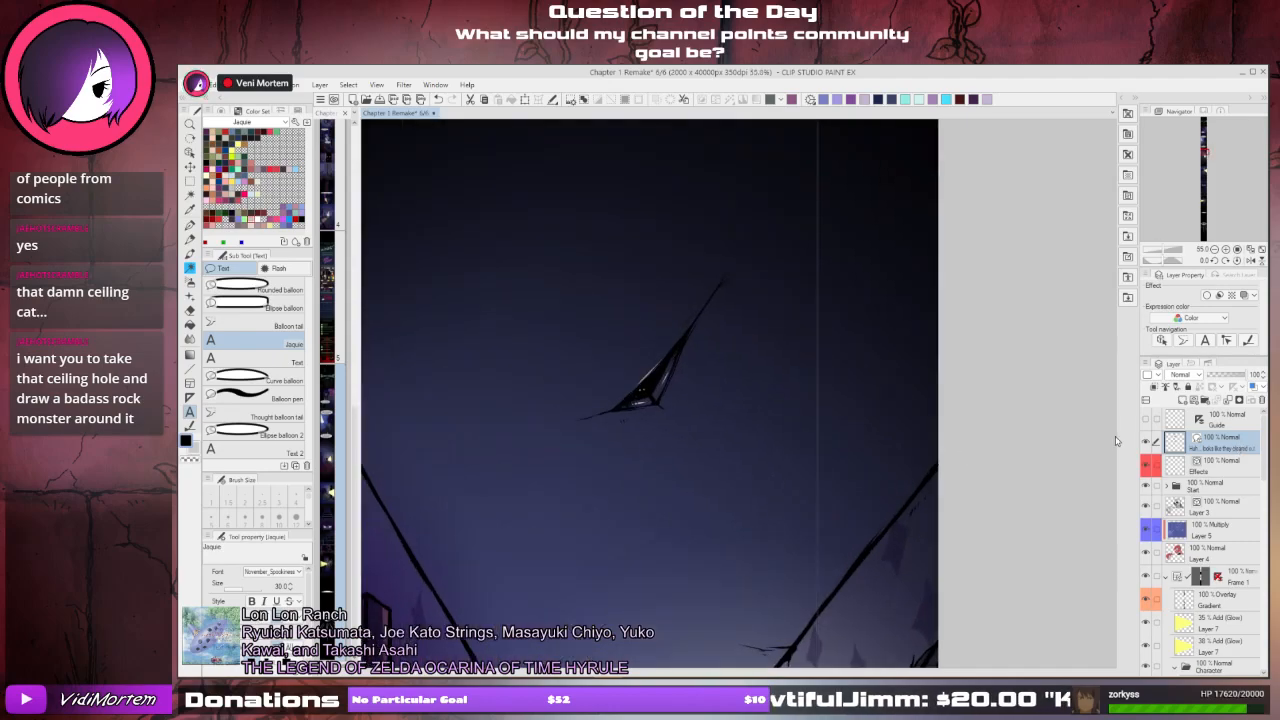
pyautogui.moveTo(703, 452); pyautogui.dragTo(781, 481)
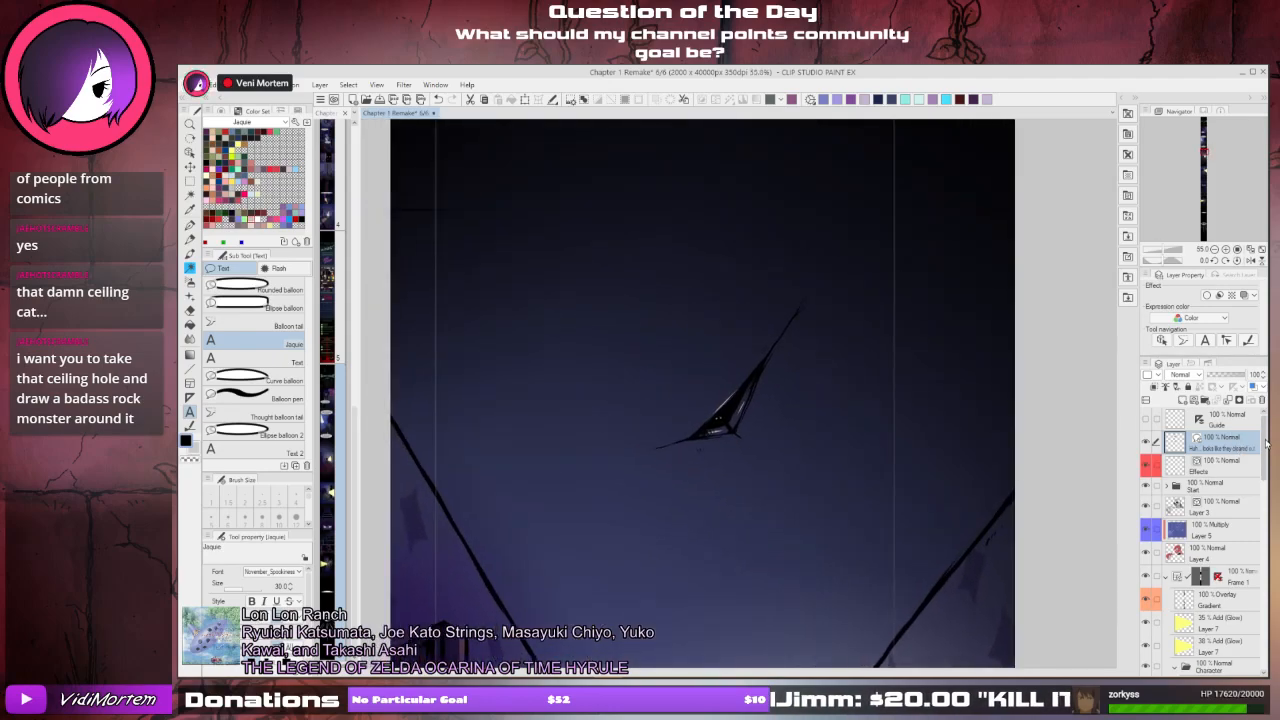
pyautogui.moveTo(1266, 447); pyautogui.dragTo(1265, 582)
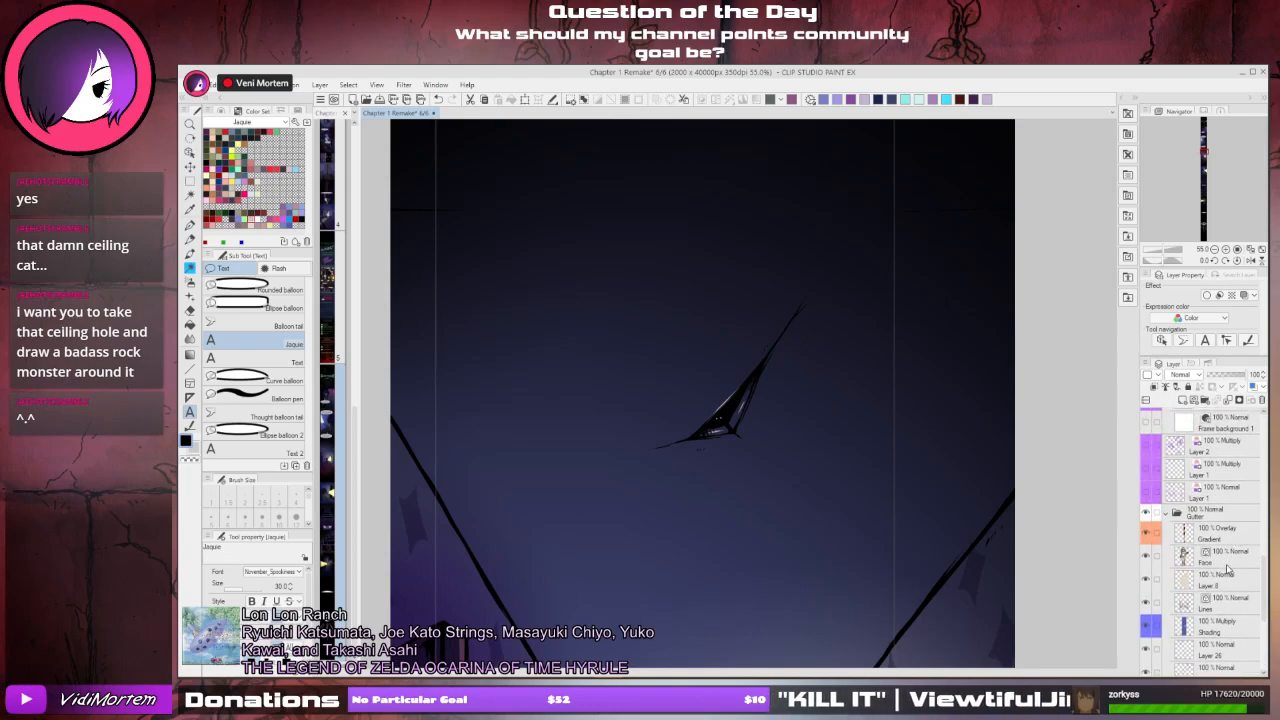
pyautogui.click(1246, 602)
pyautogui.click(1143, 601)
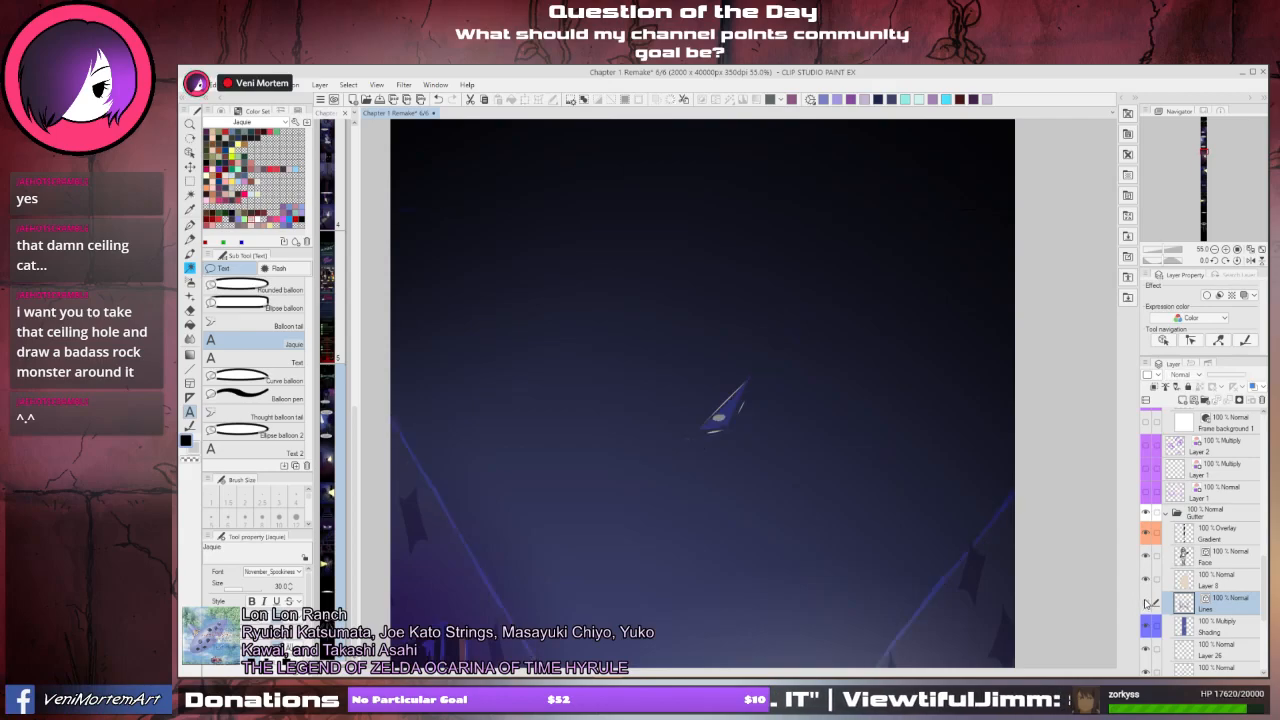
pyautogui.click(1143, 601)
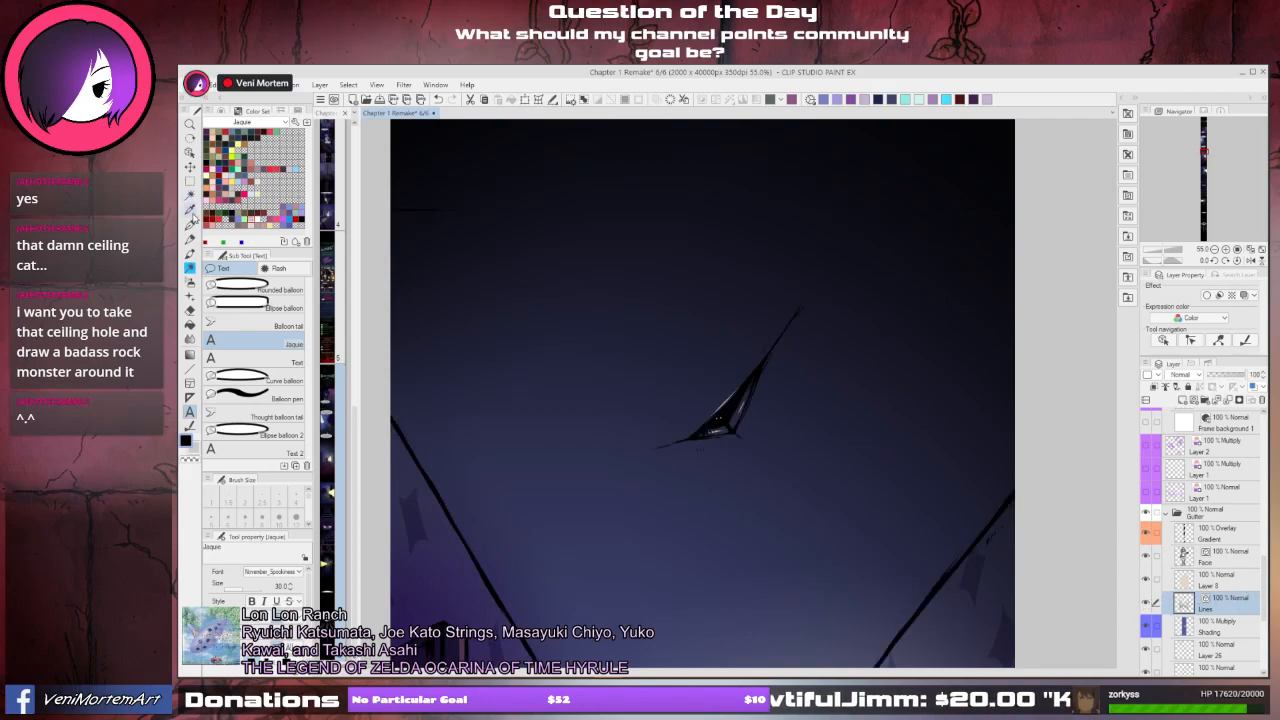
# - Switch to the GR Lighting pen and save the comic file
pyautogui.click(190, 224)
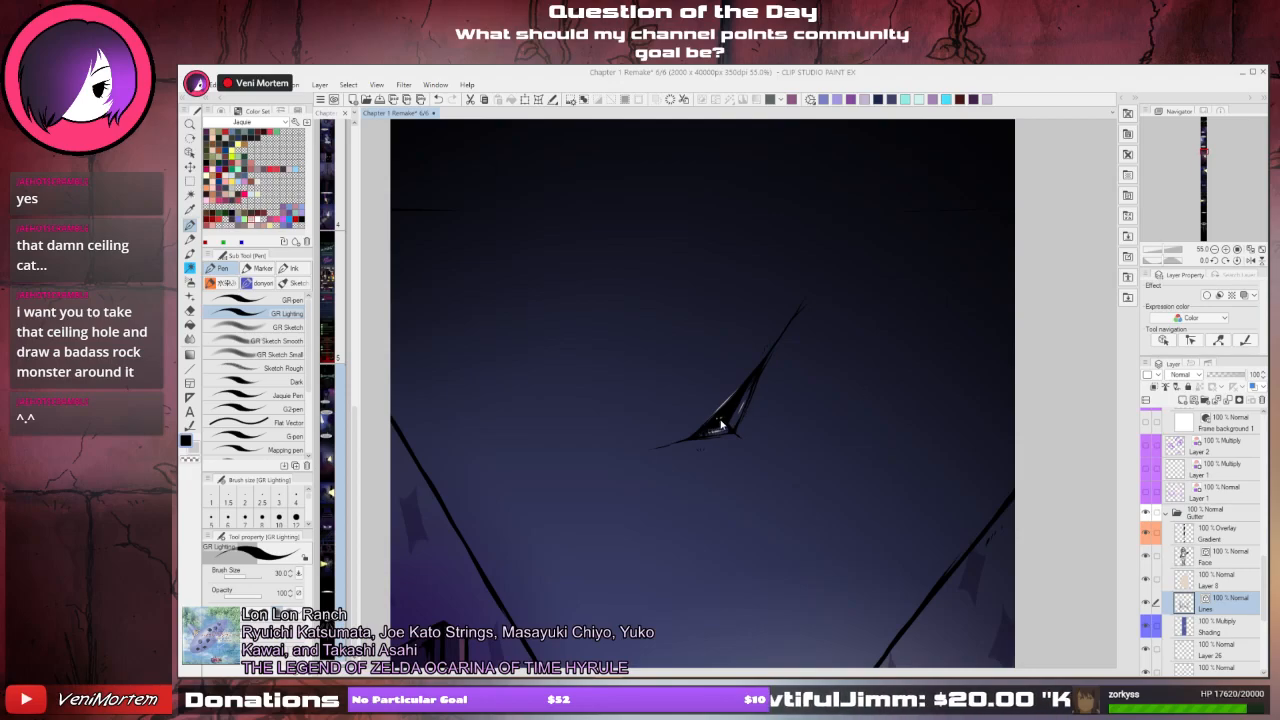
pyautogui.hotkey('ctrl', 's')
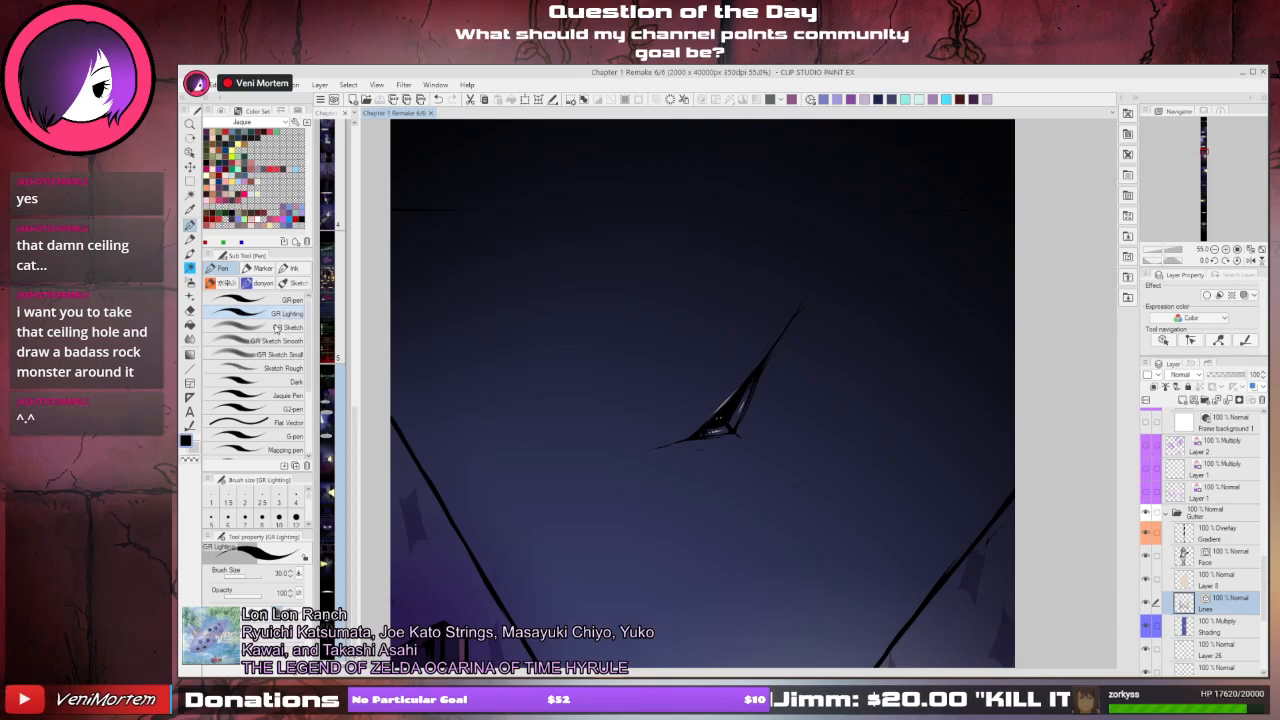
# - Draw angular rock contours with the Jaquie Pen left of and above the ceiling crack, framing it as a monster's eye
pyautogui.click(292, 395)
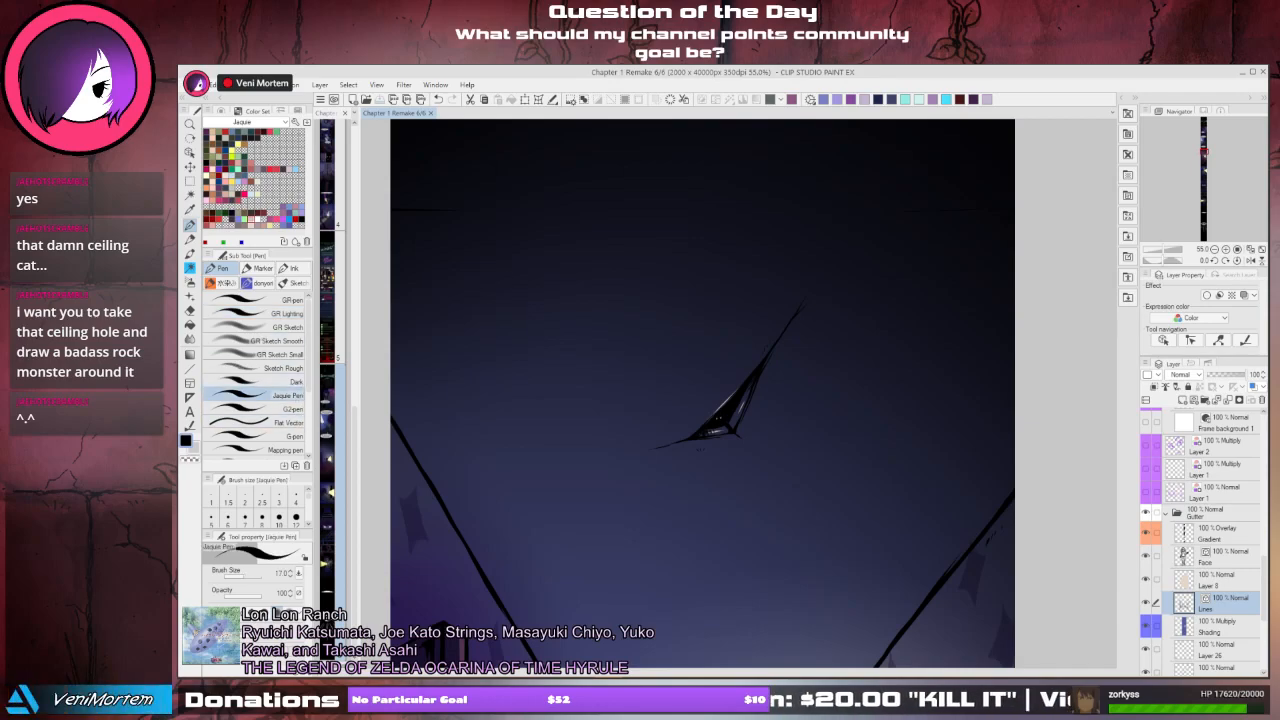
pyautogui.moveTo(724, 411); pyautogui.dragTo(734, 401)
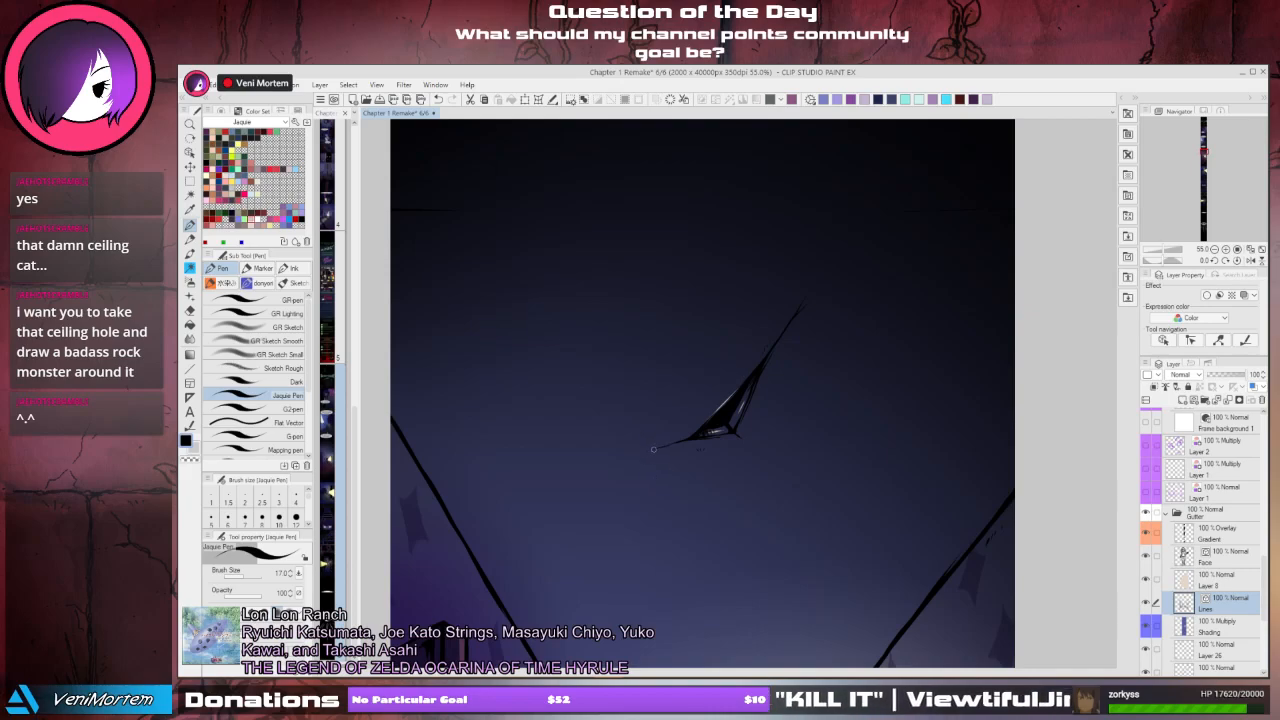
pyautogui.hotkey('ctrl', 'z')
pyautogui.moveTo(648, 448); pyautogui.dragTo(628, 432)
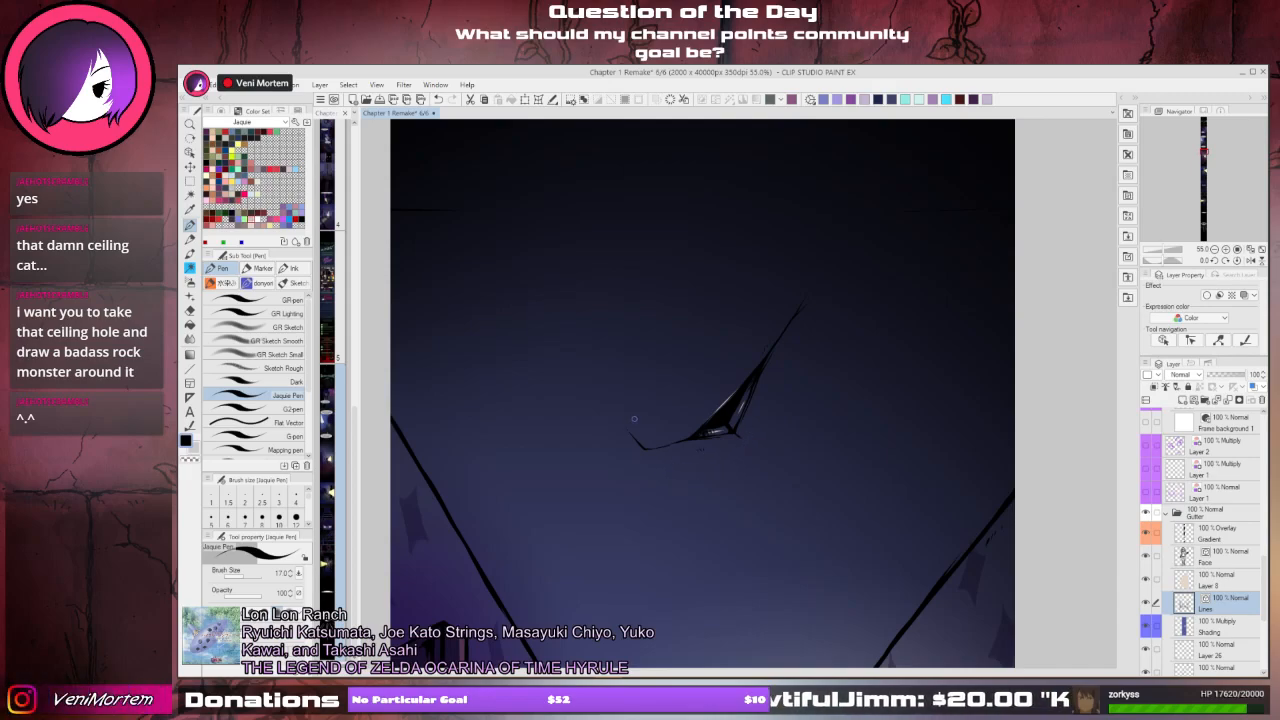
pyautogui.moveTo(624, 421)
pyautogui.mouseDown()
pyautogui.moveTo(674, 369)
pyautogui.moveTo(718, 385)
pyautogui.mouseUp()
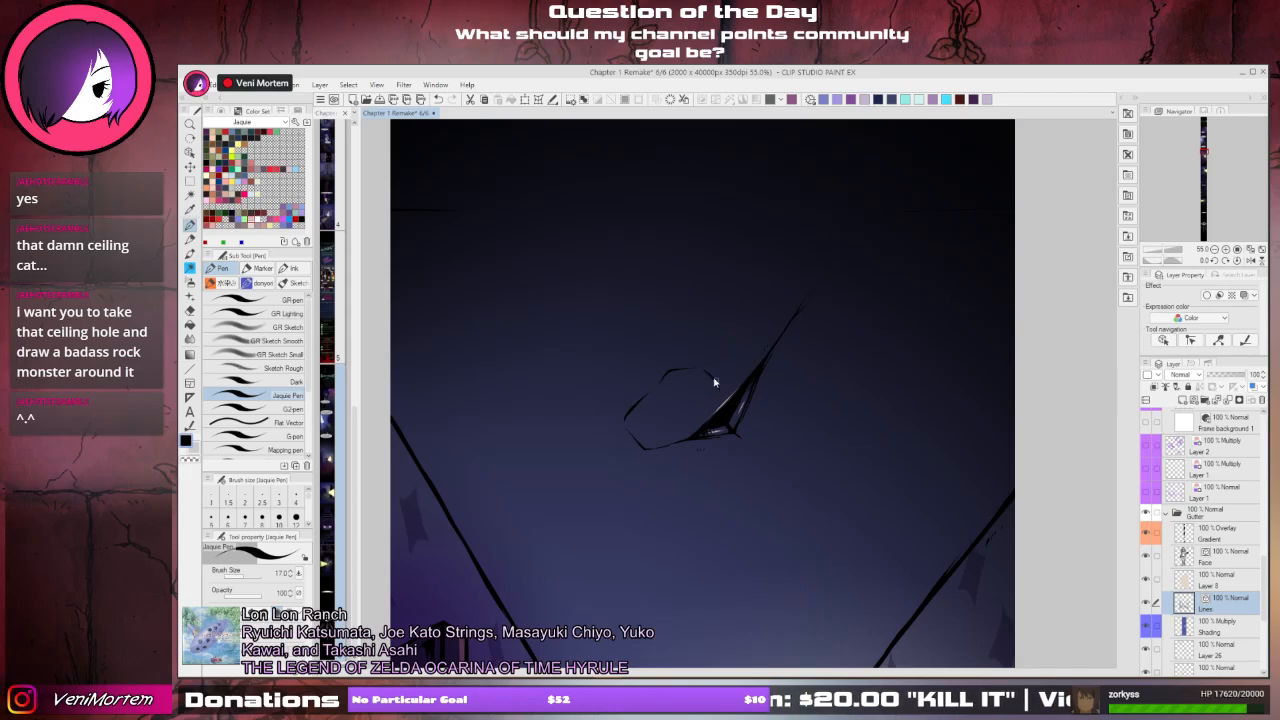
pyautogui.moveTo(680, 366); pyautogui.dragTo(720, 323)
# - Draw the angular lower lid beneath the crack eye and the contour closing around its right side
pyautogui.moveTo(685, 454); pyautogui.dragTo(716, 460)
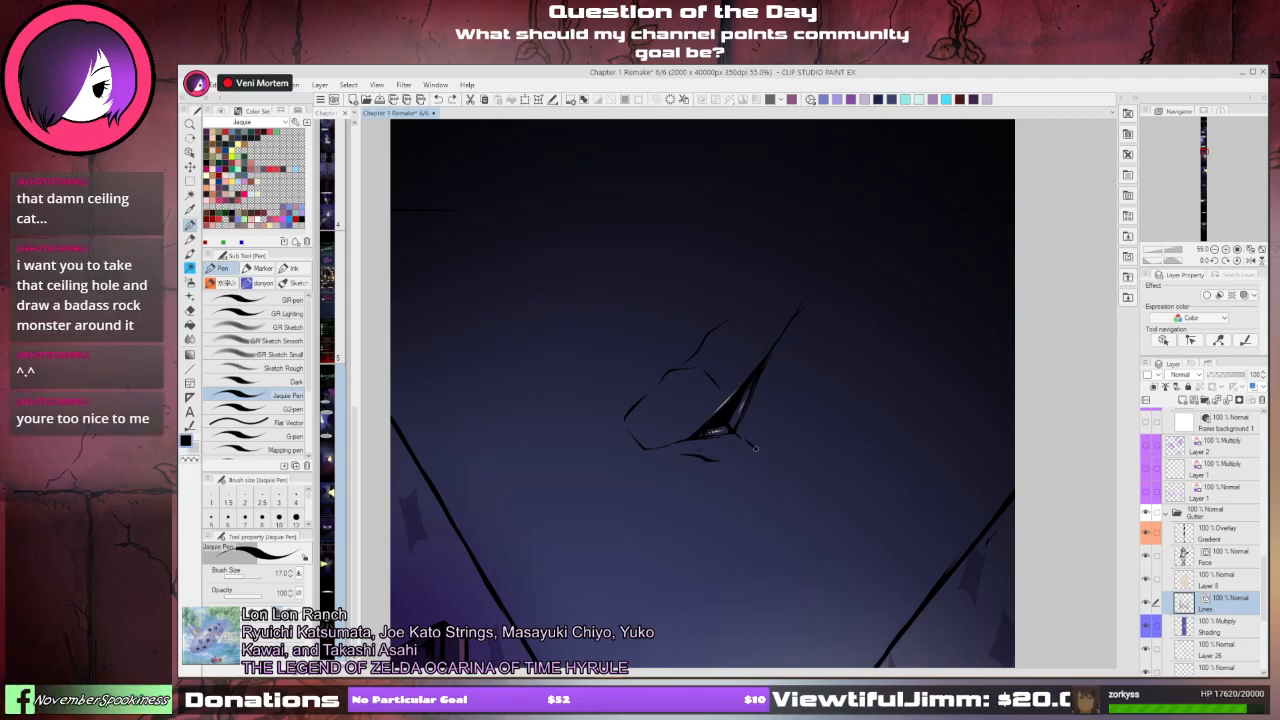
pyautogui.moveTo(744, 440)
pyautogui.mouseDown()
pyautogui.moveTo(753, 452)
pyautogui.moveTo(720, 465)
pyautogui.mouseUp()
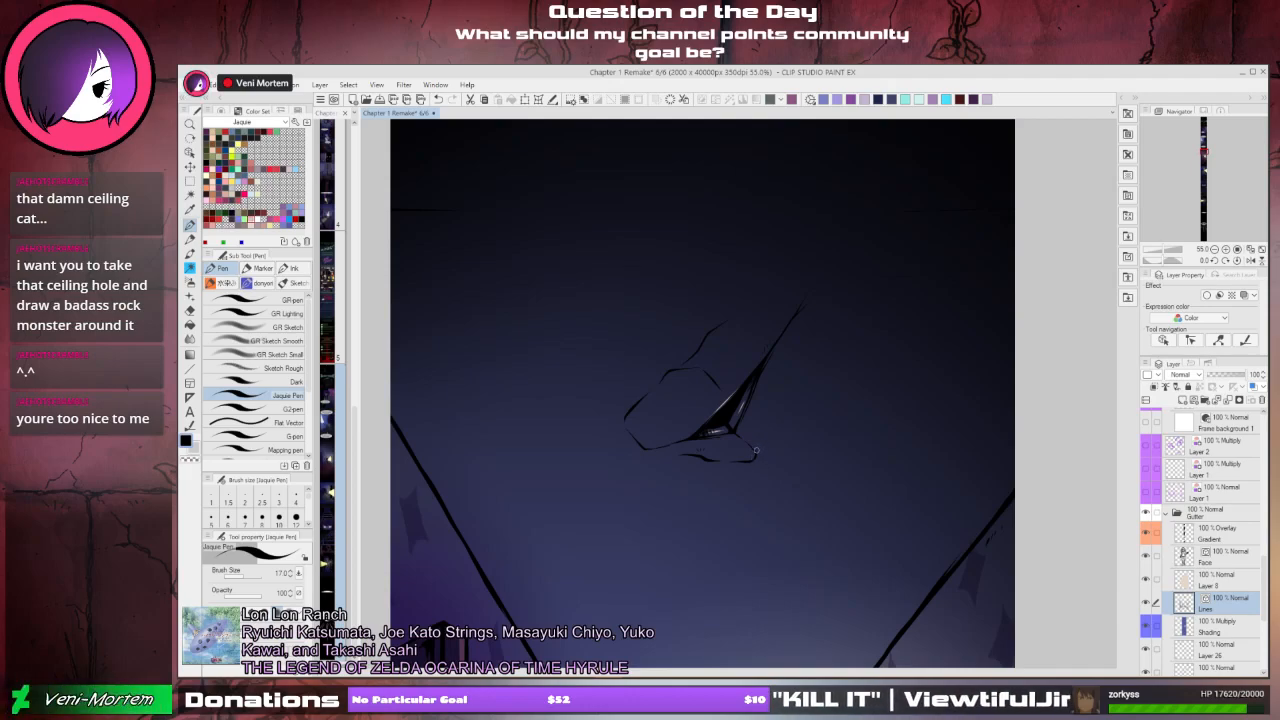
pyautogui.moveTo(756, 450); pyautogui.dragTo(786, 404)
pyautogui.hotkey('ctrl', 'z')
pyautogui.hotkey('ctrl', 'z')
pyautogui.hotkey('ctrl', 'z')
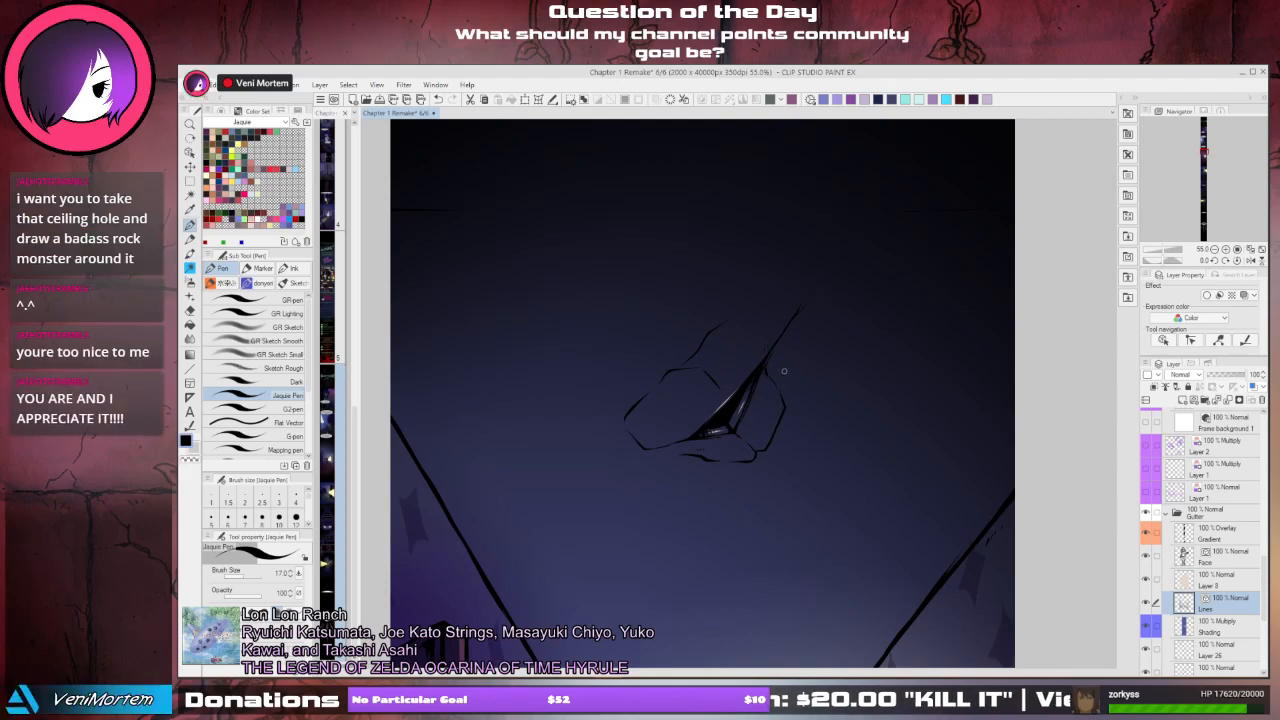
# - Add a slanted contour rising from the eye's right side alongside the crack, and touch up the crack's tip with transparent colour
pyautogui.moveTo(787, 389); pyautogui.dragTo(794, 350)
pyautogui.hotkey('ctrl', 'z')
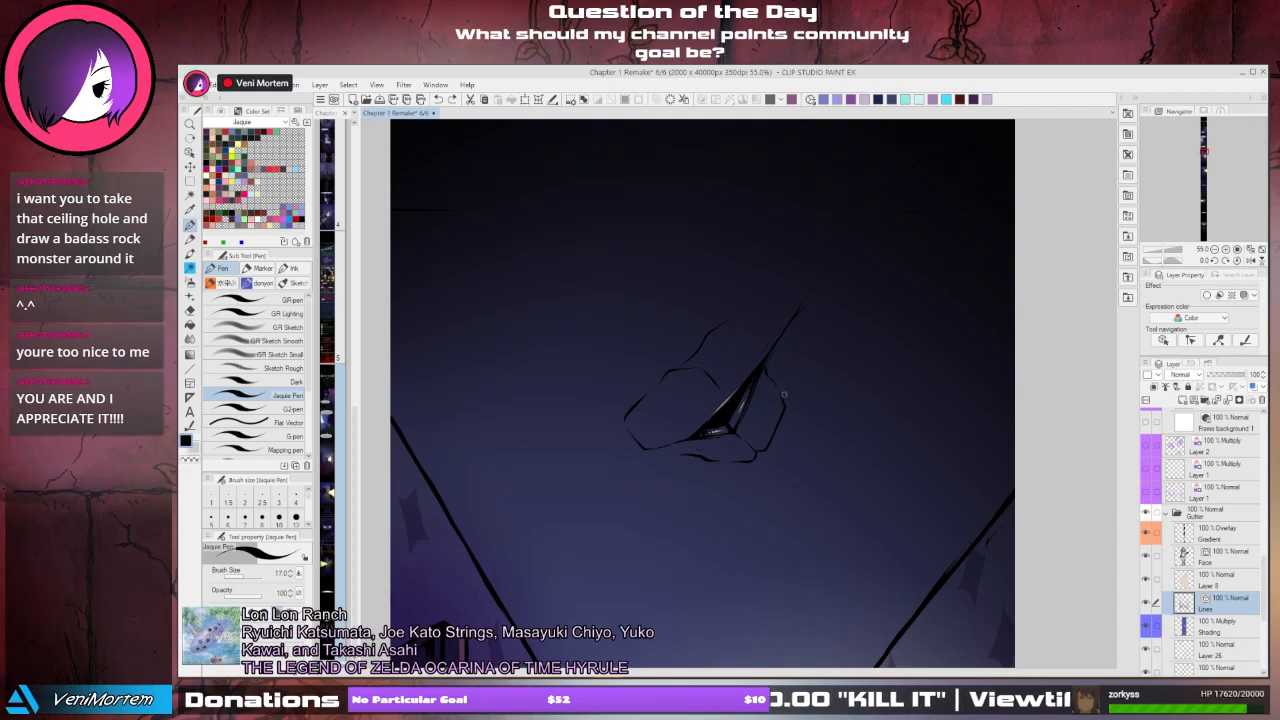
pyautogui.moveTo(786, 394); pyautogui.dragTo(796, 346)
pyautogui.hotkey('ctrl', 'z')
pyautogui.moveTo(787, 398)
pyautogui.mouseDown()
pyautogui.moveTo(799, 336)
pyautogui.moveTo(822, 338)
pyautogui.mouseUp()
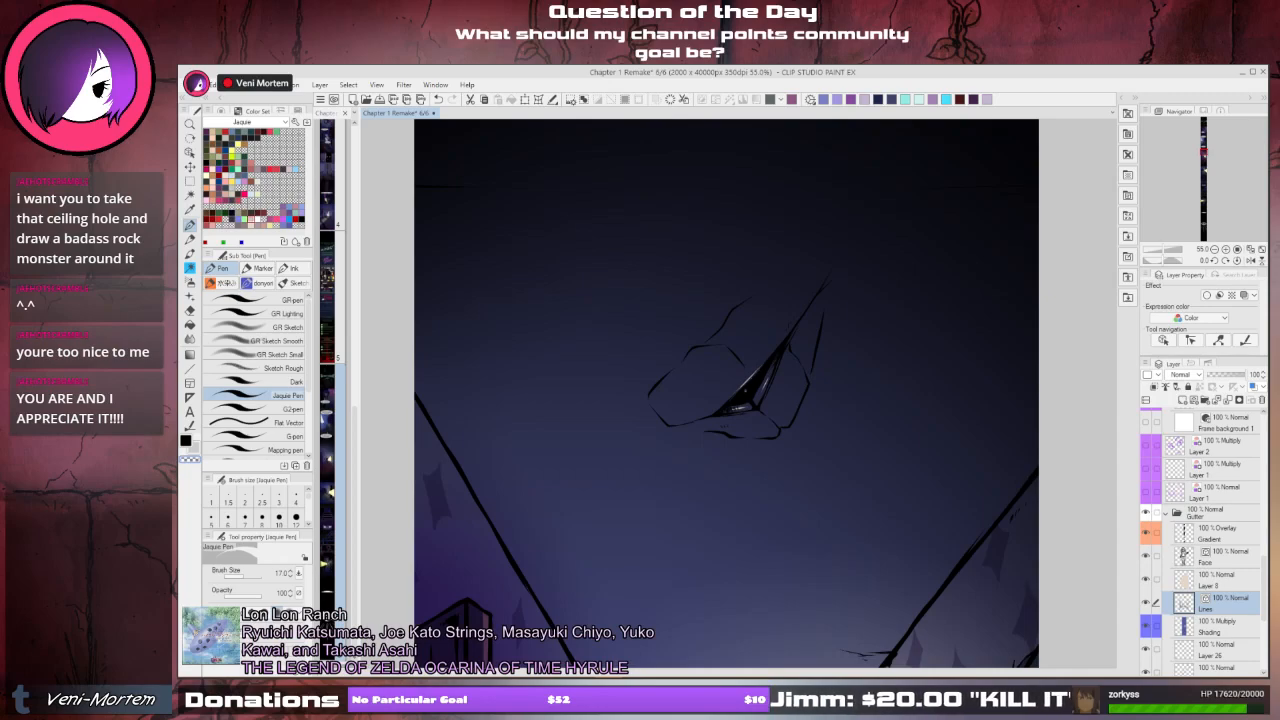
pyautogui.moveTo(829, 298); pyautogui.dragTo(820, 323)
pyautogui.press('c')
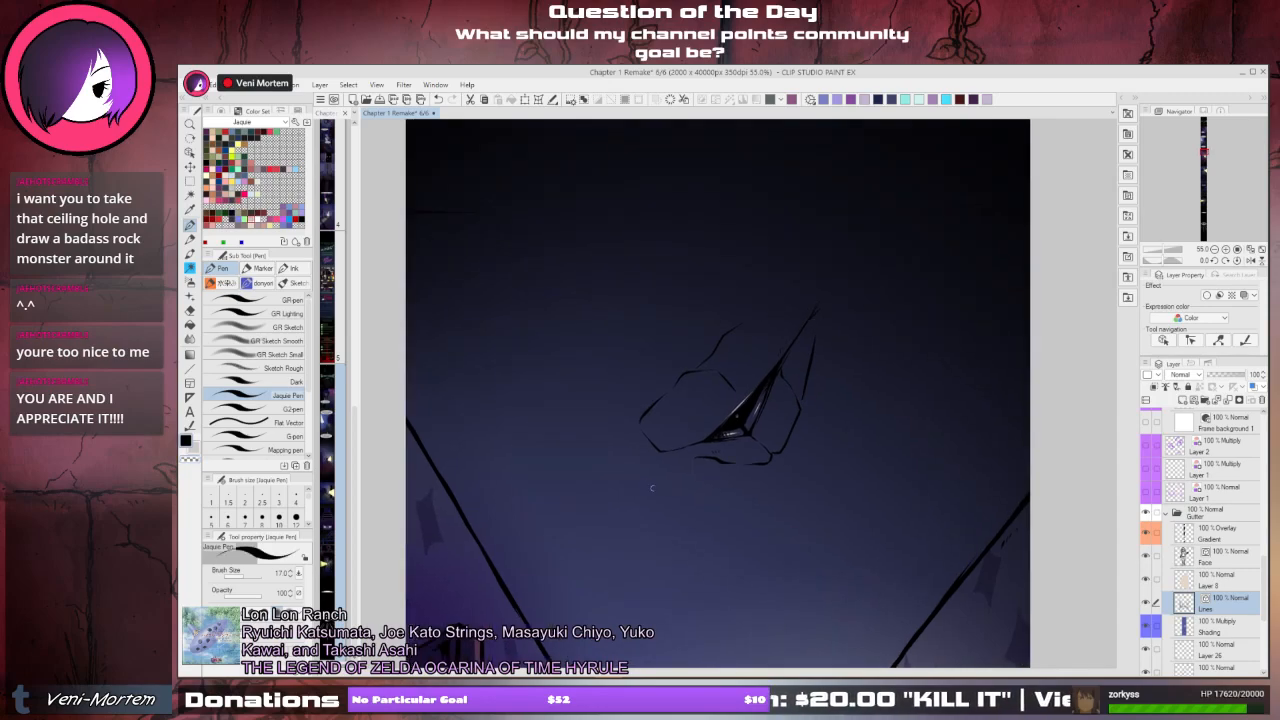
# - Draw the rock monster's long angular nose below the crack eye, with a side ridge and a slanted cheek line
pyautogui.moveTo(651, 488)
pyautogui.mouseDown()
pyautogui.moveTo(644, 412)
pyautogui.moveTo(665, 453)
pyautogui.mouseUp()
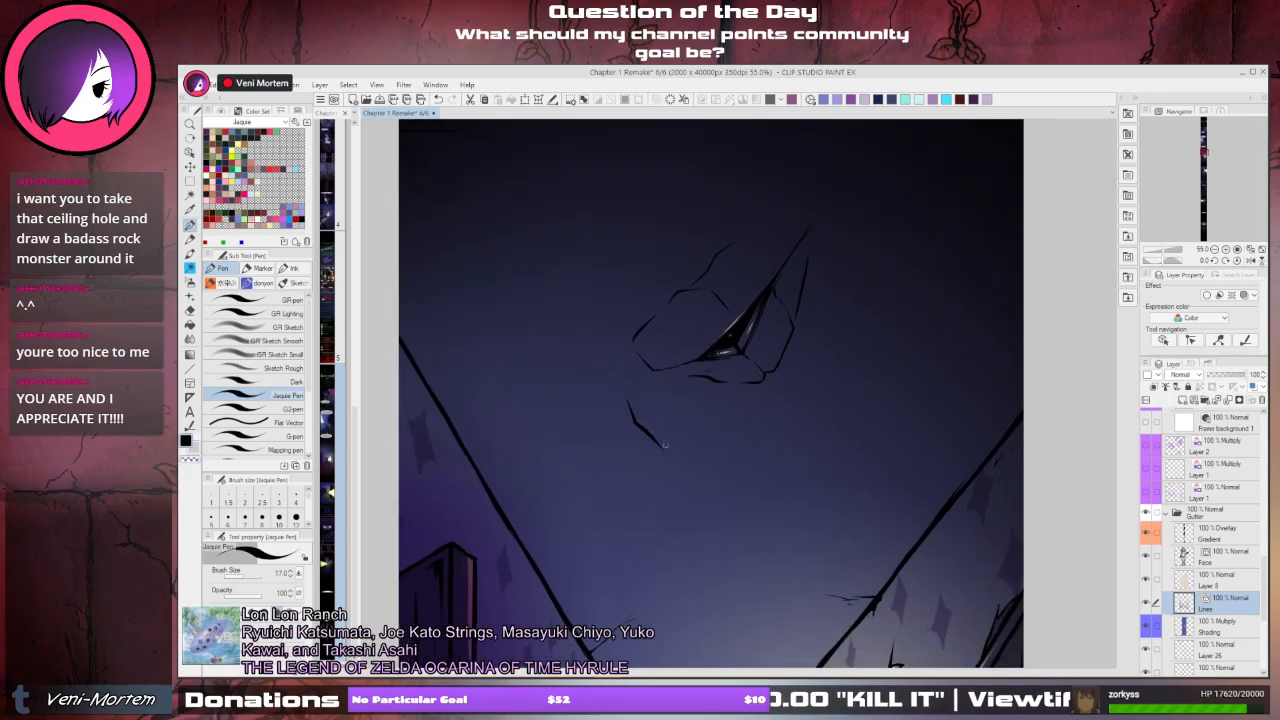
pyautogui.hotkey('ctrl', 'z')
pyautogui.moveTo(621, 397)
pyautogui.mouseDown()
pyautogui.moveTo(657, 521)
pyautogui.moveTo(682, 531)
pyautogui.moveTo(722, 491)
pyautogui.moveTo(673, 387)
pyautogui.mouseUp()
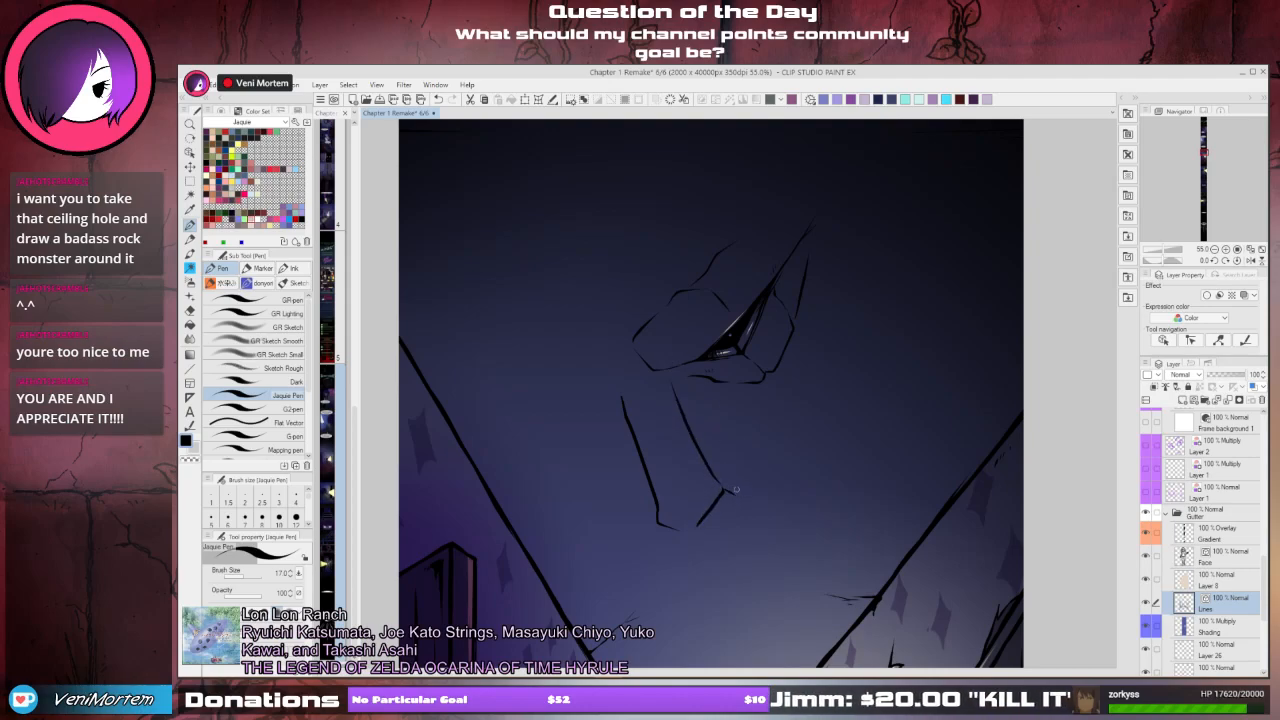
pyautogui.moveTo(704, 381); pyautogui.dragTo(713, 437)
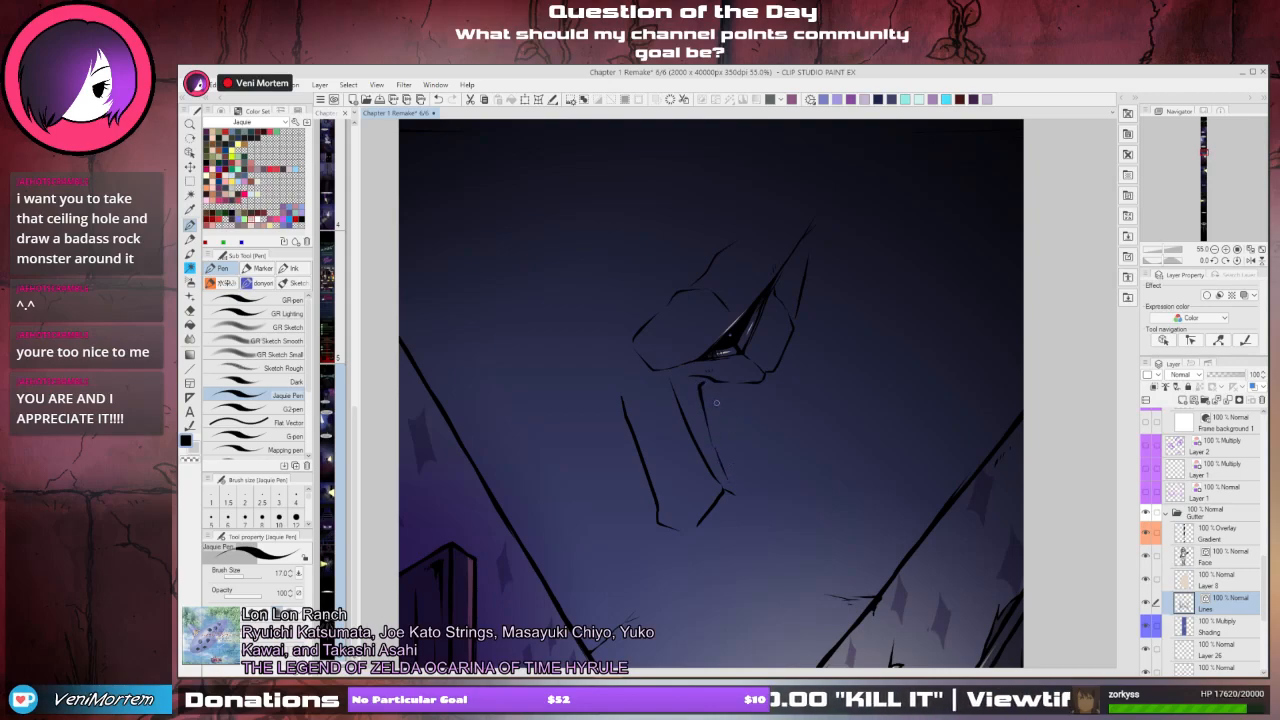
pyautogui.moveTo(723, 452); pyautogui.dragTo(757, 389)
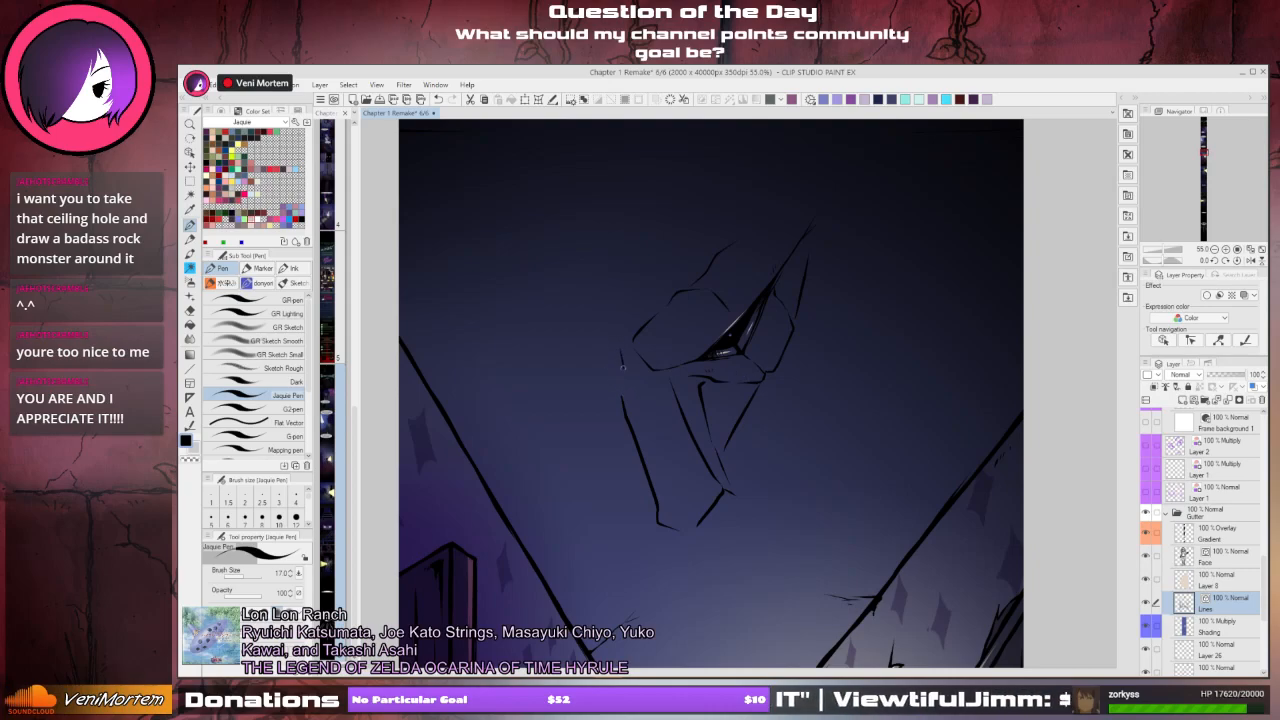
# - Outline the monster's second eye socket left of the nose with angular brow and outer rock plates
pyautogui.moveTo(623, 368)
pyautogui.mouseDown()
pyautogui.moveTo(623, 396)
pyautogui.moveTo(556, 404)
pyautogui.moveTo(540, 390)
pyautogui.mouseUp()
pyautogui.hotkey('ctrl', 'z')
pyautogui.hotkey('ctrl', 'z')
pyautogui.moveTo(622, 409)
pyautogui.mouseDown()
pyautogui.moveTo(558, 390)
pyautogui.moveTo(553, 353)
pyautogui.moveTo(574, 336)
pyautogui.moveTo(610, 348)
pyautogui.moveTo(688, 294)
pyautogui.mouseUp()
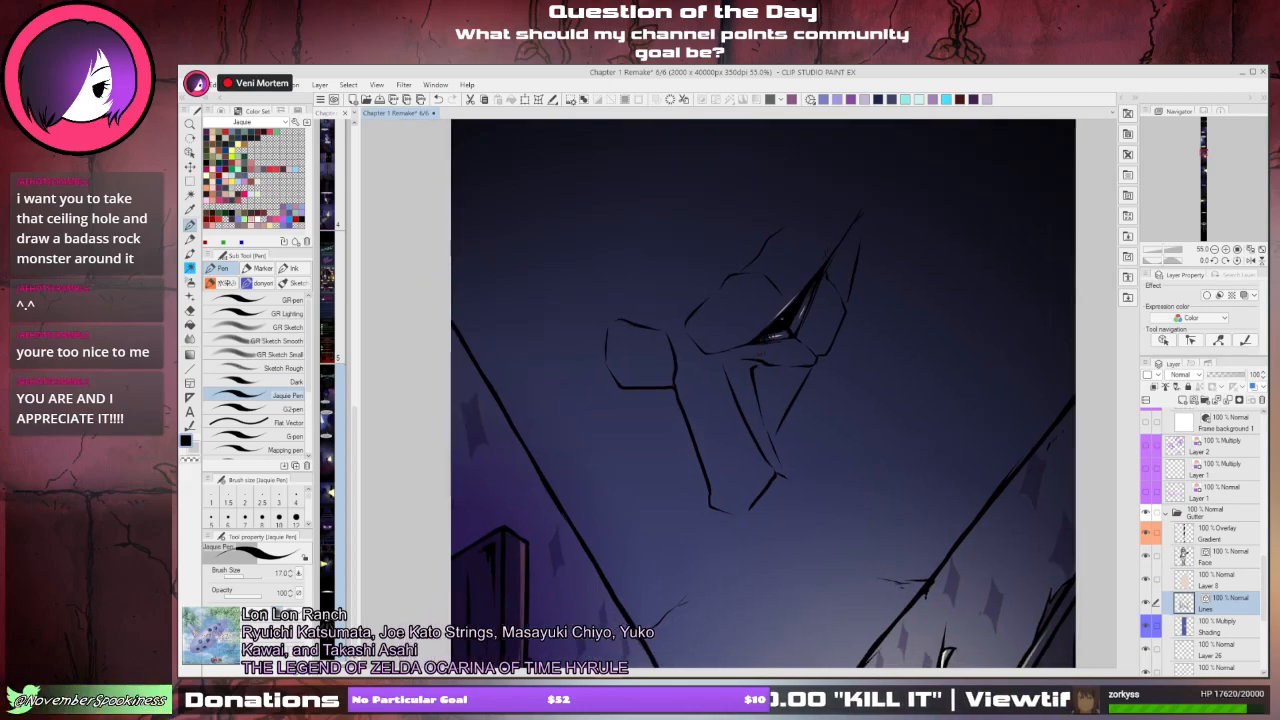
pyautogui.moveTo(605, 335)
pyautogui.mouseDown()
pyautogui.moveTo(568, 396)
pyautogui.moveTo(595, 429)
pyautogui.moveTo(619, 388)
pyautogui.moveTo(801, 280)
pyautogui.moveTo(587, 421)
pyautogui.moveTo(636, 378)
pyautogui.moveTo(618, 405)
pyautogui.mouseUp()
pyautogui.hotkey('ctrl', 'z')
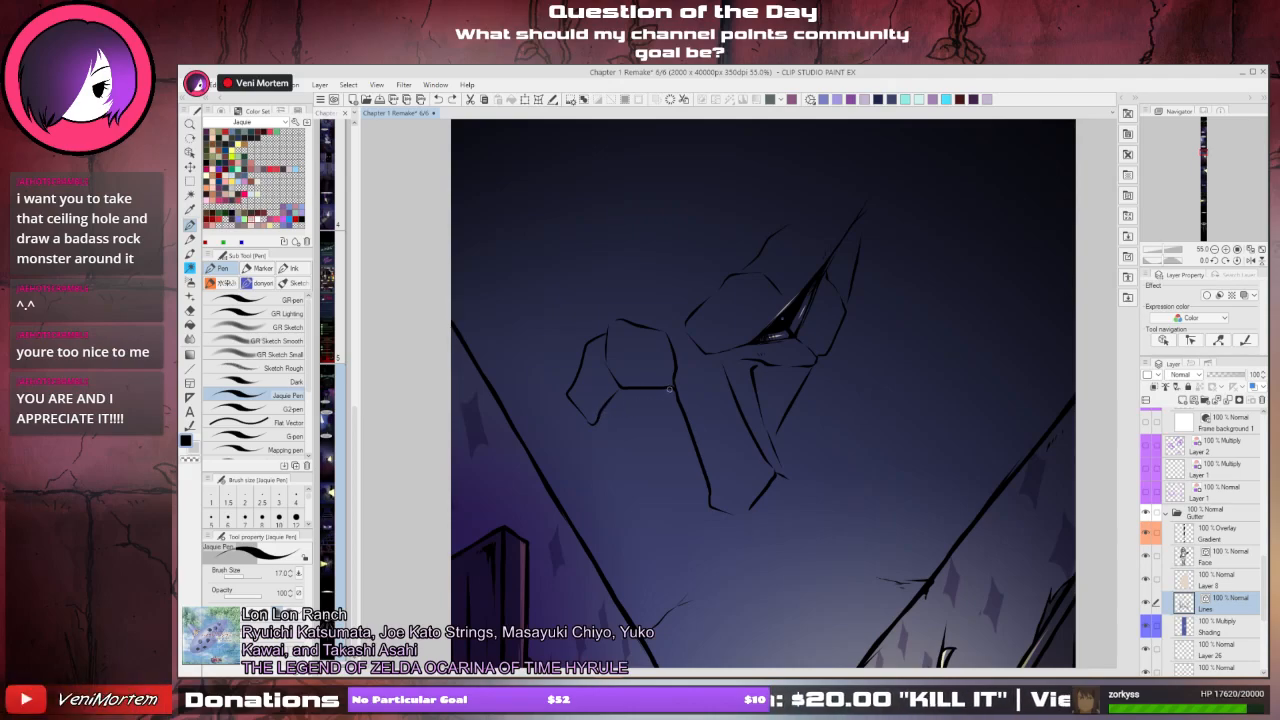
# - Fill the second eye black with a small glint, and draw the faceted lower lid plates beneath it
pyautogui.moveTo(675, 388)
pyautogui.mouseDown()
pyautogui.moveTo(602, 407)
pyautogui.moveTo(638, 418)
pyautogui.moveTo(671, 394)
pyautogui.moveTo(608, 402)
pyautogui.moveTo(665, 390)
pyautogui.moveTo(608, 403)
pyautogui.moveTo(648, 396)
pyautogui.mouseUp()
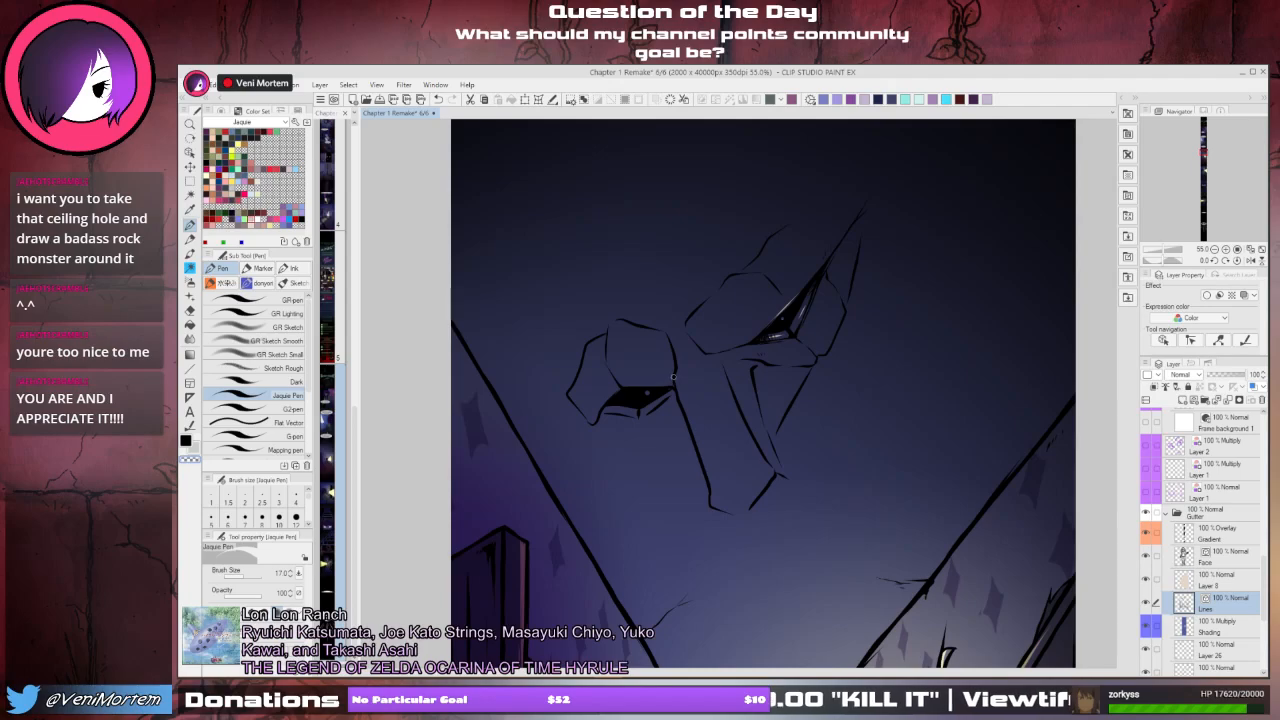
pyautogui.moveTo(661, 406); pyautogui.dragTo(651, 394)
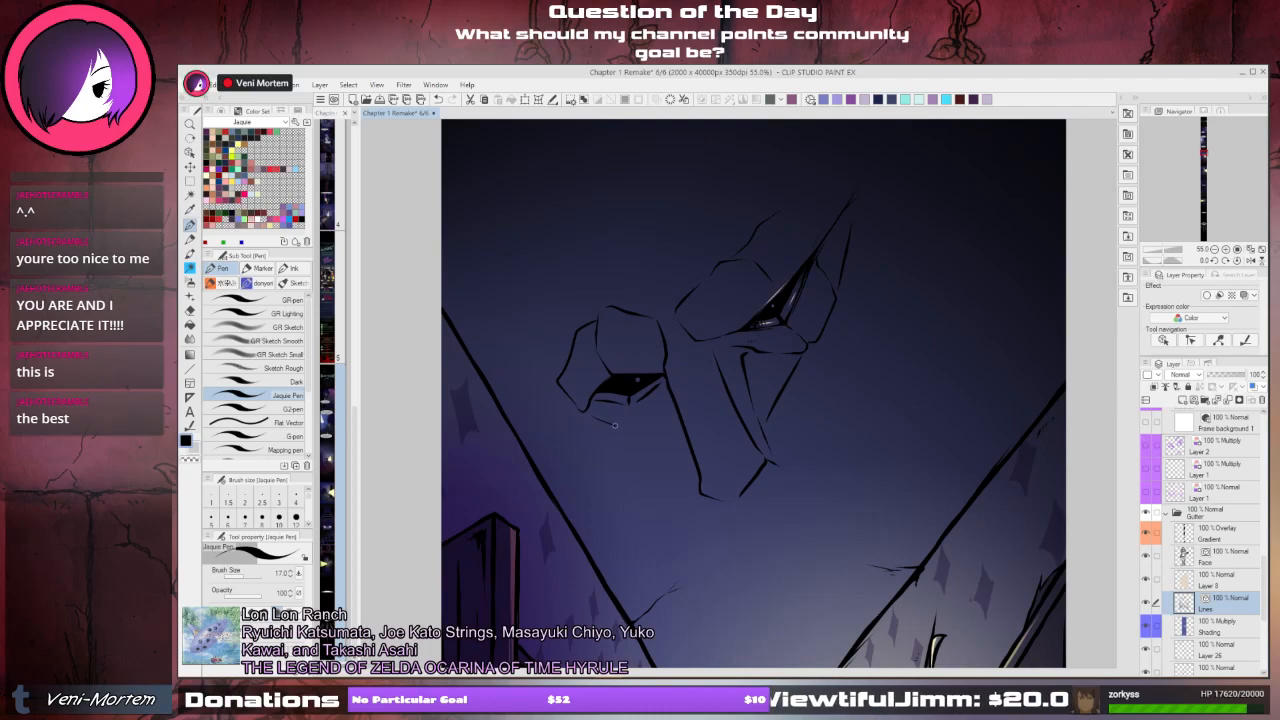
pyautogui.moveTo(587, 414)
pyautogui.mouseDown()
pyautogui.moveTo(625, 428)
pyautogui.moveTo(635, 399)
pyautogui.moveTo(629, 428)
pyautogui.moveTo(680, 434)
pyautogui.mouseUp()
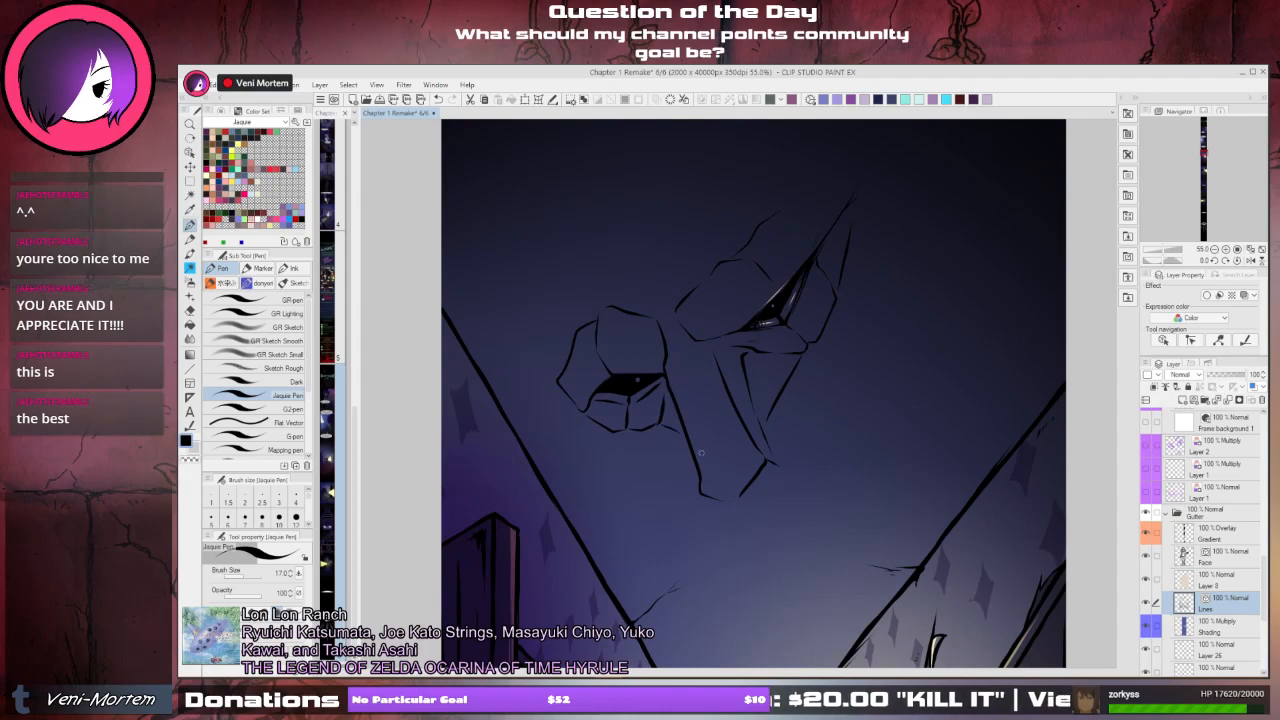
# - Draw the top edge of the nose bridge and angular cheek contours down both sides of the monster's face
pyautogui.moveTo(769, 398); pyautogui.dragTo(751, 377)
pyautogui.moveTo(668, 378); pyautogui.dragTo(735, 369)
pyautogui.press('^')
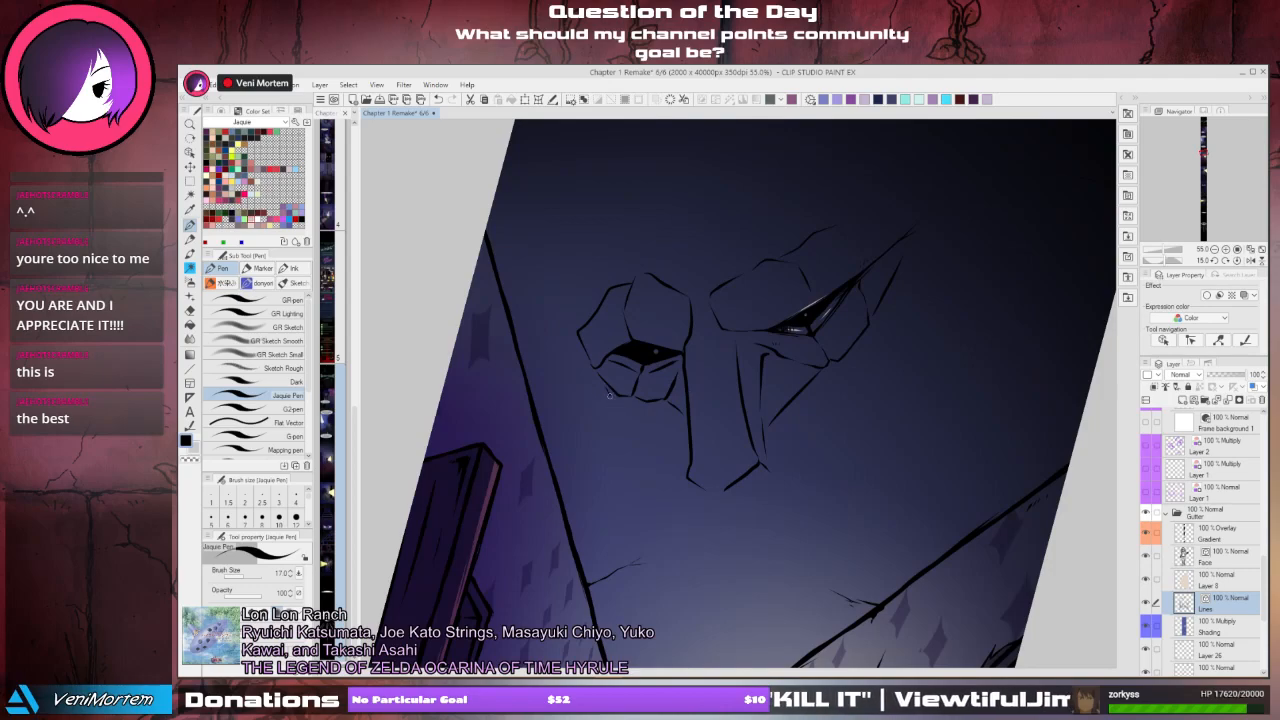
pyautogui.moveTo(608, 393); pyautogui.dragTo(680, 510)
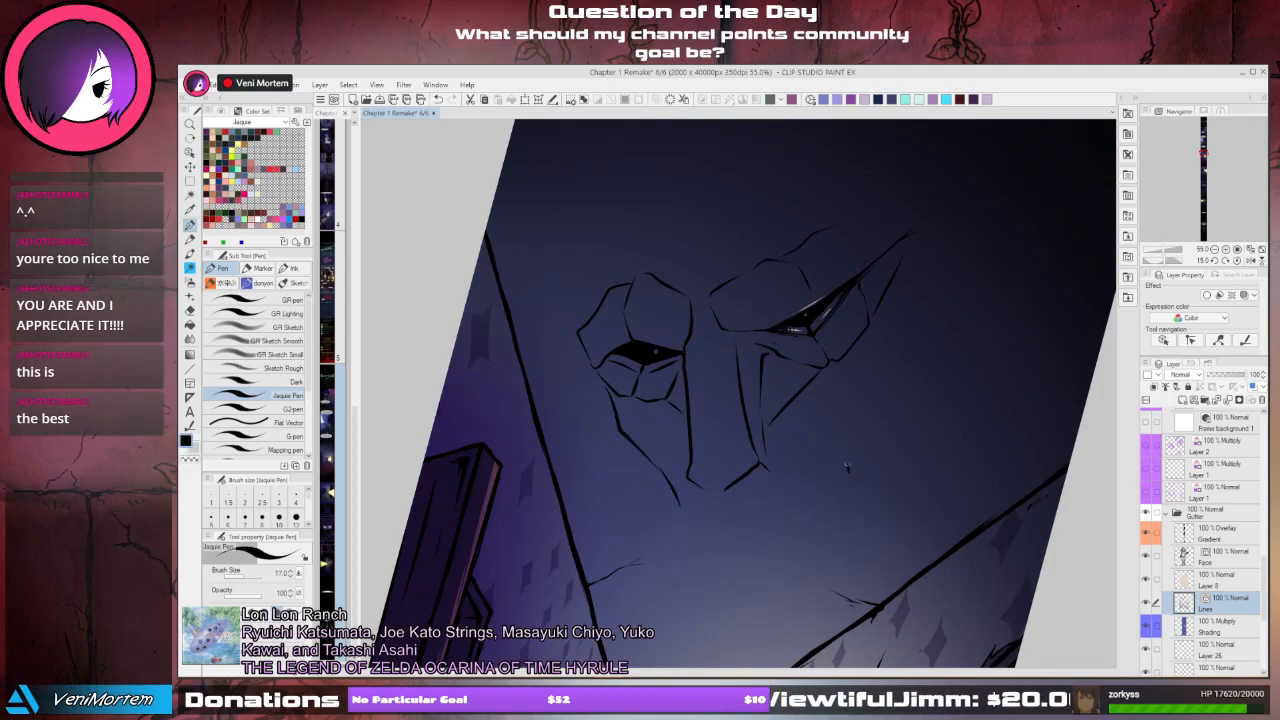
pyautogui.moveTo(847, 466)
pyautogui.mouseDown()
pyautogui.moveTo(843, 435)
pyautogui.moveTo(896, 310)
pyautogui.mouseUp()
# - Draw a pointed rock spike rising between the monster's brows
pyautogui.scroll(-1, 896, 310)
pyautogui.moveTo(673, 366)
pyautogui.mouseDown()
pyautogui.moveTo(670, 311)
pyautogui.moveTo(688, 360)
pyautogui.mouseUp()
pyautogui.hotkey('ctrl', 'z')
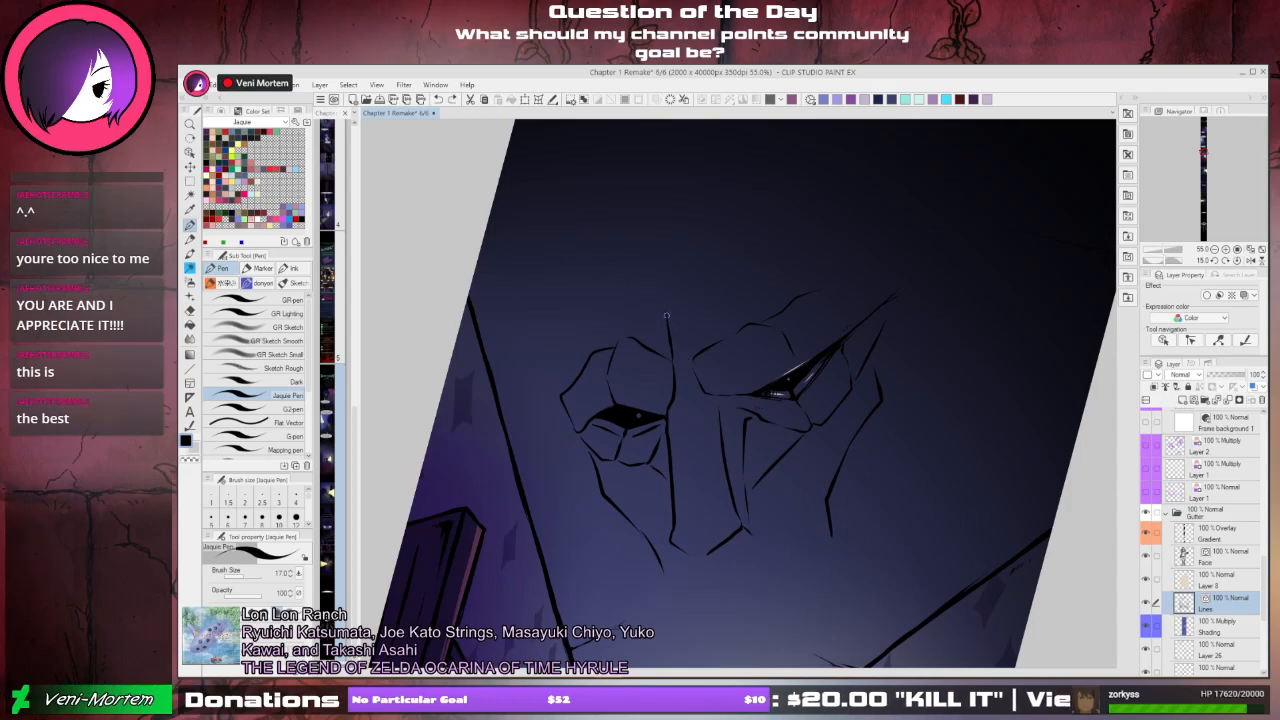
pyautogui.moveTo(667, 315)
pyautogui.mouseDown()
pyautogui.moveTo(694, 366)
pyautogui.moveTo(717, 315)
pyautogui.mouseUp()
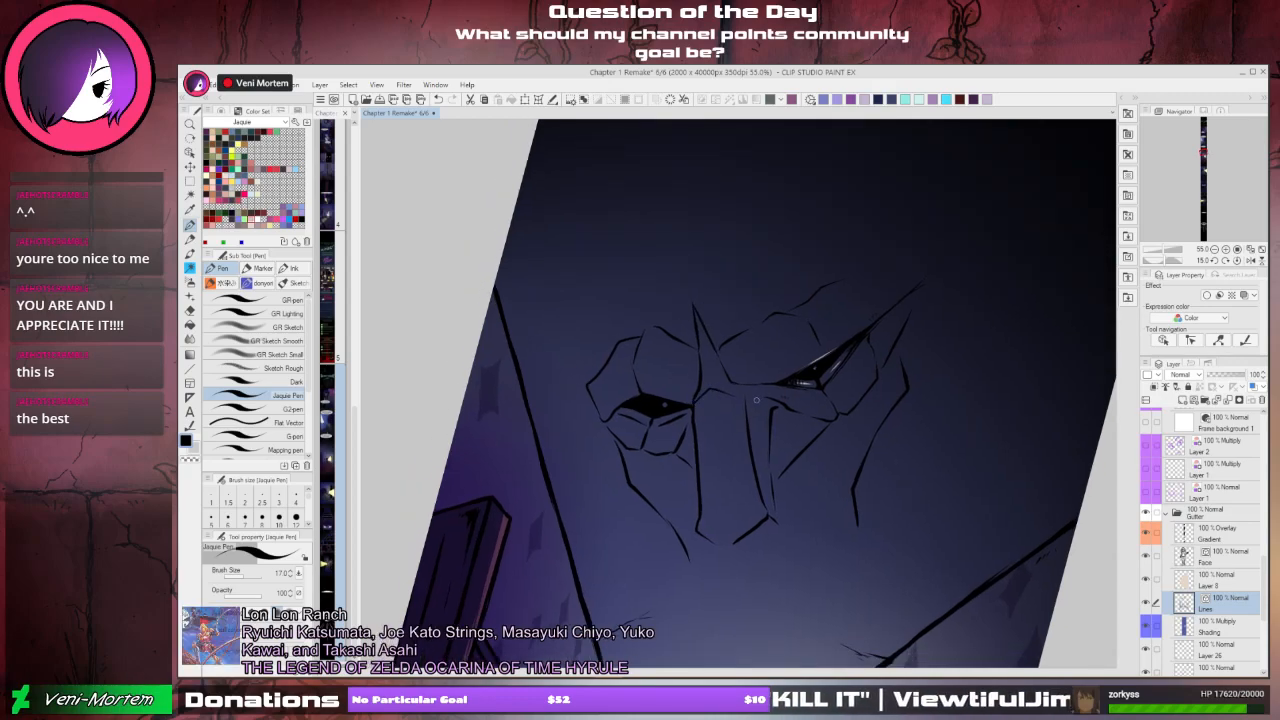
# - Strengthen the underside of the monster's nose and add cheek crease lines on both sides of it
pyautogui.moveTo(766, 406); pyautogui.dragTo(712, 292)
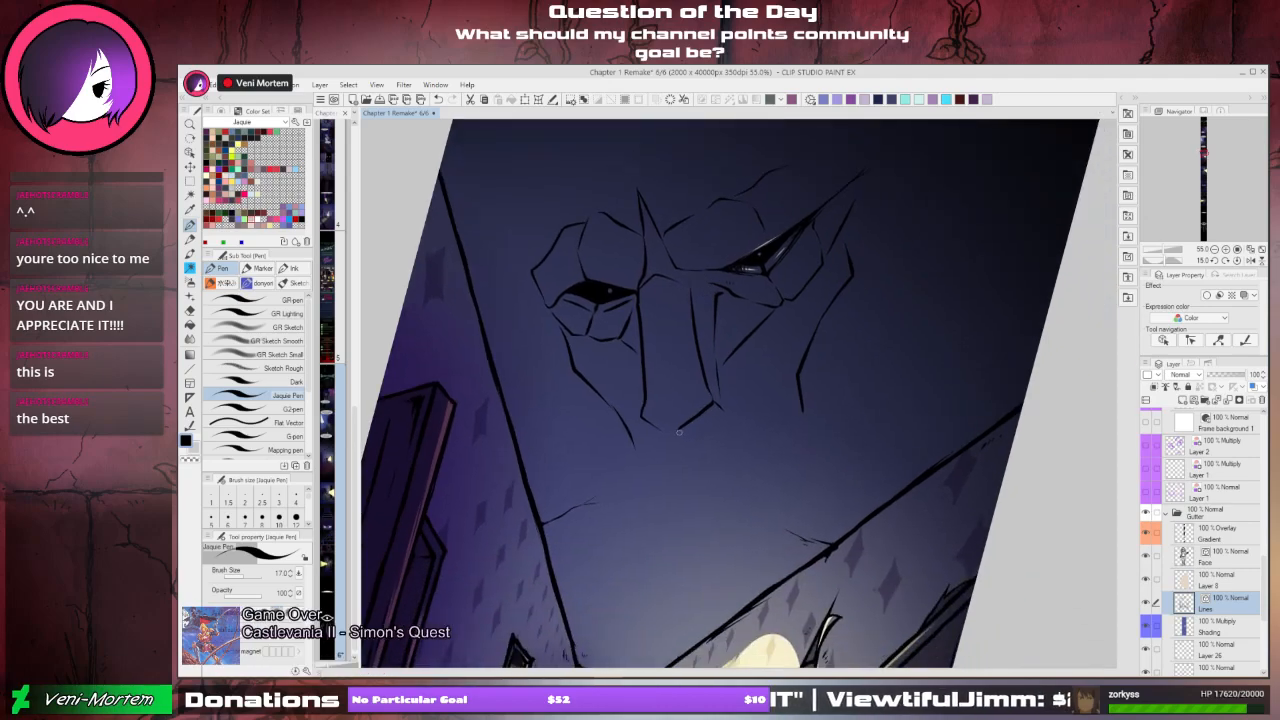
pyautogui.moveTo(679, 432)
pyautogui.mouseDown()
pyautogui.moveTo(722, 408)
pyautogui.moveTo(702, 419)
pyautogui.mouseUp()
pyautogui.hotkey('ctrl', 'z')
pyautogui.hotkey('ctrl', 'z')
pyautogui.moveTo(746, 381)
pyautogui.mouseDown()
pyautogui.moveTo(766, 420)
pyautogui.moveTo(672, 364)
pyautogui.mouseUp()
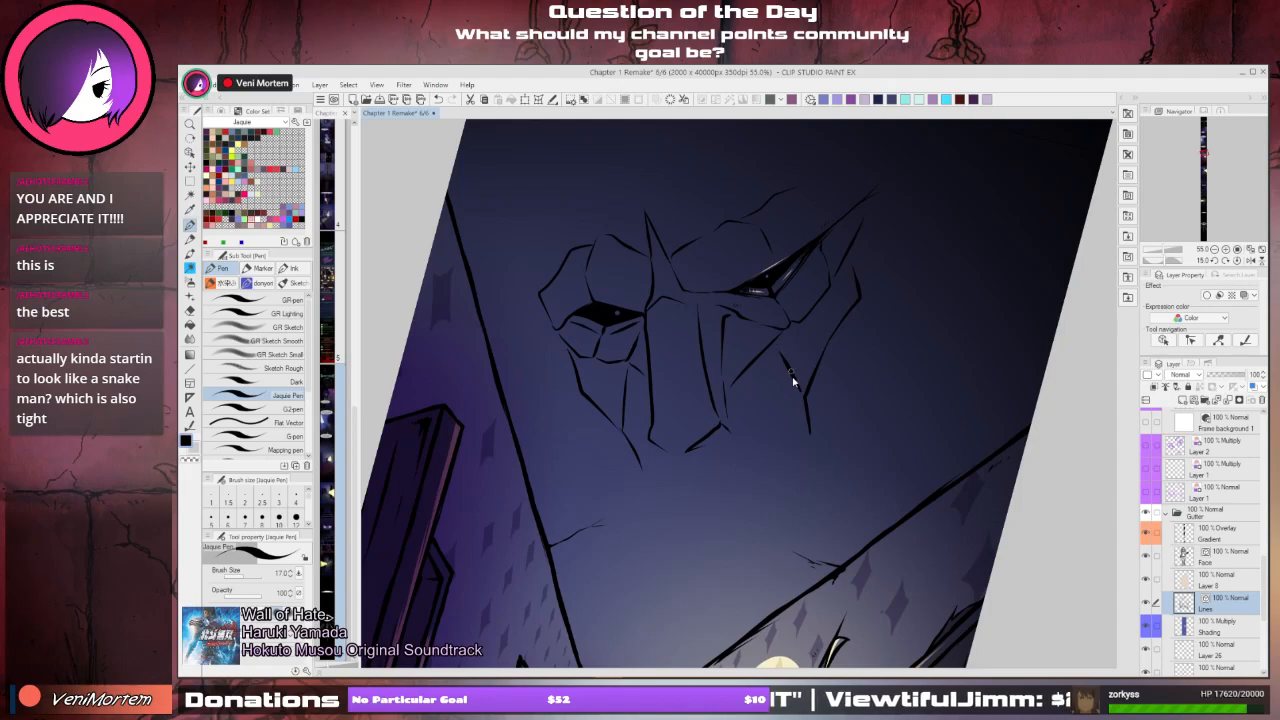
# - Draw the upper jaw below the nose with a row of blocky teeth, joining it to the right cheek contour
pyautogui.scroll(-2, 792, 380)
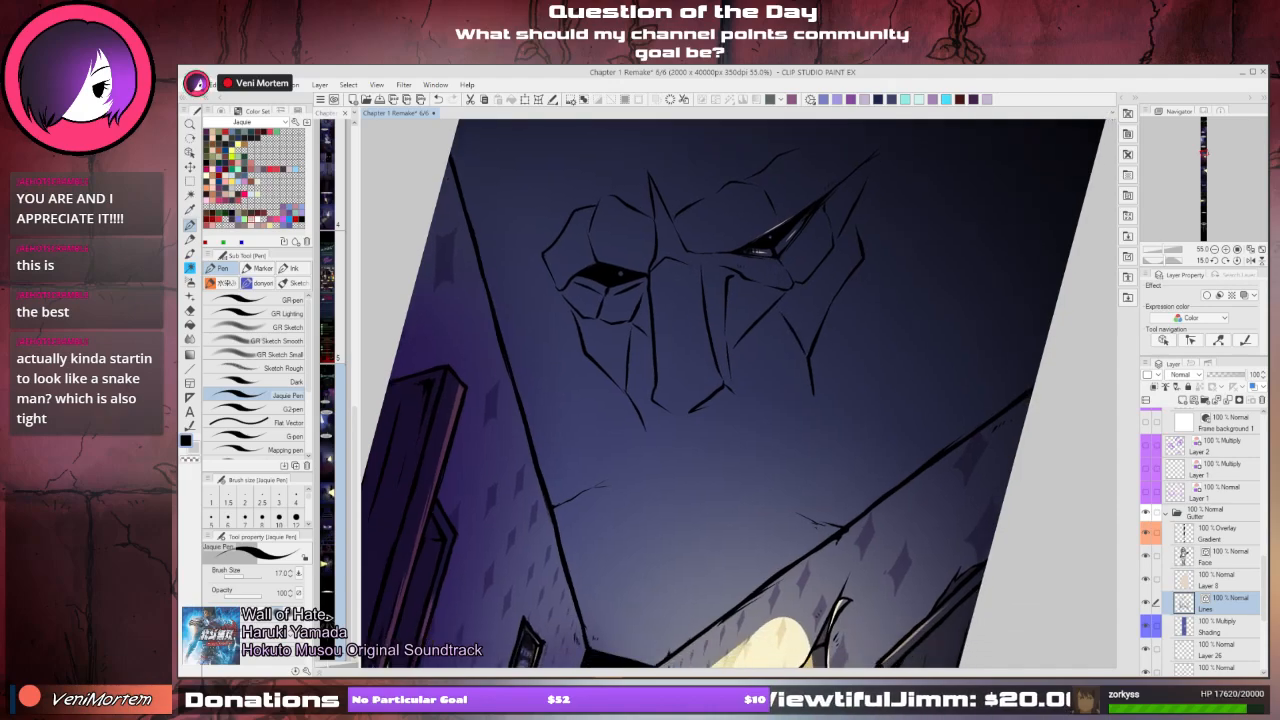
pyautogui.moveTo(646, 434)
pyautogui.mouseDown()
pyautogui.moveTo(652, 470)
pyautogui.moveTo(648, 441)
pyautogui.moveTo(655, 467)
pyautogui.moveTo(680, 477)
pyautogui.moveTo(796, 452)
pyautogui.mouseUp()
pyautogui.hotkey('ctrl', 'z')
pyautogui.hotkey('ctrl', 'z')
pyautogui.moveTo(643, 430)
pyautogui.mouseDown()
pyautogui.moveTo(664, 464)
pyautogui.moveTo(674, 449)
pyautogui.moveTo(675, 463)
pyautogui.moveTo(668, 422)
pyautogui.moveTo(678, 469)
pyautogui.moveTo(708, 467)
pyautogui.moveTo(702, 433)
pyautogui.moveTo(713, 468)
pyautogui.moveTo(752, 457)
pyautogui.moveTo(754, 413)
pyautogui.mouseUp()
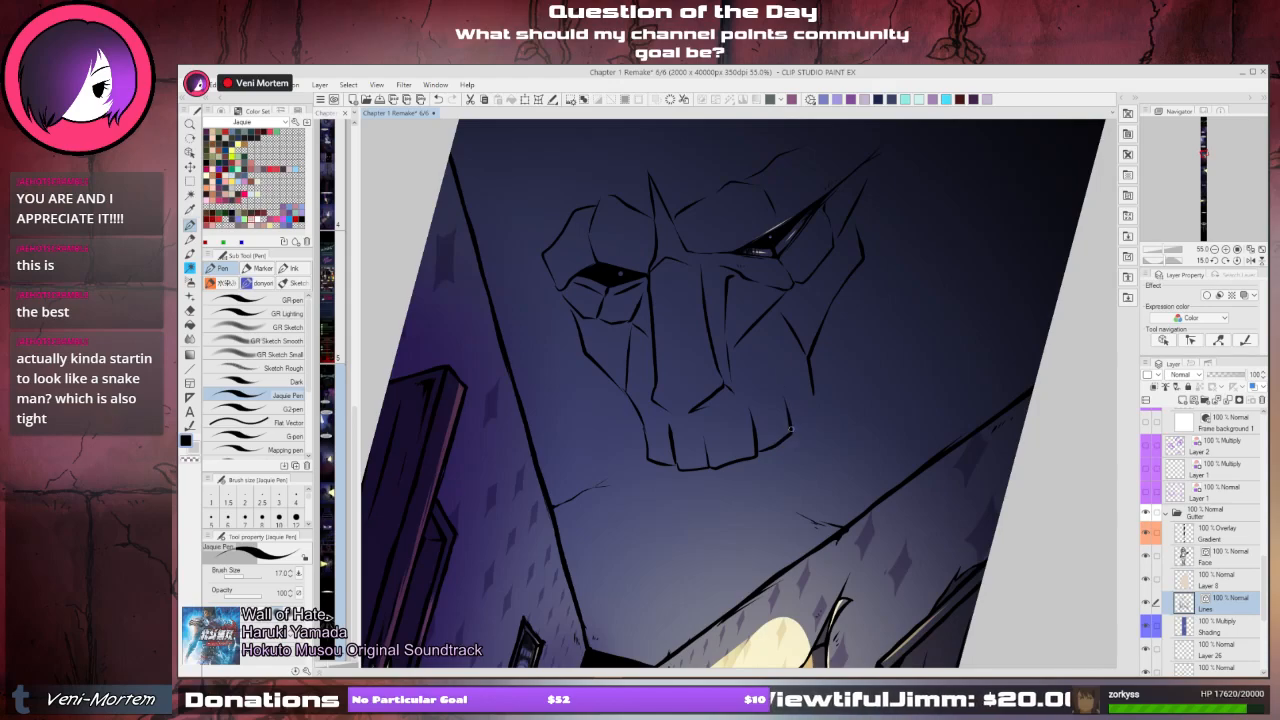
pyautogui.moveTo(812, 396)
pyautogui.mouseDown()
pyautogui.moveTo(768, 368)
pyautogui.moveTo(773, 323)
pyautogui.mouseUp()
# - Draw long pointed rock plates along the left and right sides of the monster's jaw
pyautogui.moveTo(565, 311); pyautogui.dragTo(603, 464)
pyautogui.hotkey('ctrl', 'z')
pyautogui.moveTo(565, 311); pyautogui.dragTo(603, 464)
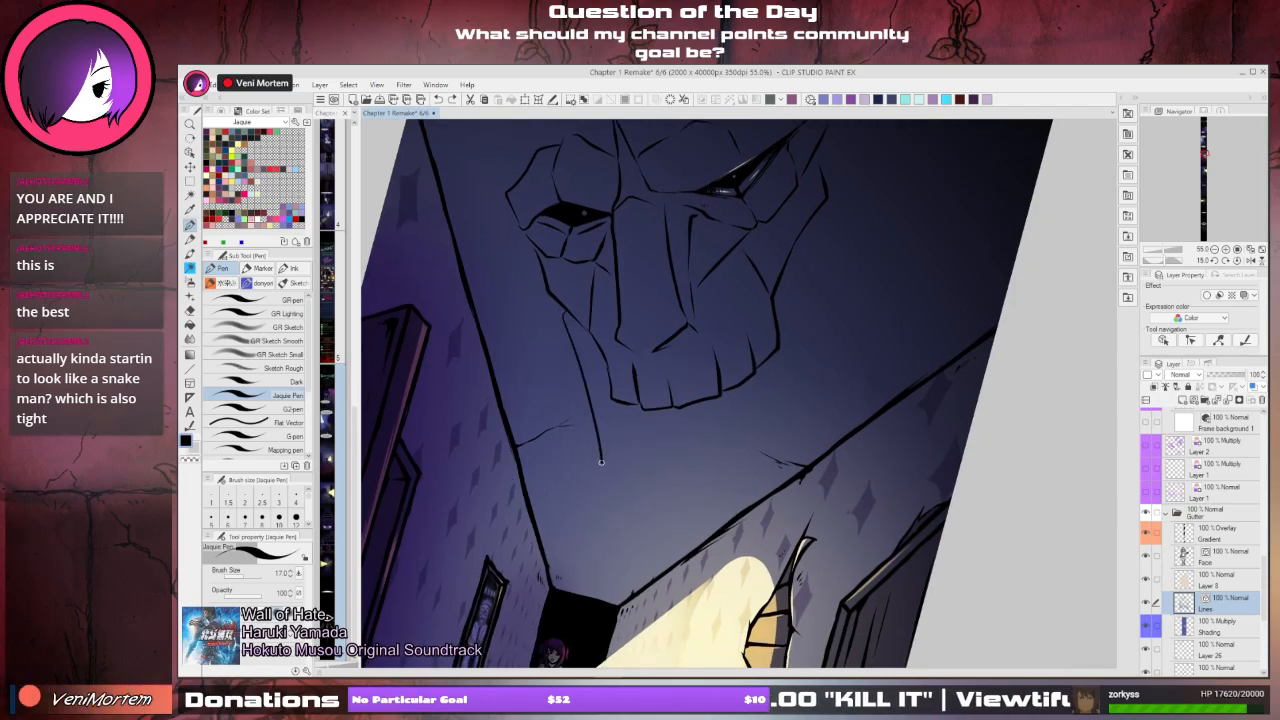
pyautogui.hotkey('ctrl', 'z')
pyautogui.moveTo(563, 312)
pyautogui.mouseDown()
pyautogui.moveTo(601, 442)
pyautogui.moveTo(616, 452)
pyautogui.moveTo(613, 406)
pyautogui.mouseUp()
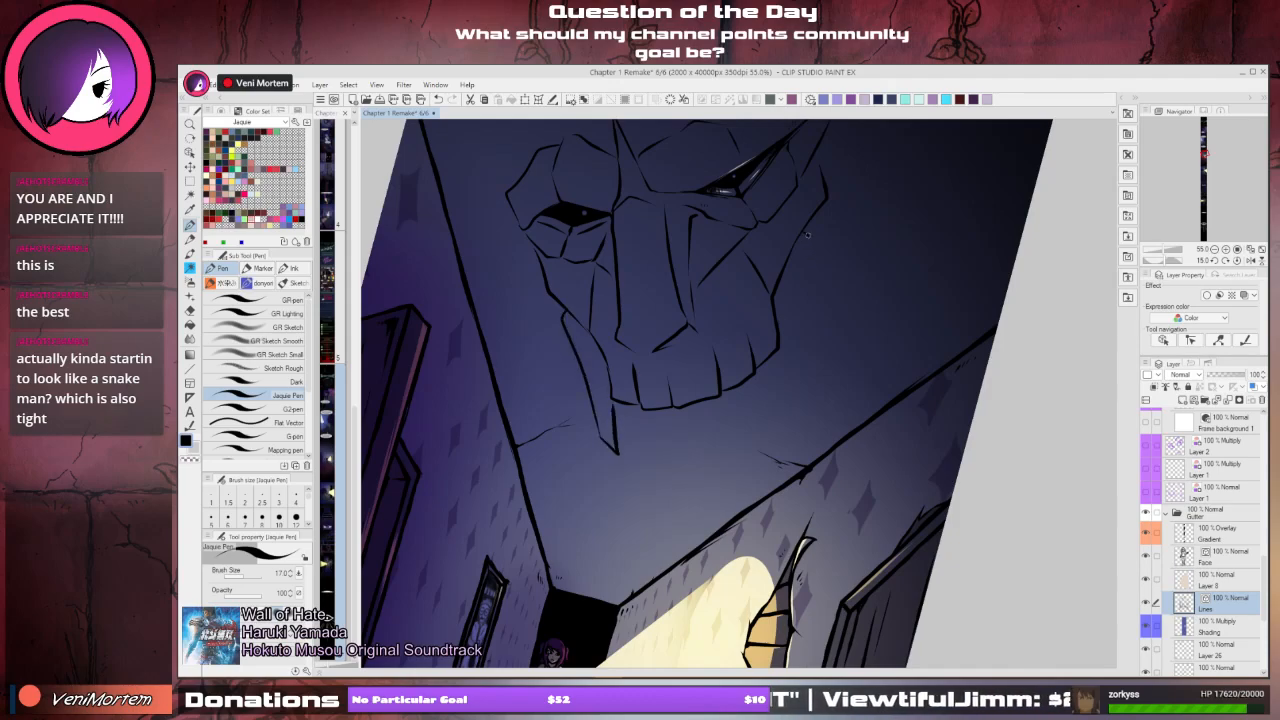
pyautogui.moveTo(806, 232)
pyautogui.mouseDown()
pyautogui.moveTo(819, 349)
pyautogui.moveTo(786, 366)
pyautogui.moveTo(803, 408)
pyautogui.moveTo(818, 349)
pyautogui.moveTo(720, 286)
pyautogui.mouseUp()
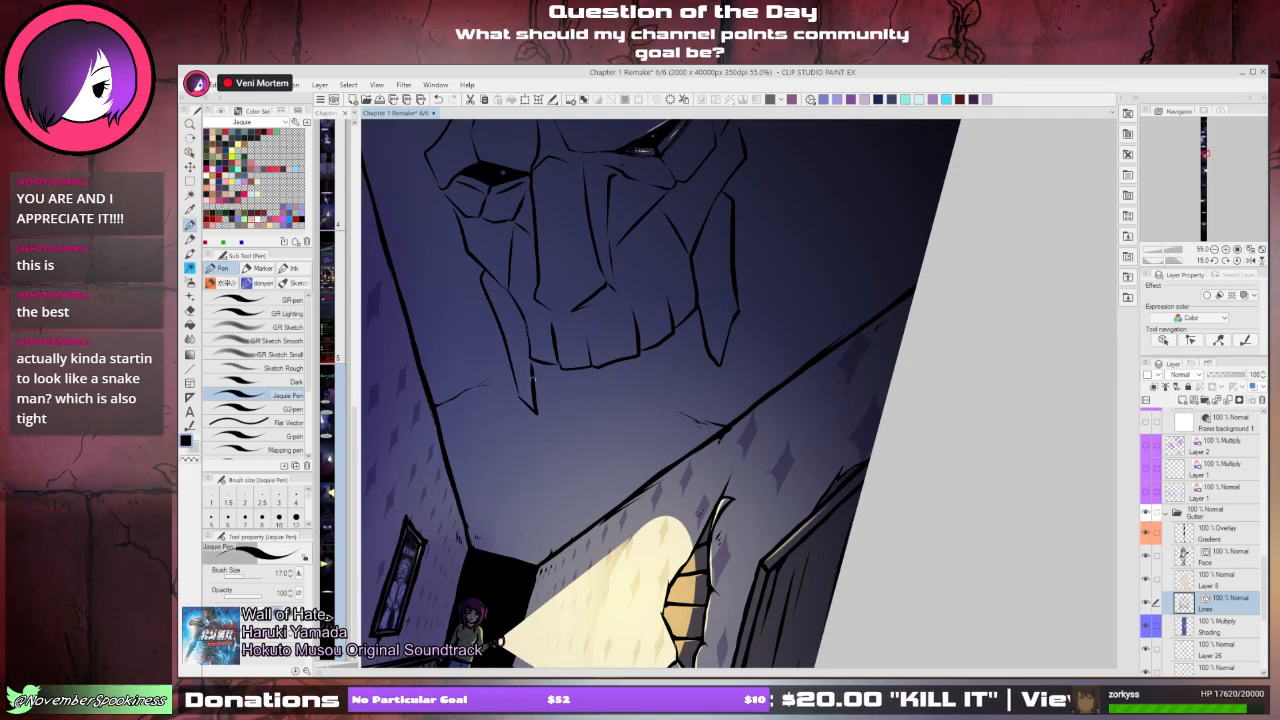
# - Draw the lower jaw hanging beneath the upper teeth, with an angular chin and vertical facet lines
pyautogui.moveTo(534, 406)
pyautogui.mouseDown()
pyautogui.moveTo(540, 450)
pyautogui.moveTo(590, 479)
pyautogui.mouseUp()
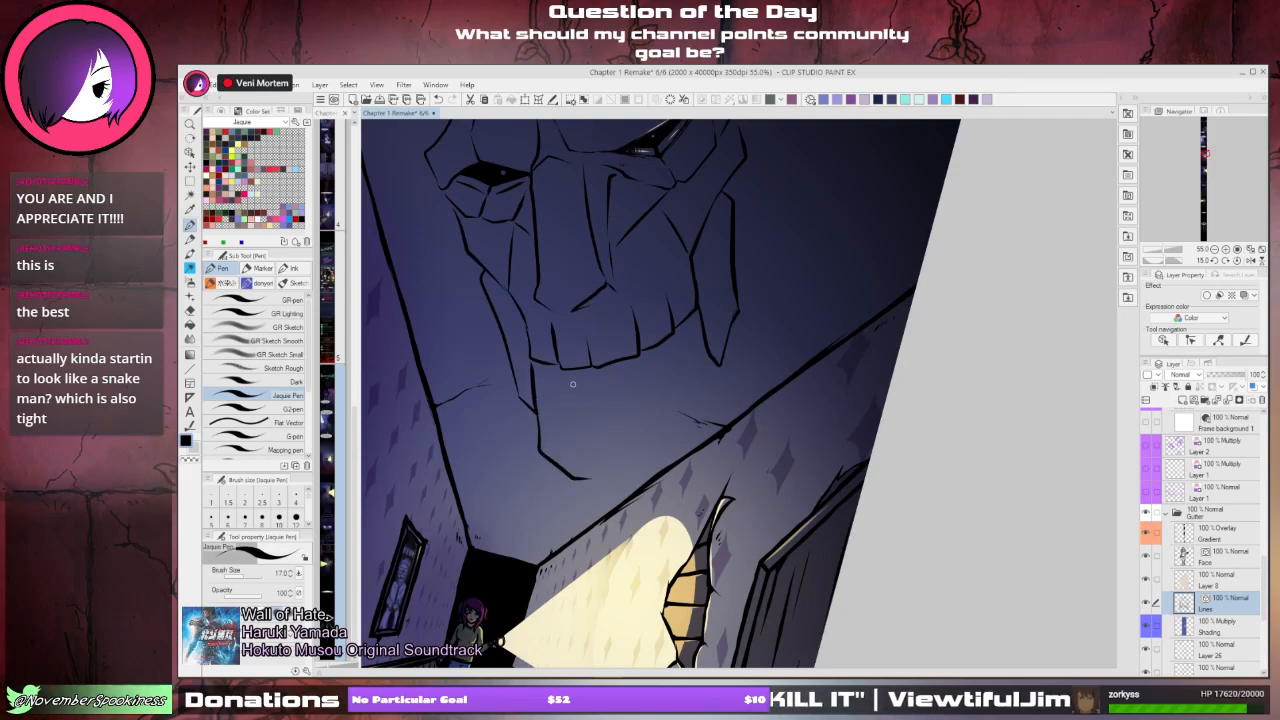
pyautogui.moveTo(573, 384)
pyautogui.mouseDown()
pyautogui.moveTo(596, 490)
pyautogui.moveTo(650, 477)
pyautogui.moveTo(659, 408)
pyautogui.mouseUp()
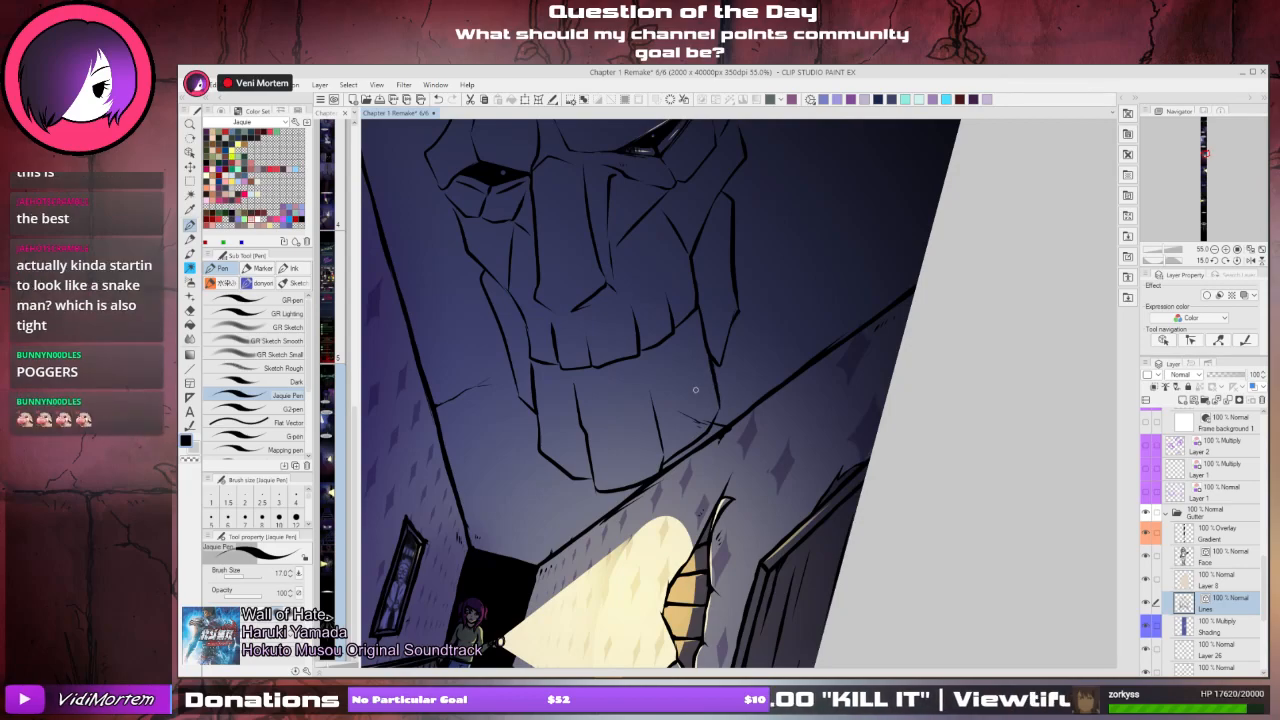
pyautogui.hotkey('ctrl', 'z')
pyautogui.moveTo(688, 359); pyautogui.dragTo(704, 416)
# - Outline the left brow and temple, and branch crease lines out from the tip of the central forehead spike
pyautogui.moveTo(682, 316)
pyautogui.mouseDown()
pyautogui.moveTo(631, 440)
pyautogui.moveTo(639, 449)
pyautogui.moveTo(791, 360)
pyautogui.mouseUp()
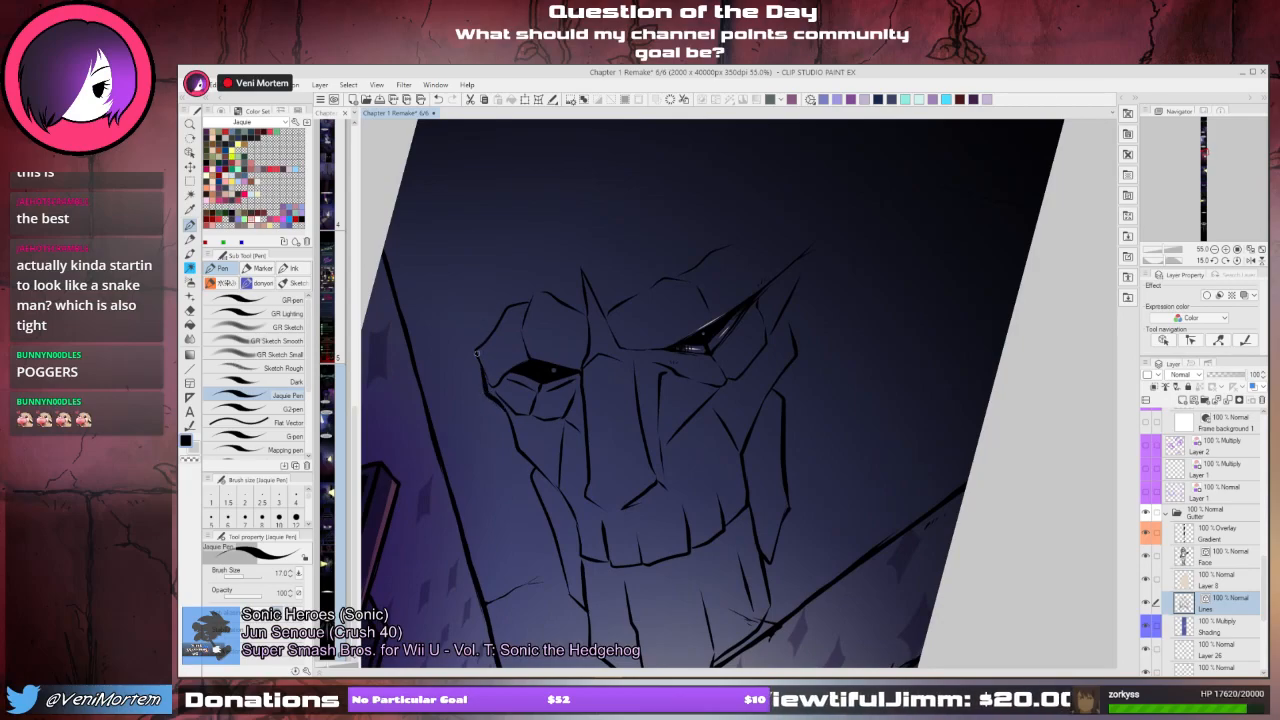
pyautogui.moveTo(497, 400)
pyautogui.mouseDown()
pyautogui.moveTo(477, 352)
pyautogui.moveTo(488, 336)
pyautogui.mouseUp()
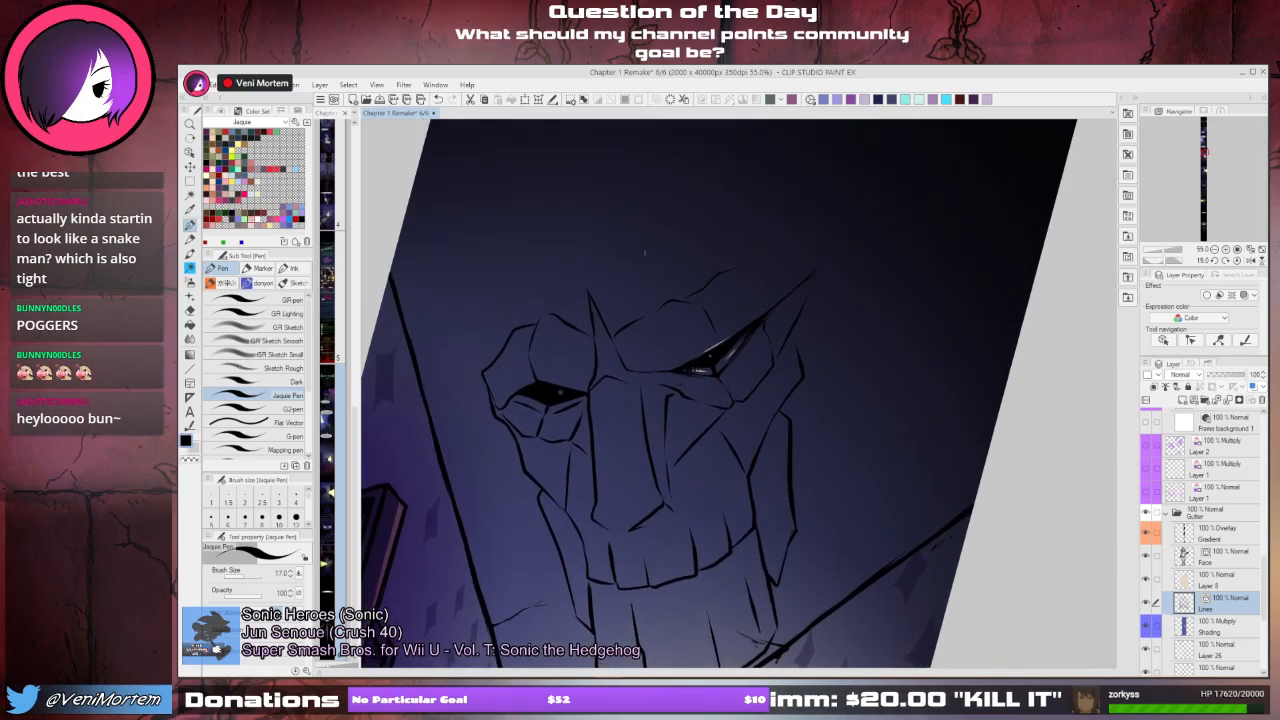
pyautogui.moveTo(676, 267); pyautogui.dragTo(688, 303)
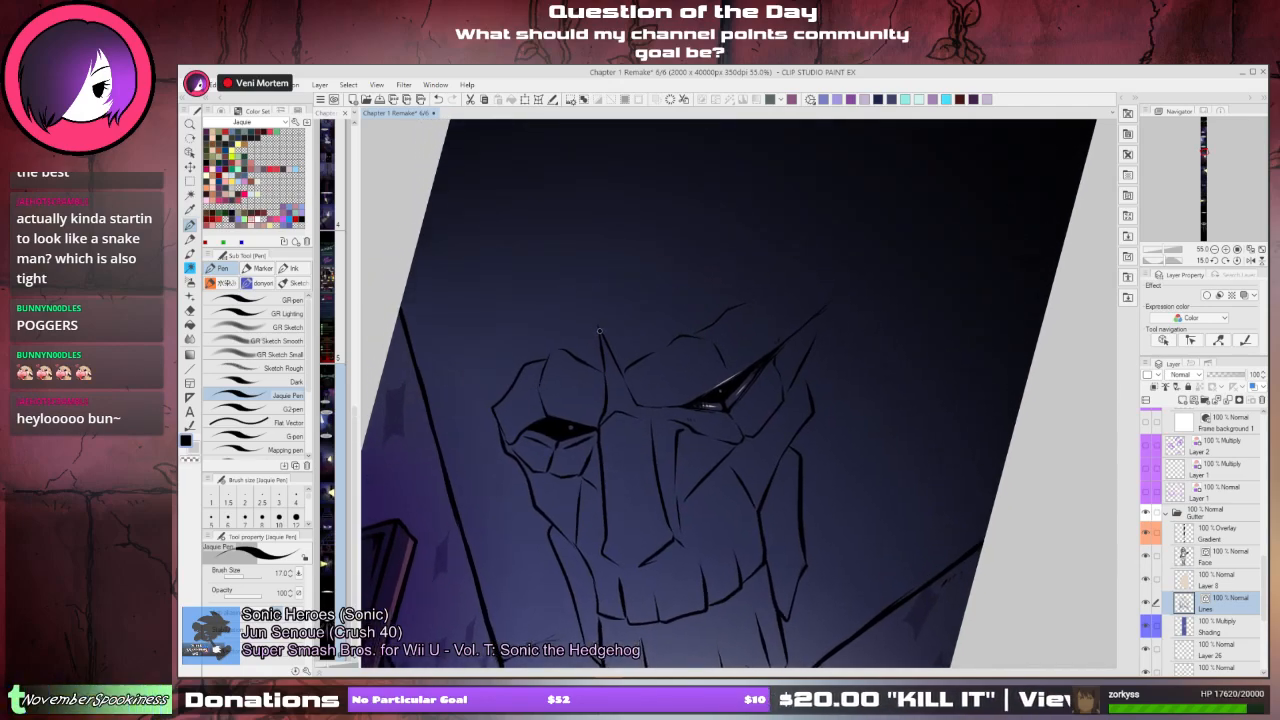
pyautogui.moveTo(600, 330)
pyautogui.mouseDown()
pyautogui.moveTo(591, 296)
pyautogui.moveTo(566, 295)
pyautogui.mouseUp()
pyautogui.hotkey('ctrl', 'z')
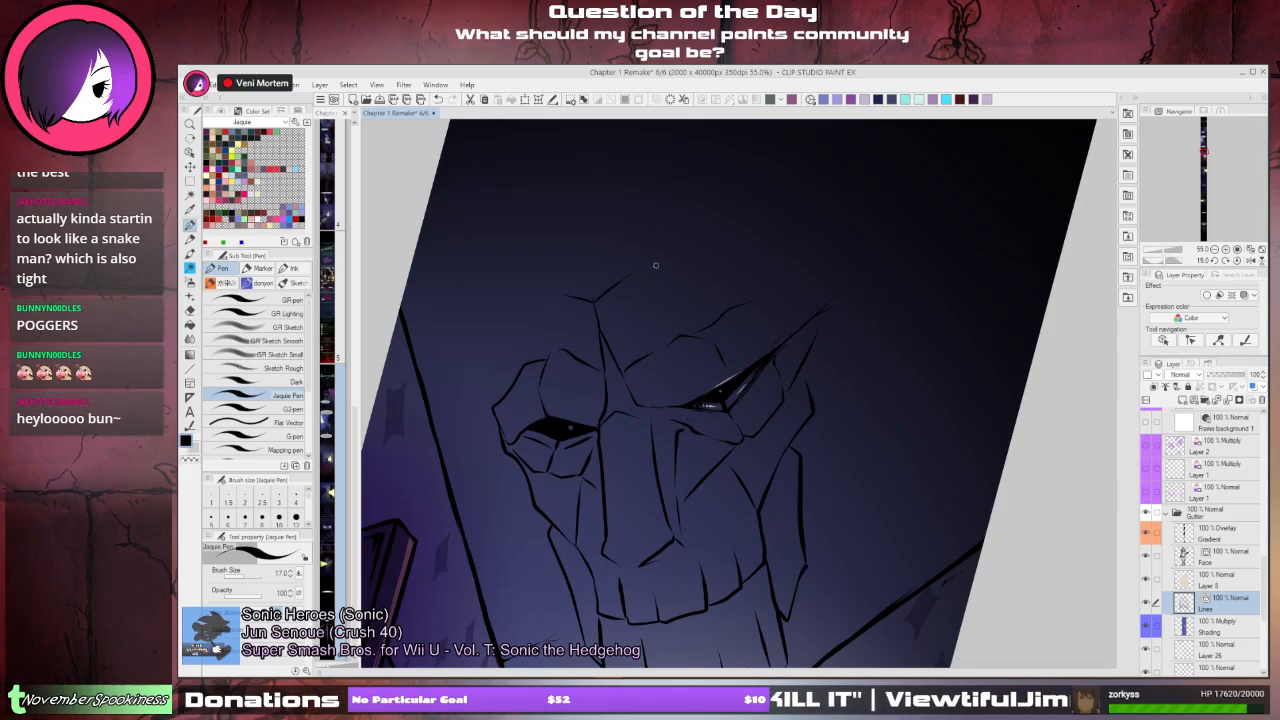
pyautogui.scroll(2, 651, 286)
pyautogui.moveTo(504, 430)
pyautogui.mouseDown()
pyautogui.moveTo(498, 404)
pyautogui.moveTo(532, 344)
pyautogui.mouseUp()
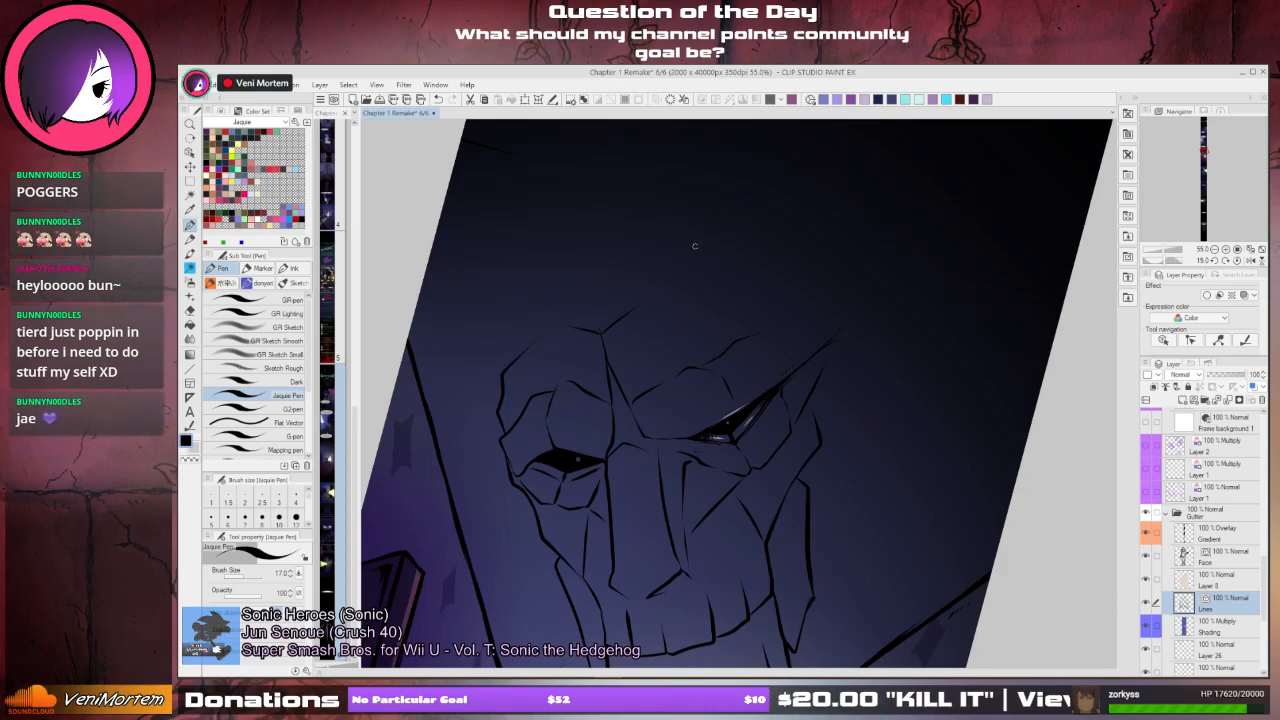
# - Draw an angular ridge across the forehead above the right eye and extend the temple contour beyond the eye's outer corner
pyautogui.press('-')
pyautogui.press('-')
pyautogui.press('-')
pyautogui.press('-')
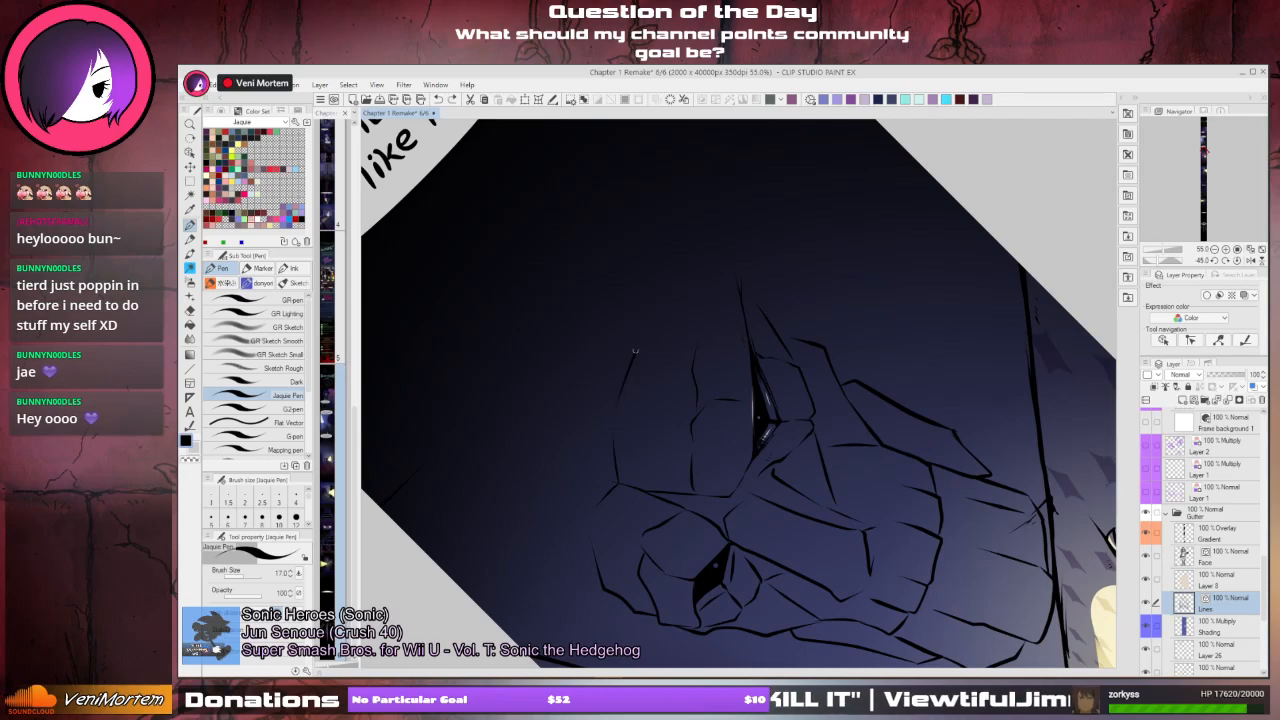
pyautogui.press('^')
pyautogui.press('^')
pyautogui.press('^')
pyautogui.press('^')
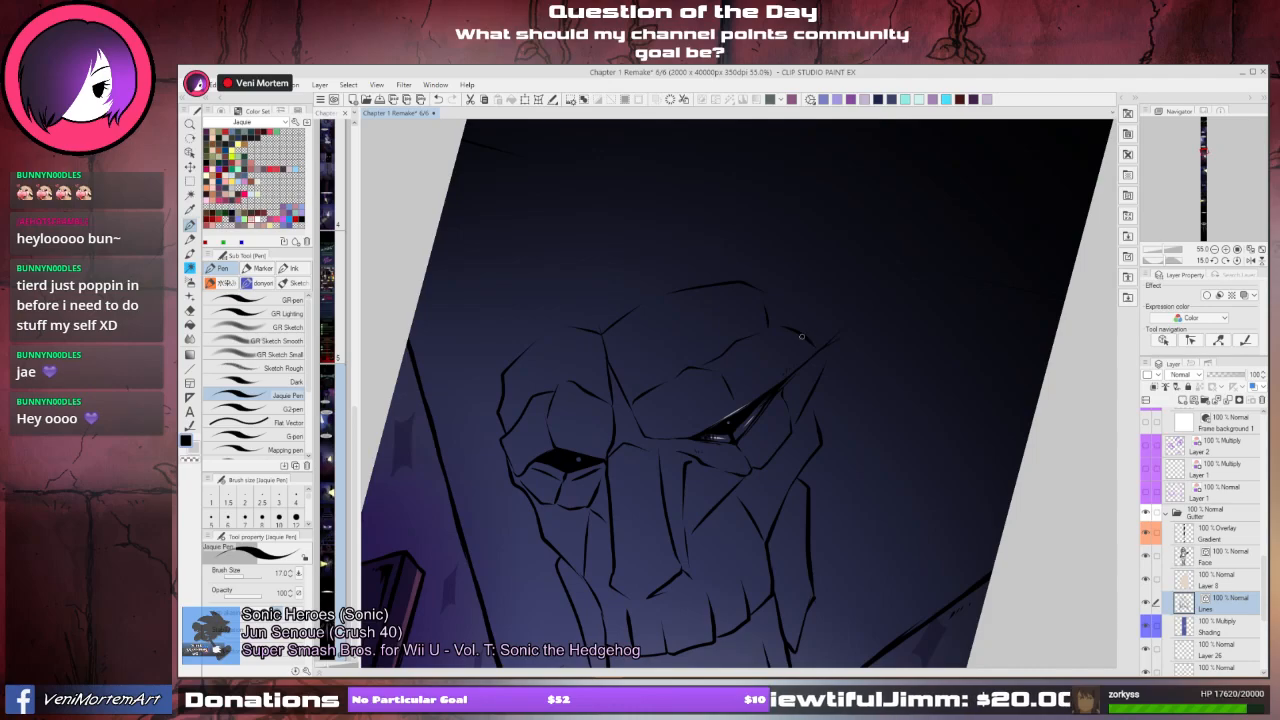
pyautogui.moveTo(780, 332); pyautogui.dragTo(795, 366)
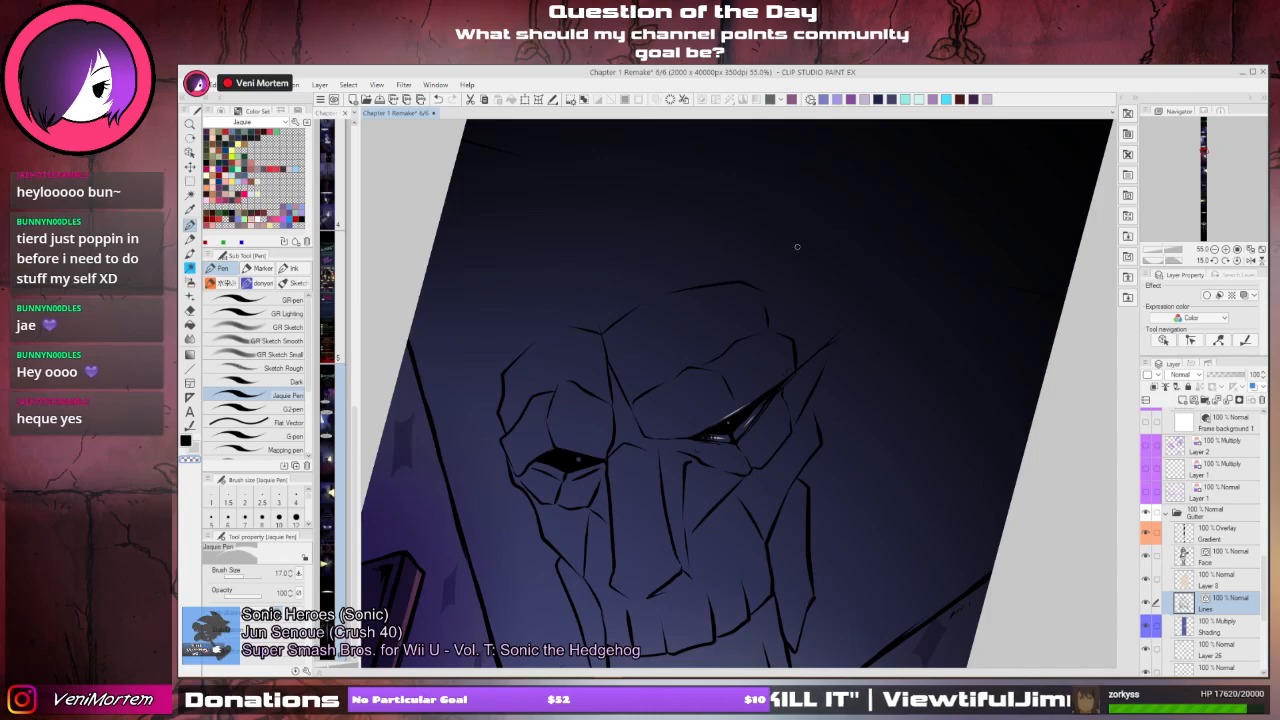
pyautogui.moveTo(838, 340)
pyautogui.mouseDown()
pyautogui.moveTo(802, 255)
pyautogui.moveTo(816, 269)
pyautogui.moveTo(746, 339)
pyautogui.moveTo(754, 310)
pyautogui.mouseUp()
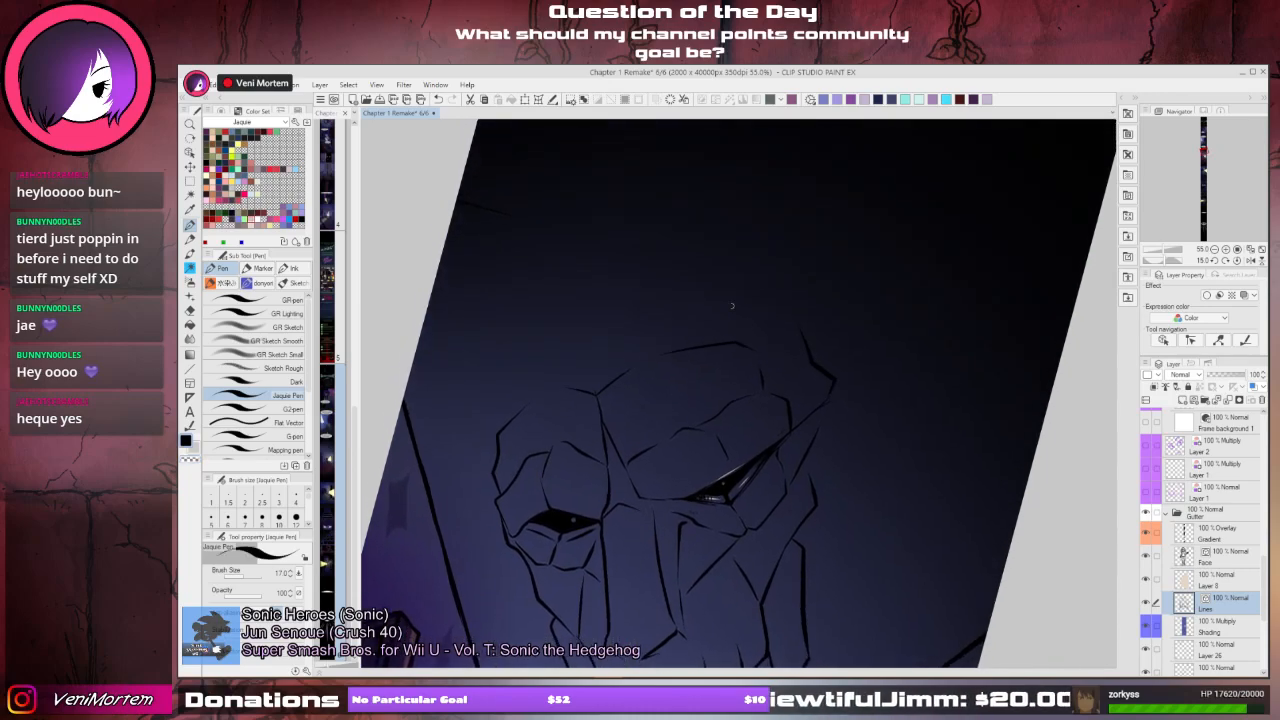
# - Draw the left side and rounded top of the monster's skull with angular contours and short crease lines
pyautogui.moveTo(594, 312); pyautogui.dragTo(578, 338)
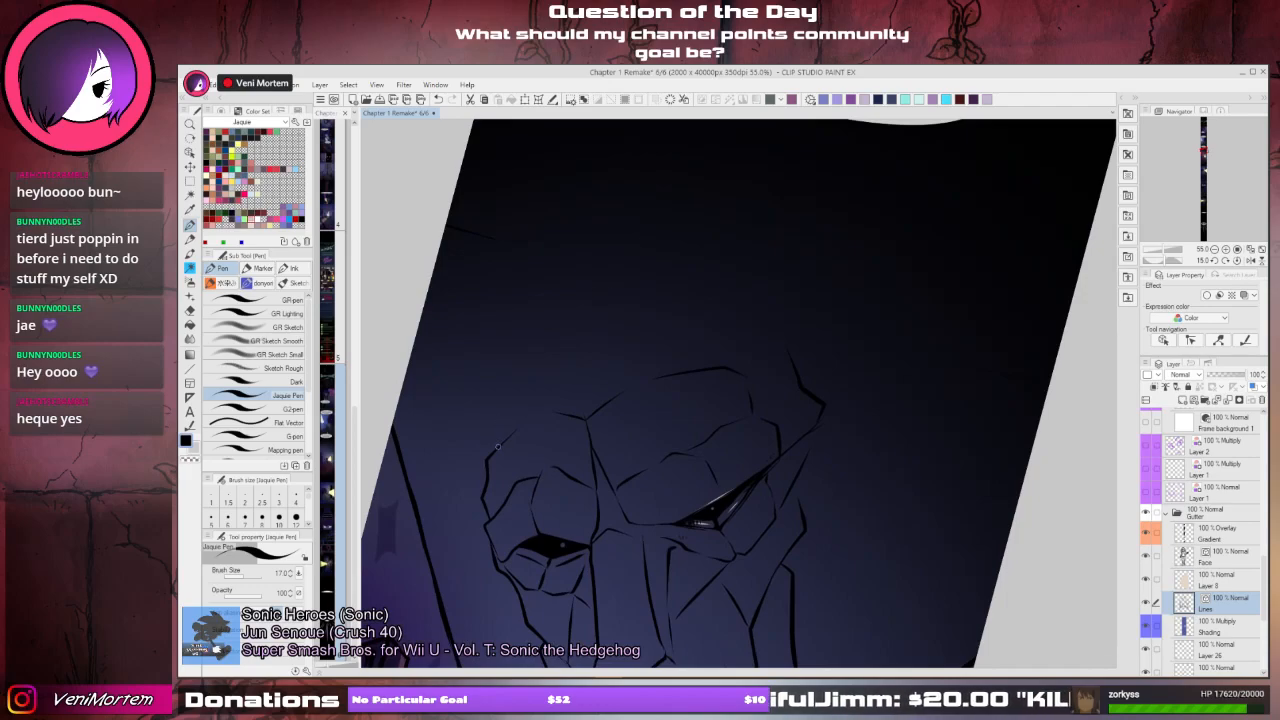
pyautogui.moveTo(498, 446)
pyautogui.mouseDown()
pyautogui.moveTo(514, 378)
pyautogui.moveTo(535, 360)
pyautogui.mouseUp()
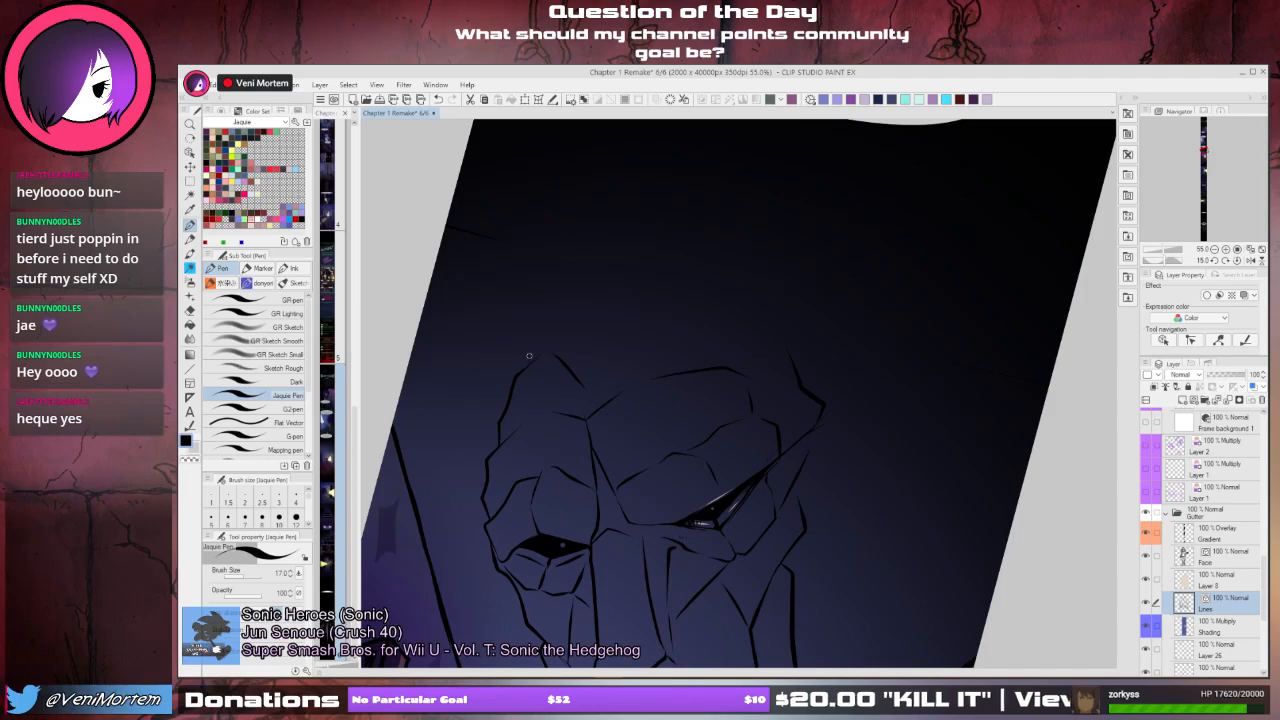
pyautogui.moveTo(528, 352)
pyautogui.mouseDown()
pyautogui.moveTo(552, 310)
pyautogui.moveTo(621, 283)
pyautogui.moveTo(700, 296)
pyautogui.mouseUp()
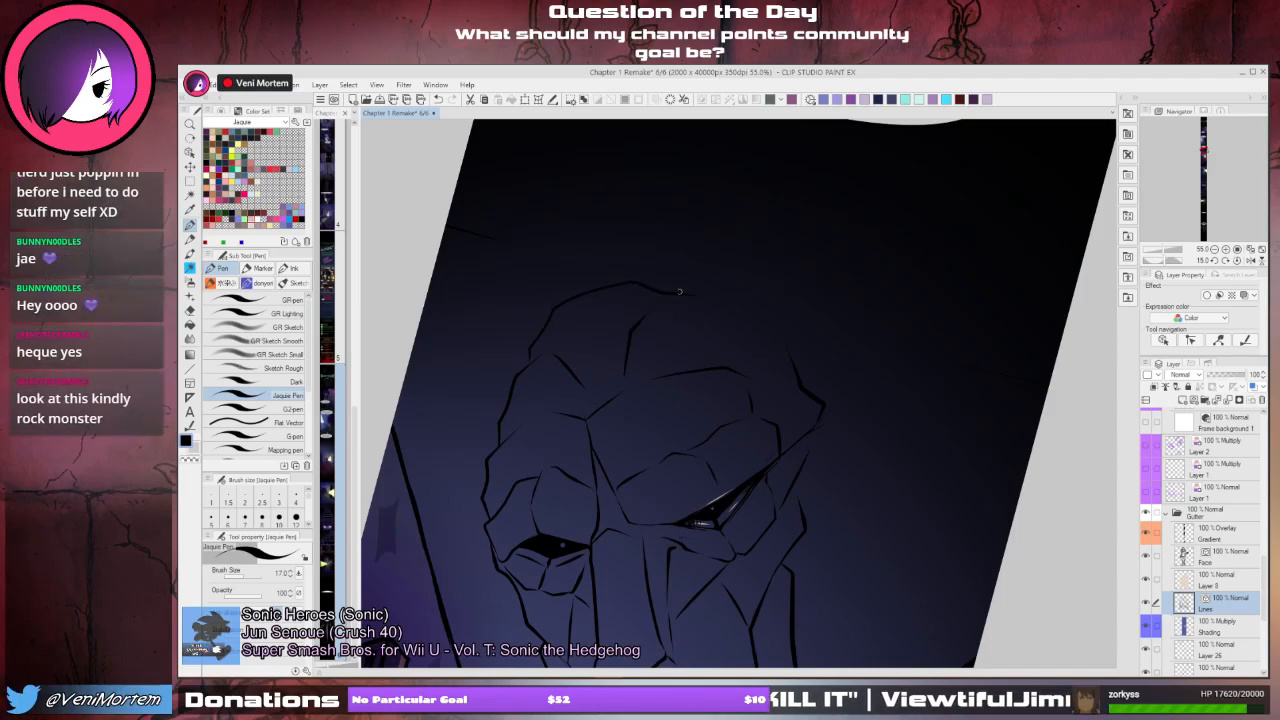
# - Draw a blunt faceted horn on the right of the skull and connect its base to the right temple contour
pyautogui.moveTo(675, 293); pyautogui.dragTo(699, 211)
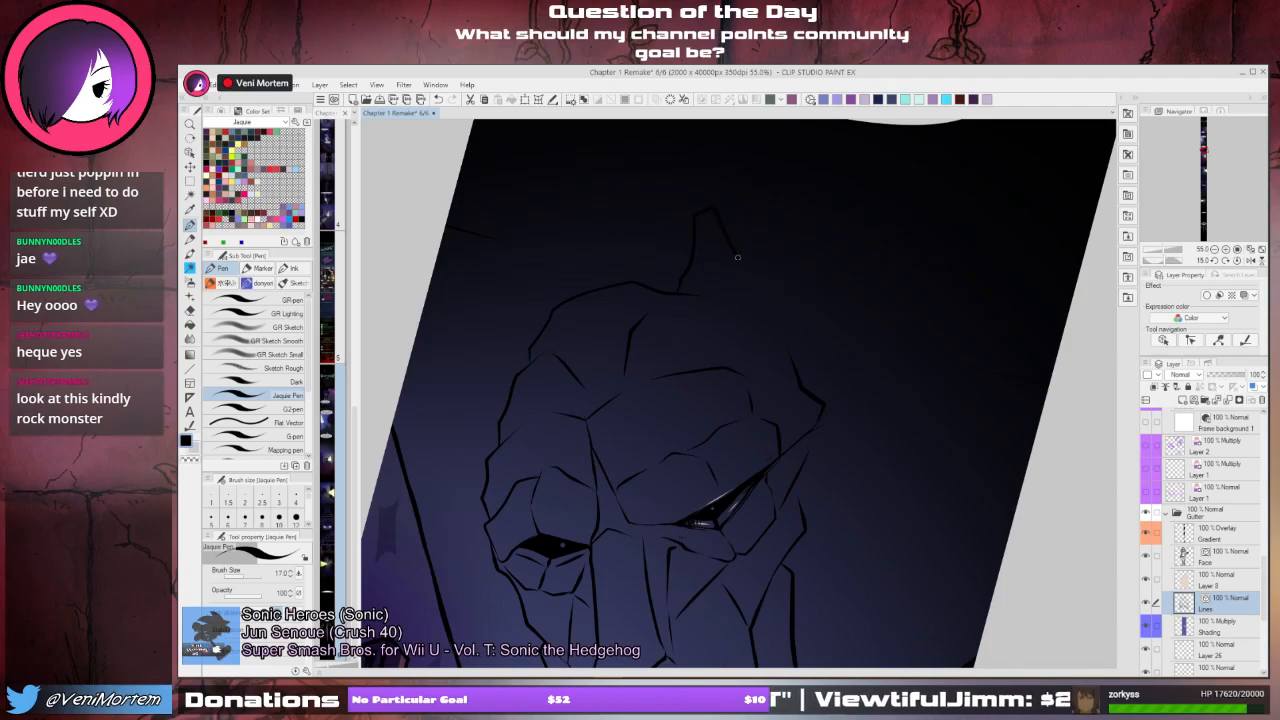
pyautogui.moveTo(737, 257); pyautogui.dragTo(746, 308)
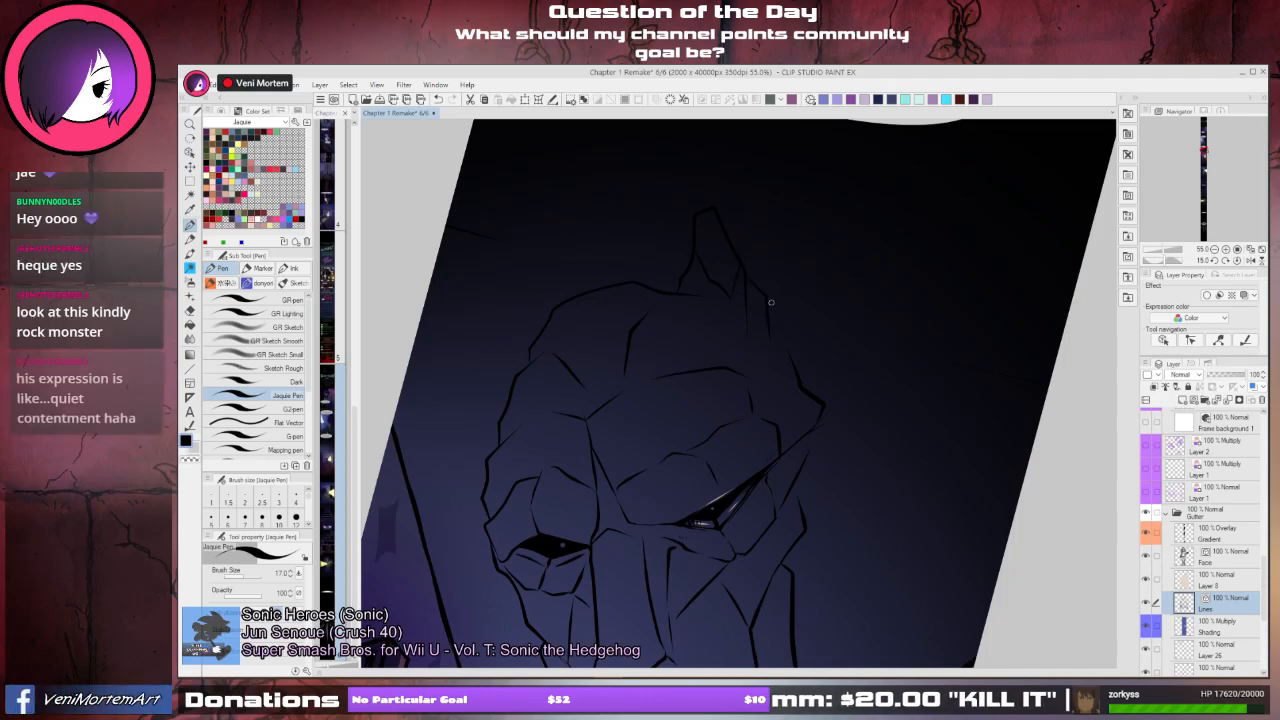
pyautogui.moveTo(773, 318); pyautogui.dragTo(788, 354)
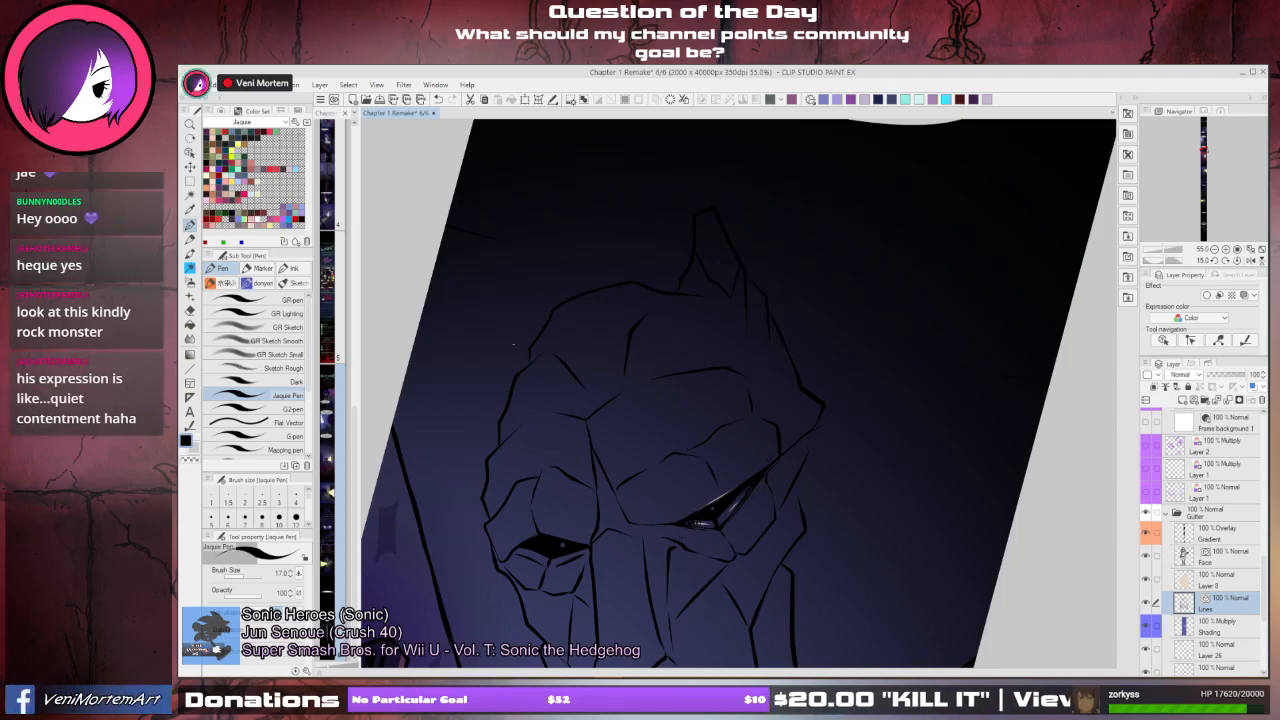
# - Draw a smaller pointed horn on the left side of the skull with an inner facet line, redoing unsatisfactory strokes
pyautogui.moveTo(507, 391)
pyautogui.mouseDown()
pyautogui.moveTo(505, 320)
pyautogui.moveTo(540, 326)
pyautogui.moveTo(519, 327)
pyautogui.mouseUp()
pyautogui.hotkey('ctrl', 'z')
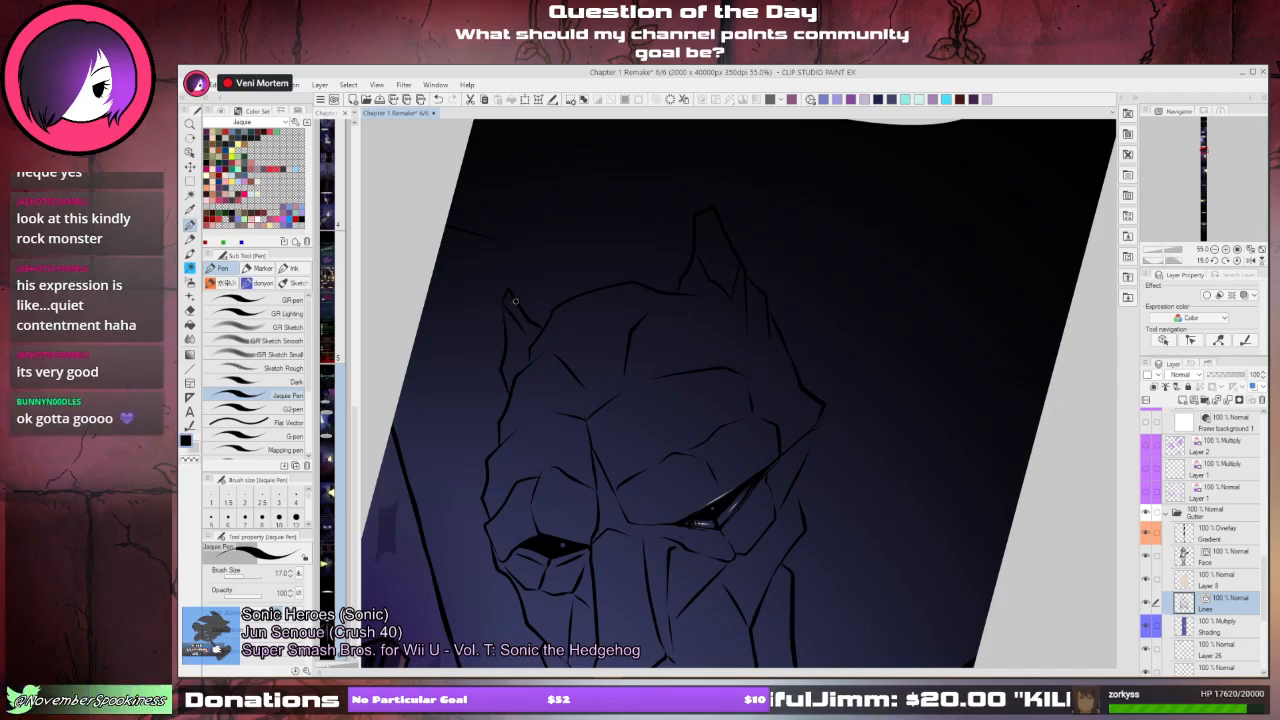
pyautogui.hotkey('ctrl', 'z')
pyautogui.moveTo(503, 299); pyautogui.dragTo(527, 324)
pyautogui.hotkey('ctrl', 'z')
pyautogui.hotkey('ctrl', 'z')
pyautogui.hotkey('ctrl', 'z')
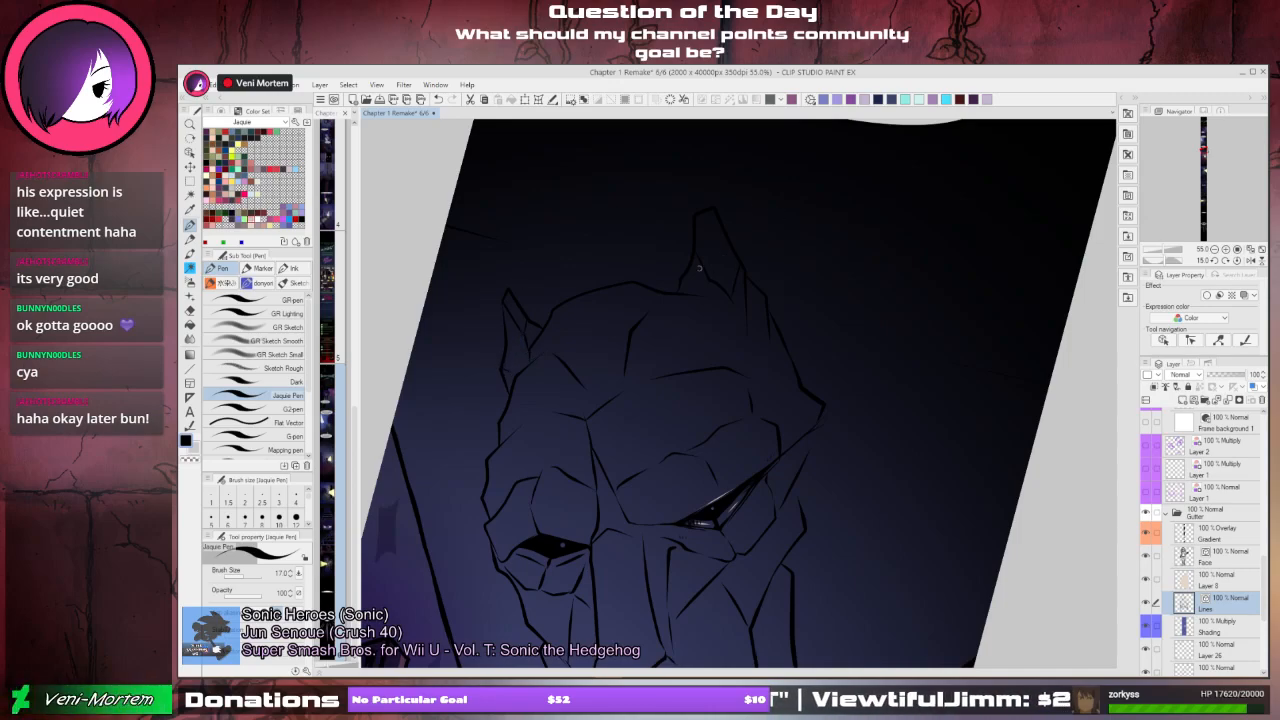
# - Add short crease lines to the crown of the head between the two horns
pyautogui.moveTo(699, 268); pyautogui.dragTo(678, 205)
pyautogui.moveTo(808, 283)
pyautogui.mouseDown()
pyautogui.moveTo(808, 328)
pyautogui.moveTo(814, 264)
pyautogui.moveTo(789, 349)
pyautogui.moveTo(786, 338)
pyautogui.mouseUp()
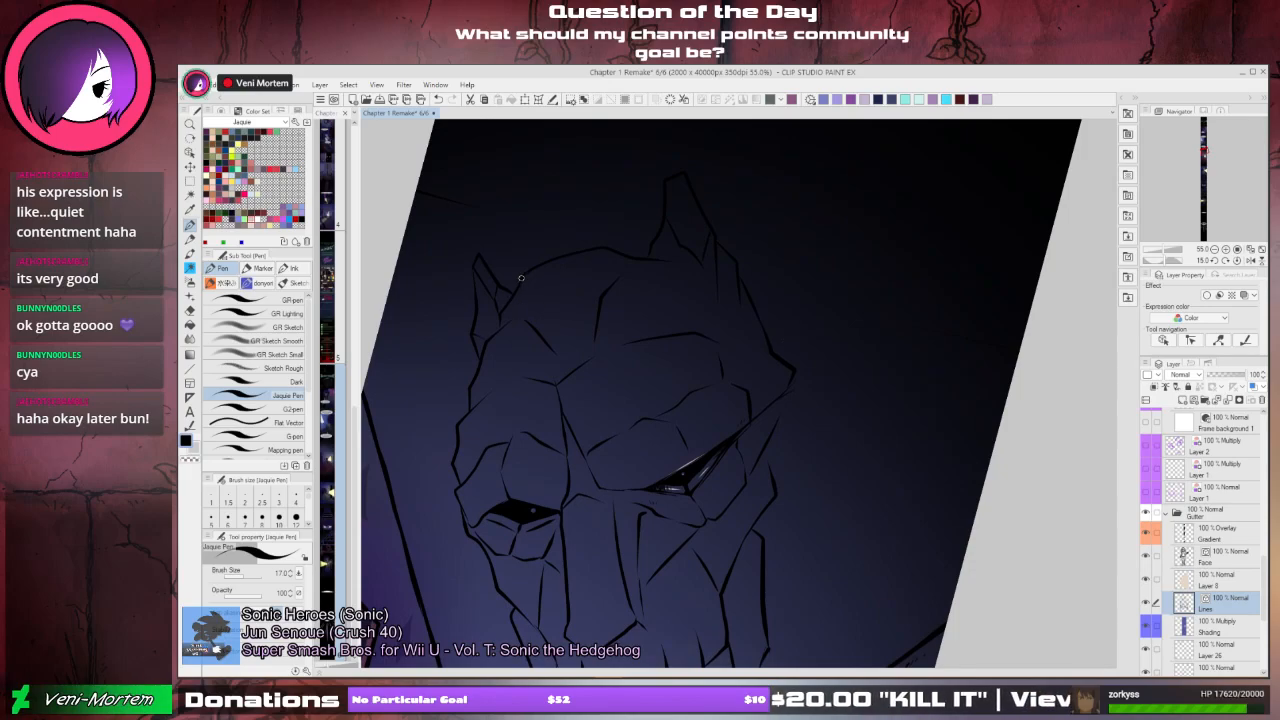
pyautogui.moveTo(707, 333); pyautogui.dragTo(670, 251)
pyautogui.moveTo(731, 323); pyautogui.dragTo(722, 350)
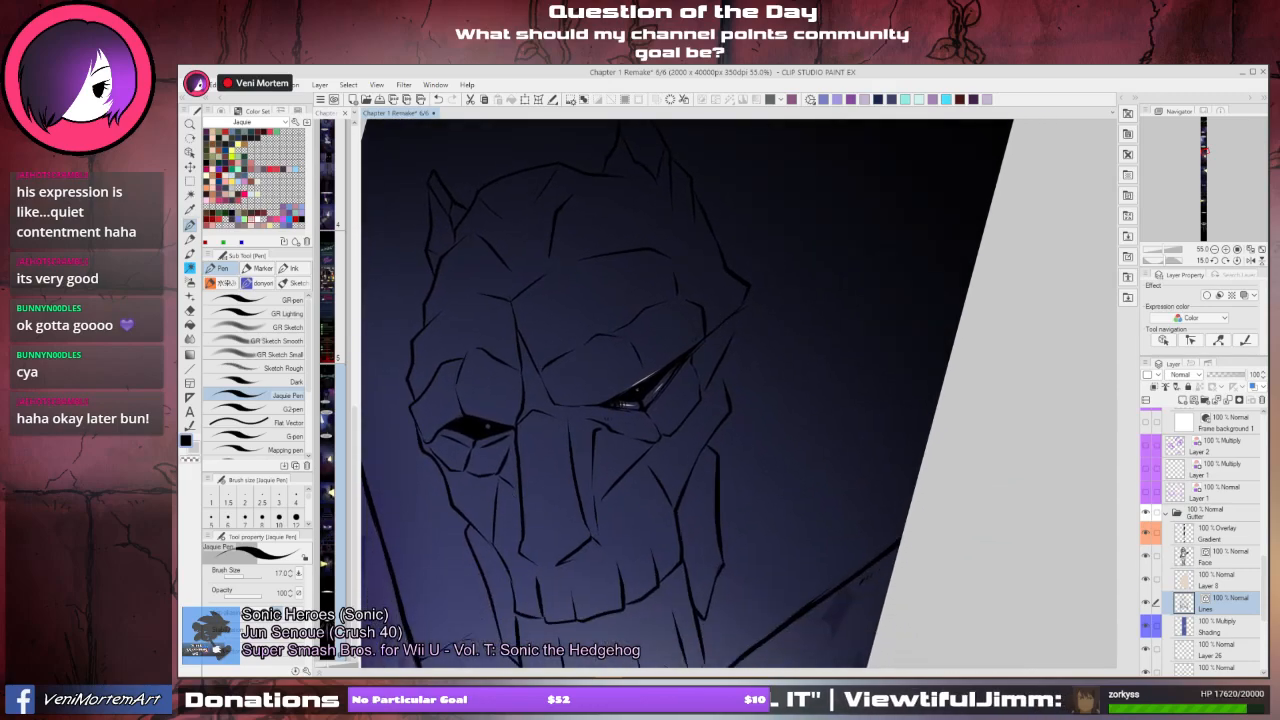
# - Hide the Gradient overlay layer and outline an angular rock plate beside the outer corner of the right eye
pyautogui.click(1146, 532)
pyautogui.moveTo(738, 384)
pyautogui.mouseDown()
pyautogui.moveTo(737, 274)
pyautogui.moveTo(732, 288)
pyautogui.mouseUp()
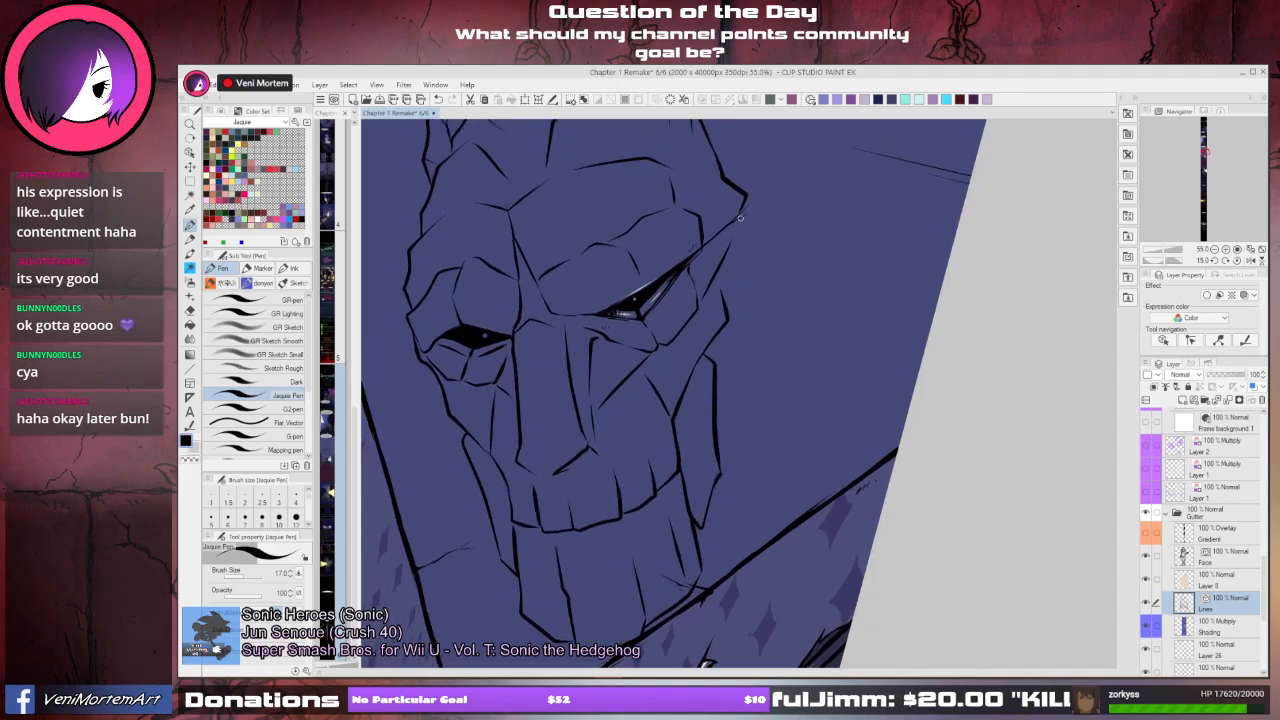
pyautogui.moveTo(740, 214)
pyautogui.mouseDown()
pyautogui.moveTo(755, 244)
pyautogui.moveTo(724, 310)
pyautogui.mouseUp()
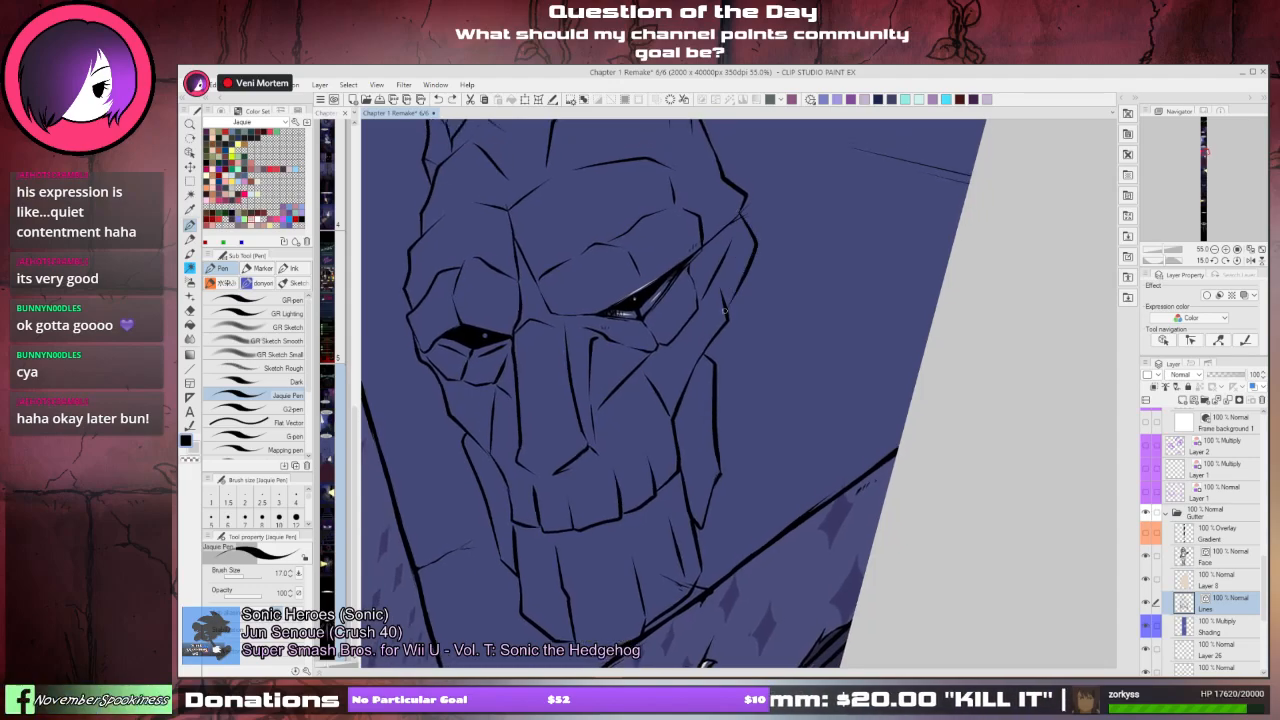
pyautogui.hotkey('ctrl', 'z')
pyautogui.moveTo(740, 210)
pyautogui.mouseDown()
pyautogui.moveTo(754, 238)
pyautogui.moveTo(723, 310)
pyautogui.moveTo(775, 342)
pyautogui.mouseUp()
pyautogui.hotkey('ctrl', 'z')
# - Draw the neck line sloping down behind the right side of the face, with facet lines leading back to the jaw plate
pyautogui.moveTo(745, 272)
pyautogui.mouseDown()
pyautogui.moveTo(776, 346)
pyautogui.moveTo(832, 400)
pyautogui.mouseUp()
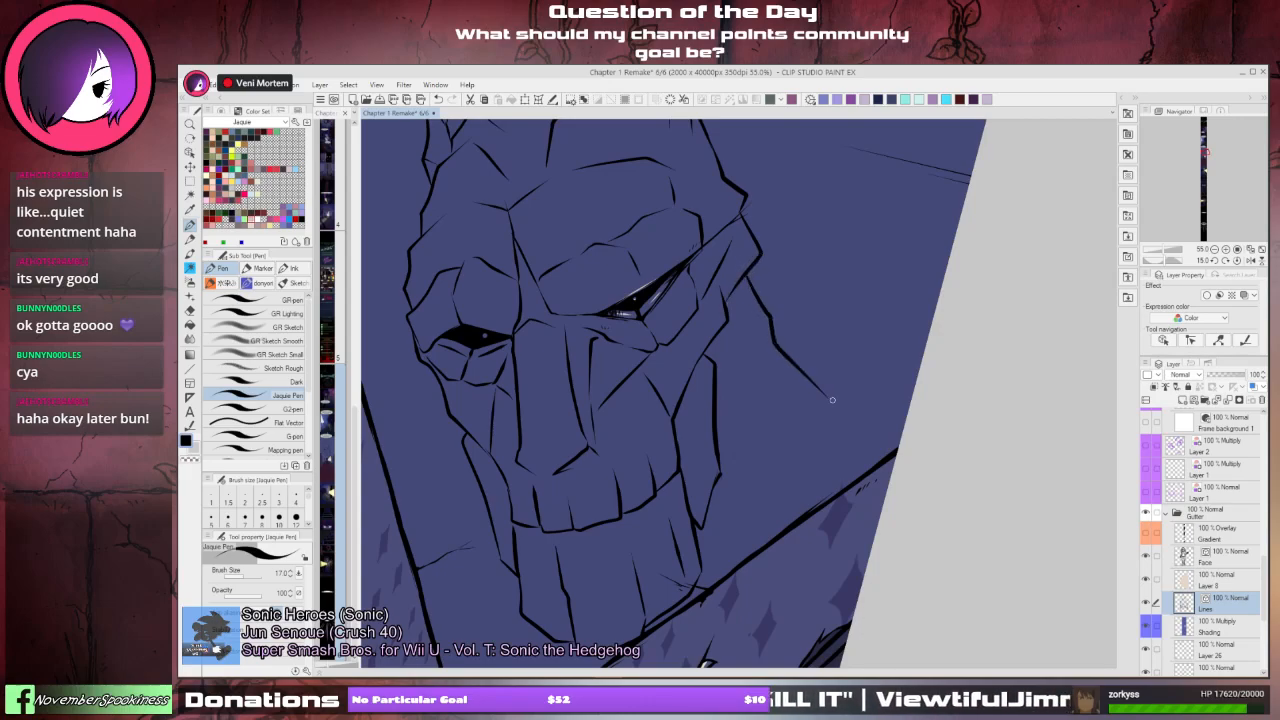
pyautogui.moveTo(771, 321); pyautogui.dragTo(760, 336)
pyautogui.moveTo(738, 381); pyautogui.dragTo(771, 346)
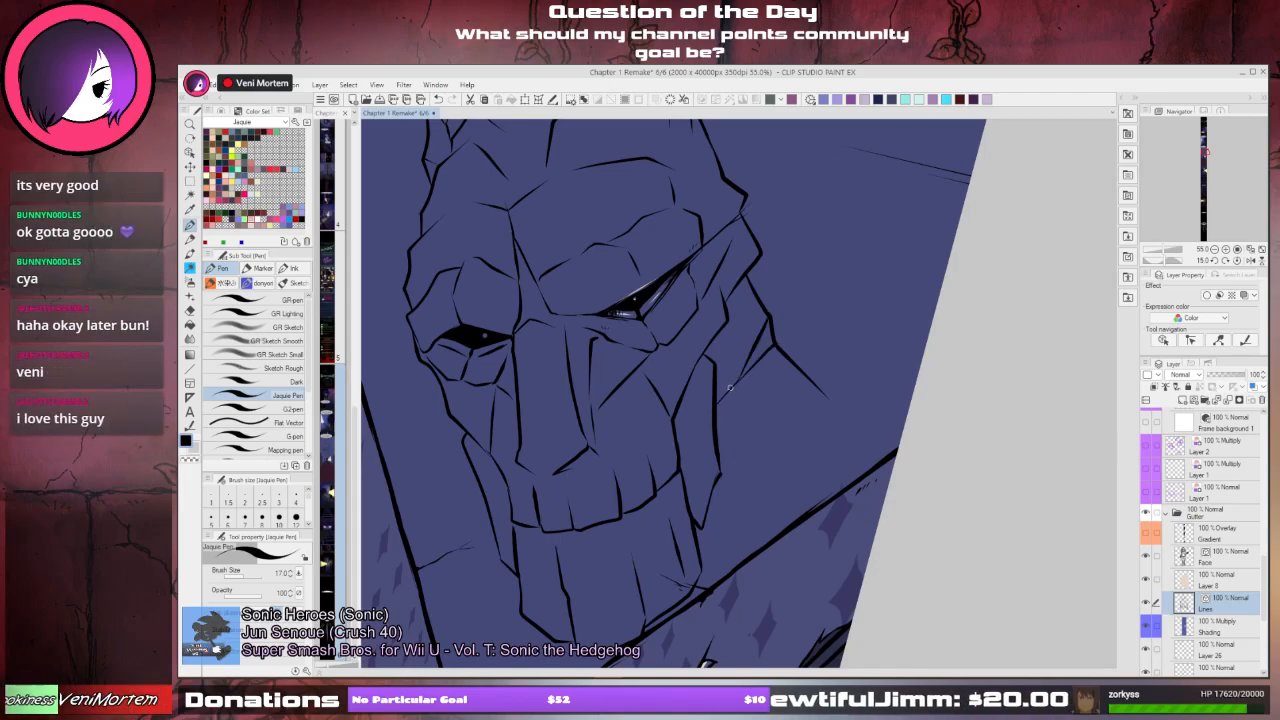
pyautogui.moveTo(738, 381)
pyautogui.mouseDown()
pyautogui.moveTo(717, 407)
pyautogui.moveTo(737, 391)
pyautogui.moveTo(738, 402)
pyautogui.mouseUp()
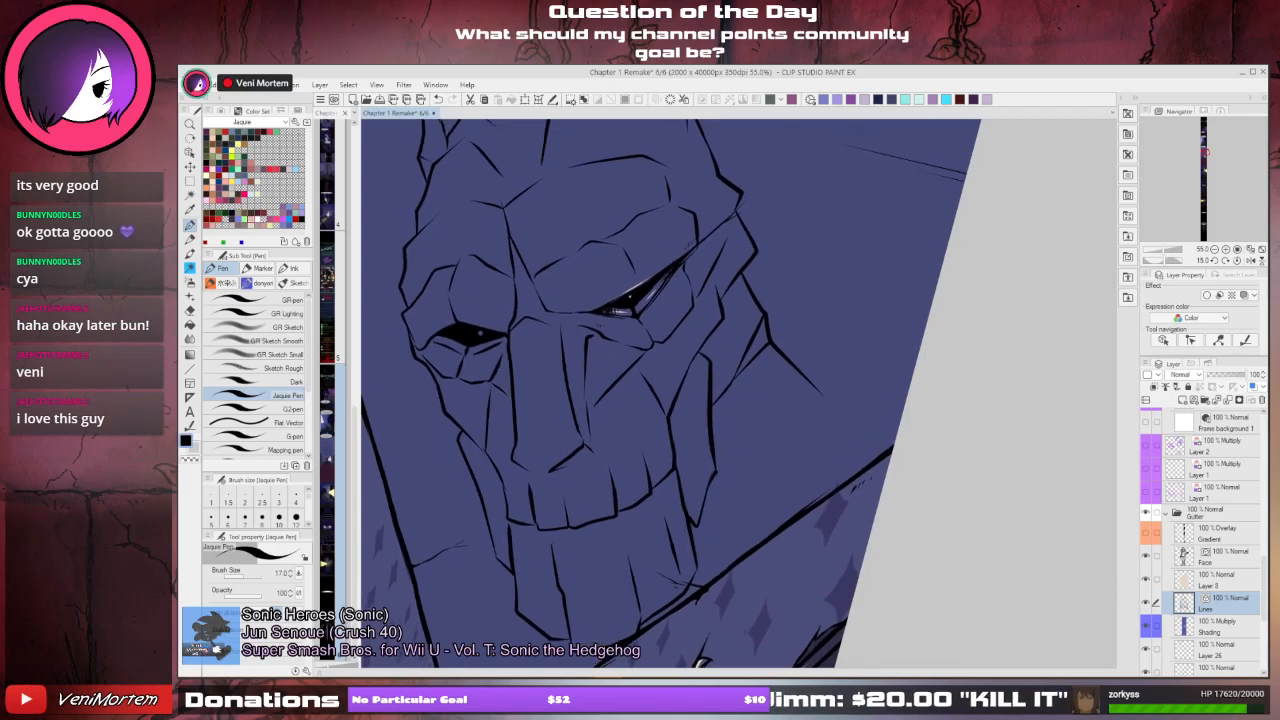
# - Hide the Shading layer and ink a heavy black shadow wedge between the right jaw plate and the neck
pyautogui.click(1148, 625)
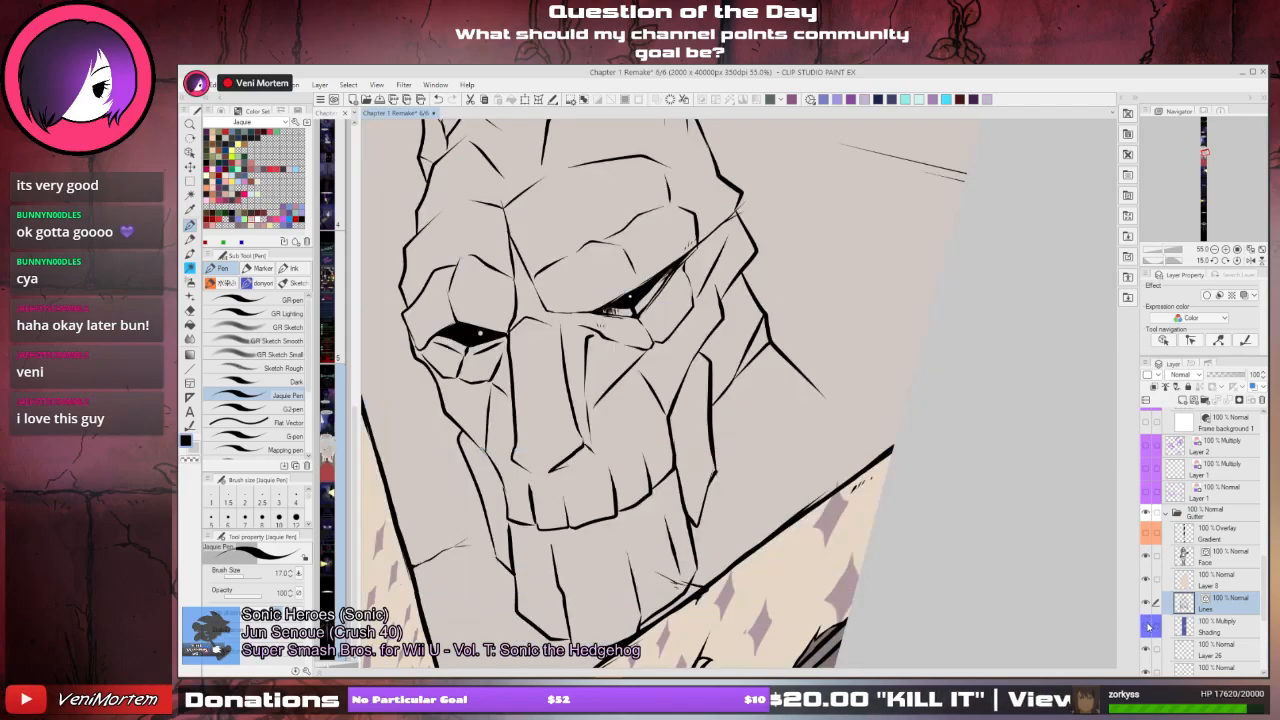
pyautogui.moveTo(768, 413); pyautogui.dragTo(743, 371)
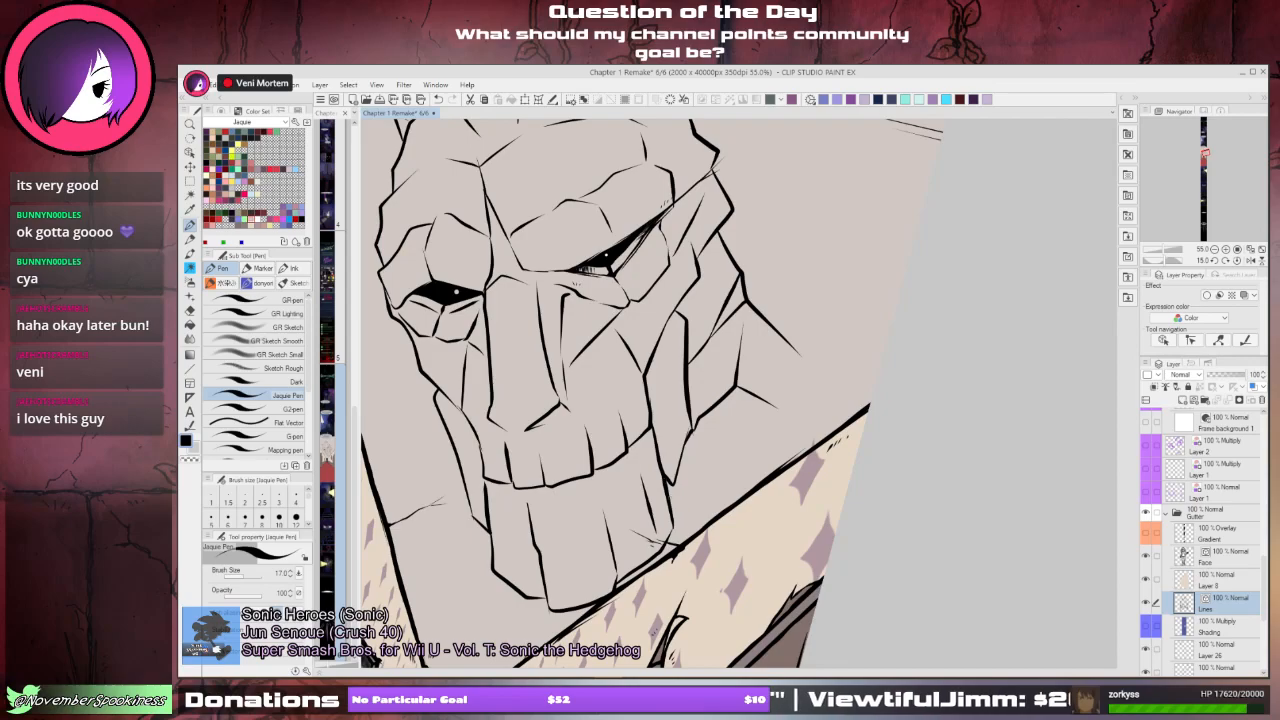
pyautogui.moveTo(672, 522)
pyautogui.mouseDown()
pyautogui.moveTo(667, 485)
pyautogui.moveTo(729, 393)
pyautogui.mouseUp()
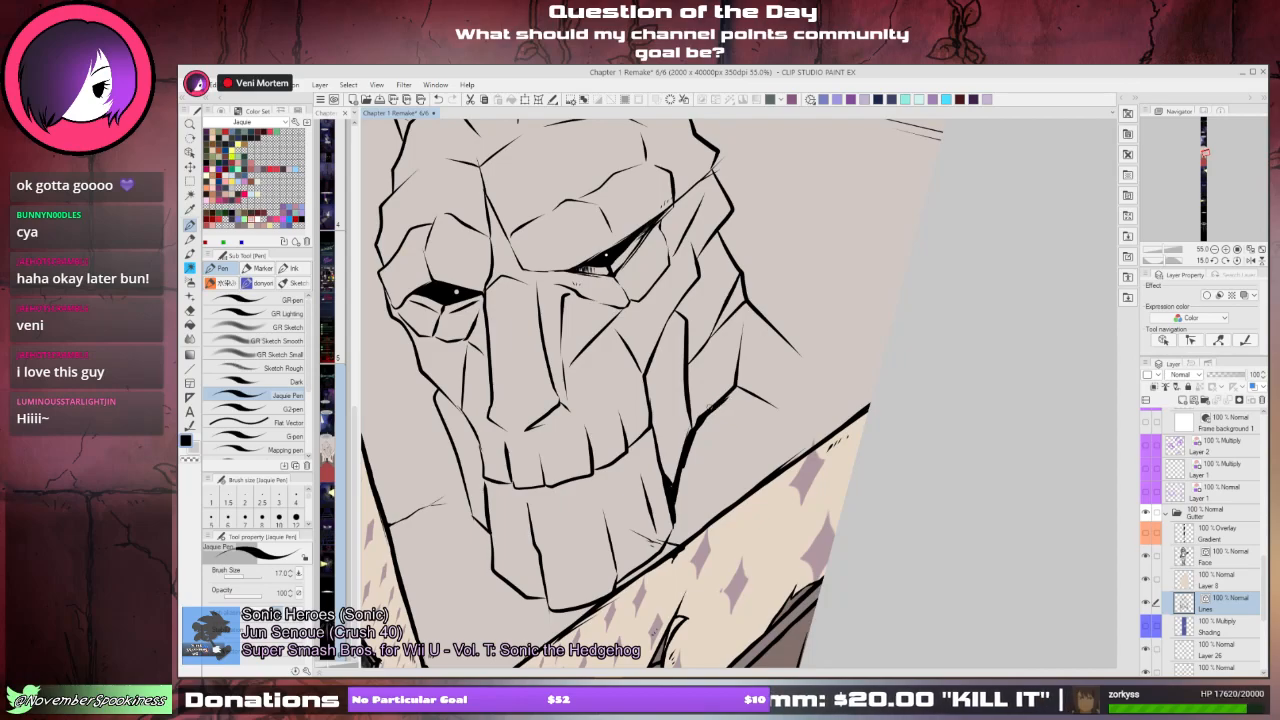
pyautogui.scroll(-1, 716, 405)
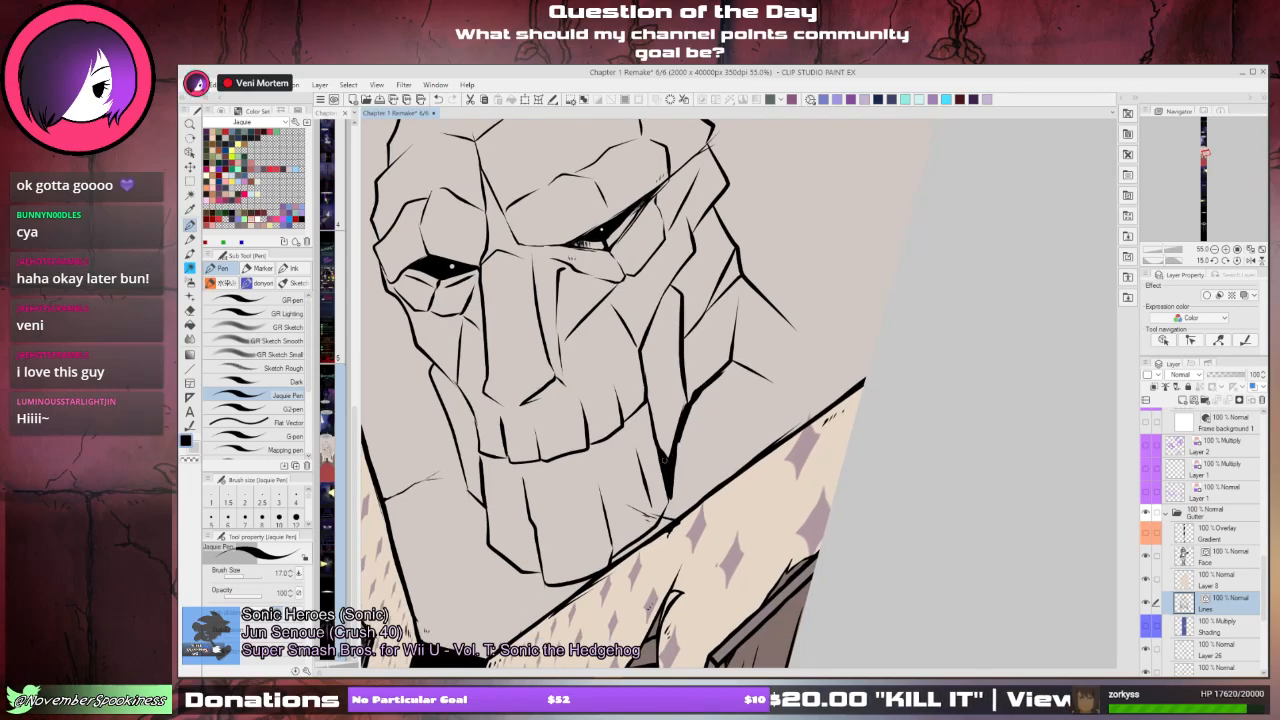
pyautogui.moveTo(674, 486)
pyautogui.mouseDown()
pyautogui.moveTo(685, 428)
pyautogui.moveTo(734, 362)
pyautogui.moveTo(694, 402)
pyautogui.moveTo(723, 432)
pyautogui.mouseUp()
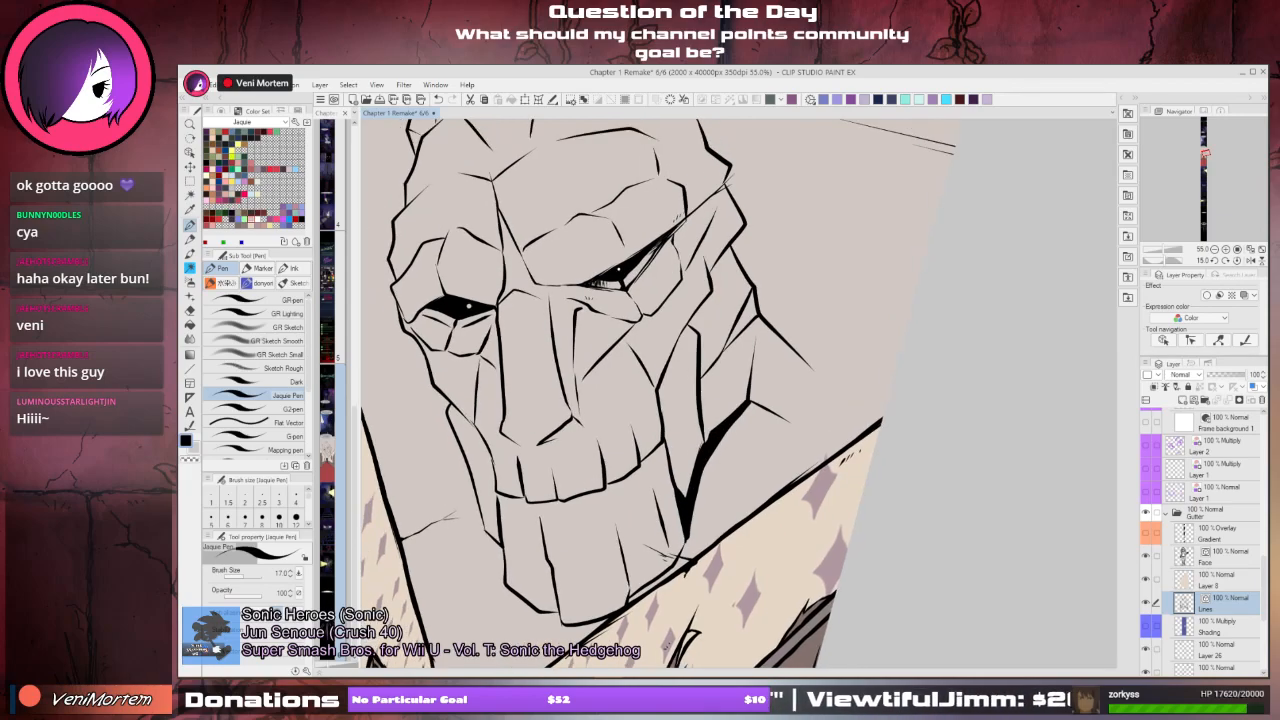
# - Thicken the inner edge of the rock plate on the left side of the jaw with a heavier tapered line
pyautogui.moveTo(452, 405); pyautogui.dragTo(492, 474)
pyautogui.hotkey('ctrl', 'z')
pyautogui.moveTo(450, 404); pyautogui.dragTo(492, 474)
pyautogui.hotkey('ctrl', 'z')
pyautogui.moveTo(448, 402); pyautogui.dragTo(492, 468)
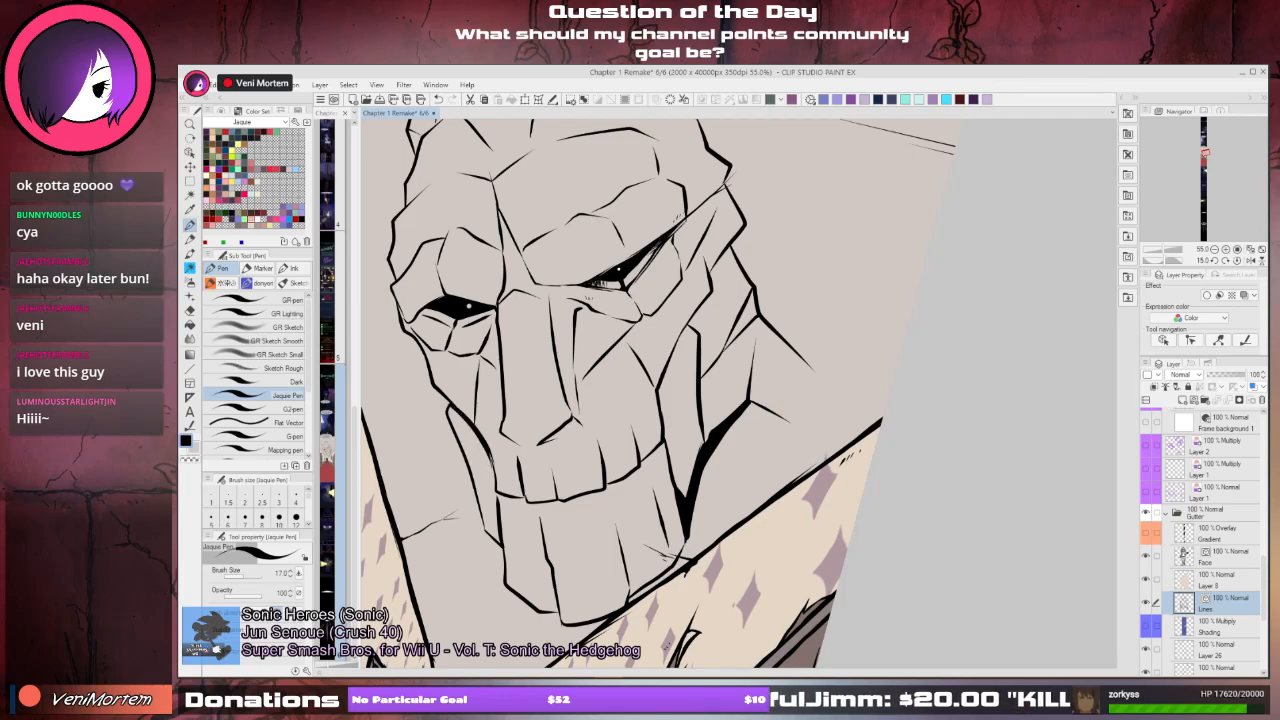
# - Refine the head's line art with short facet lines around the right cheek and along the skull
pyautogui.moveTo(664, 376)
pyautogui.mouseDown()
pyautogui.moveTo(655, 455)
pyautogui.moveTo(666, 460)
pyautogui.mouseUp()
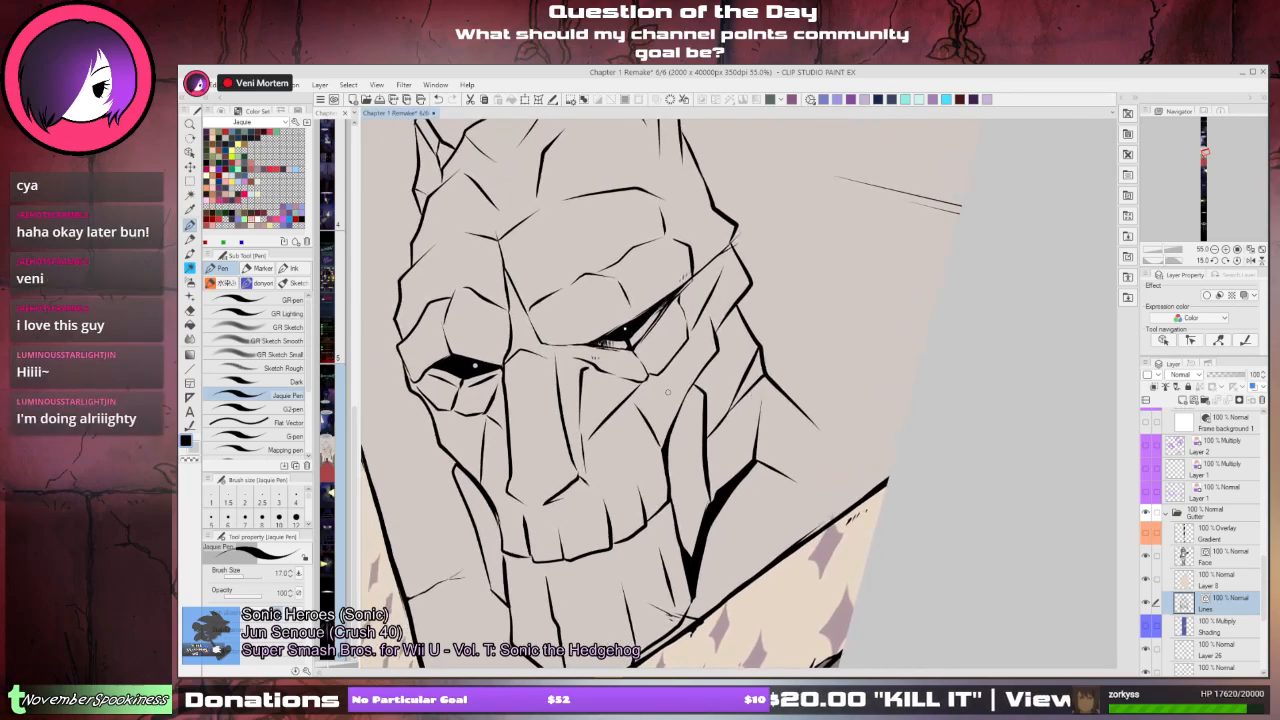
pyautogui.moveTo(460, 408); pyautogui.dragTo(440, 445)
pyautogui.hotkey('ctrl', 'z')
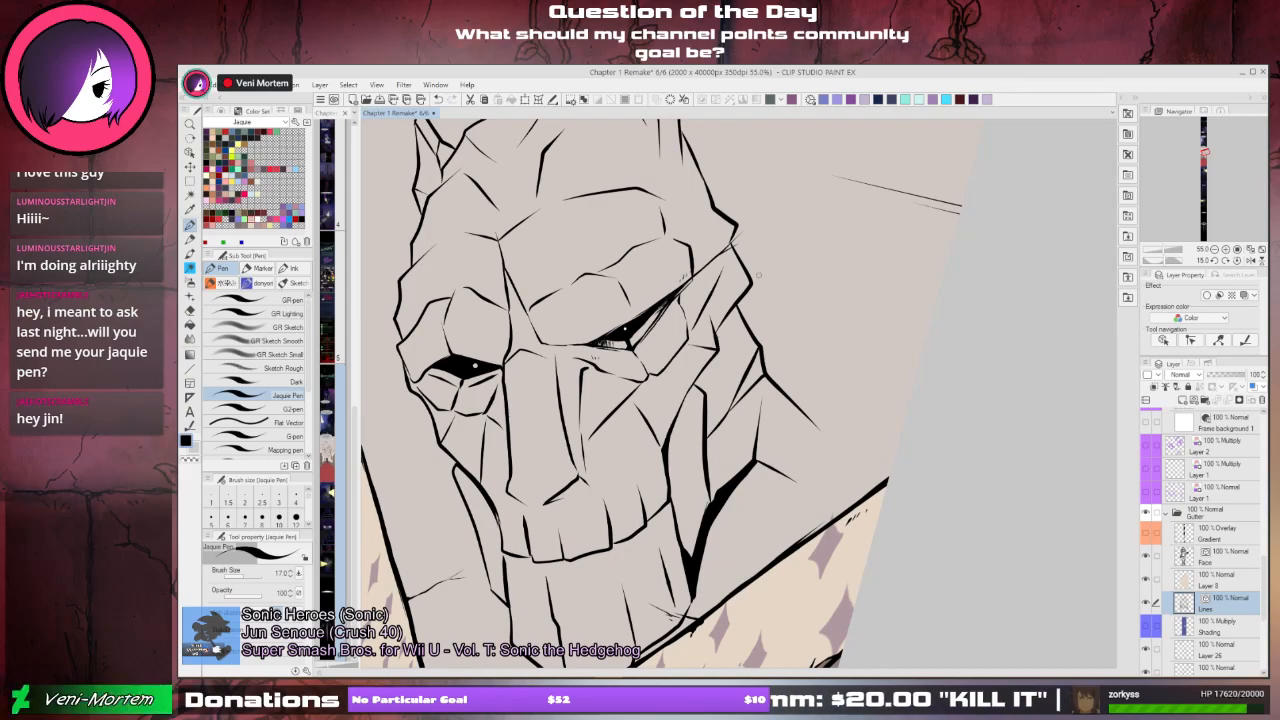
pyautogui.moveTo(759, 275); pyautogui.dragTo(792, 383)
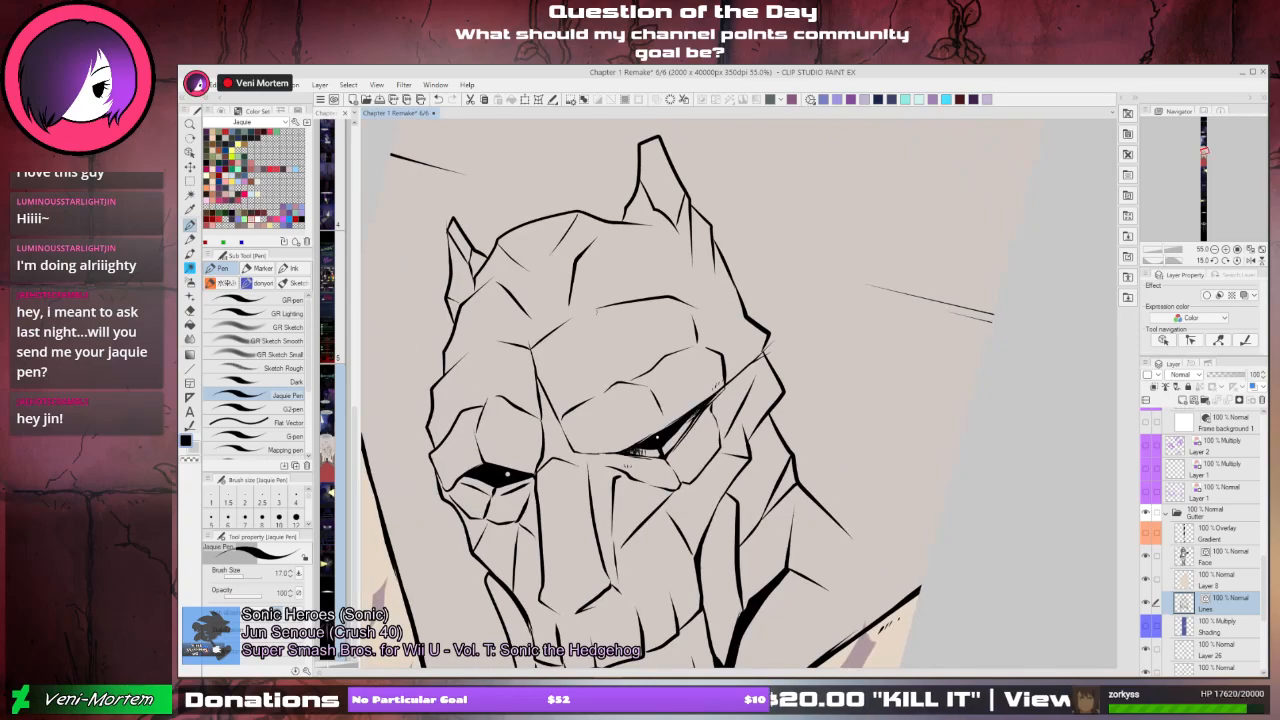
pyautogui.moveTo(766, 303); pyautogui.dragTo(691, 217)
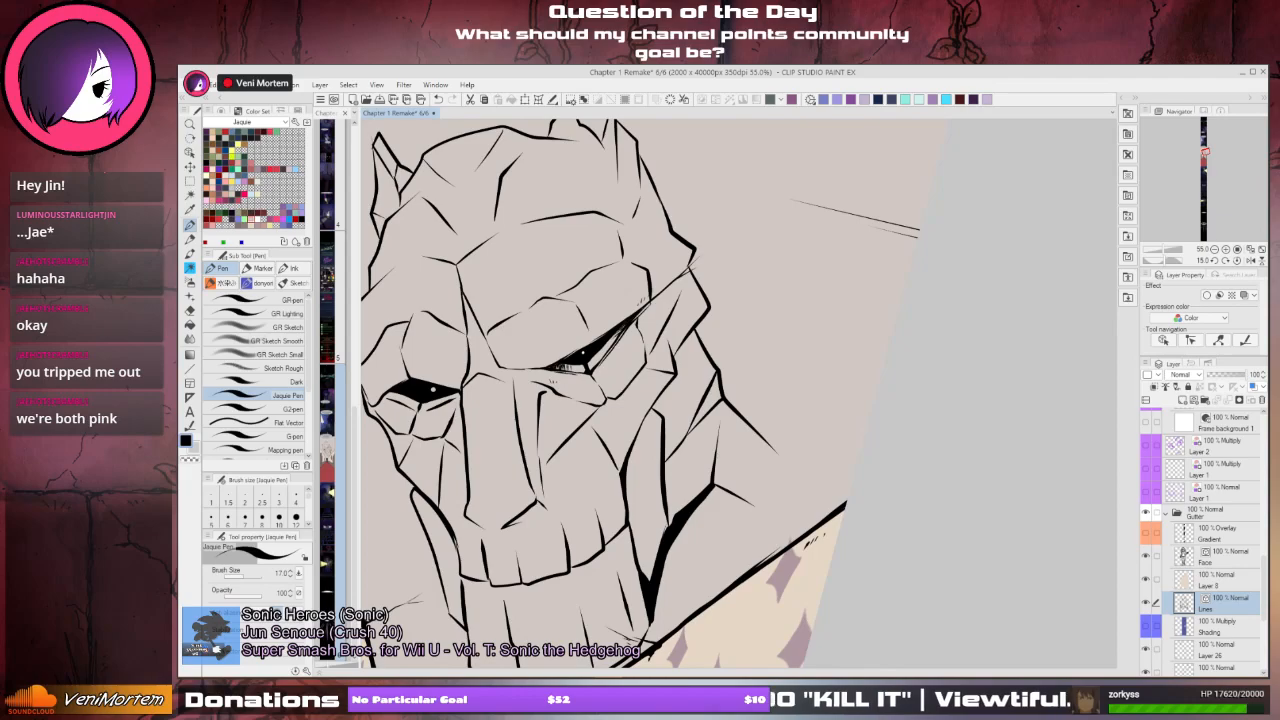
pyautogui.moveTo(760, 410); pyautogui.dragTo(763, 339)
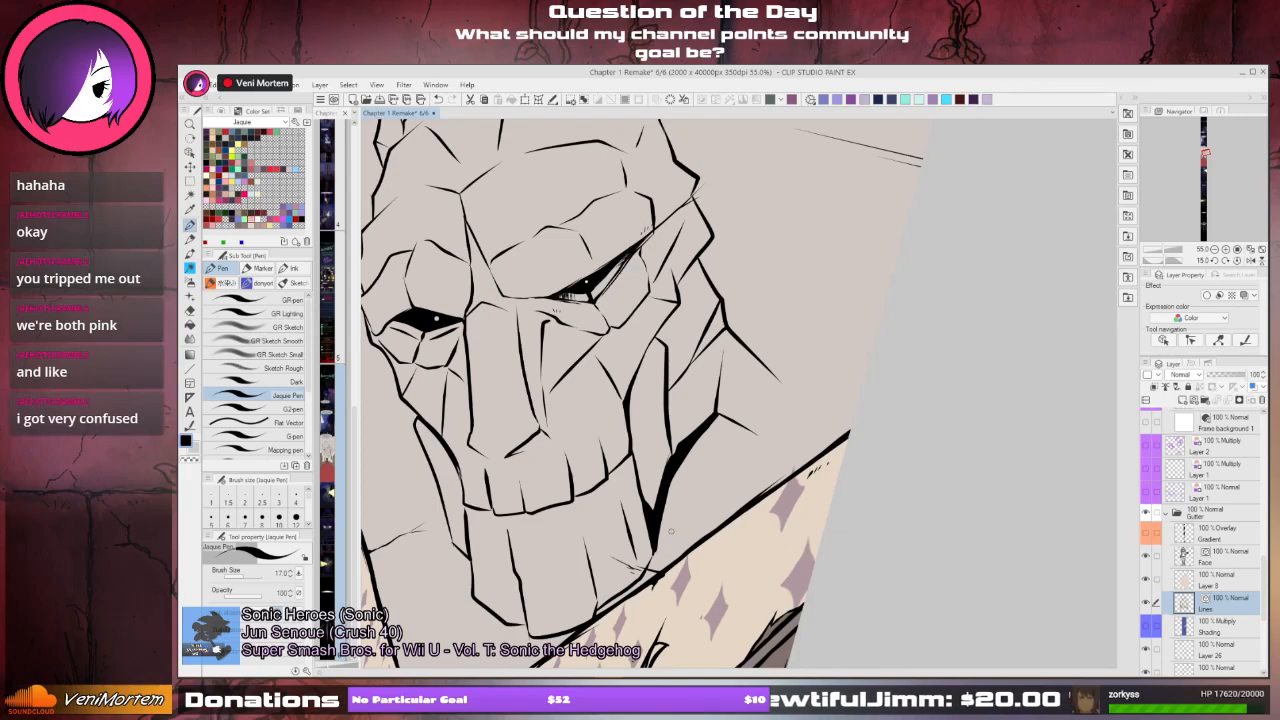
# - Thicken the black ink where the right jaw meets the wall edge, adding short tapered strokes up the neck
pyautogui.moveTo(653, 548); pyautogui.dragTo(690, 516)
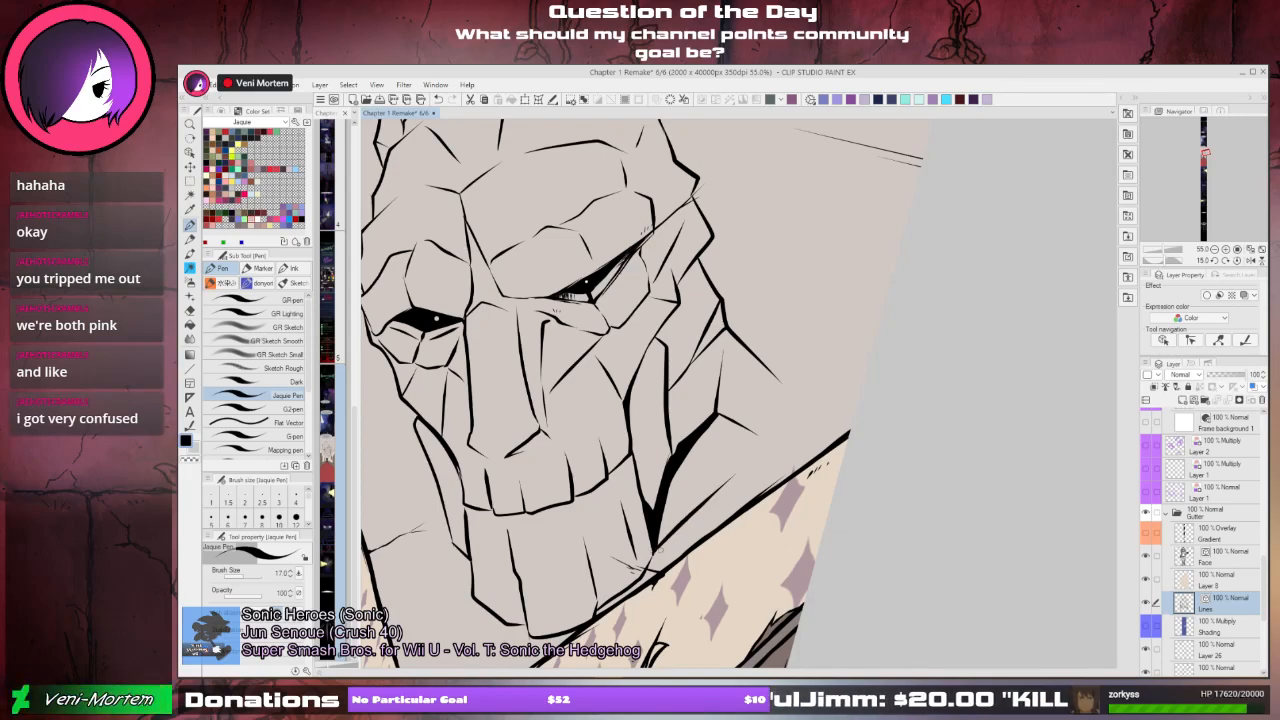
pyautogui.moveTo(598, 612); pyautogui.dragTo(636, 584)
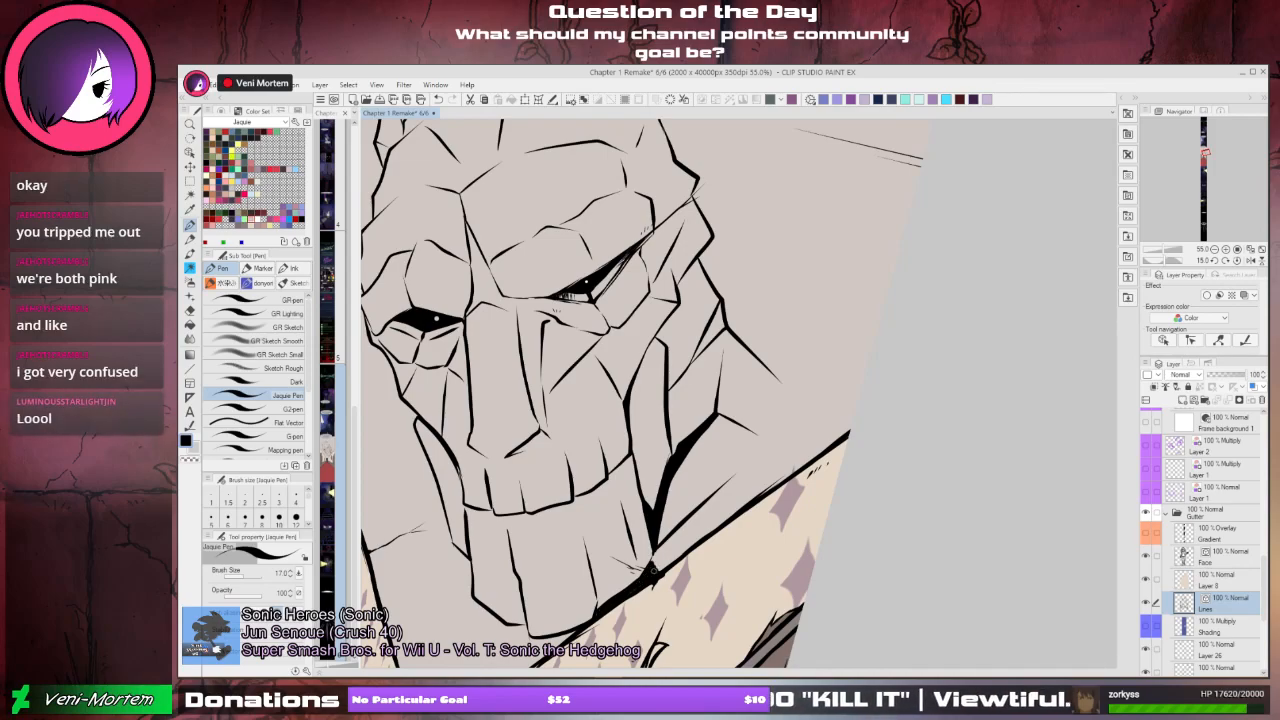
pyautogui.moveTo(654, 556); pyautogui.dragTo(726, 487)
pyautogui.moveTo(652, 562); pyautogui.dragTo(670, 536)
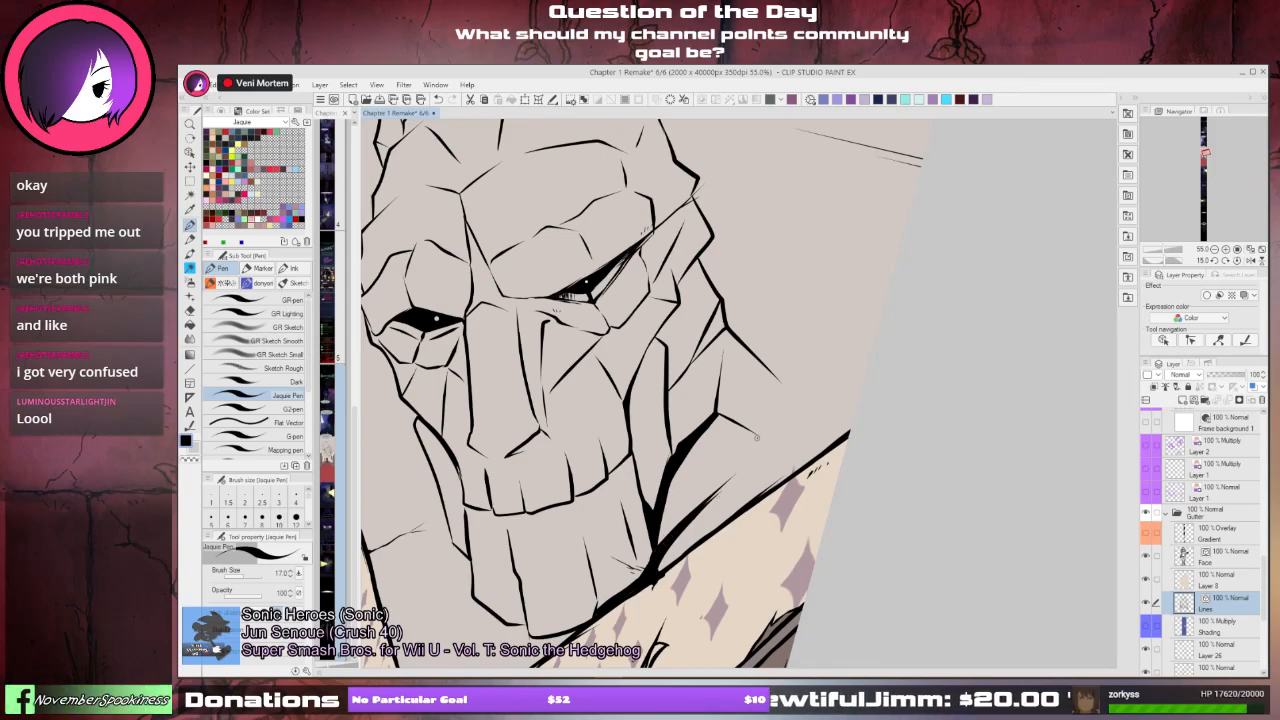
# - Close the right neck facet and ink the rocky shoulder's outline to the panel edge, with an inner crease
pyautogui.moveTo(756, 437)
pyautogui.mouseDown()
pyautogui.moveTo(740, 470)
pyautogui.moveTo(788, 374)
pyautogui.mouseUp()
pyautogui.click(784, 378)
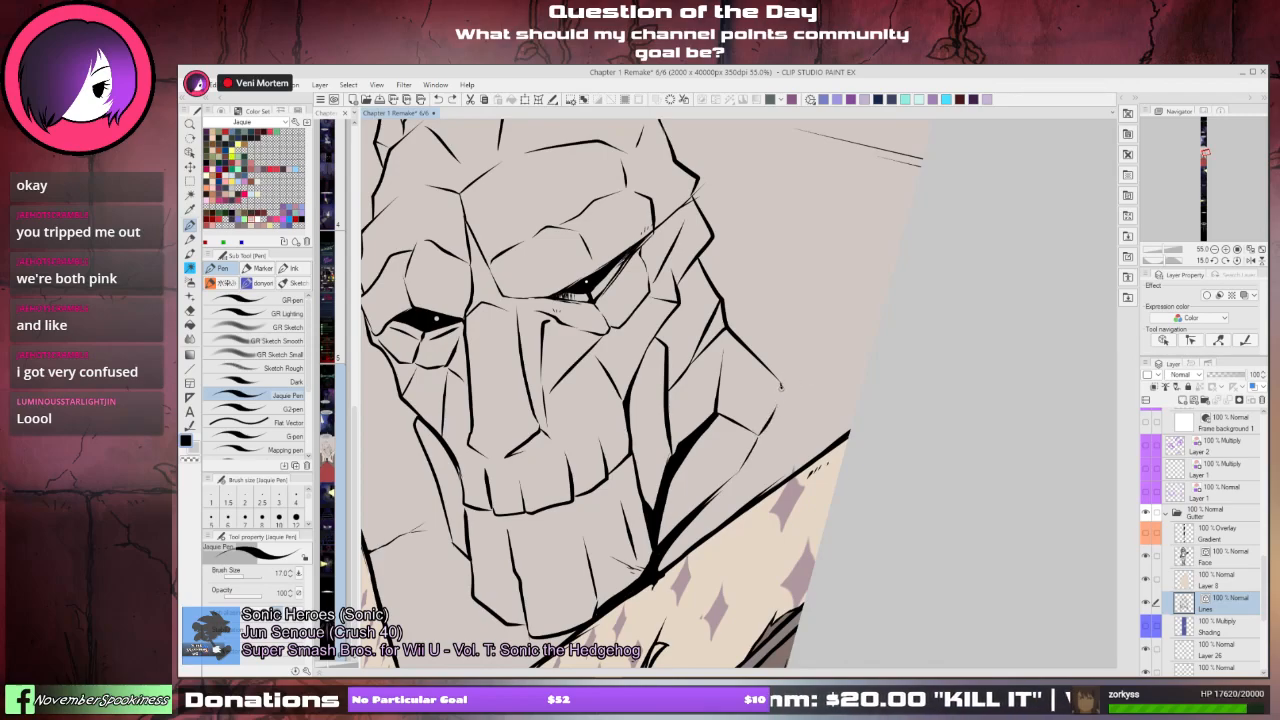
pyautogui.moveTo(781, 386)
pyautogui.mouseDown()
pyautogui.moveTo(831, 372)
pyautogui.moveTo(863, 382)
pyautogui.moveTo(800, 438)
pyautogui.mouseUp()
pyautogui.moveTo(848, 384); pyautogui.dragTo(788, 455)
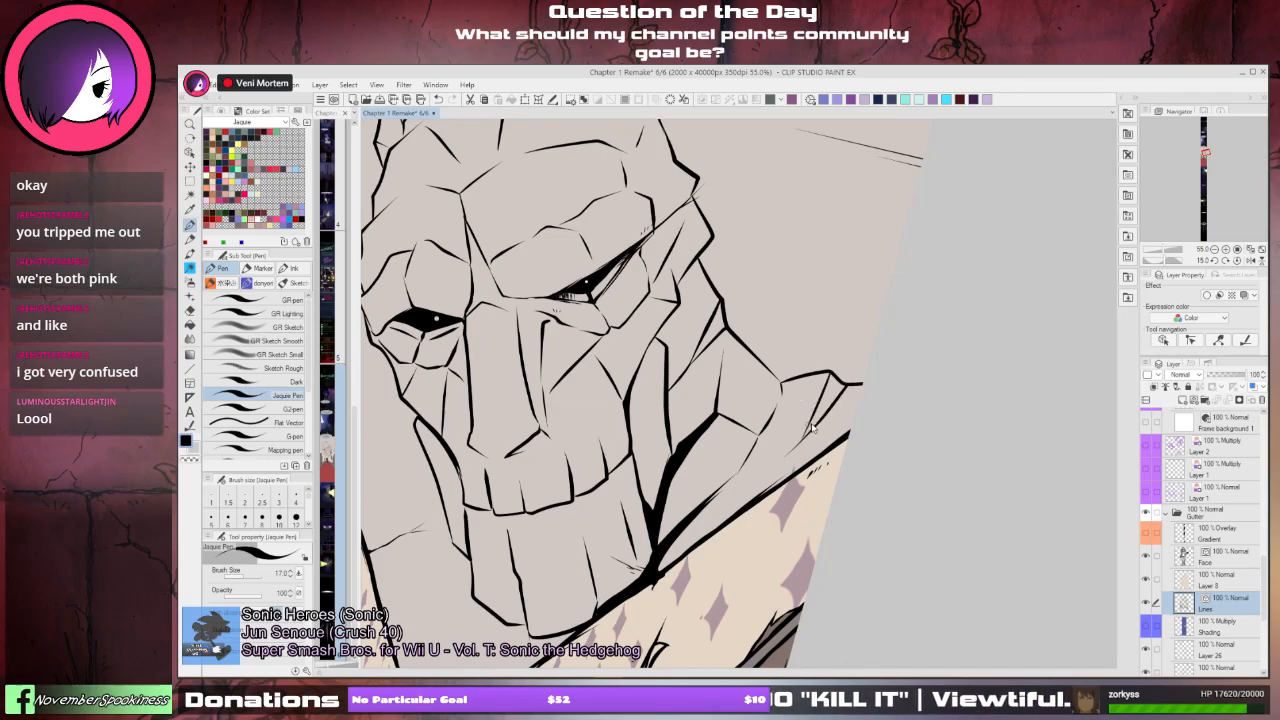
pyautogui.hotkey('ctrl', 'z')
pyautogui.moveTo(843, 385); pyautogui.dragTo(790, 459)
# - Ink facet lines for the rocky shoulder and chest to the left of and below the chin
pyautogui.moveTo(425, 545); pyautogui.dragTo(551, 435)
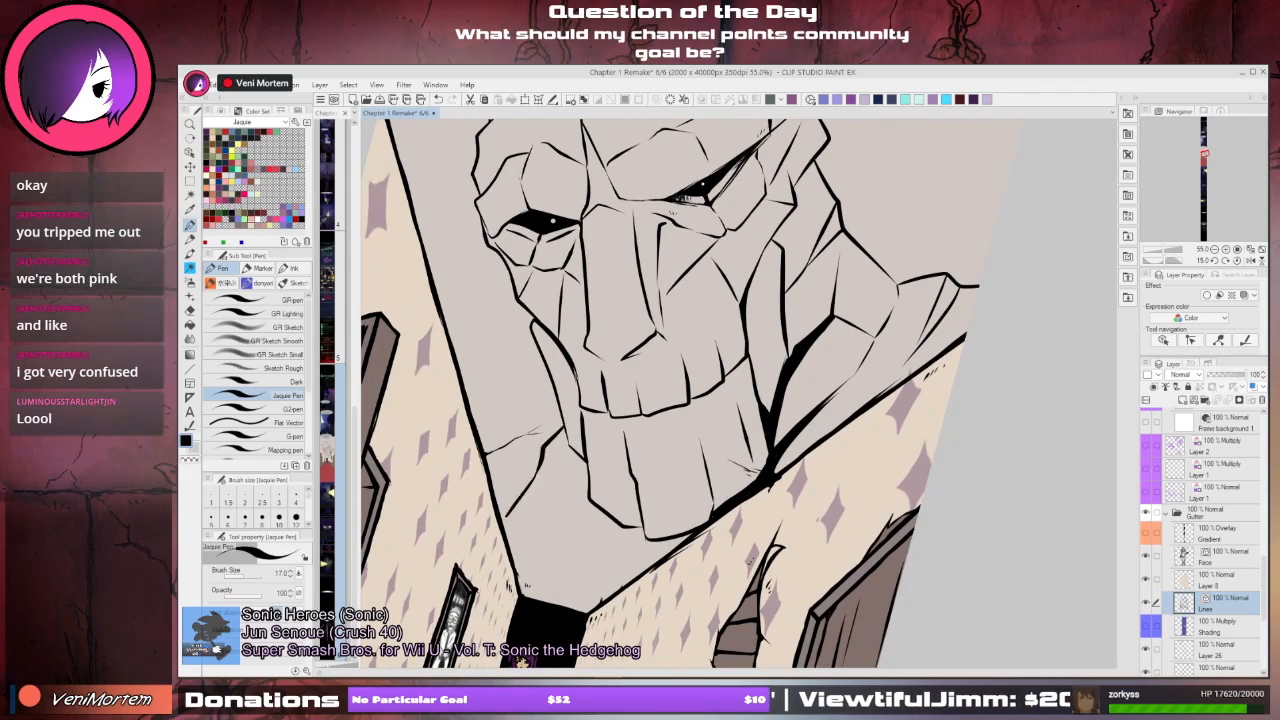
pyautogui.moveTo(516, 504); pyautogui.dragTo(601, 527)
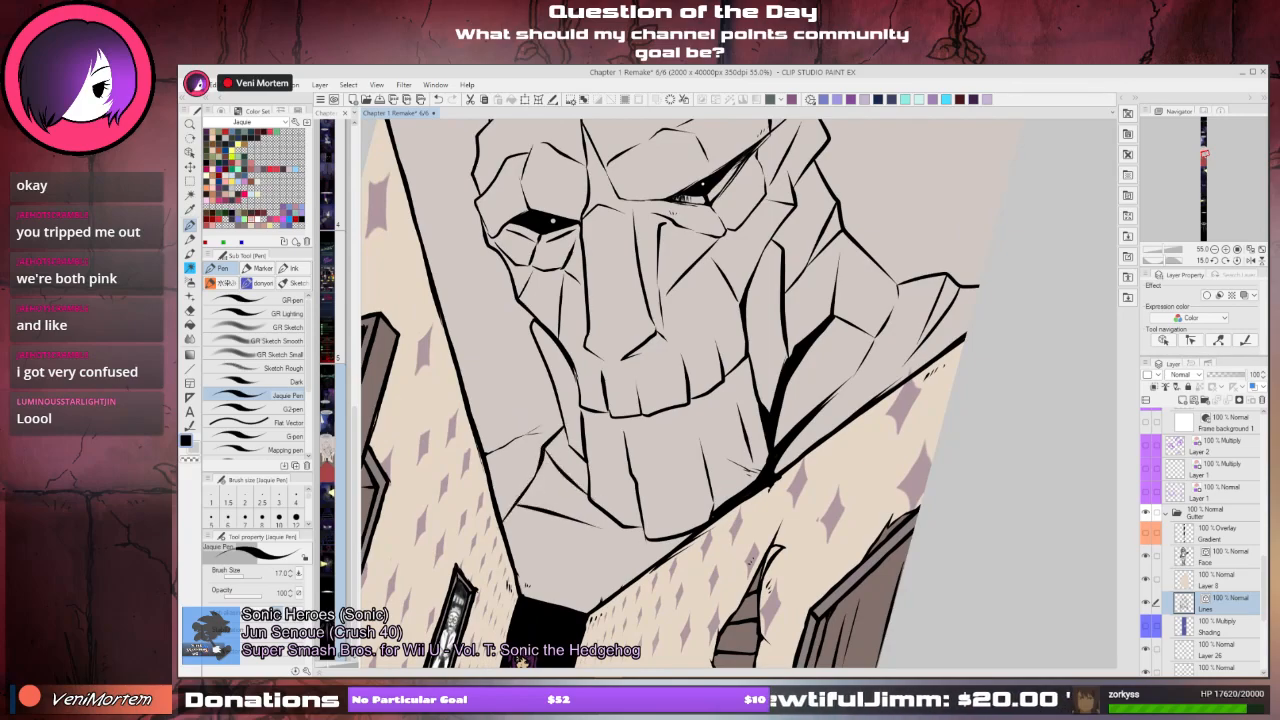
pyautogui.moveTo(508, 539); pyautogui.dragTo(606, 575)
pyautogui.hotkey('ctrl', 'z')
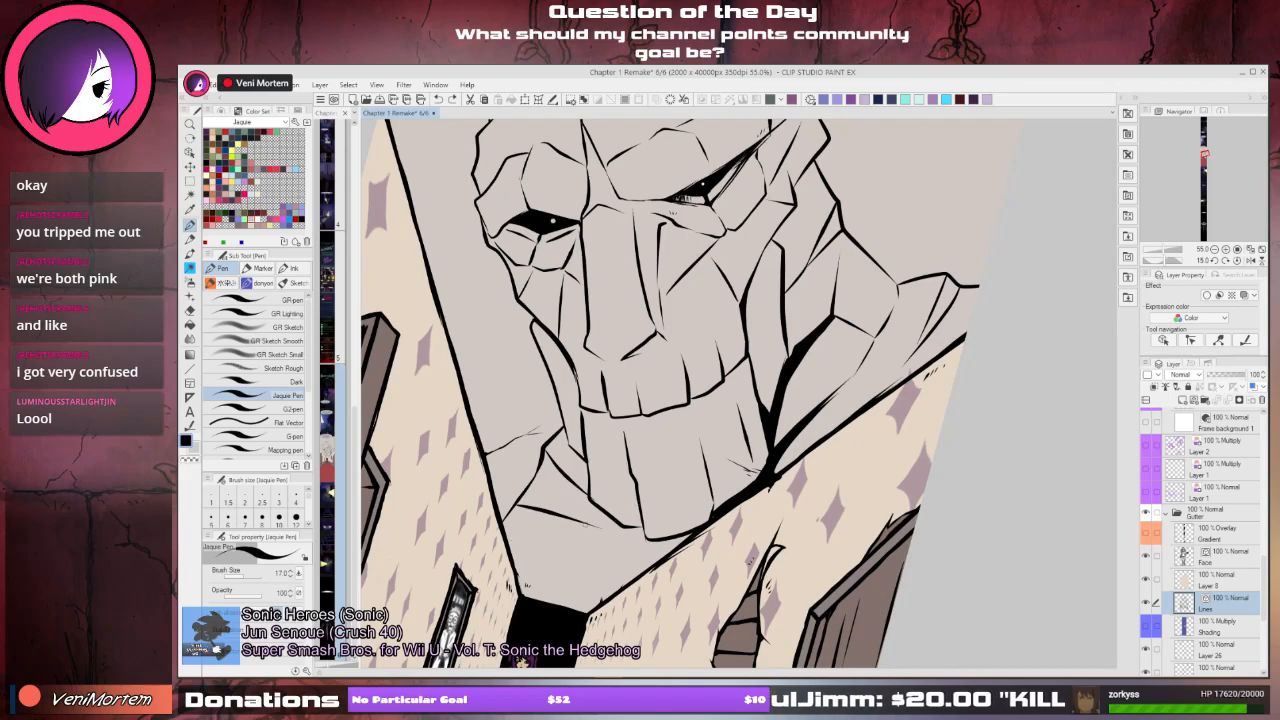
pyautogui.moveTo(596, 523); pyautogui.dragTo(512, 543)
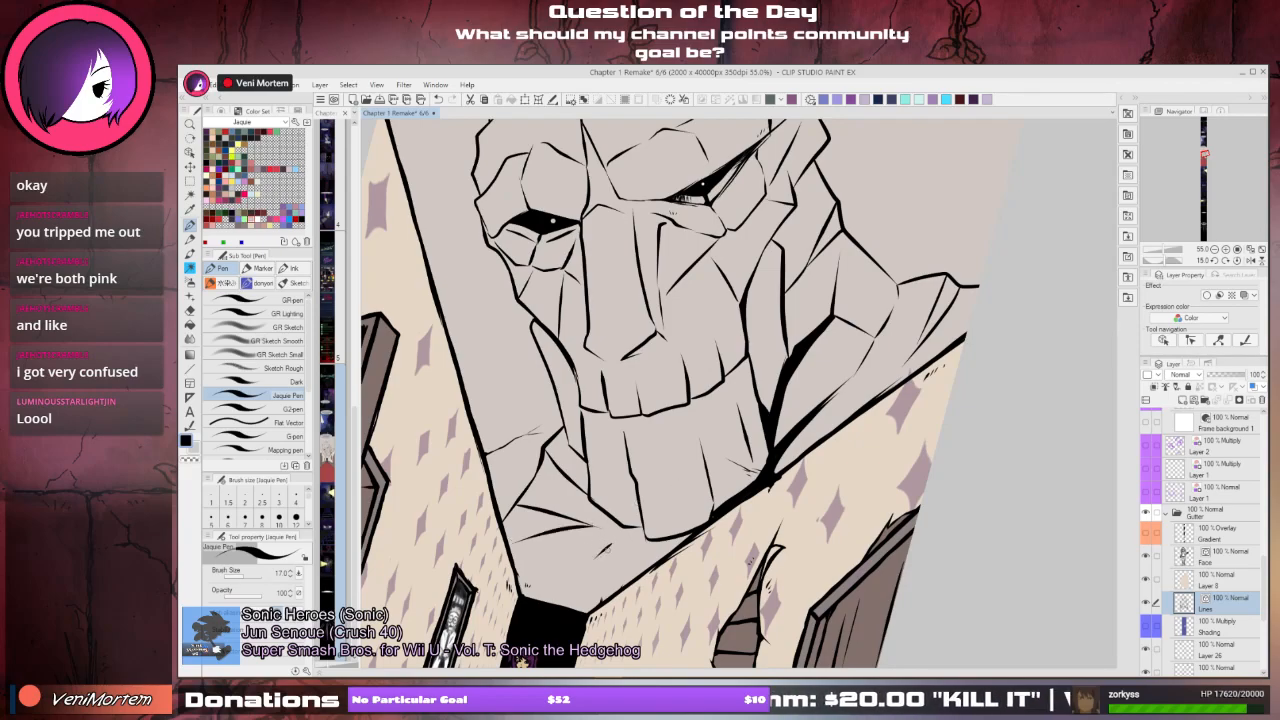
pyautogui.moveTo(597, 563); pyautogui.dragTo(566, 602)
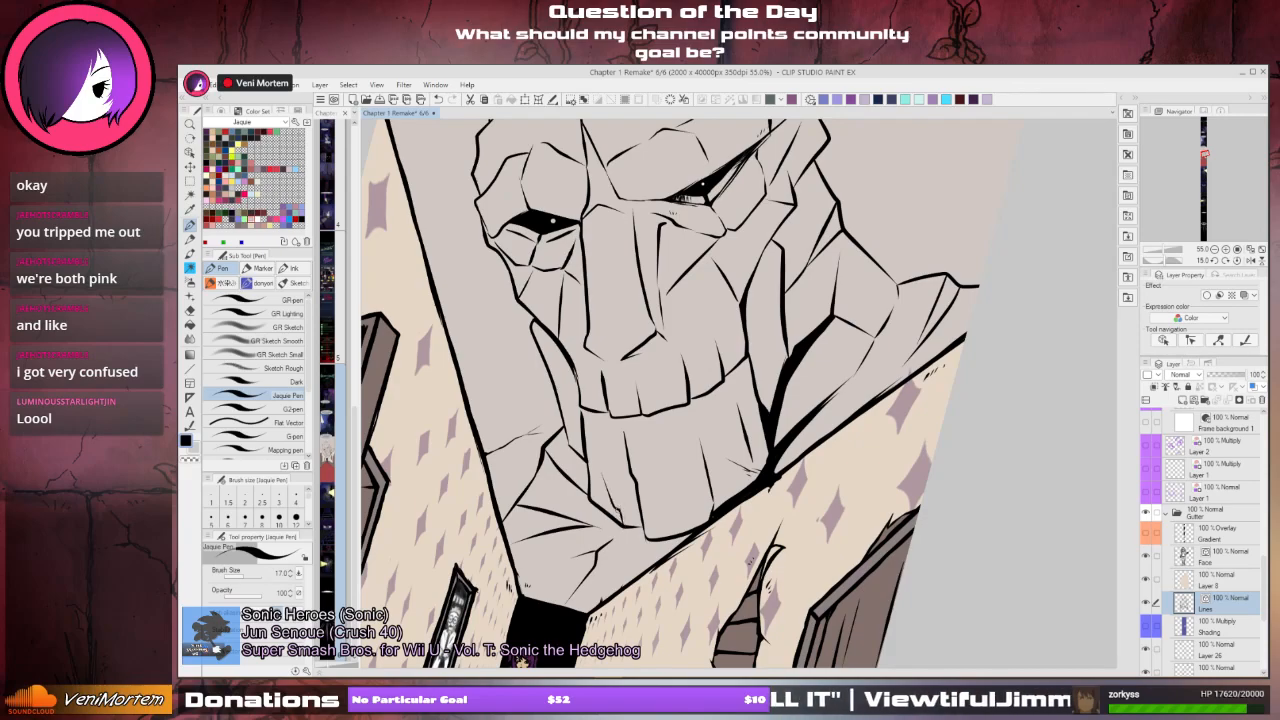
# - Add short facet lines at the bridge of the nose and on the cheek beneath the right eye
pyautogui.scroll(2, 670, 393)
pyautogui.scroll(3, 670, 393)
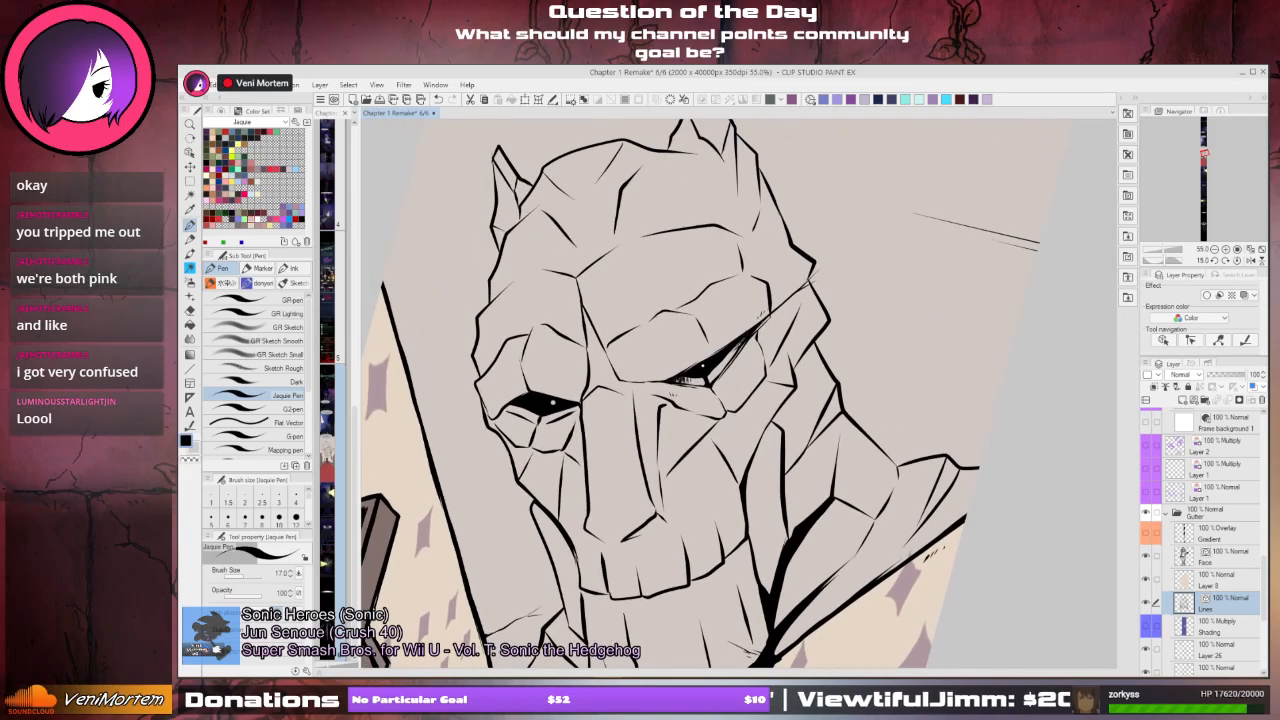
pyautogui.moveTo(601, 396)
pyautogui.mouseDown()
pyautogui.moveTo(606, 436)
pyautogui.moveTo(612, 410)
pyautogui.mouseUp()
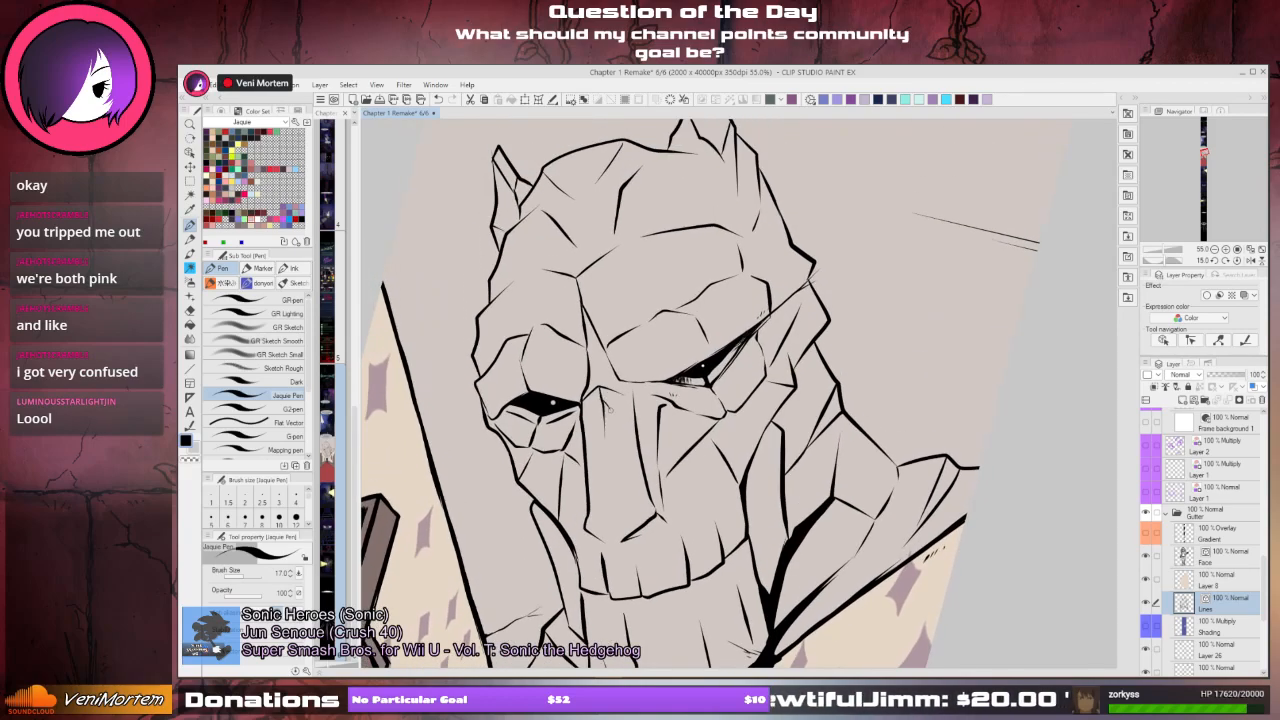
pyautogui.scroll(2, 670, 393)
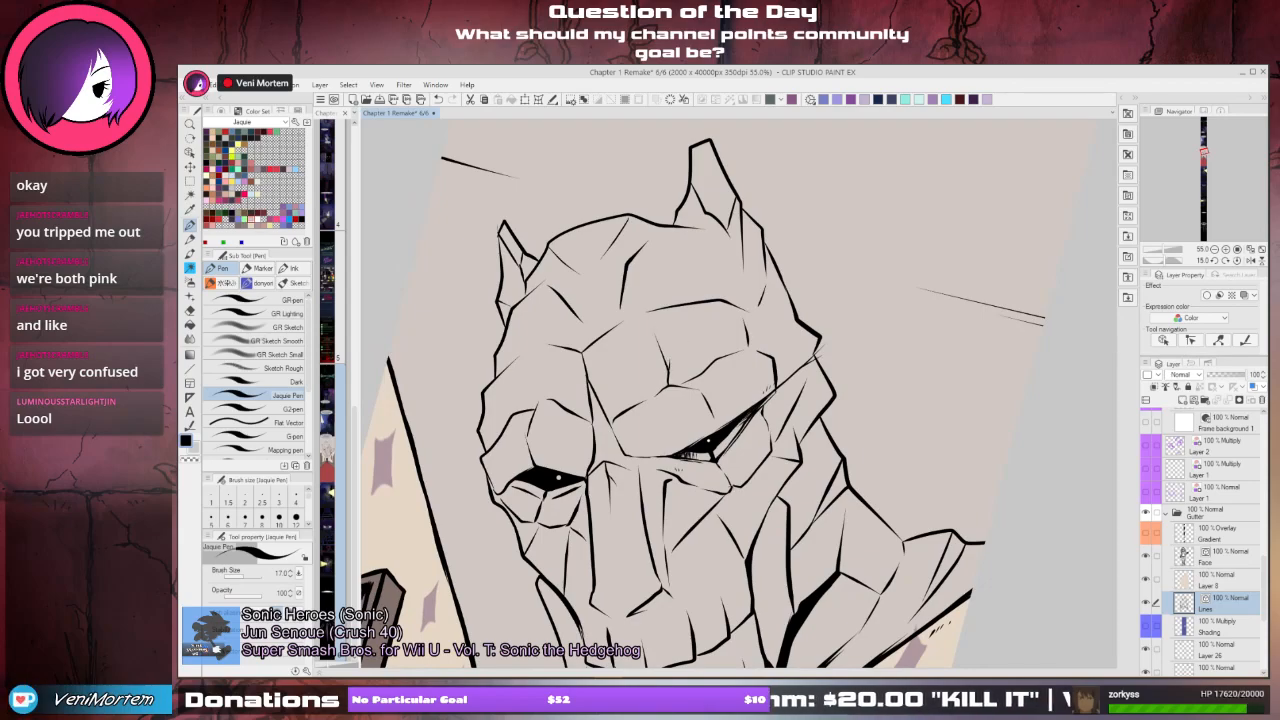
pyautogui.moveTo(732, 484); pyautogui.dragTo(742, 542)
pyautogui.hotkey('ctrl', 'z')
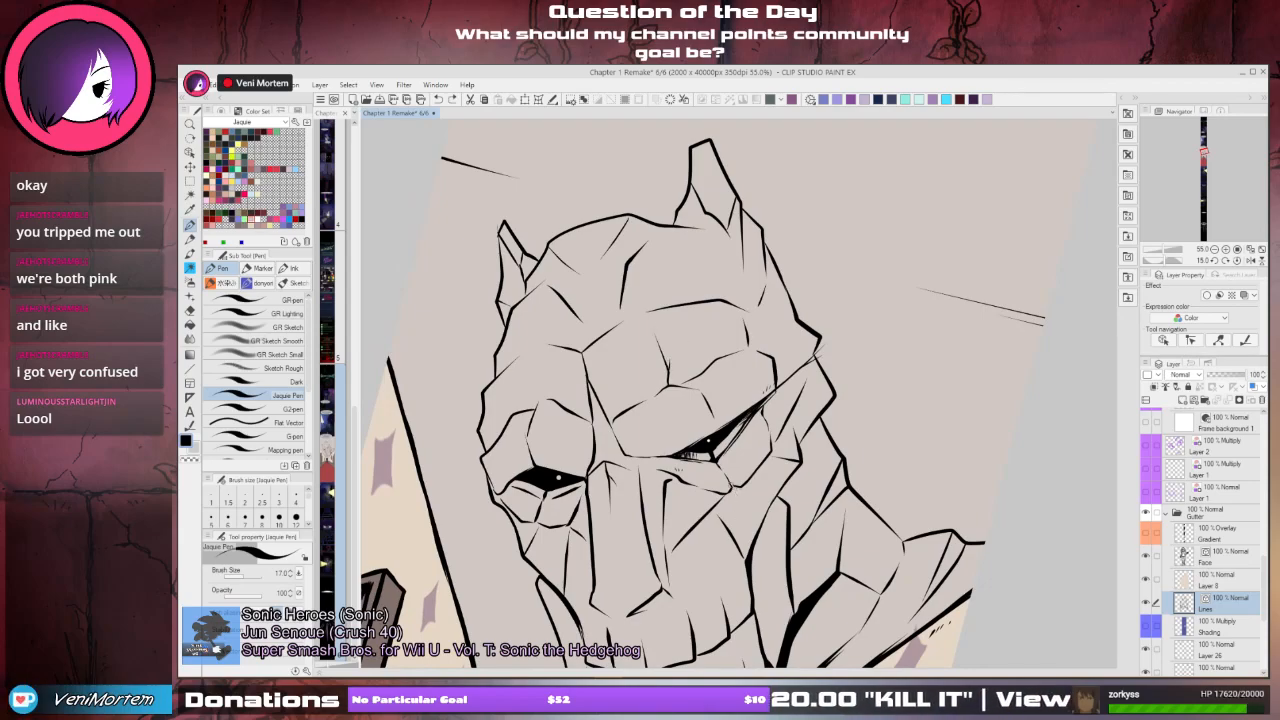
pyautogui.moveTo(733, 484)
pyautogui.mouseDown()
pyautogui.moveTo(741, 528)
pyautogui.moveTo(772, 497)
pyautogui.mouseUp()
pyautogui.scroll(1, 596, 360)
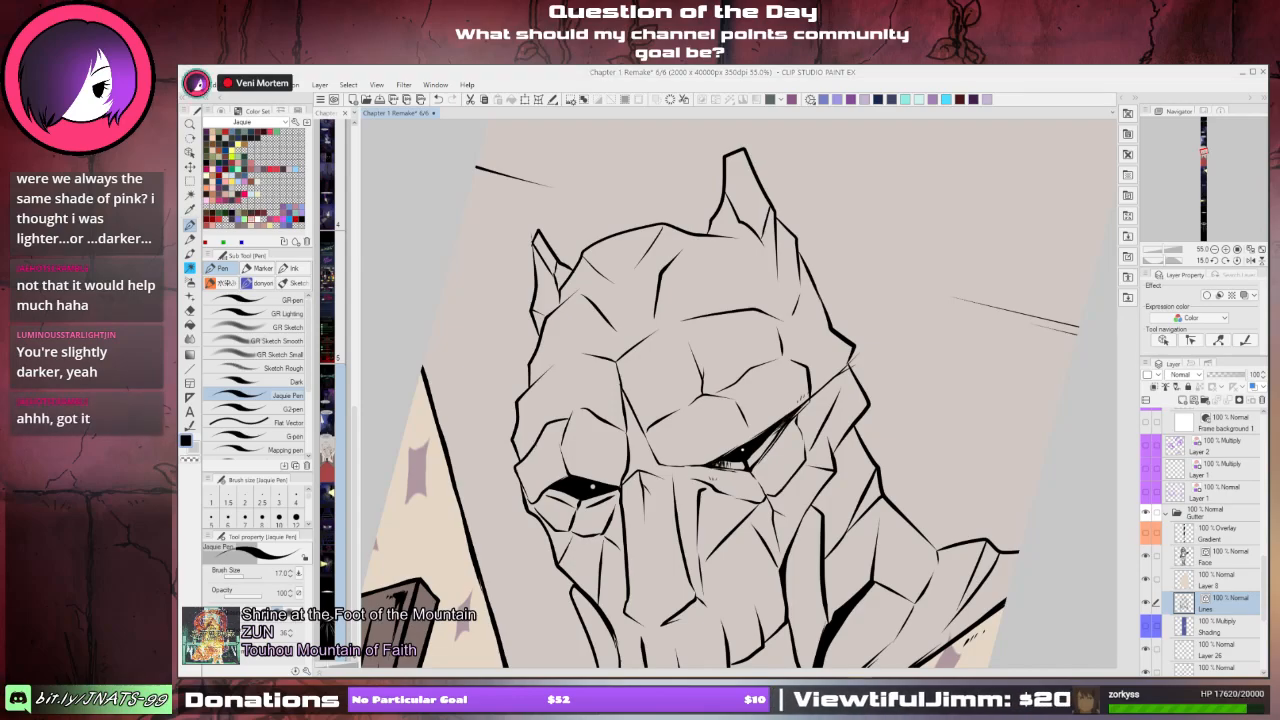
# - Bring the OBS window over the canvas to check the stream chat and preview, and move it away again
pyautogui.moveTo(178, 66); pyautogui.dragTo(746, 146)
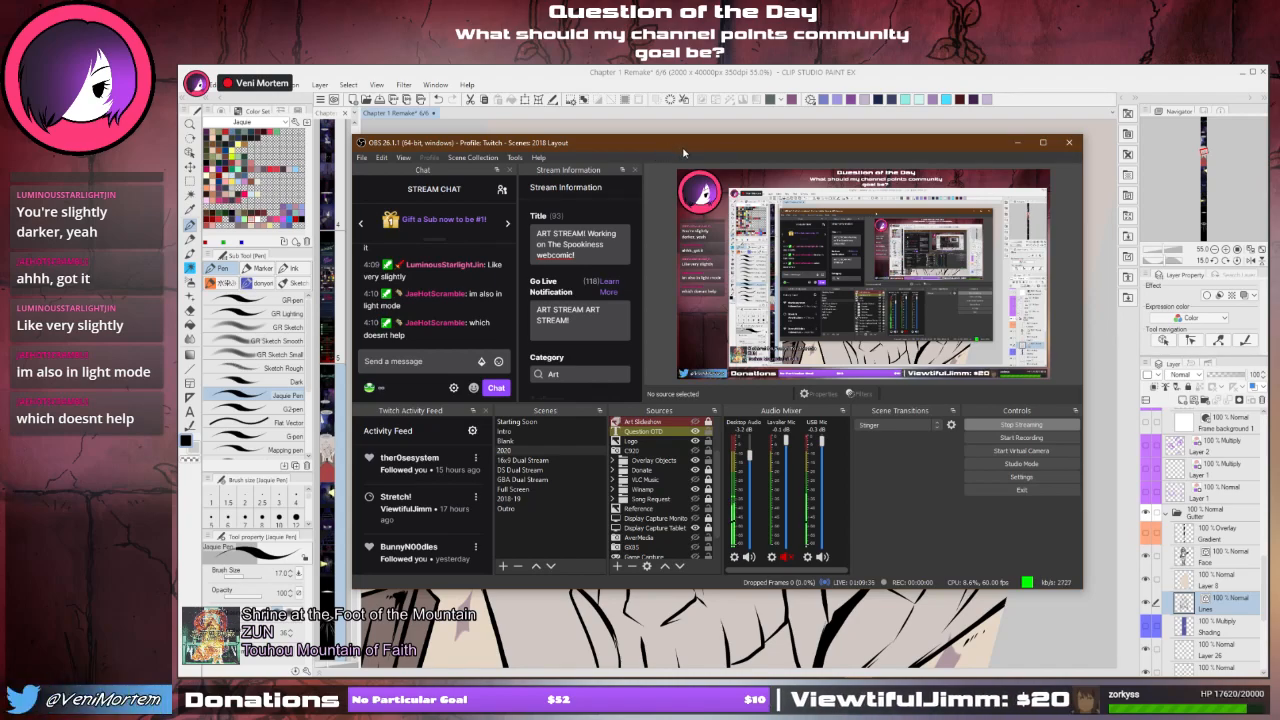
pyautogui.moveTo(764, 150); pyautogui.dragTo(178, 66)
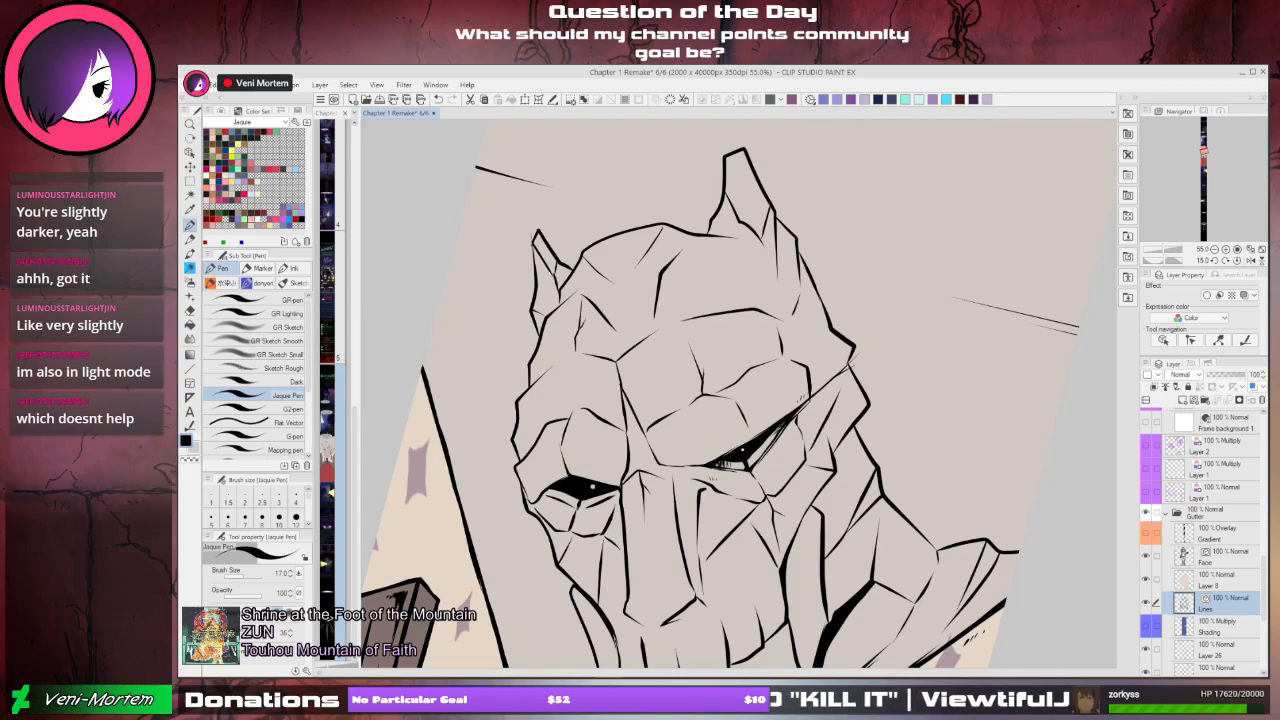
# - Sign the drawing with handwritten initials in the empty area above the monster's right shoulder
pyautogui.moveTo(792, 446); pyautogui.dragTo(730, 254)
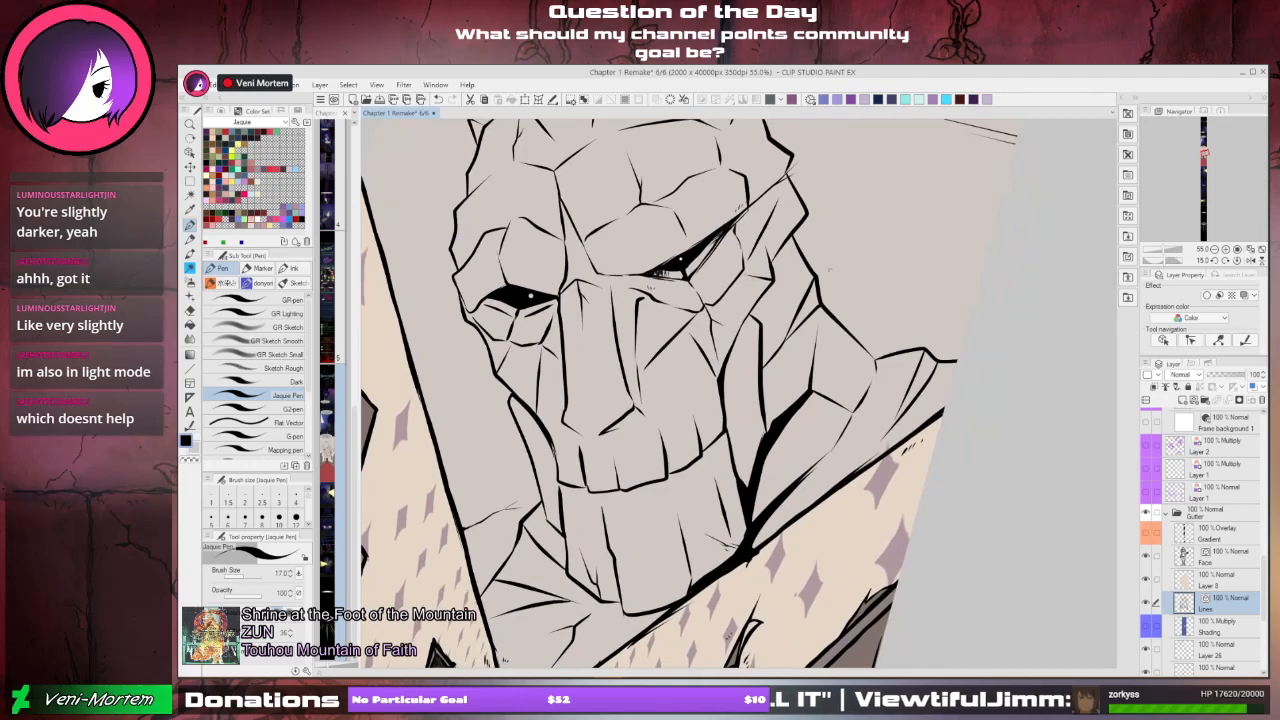
pyautogui.moveTo(837, 275); pyautogui.dragTo(822, 346)
pyautogui.moveTo(879, 303)
pyautogui.mouseDown()
pyautogui.moveTo(810, 301)
pyautogui.moveTo(889, 296)
pyautogui.moveTo(908, 308)
pyautogui.moveTo(870, 318)
pyautogui.mouseUp()
pyautogui.moveTo(805, 345)
pyautogui.mouseDown()
pyautogui.moveTo(811, 359)
pyautogui.moveTo(831, 331)
pyautogui.mouseUp()
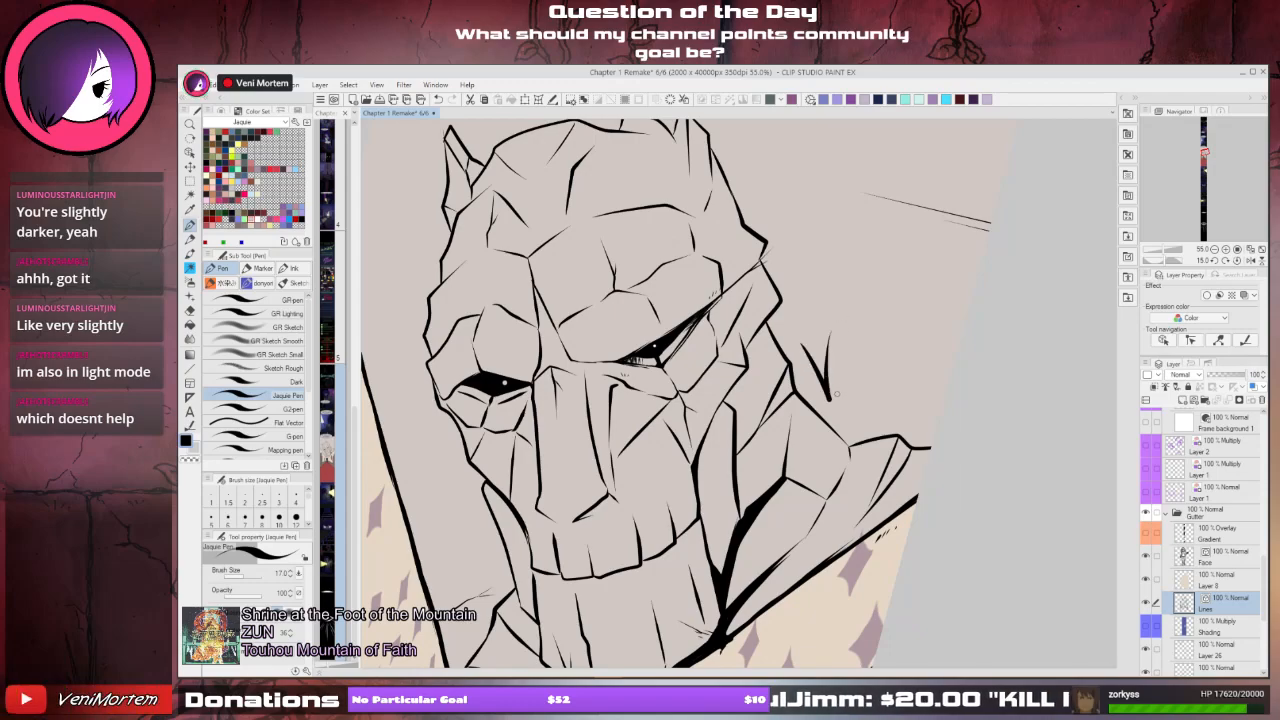
pyautogui.moveTo(835, 396)
pyautogui.mouseDown()
pyautogui.moveTo(846, 335)
pyautogui.moveTo(857, 400)
pyautogui.mouseUp()
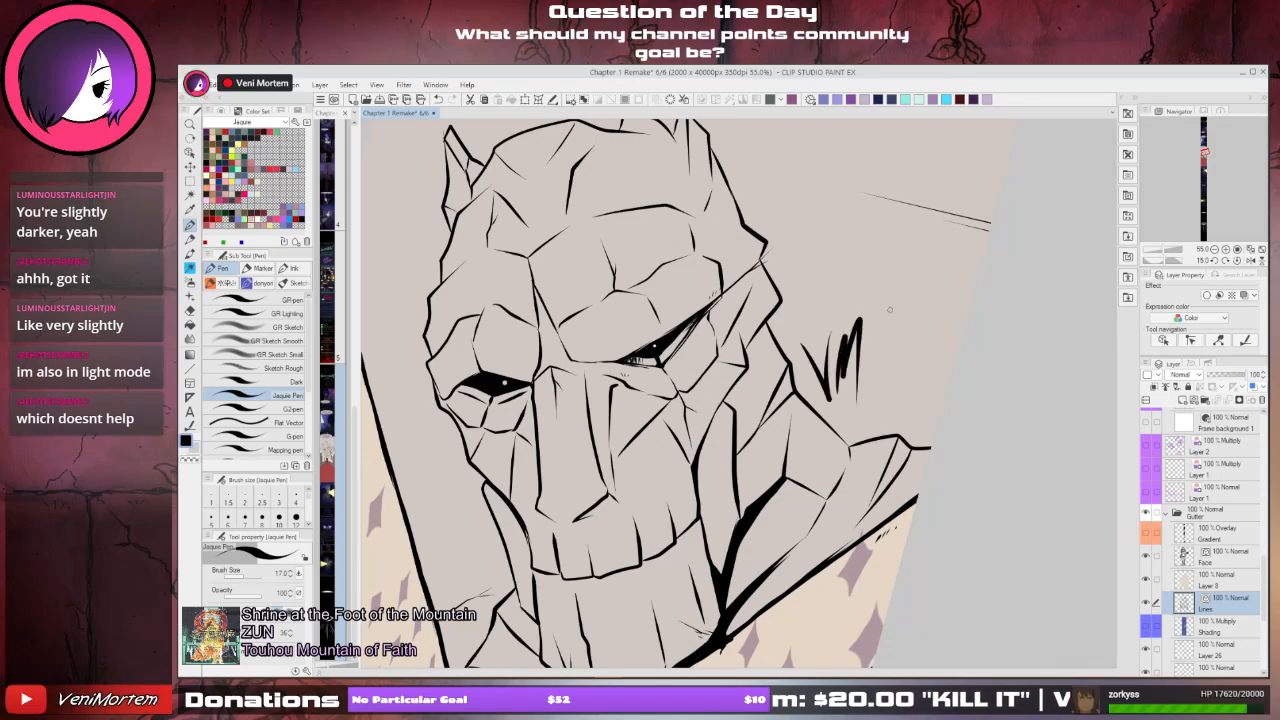
pyautogui.scroll(-3, 889, 310)
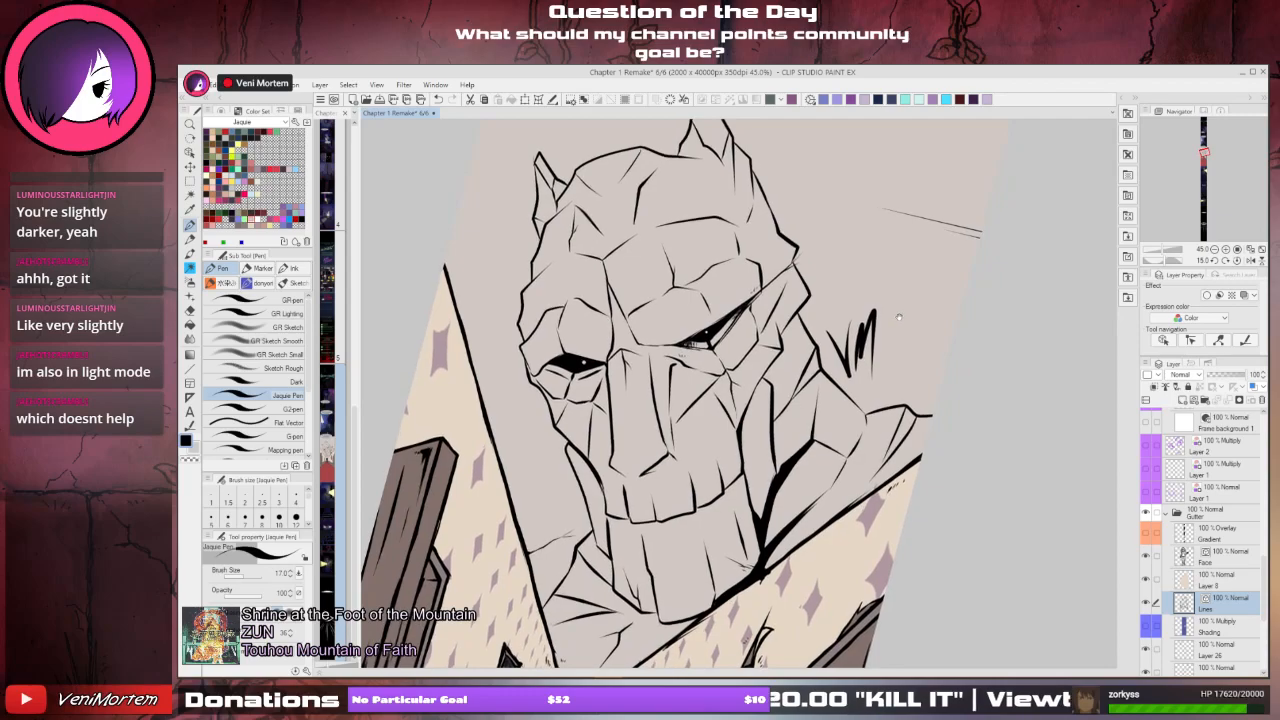
pyautogui.scroll(-2, 899, 317)
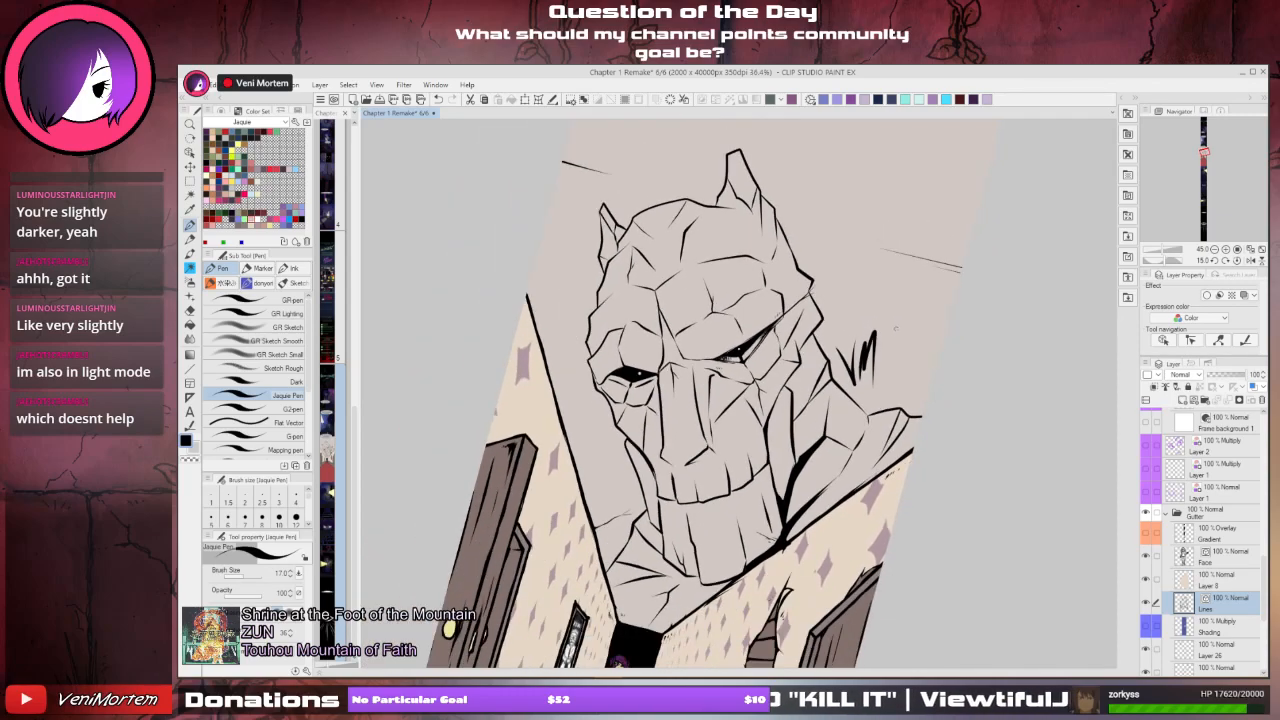
pyautogui.scroll(2, 895, 327)
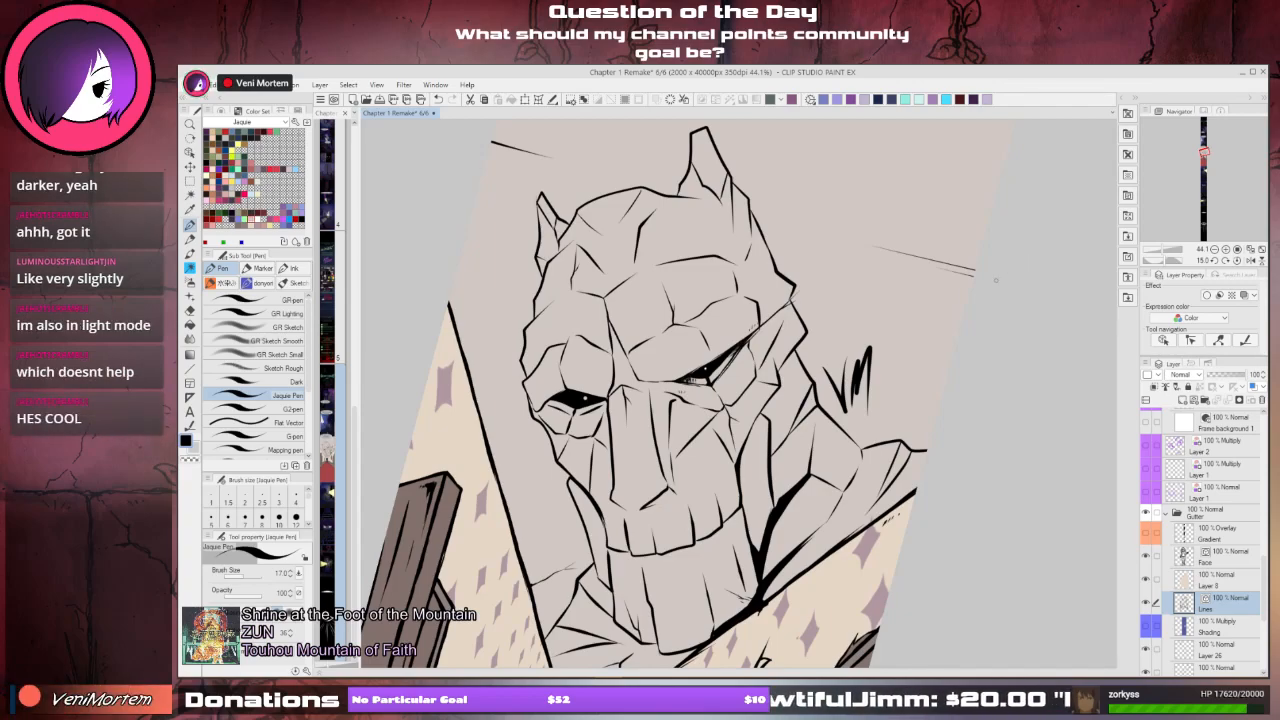
# - Frame the whole monster head upright in the panel and take a screen snip of the signed drawing
pyautogui.press('^')
pyautogui.press('^')
pyautogui.press('-')
pyautogui.press('-')
pyautogui.moveTo(948, 339)
pyautogui.mouseDown()
pyautogui.moveTo(956, 323)
pyautogui.moveTo(954, 338)
pyautogui.mouseUp()
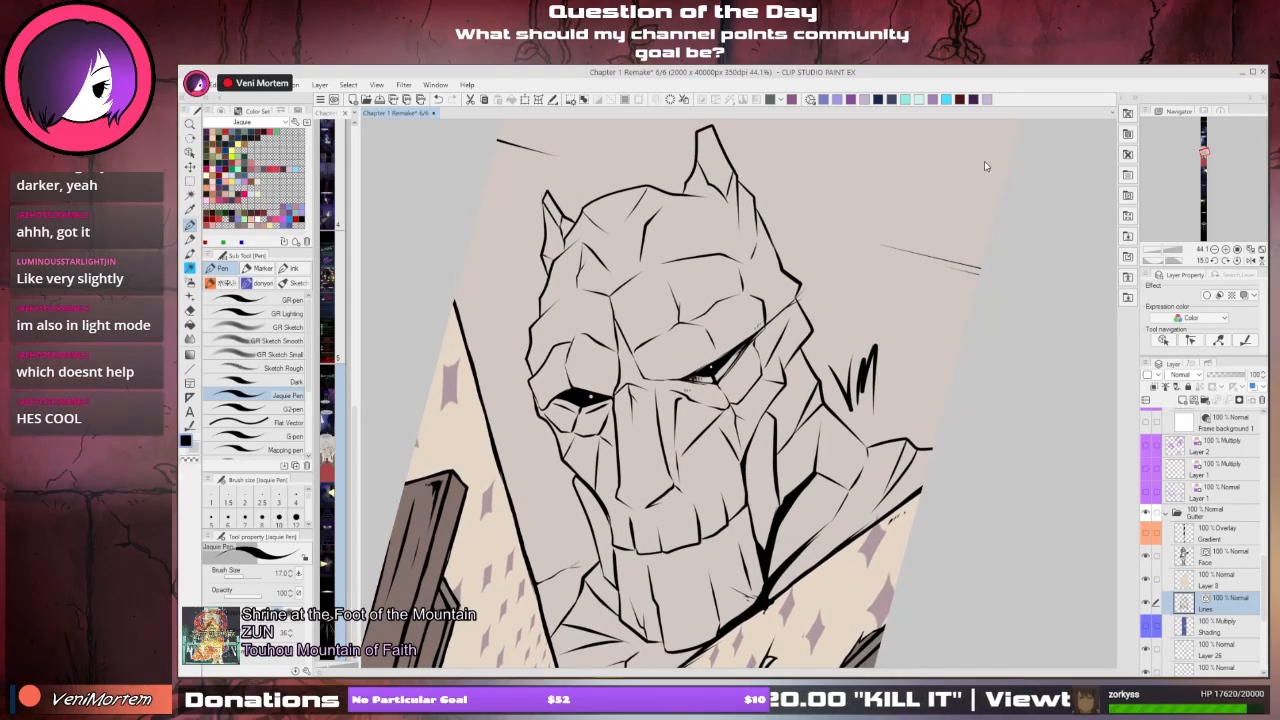
pyautogui.press('super+shift+s')
pyautogui.moveTo(993, 124); pyautogui.dragTo(397, 666)
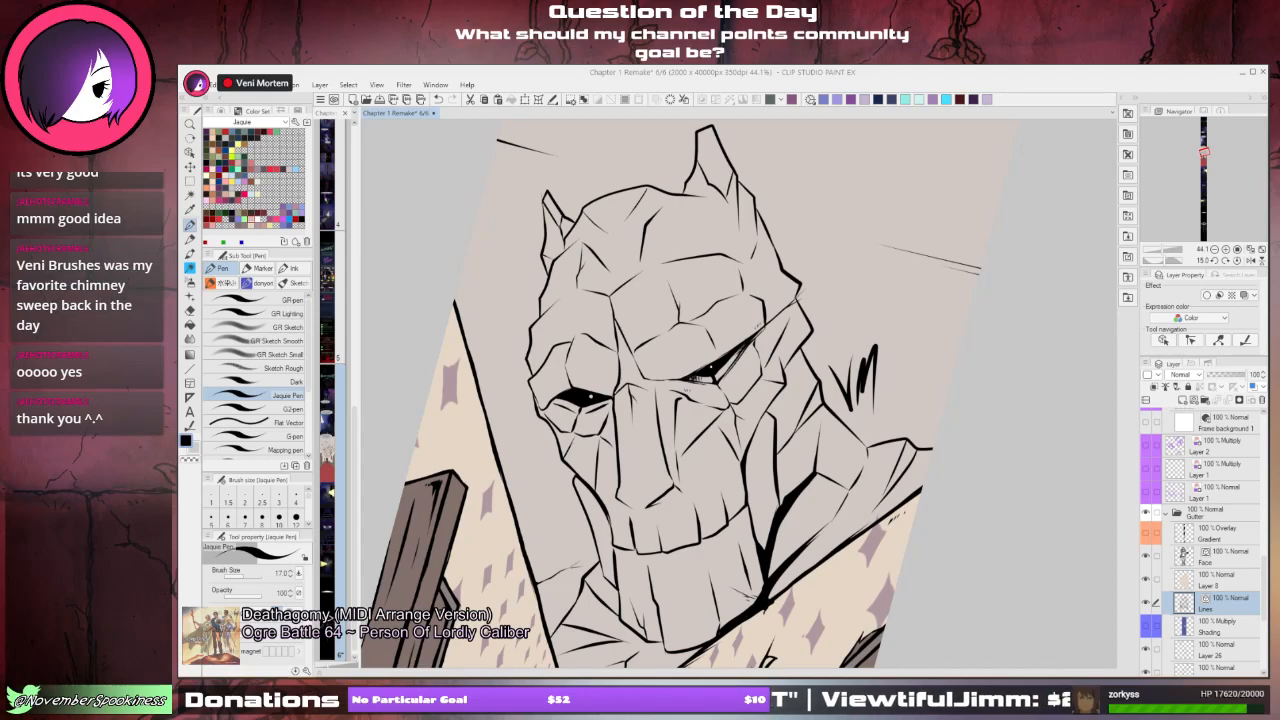
# - Undo the last signature strokes beside the monster's neck and redo them
pyautogui.click(843, 81)
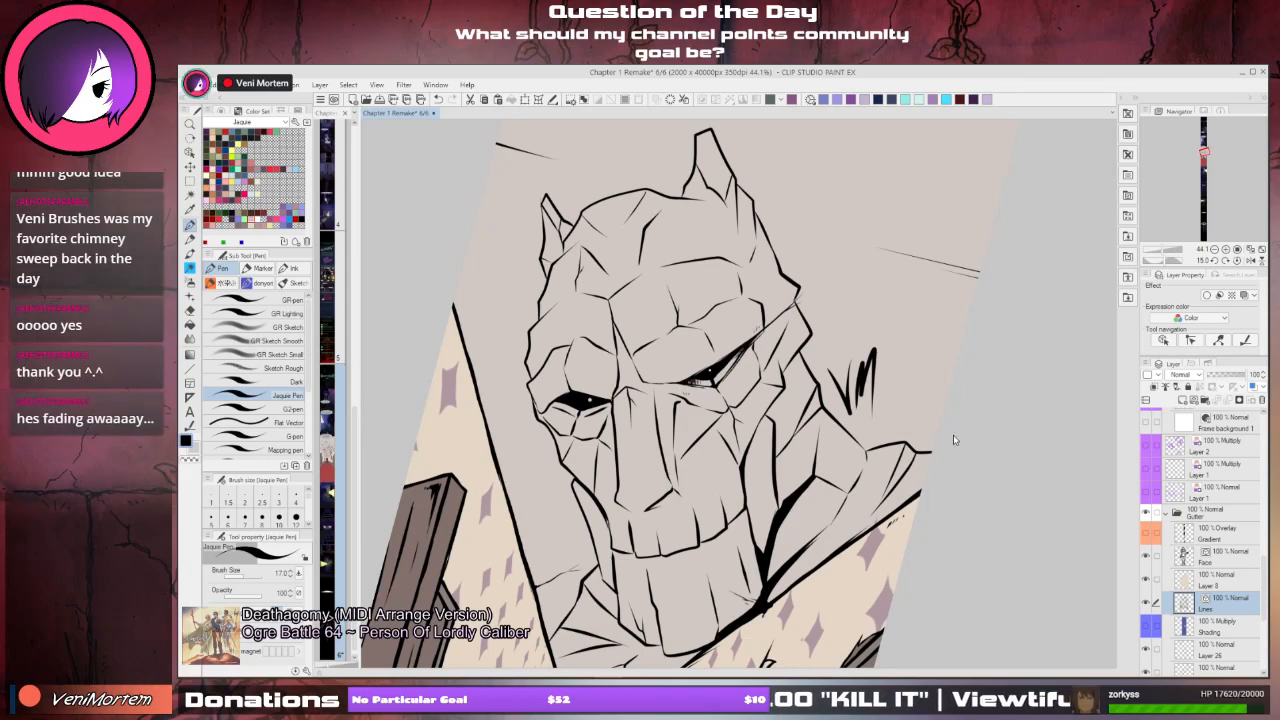
pyautogui.hotkey('ctrl', 'z')
pyautogui.hotkey('ctrl', 'z')
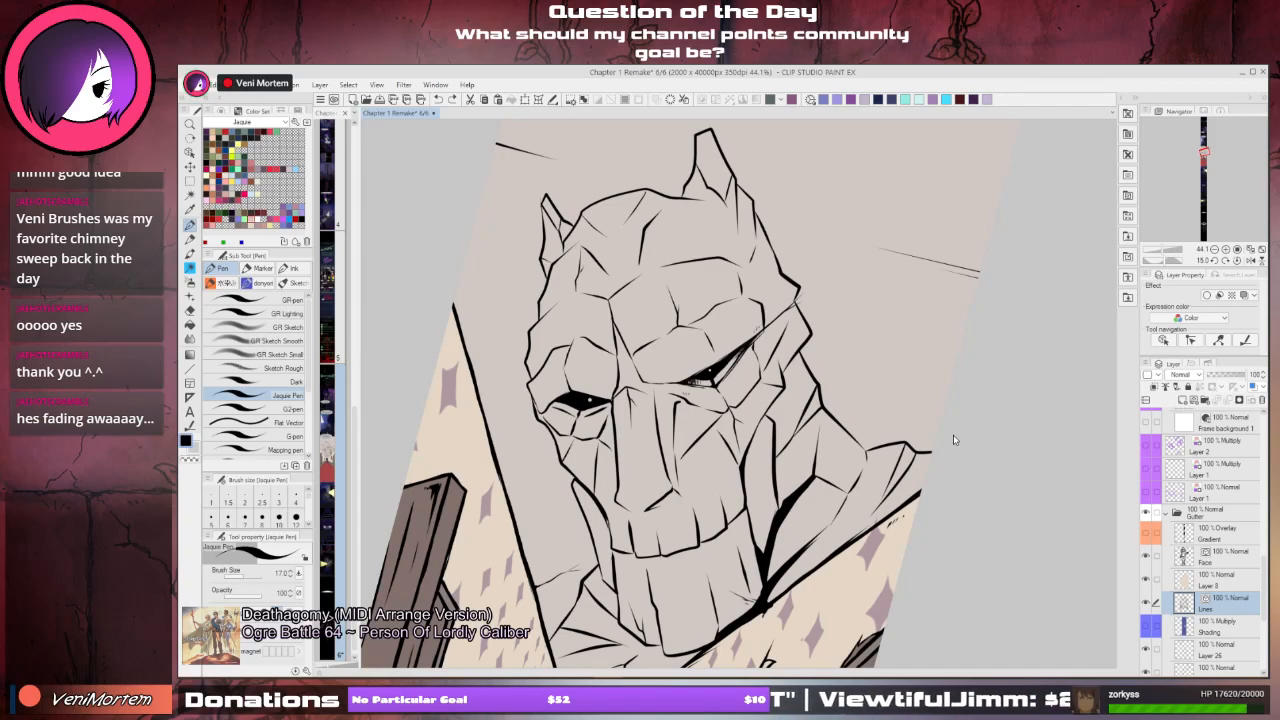
pyautogui.hotkey('ctrl', 'y')
pyautogui.hotkey('ctrl', 'y')
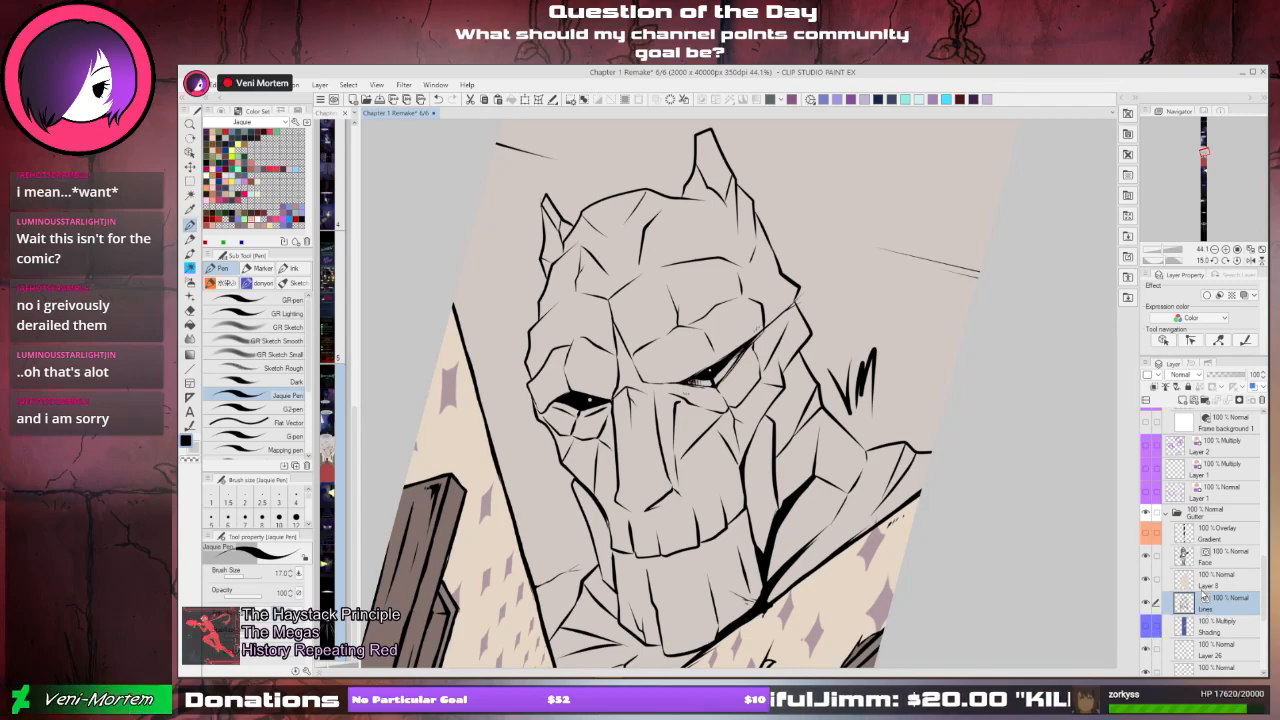
# - Hide the Color layer and both Layer 26 wallpaper pattern layers to leave the line art on white
pyautogui.scroll(-2, 1265, 580)
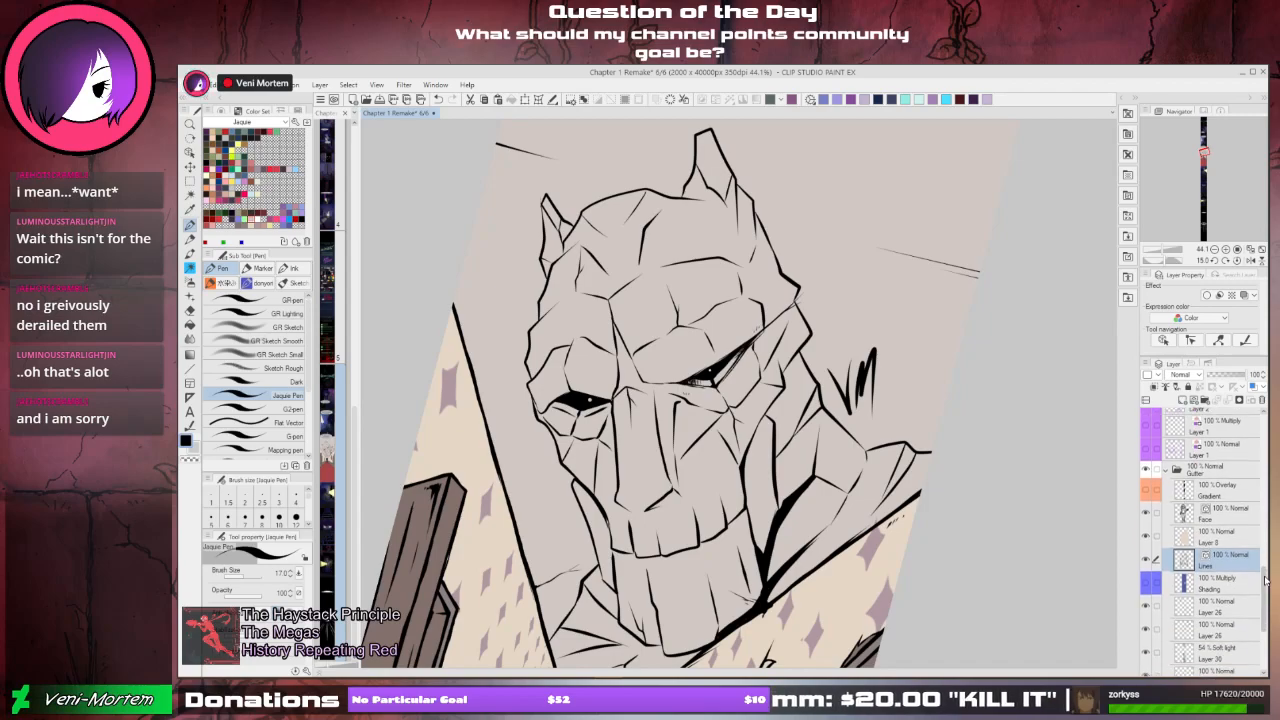
pyautogui.moveTo(1265, 580); pyautogui.dragTo(1265, 612)
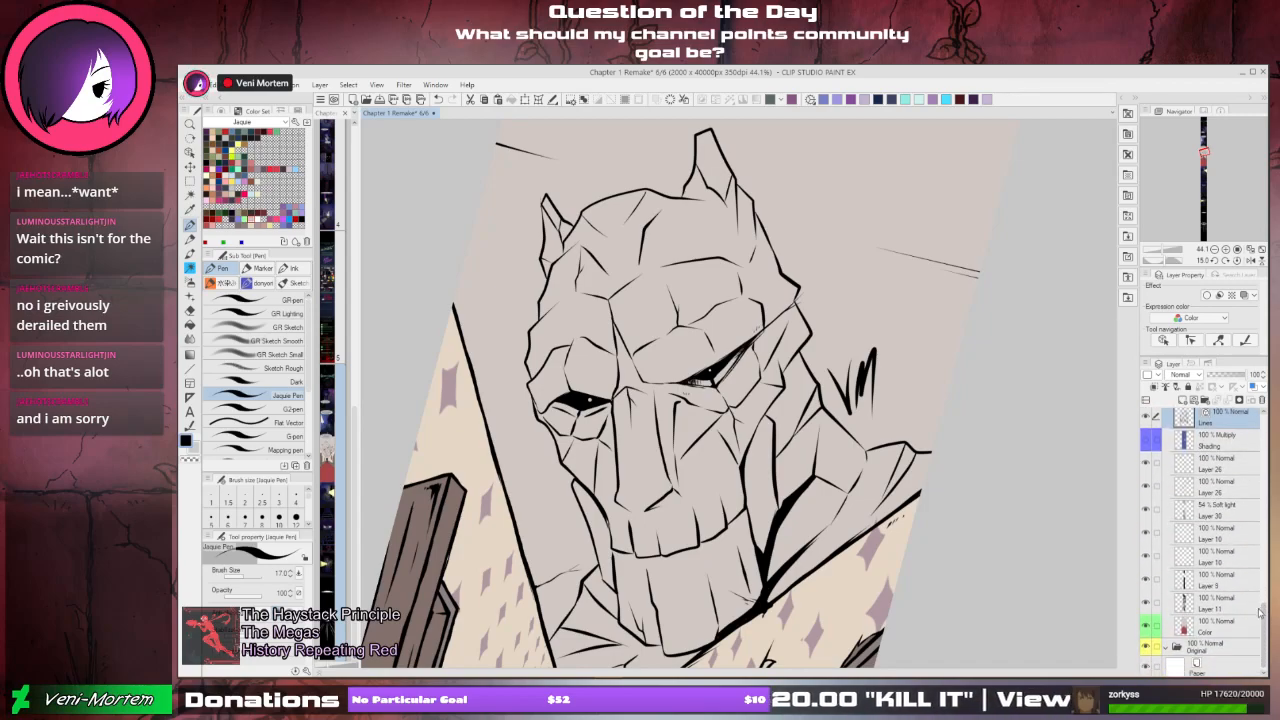
pyautogui.click(1146, 624)
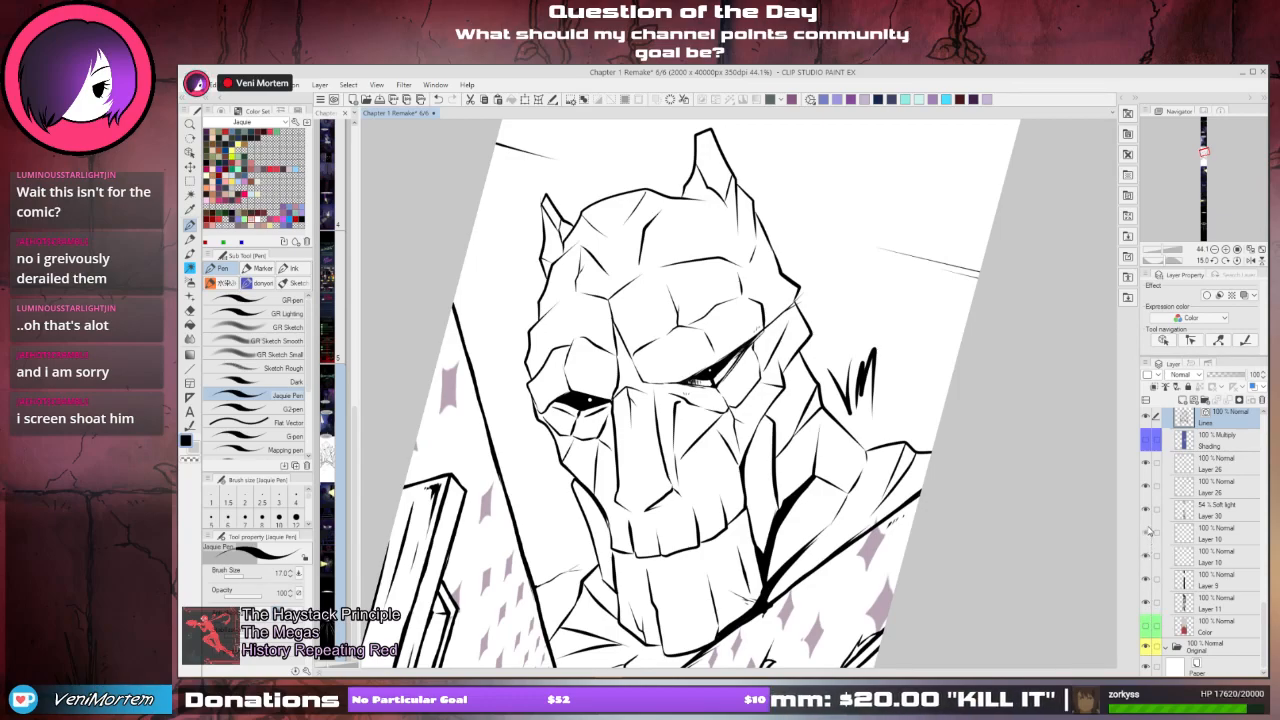
pyautogui.click(1146, 488)
pyautogui.click(1146, 488)
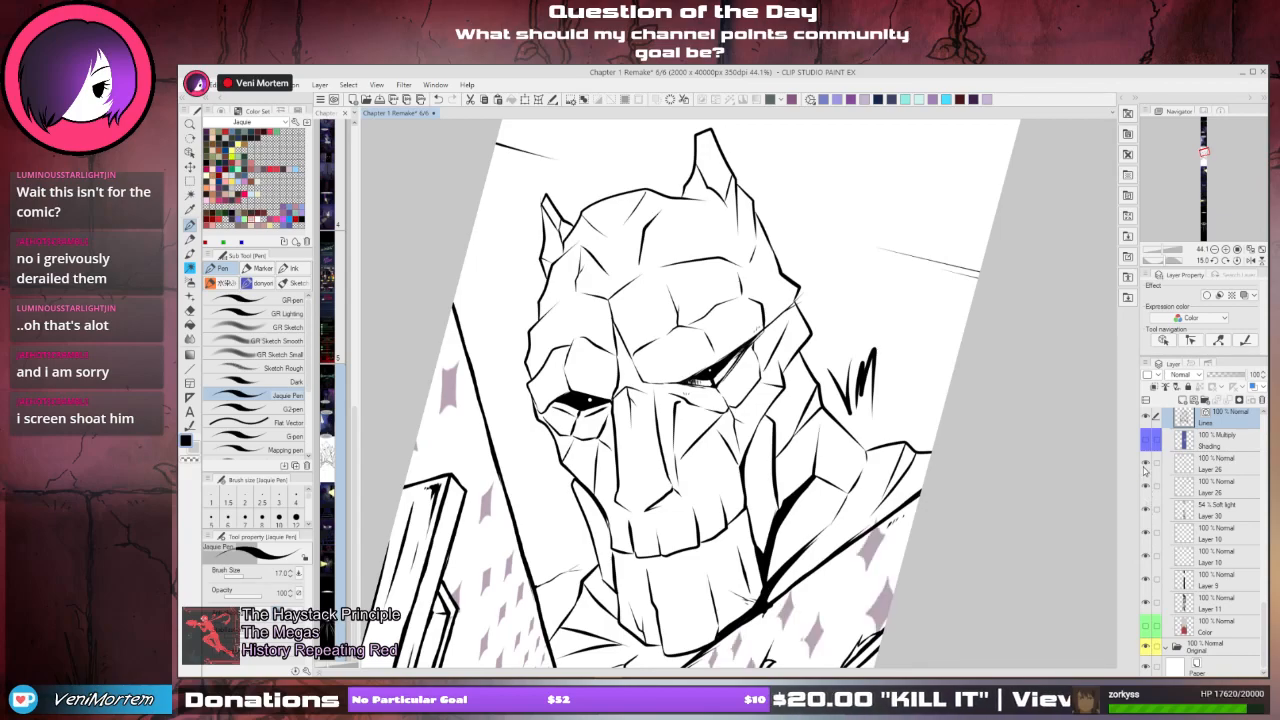
pyautogui.click(1145, 464)
pyautogui.click(1146, 465)
pyautogui.click(1146, 465)
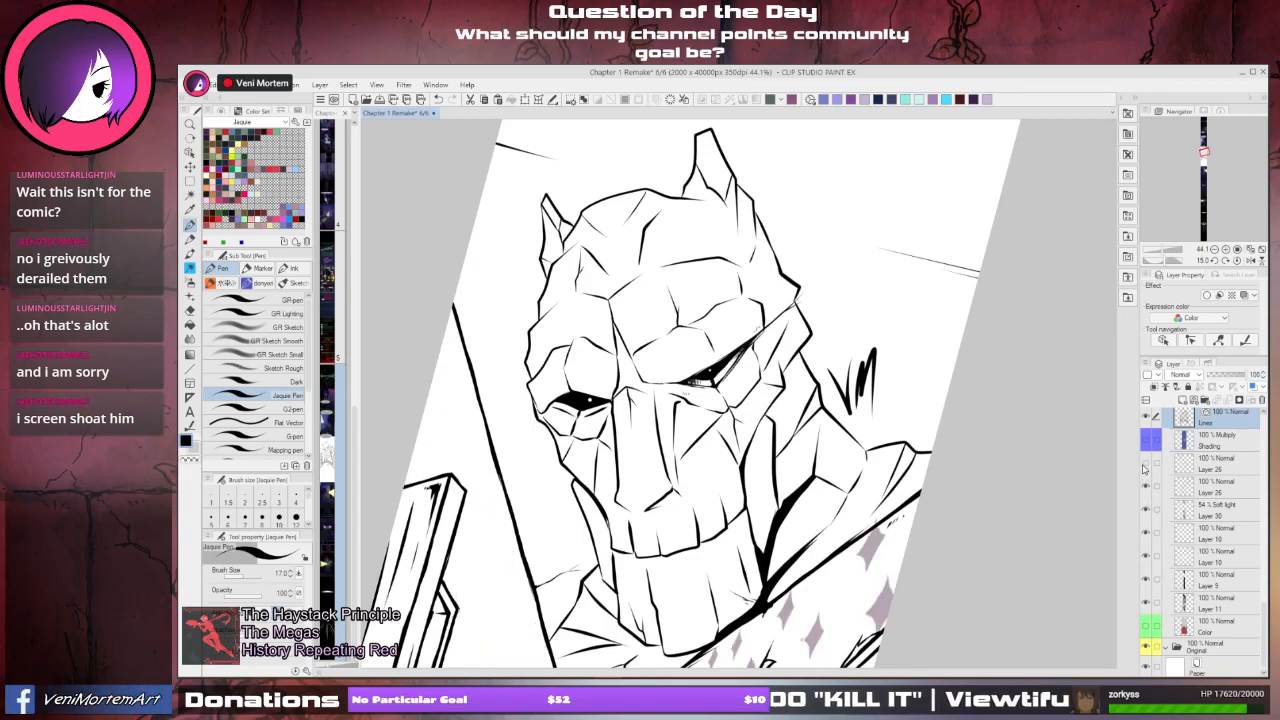
pyautogui.click(1146, 487)
# - Frame the monster head's line art in the panel and take screen snips of the whole head
pyautogui.moveTo(994, 457); pyautogui.dragTo(998, 451)
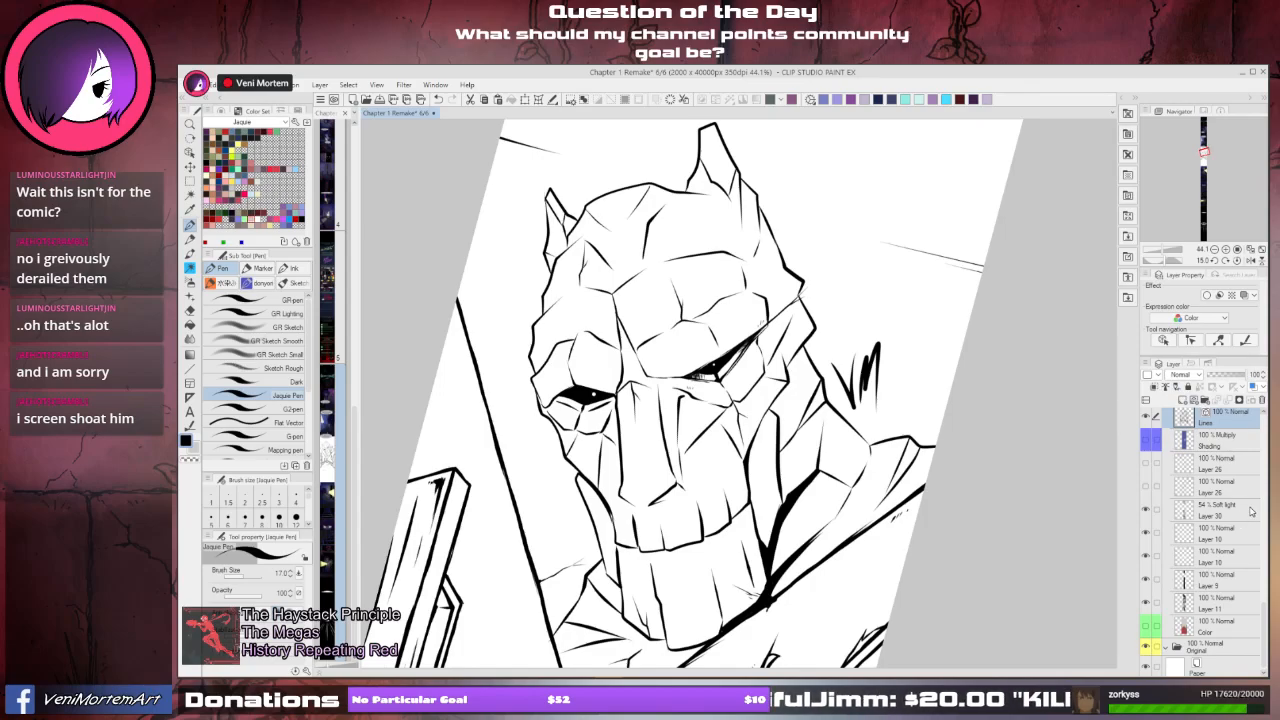
pyautogui.press('super+shift+s')
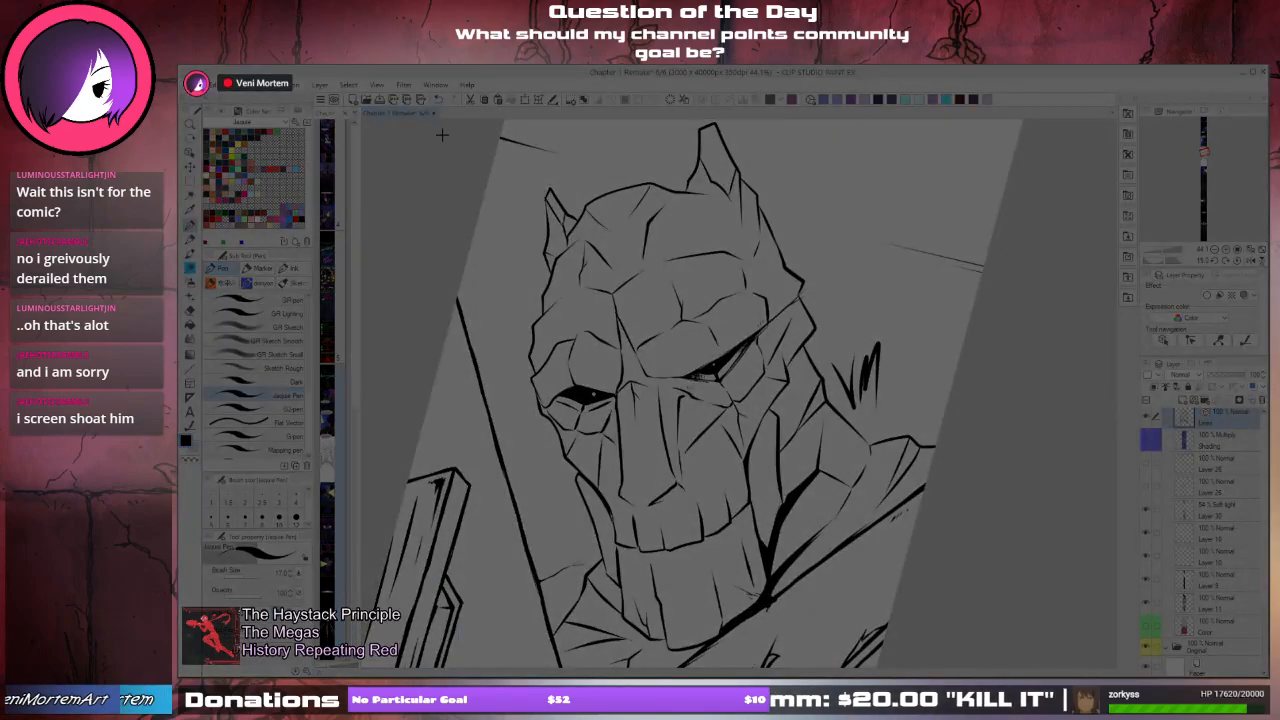
pyautogui.moveTo(420, 122); pyautogui.dragTo(950, 661)
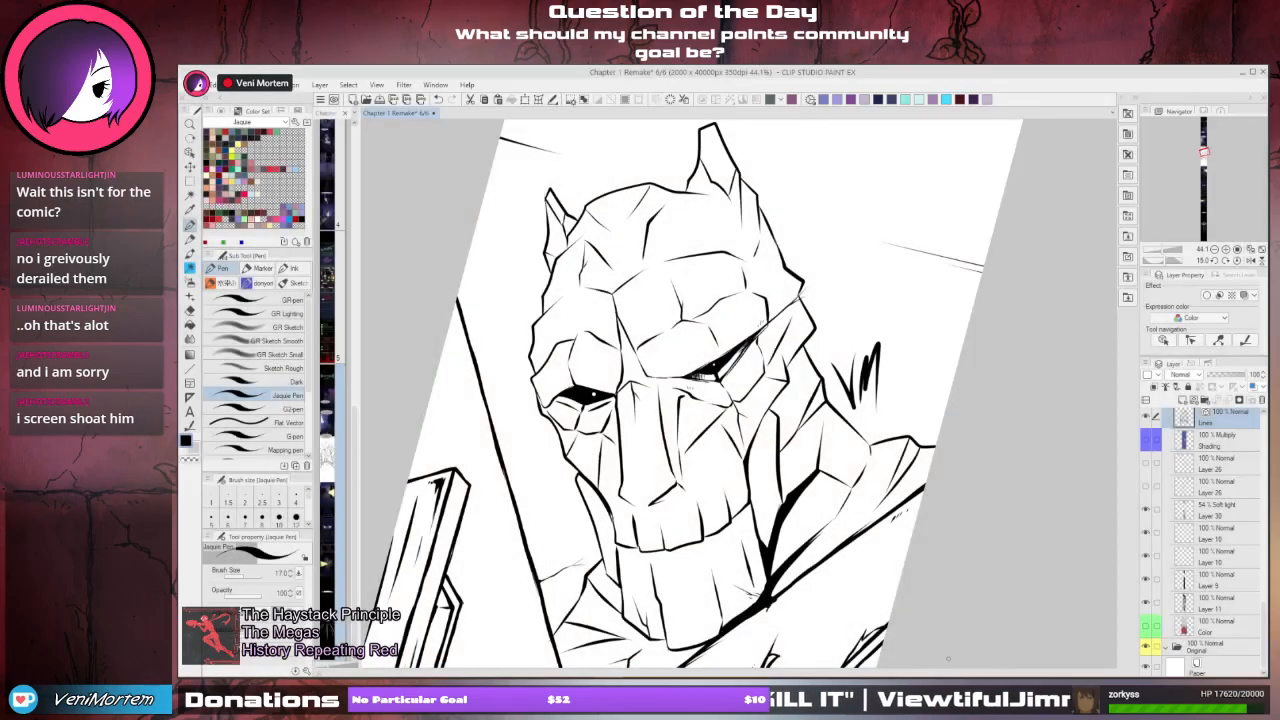
pyautogui.press('super+shift+s')
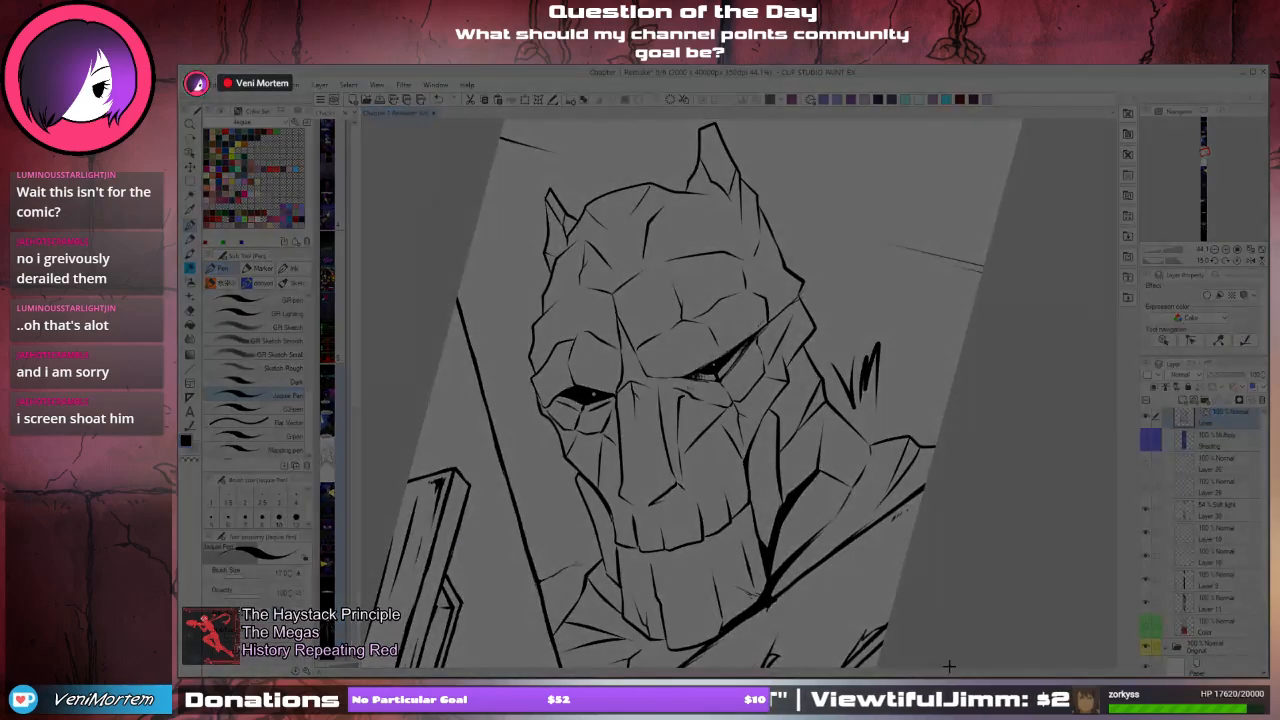
pyautogui.moveTo(950, 668); pyautogui.dragTo(414, 120)
pyautogui.moveTo(414, 120); pyautogui.dragTo(414, 120)
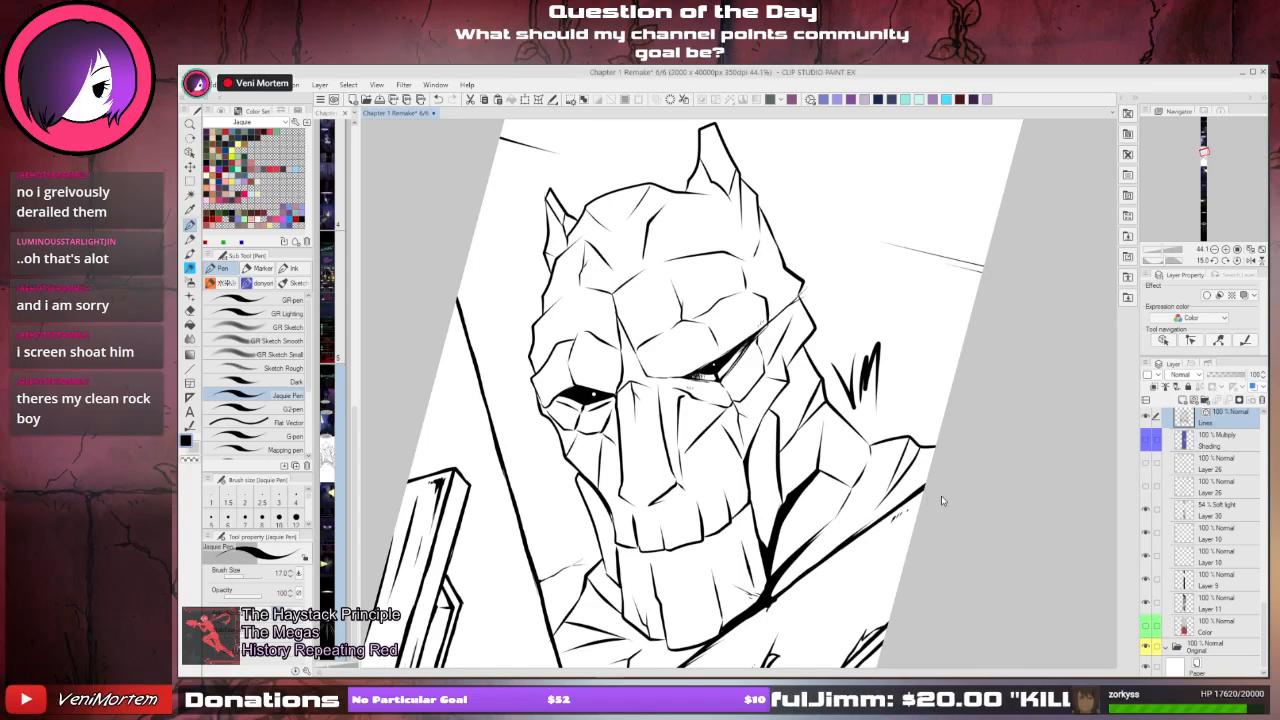
# - Undo the layer hiding, the signature and all of the monster's strokes, back to the original crack in the hallway panel
pyautogui.hotkey('ctrl', 'z')
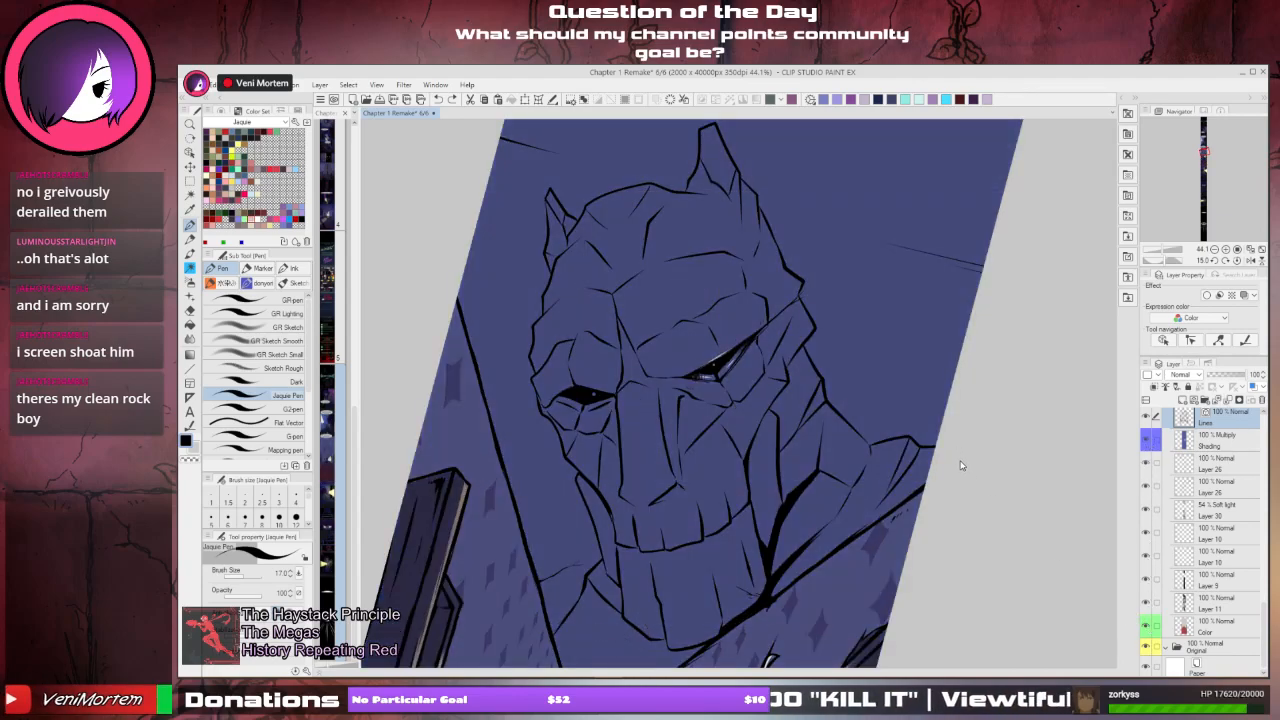
pyautogui.hotkey('ctrl', 'z')
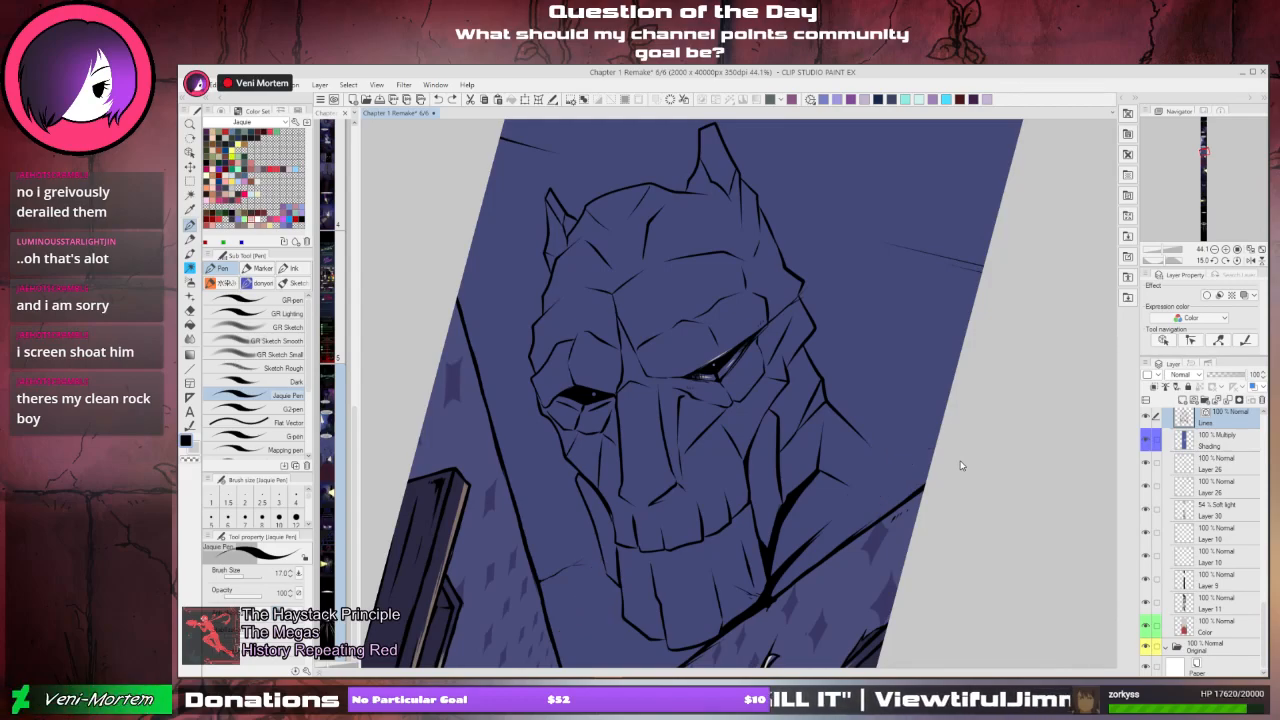
pyautogui.hotkey('ctrl', 'z')
pyautogui.hotkey('ctrl', 'z')
pyautogui.hotkey('ctrl', 'z')
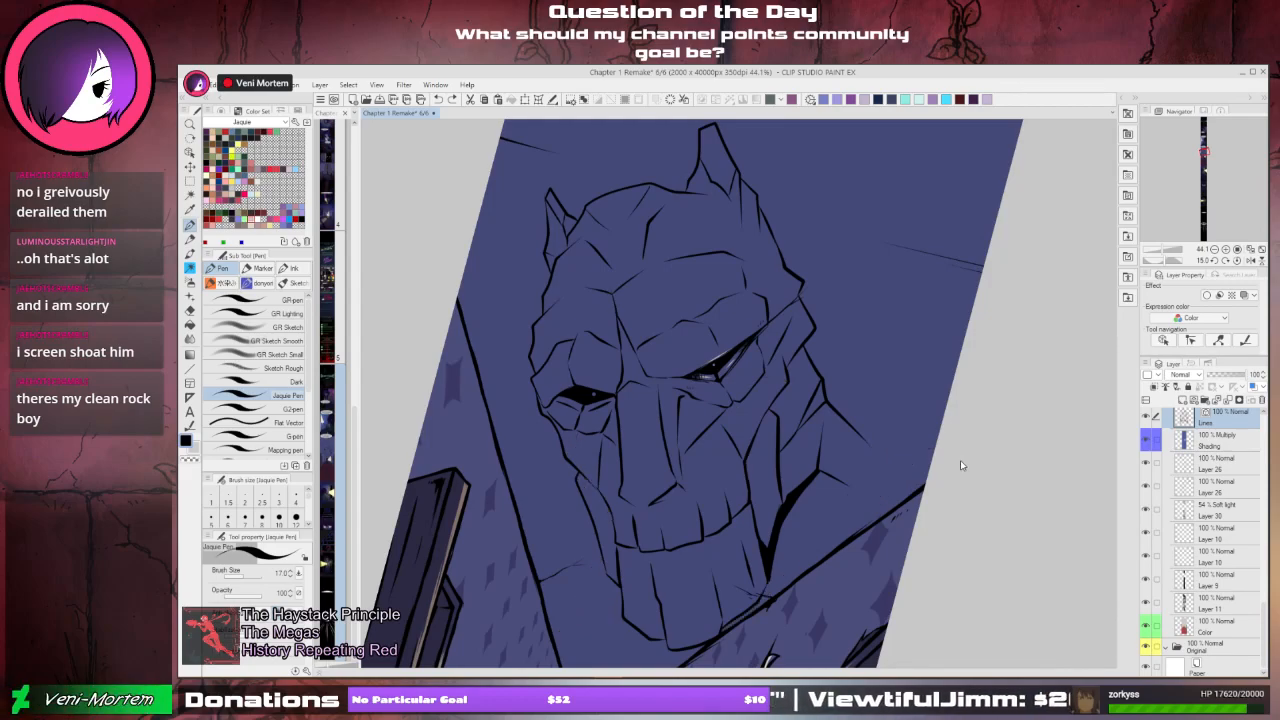
pyautogui.hotkey('ctrl', 'z')
pyautogui.hotkey('ctrl', 'z')
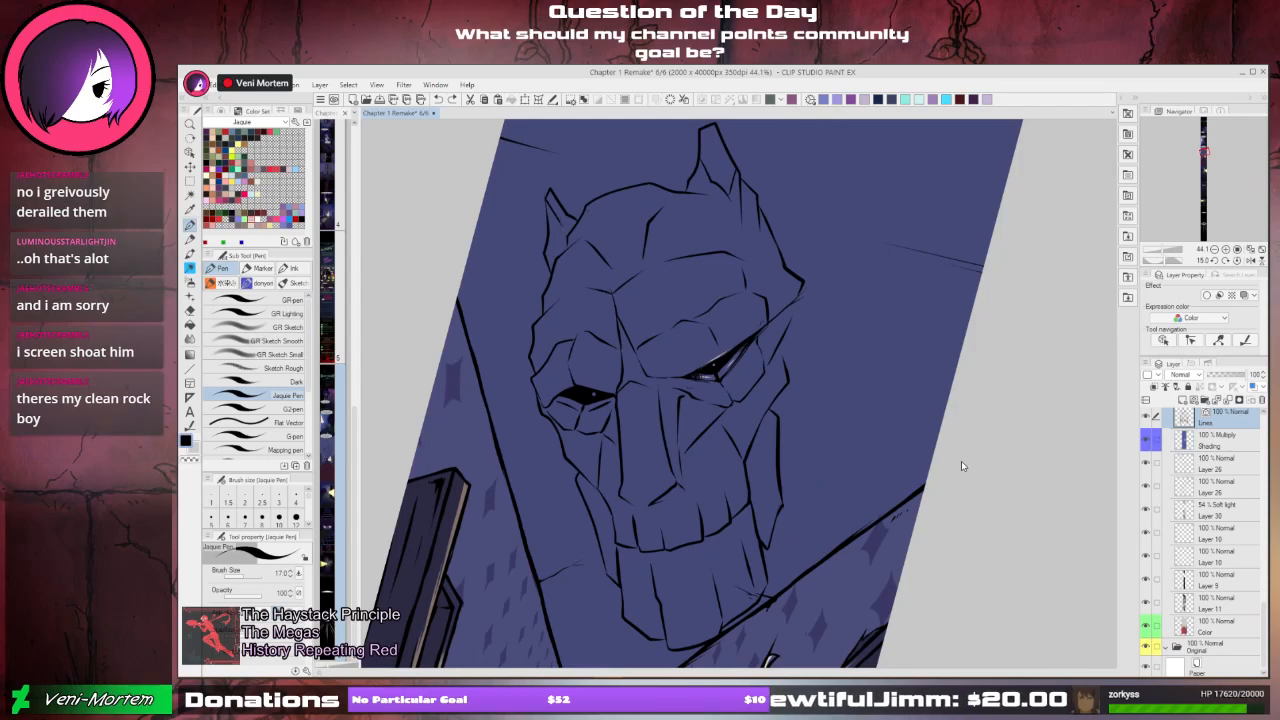
pyautogui.hotkey('ctrl', 'z')
pyautogui.hotkey('ctrl', 'z')
pyautogui.hotkey('ctrl', 'z')
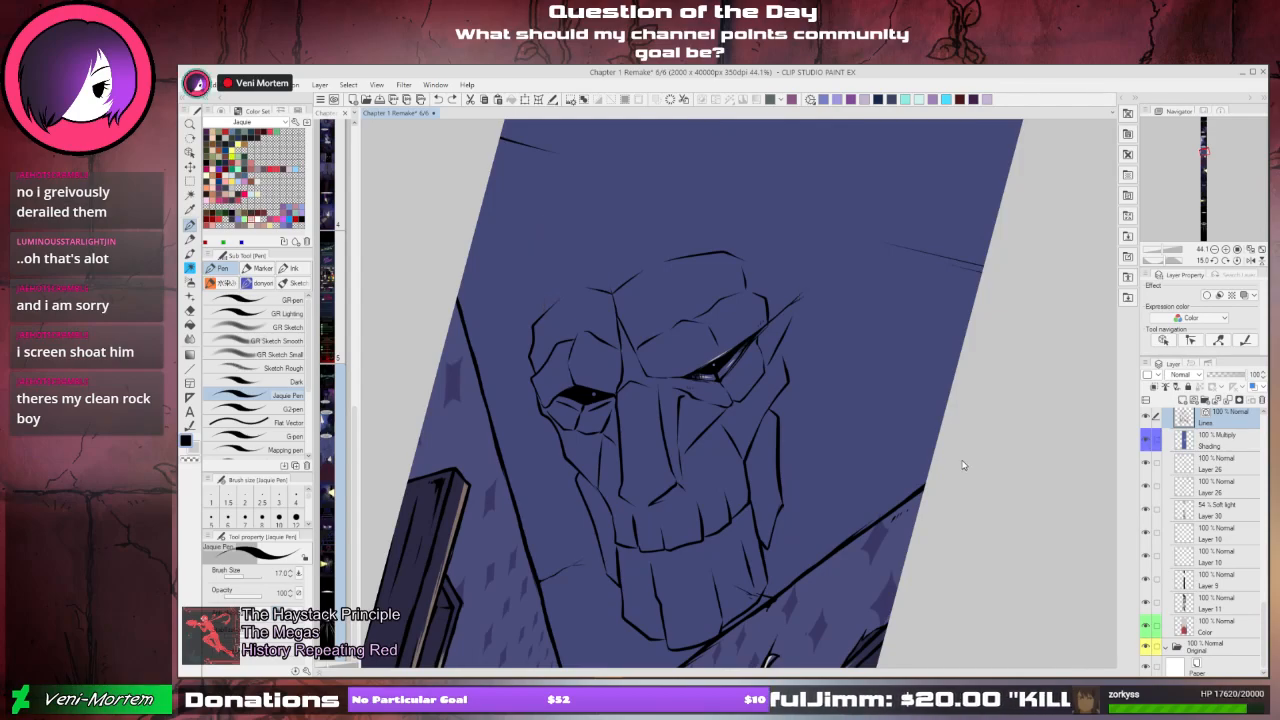
pyautogui.hotkey('ctrl', 'z')
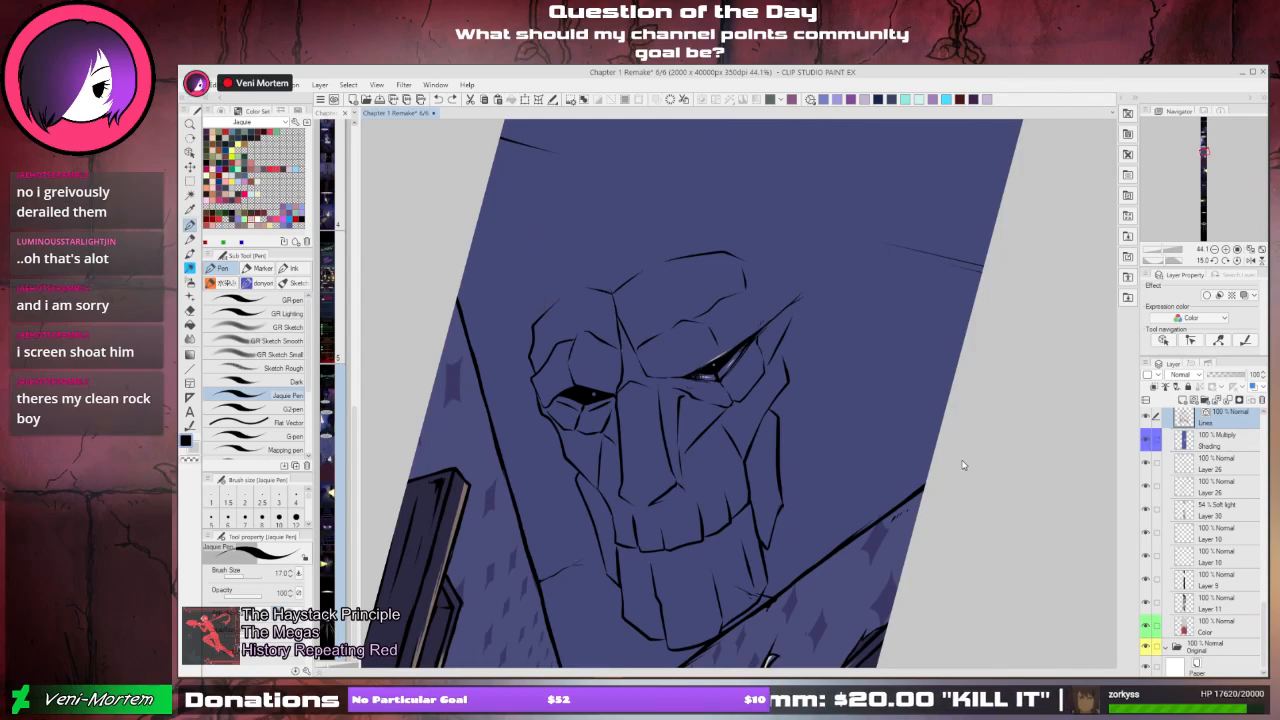
pyautogui.hotkey('ctrl', 'z')
pyautogui.hotkey('ctrl', 'z')
pyautogui.hotkey('ctrl', 'z')
pyautogui.hotkey('ctrl', 'z')
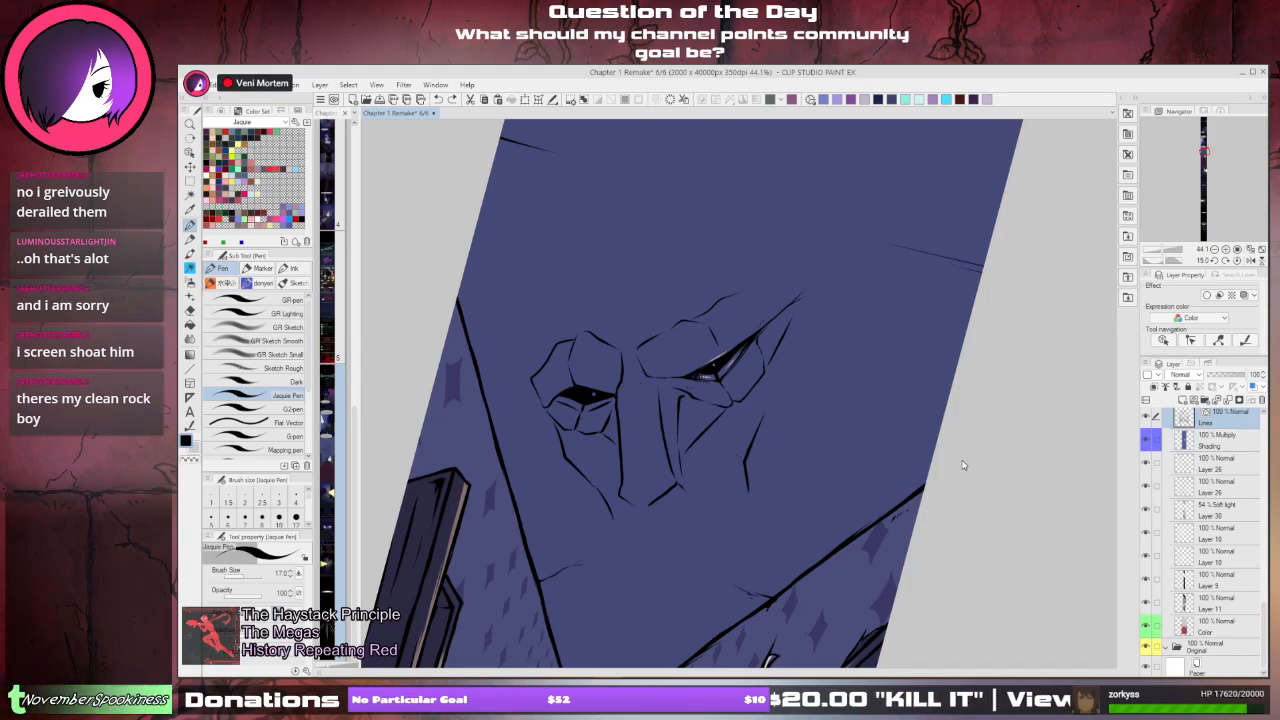
pyautogui.hotkey('ctrl', 'z')
pyautogui.hotkey('ctrl', 'z')
pyautogui.hotkey('ctrl', 'z')
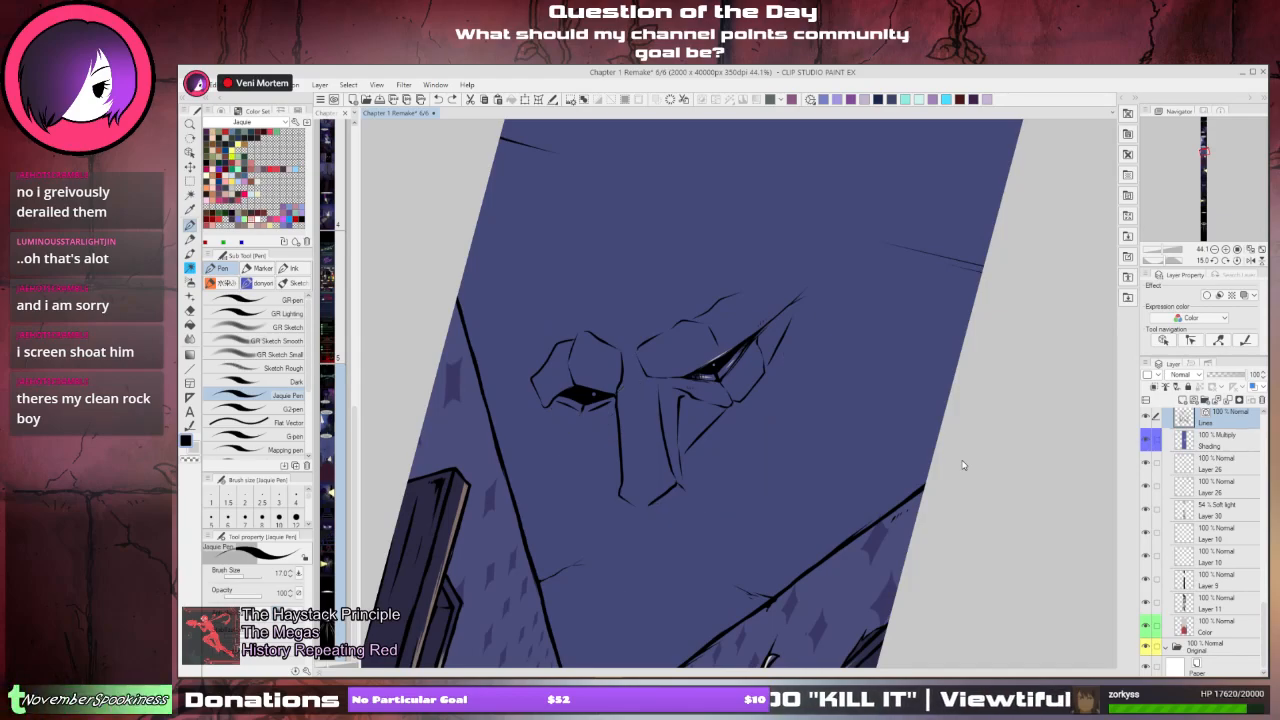
pyautogui.hotkey('ctrl', 'z')
pyautogui.hotkey('ctrl', 'z')
pyautogui.hotkey('ctrl', 'z')
pyautogui.hotkey('ctrl', 'z')
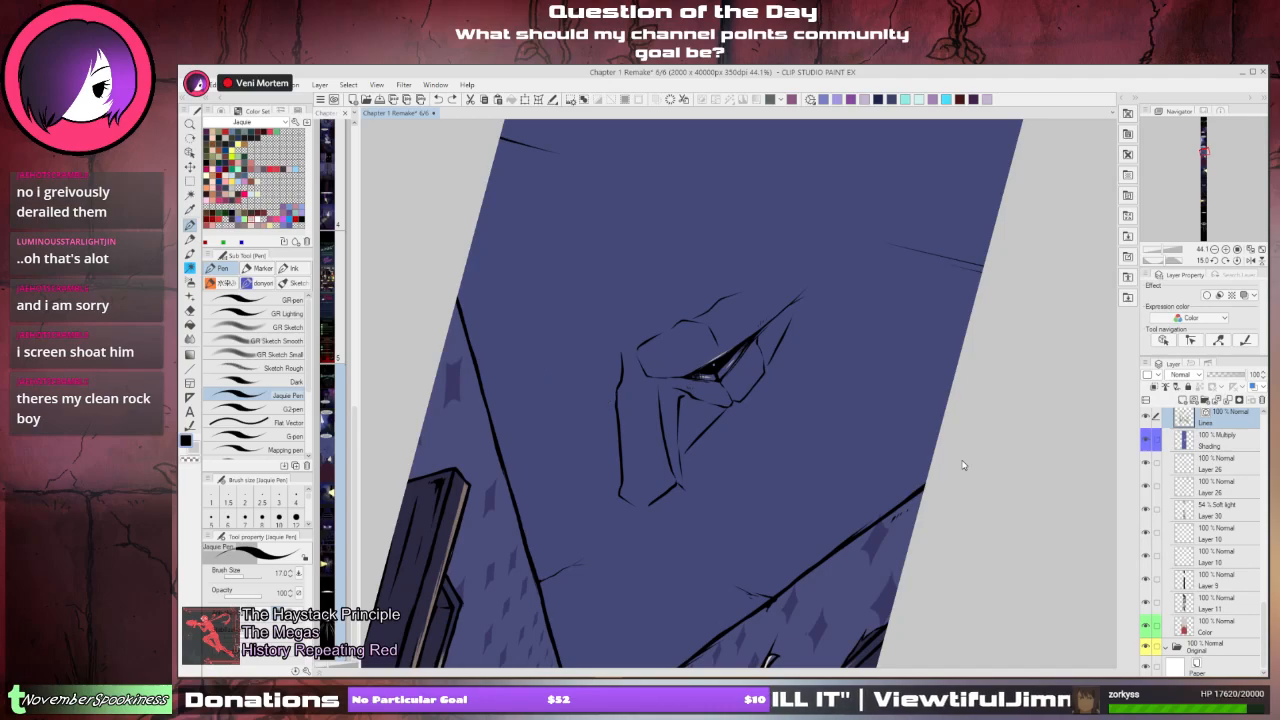
pyautogui.hotkey('ctrl', 'z')
pyautogui.hotkey('ctrl', 'z')
pyautogui.hotkey('ctrl', 'z')
pyautogui.hotkey('ctrl', 'z')
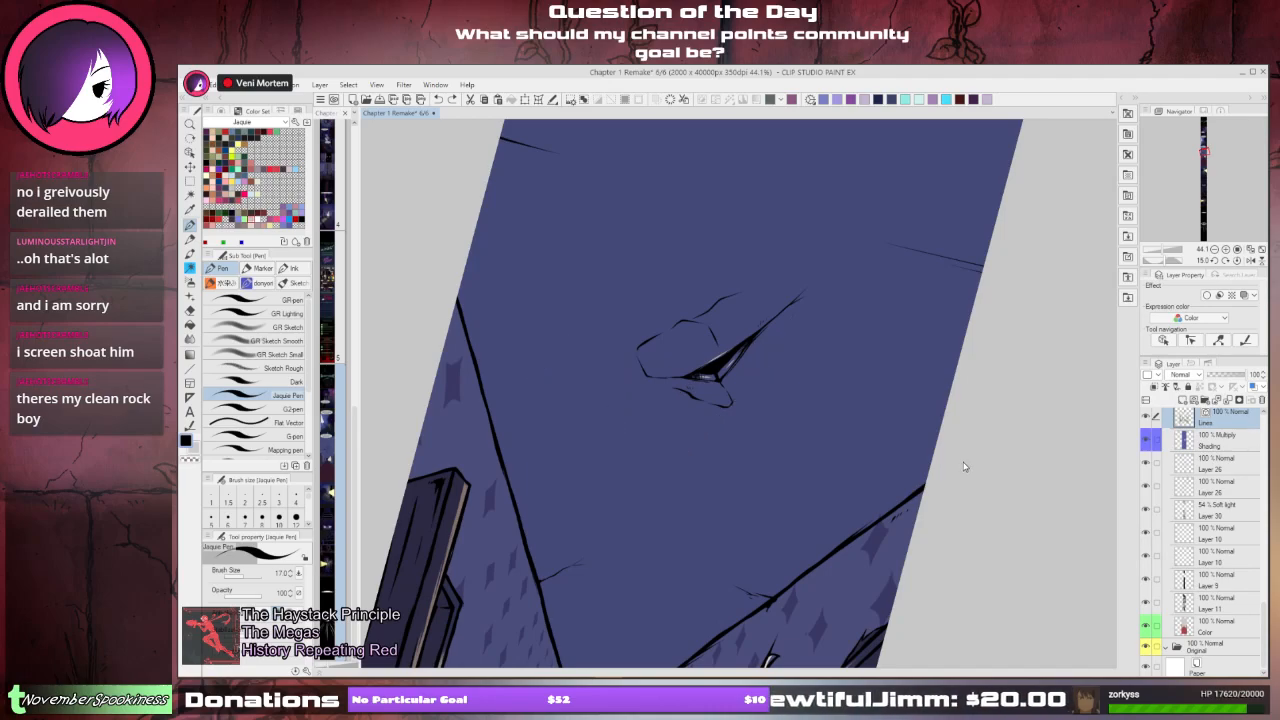
pyautogui.hotkey('ctrl', 'z')
pyautogui.hotkey('ctrl', 'z')
pyautogui.hotkey('ctrl', 'z')
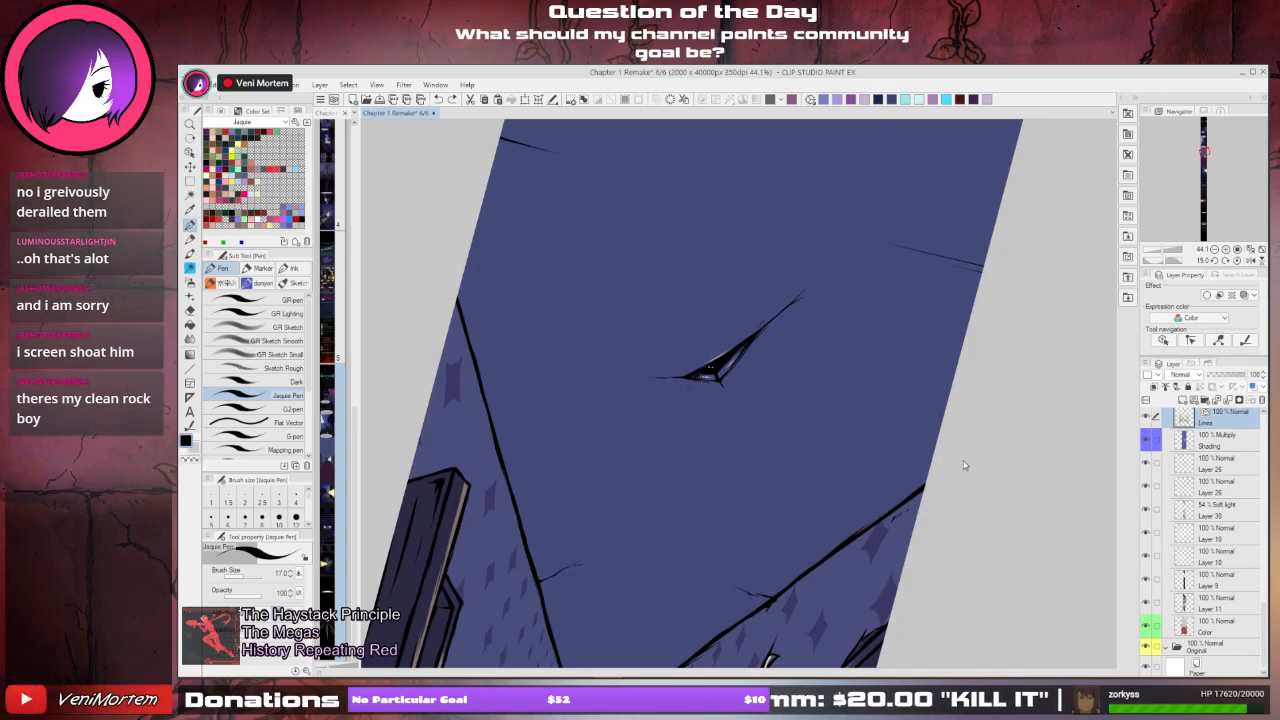
# - Reset the canvas rotation and show the Gradient overlay layer in the Gutter folder over the hallway panel
pyautogui.press('-')
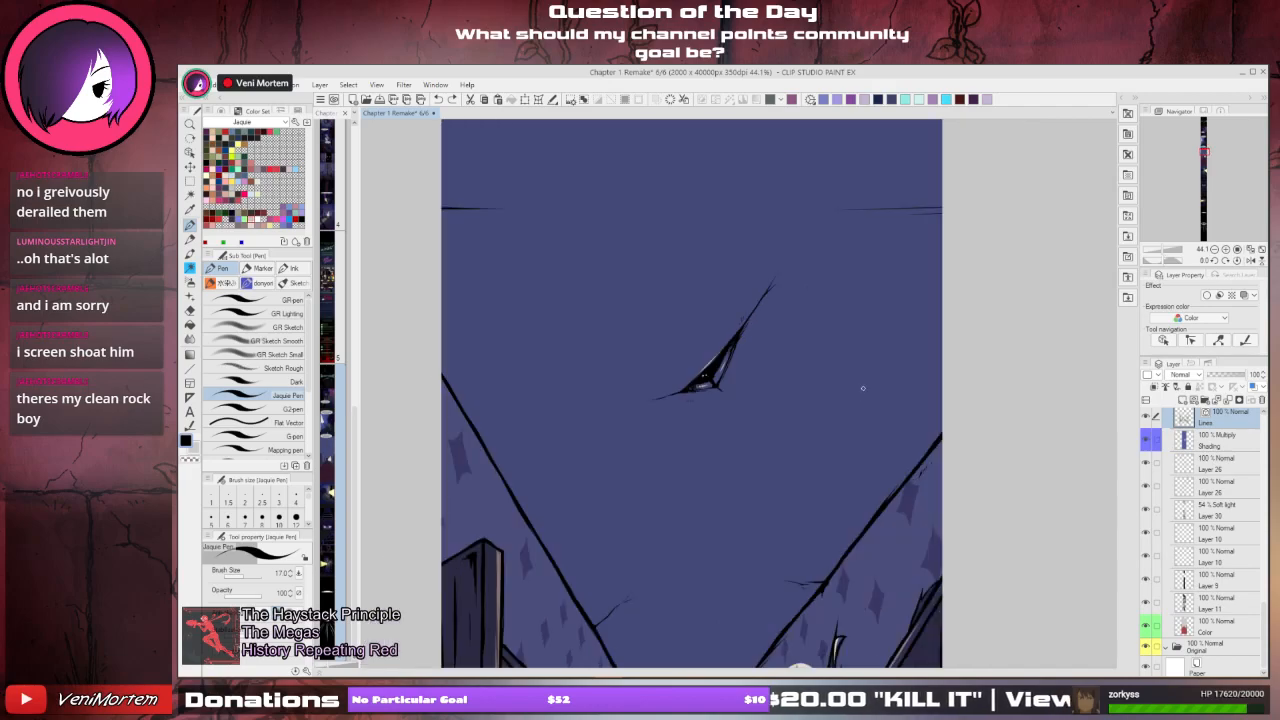
pyautogui.moveTo(846, 439); pyautogui.dragTo(842, 466)
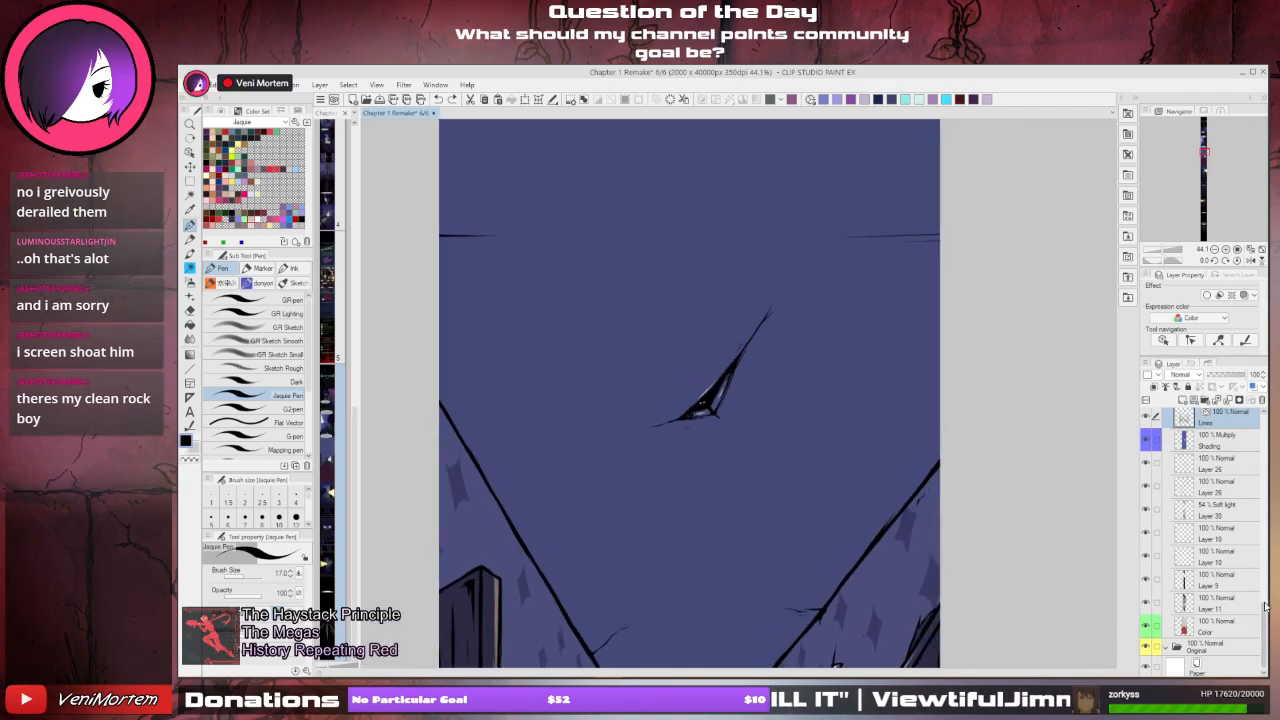
pyautogui.scroll(5, 1264, 584)
pyautogui.scroll(1, 1264, 578)
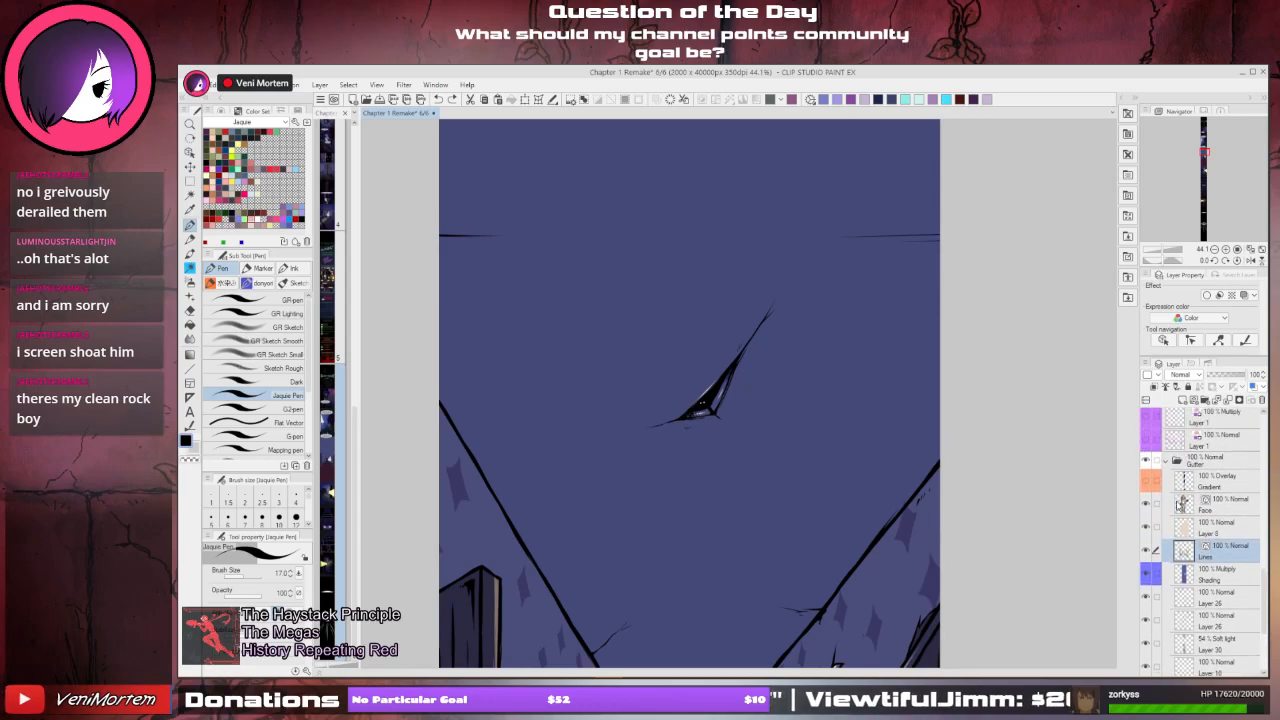
pyautogui.click(1146, 481)
pyautogui.moveTo(818, 327); pyautogui.dragTo(809, 344)
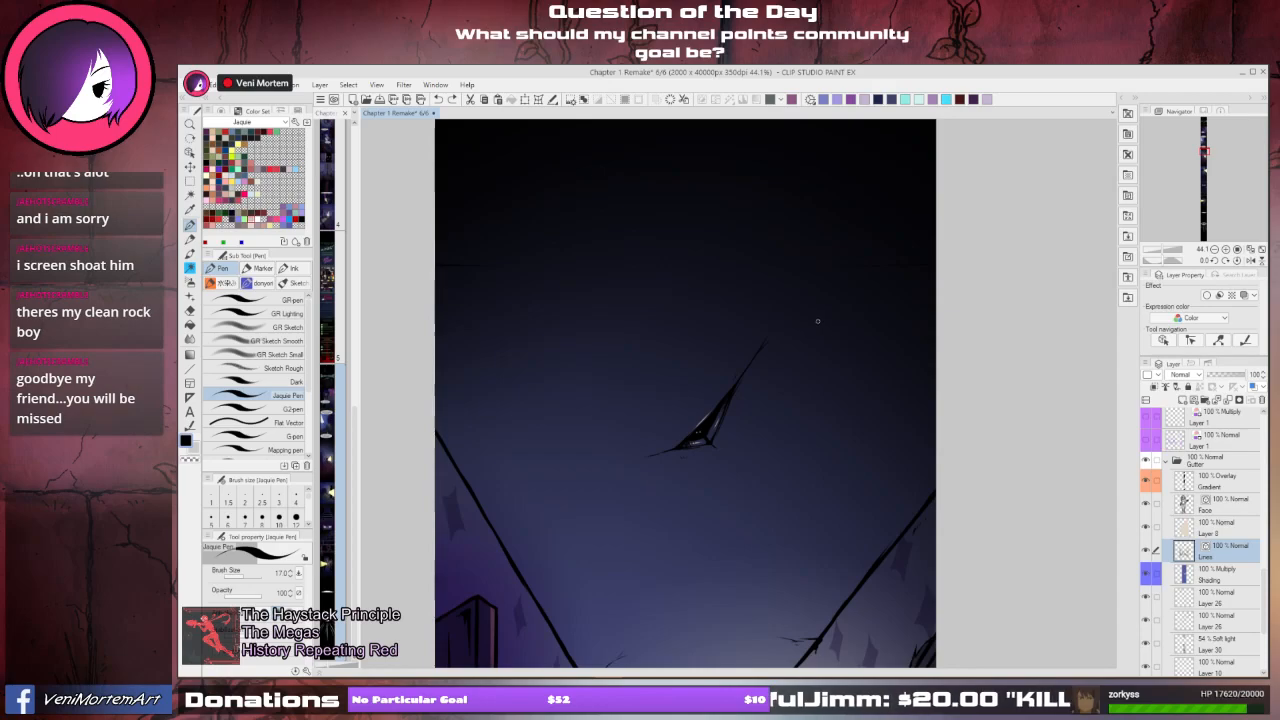
pyautogui.moveTo(818, 321); pyautogui.dragTo(802, 411)
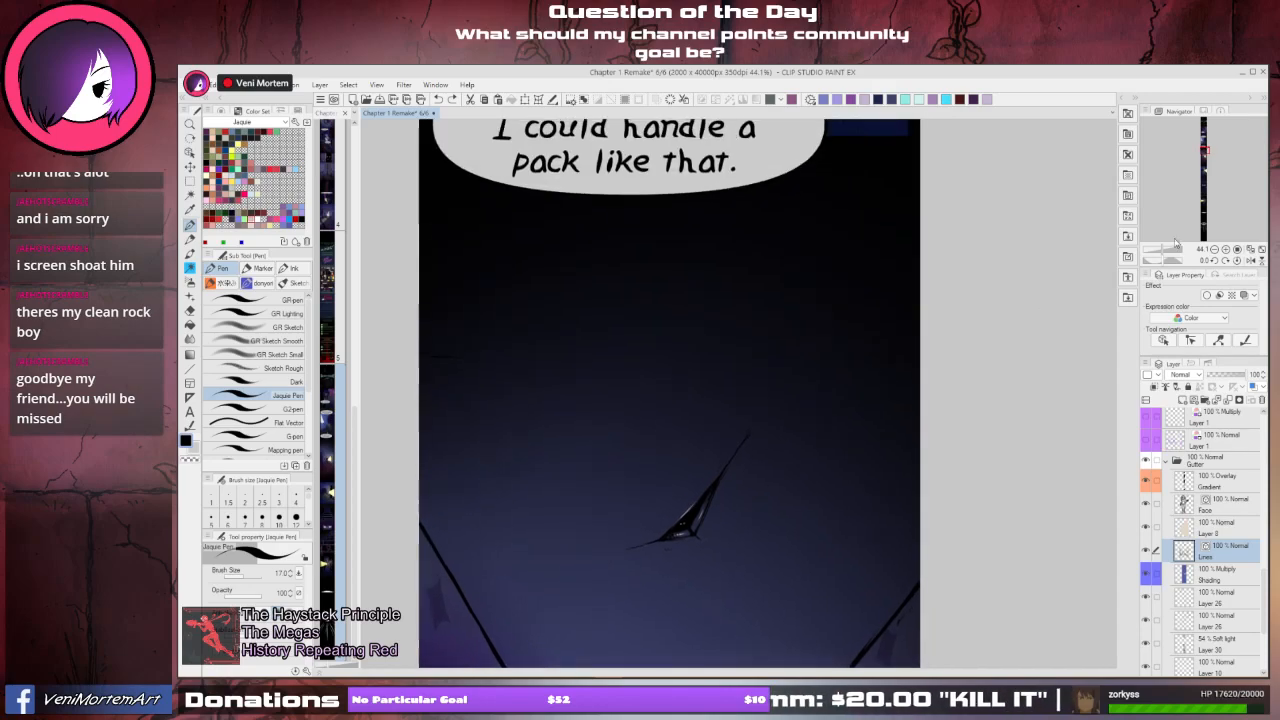
pyautogui.scroll(-1, 814, 337)
pyautogui.moveTo(814, 337); pyautogui.dragTo(805, 458)
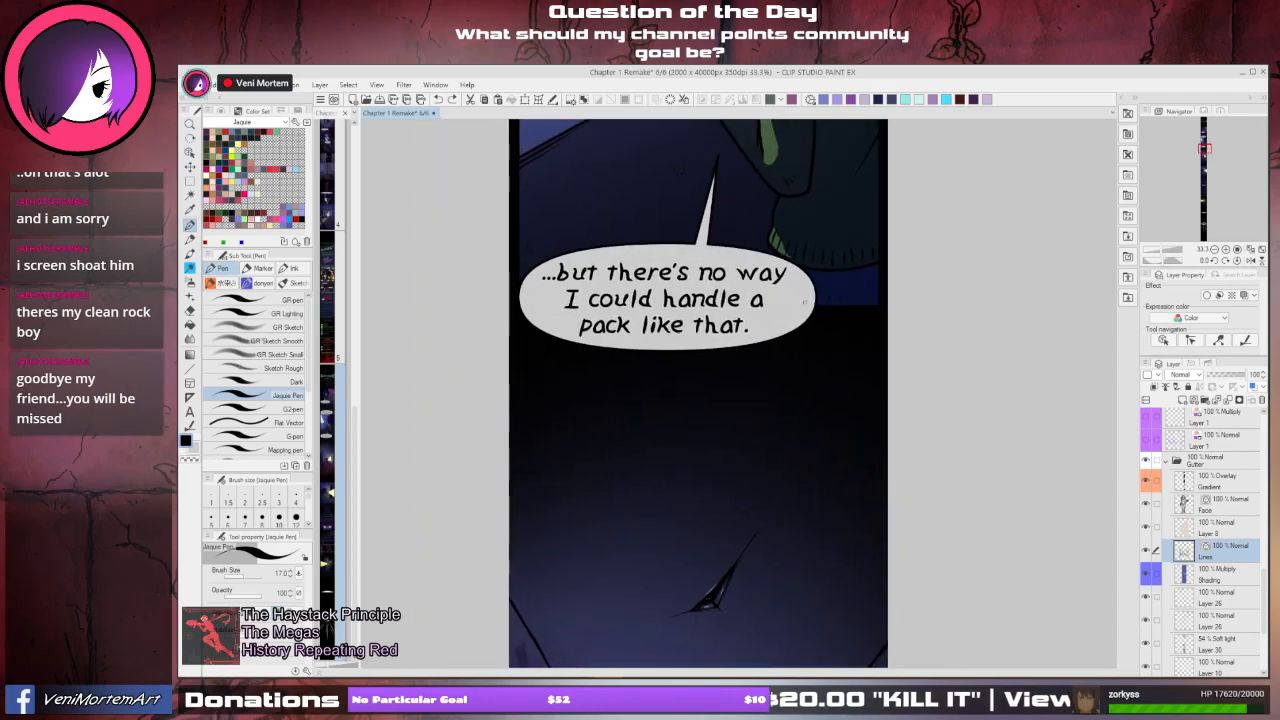
pyautogui.moveTo(804, 302); pyautogui.dragTo(769, 272)
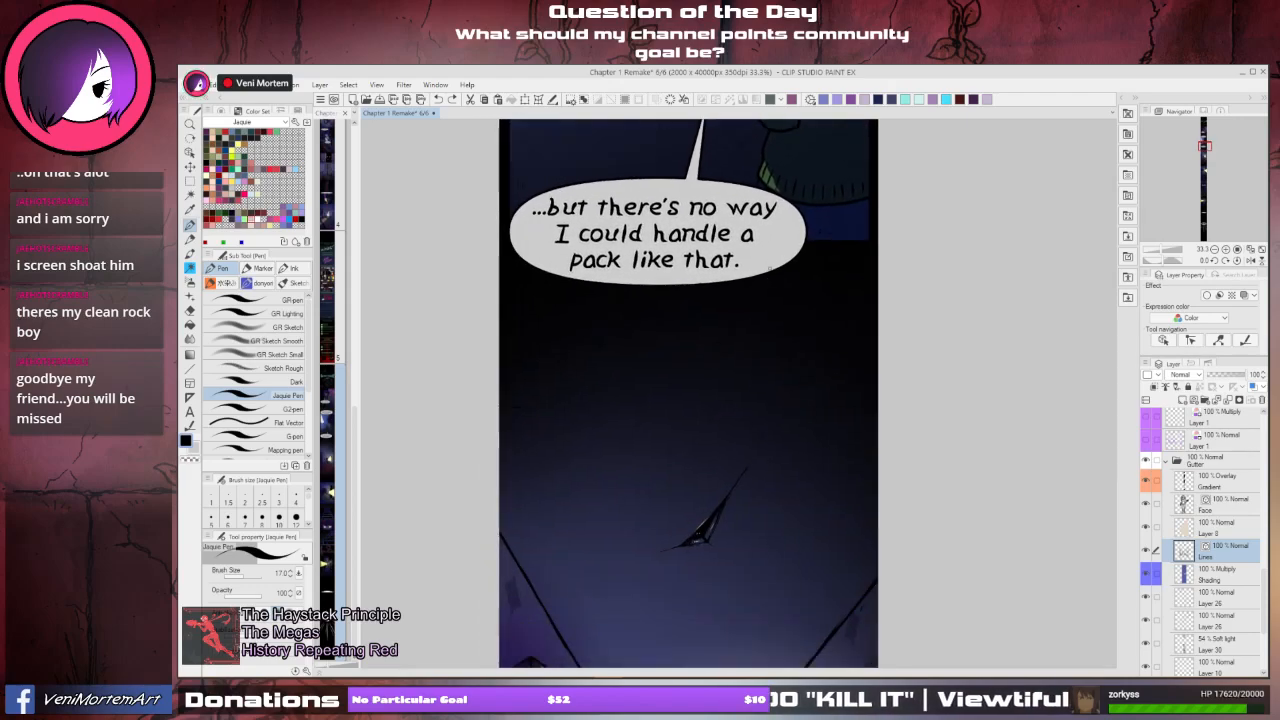
# - On the dialogue text layer, draw a rounded balloon around "I should probably check the basement." in the flashlight panel
pyautogui.scroll(-10, 768, 268)
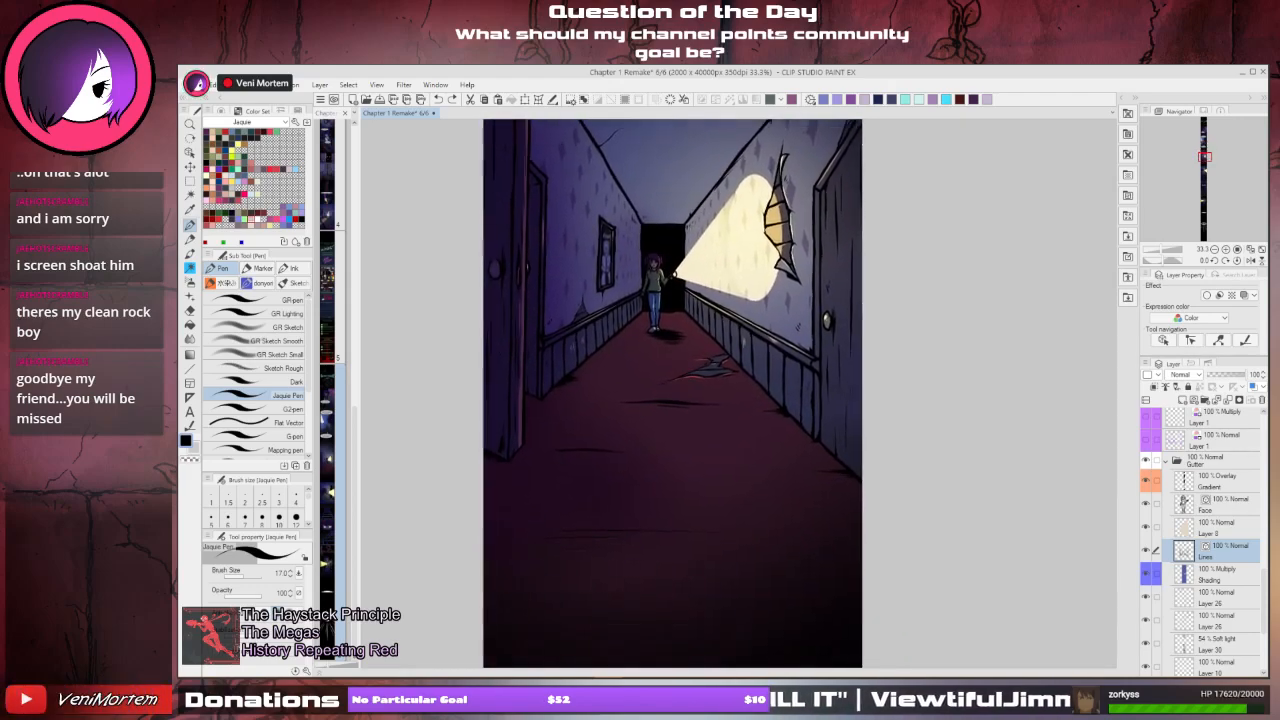
pyautogui.scroll(-10, 786, 444)
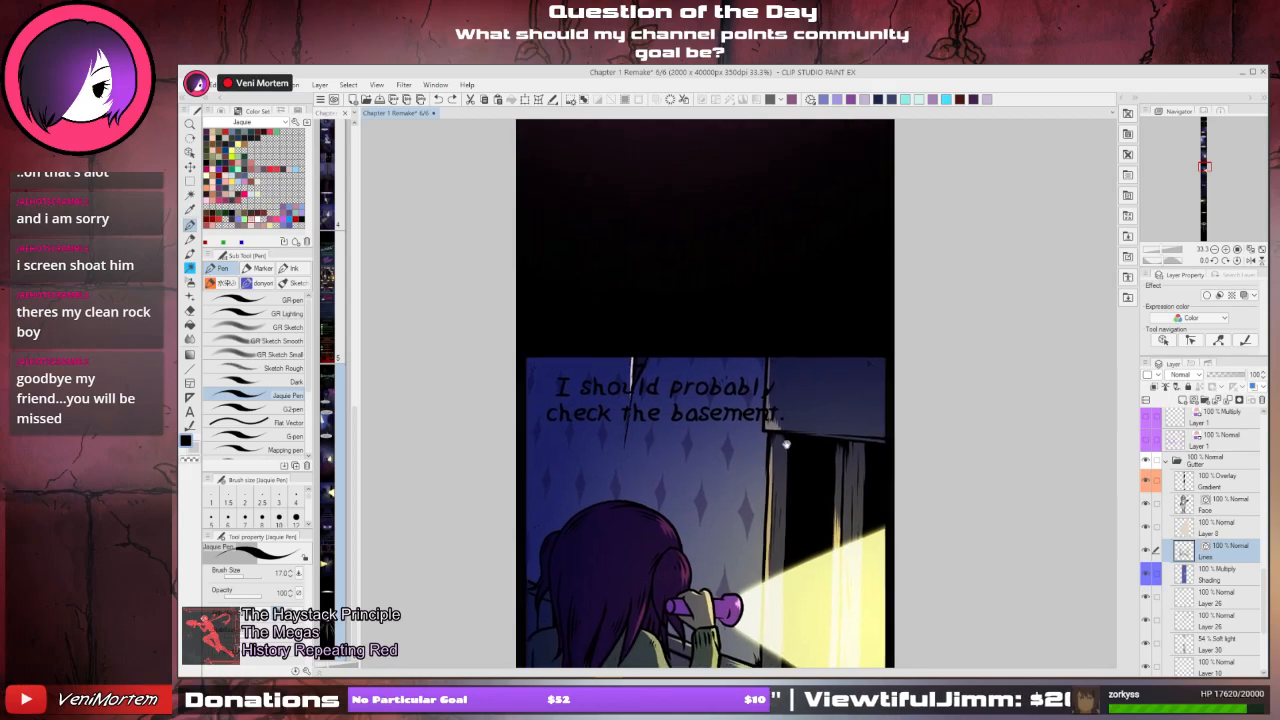
pyautogui.scroll(-1, 786, 444)
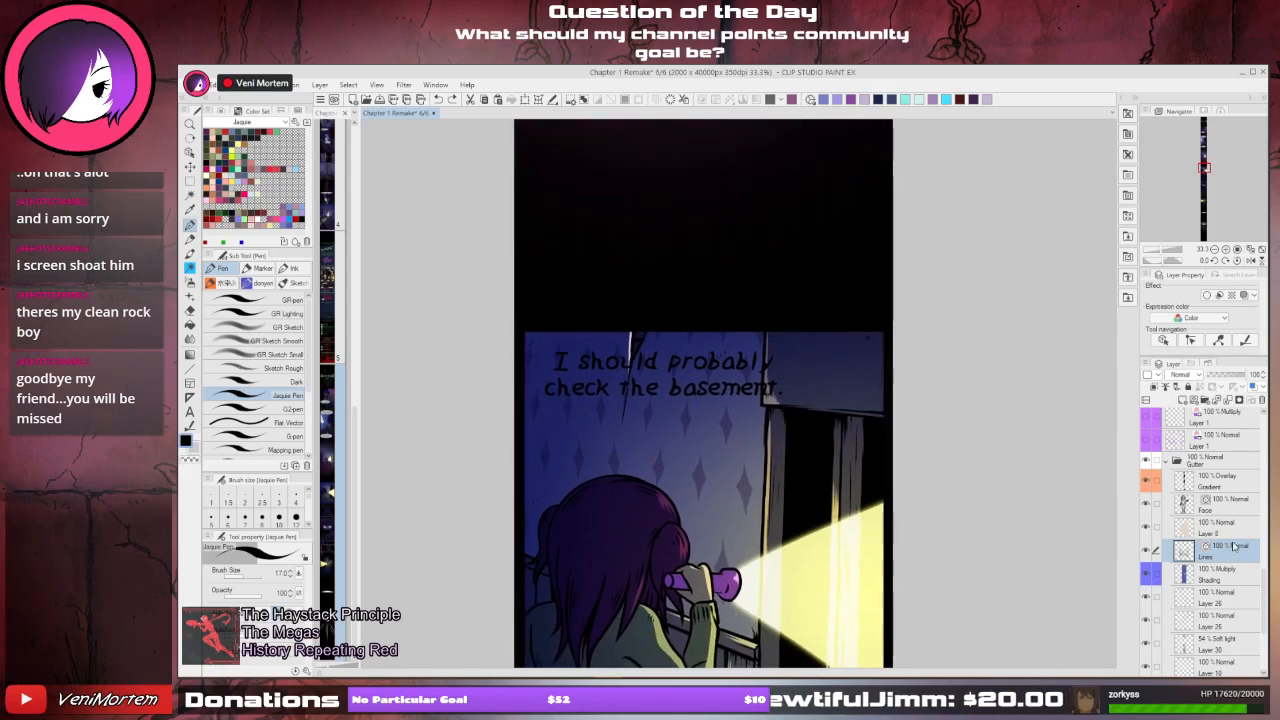
pyautogui.moveTo(1264, 590); pyautogui.dragTo(1266, 455)
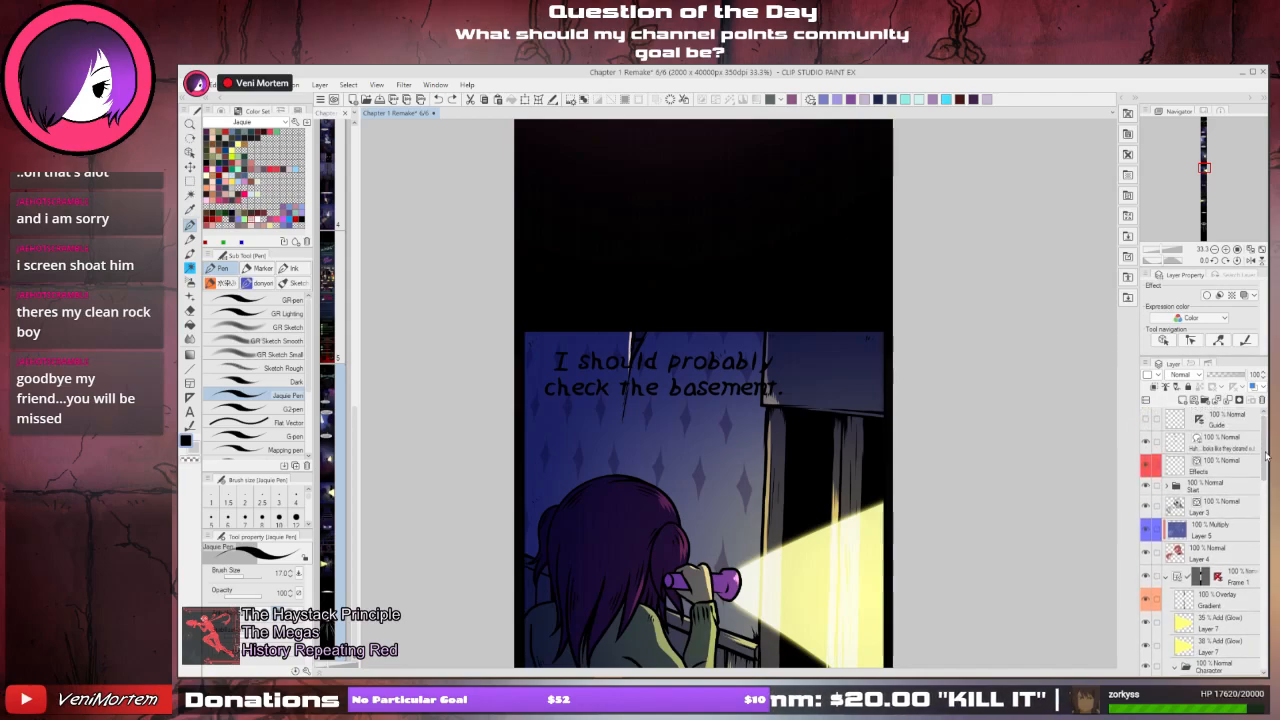
pyautogui.click(1230, 445)
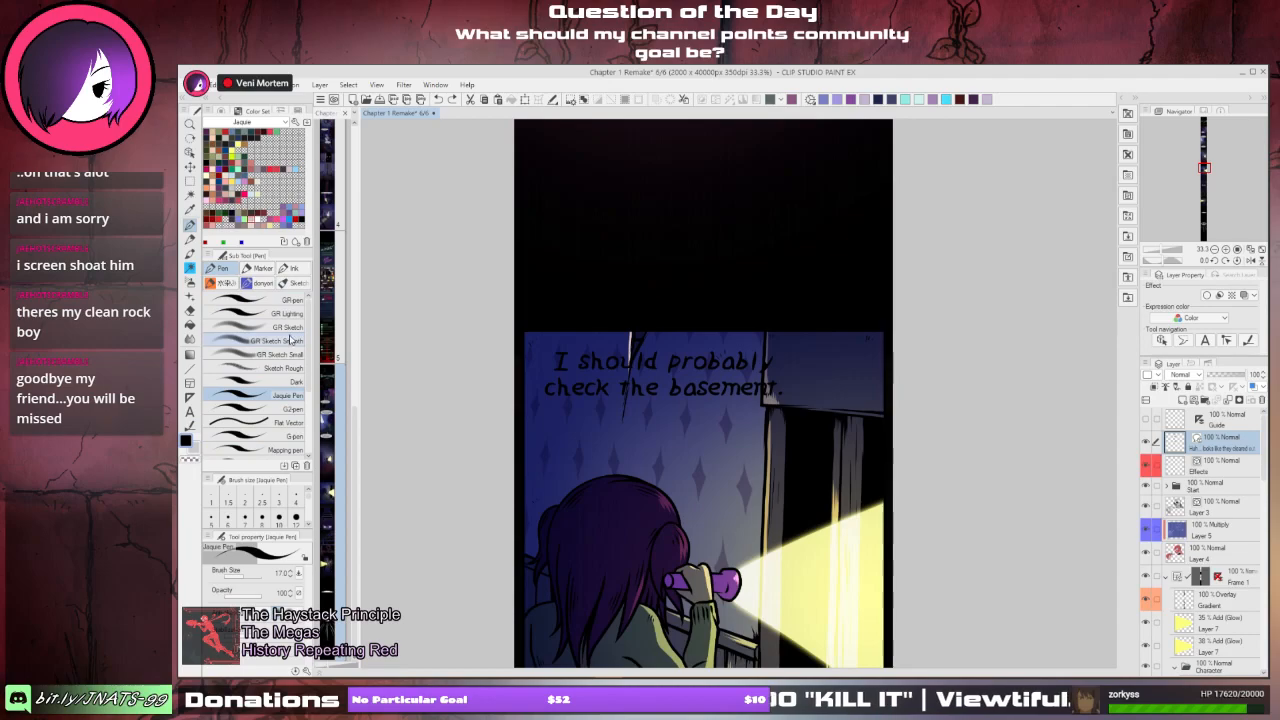
pyautogui.click(189, 411)
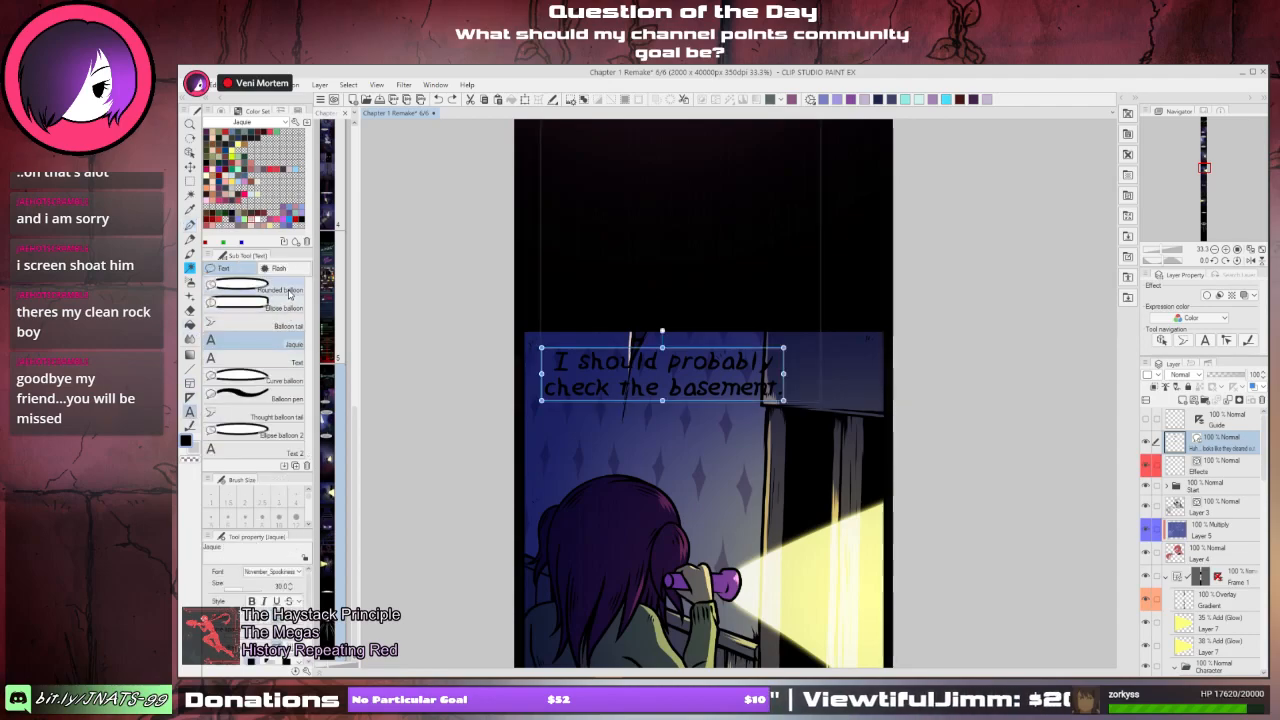
pyautogui.click(290, 293)
pyautogui.moveTo(534, 335); pyautogui.dragTo(792, 408)
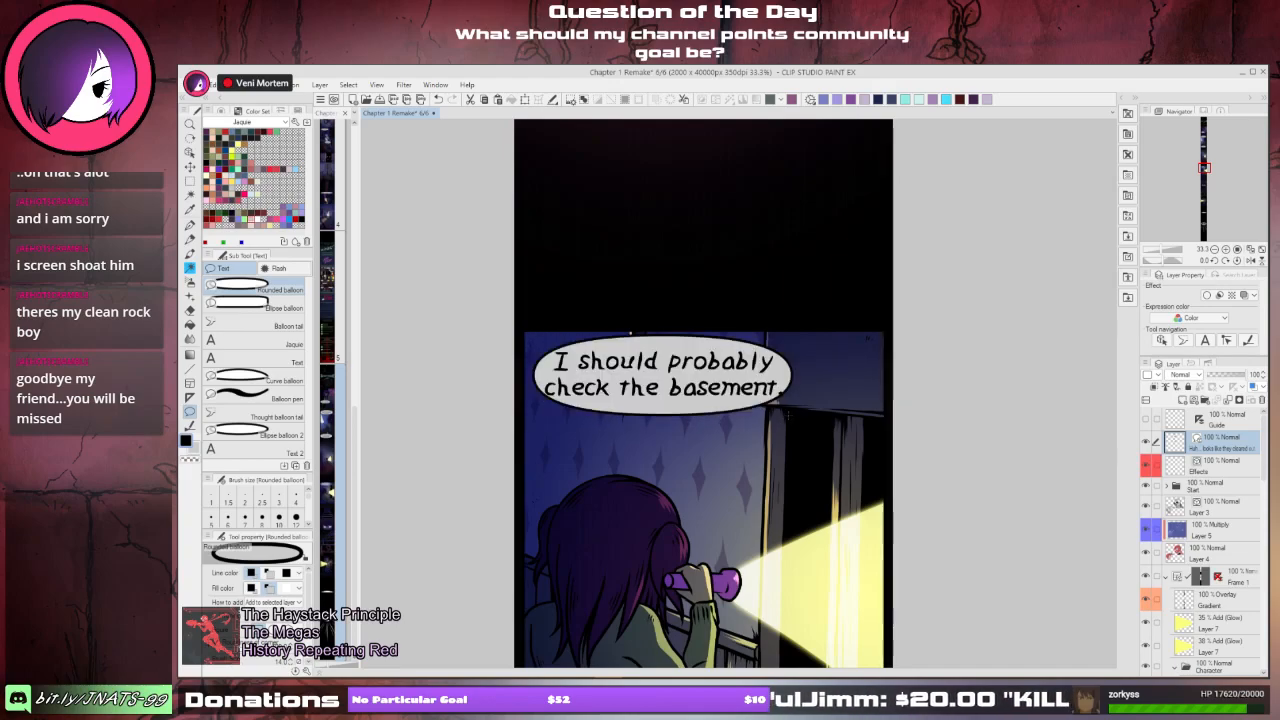
# - Resize the "I should probably check the basement." balloon and move it with its text lower, just above the girl's head
pyautogui.keyDown('ctrl'); pyautogui.click(774, 411); pyautogui.keyUp('ctrl')
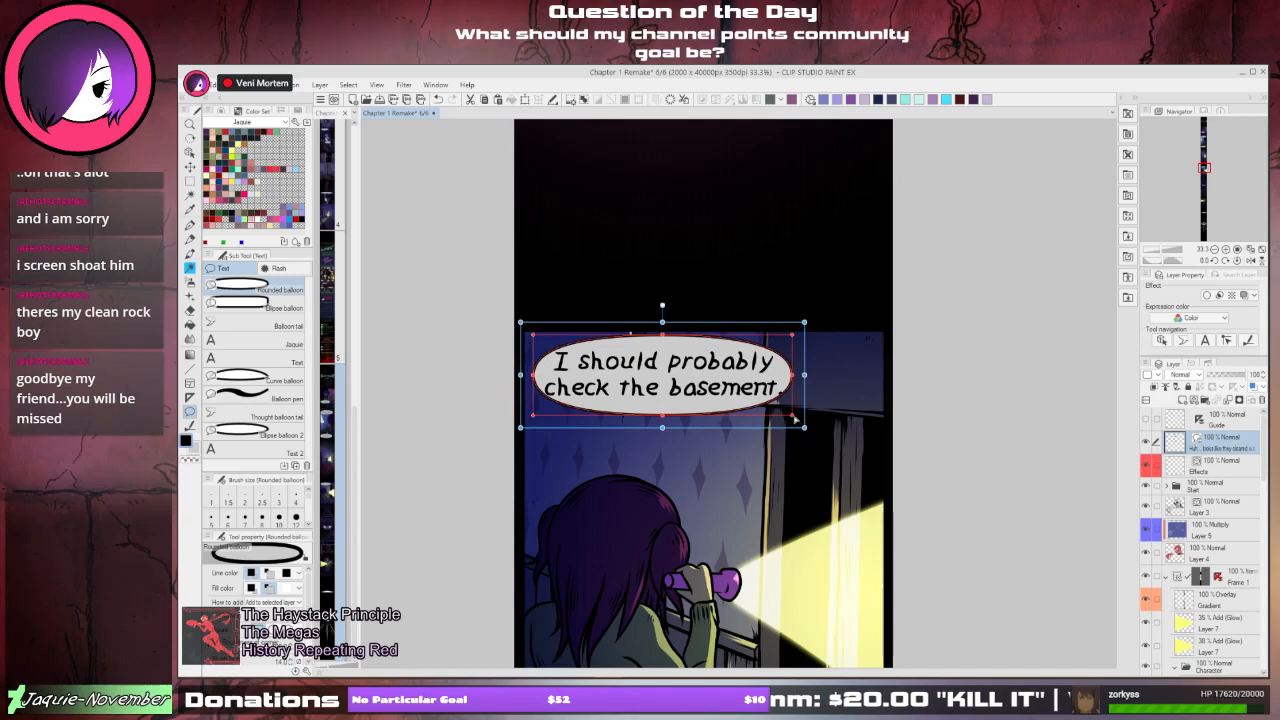
pyautogui.moveTo(804, 427); pyautogui.dragTo(815, 342)
pyautogui.click(736, 260)
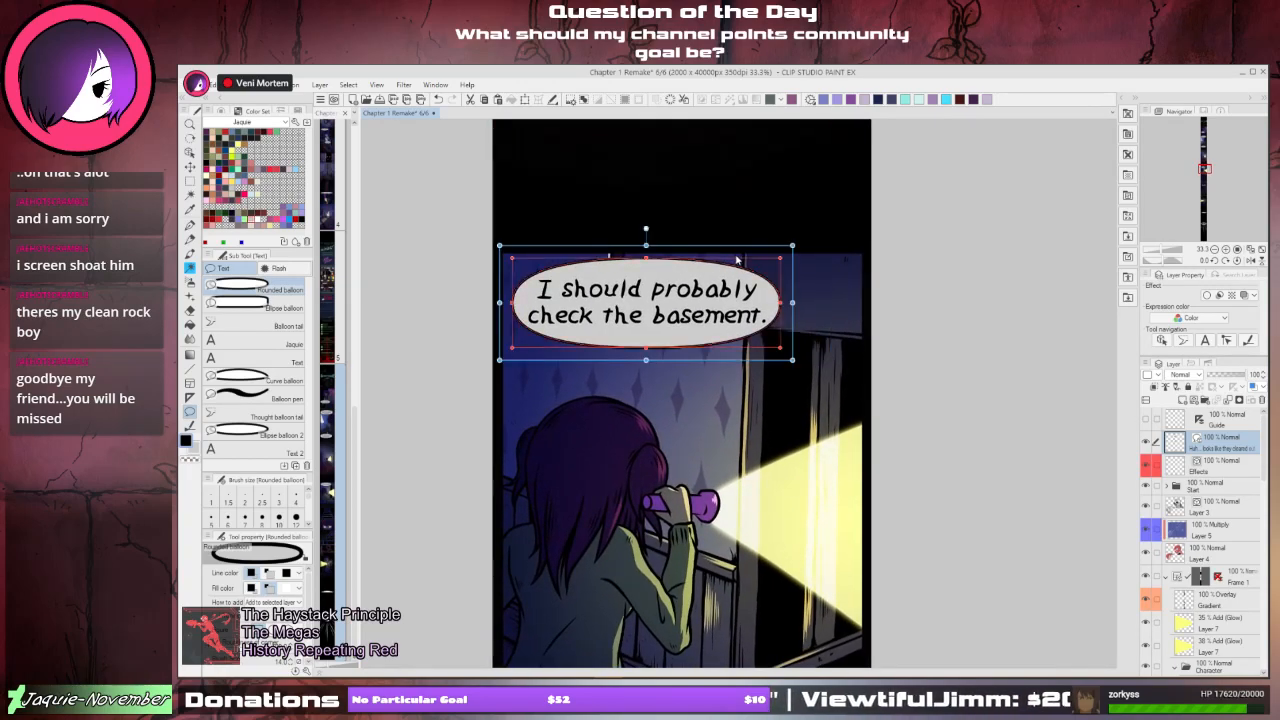
pyautogui.moveTo(736, 249); pyautogui.dragTo(757, 304)
# - Scale down the "I should probably check the basement." text and centre it inside its balloon
pyautogui.press('Return')
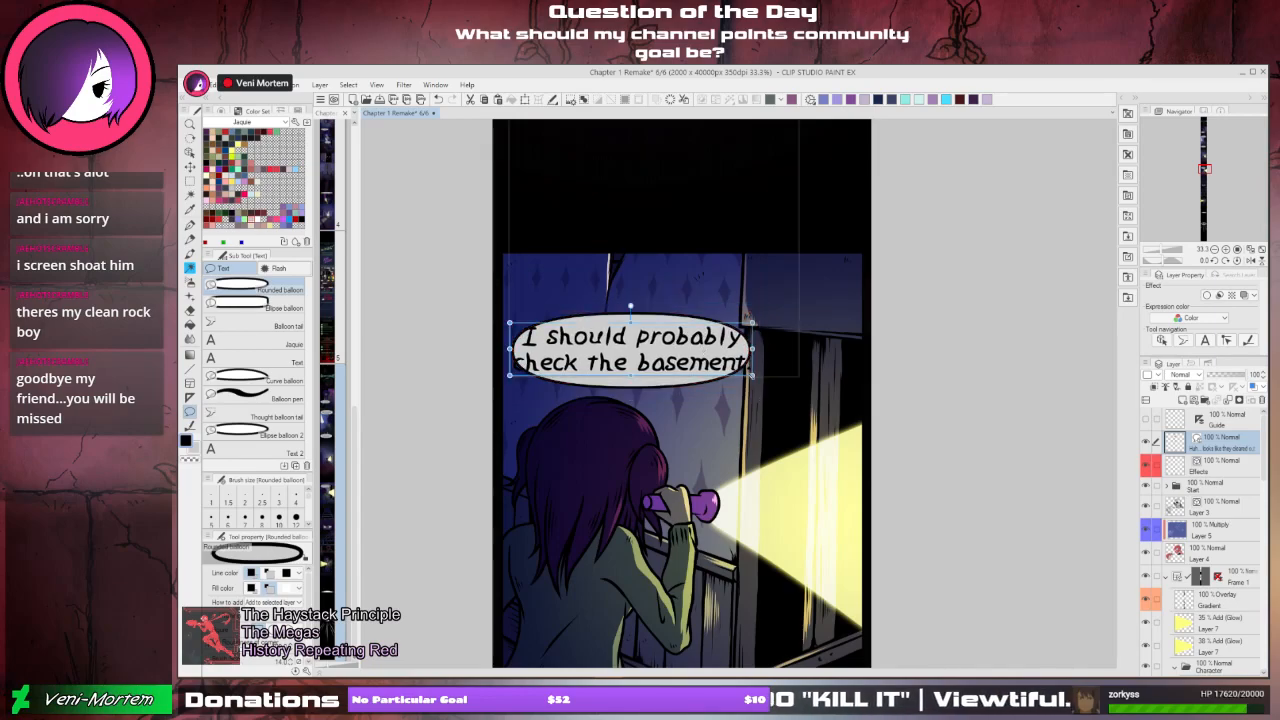
pyautogui.moveTo(752, 376); pyautogui.dragTo(703, 366)
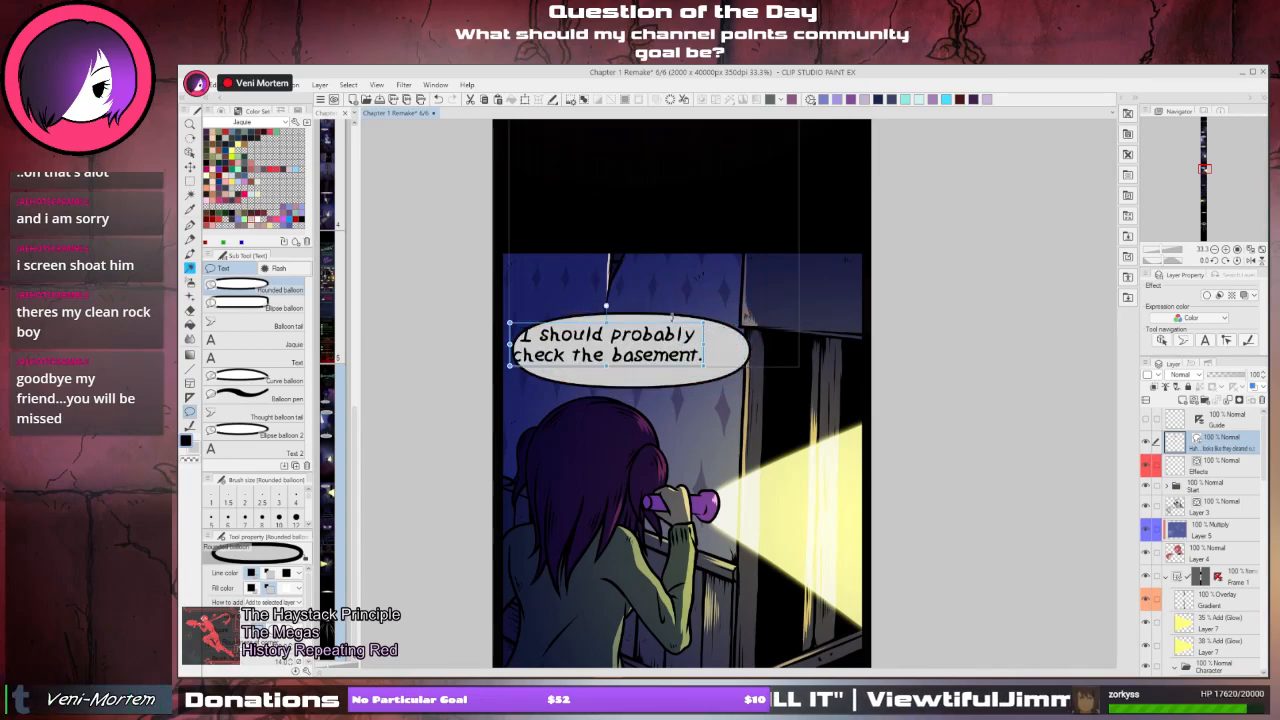
pyautogui.moveTo(672, 320); pyautogui.dragTo(692, 323)
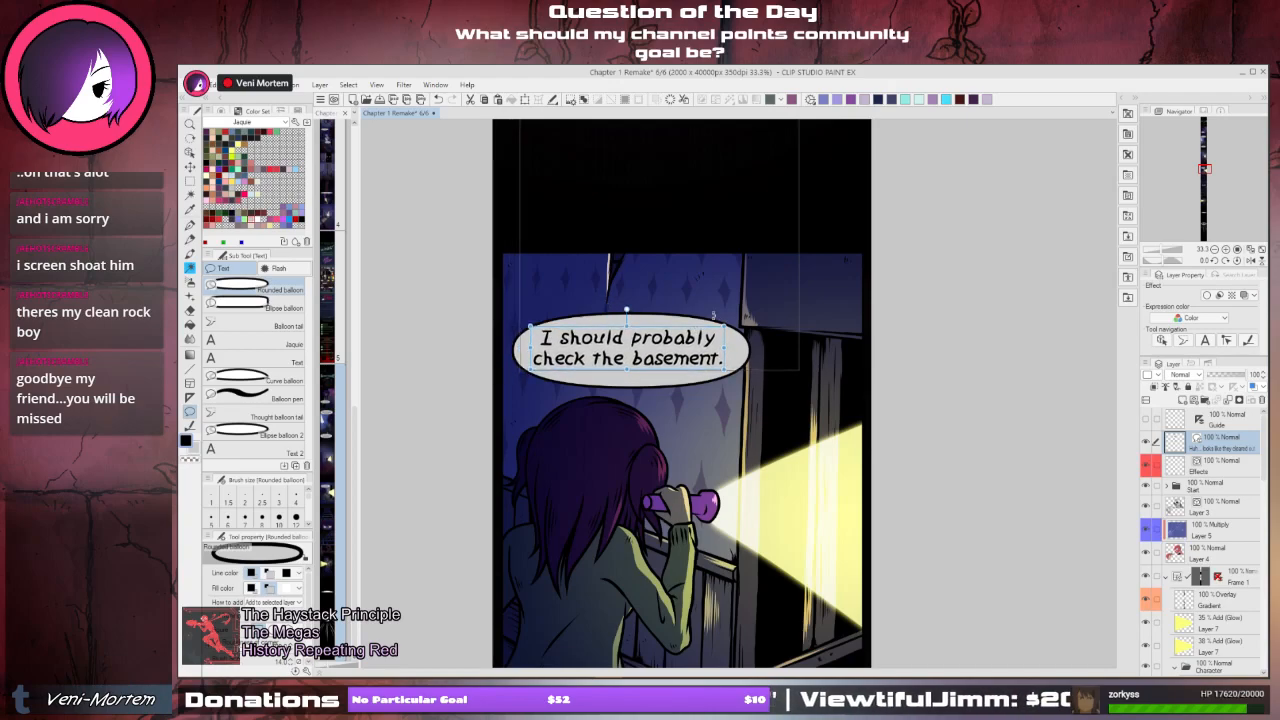
# - Slightly enlarge and recentre the "I should probably check the basement." text, and add a straight balloon tail pointing down toward the girl's head
pyautogui.moveTo(626, 370); pyautogui.dragTo(626, 373)
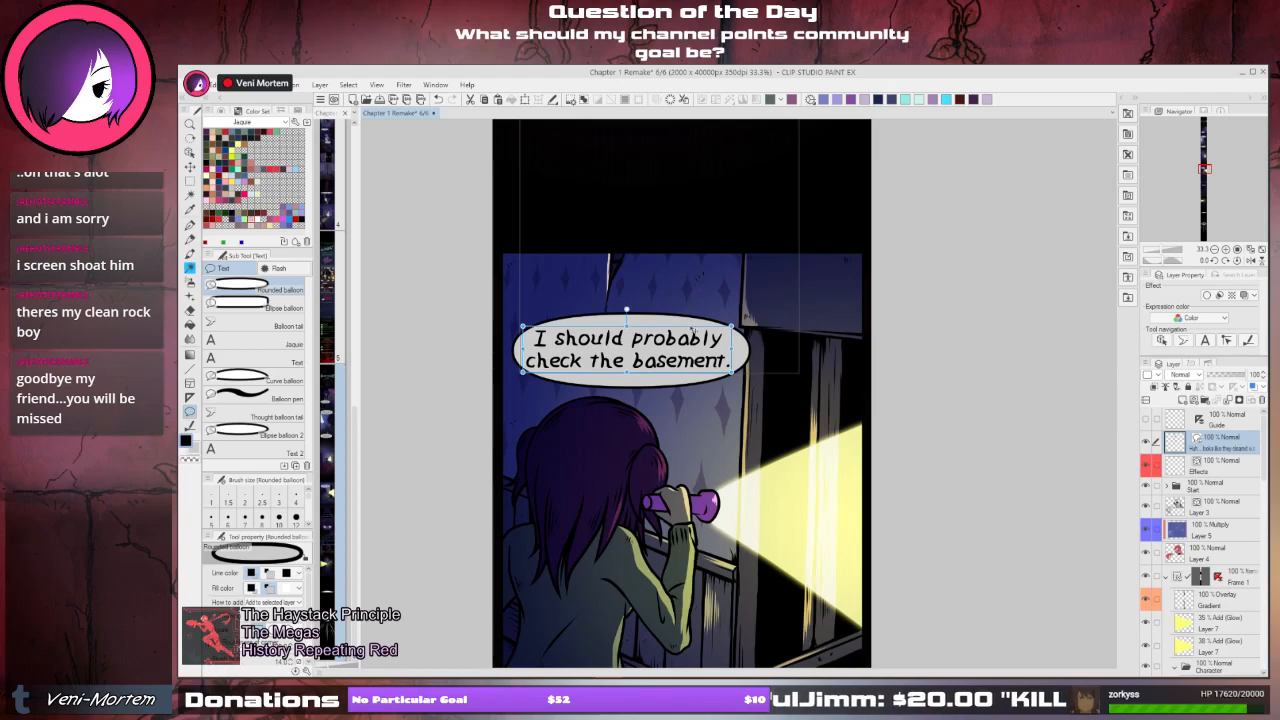
pyautogui.moveTo(691, 329); pyautogui.dragTo(698, 329)
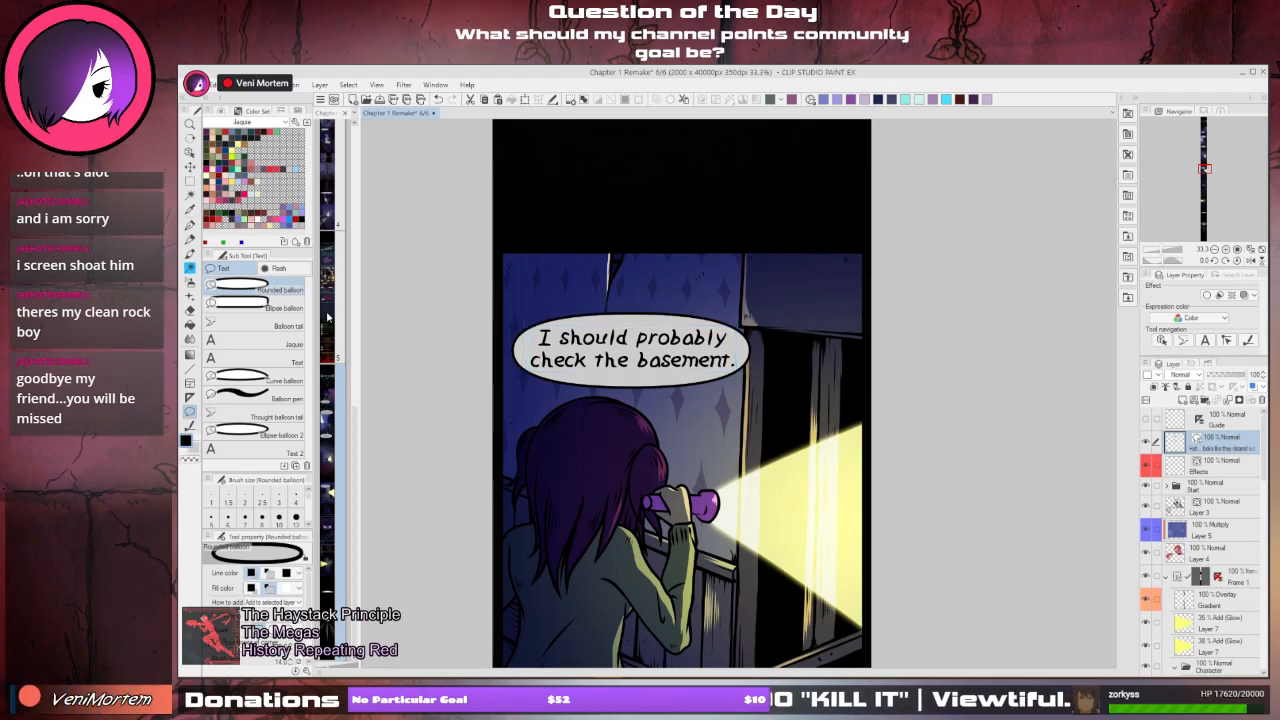
pyautogui.click(255, 323)
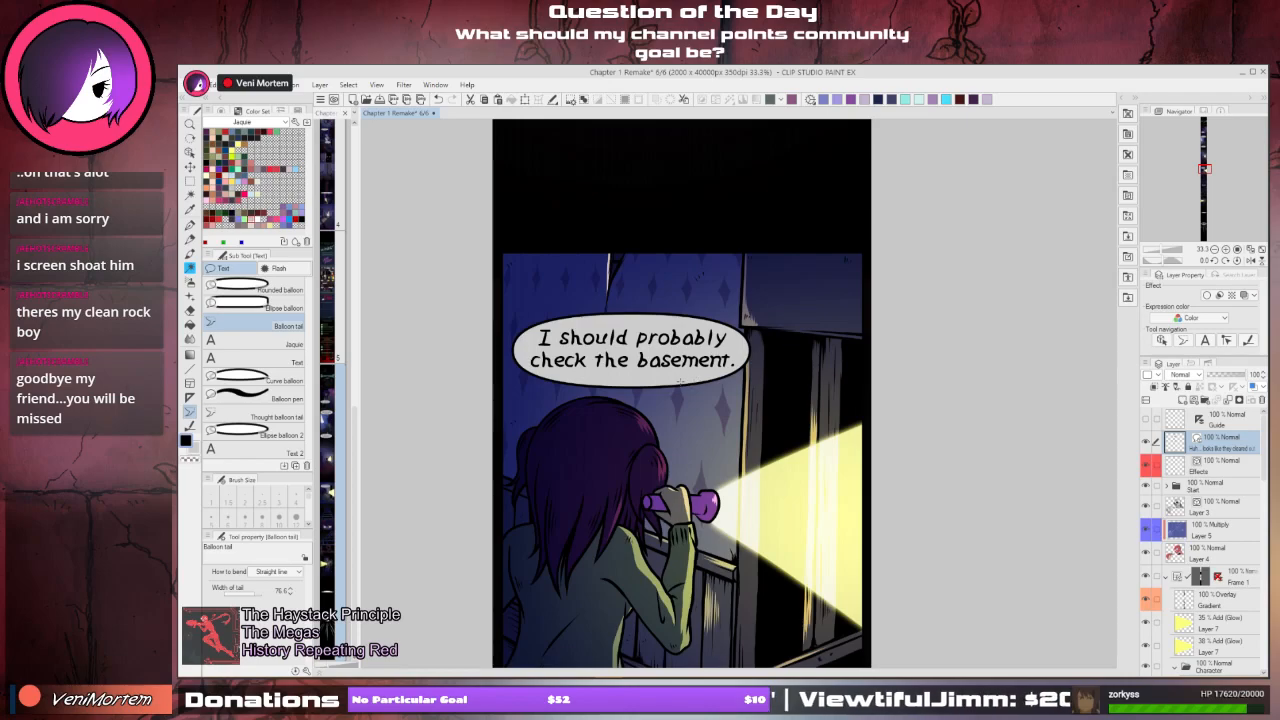
pyautogui.moveTo(681, 381); pyautogui.dragTo(663, 420)
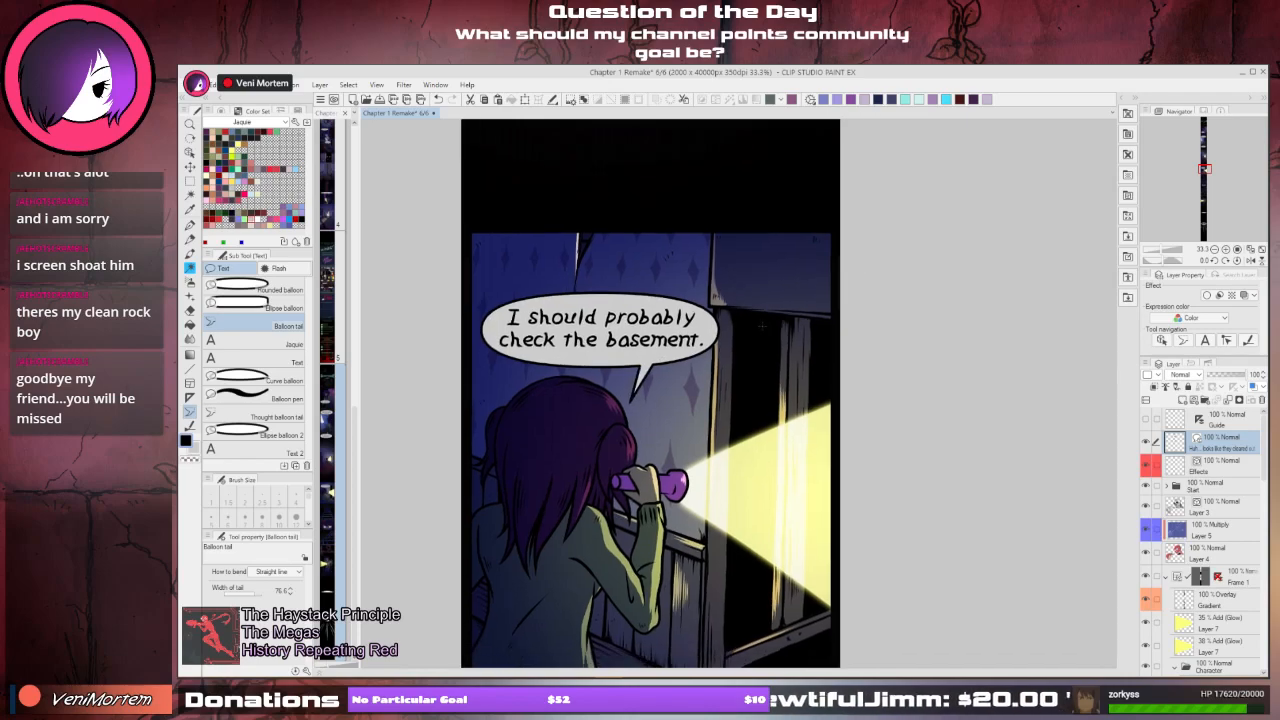
# - Nudge the "I should probably check the basement." balloon and its text slightly left over the girl, and select the balloon's tail
pyautogui.press('h')
pyautogui.press('h')
pyautogui.moveTo(889, 335)
pyautogui.mouseDown()
pyautogui.moveTo(871, 309)
pyautogui.moveTo(866, 219)
pyautogui.moveTo(878, 324)
pyautogui.mouseUp()
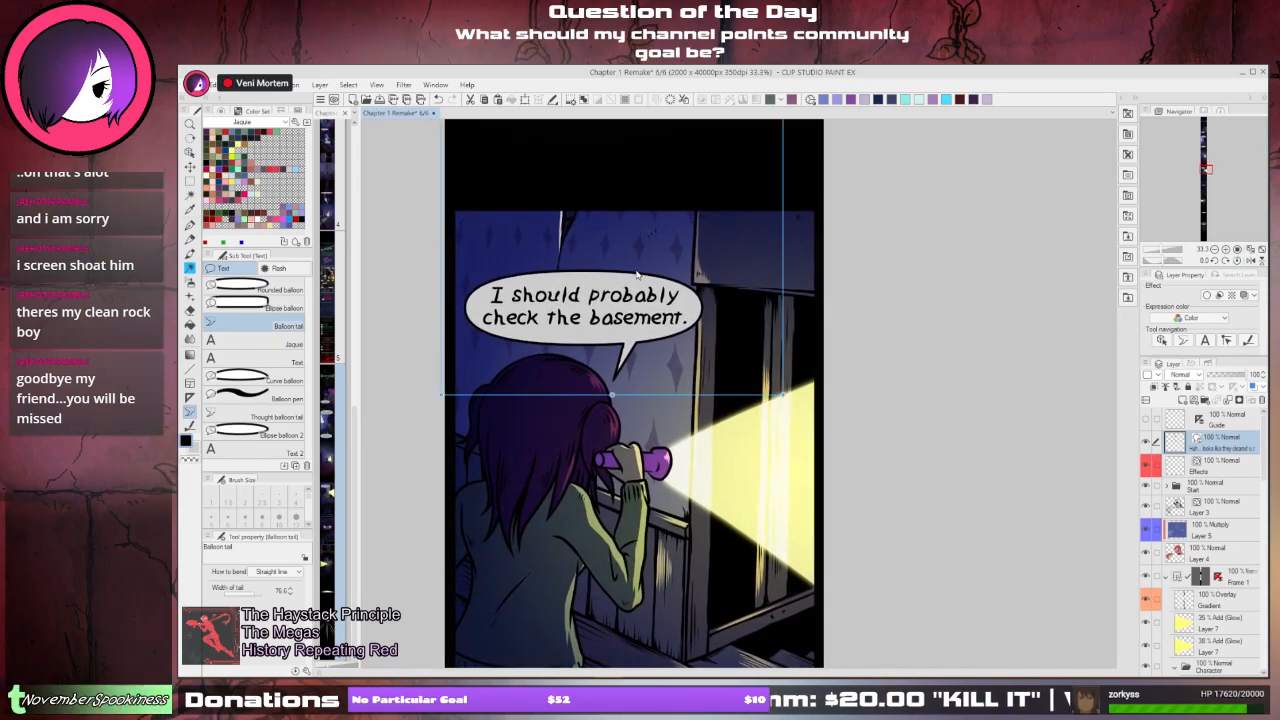
pyautogui.click(639, 276)
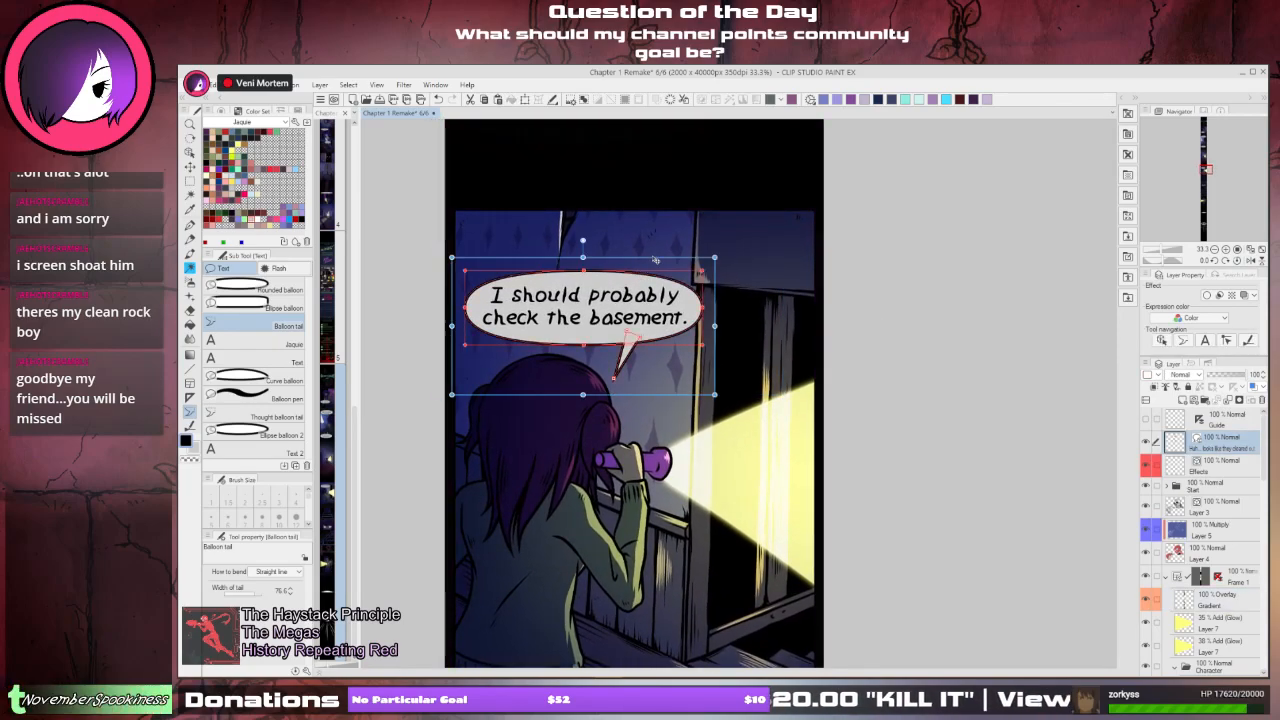
pyautogui.moveTo(653, 259); pyautogui.dragTo(648, 257)
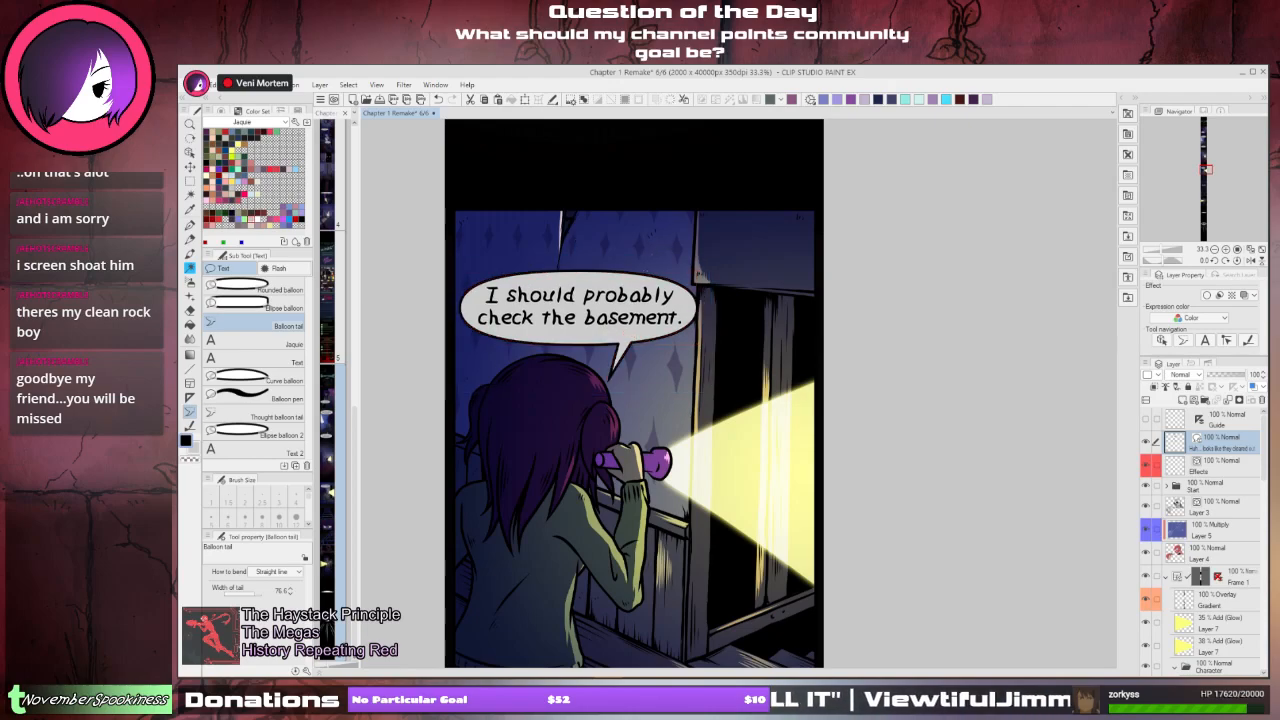
pyautogui.moveTo(622, 312); pyautogui.dragTo(613, 372)
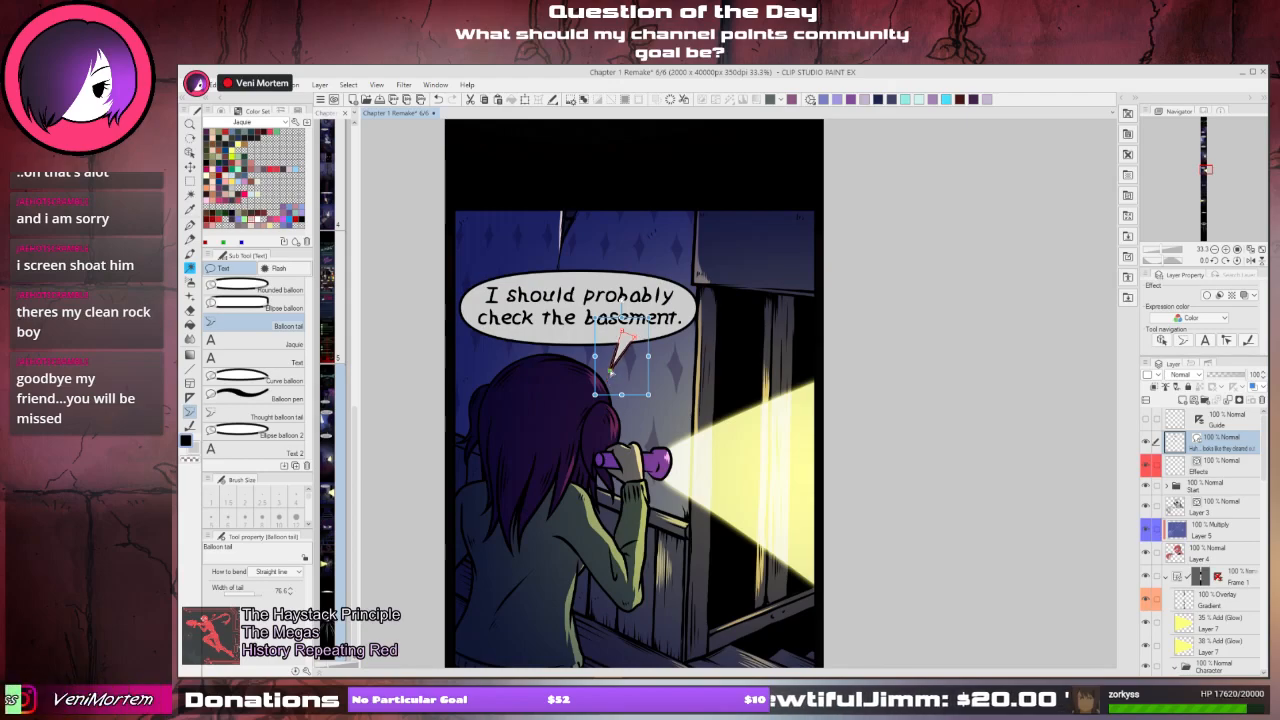
# - Draw a rounded balloon above the frightened girl's head in the basement panel and shift it slightly up and left
pyautogui.moveTo(754, 358)
pyautogui.mouseDown()
pyautogui.moveTo(736, 390)
pyautogui.moveTo(751, 271)
pyautogui.mouseUp()
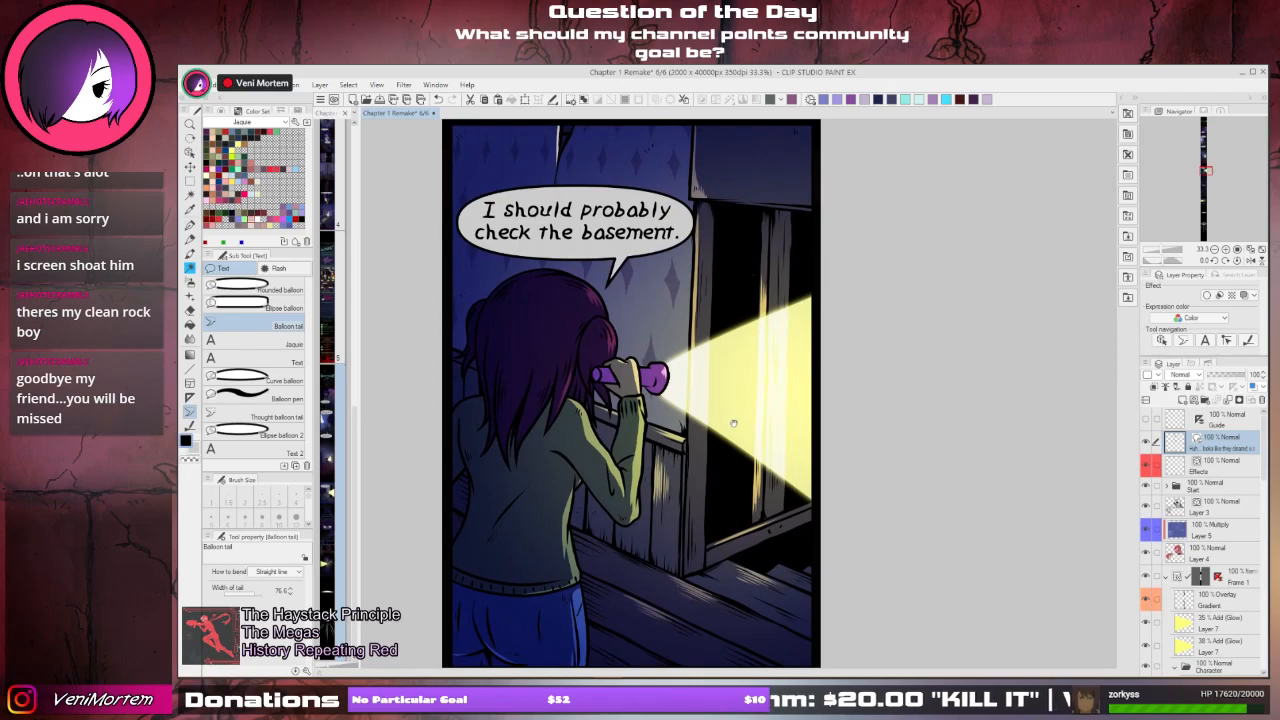
pyautogui.moveTo(734, 423); pyautogui.dragTo(736, 277)
pyautogui.moveTo(700, 464); pyautogui.dragTo(719, 330)
pyautogui.moveTo(712, 387); pyautogui.dragTo(718, 263)
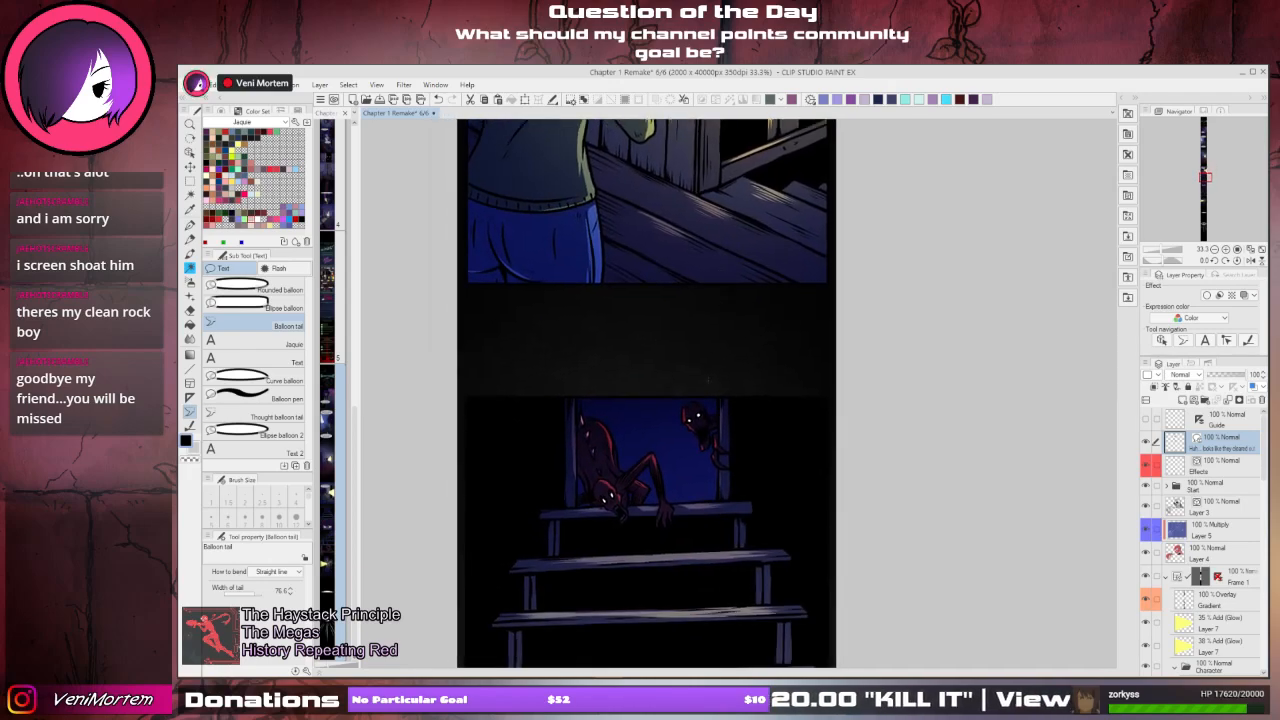
pyautogui.moveTo(697, 496)
pyautogui.mouseDown()
pyautogui.moveTo(697, 386)
pyautogui.moveTo(698, 504)
pyautogui.mouseUp()
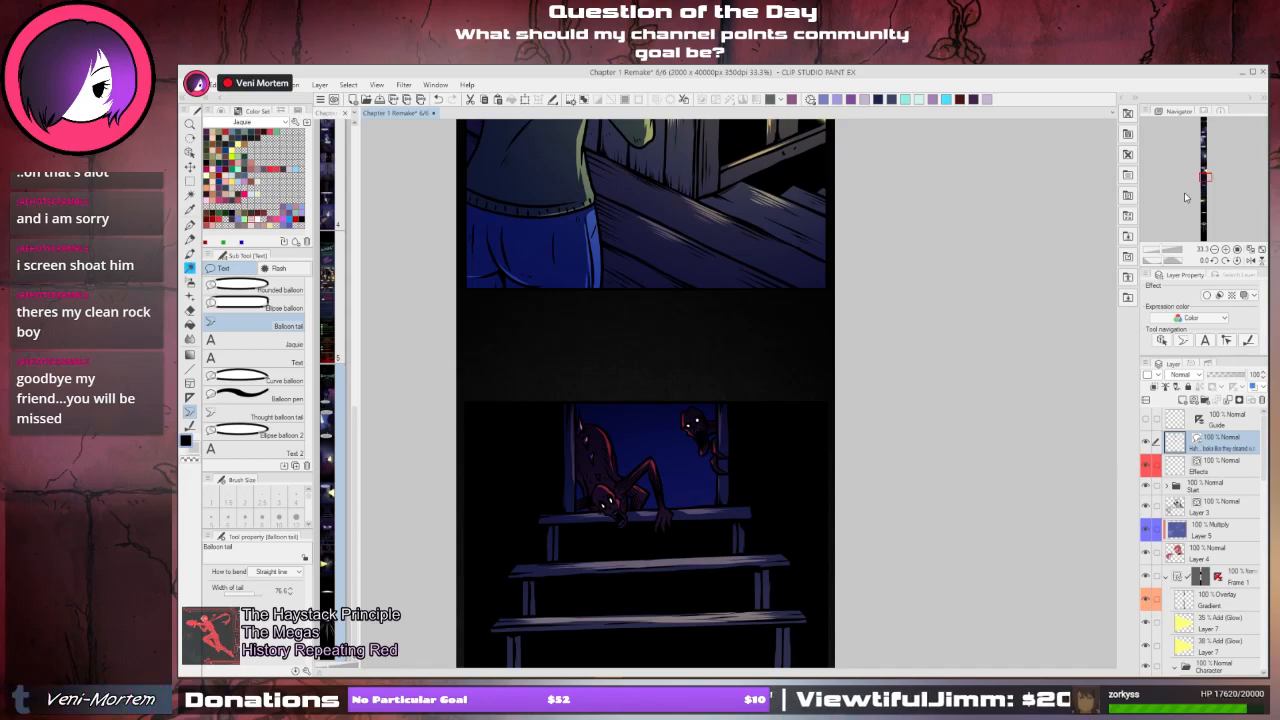
pyautogui.moveTo(1207, 179); pyautogui.dragTo(1205, 199)
pyautogui.moveTo(757, 372); pyautogui.dragTo(756, 361)
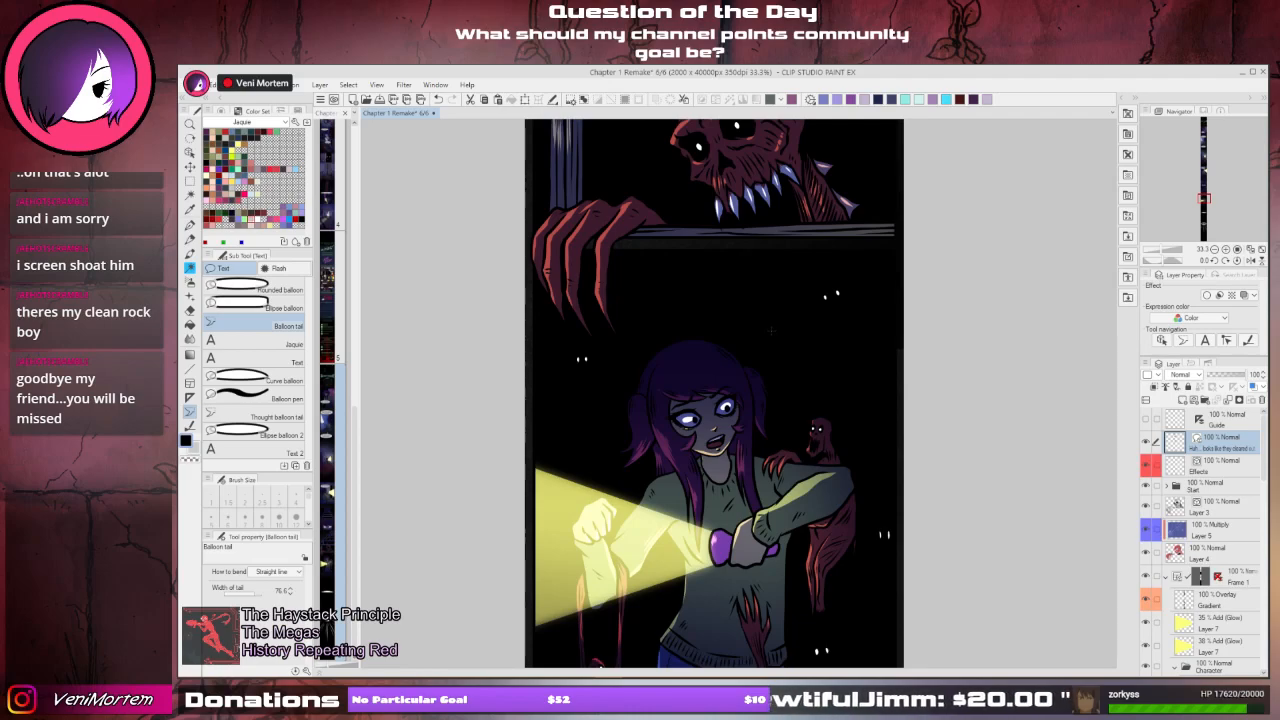
pyautogui.click(272, 287)
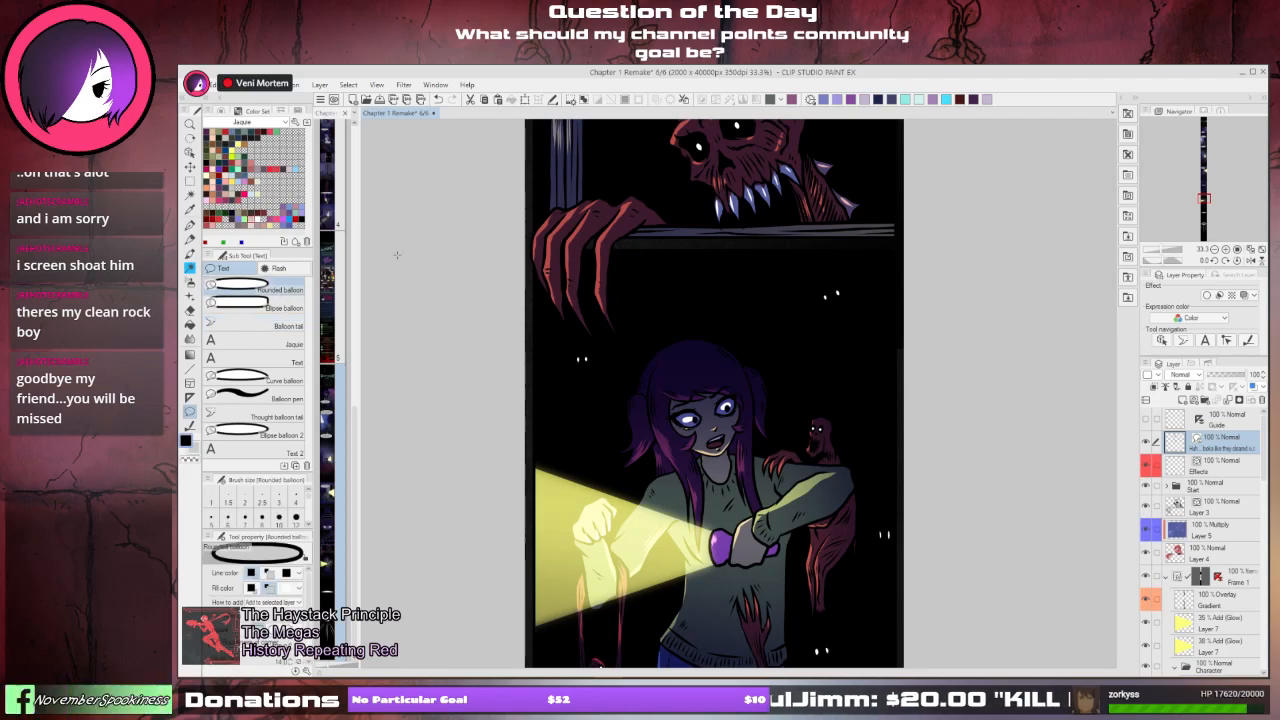
pyautogui.moveTo(648, 272); pyautogui.dragTo(834, 342)
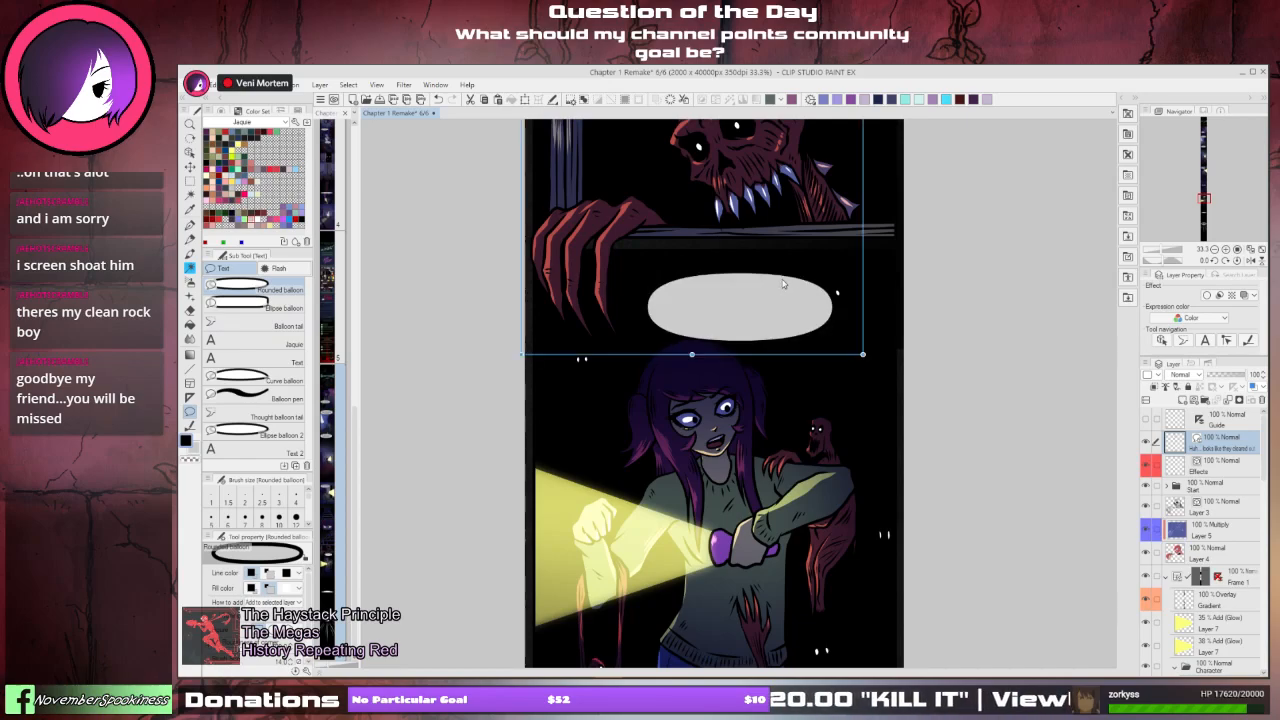
pyautogui.moveTo(783, 271); pyautogui.dragTo(765, 255)
pyautogui.click(733, 355)
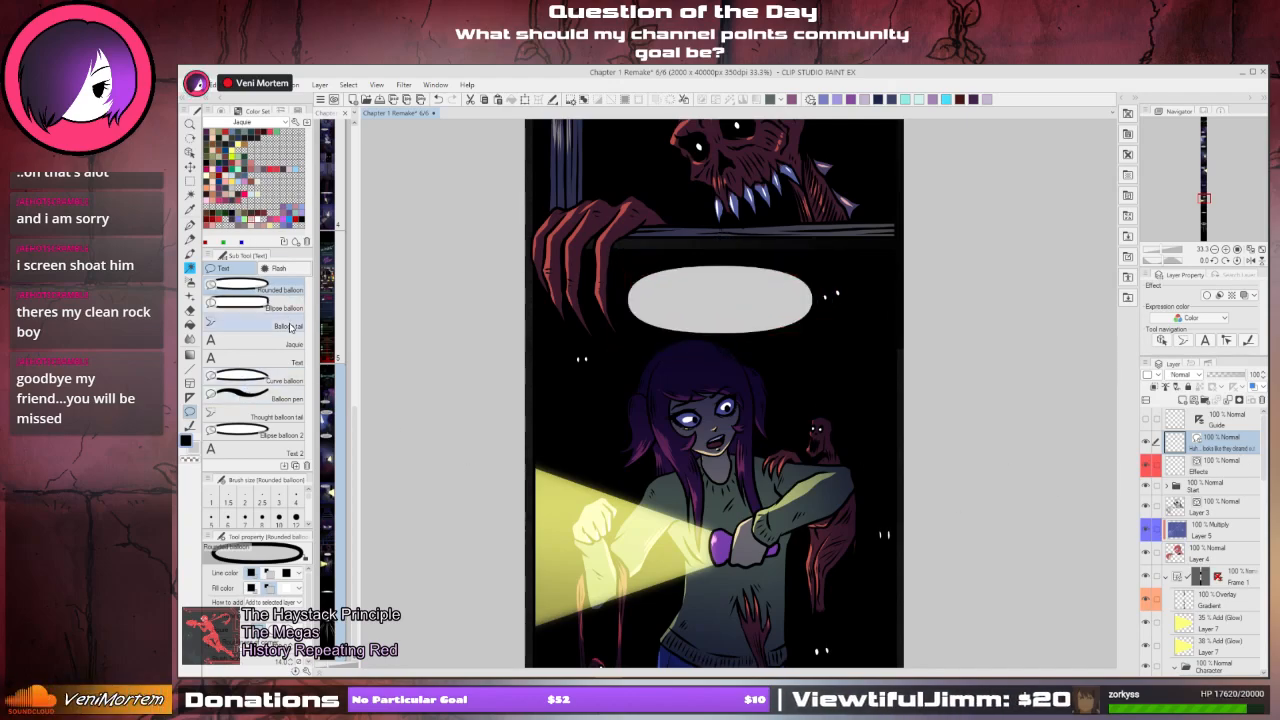
# - Start a Jaque-style text in the empty basement balloon, try "OH NO" as the dialogue and clear it
pyautogui.click(289, 343)
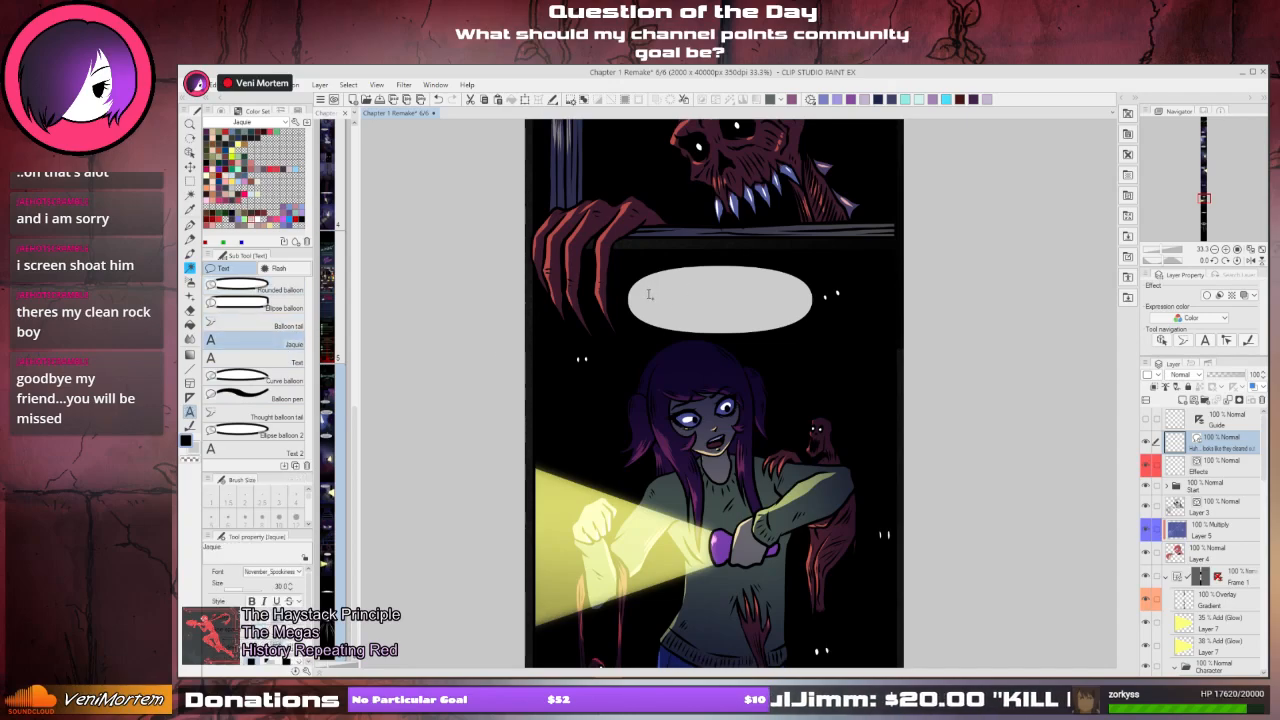
pyautogui.click(666, 298)
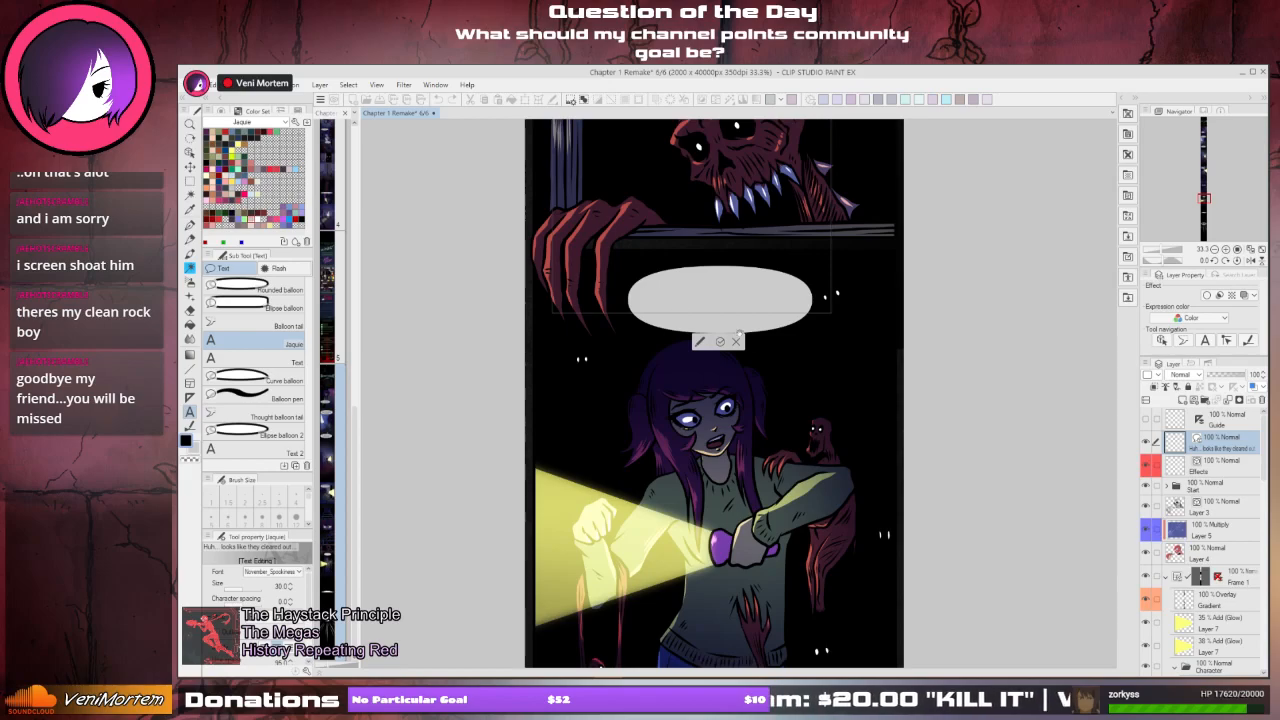
pyautogui.write('H NO')
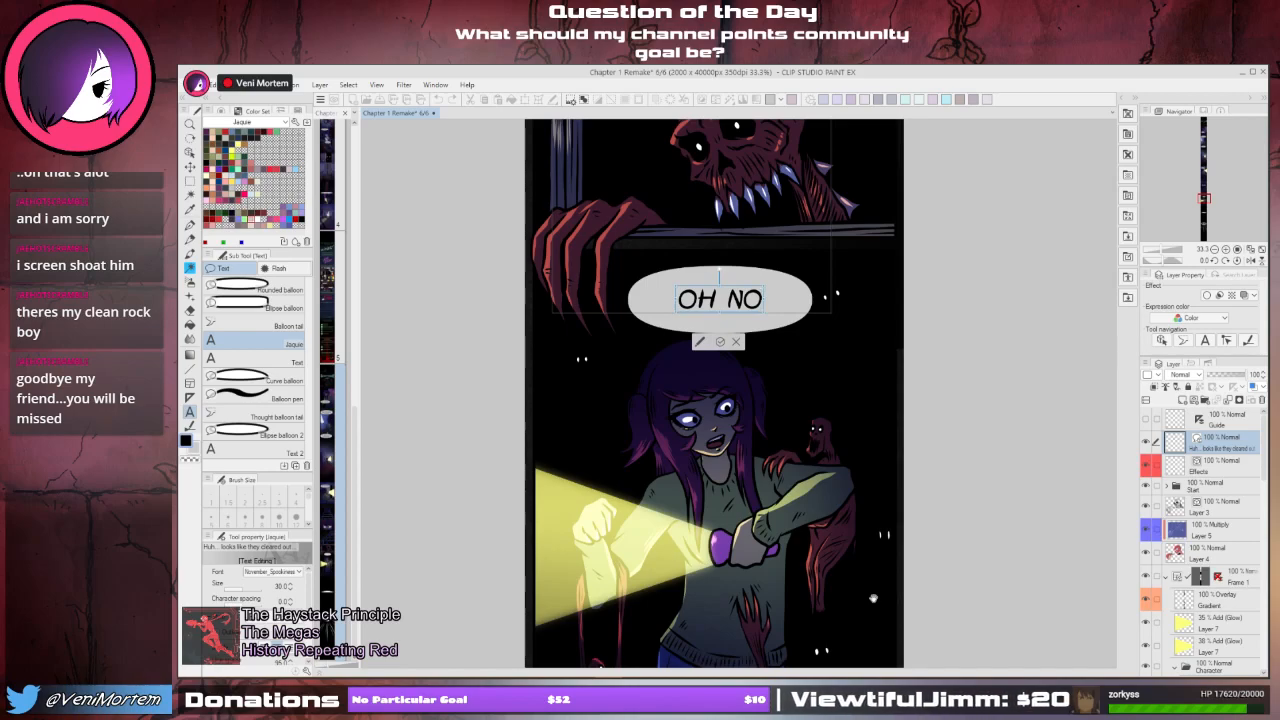
pyautogui.press('BackSpace')
pyautogui.press('BackSpace')
pyautogui.press('BackSpace')
pyautogui.press('BackSpace')
pyautogui.press('BackSpace')
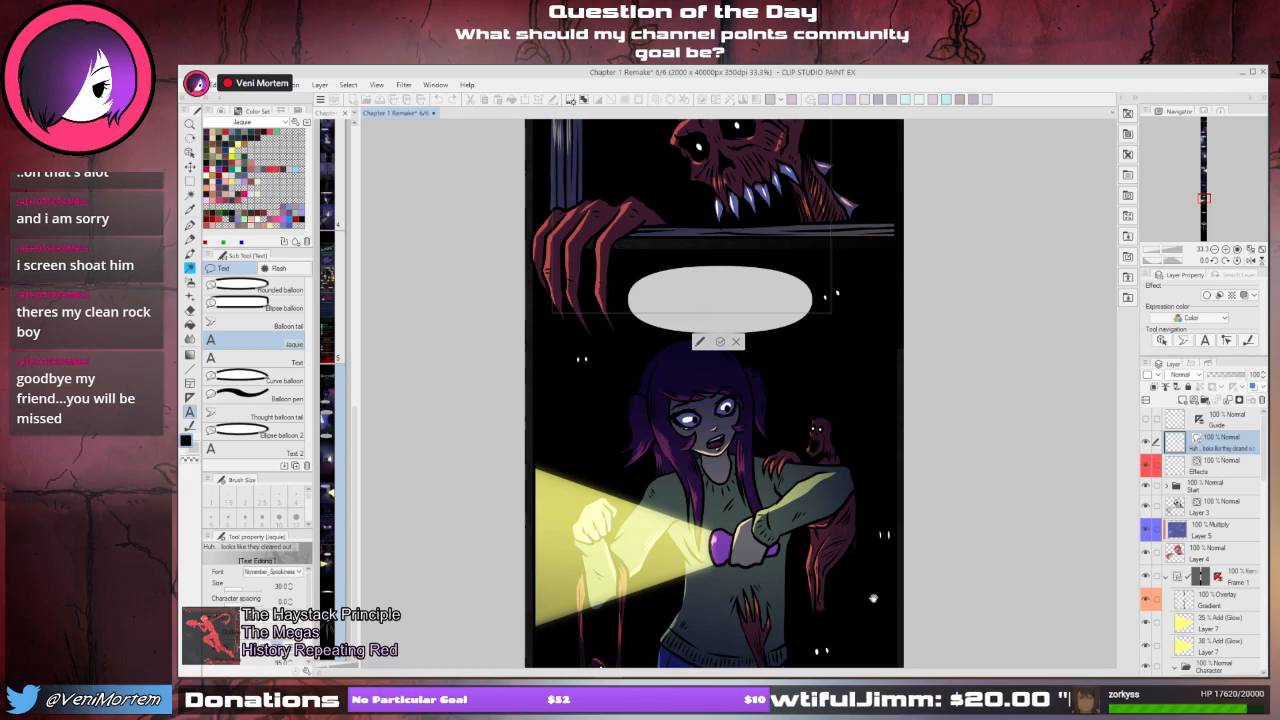
# - Try the two-line dialogue "SHIT! FUCK! / SHITFUCK!" in the basement balloon
pyautogui.write('SHIT!')
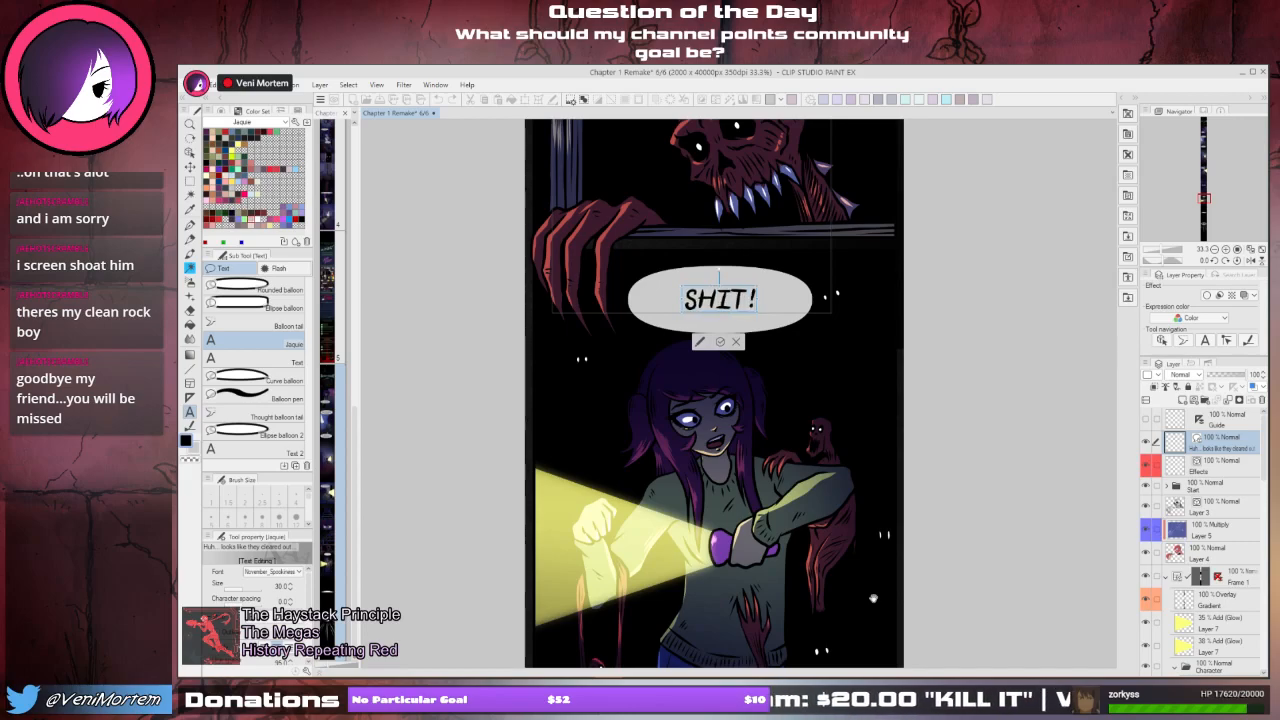
pyautogui.press('BackSpace')
pyautogui.press('BackSpace')
pyautogui.press('BackSpace')
pyautogui.press('BackSpace')
pyautogui.press('BackSpace')
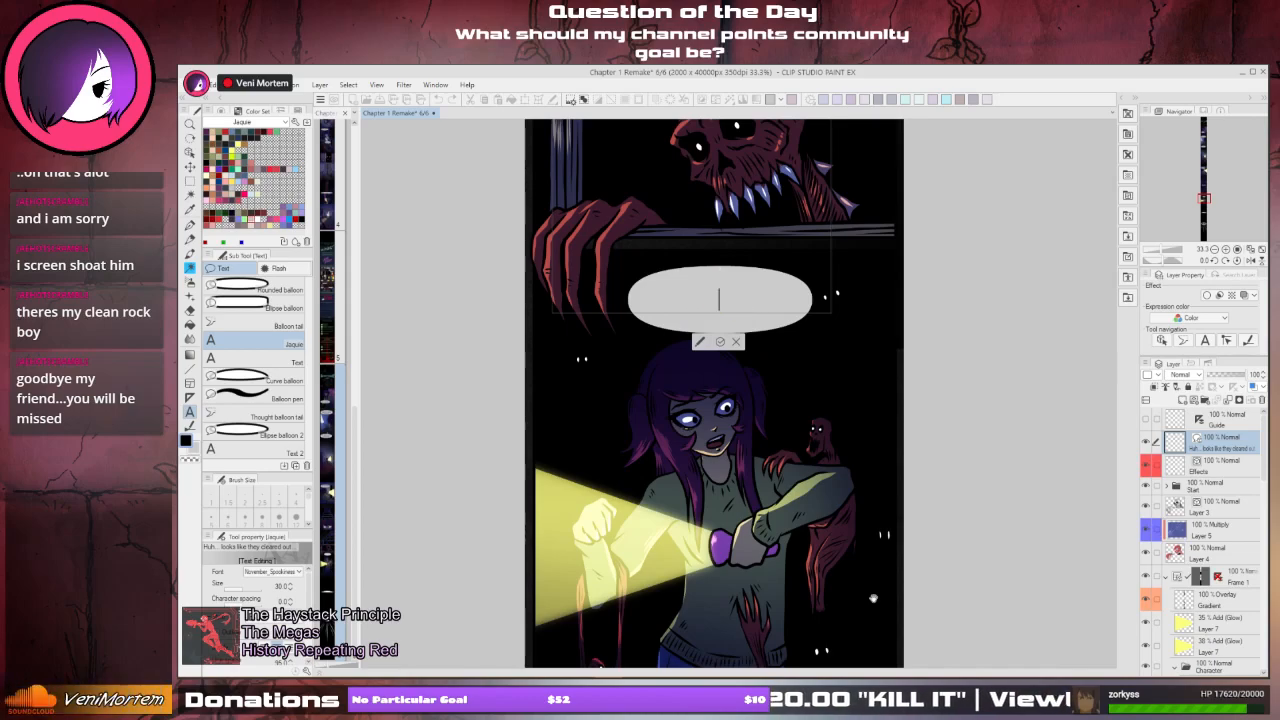
pyautogui.write('S')
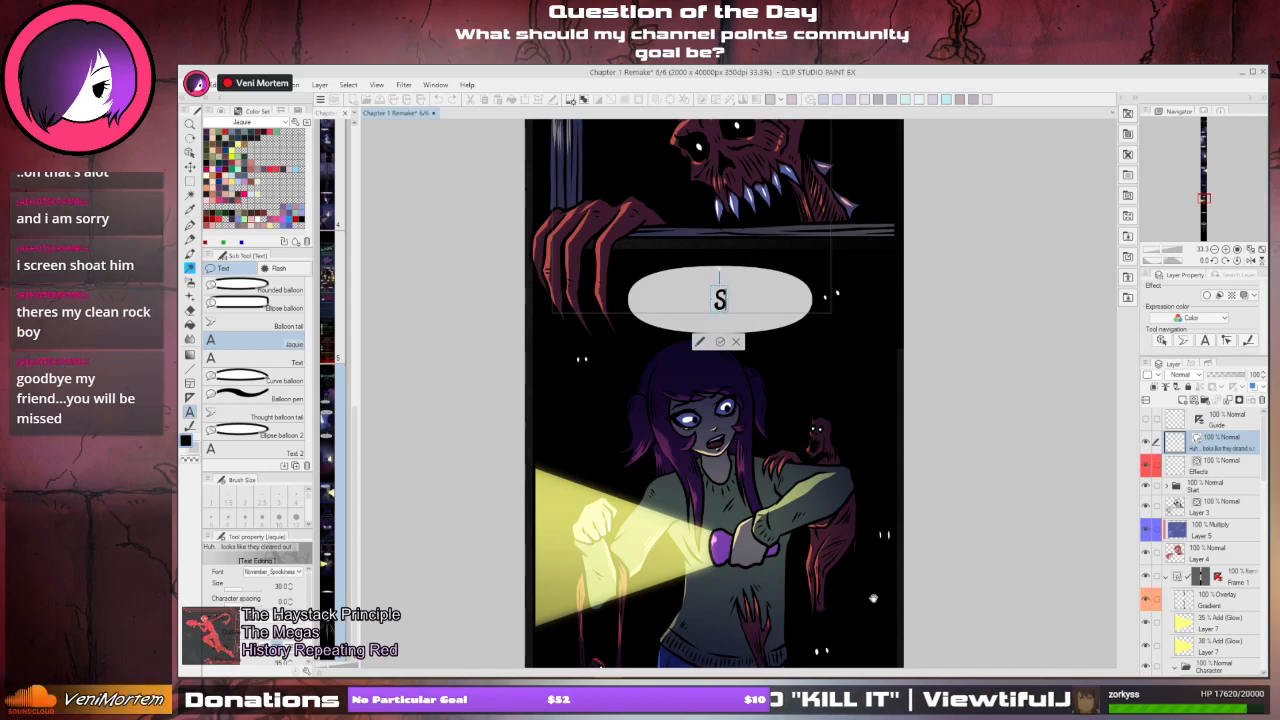
pyautogui.write('HIT!')
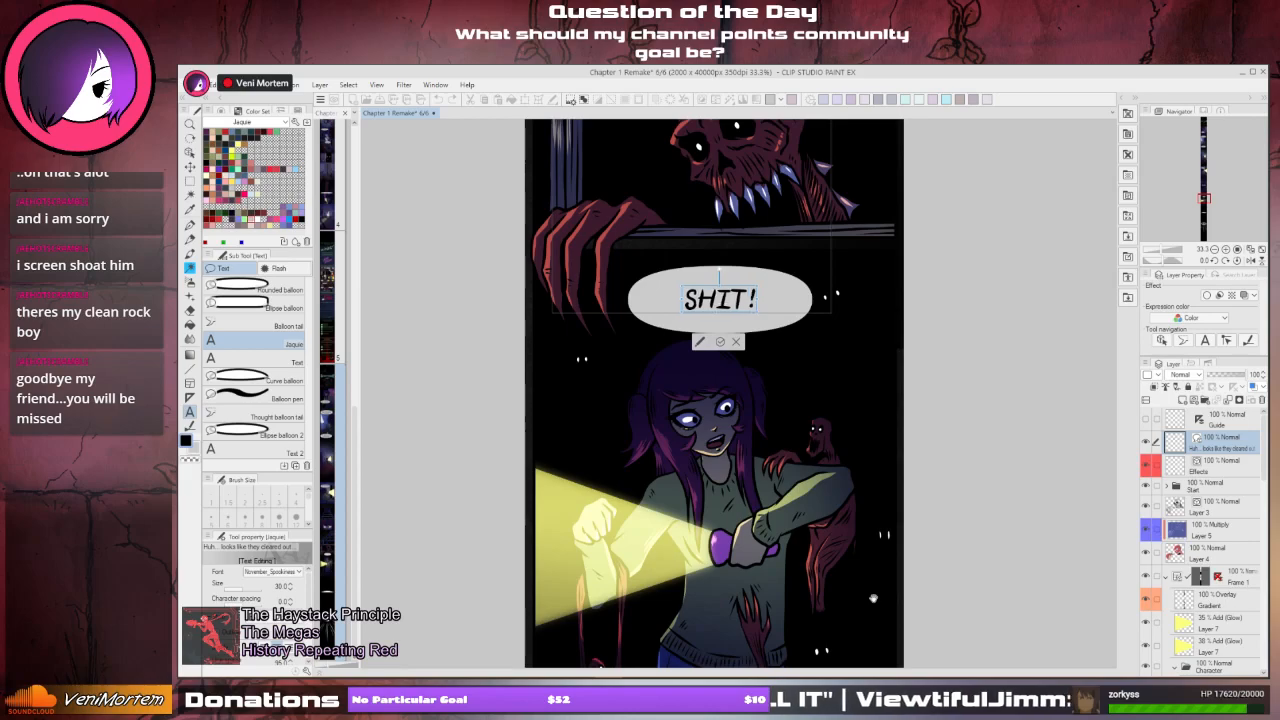
pyautogui.write(' FUCK!')
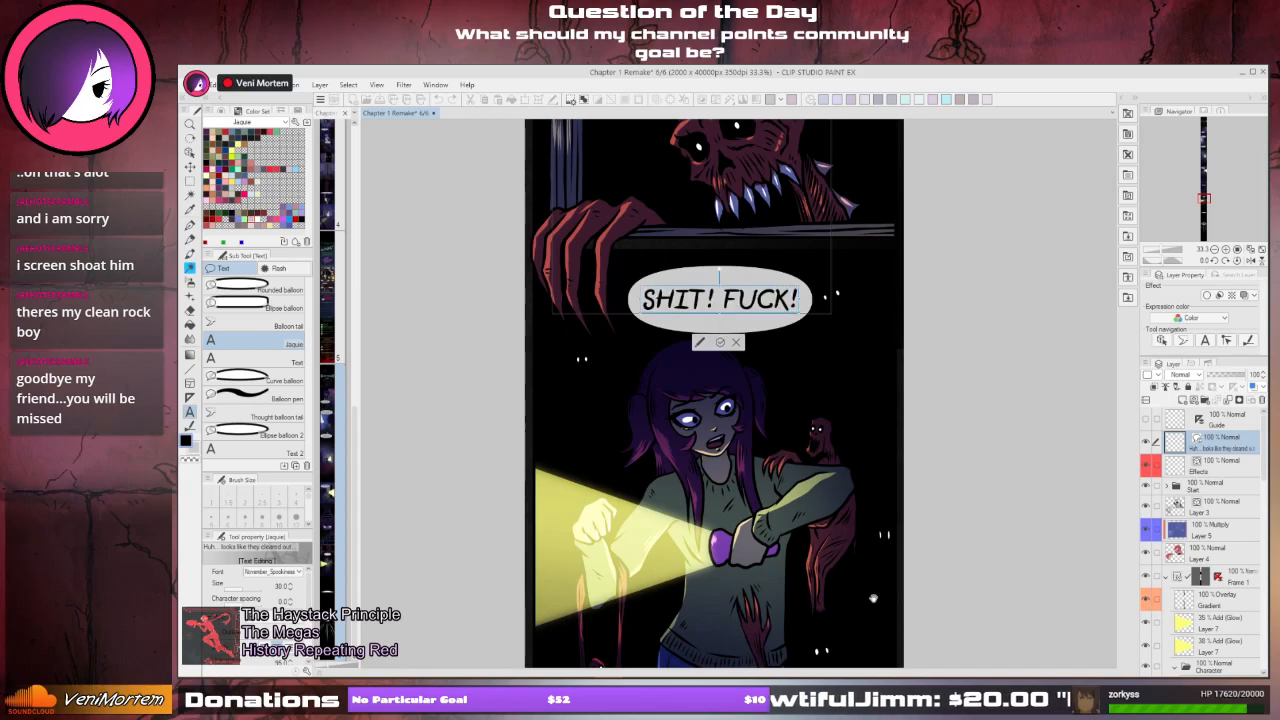
pyautogui.press('Return')
pyautogui.write('SHITFUCK')
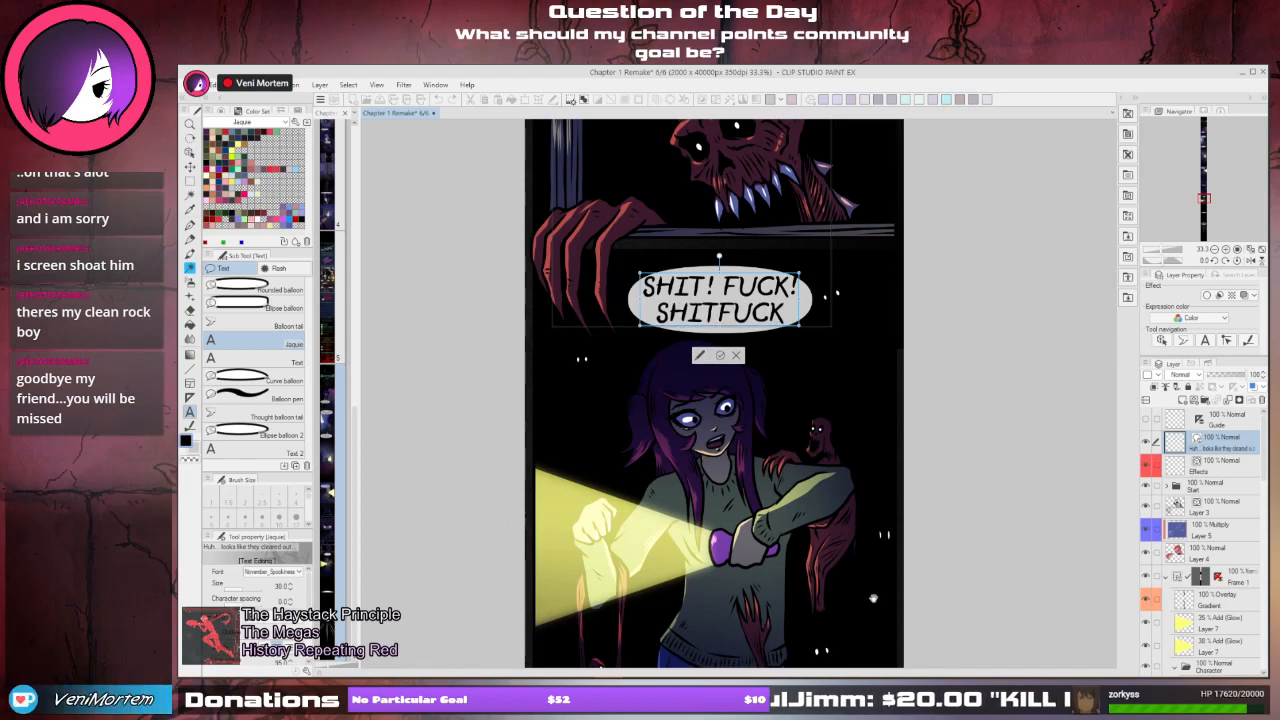
pyautogui.write('!')
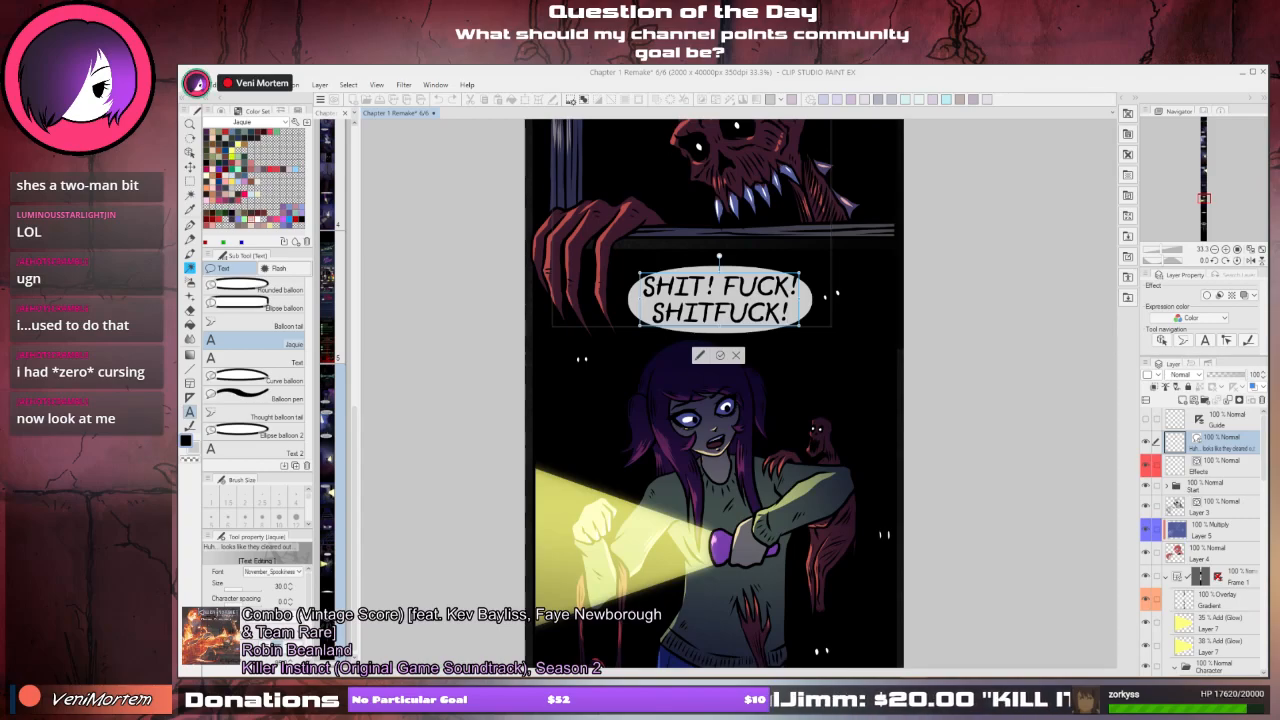
# - Switch to IrfanView, examine the panel with the "Sh:t." balloon on the old comic page up close, and close the viewer
pyautogui.moveTo(332, 4); pyautogui.dragTo(695, 111)
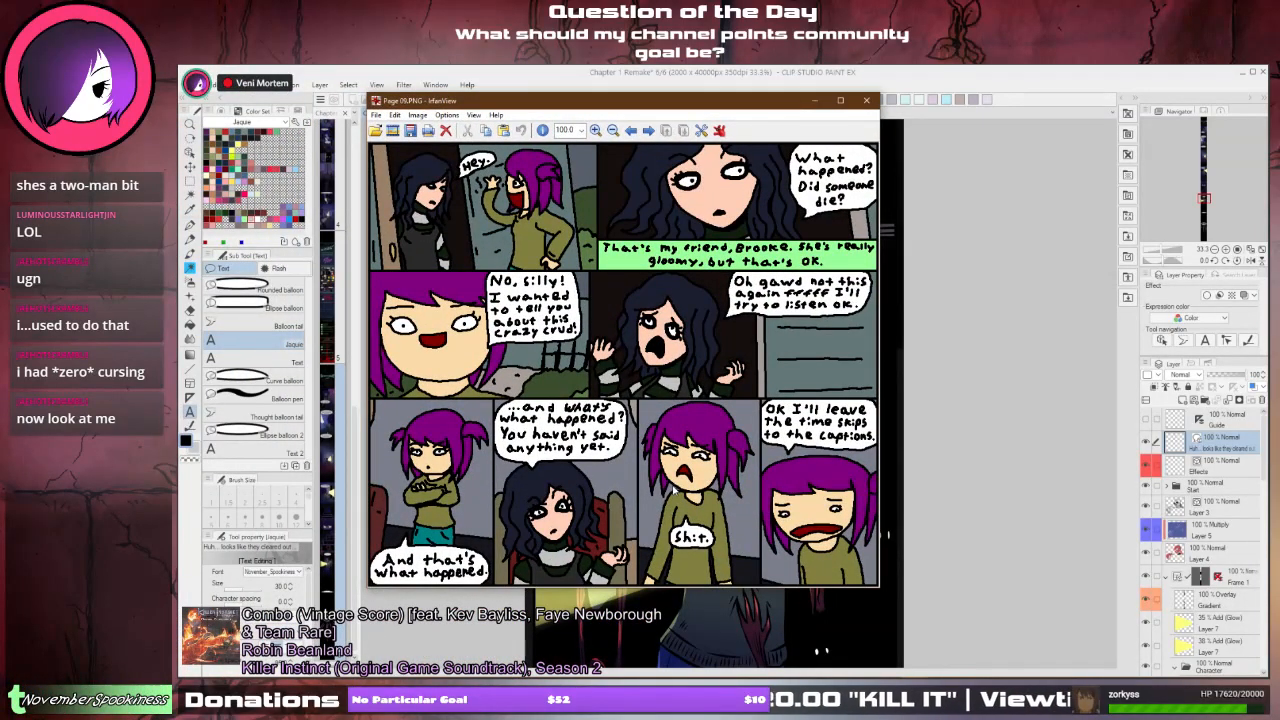
pyautogui.moveTo(641, 402); pyautogui.dragTo(757, 600)
pyautogui.click(724, 524)
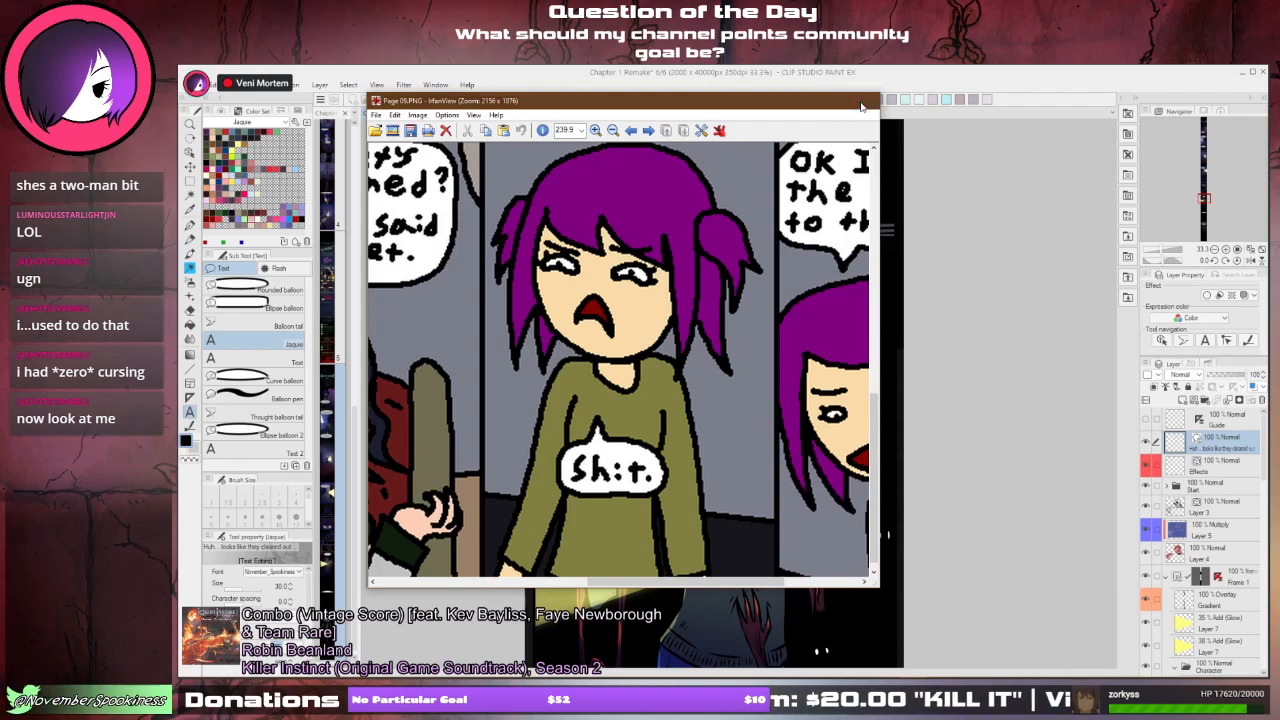
pyautogui.click(865, 101)
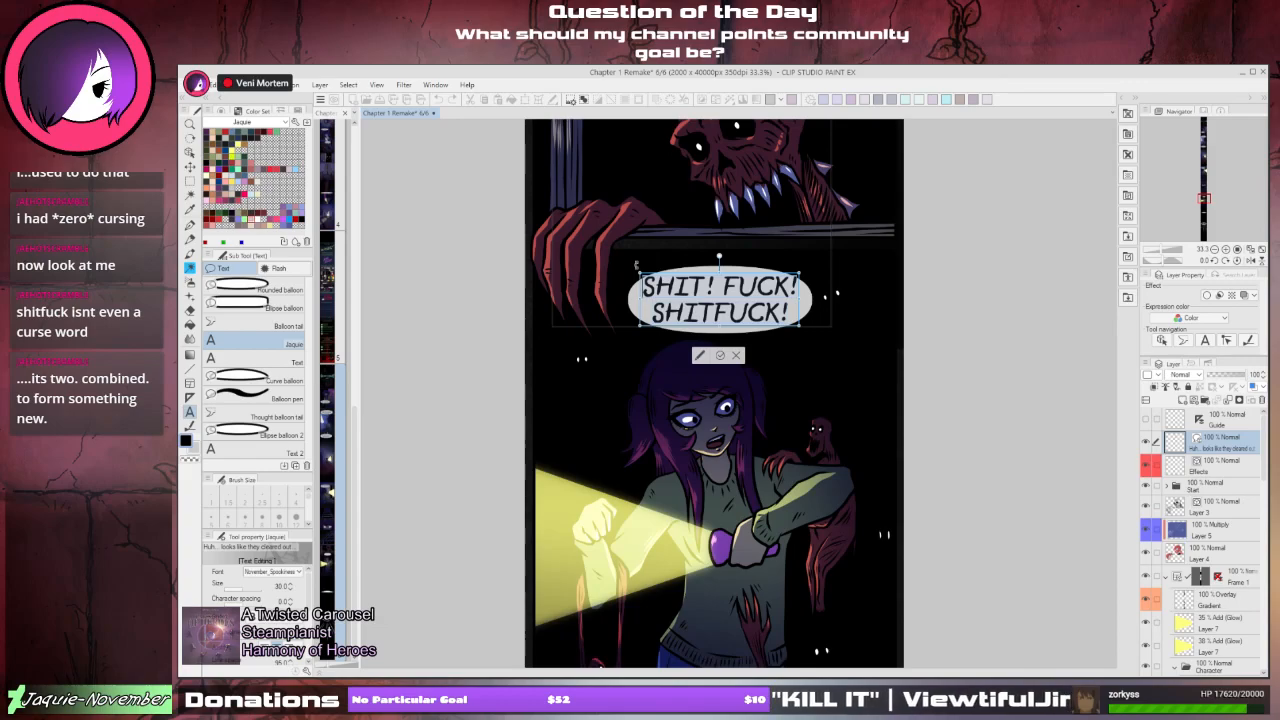
# - Replace the basement balloon's text with the two-line dialogue "WHAT THE / FLIPPER DOOD!" and commit it
pyautogui.hotkey('ctrl', 'a')
pyautogui.write('WHA')
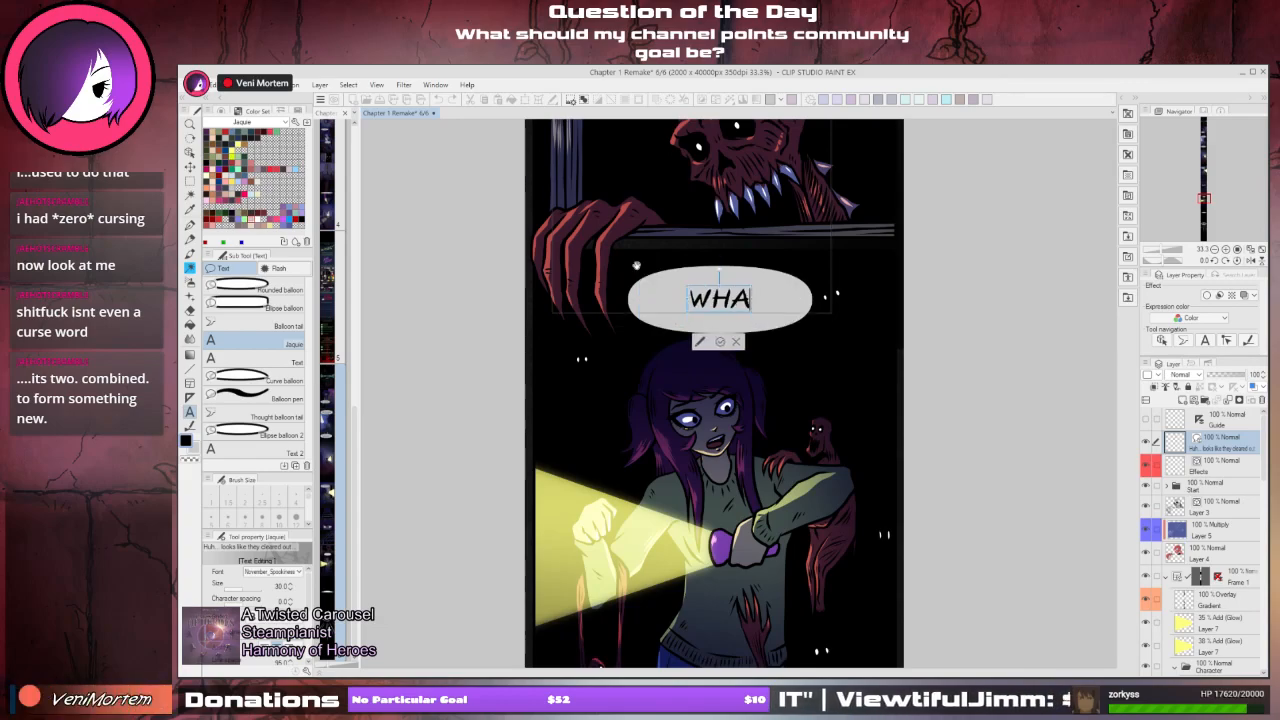
pyautogui.write('T THE')
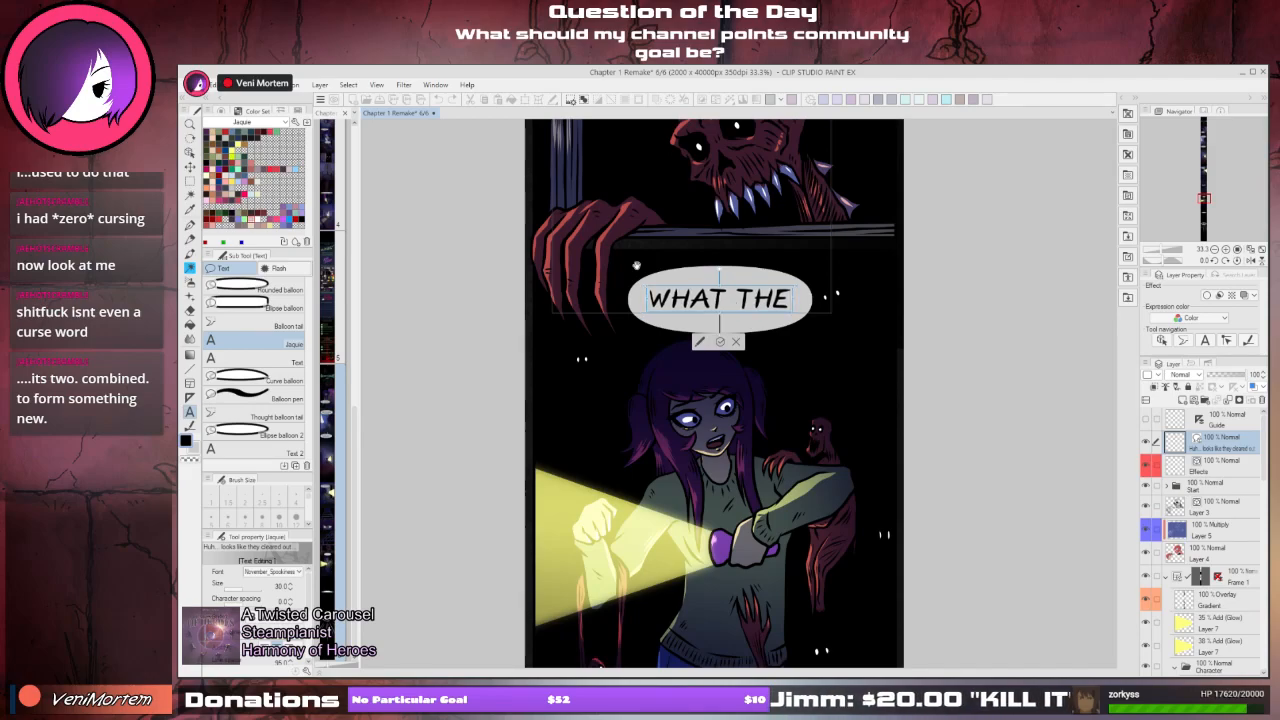
pyautogui.press('Return')
pyautogui.write('FLIPPER')
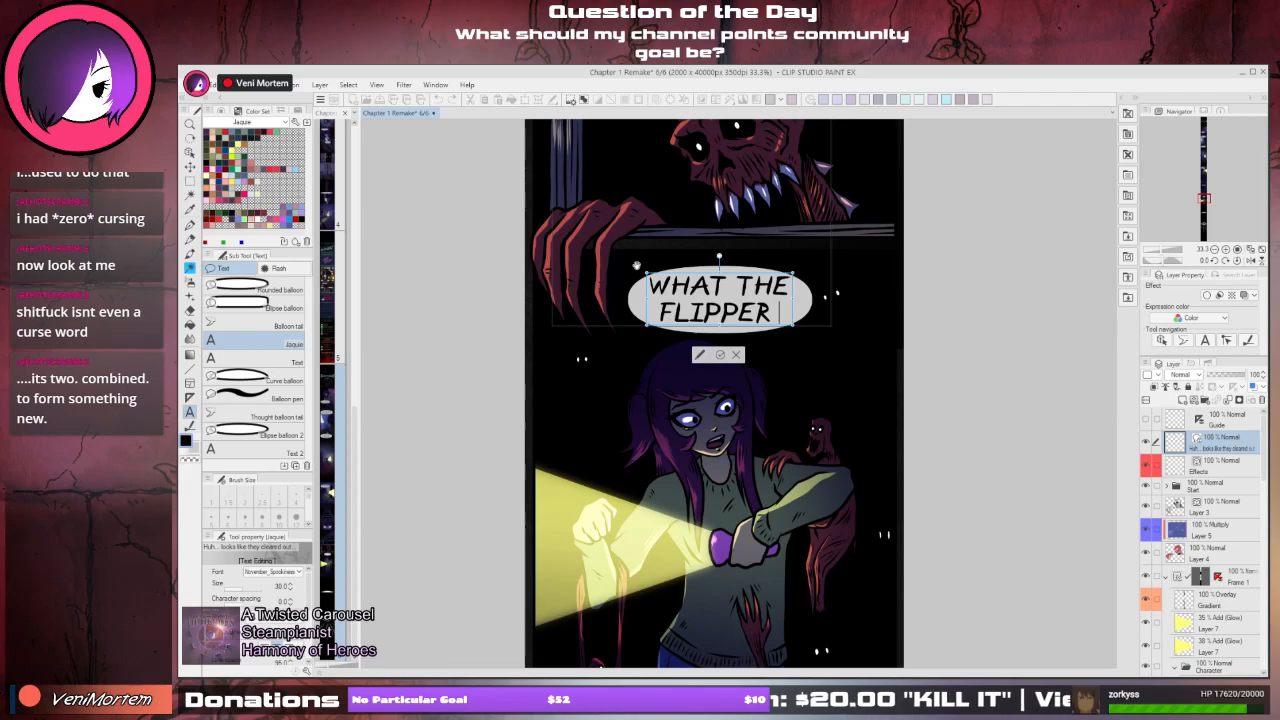
pyautogui.write(' DOOD')
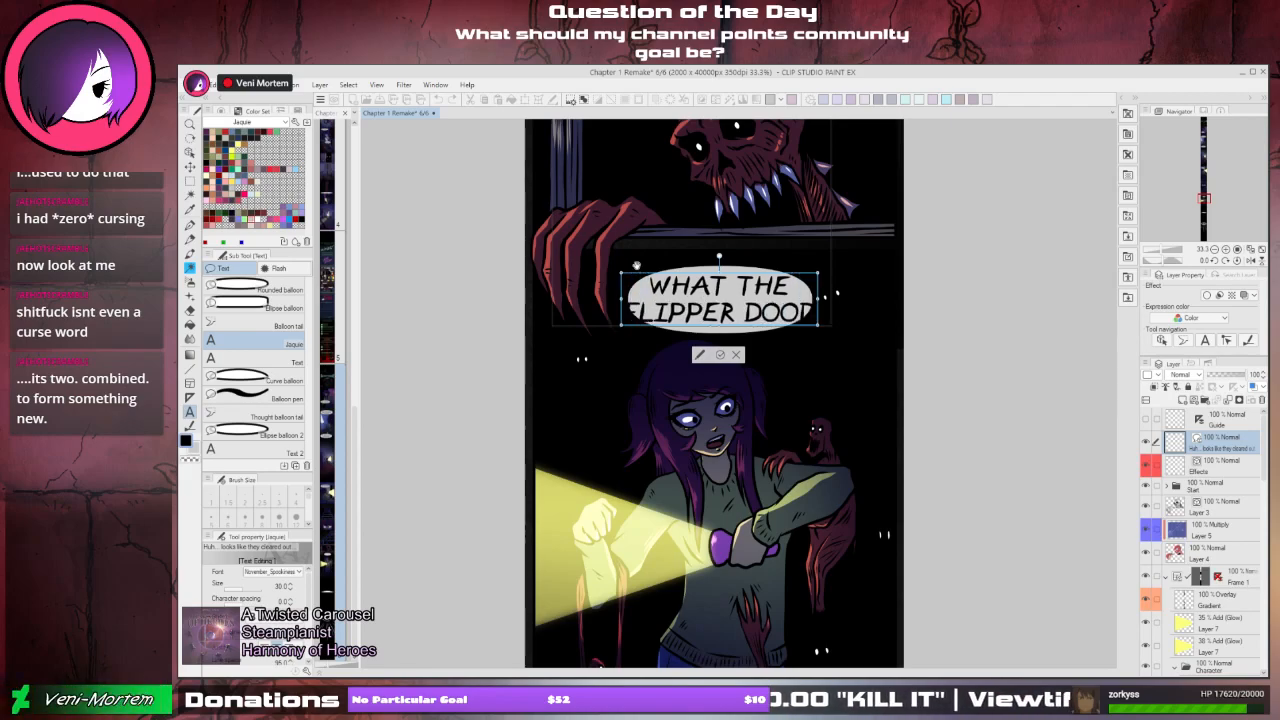
pyautogui.write('!')
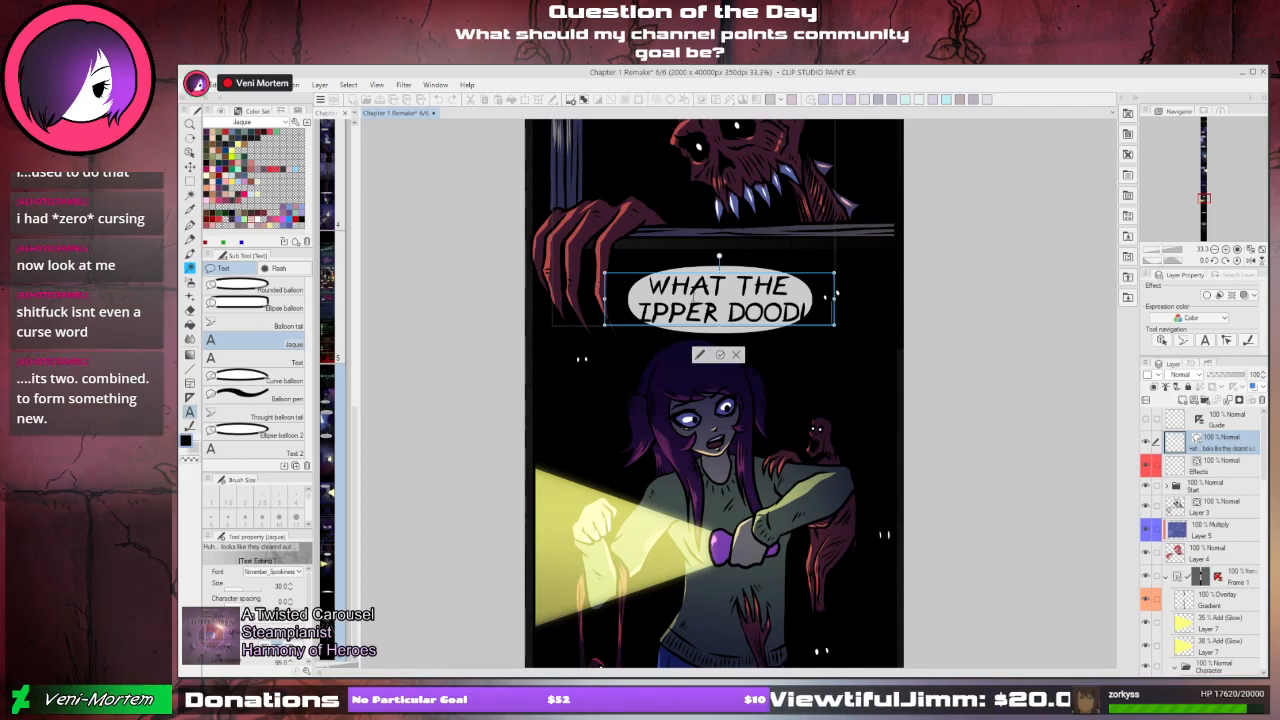
pyautogui.click(720, 355)
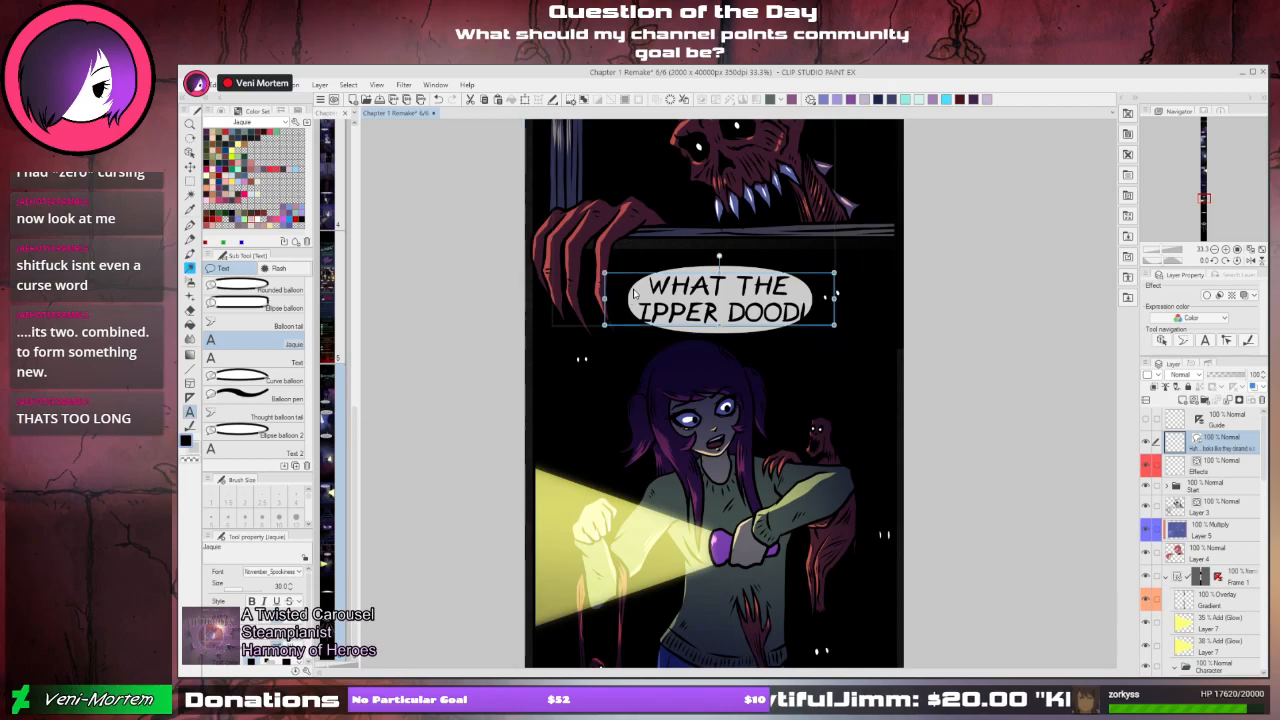
# - Widen the basement balloon to the right so it encloses the whole "WHAT THE / FLIPPER DOODLE" dialogue
pyautogui.moveTo(604, 298); pyautogui.dragTo(569, 298)
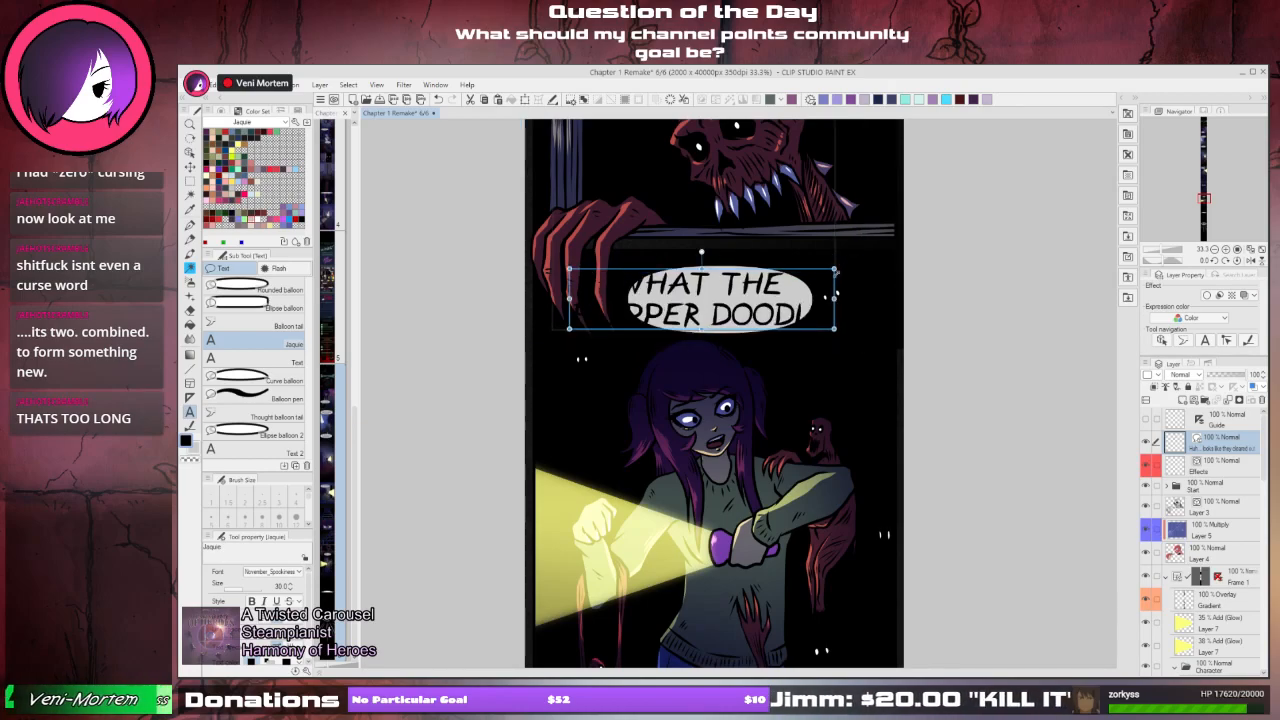
pyautogui.hotkey('ctrl', 'z')
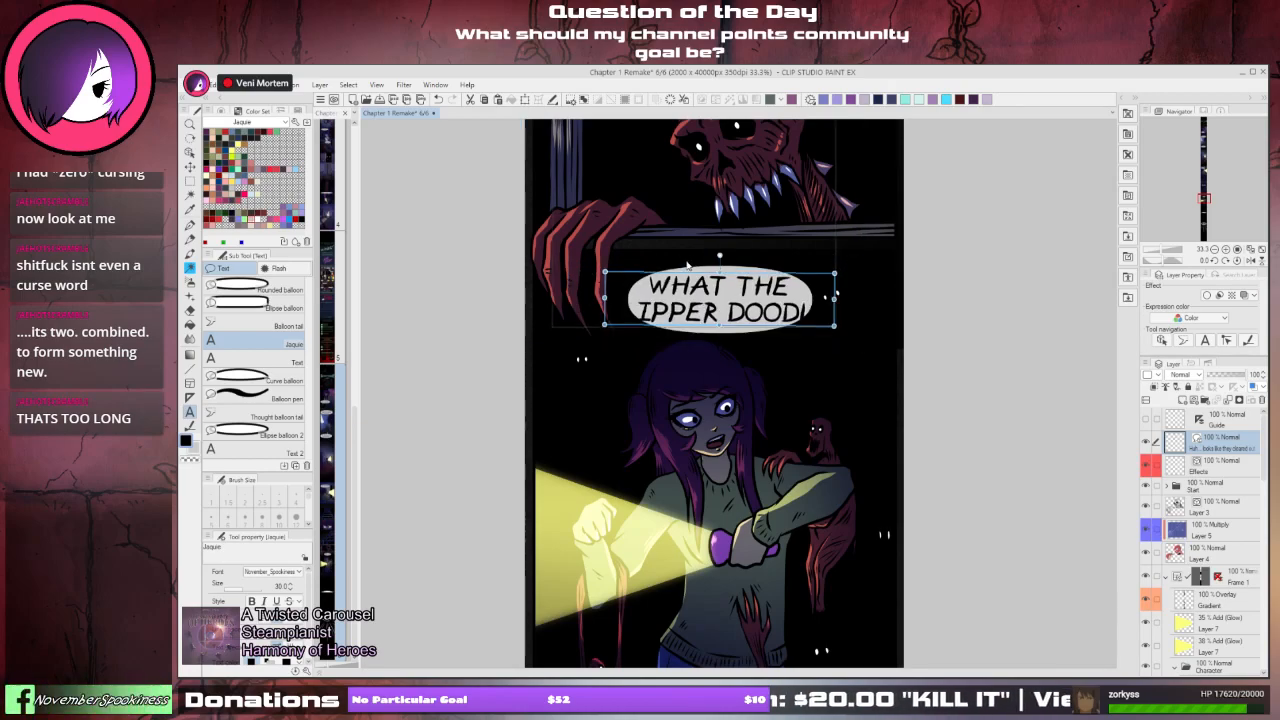
pyautogui.keyDown('ctrl'); pyautogui.keyDown('shift'); pyautogui.click(684, 268); pyautogui.keyUp('shift'); pyautogui.keyUp('ctrl')
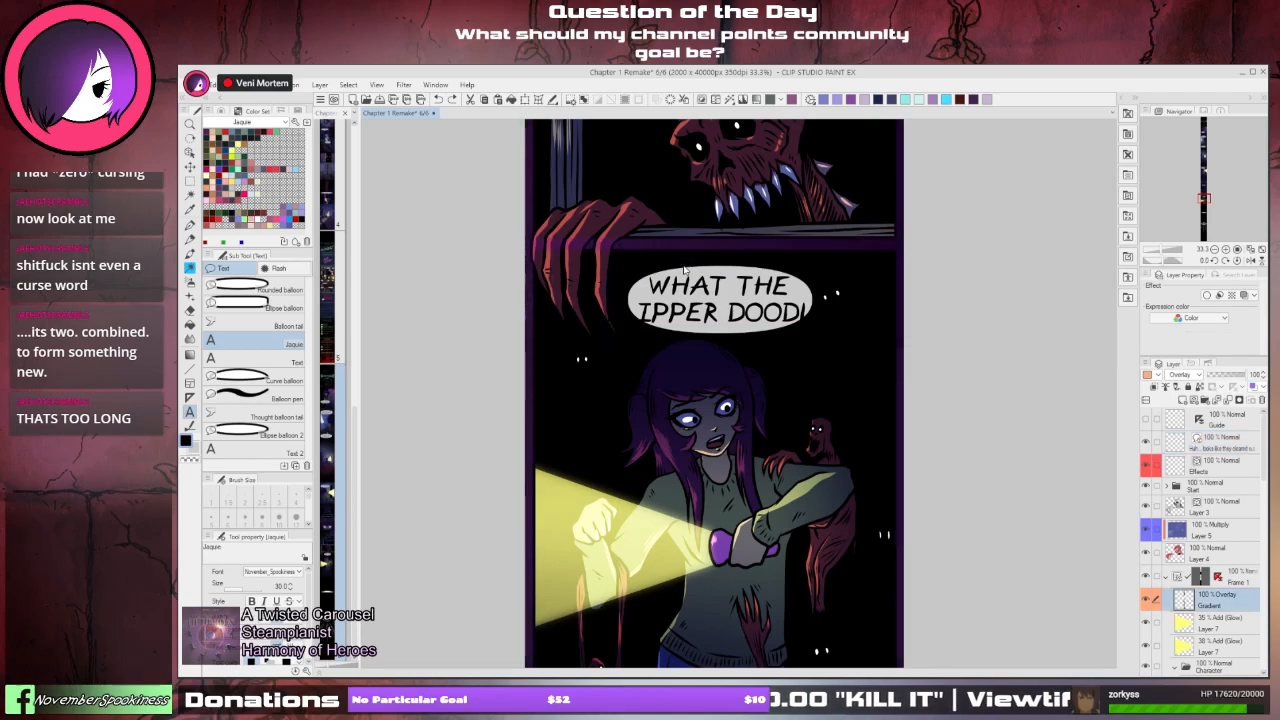
pyautogui.click(684, 268)
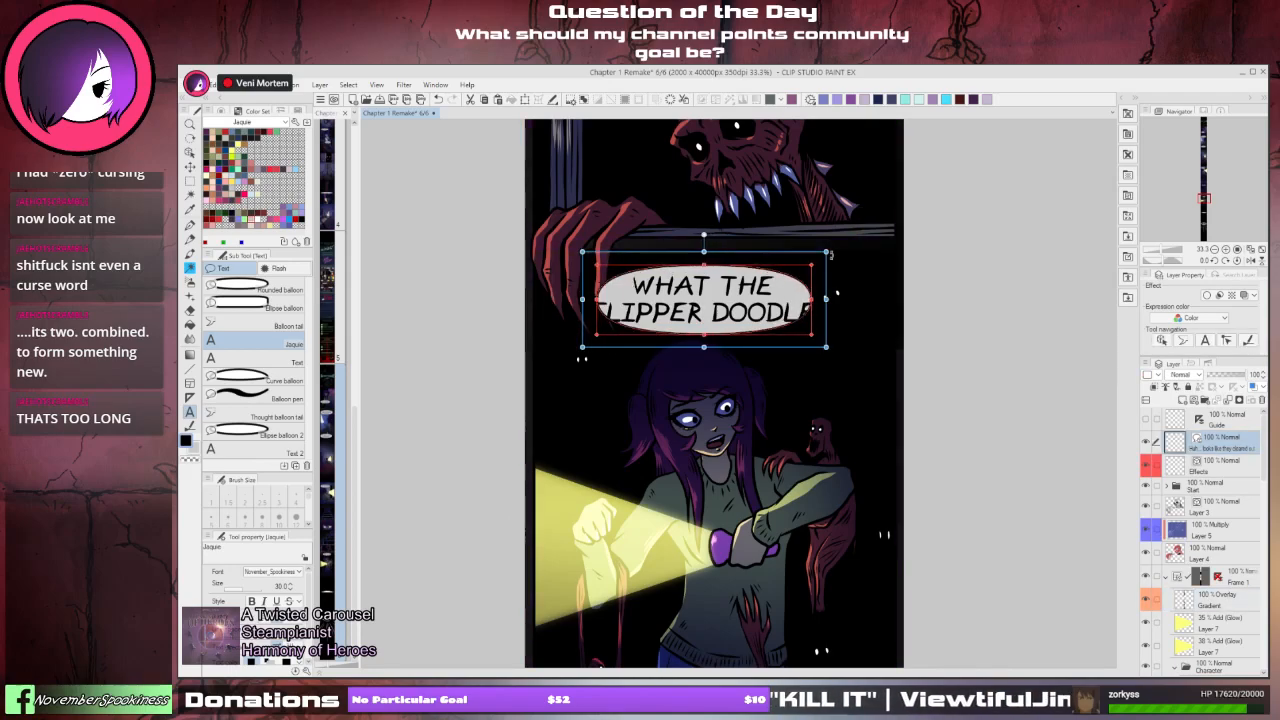
pyautogui.moveTo(826, 298); pyautogui.dragTo(901, 301)
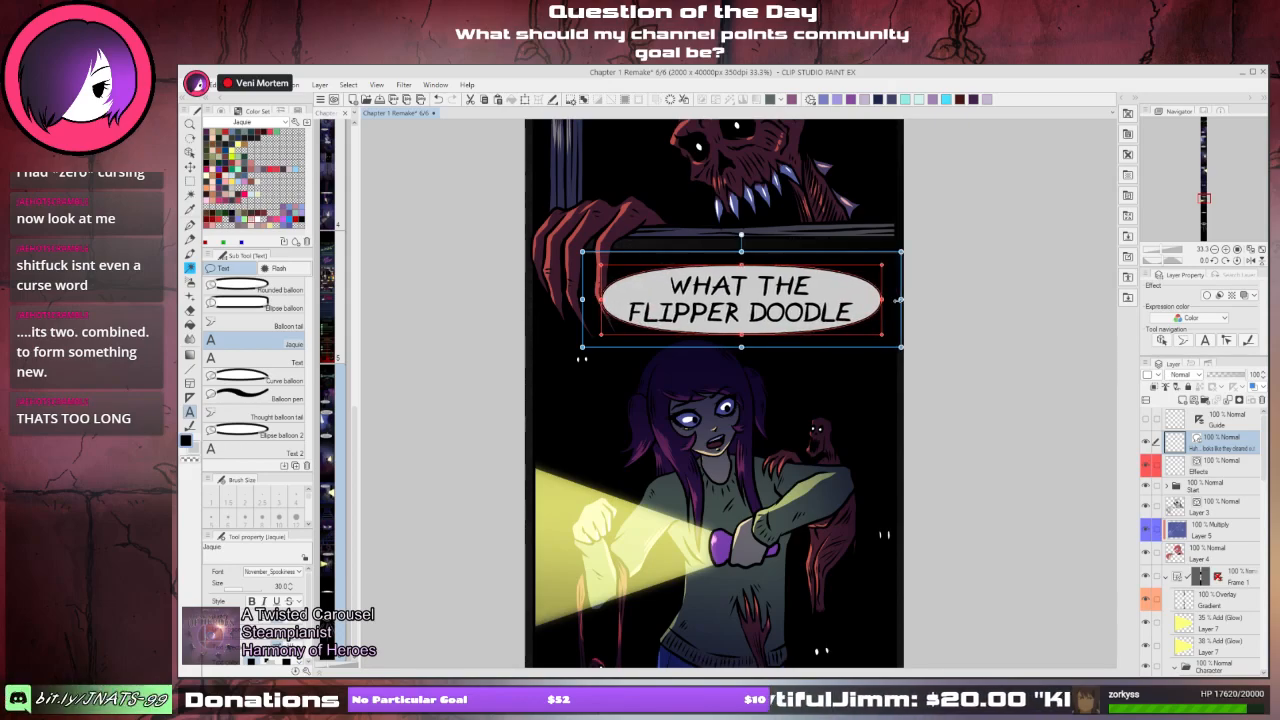
# - Replace the basement balloon's dialogue with a trial "Oh no they're HERE", and clear the text again
pyautogui.click(666, 290)
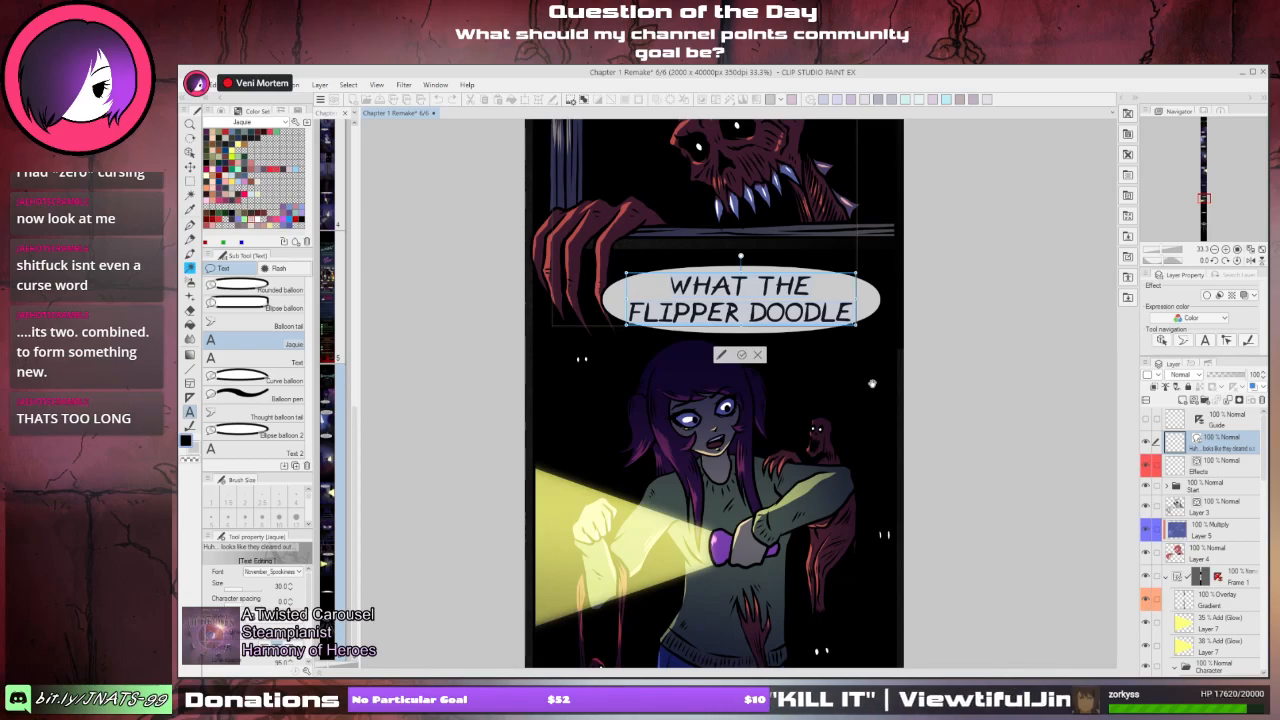
pyautogui.press('BackSpace')
pyautogui.write('Oh no')
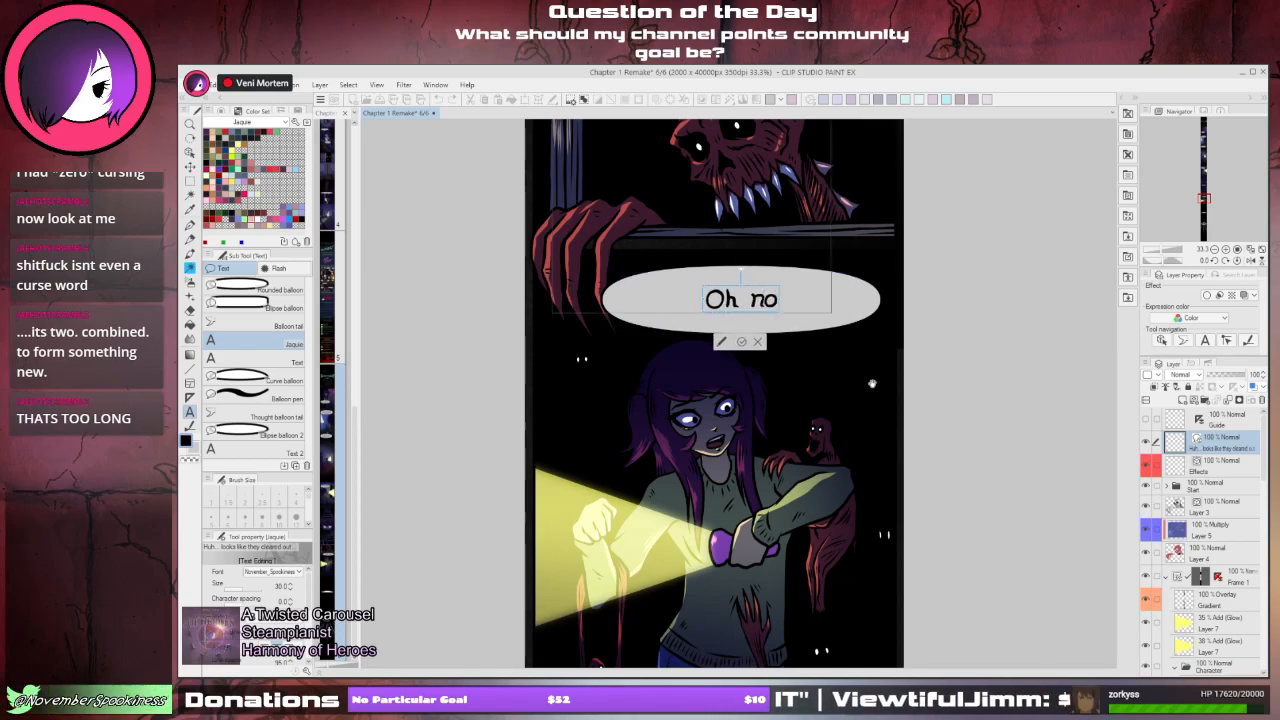
pyautogui.write(" they're H")
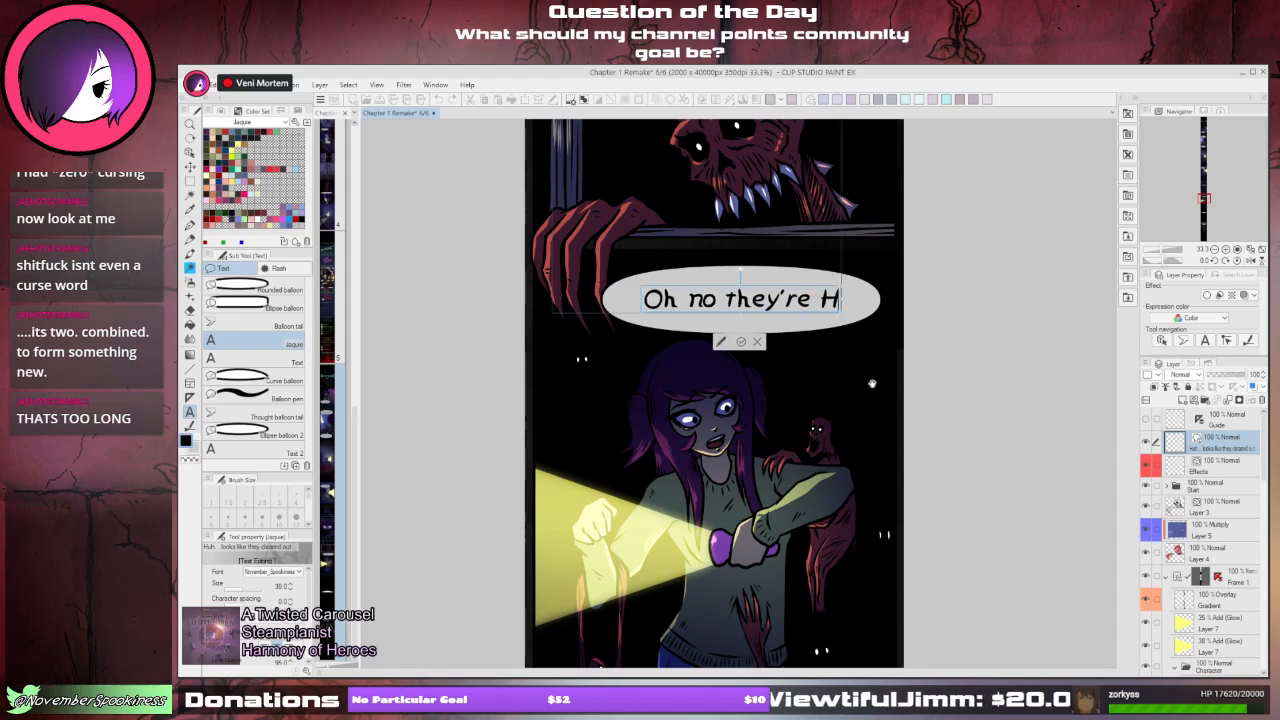
pyautogui.write('ERE')
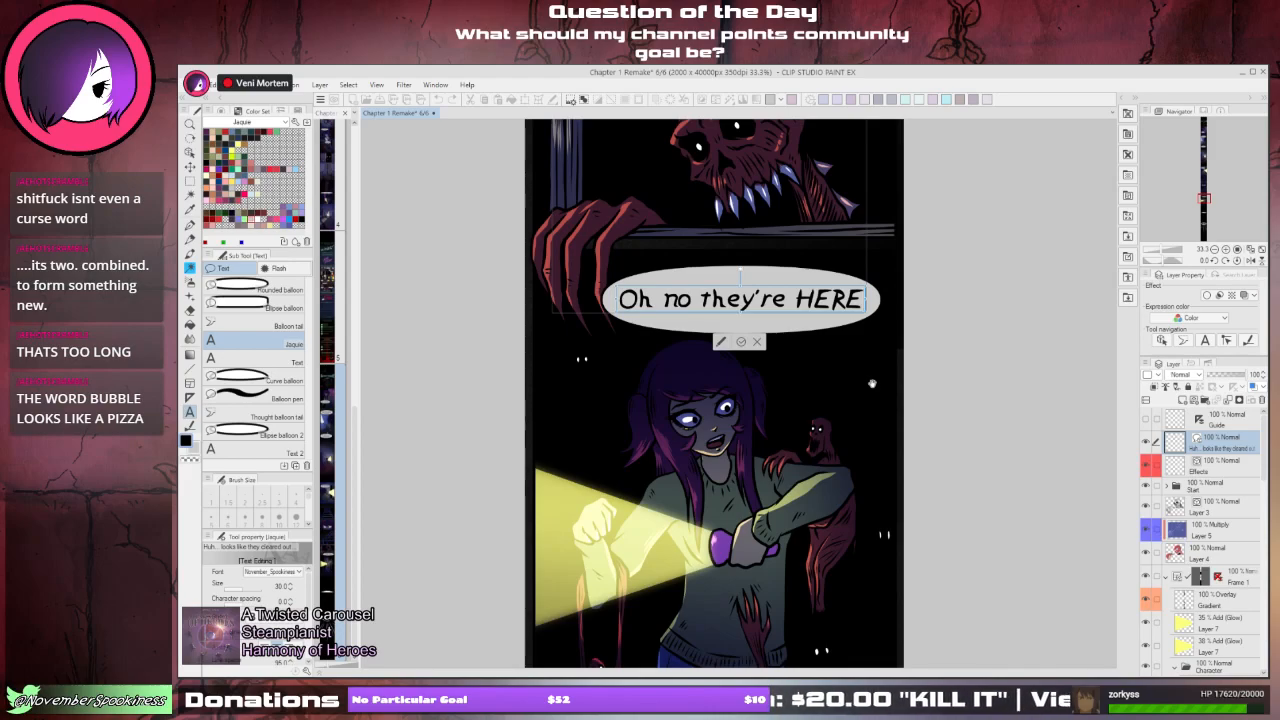
pyautogui.press('BackSpace')
pyautogui.press('BackSpace')
pyautogui.press('BackSpace')
pyautogui.press('BackSpace')
pyautogui.press('BackSpace')
pyautogui.press('BackSpace')
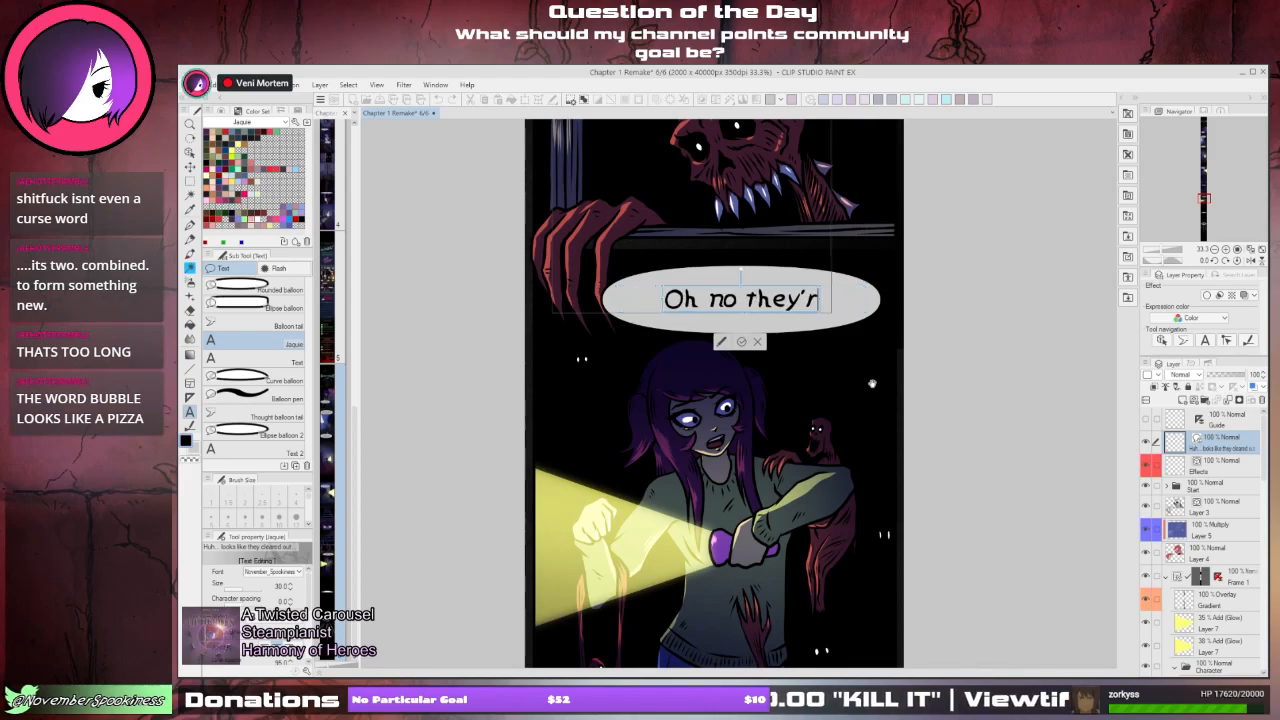
pyautogui.press('BackSpace')
pyautogui.press('BackSpace')
pyautogui.press('BackSpace')
pyautogui.press('BackSpace')
pyautogui.press('BackSpace')
pyautogui.press('BackSpace')
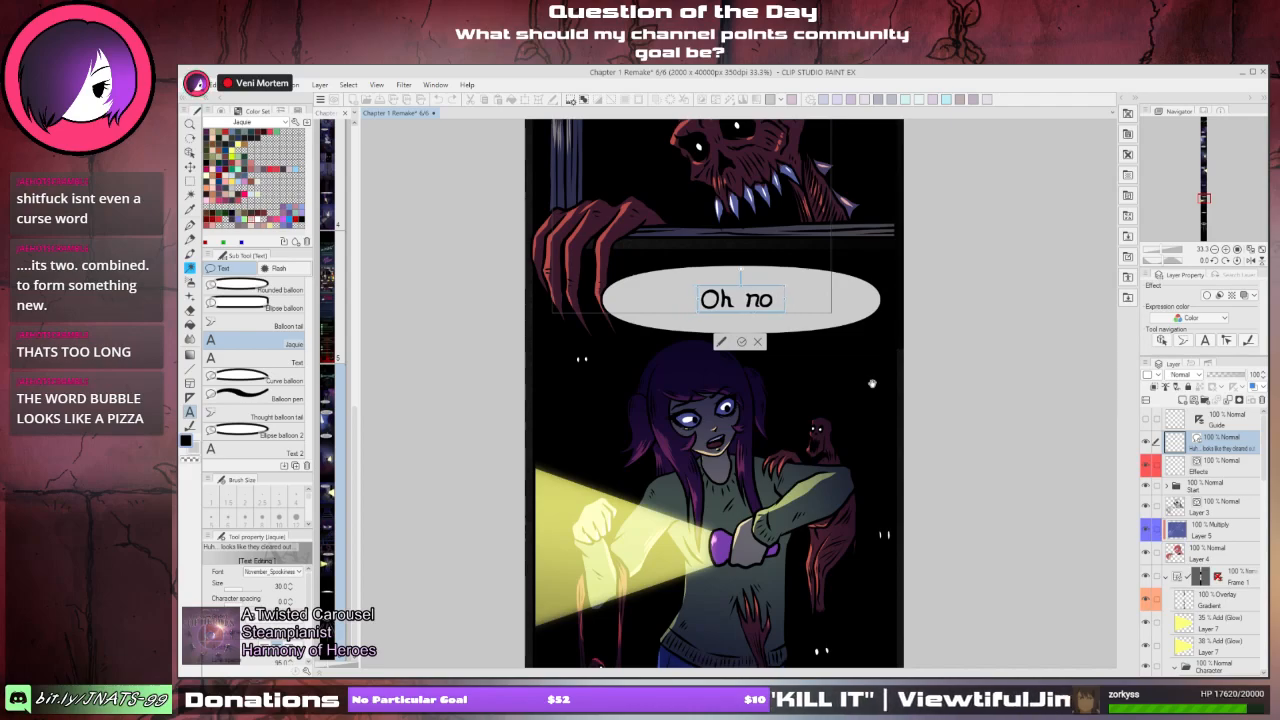
pyautogui.press('BackSpace')
pyautogui.press('BackSpace')
pyautogui.press('BackSpace')
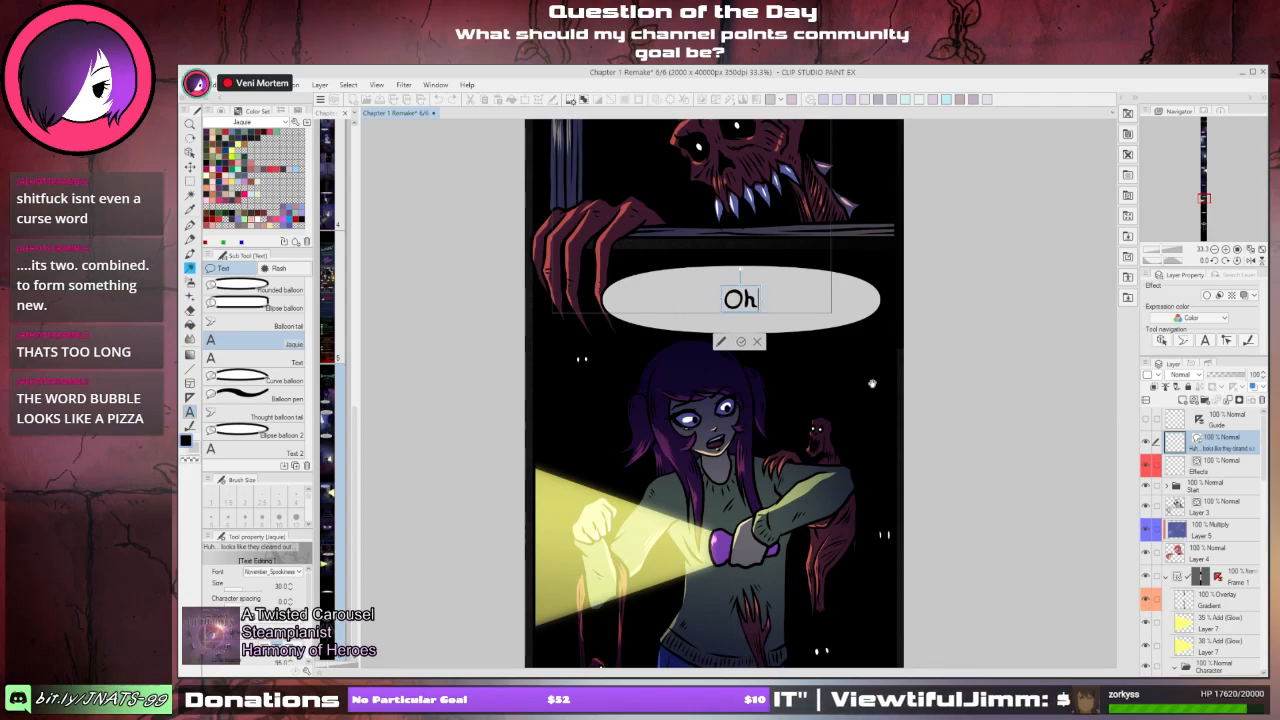
pyautogui.press('BackSpace')
pyautogui.press('BackSpace')
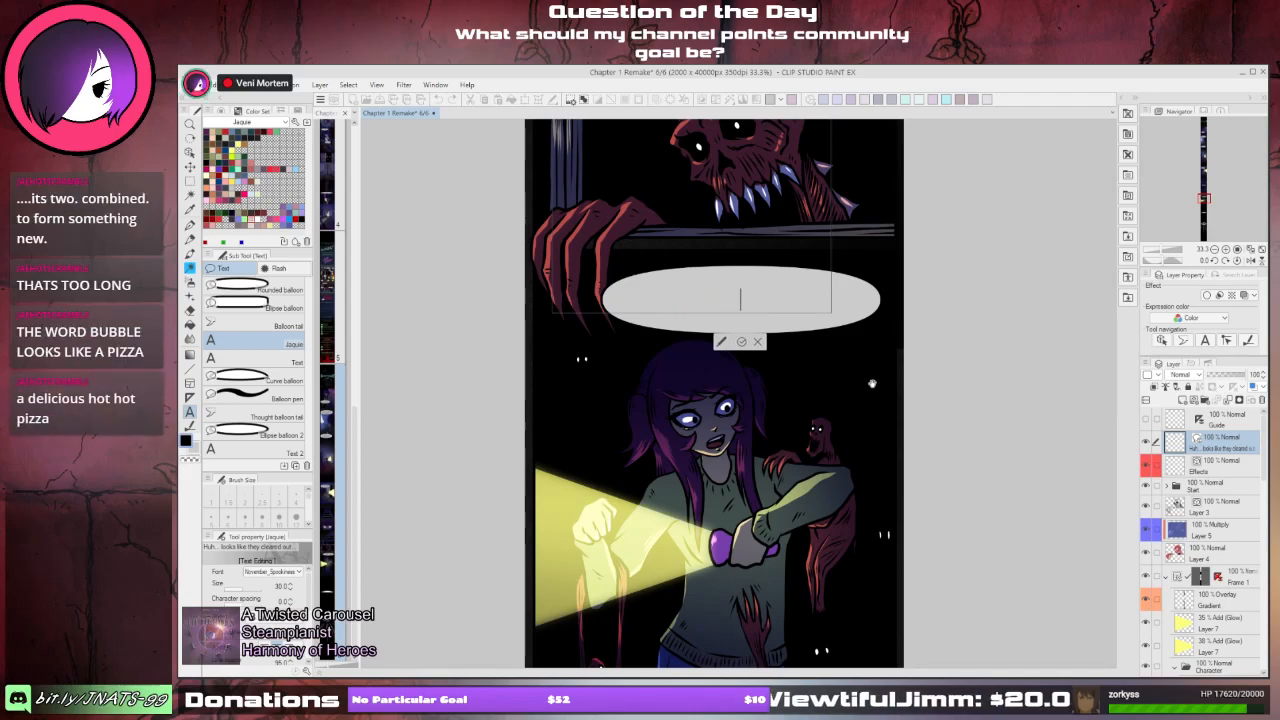
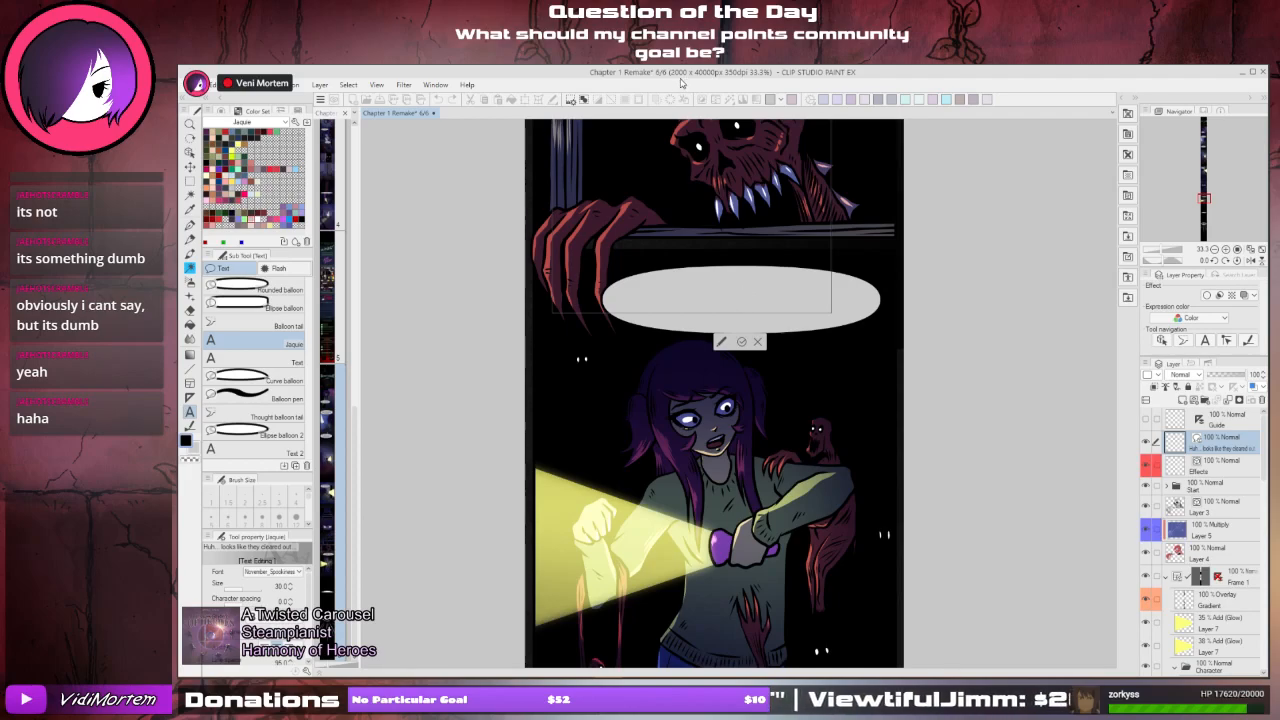
# - Try "XD lawl" as the basement balloon's dialogue and clear it
pyautogui.click(740, 300)
pyautogui.write('d')
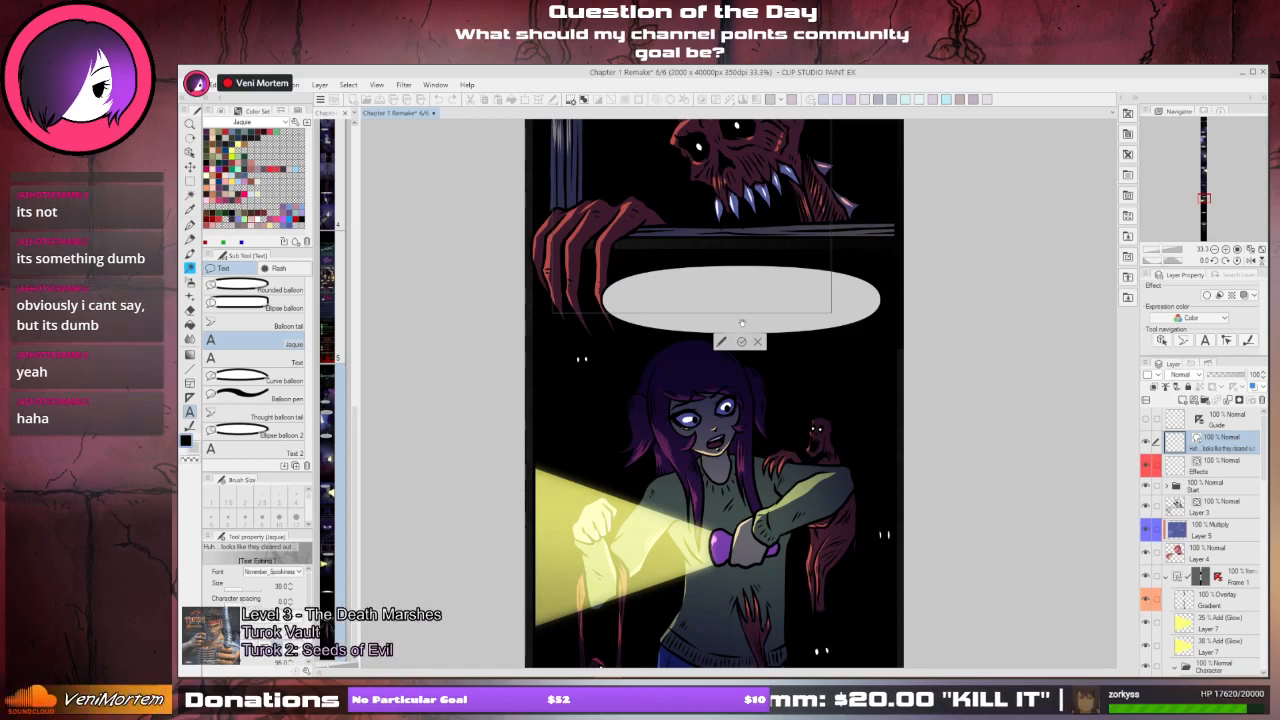
pyautogui.write('S')
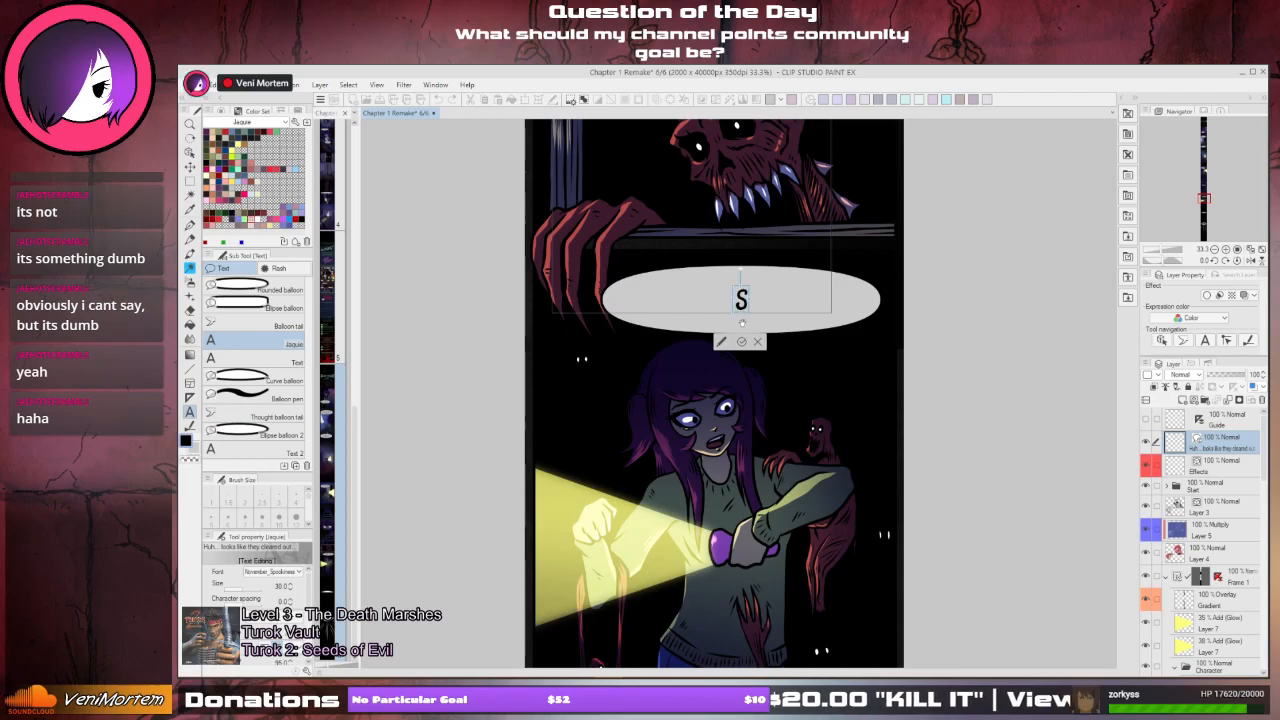
pyautogui.write('D')
pyautogui.press('BackSpace')
pyautogui.press('BackSpace')
pyautogui.write('X')
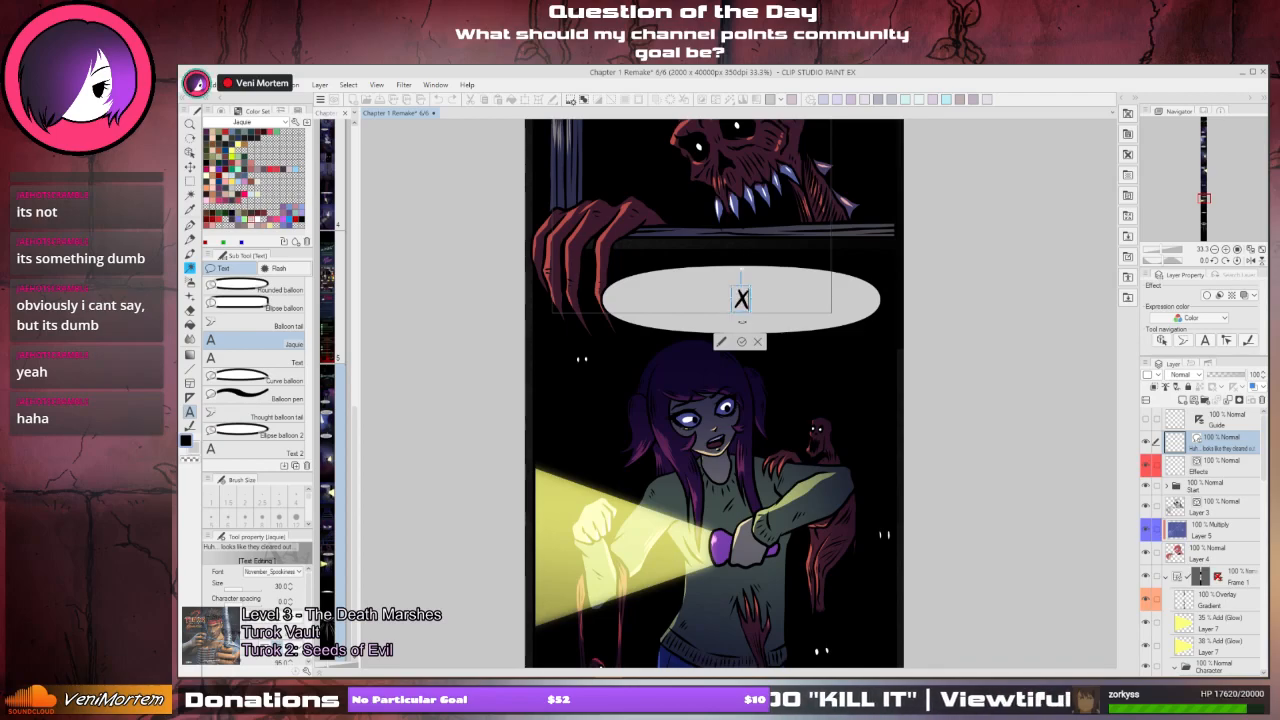
pyautogui.write('D')
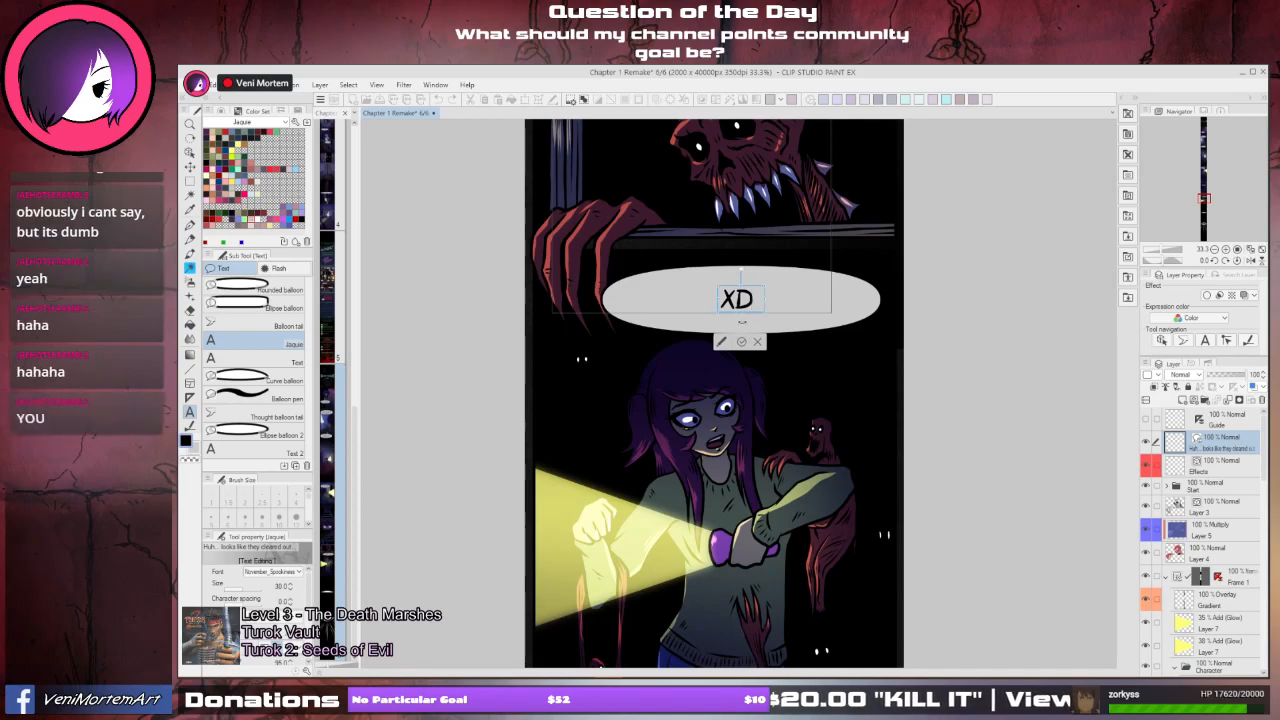
pyautogui.write('lawl')
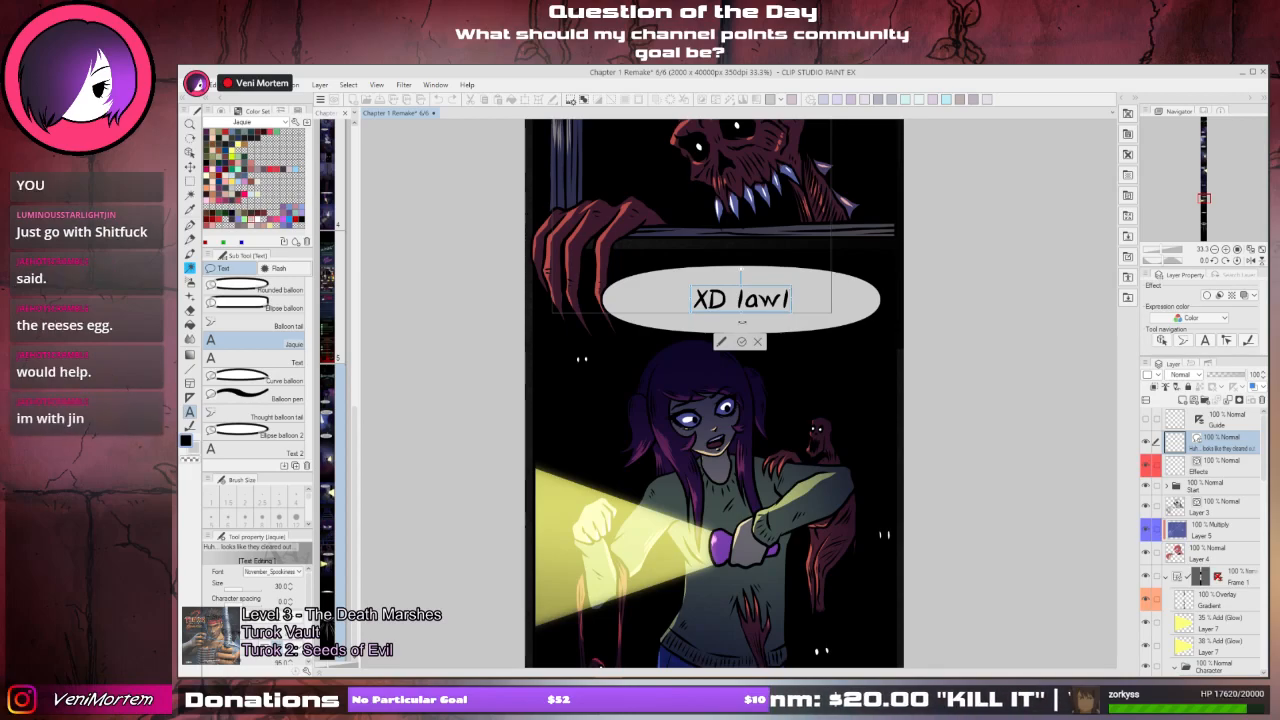
pyautogui.press('BackSpace')
pyautogui.press('BackSpace')
pyautogui.press('BackSpace')
pyautogui.press('BackSpace')
pyautogui.press('BackSpace')
pyautogui.press('BackSpace')
pyautogui.press('BackSpace')
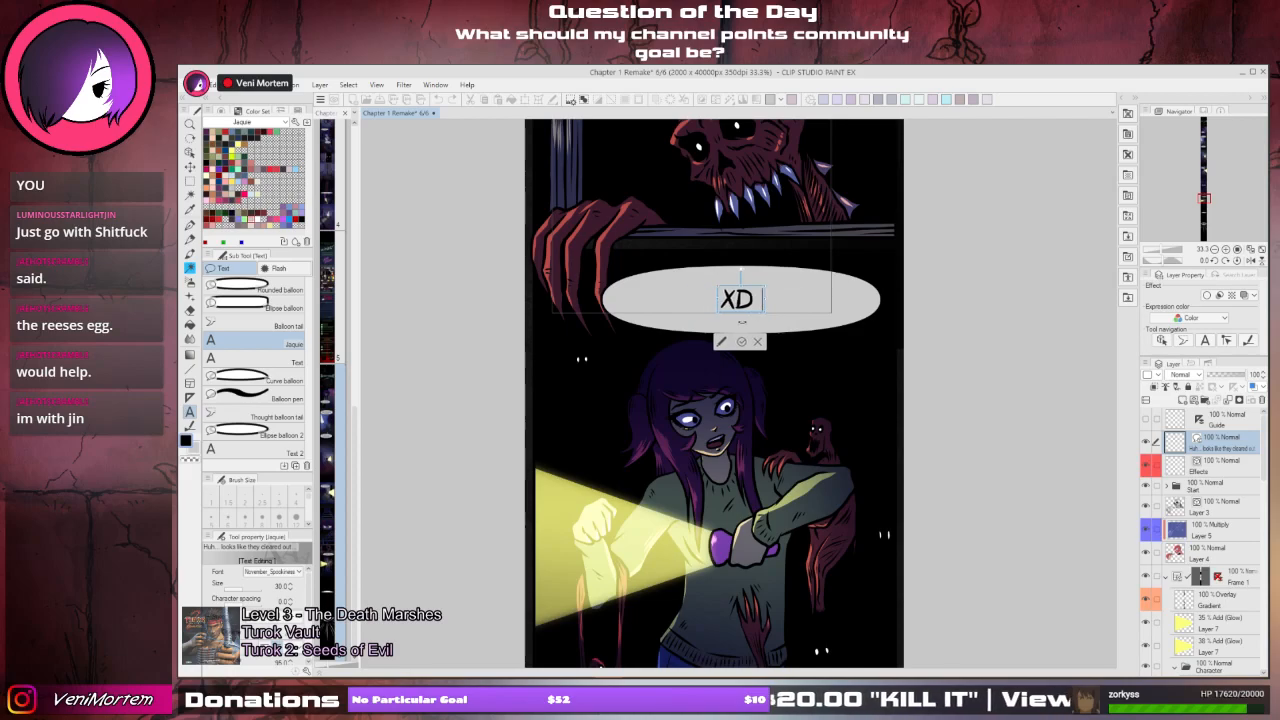
# - Try the single word "SHITFUCK" in the basement balloon and clear it
pyautogui.write('SHITFUCK')
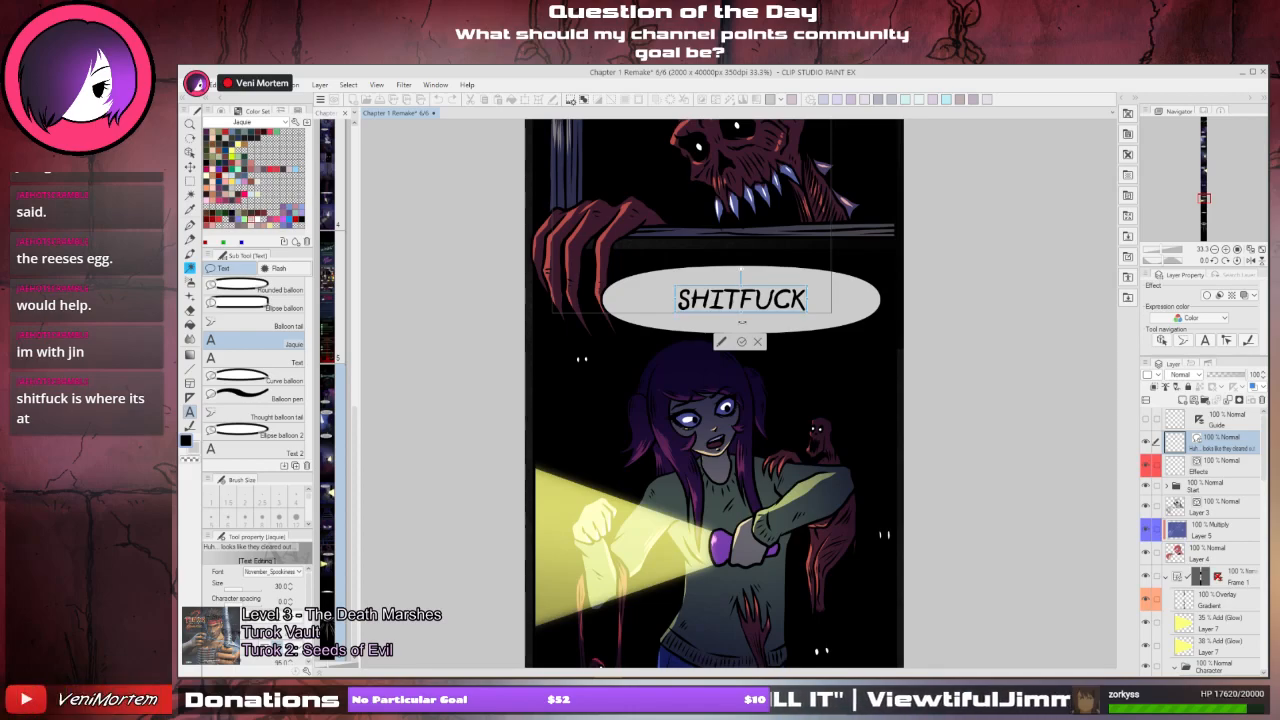
pyautogui.press('BackSpace')
pyautogui.press('BackSpace')
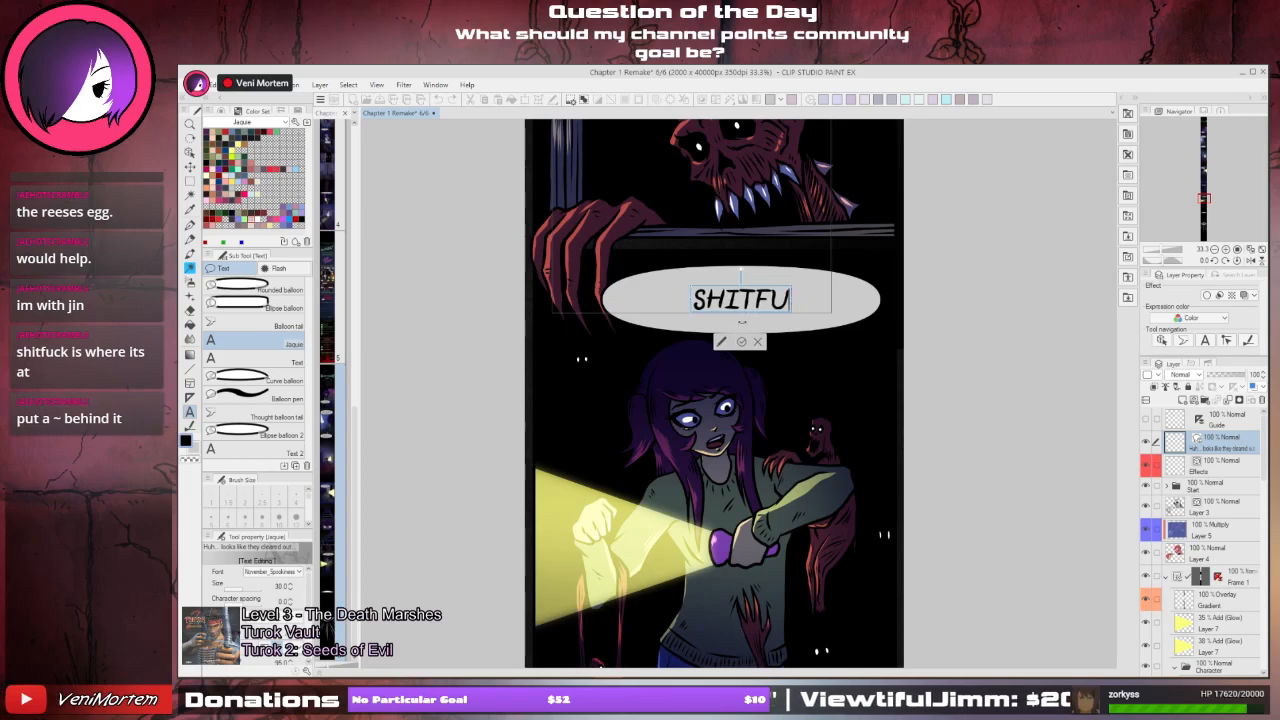
pyautogui.press('BackSpace')
pyautogui.press('BackSpace')
pyautogui.press('BackSpace')
pyautogui.press('BackSpace')
pyautogui.press('BackSpace')
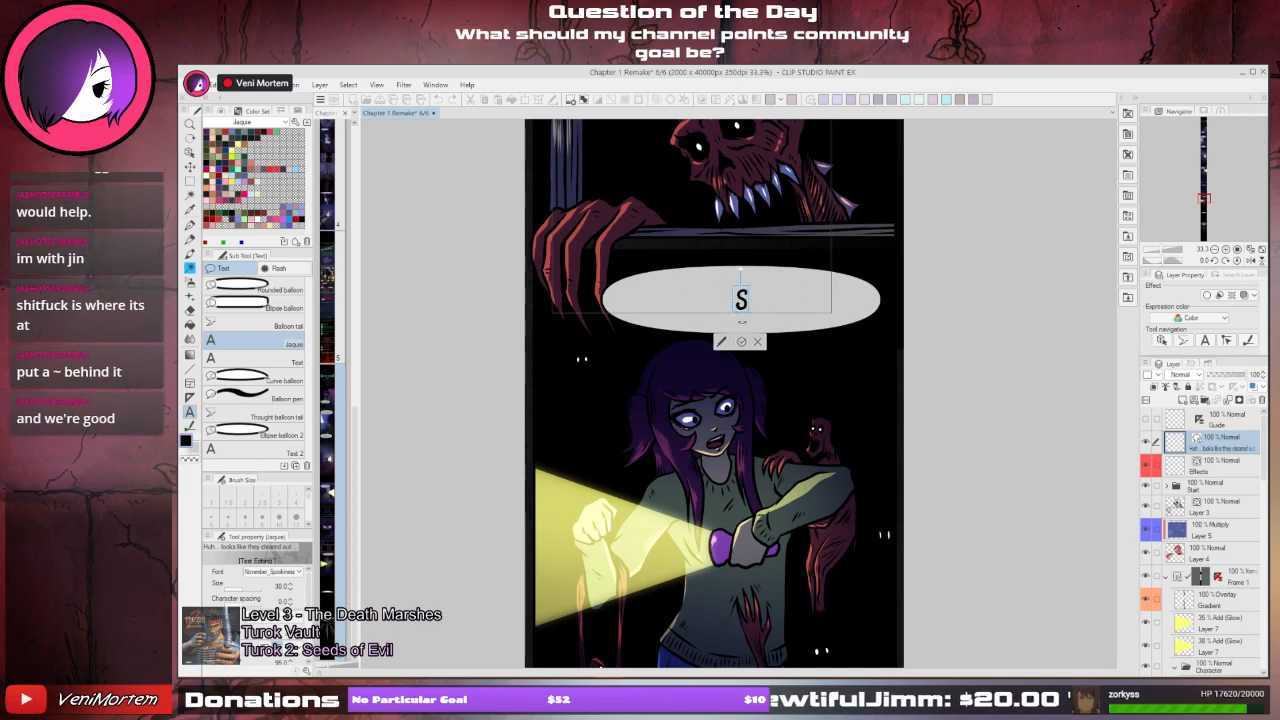
pyautogui.press('BackSpace')
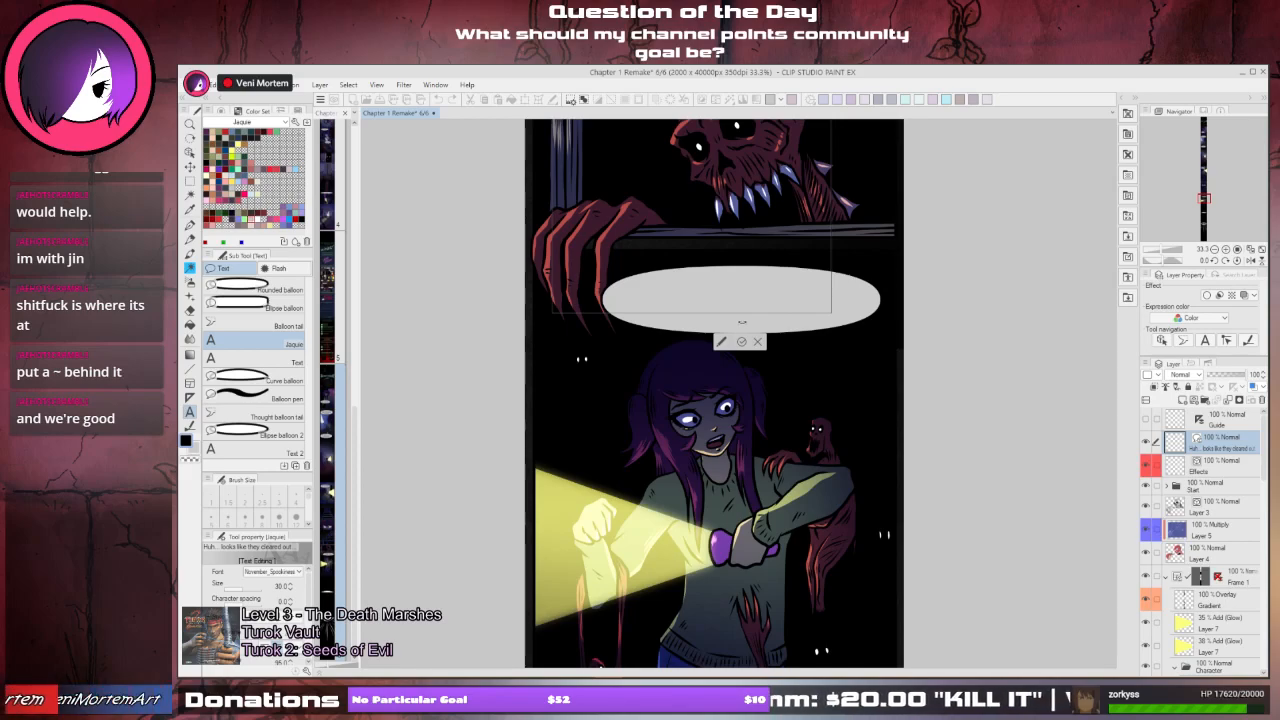
# - Try "SHITFUCK~" with a trailing tilde in the basement balloon and clear it
pyautogui.write('SHIT')
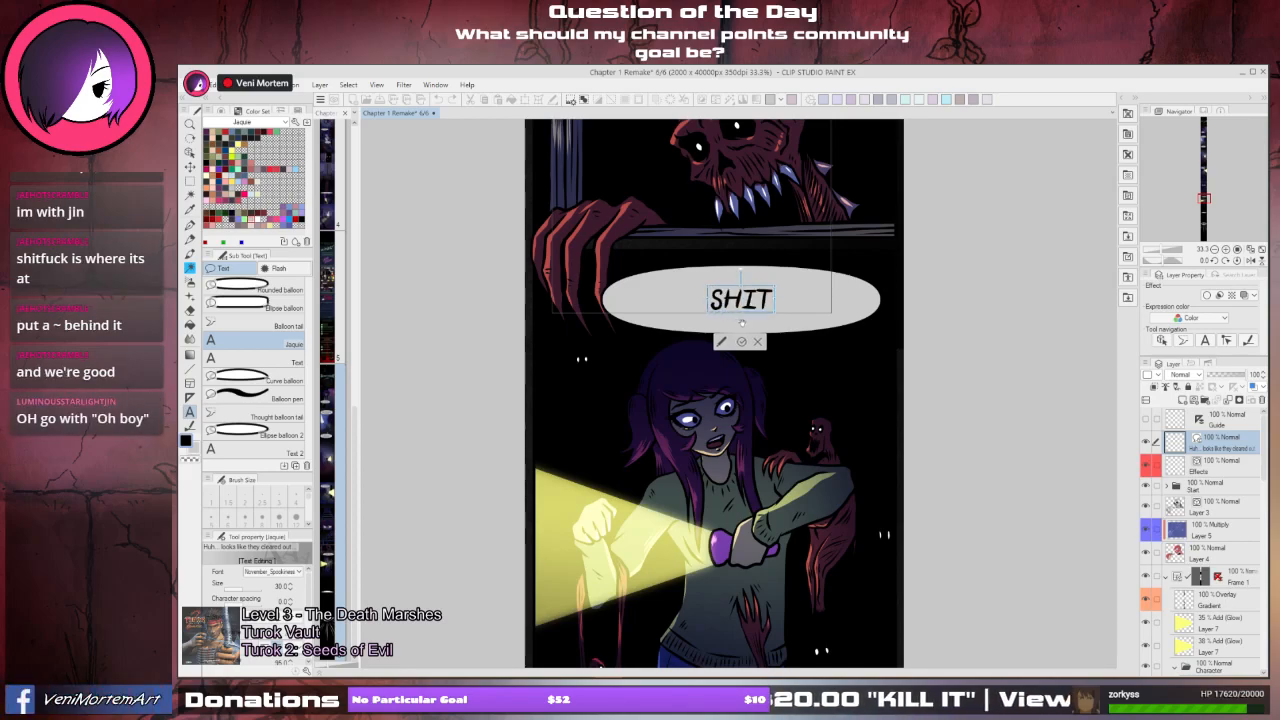
pyautogui.write('FUCK~')
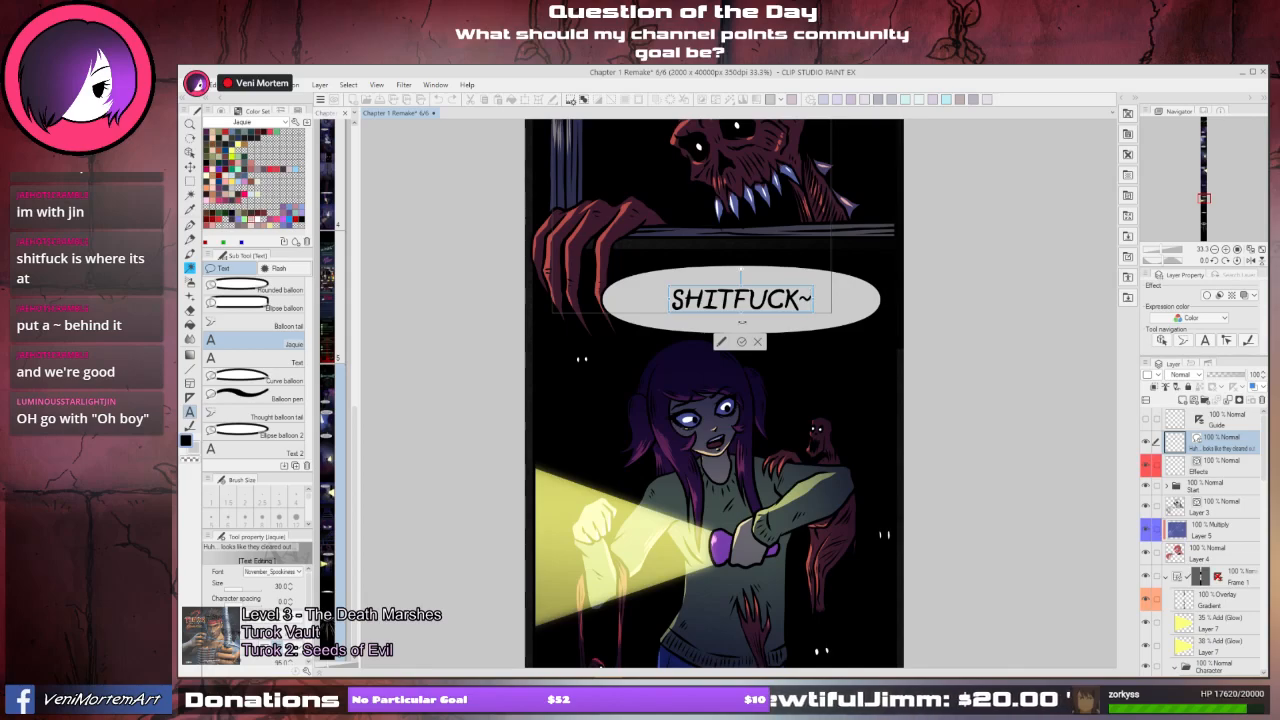
pyautogui.press('BackSpace')
pyautogui.press('BackSpace')
pyautogui.press('BackSpace')
pyautogui.press('BackSpace')
pyautogui.press('BackSpace')
pyautogui.press('BackSpace')
pyautogui.press('BackSpace')
pyautogui.press('BackSpace')
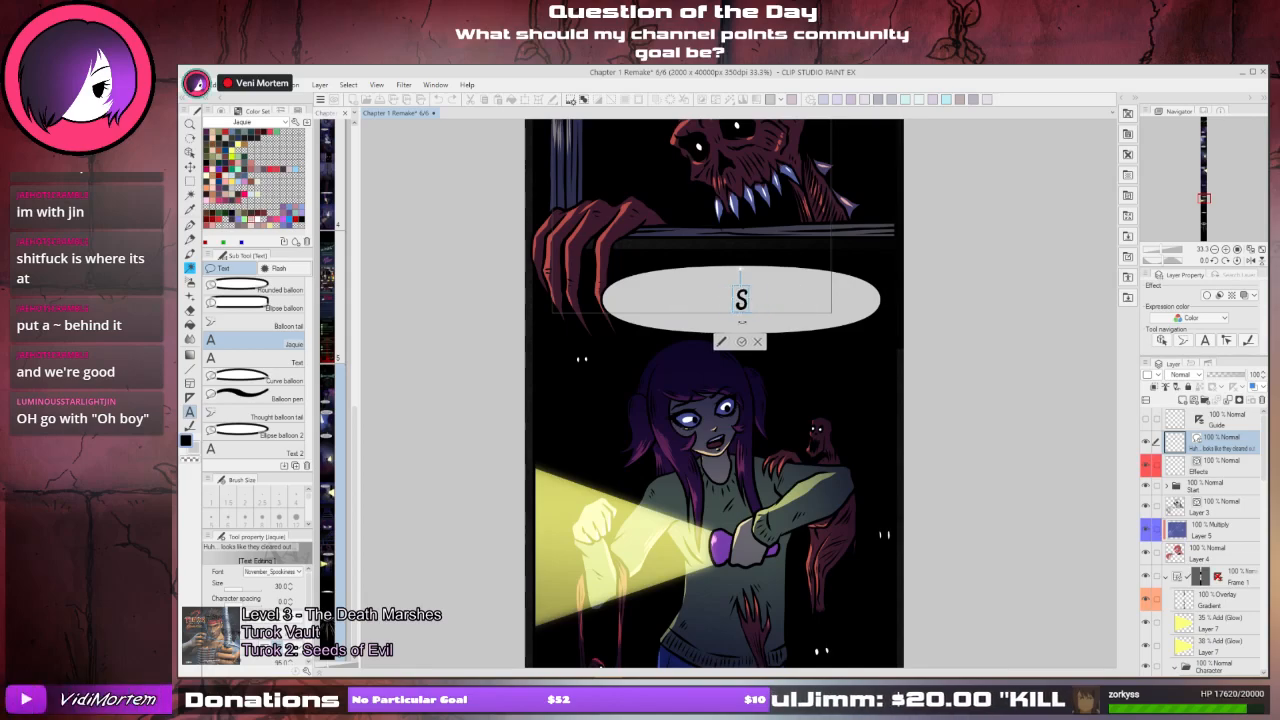
pyautogui.press('BackSpace')
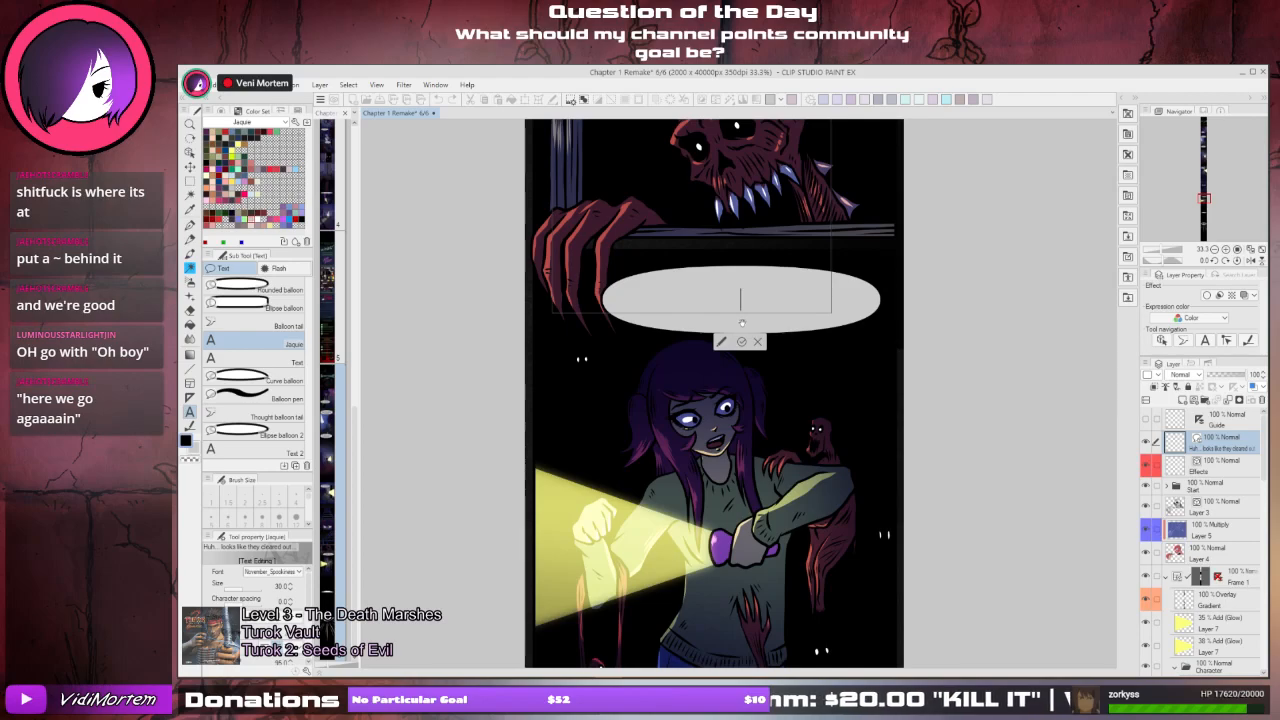
# - Try "Oh boy." as the frightened girl's line in the basement balloon and clear it
pyautogui.write('Oh boy.')
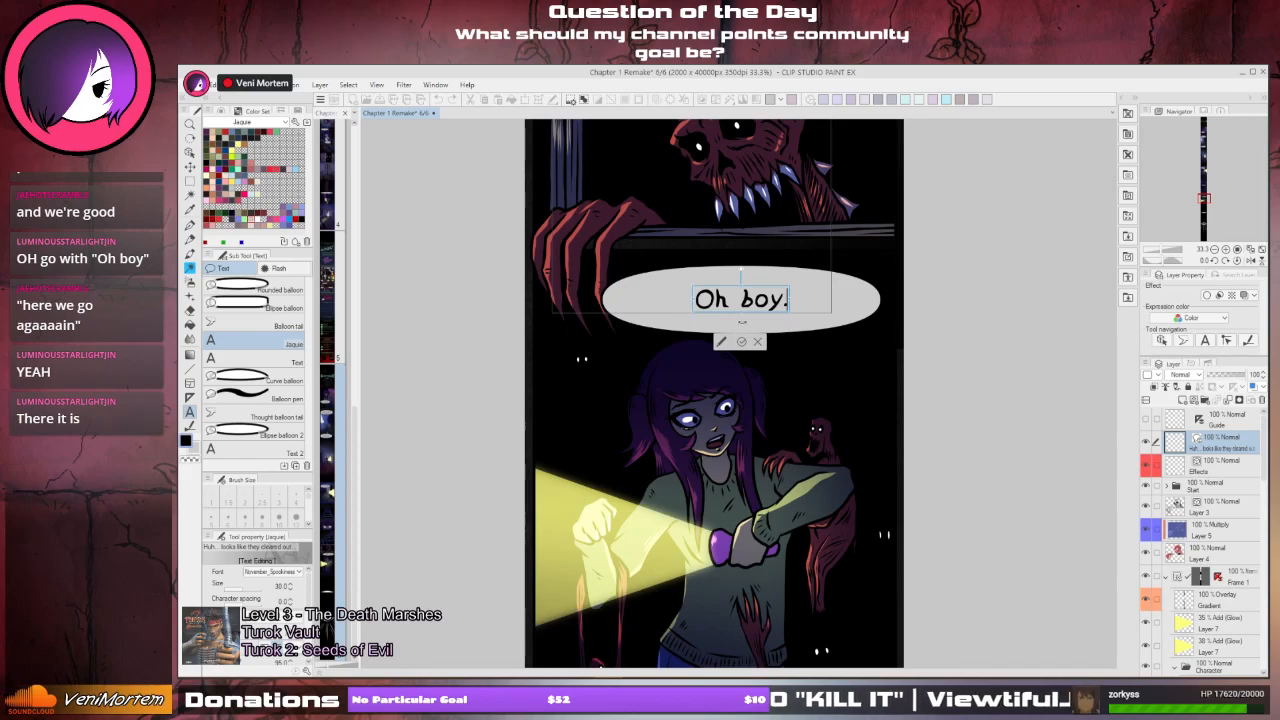
pyautogui.press('BackSpace')
pyautogui.press('BackSpace')
pyautogui.press('BackSpace')
pyautogui.press('BackSpace')
pyautogui.press('BackSpace')
pyautogui.press('BackSpace')
pyautogui.press('BackSpace')
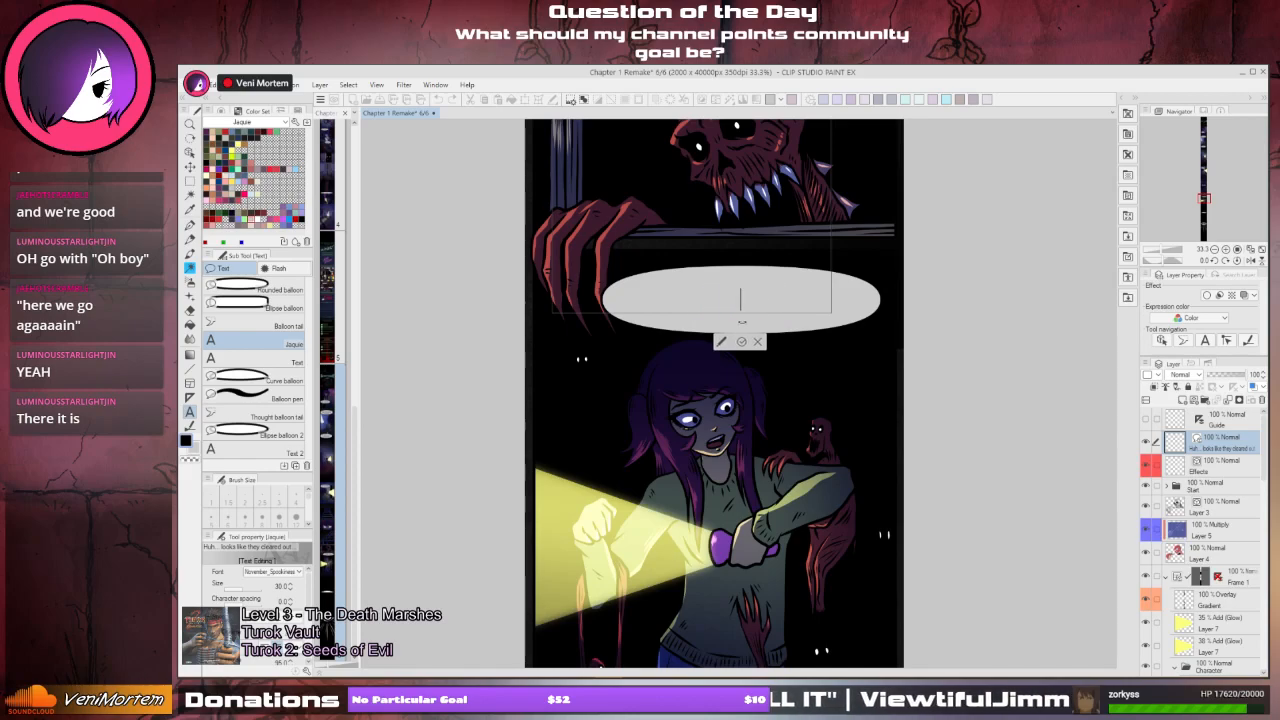
# - Try "Oh no~ Don't get me~" as the basement balloon's dialogue and clear it
pyautogui.write('Oh')
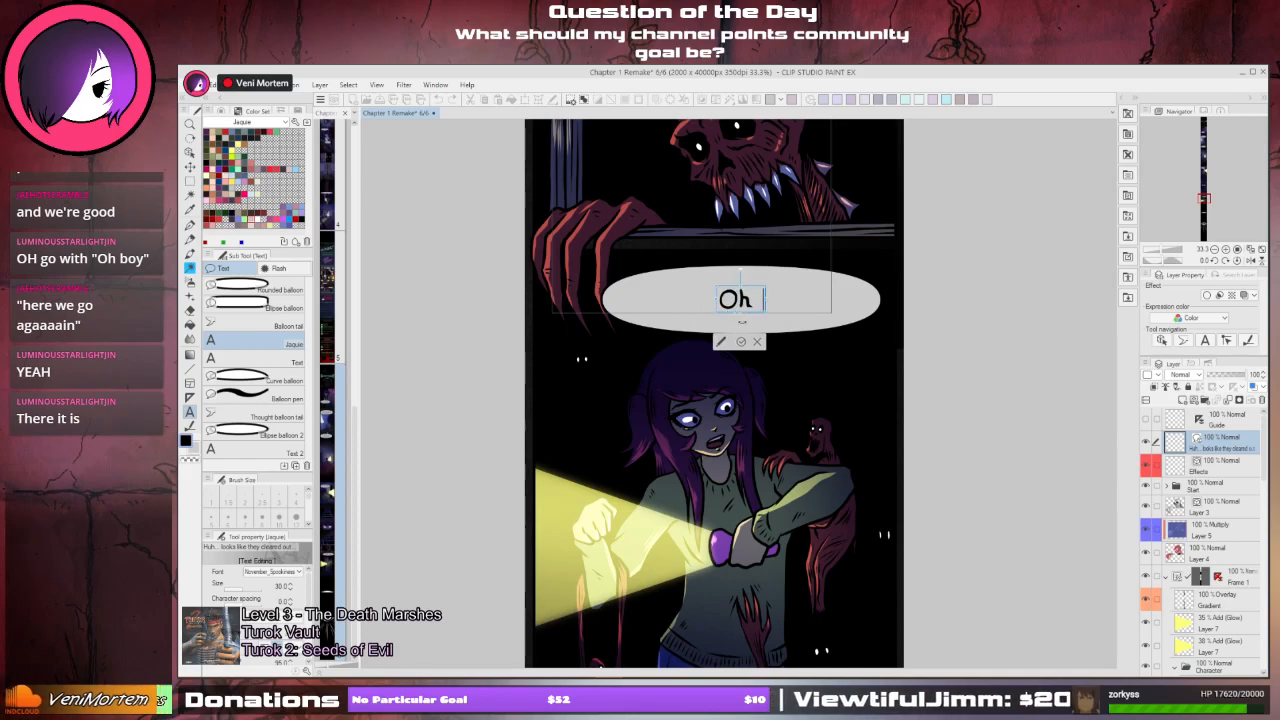
pyautogui.write(' no~ Don')
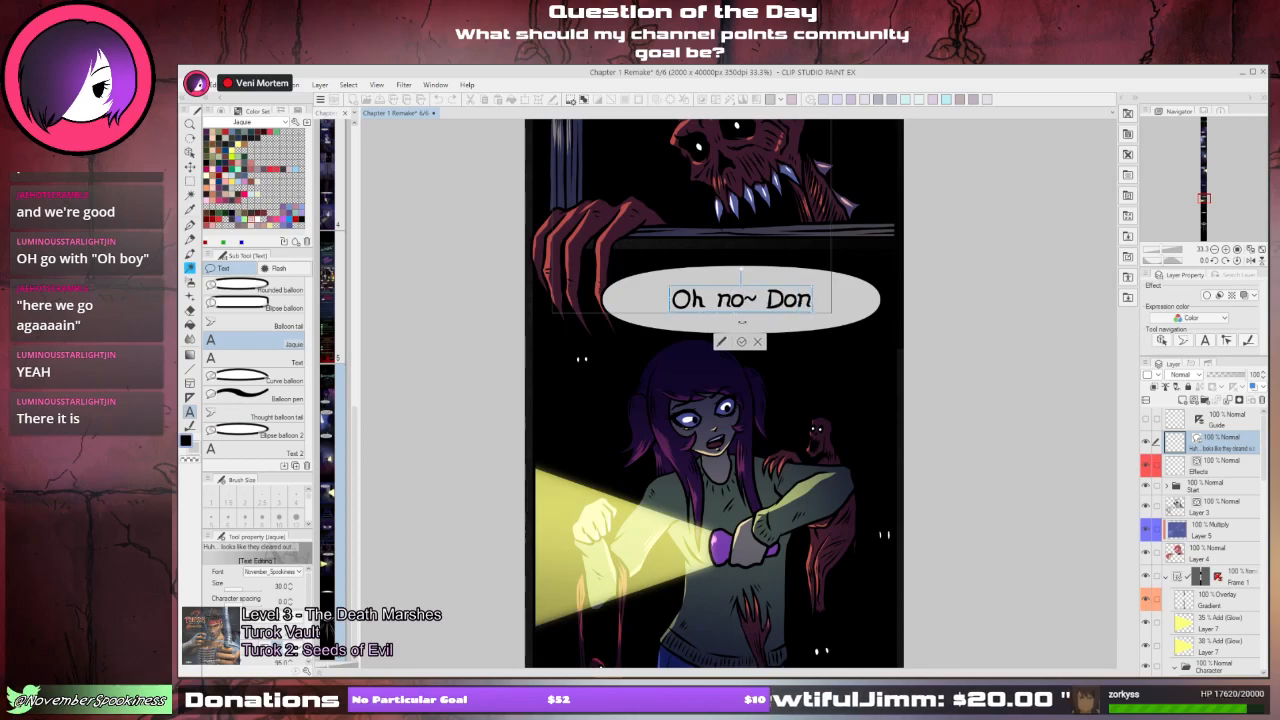
pyautogui.write("'t get me~")
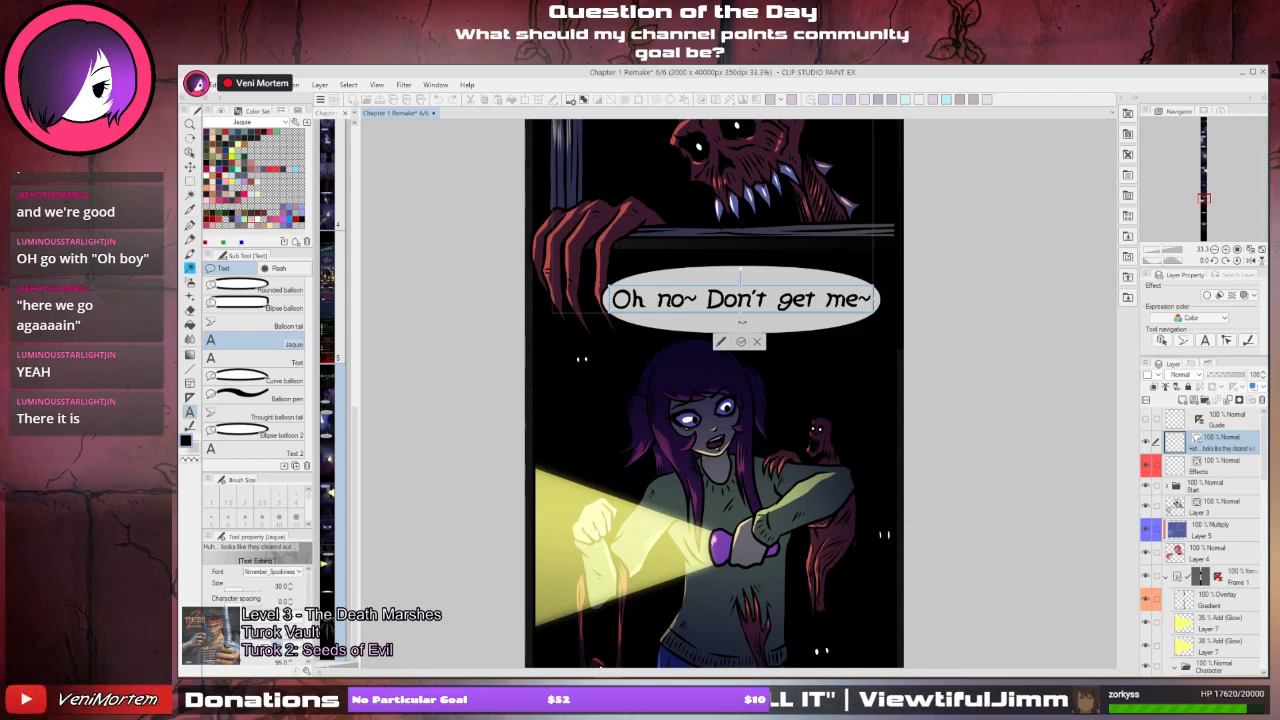
pyautogui.press('BackSpace')
pyautogui.press('BackSpace')
pyautogui.press('BackSpace')
pyautogui.press('BackSpace')
pyautogui.press('BackSpace')
pyautogui.press('BackSpace')
pyautogui.press('BackSpace')
pyautogui.press('BackSpace')
pyautogui.press('BackSpace')
pyautogui.press('BackSpace')
pyautogui.press('BackSpace')
pyautogui.press('BackSpace')
pyautogui.press('BackSpace')
pyautogui.press('BackSpace')
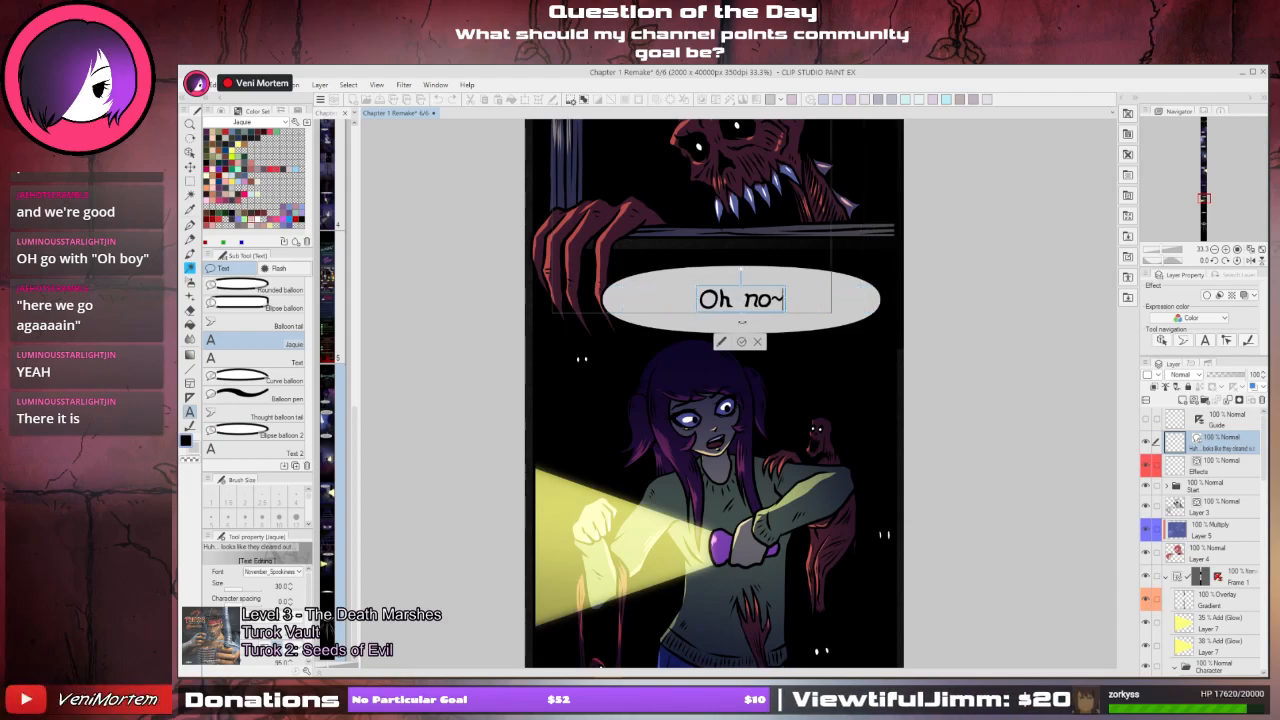
pyautogui.press('BackSpace')
pyautogui.press('BackSpace')
pyautogui.press('BackSpace')
pyautogui.press('BackSpace')
pyautogui.press('BackSpace')
pyautogui.press('BackSpace')
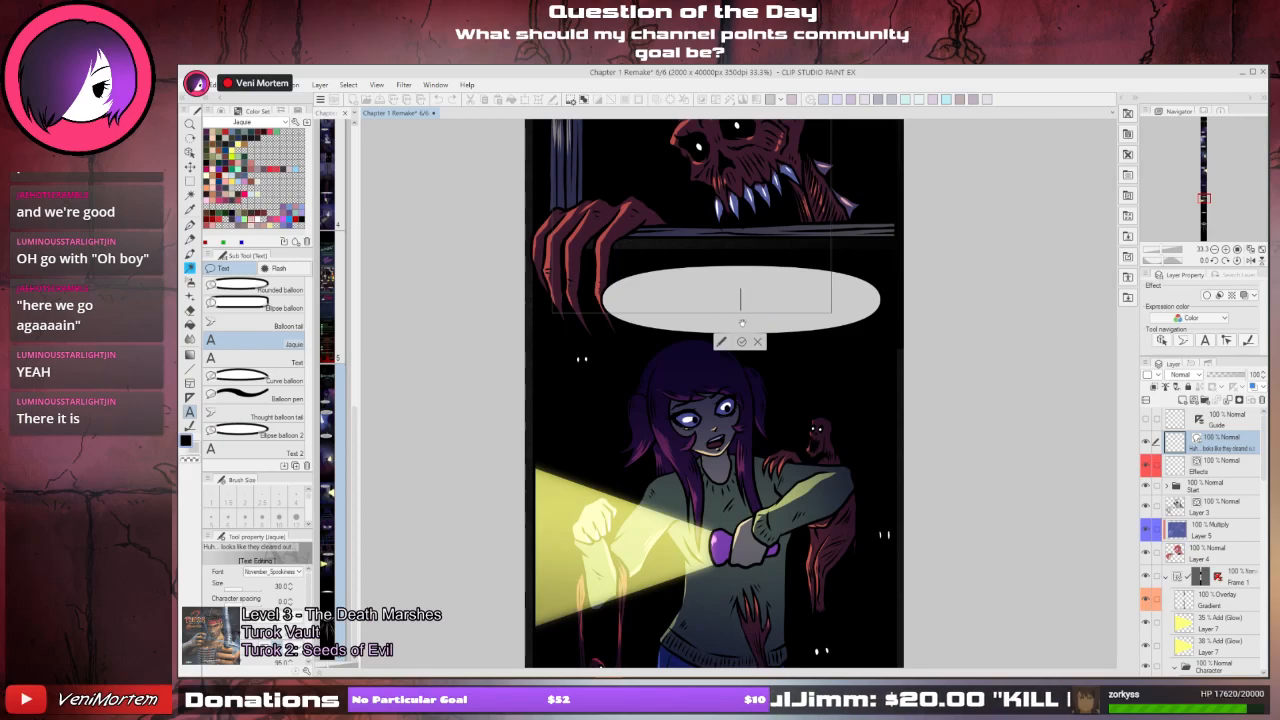
# - Try "Why do you look WEIRD??" as the frightened girl's line in the basement balloon and clear it
pyautogui.write('Why')
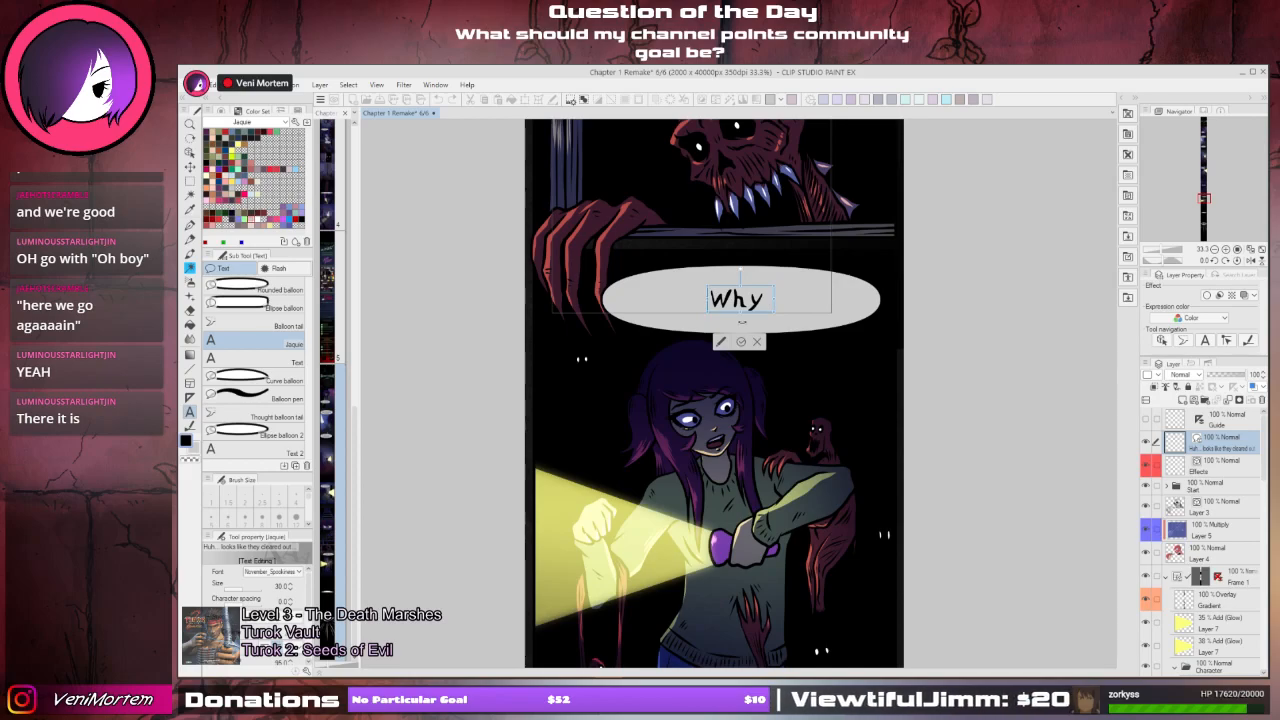
pyautogui.write('do you')
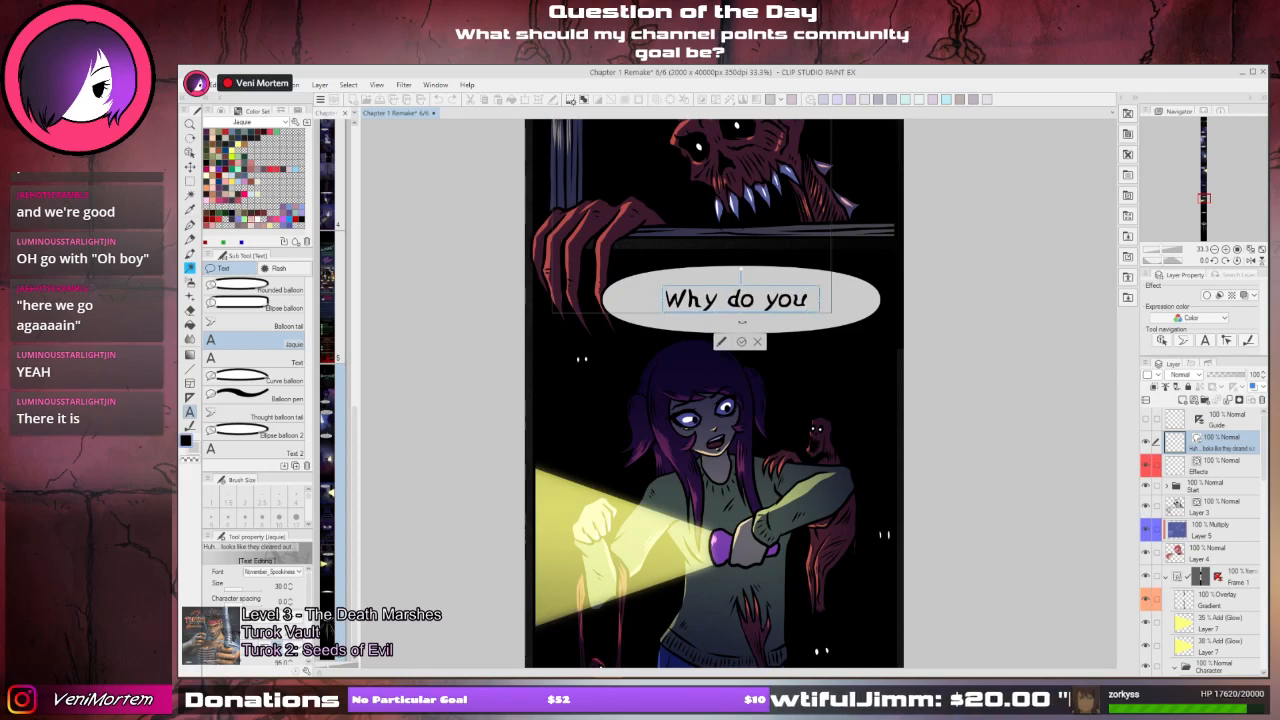
pyautogui.write(' look WEI')
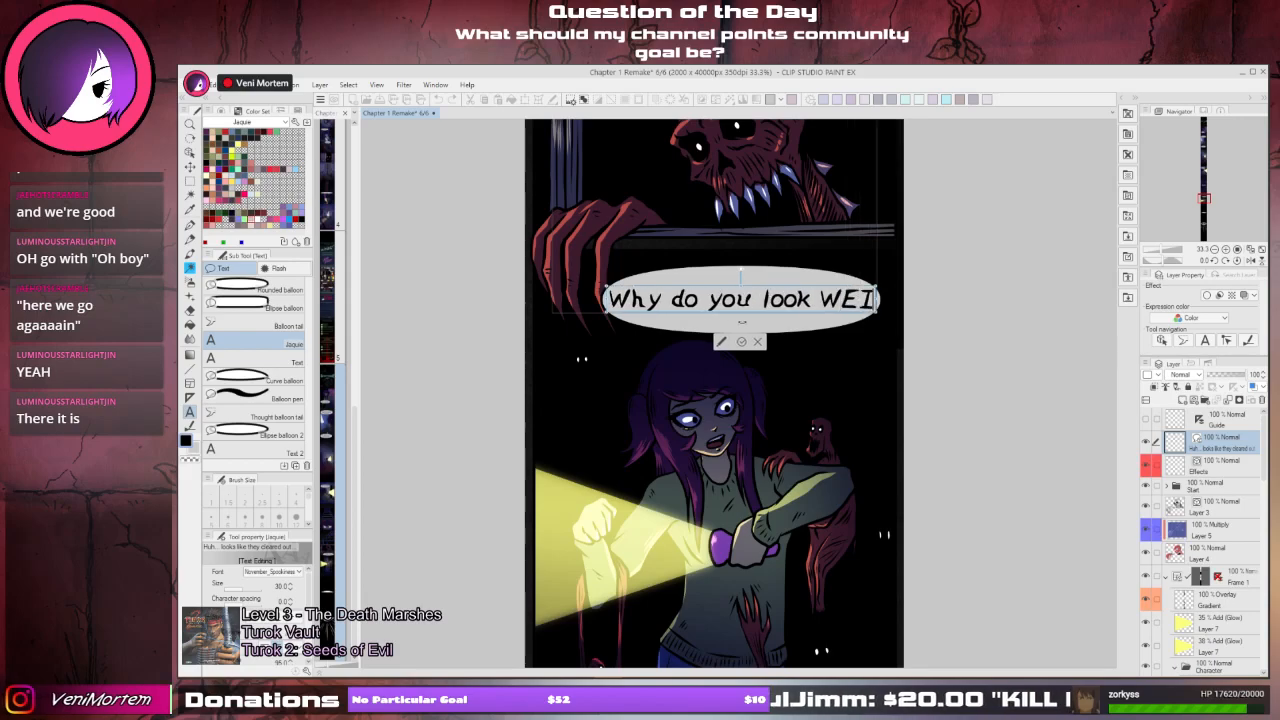
pyautogui.write('RT')
pyautogui.press('BackSpace')
pyautogui.press('BackSpace')
pyautogui.press('BackSpace')
pyautogui.press('BackSpace')
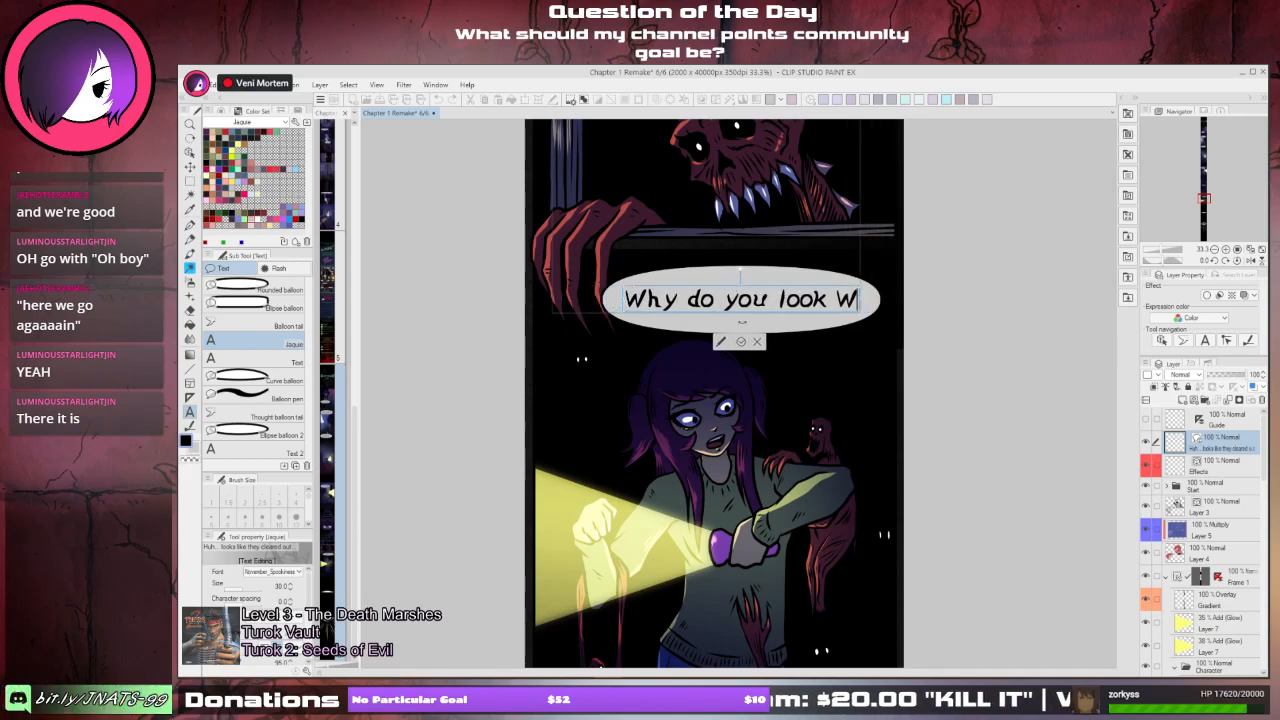
pyautogui.press('BackSpace')
pyautogui.write('WE')
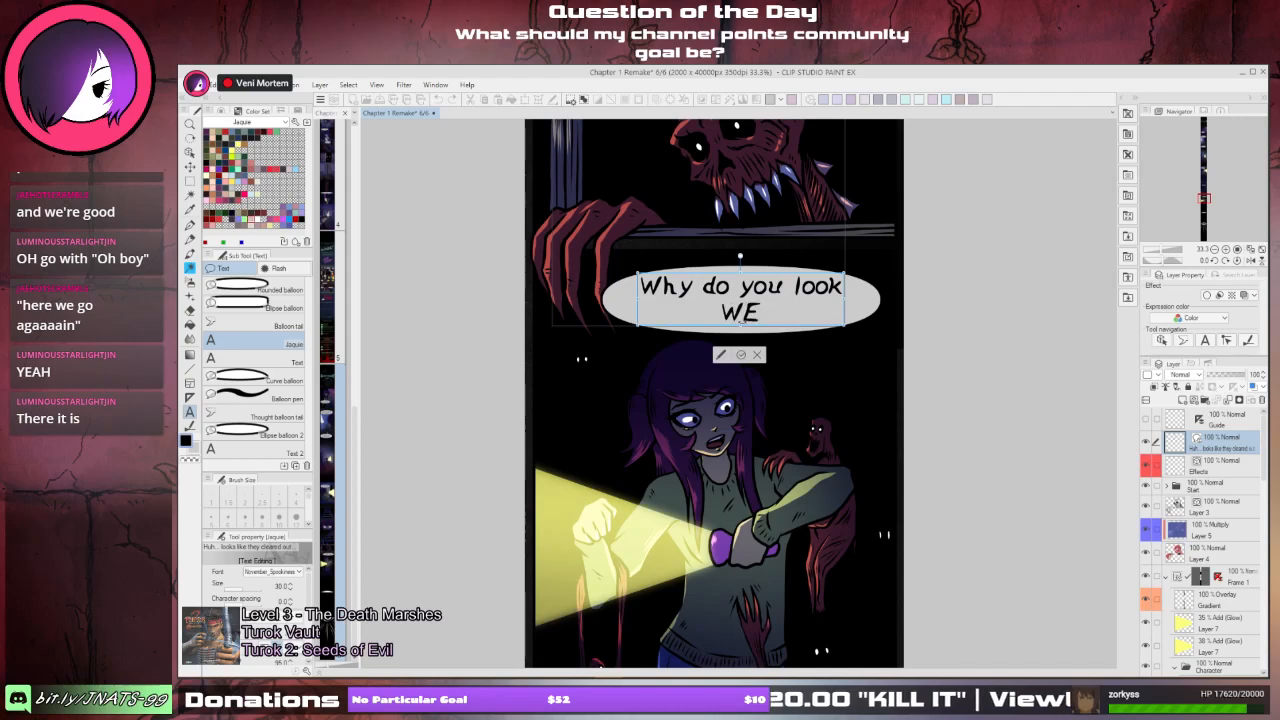
pyautogui.write('IRD??')
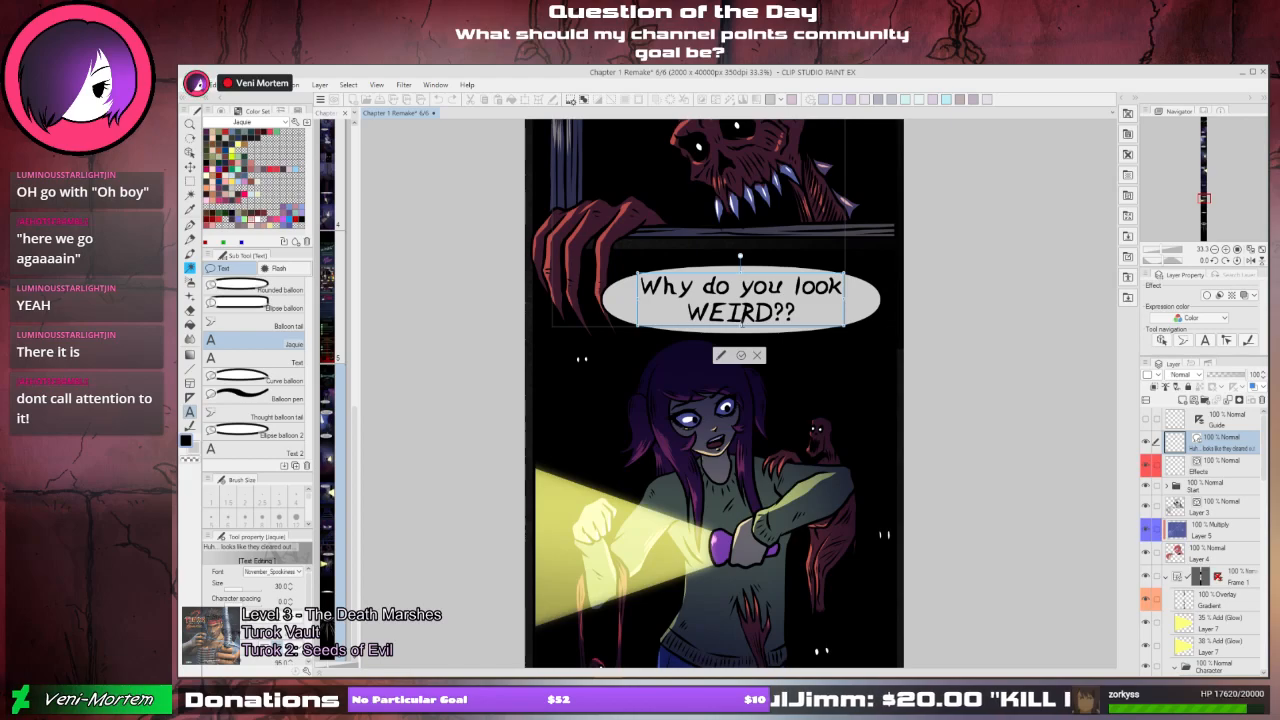
pyautogui.press('BackSpace')
pyautogui.press('BackSpace')
pyautogui.press('BackSpace')
pyautogui.press('BackSpace')
pyautogui.press('BackSpace')
pyautogui.press('BackSpace')
pyautogui.press('BackSpace')
pyautogui.press('BackSpace')
pyautogui.press('BackSpace')
pyautogui.press('BackSpace')
pyautogui.press('BackSpace')
pyautogui.press('BackSpace')
pyautogui.press('BackSpace')
pyautogui.press('BackSpace')
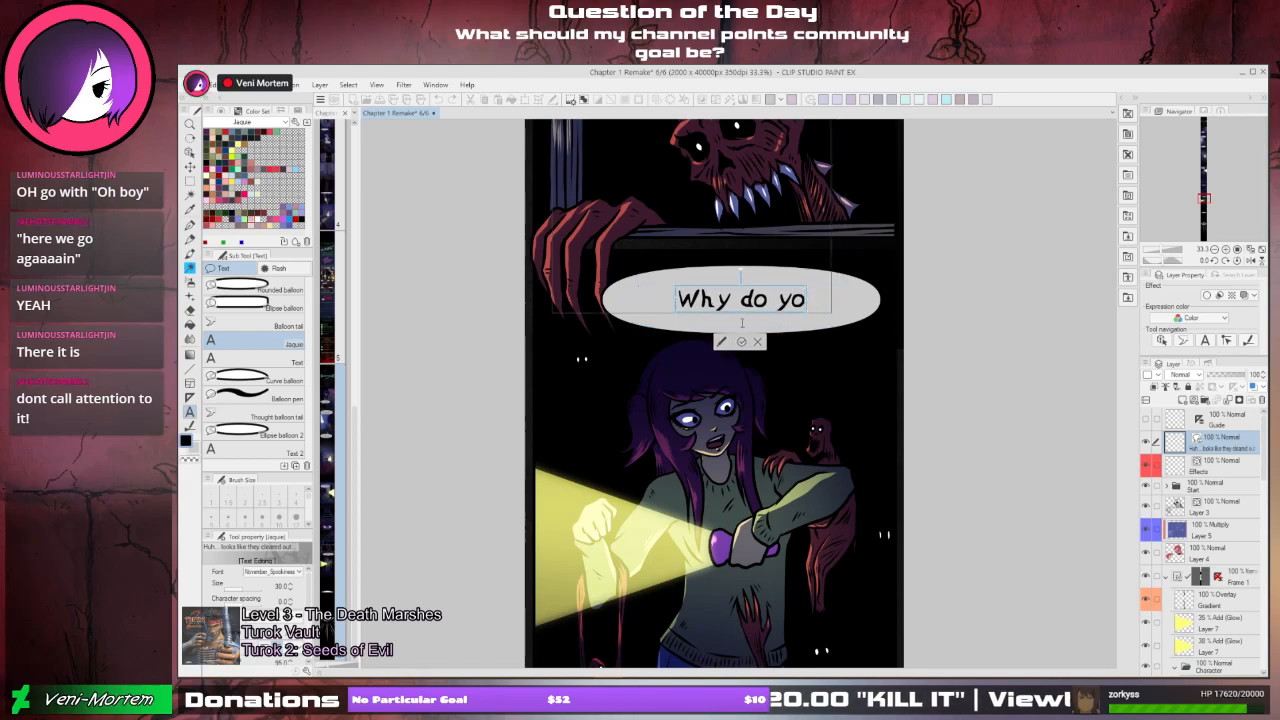
pyautogui.press('BackSpace')
pyautogui.press('BackSpace')
pyautogui.press('BackSpace')
pyautogui.press('BackSpace')
pyautogui.press('BackSpace')
pyautogui.press('BackSpace')
pyautogui.press('BackSpace')
pyautogui.press('BackSpace')
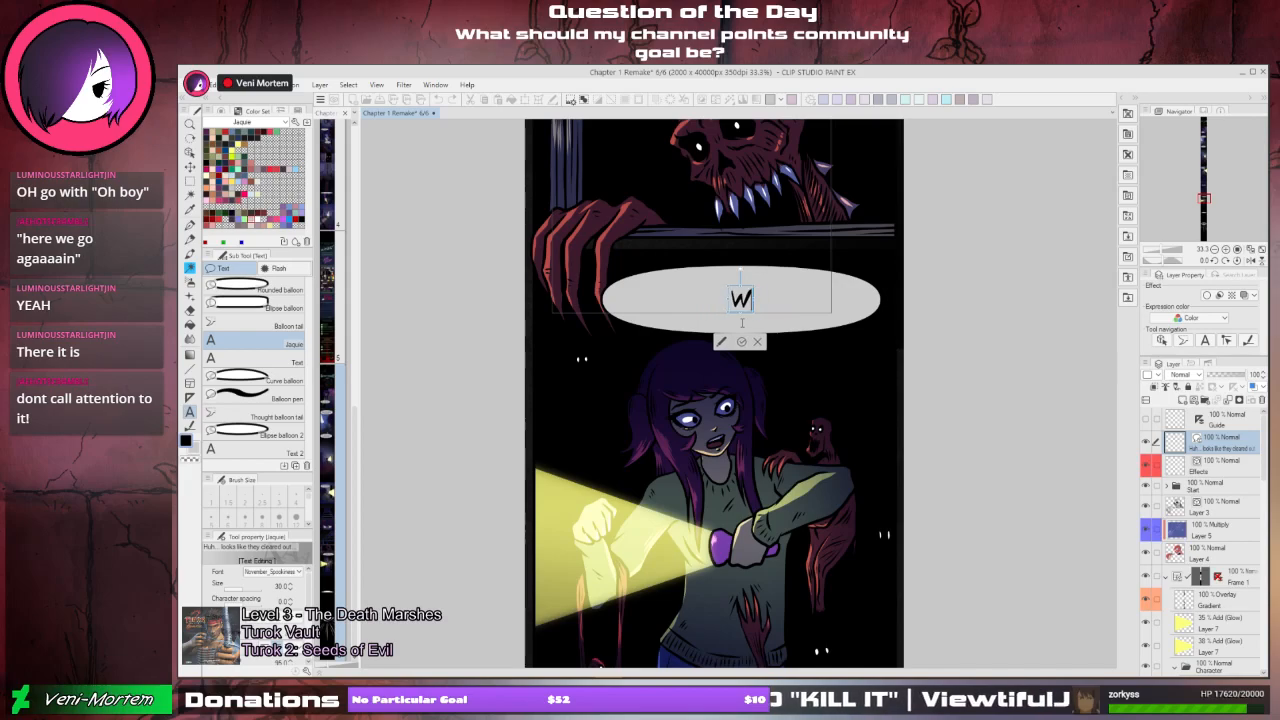
pyautogui.press('BackSpace')
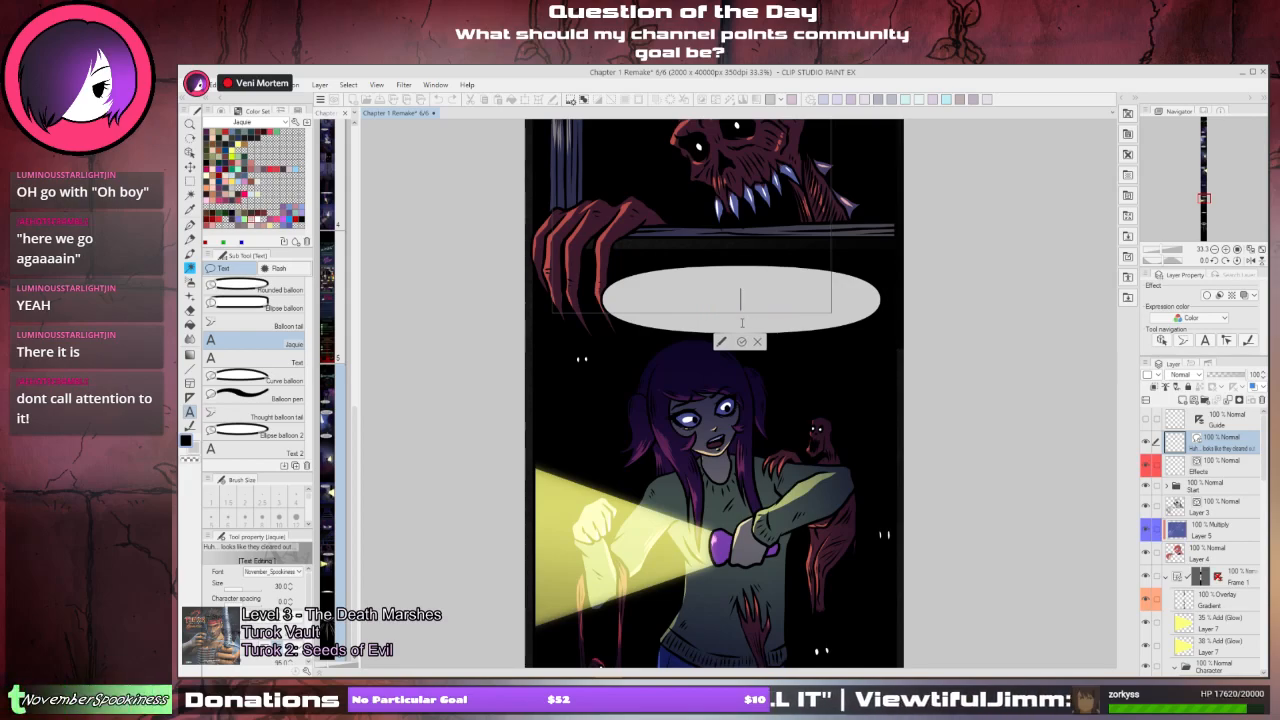
# - Enter "Oh boy." as the frightened girl's line in the basement balloon and commit the text
pyautogui.write('Oh')
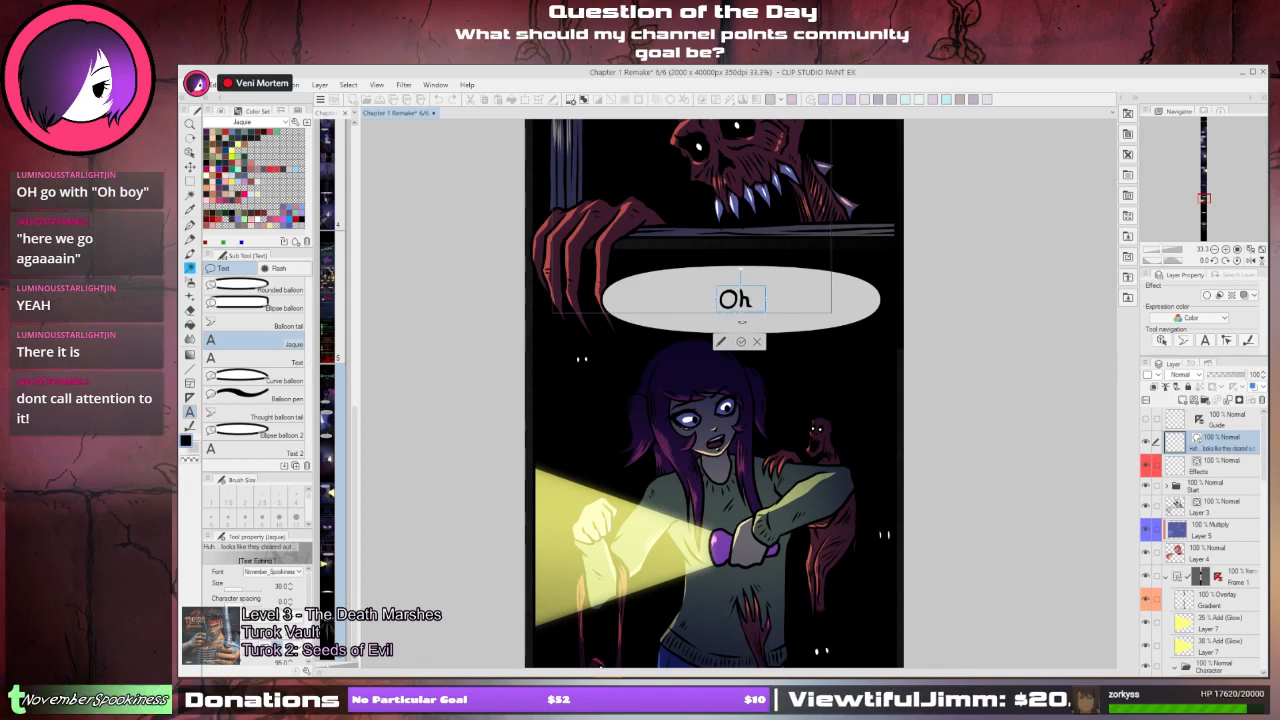
pyautogui.write(' boy.')
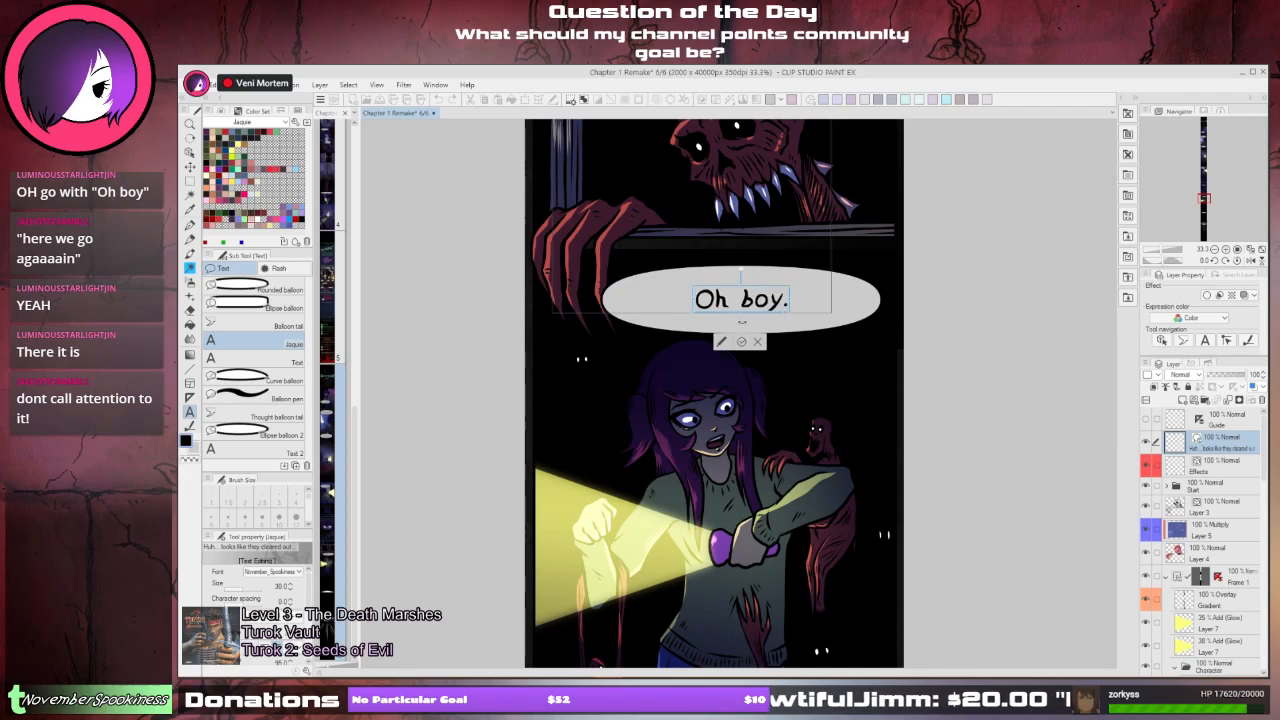
pyautogui.click(742, 342)
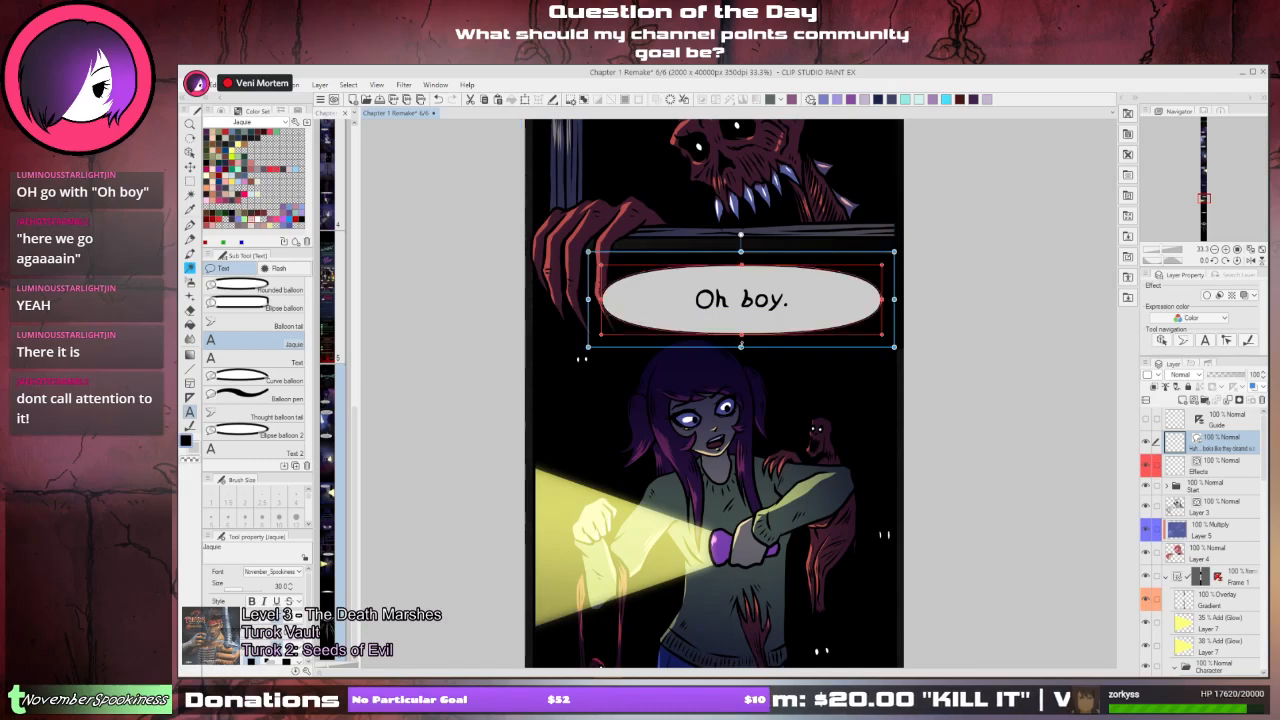
# - Try shrinking the basement balloon around "Oh boy." and shifting it above the girl, and undo these changes
pyautogui.moveTo(742, 344); pyautogui.dragTo(741, 316)
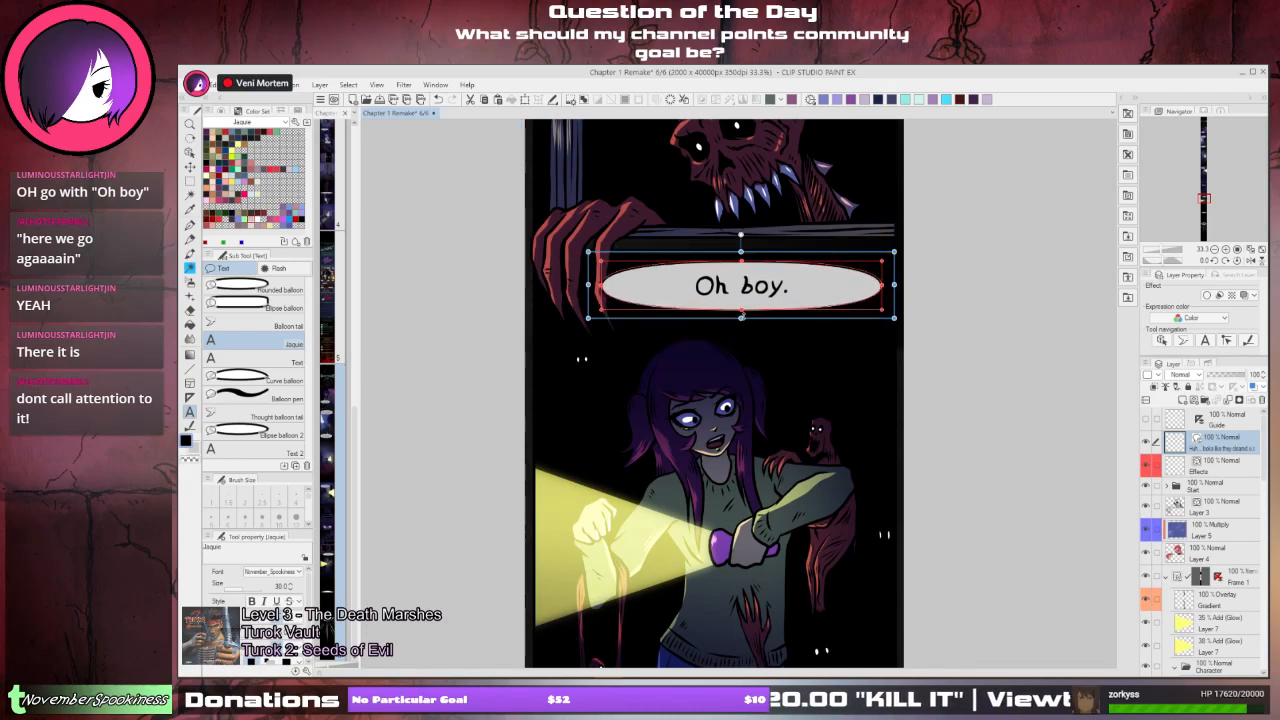
pyautogui.moveTo(589, 285); pyautogui.dragTo(717, 291)
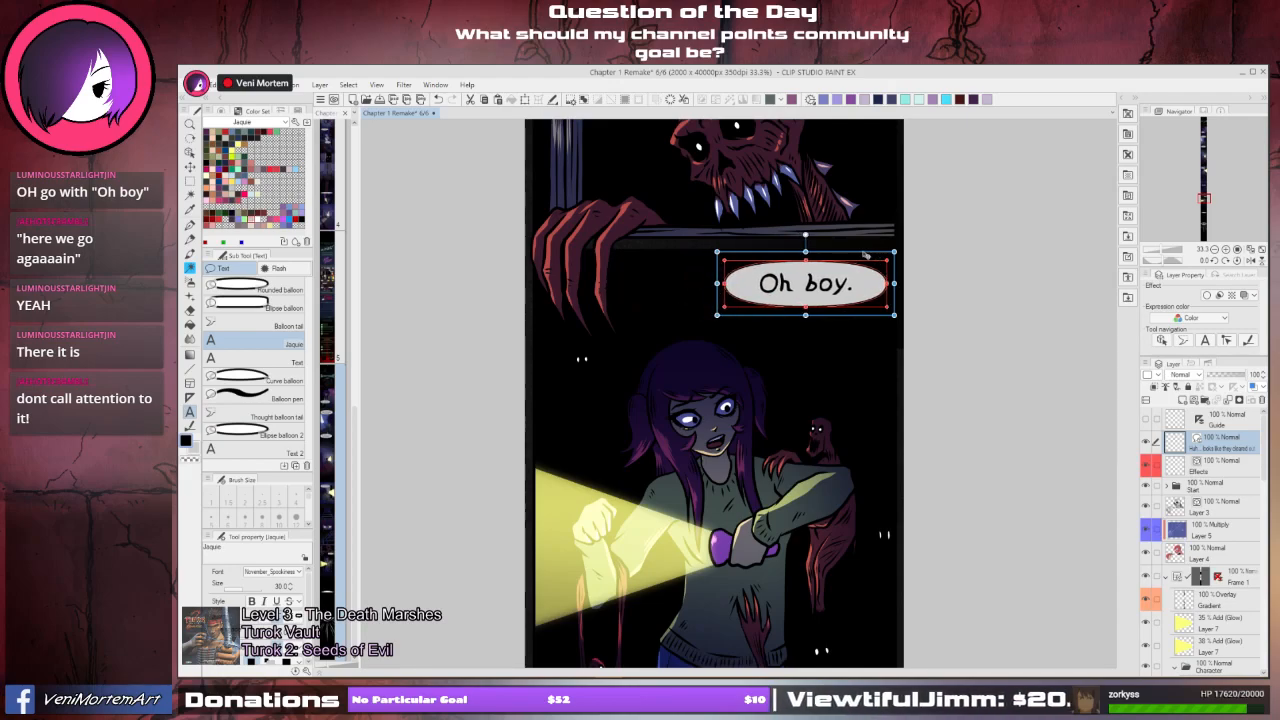
pyautogui.moveTo(865, 255); pyautogui.dragTo(843, 268)
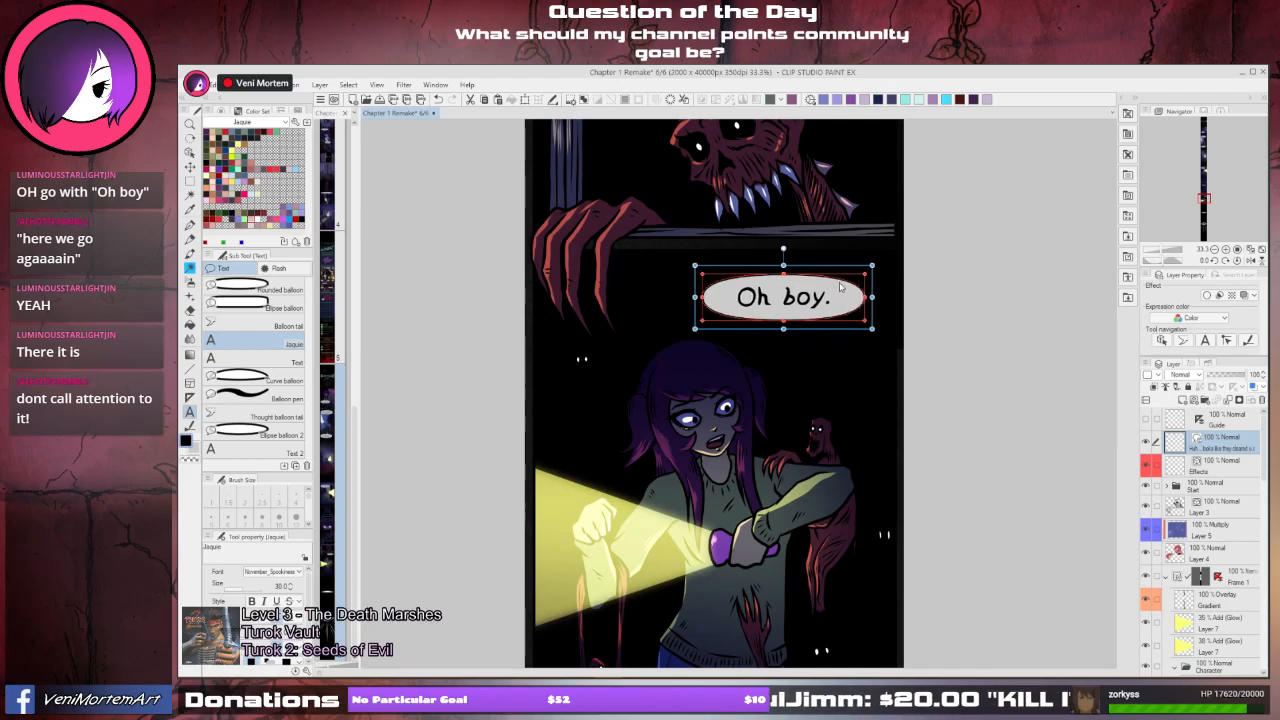
pyautogui.hotkey('ctrl', 'z')
pyautogui.hotkey('ctrl', 'z')
pyautogui.hotkey('ctrl', 'z')
# - Replace the basement balloon's "Oh boy." with the placeholder "Text." and commit it
pyautogui.click(777, 297)
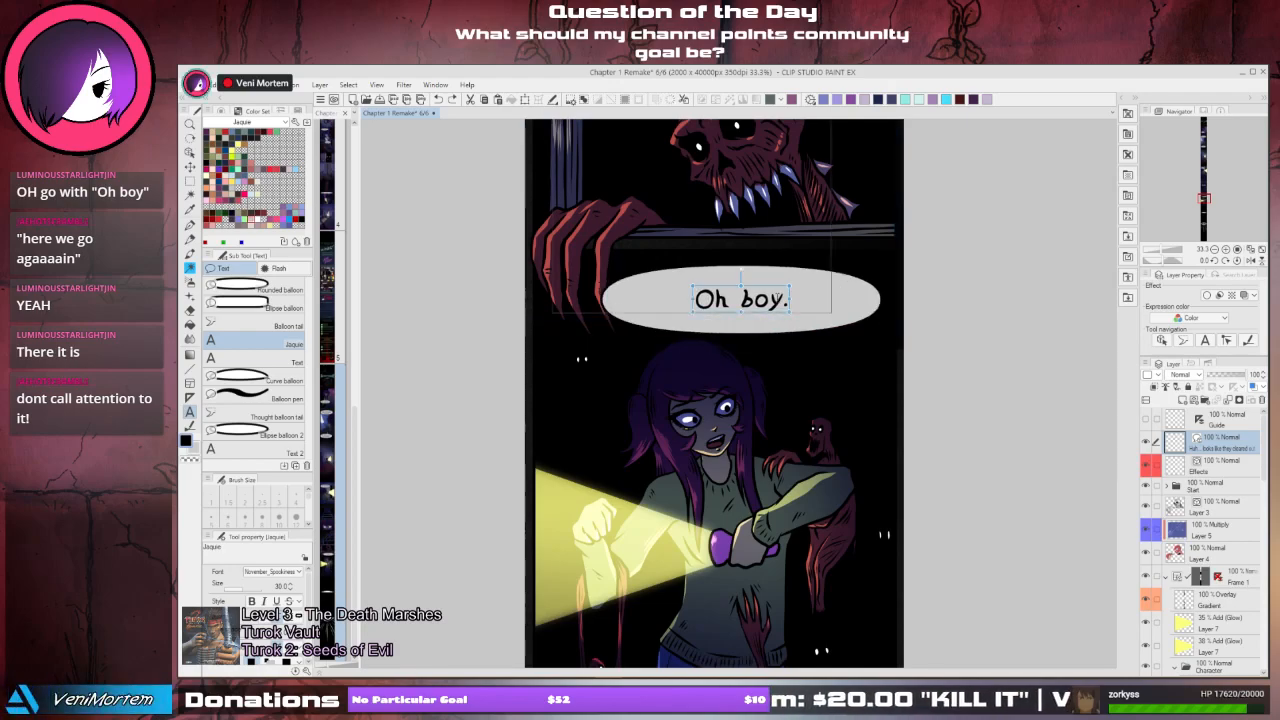
pyautogui.click(781, 298)
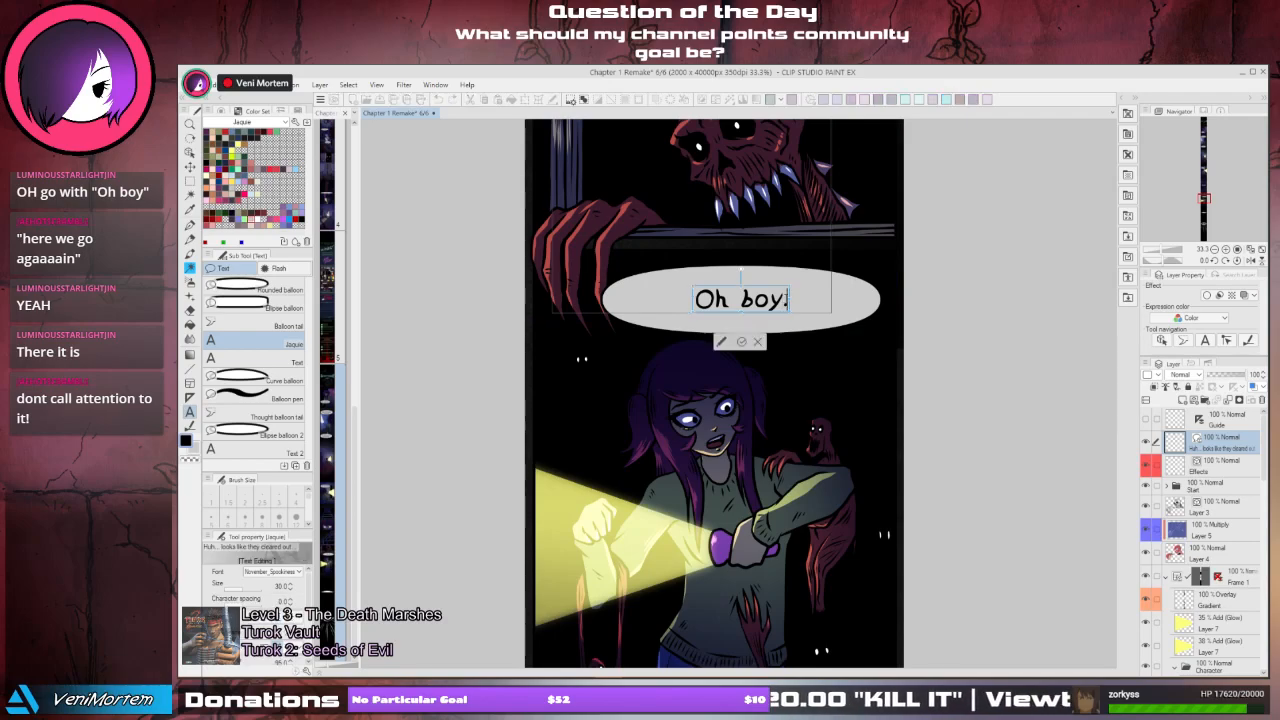
pyautogui.moveTo(787, 299); pyautogui.dragTo(699, 293)
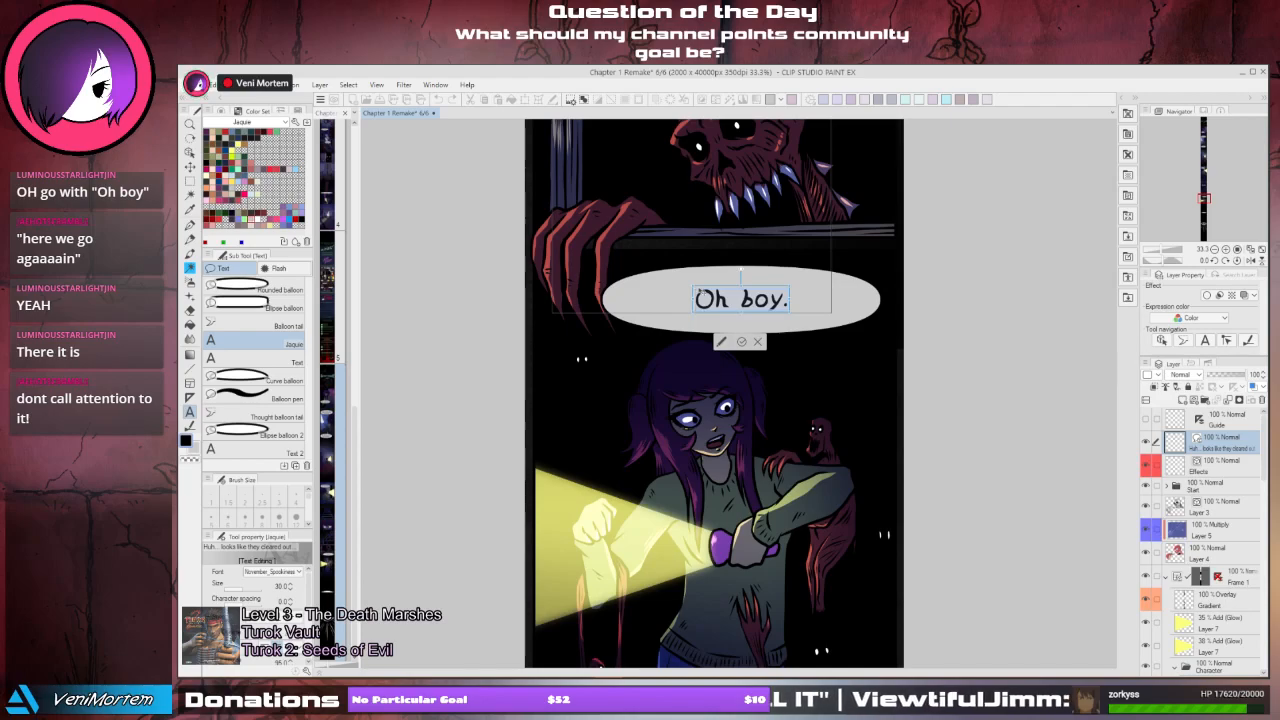
pyautogui.press('BackSpace')
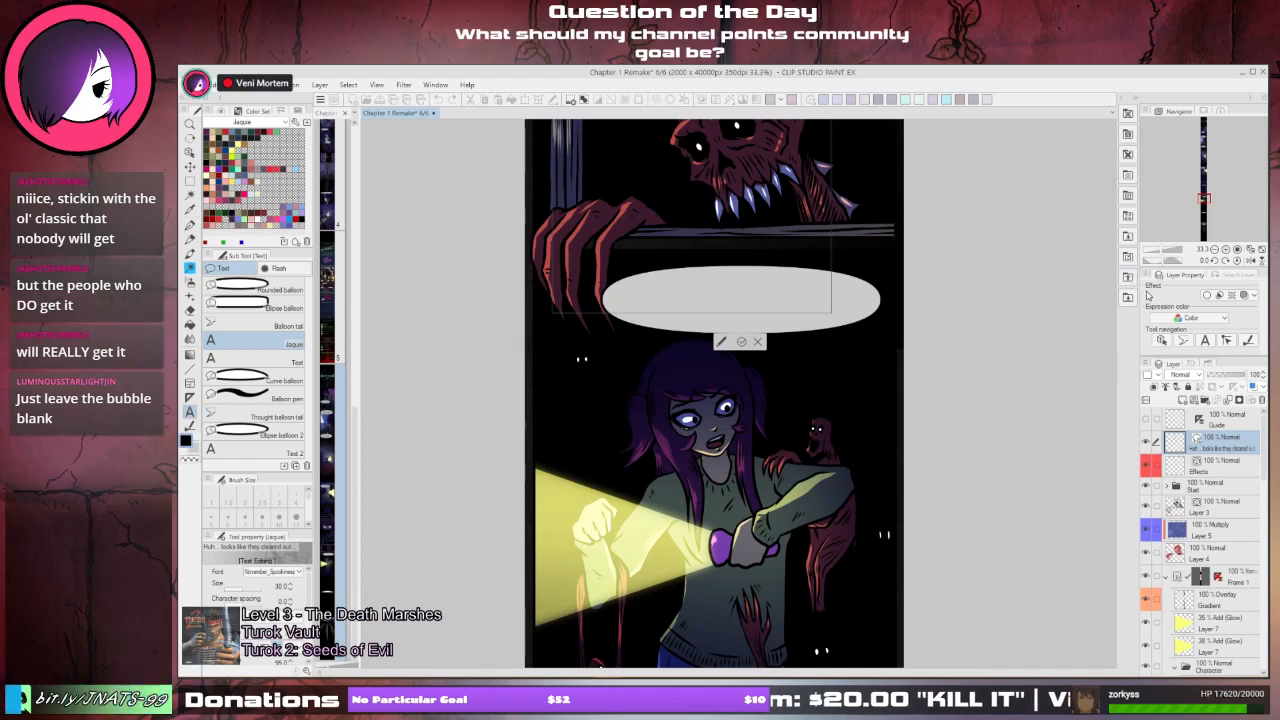
pyautogui.write('Text.')
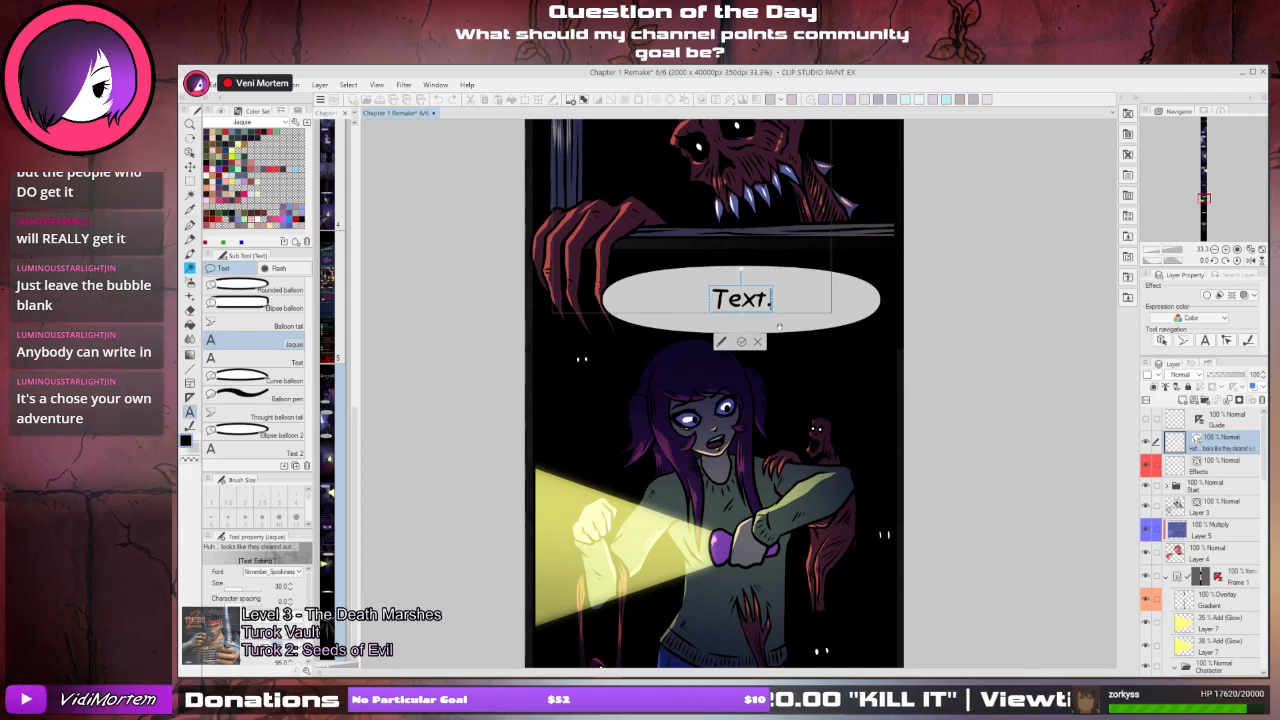
pyautogui.click(741, 341)
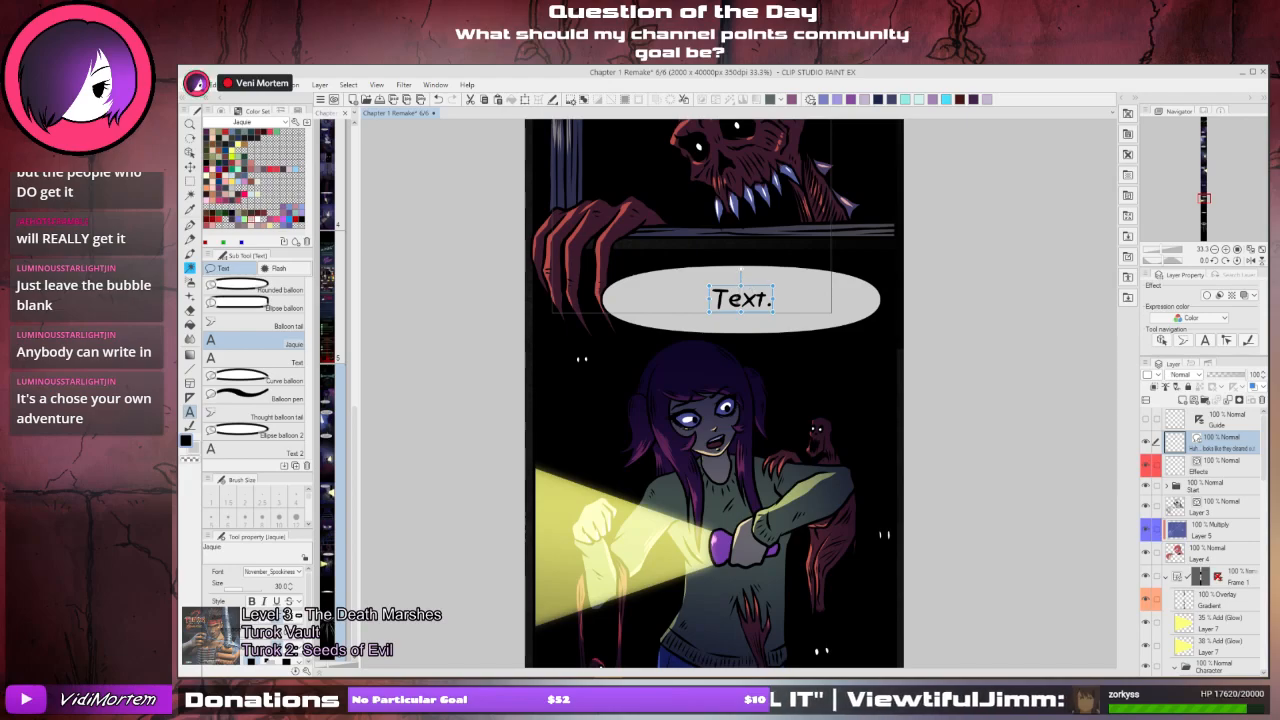
# - Try "Fix later" in place of the basement balloon's placeholder text and clear it
pyautogui.click(720, 298)
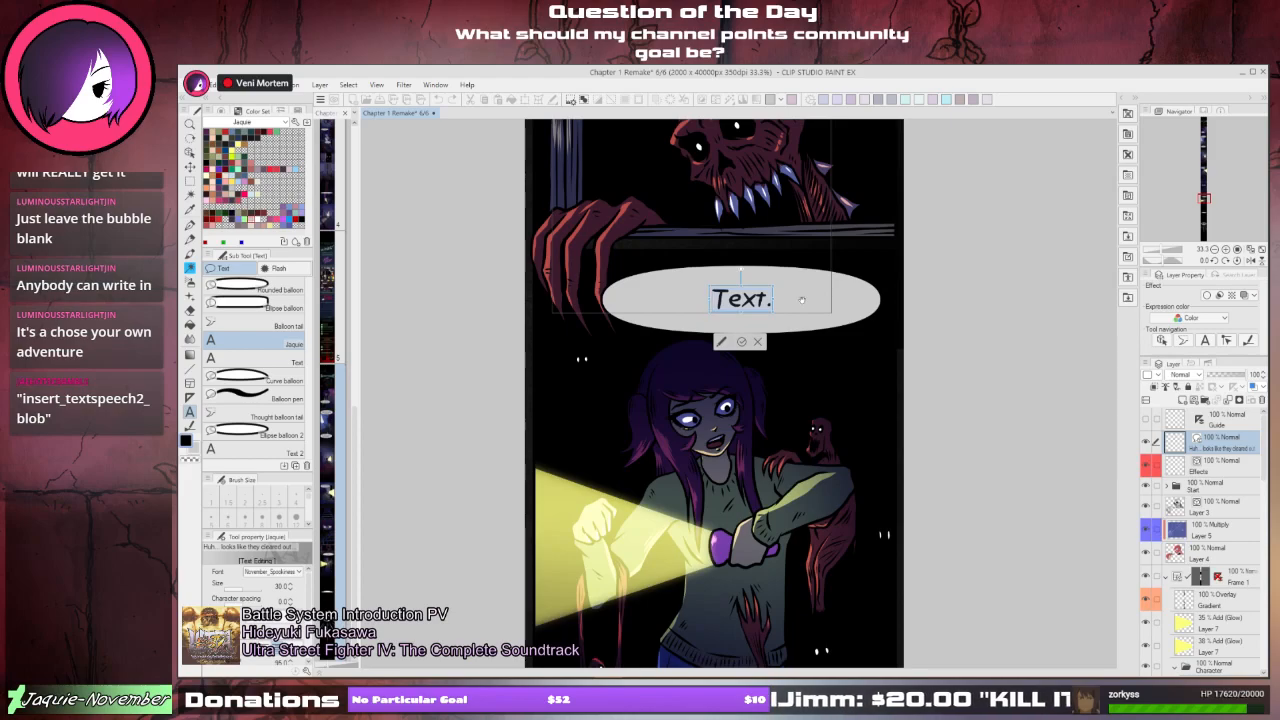
pyautogui.write('Fix I')
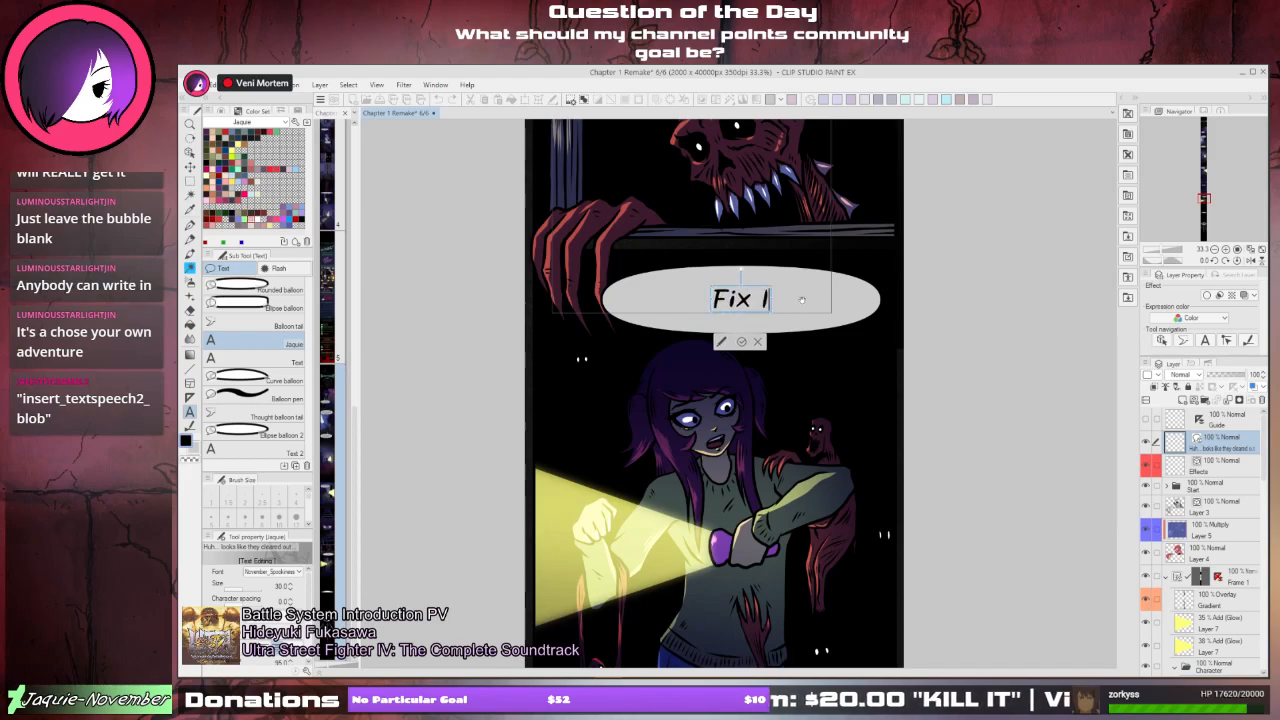
pyautogui.write('ater')
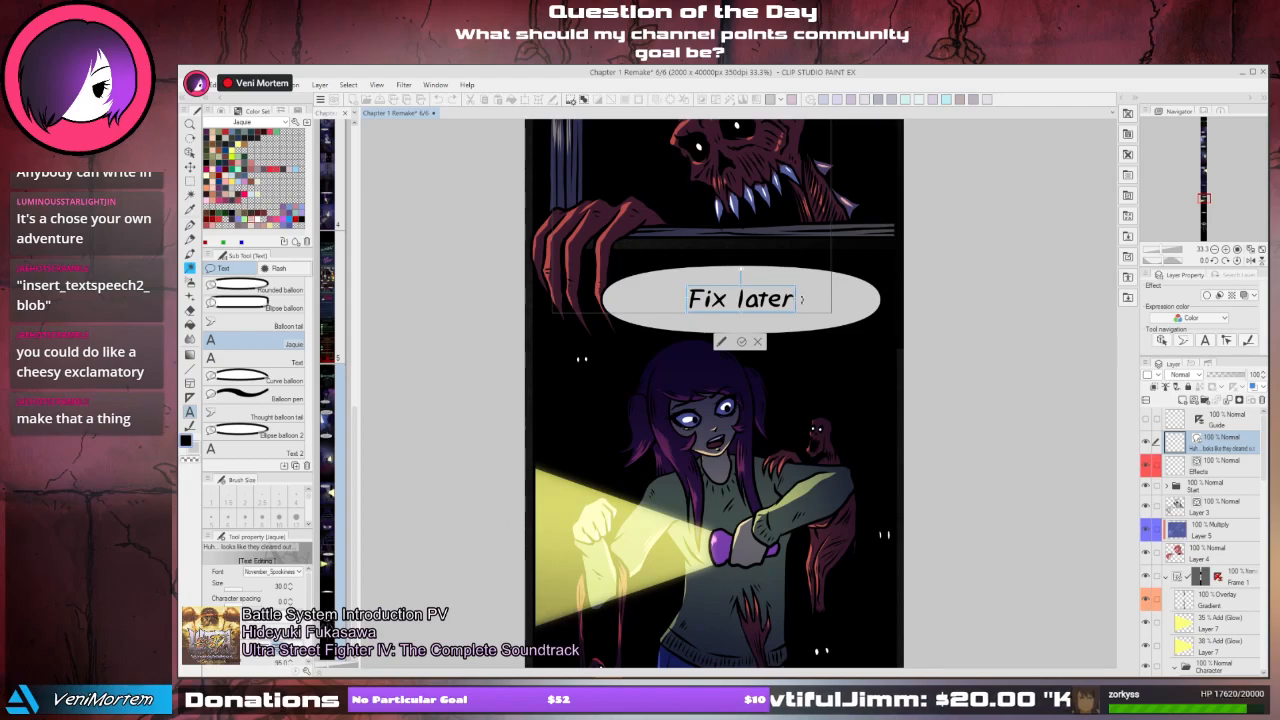
pyautogui.press('BackSpace')
pyautogui.press('BackSpace')
pyautogui.press('BackSpace')
pyautogui.press('BackSpace')
pyautogui.press('BackSpace')
pyautogui.press('BackSpace')
pyautogui.press('BackSpace')
pyautogui.press('BackSpace')
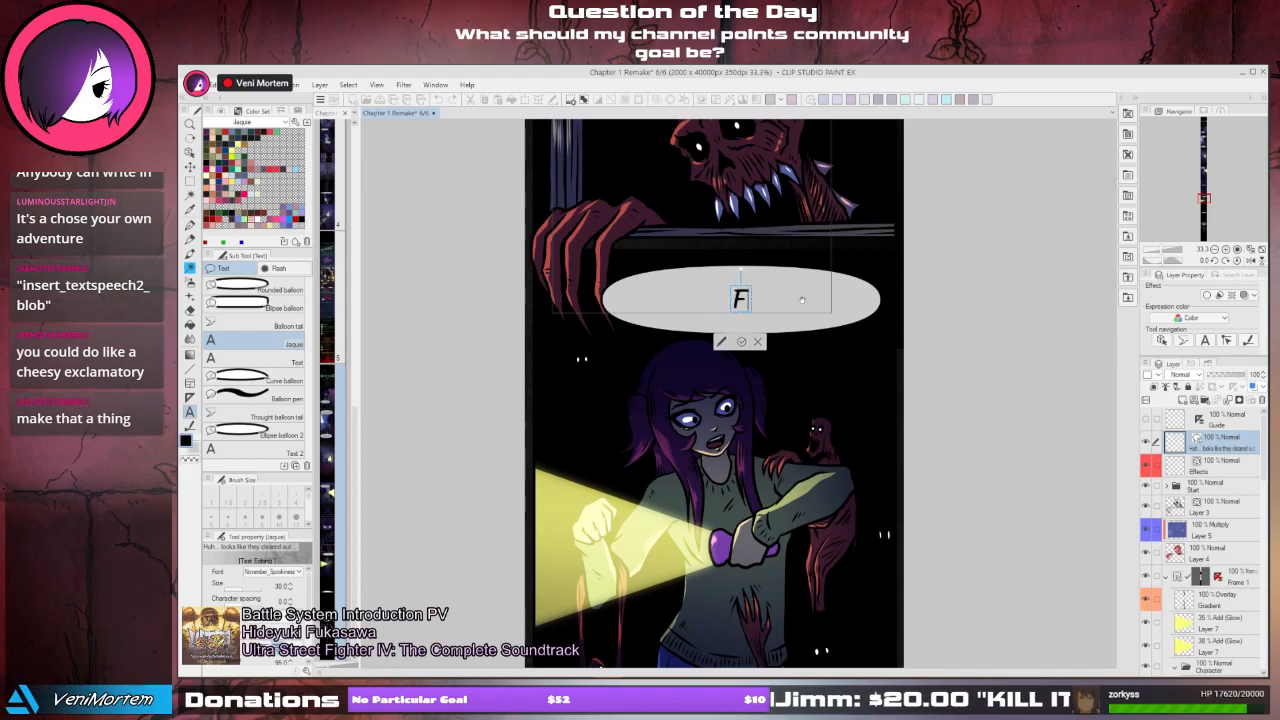
pyautogui.press('BackSpace')
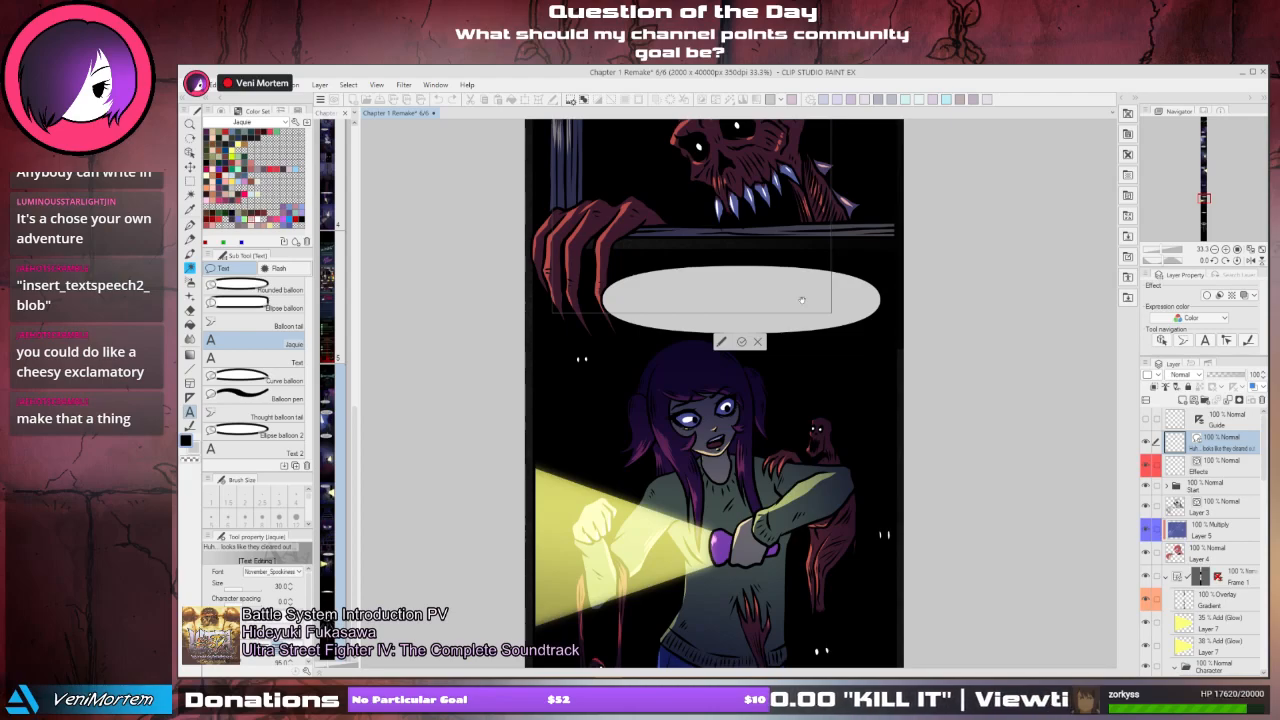
# - Try "PISS BITCHES" as the basement balloon's dialogue and clear it
pyautogui.write('PISS')
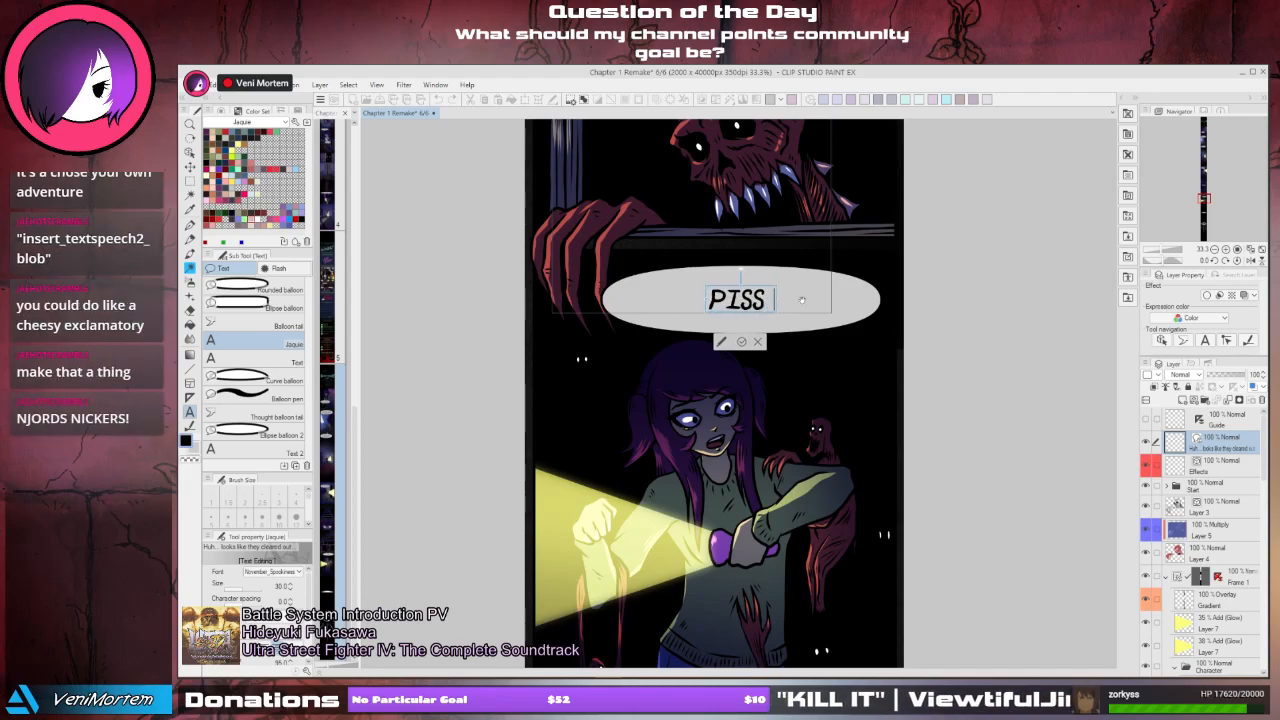
pyautogui.write(' B')
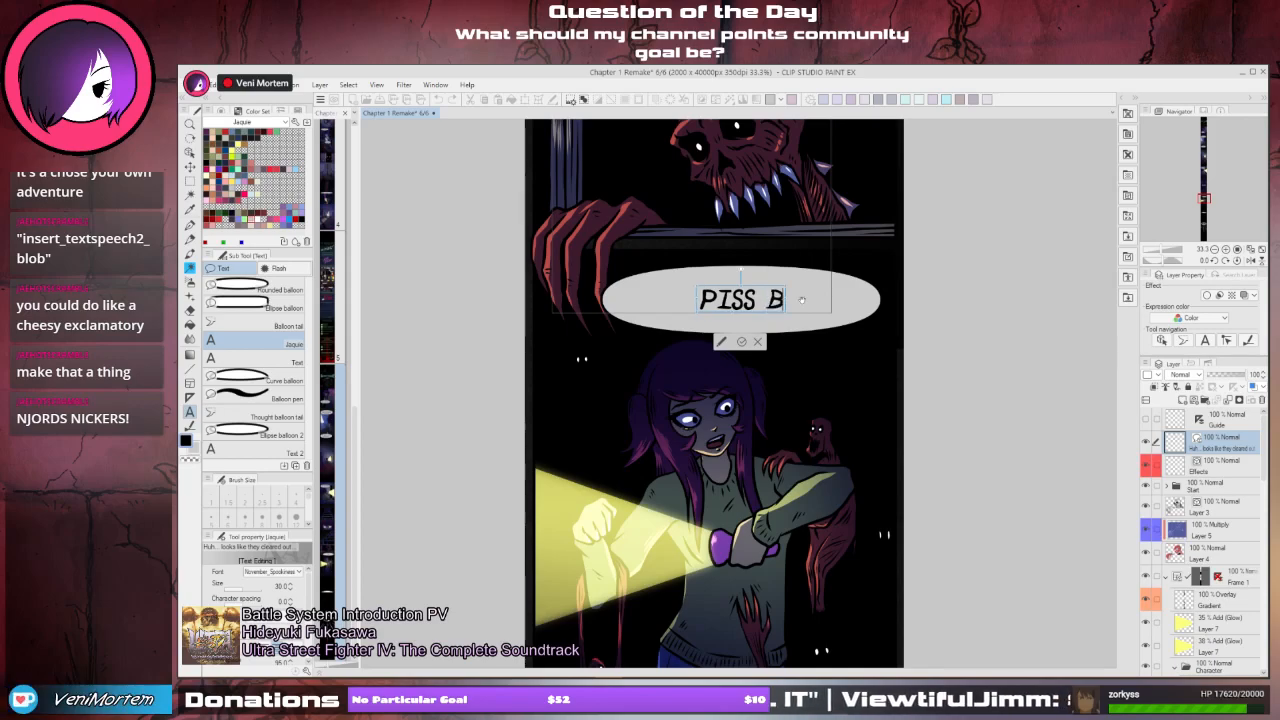
pyautogui.write('ITCHES')
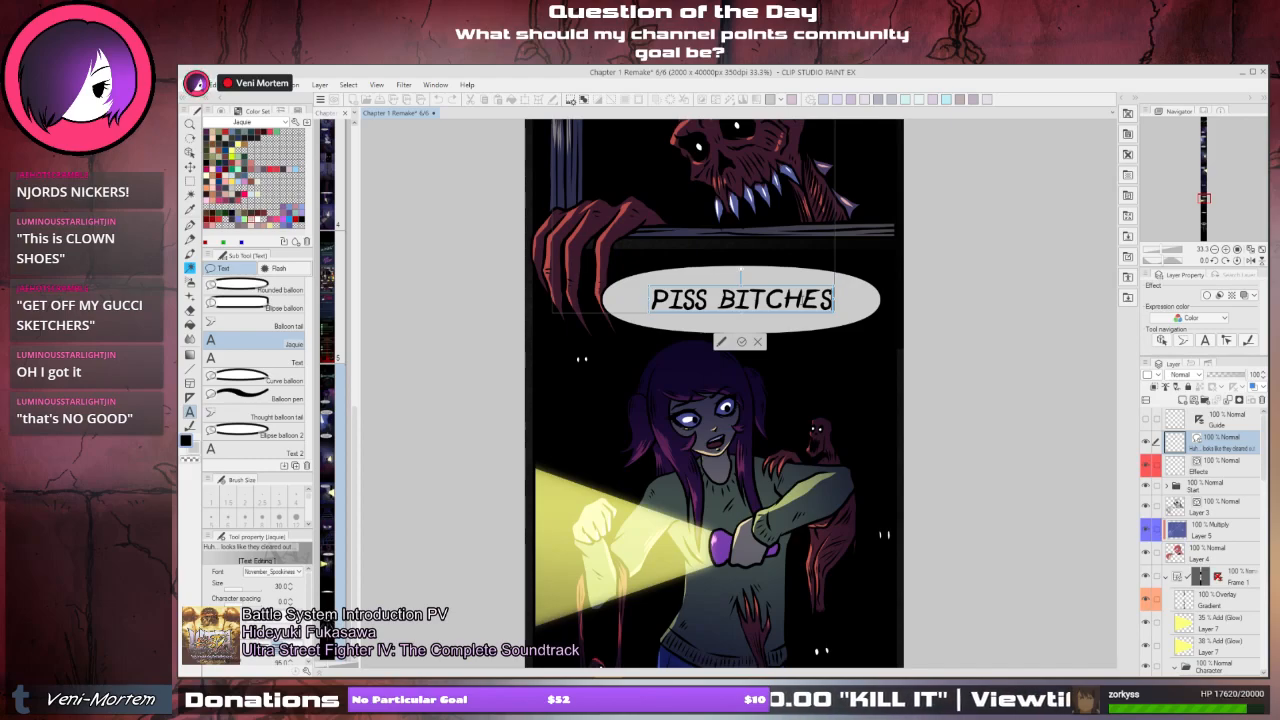
pyautogui.press('BackSpace')
pyautogui.press('BackSpace')
pyautogui.press('BackSpace')
pyautogui.press('BackSpace')
pyautogui.press('BackSpace')
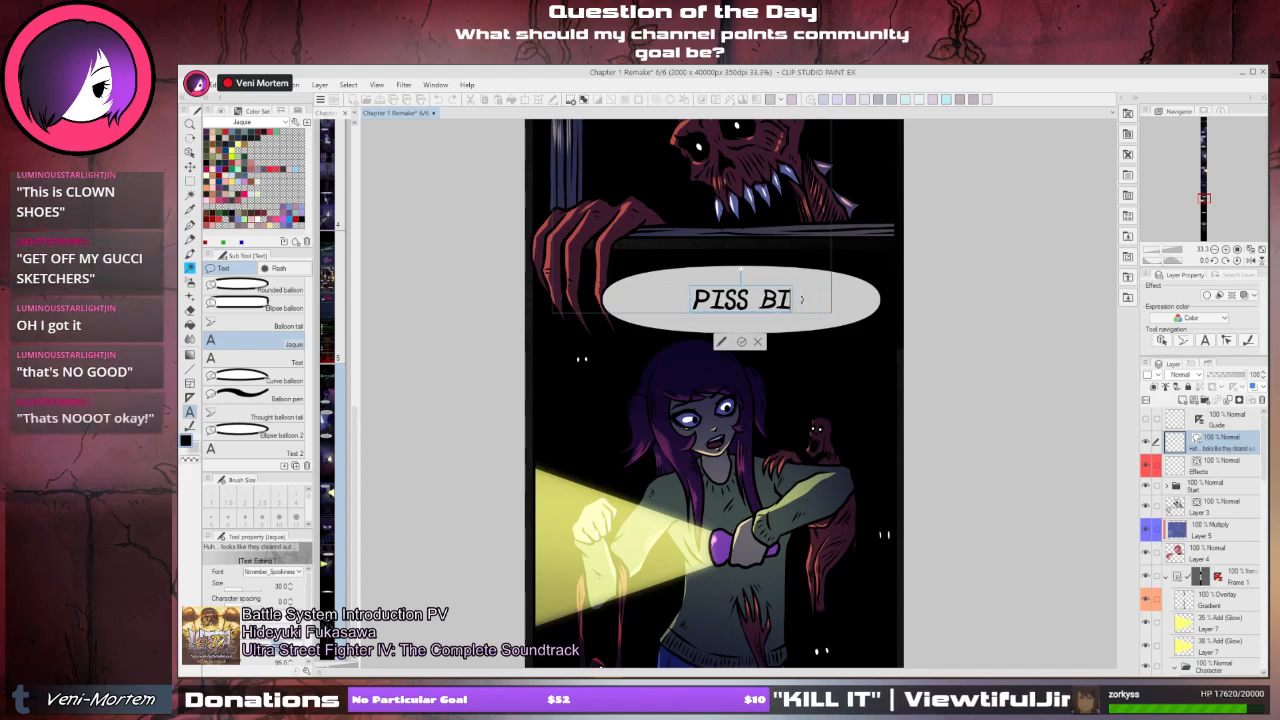
pyautogui.press('BackSpace')
pyautogui.press('BackSpace')
pyautogui.press('BackSpace')
pyautogui.press('BackSpace')
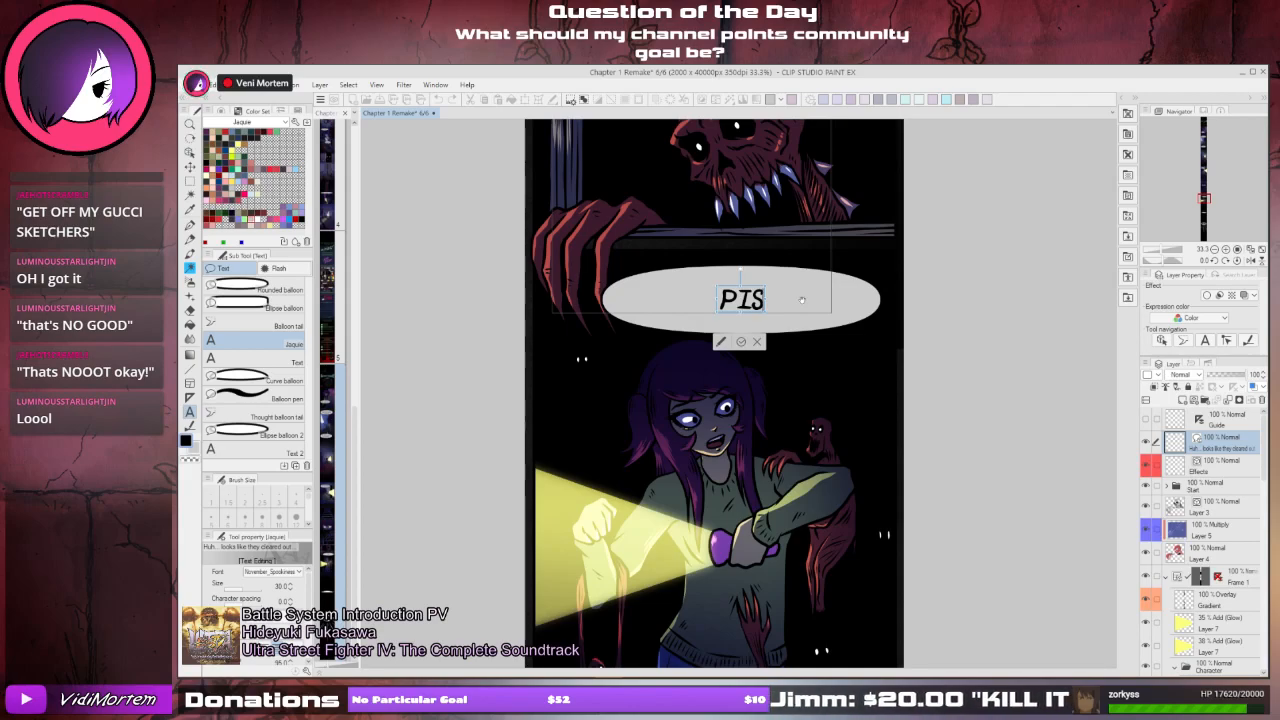
pyautogui.press('BackSpace')
pyautogui.press('BackSpace')
pyautogui.press('BackSpace')
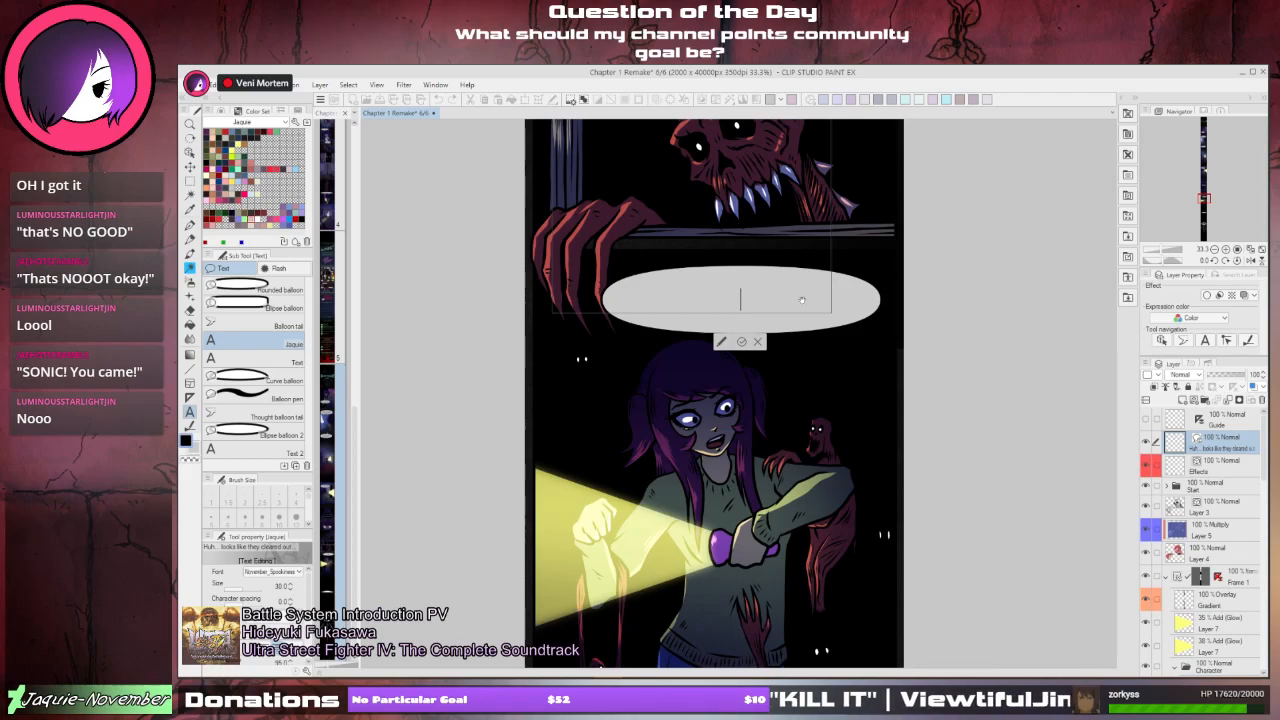
# - Enter "all your base lololol" as the dialogue in the empty basement balloon
pyautogui.write('all your')
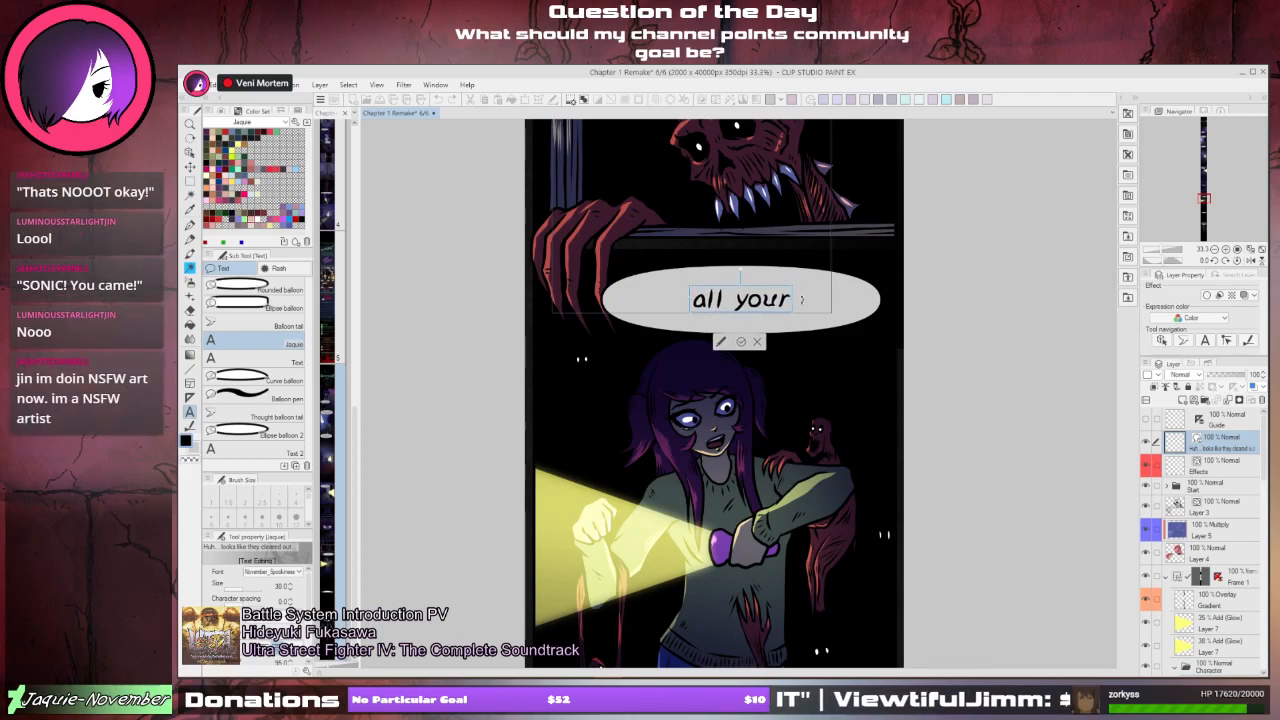
pyautogui.write(' base lolo')
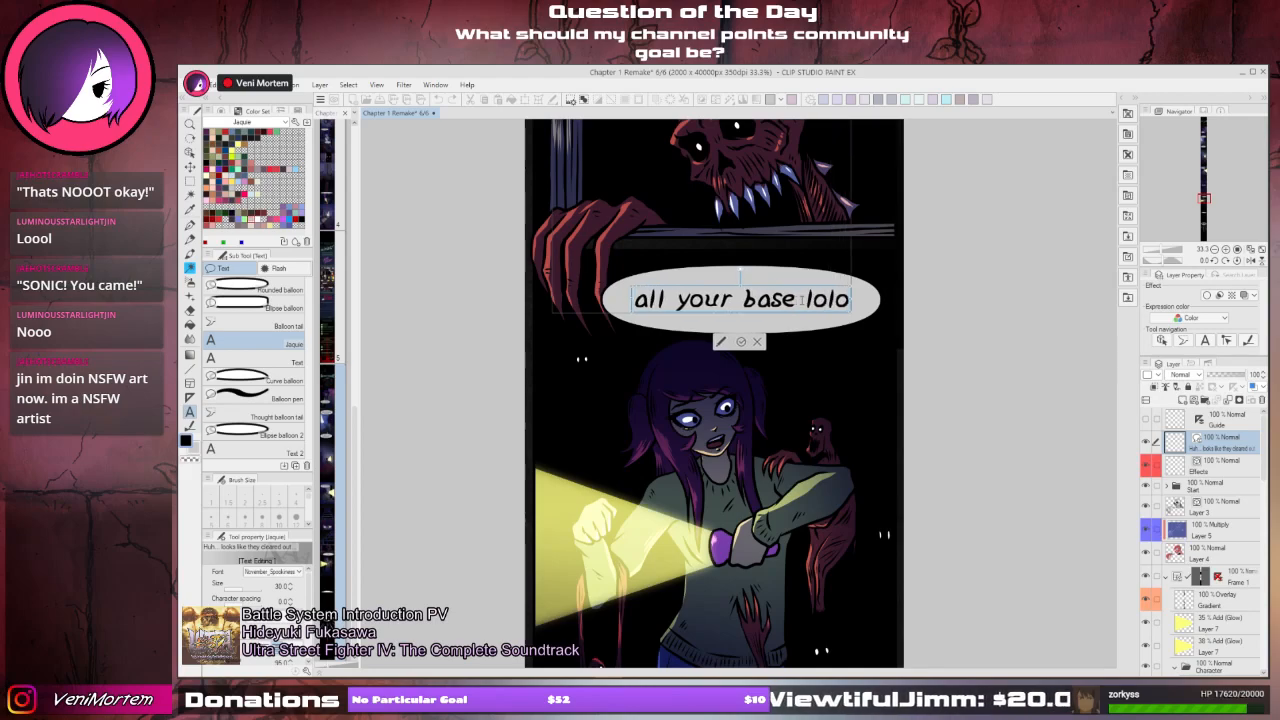
pyautogui.write('lol')
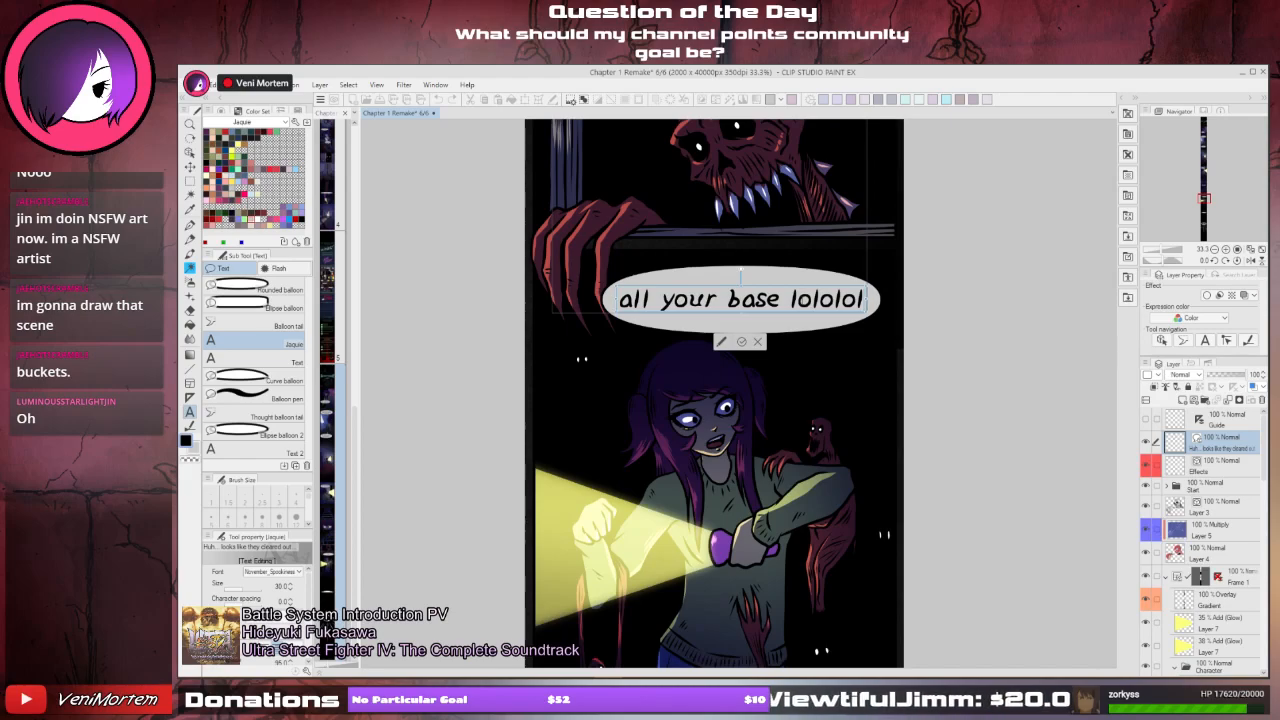
# - Clear the "all your base lololol" dialogue from the basement balloon
pyautogui.press('BackSpace')
pyautogui.press('BackSpace')
pyautogui.press('BackSpace')
pyautogui.press('BackSpace')
pyautogui.press('BackSpace')
pyautogui.press('BackSpace')
pyautogui.press('BackSpace')
pyautogui.press('BackSpace')
pyautogui.press('BackSpace')
pyautogui.press('BackSpace')
pyautogui.press('BackSpace')
pyautogui.press('BackSpace')
pyautogui.press('BackSpace')
pyautogui.press('BackSpace')
pyautogui.press('BackSpace')
pyautogui.press('BackSpace')
pyautogui.press('BackSpace')
pyautogui.press('BackSpace')
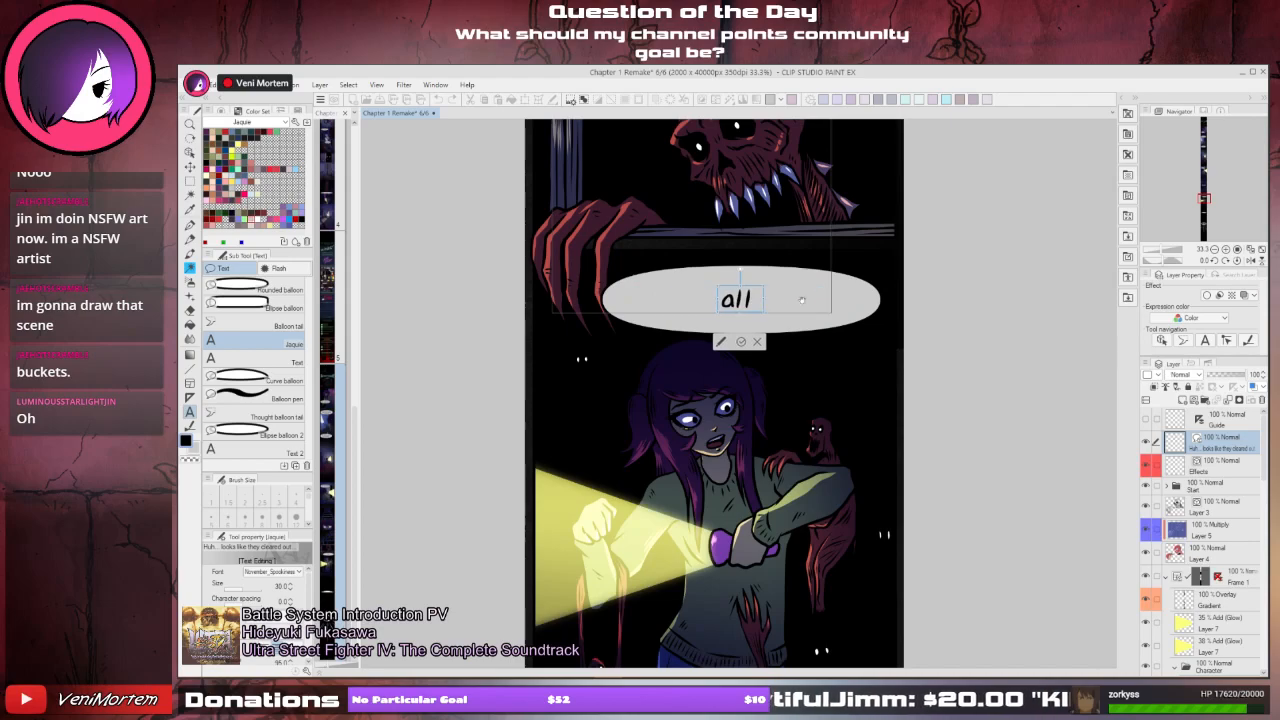
pyautogui.press('BackSpace')
pyautogui.press('BackSpace')
pyautogui.press('BackSpace')
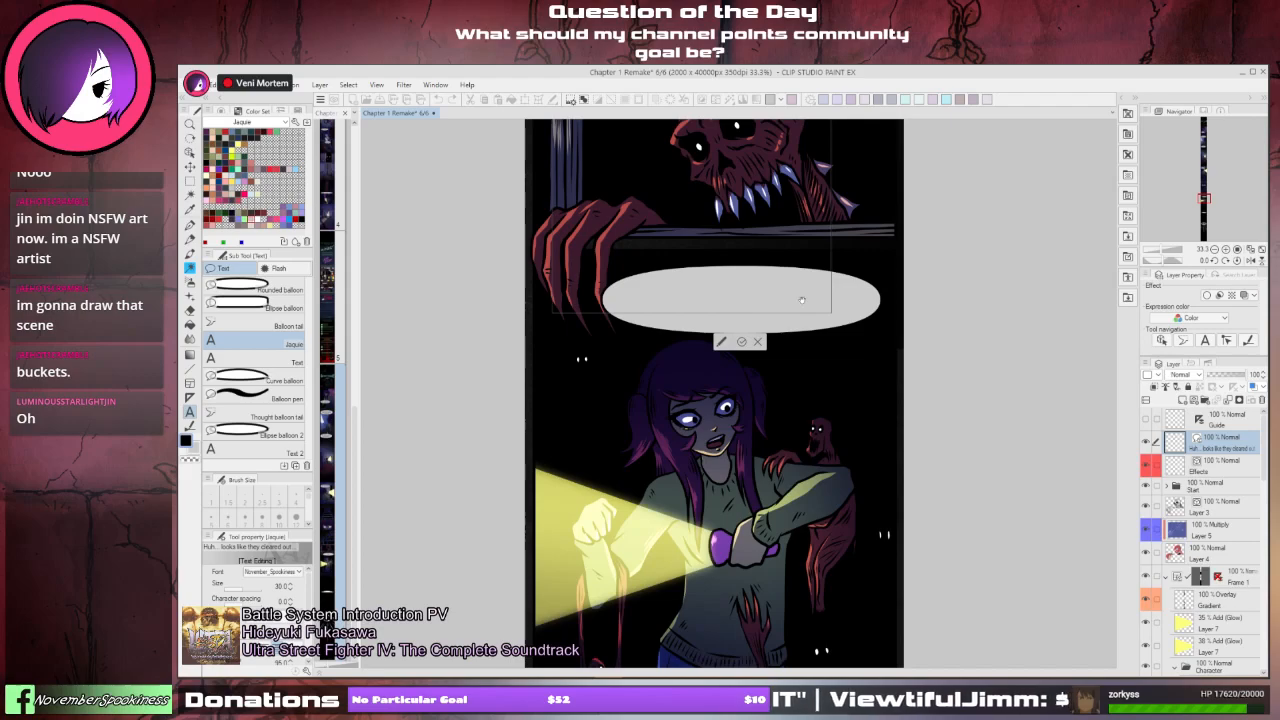
# - Try "This is CLOWN SHOES" split over two lines as the basement balloon's dialogue and clear it
pyautogui.write('Thi')
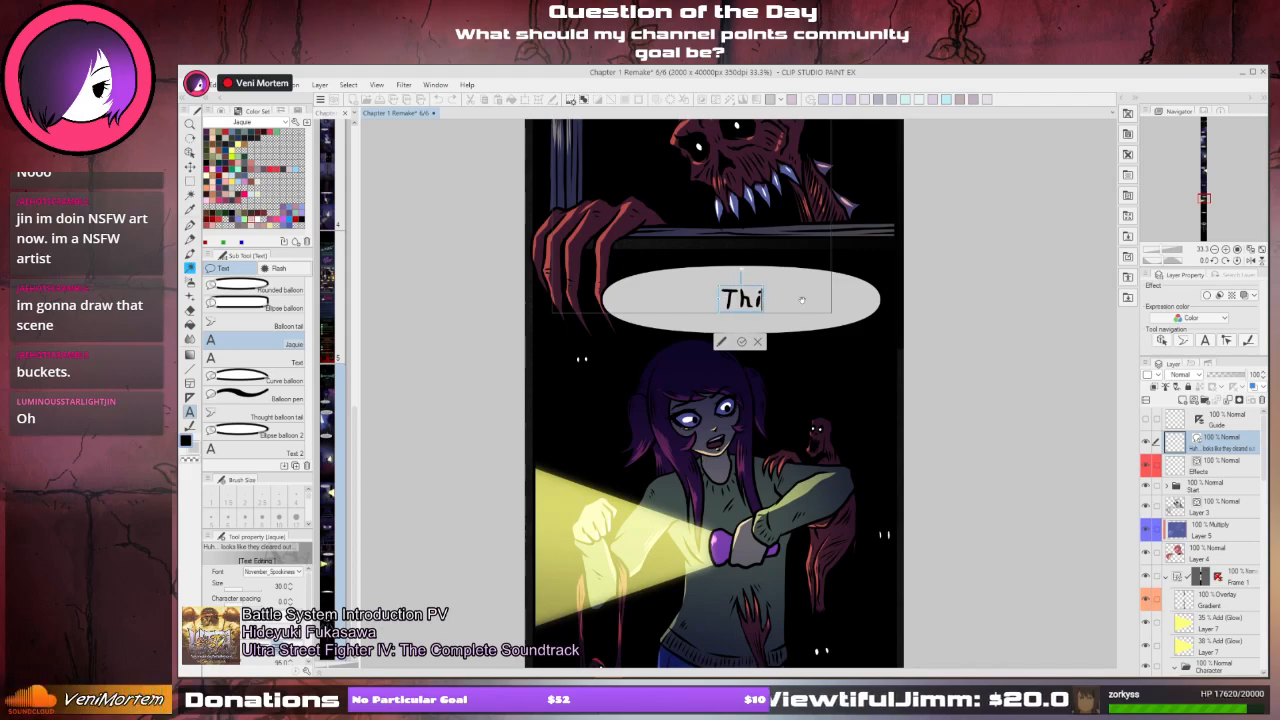
pyautogui.write('s is CLO')
pyautogui.write('WN SHOES')
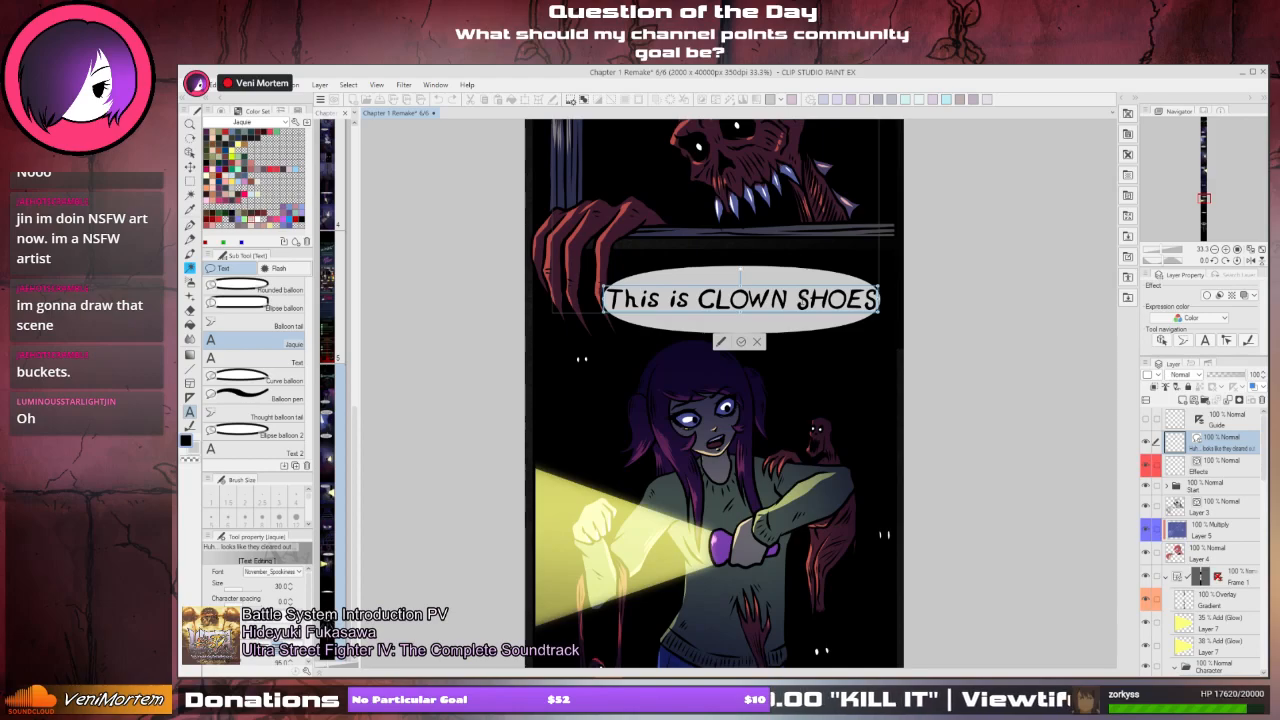
pyautogui.click(699, 299)
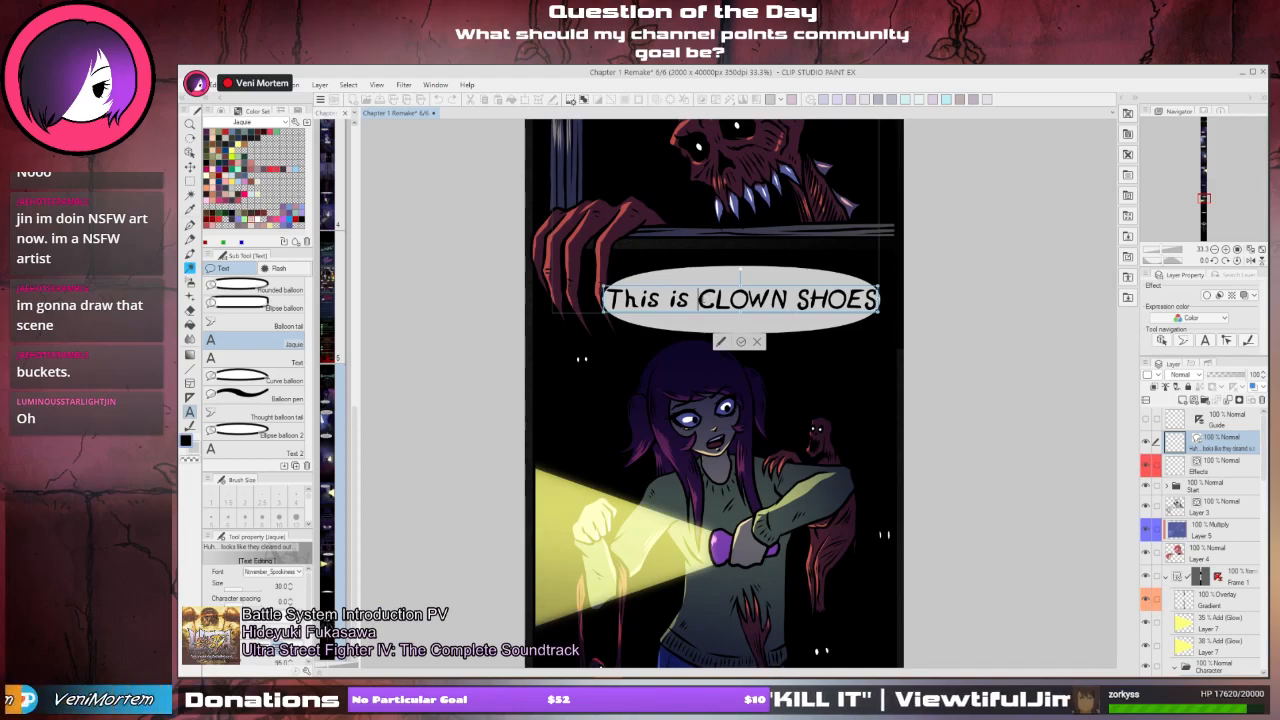
pyautogui.press('Return')
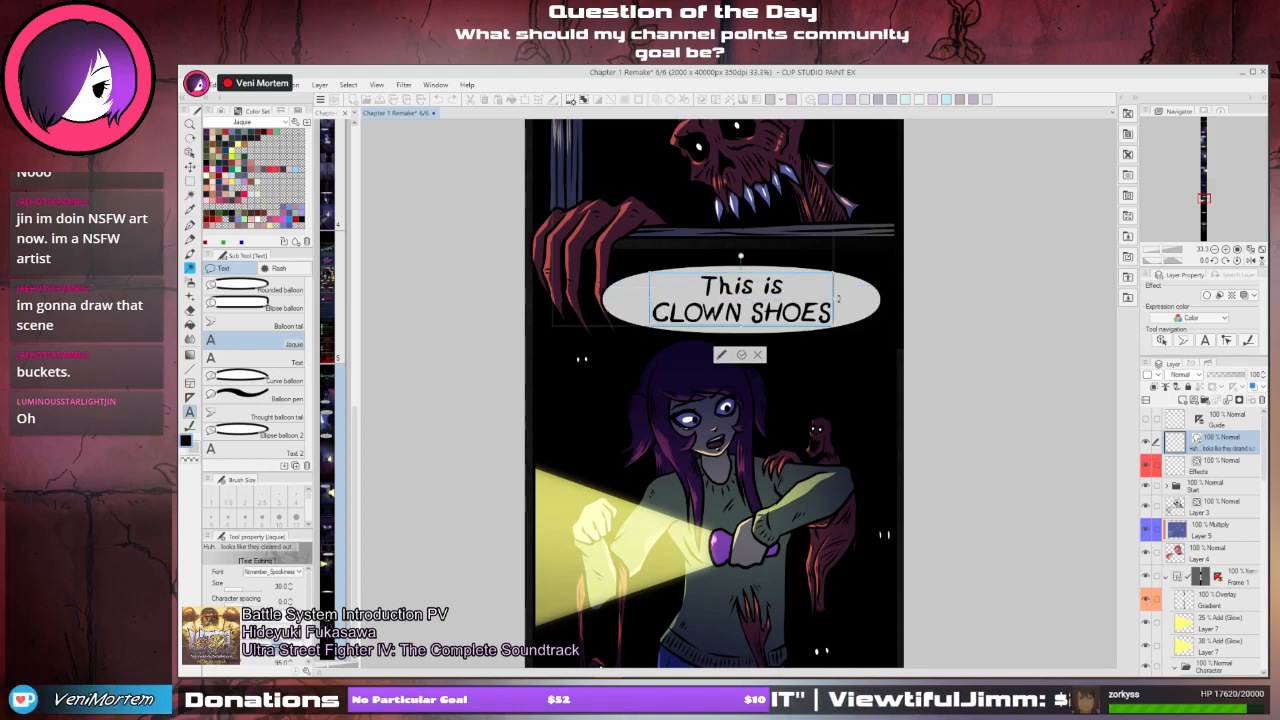
pyautogui.click(830, 313)
pyautogui.click(694, 287)
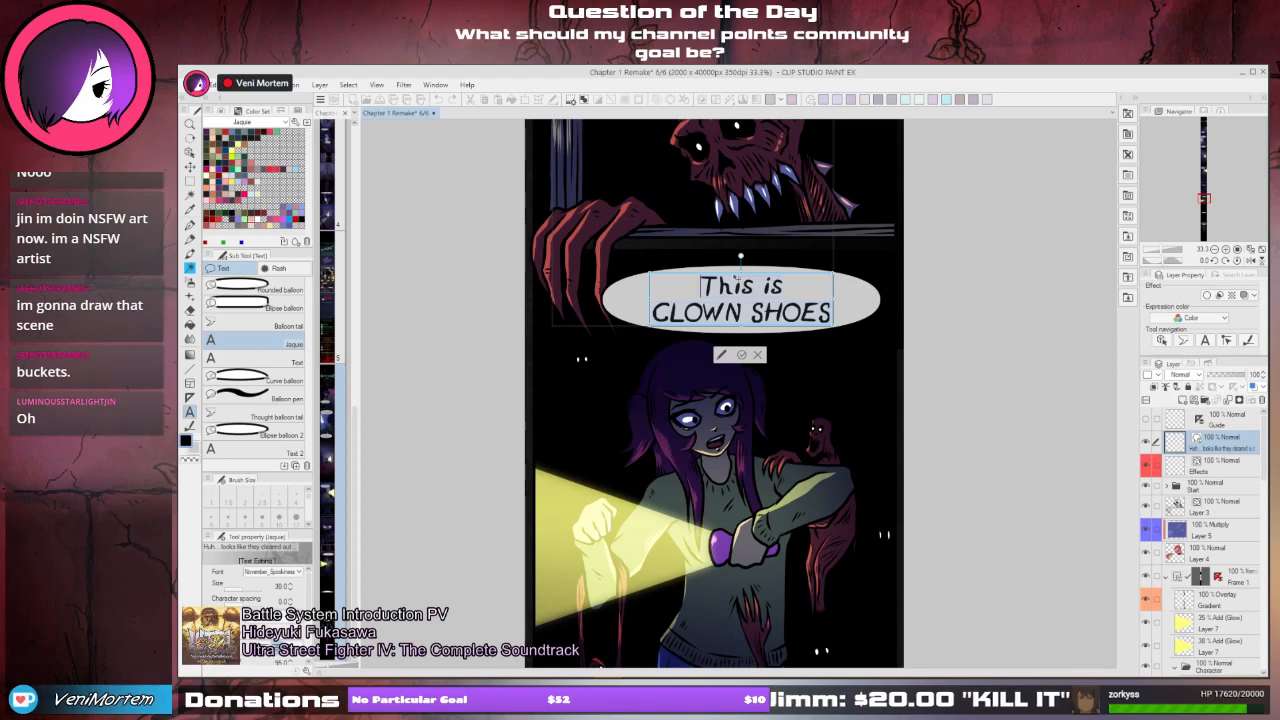
pyautogui.hotkey('ctrl', 'a')
pyautogui.press('BackSpace')
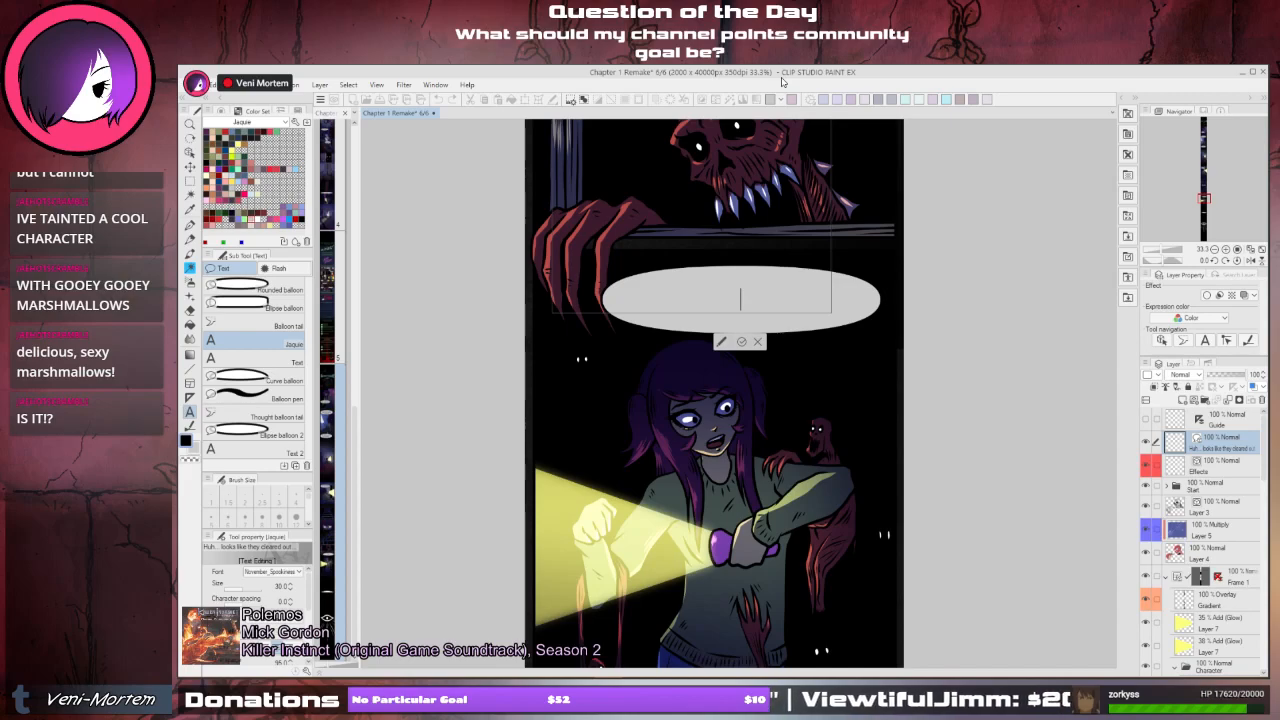
# - Enter "AH! Dammit, they found me!!" on two lines in the empty basement balloon and commit it
pyautogui.write('AH!')
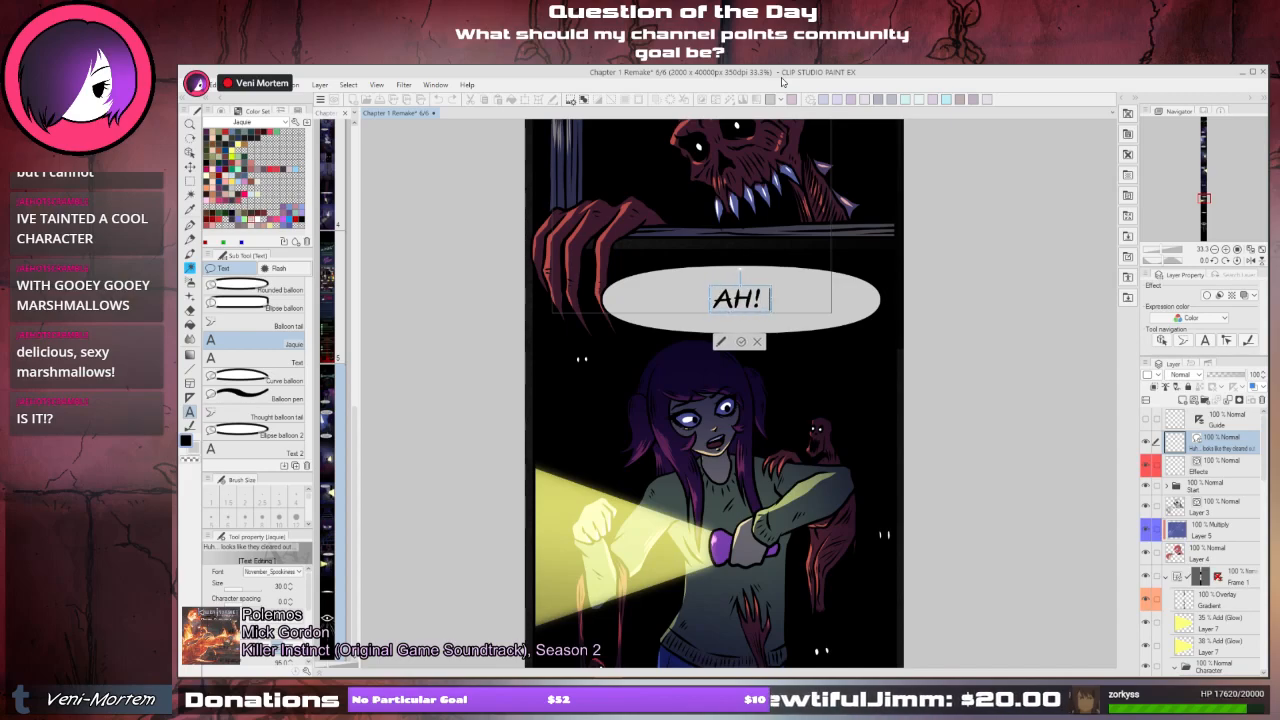
pyautogui.write(' Damm')
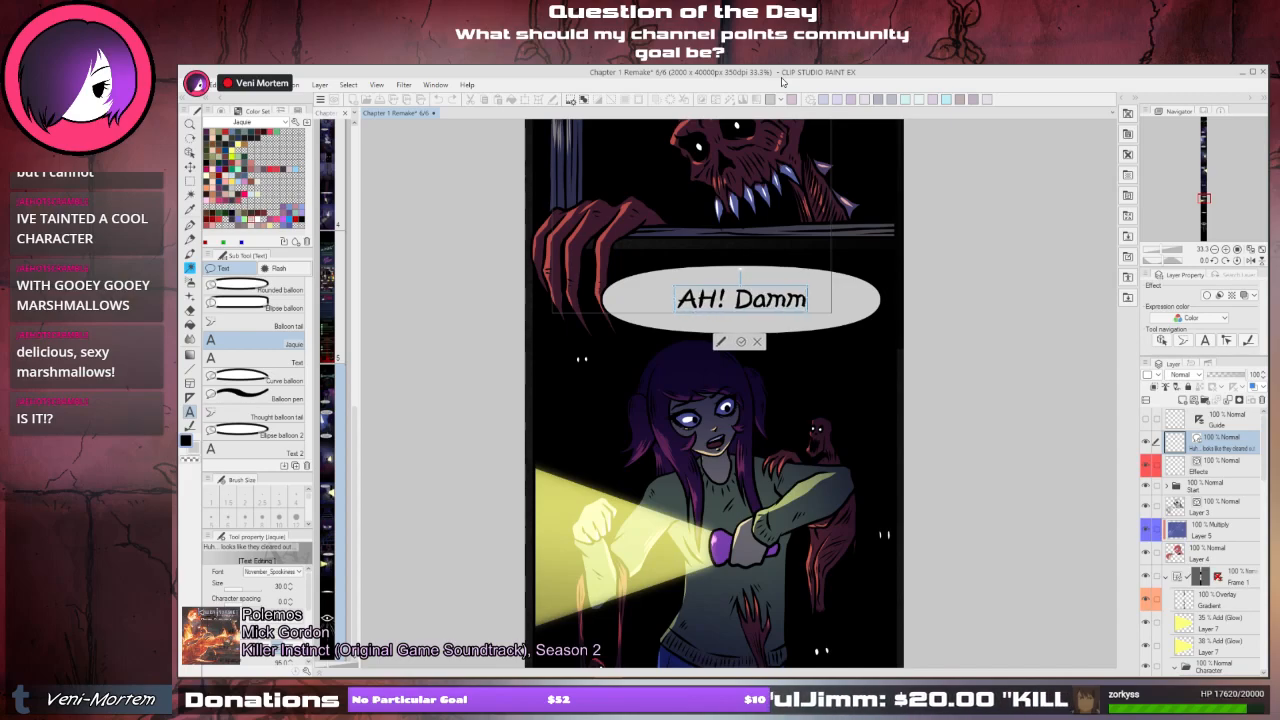
pyautogui.write('it, they')
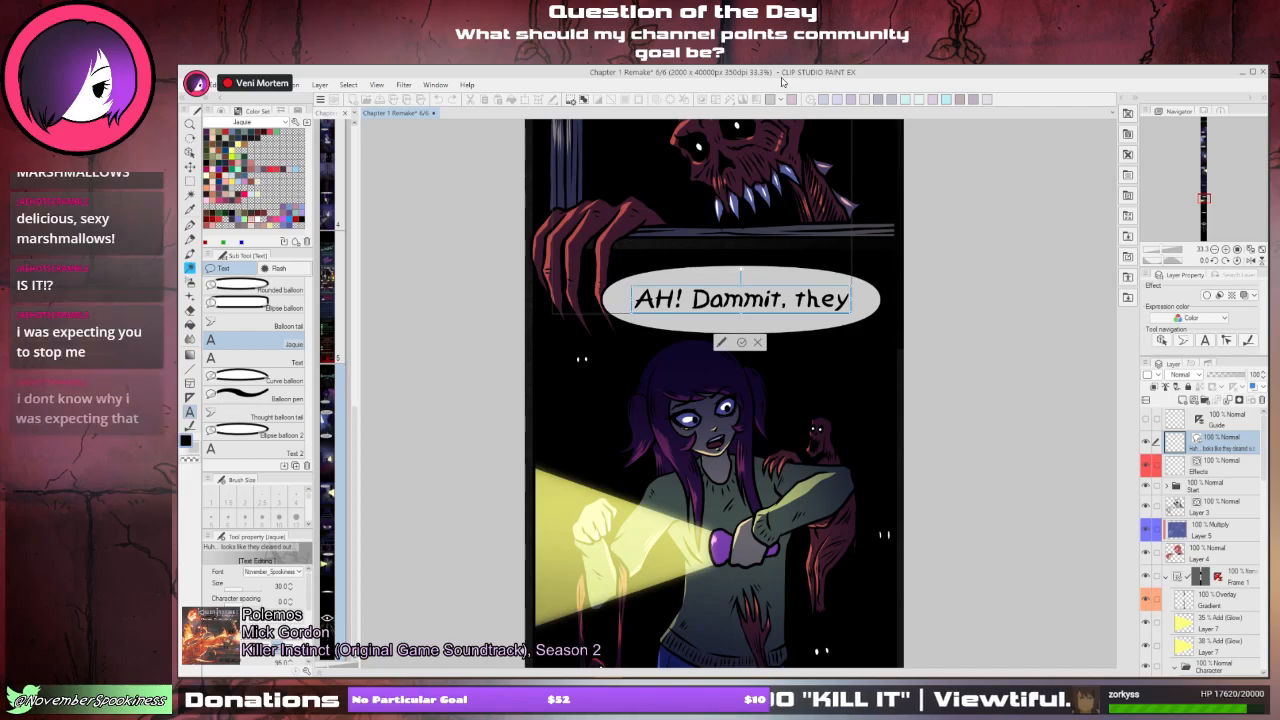
pyautogui.write('found me')
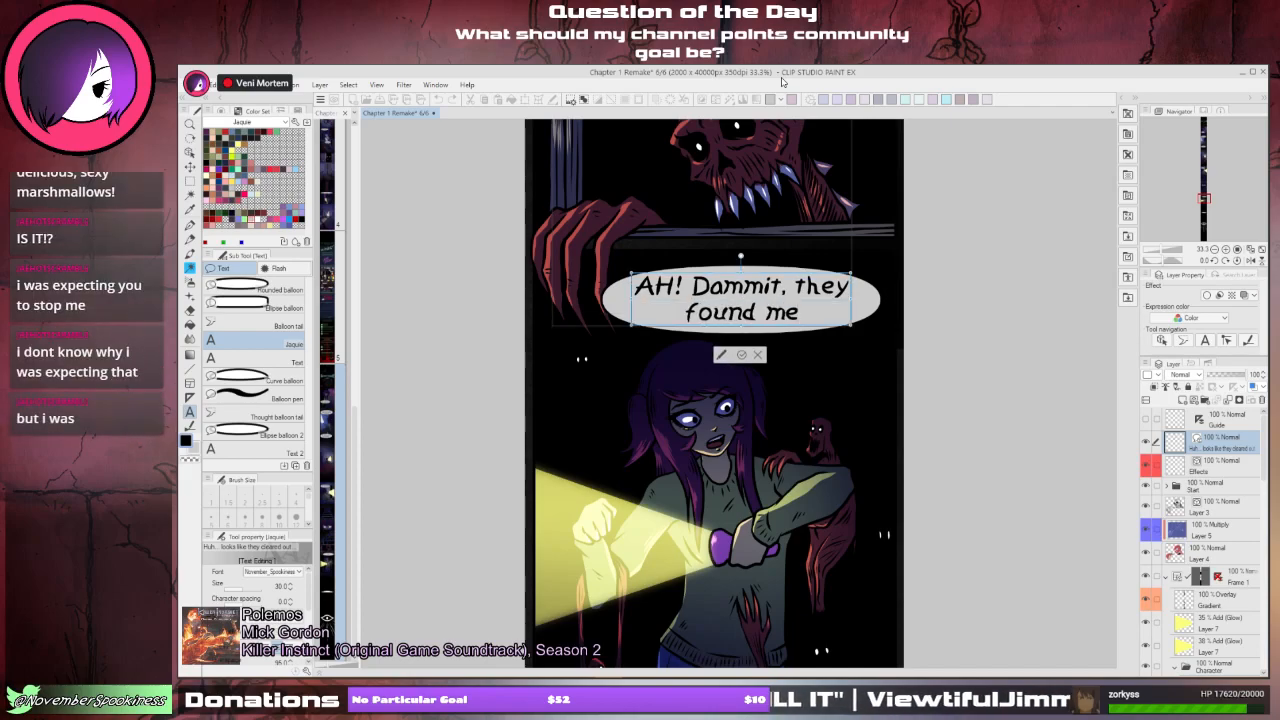
pyautogui.write('!!')
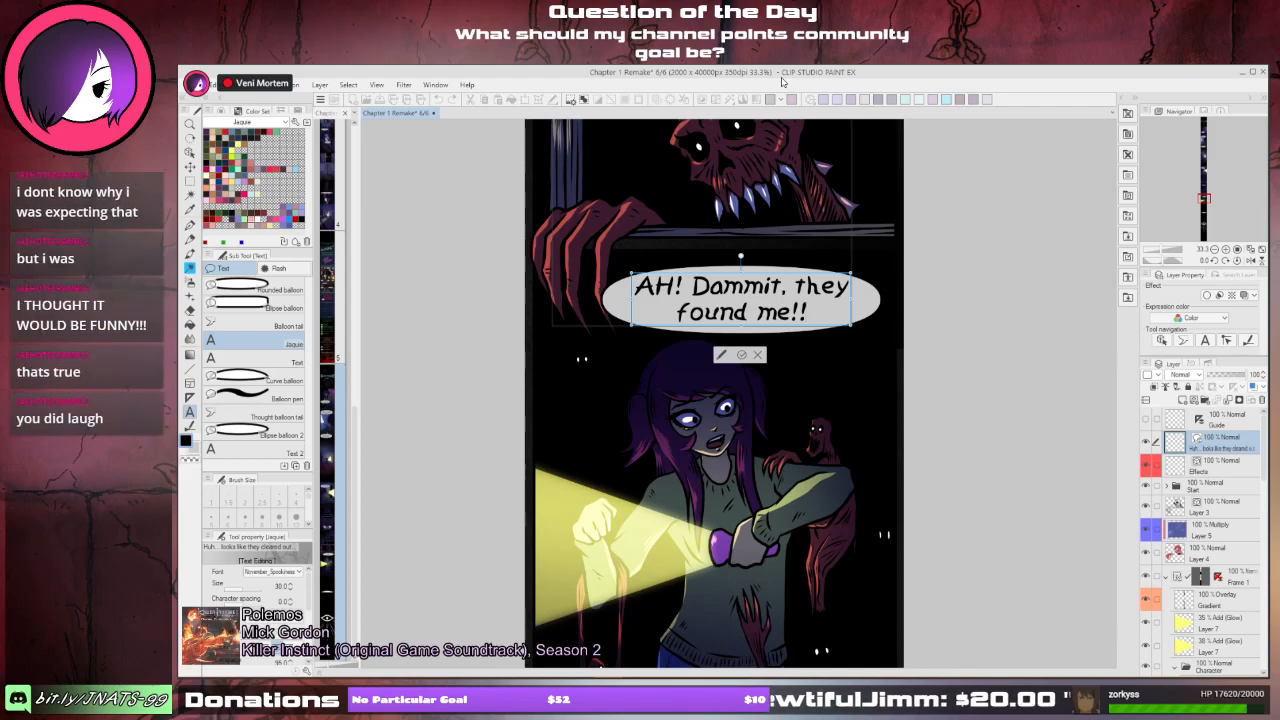
pyautogui.click(741, 355)
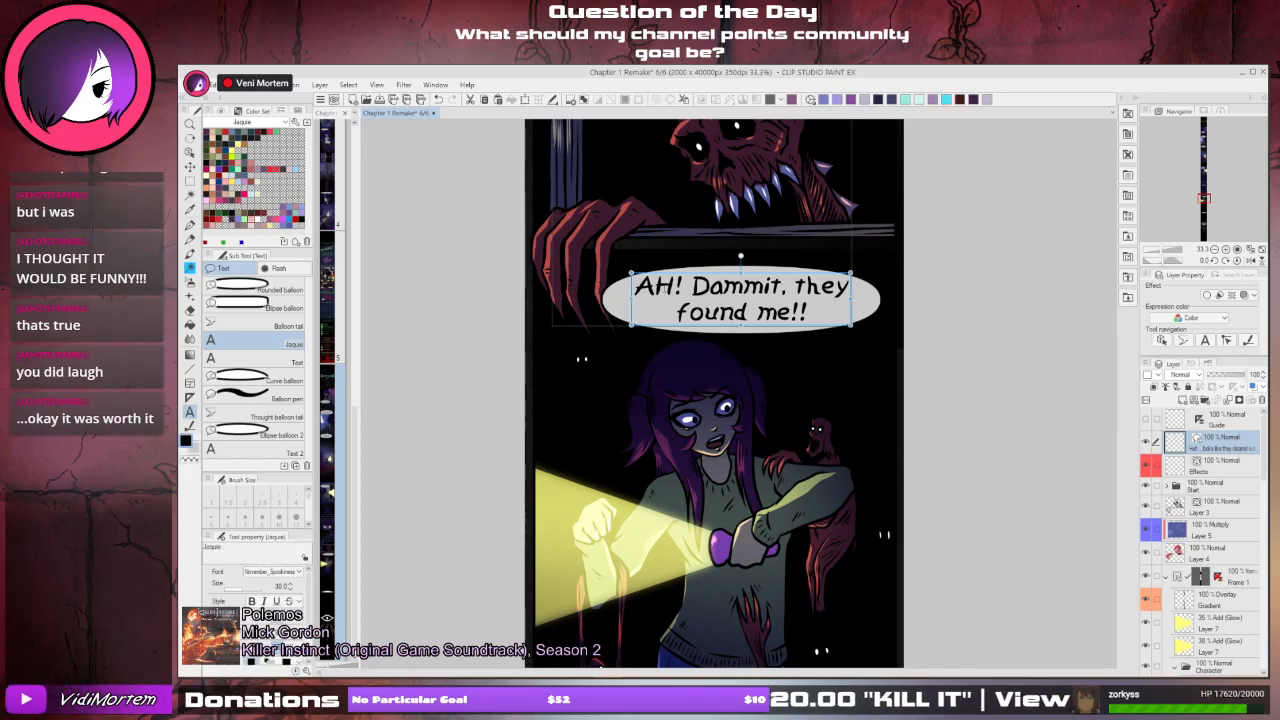
# - Revise the basement balloon's dialogue to "AAH! Dammit!" on the first line and "They found me!!" on the second
pyautogui.click(652, 287)
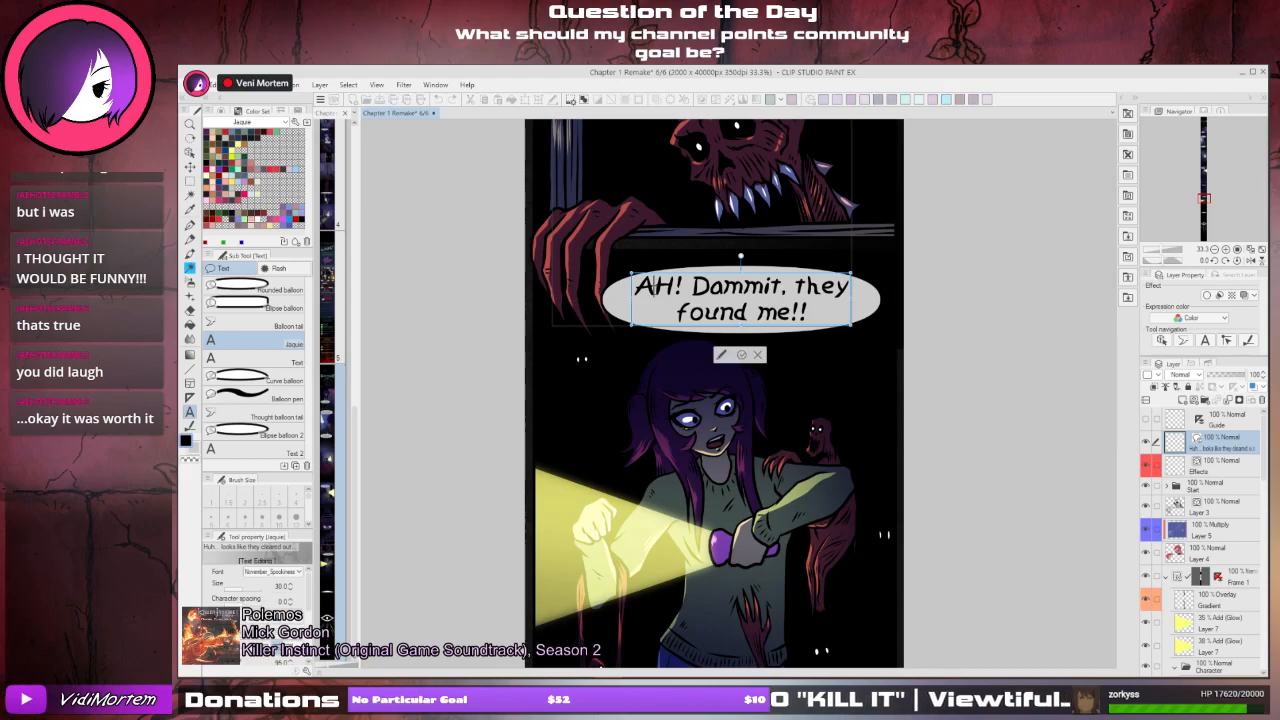
pyautogui.write('A')
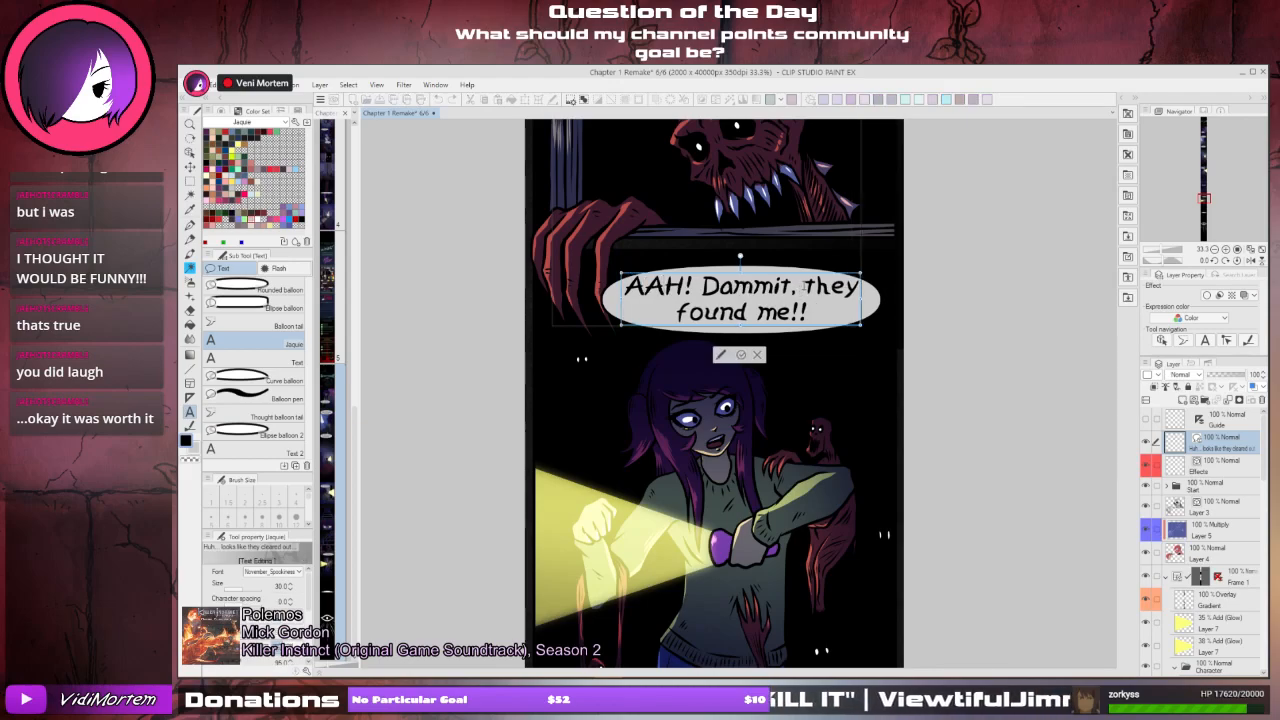
pyautogui.click(806, 285)
pyautogui.press('BackSpace')
pyautogui.press('Return')
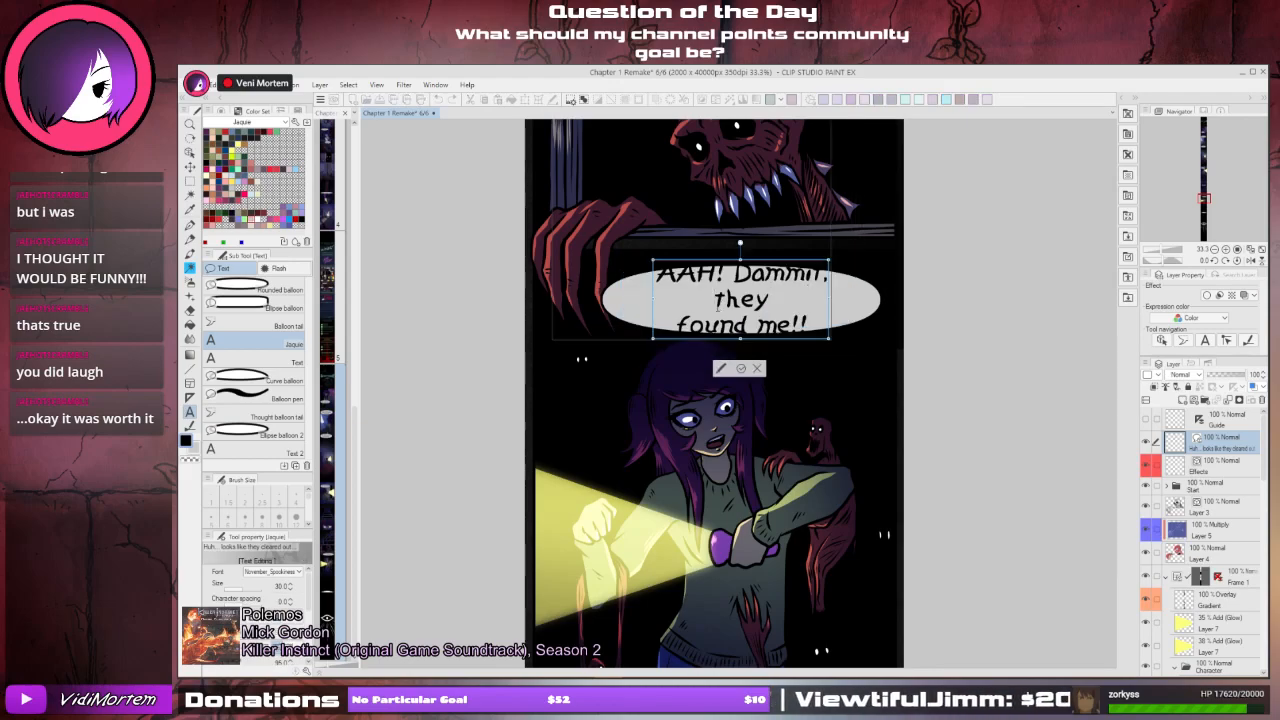
pyautogui.press('BackSpace')
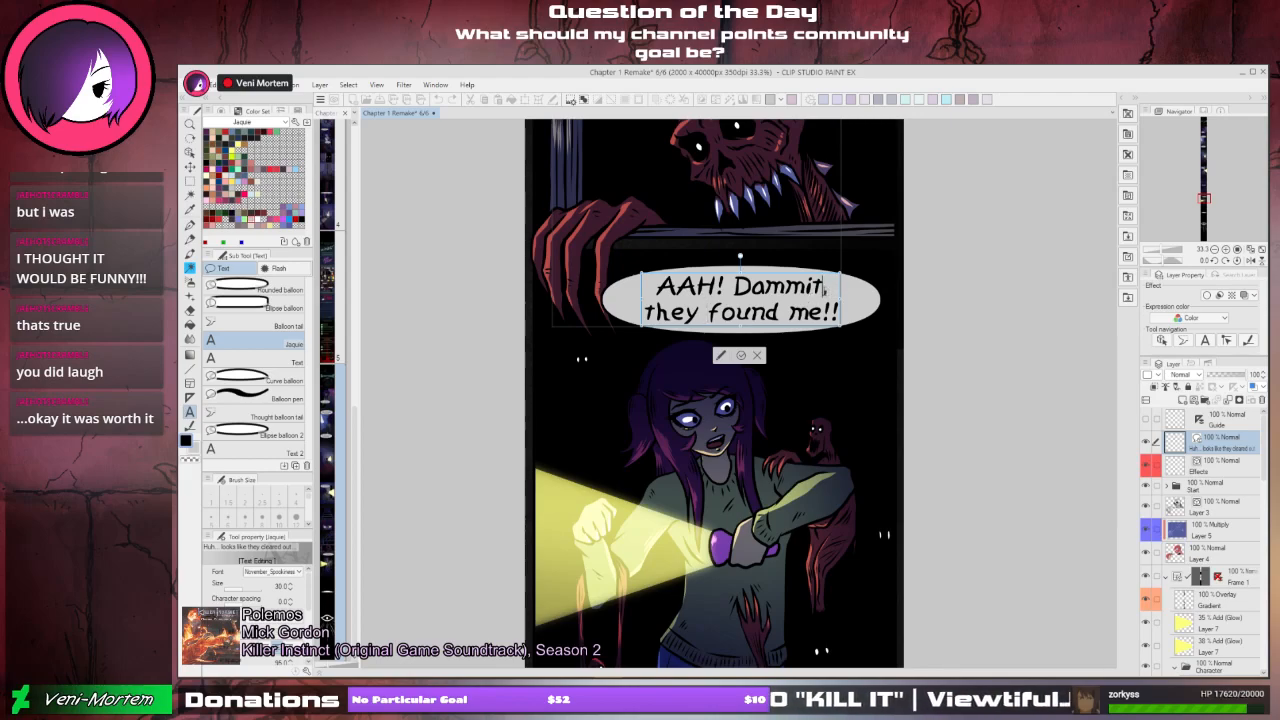
pyautogui.click(824, 287)
pyautogui.write('!')
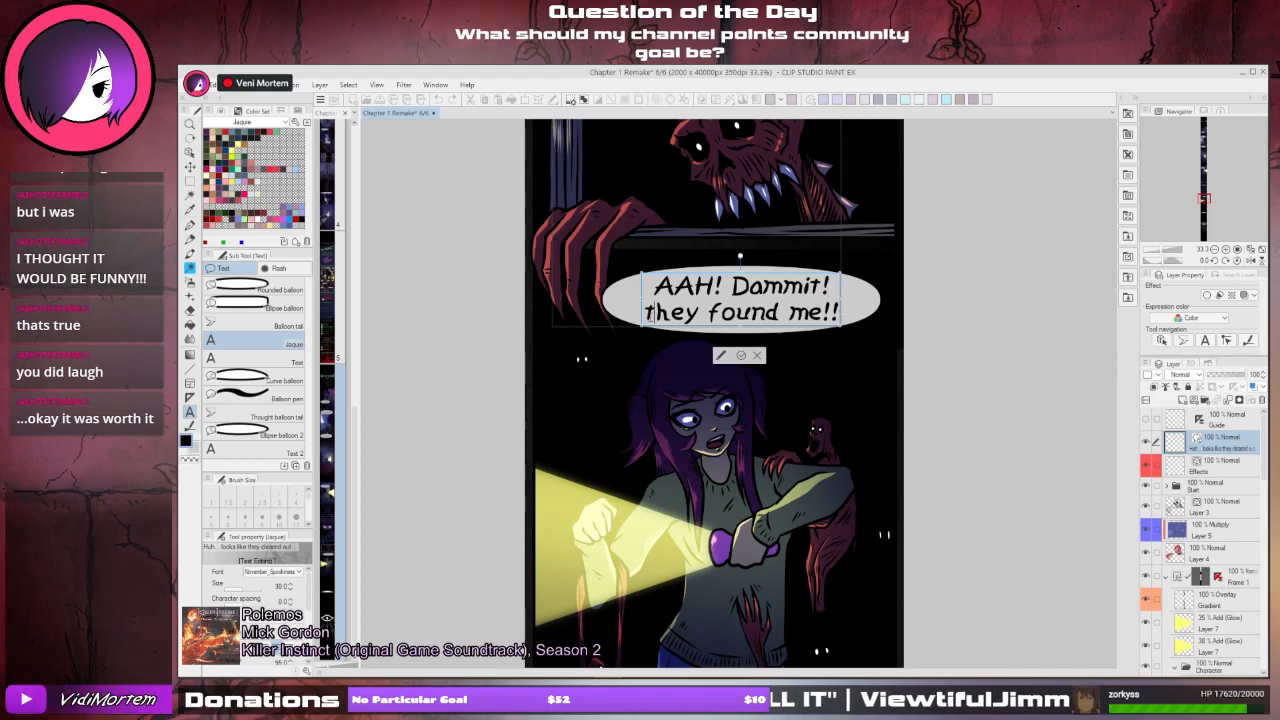
pyautogui.press('Delete')
pyautogui.write('T')
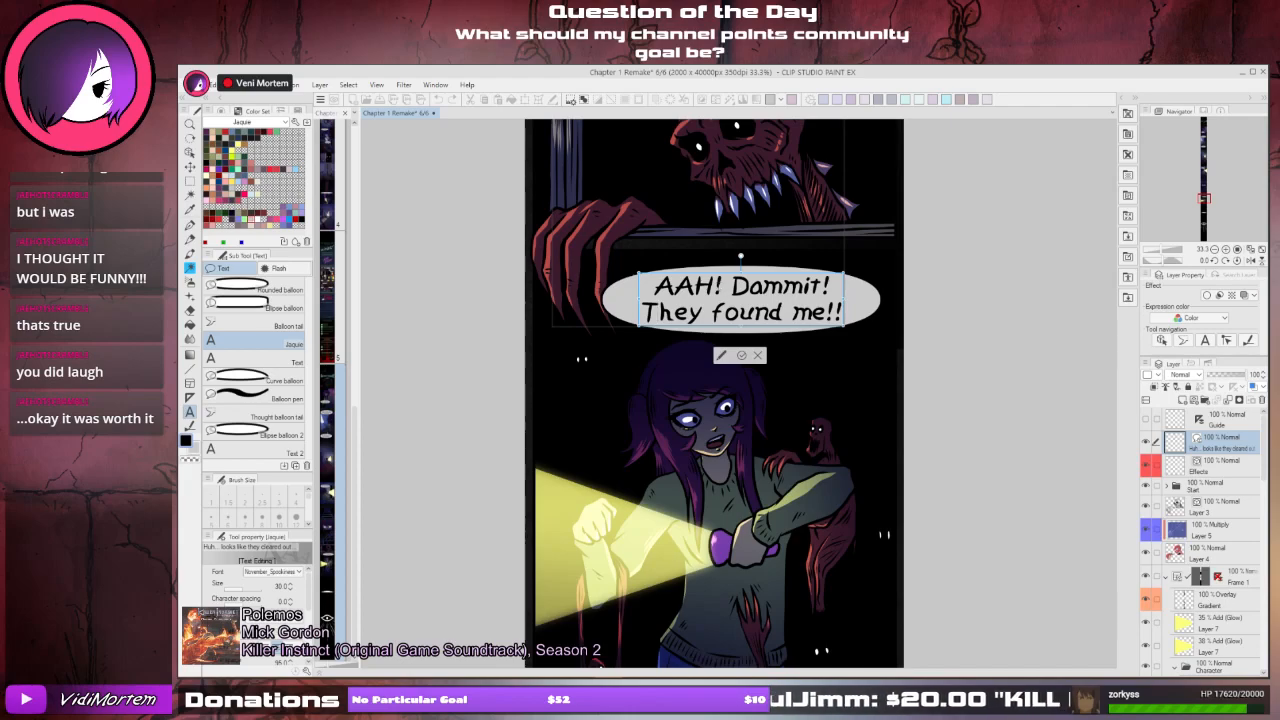
# - Scale the basement balloon's dialogue down to a text size of about 22, within the ellipse
pyautogui.moveTo(640, 272); pyautogui.dragTo(664, 291)
pyautogui.hotkey('ctrl', 'z')
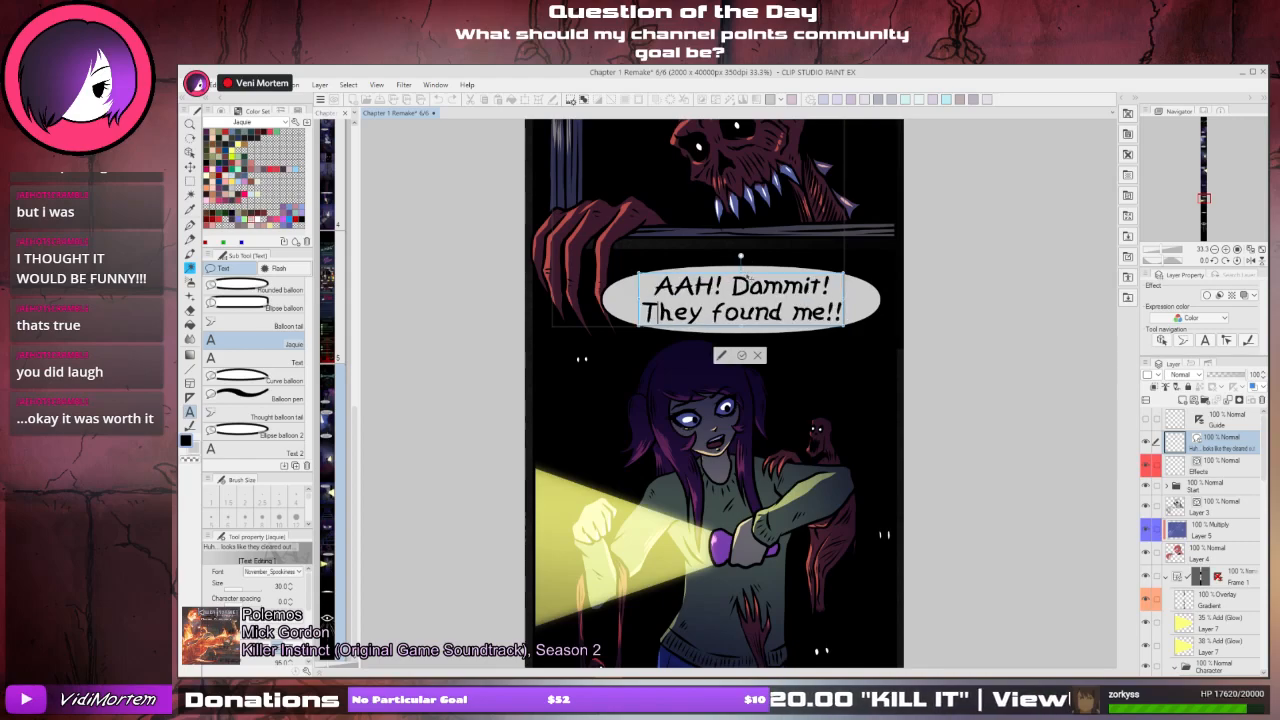
pyautogui.moveTo(742, 272); pyautogui.dragTo(743, 283)
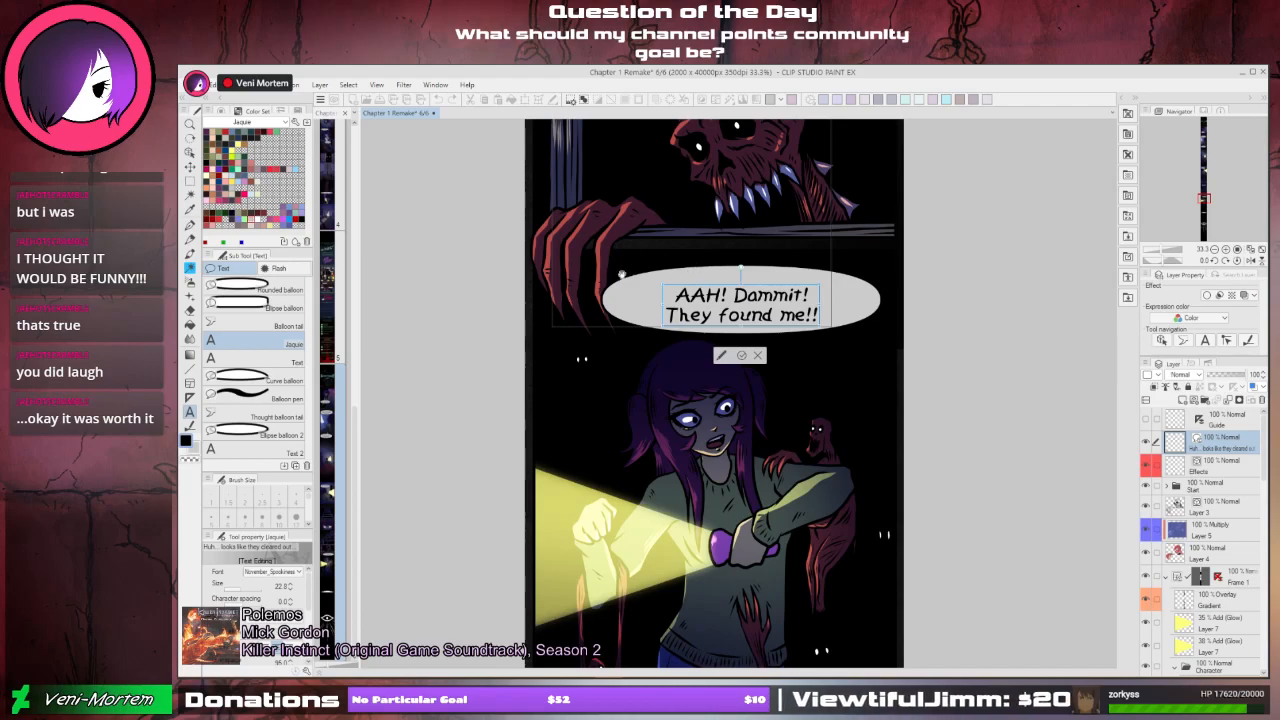
# - Shorten and narrow the basement balloon to fit closely around its two lines, centring the dialogue vertically inside it
pyautogui.click(643, 280)
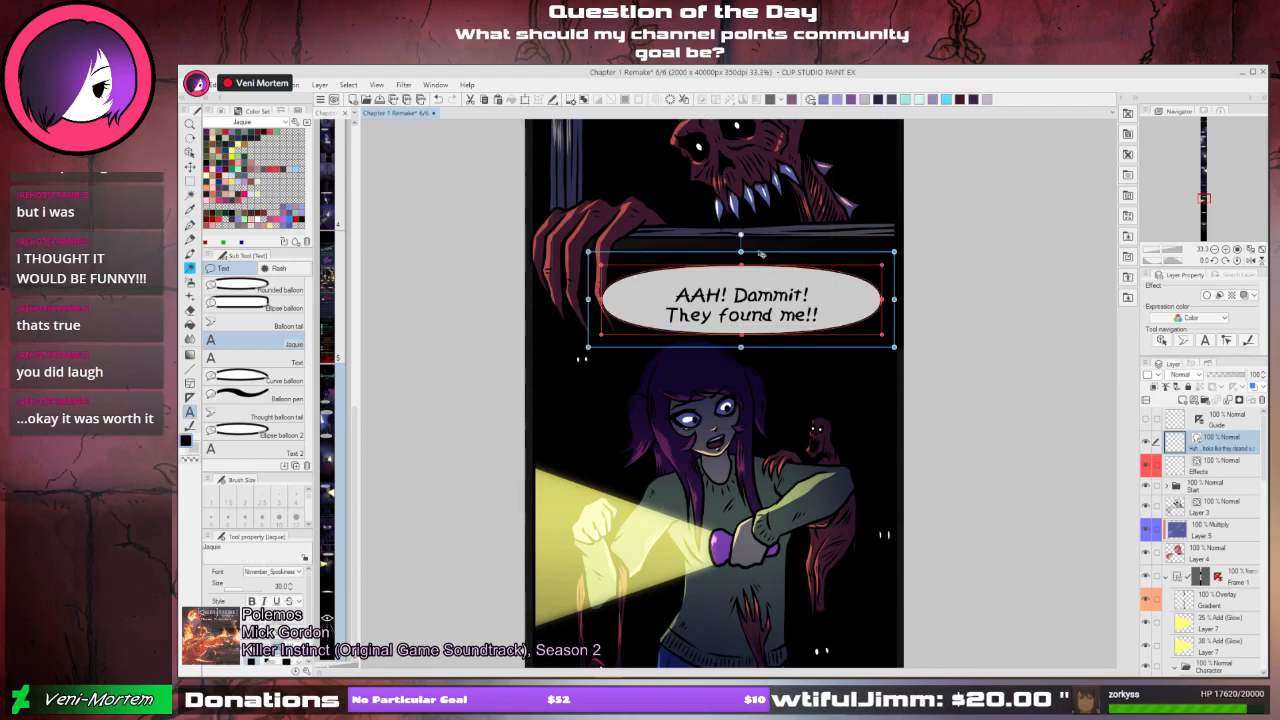
pyautogui.moveTo(741, 252); pyautogui.dragTo(741, 273)
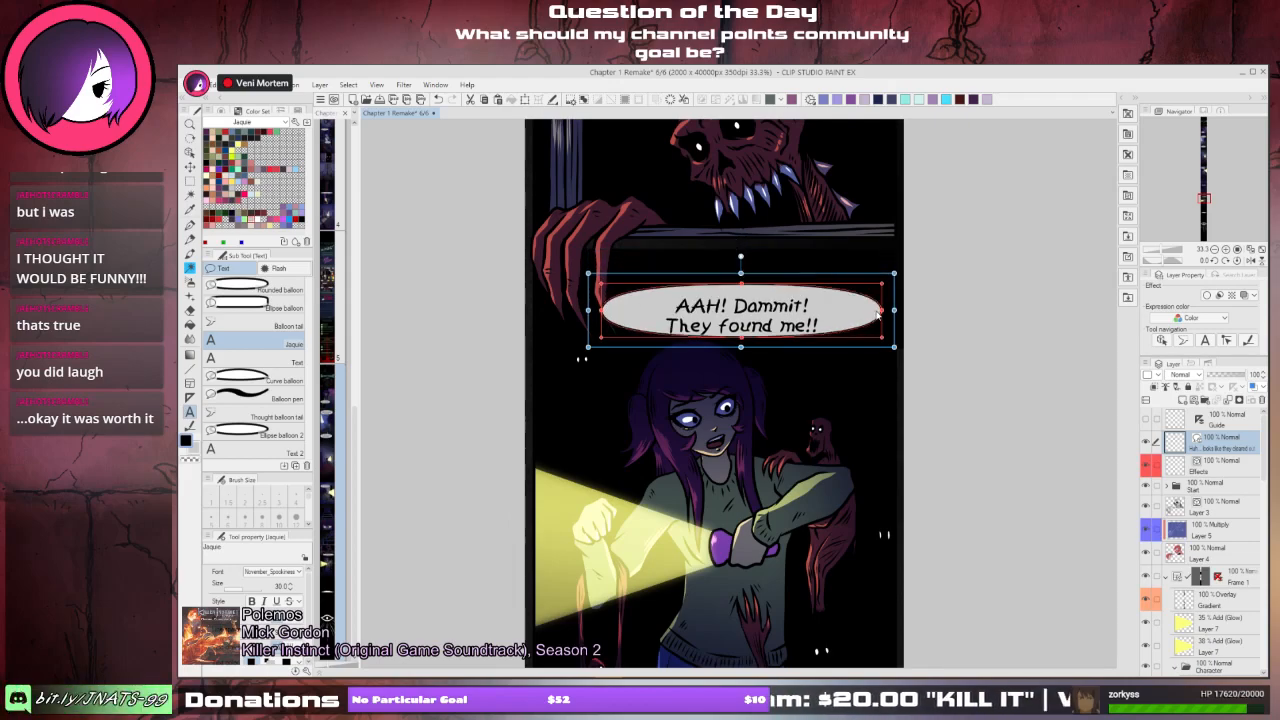
pyautogui.moveTo(893, 310); pyautogui.dragTo(825, 310)
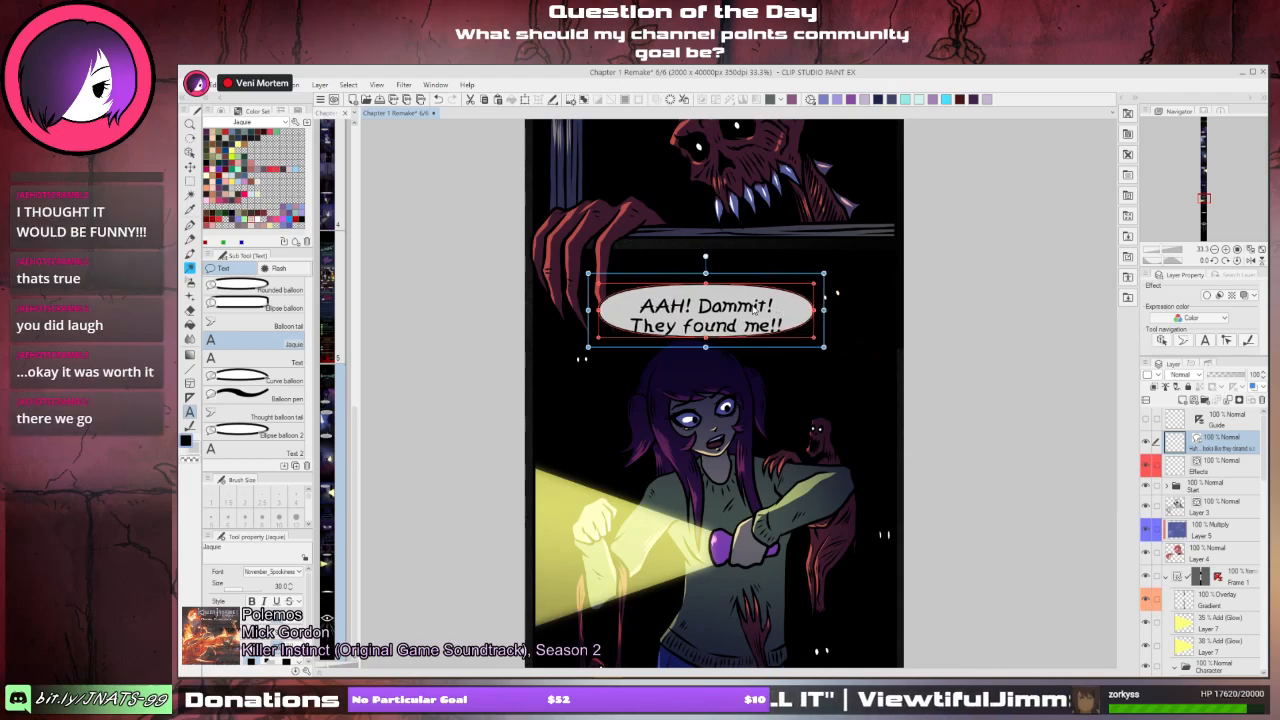
pyautogui.moveTo(751, 307); pyautogui.dragTo(749, 300)
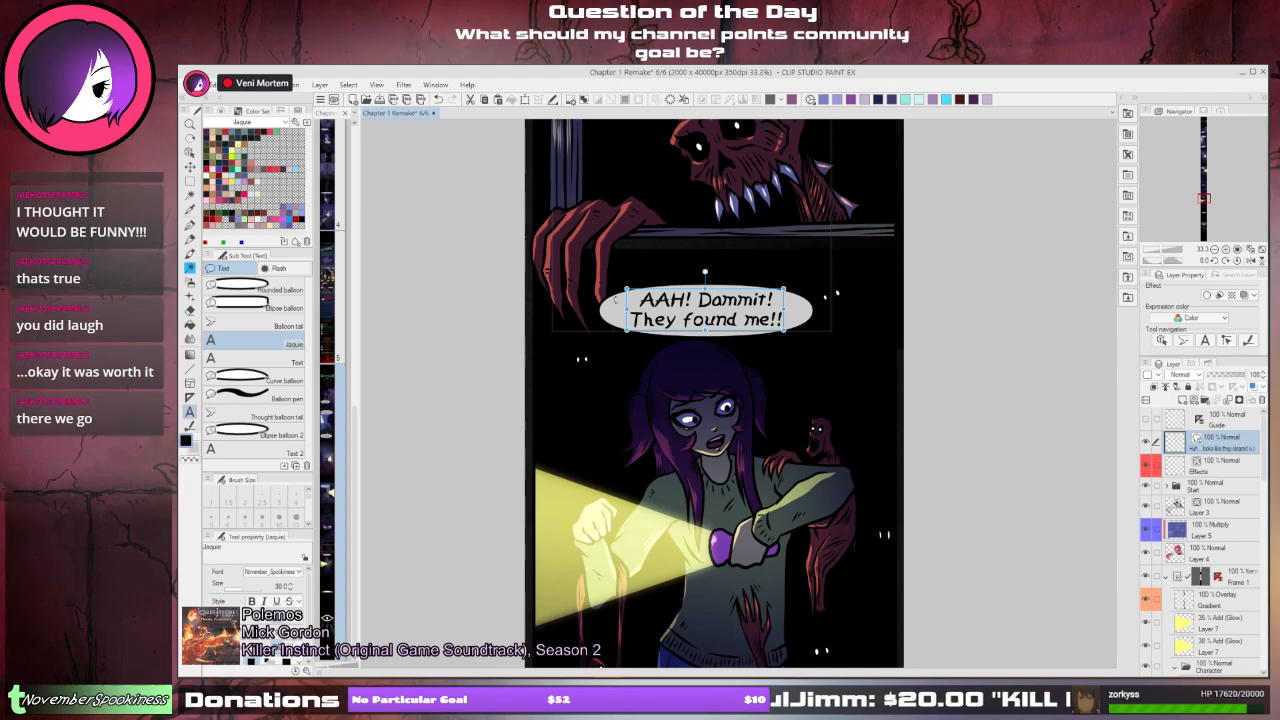
pyautogui.click(605, 306)
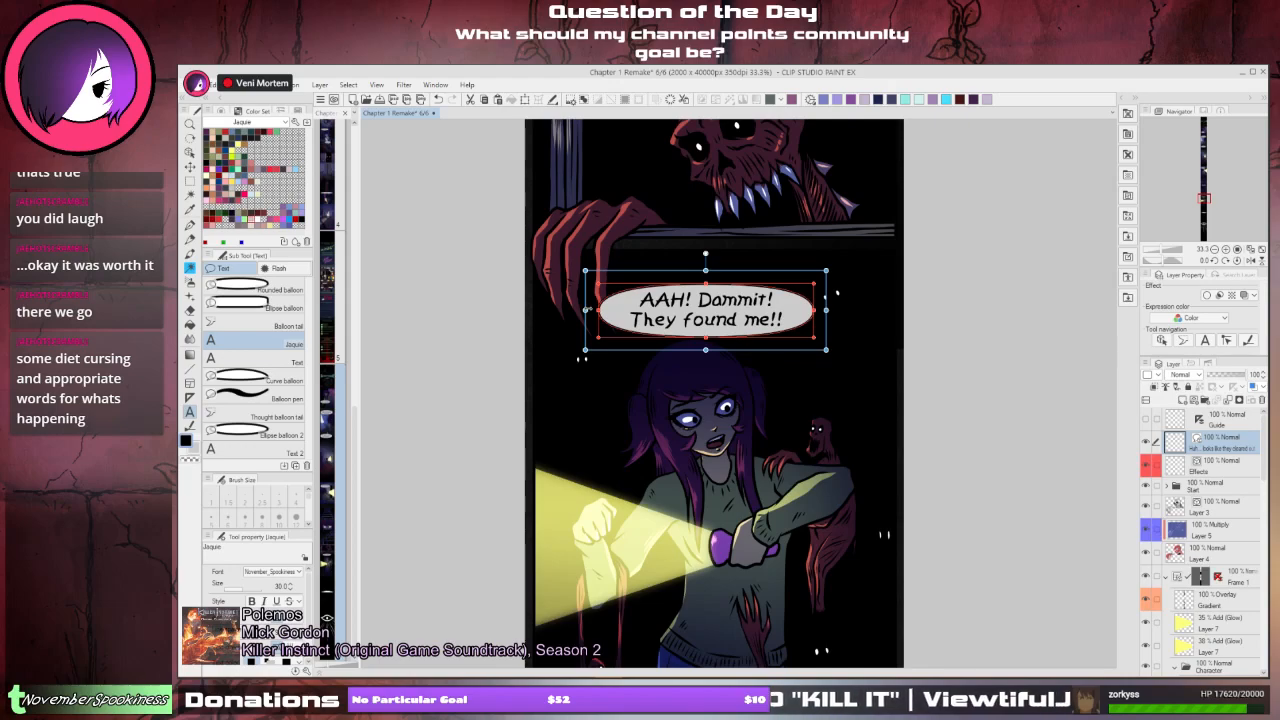
pyautogui.moveTo(586, 310); pyautogui.dragTo(616, 310)
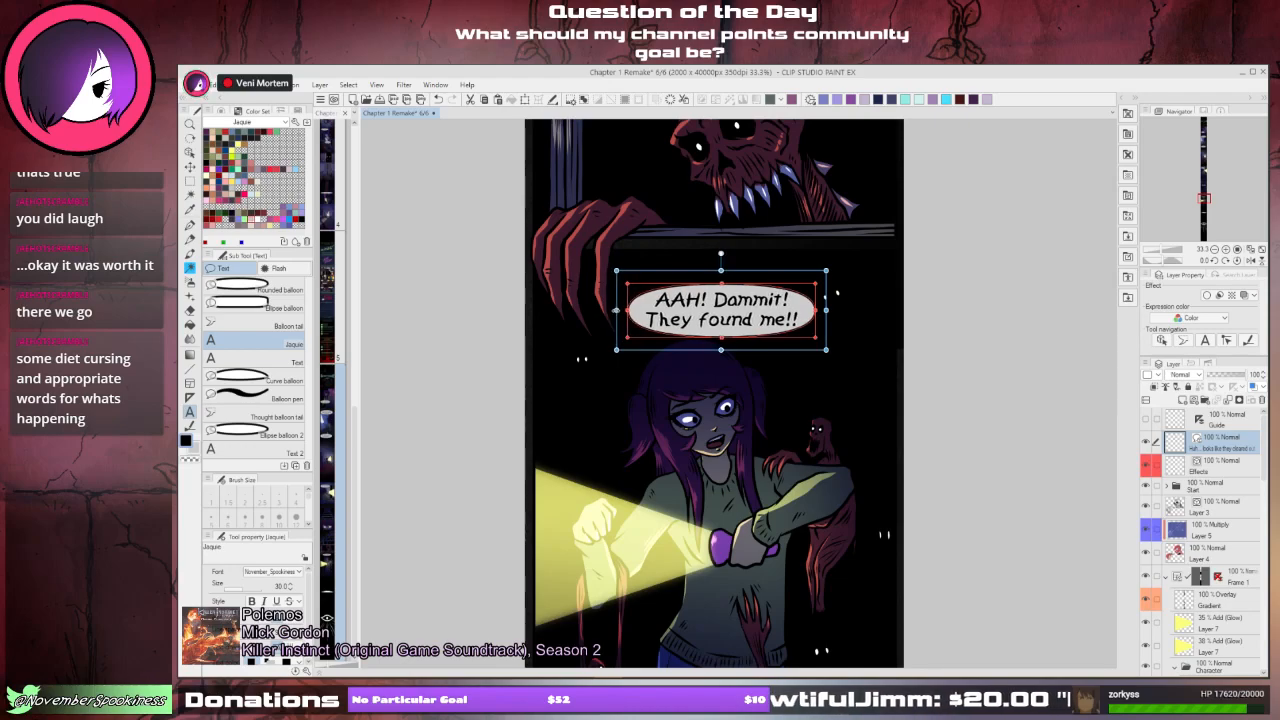
# - Move the basement balloon up beside the monster's clawed hand and place its text layer directly below Layer 4, behind the fingers
pyautogui.moveTo(785, 276)
pyautogui.mouseDown()
pyautogui.moveTo(854, 266)
pyautogui.moveTo(762, 231)
pyautogui.moveTo(772, 263)
pyautogui.mouseUp()
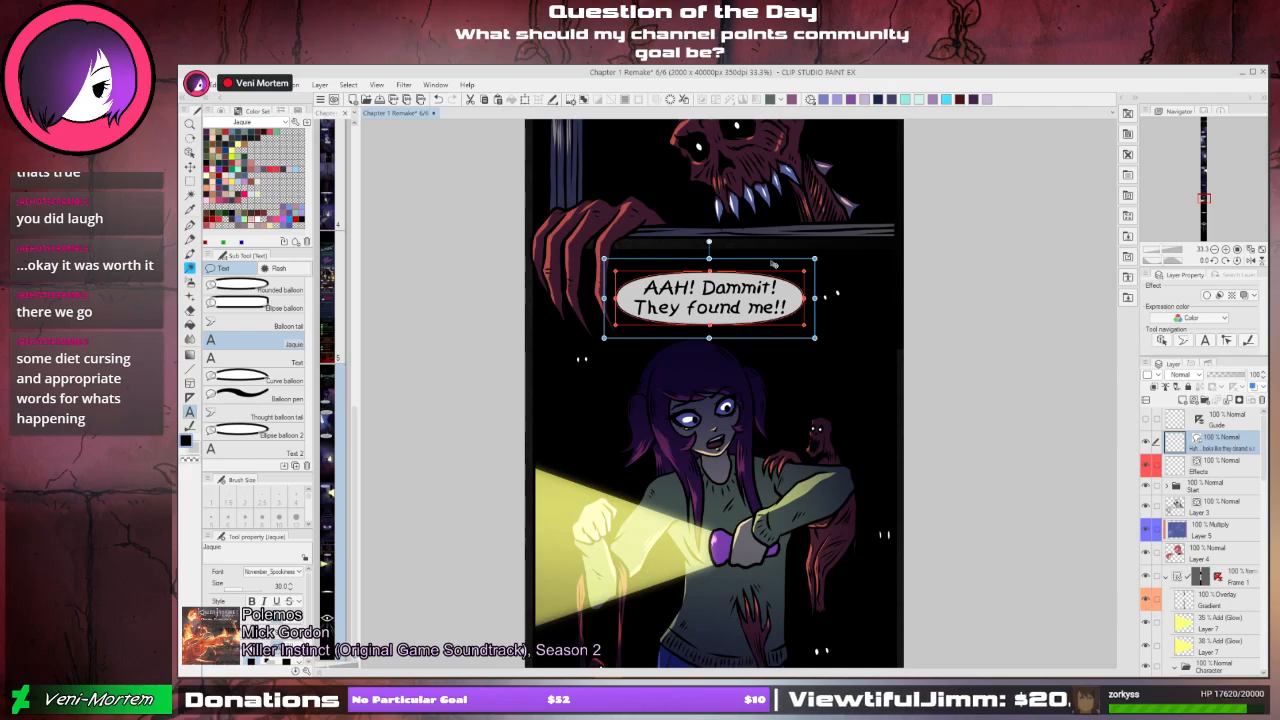
pyautogui.moveTo(772, 263)
pyautogui.mouseDown()
pyautogui.moveTo(738, 260)
pyautogui.moveTo(750, 261)
pyautogui.mouseUp()
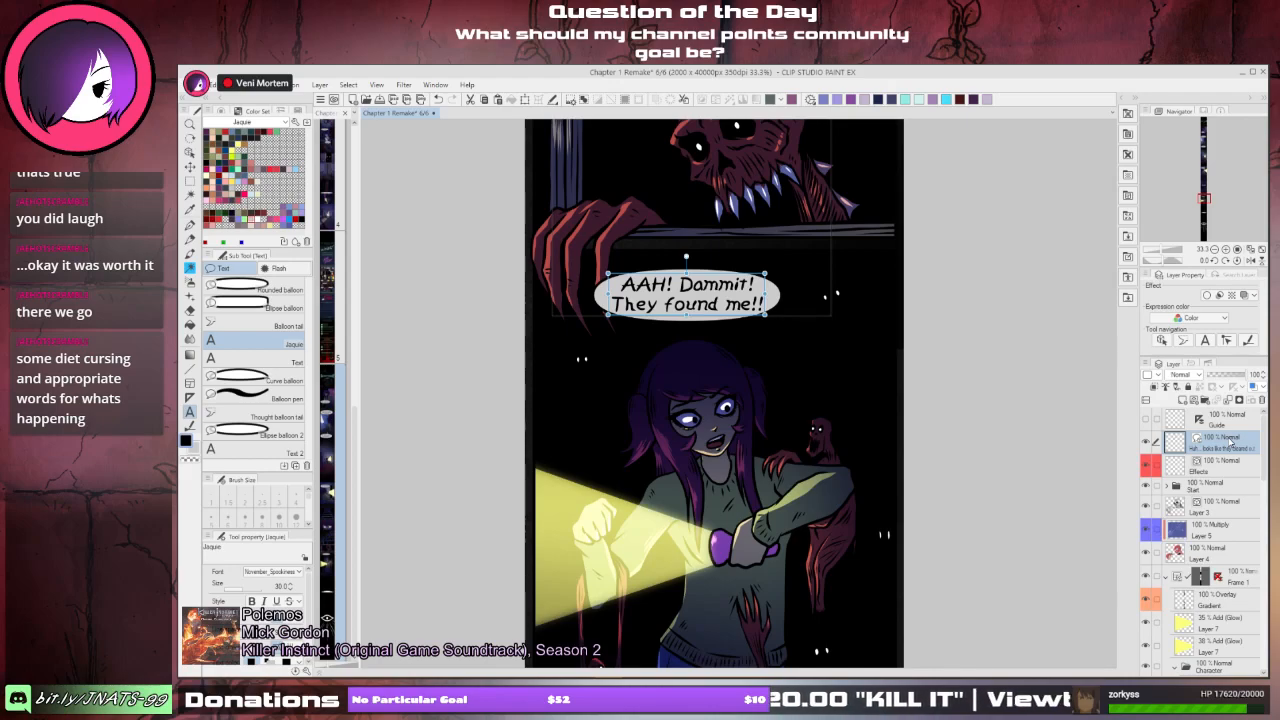
pyautogui.moveTo(1231, 440); pyautogui.dragTo(1220, 558)
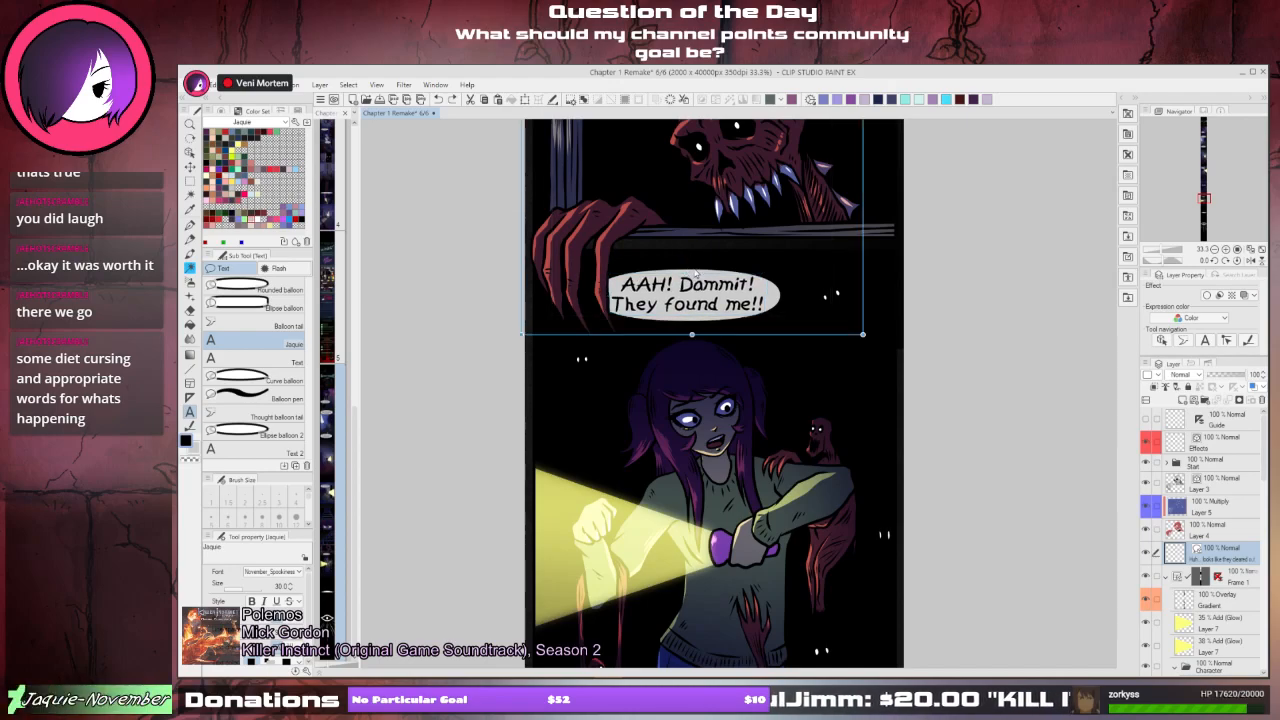
pyautogui.click(696, 273)
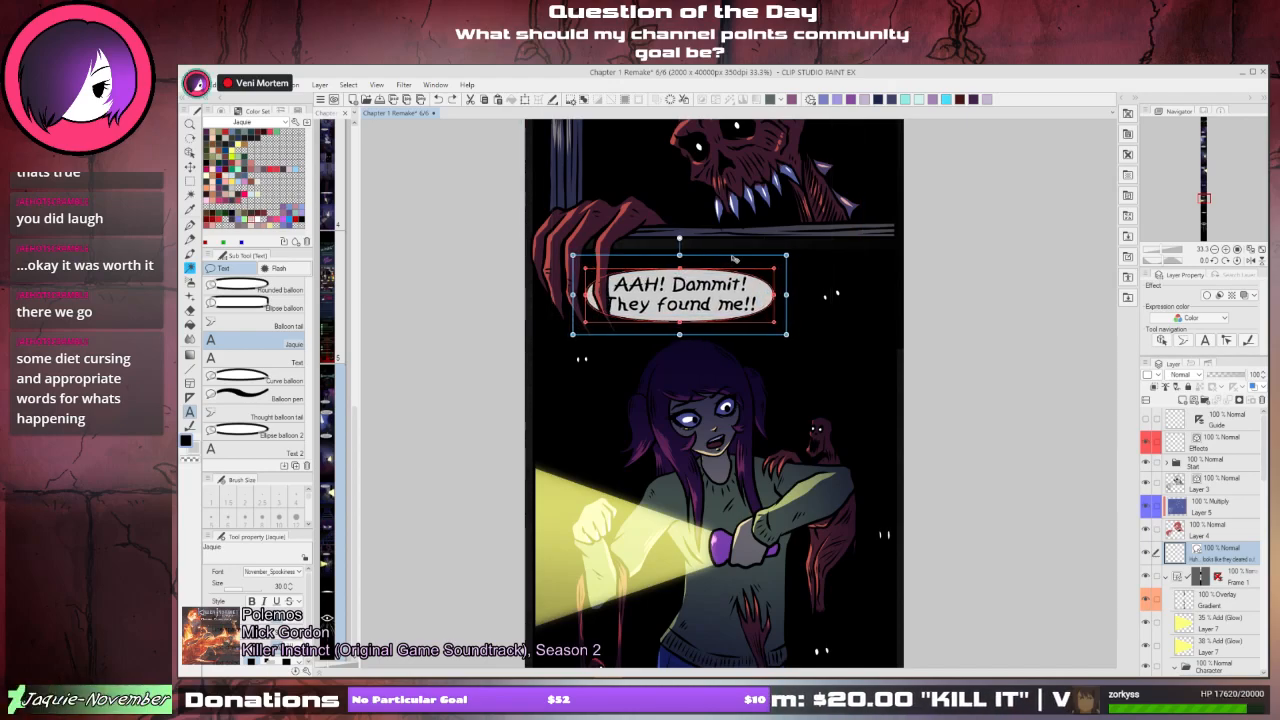
pyautogui.moveTo(733, 258); pyautogui.dragTo(736, 256)
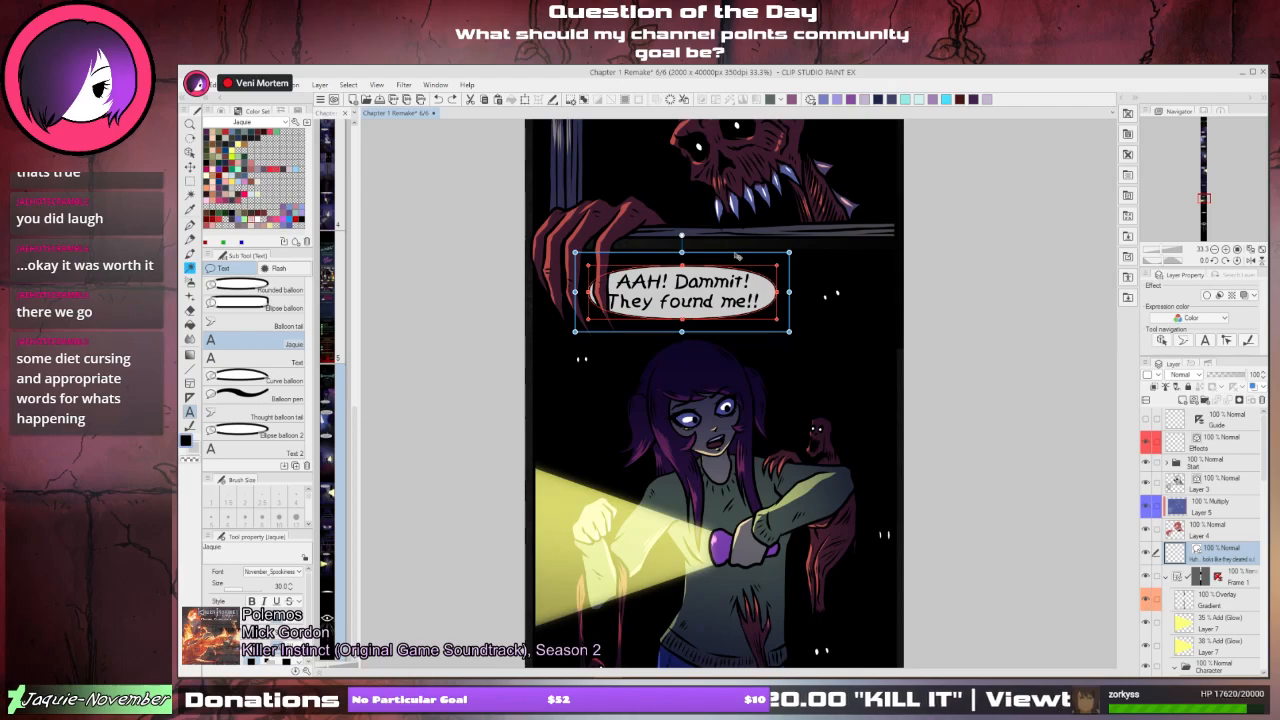
pyautogui.click(728, 282)
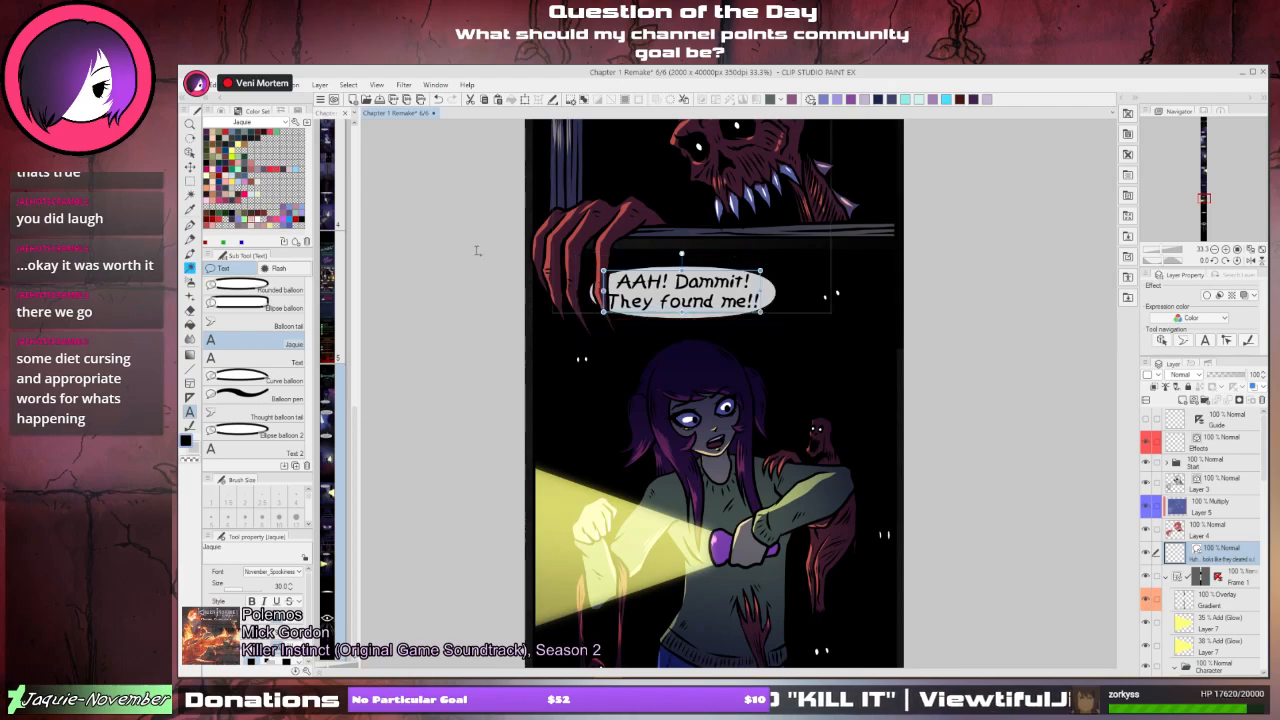
pyautogui.click(189, 181)
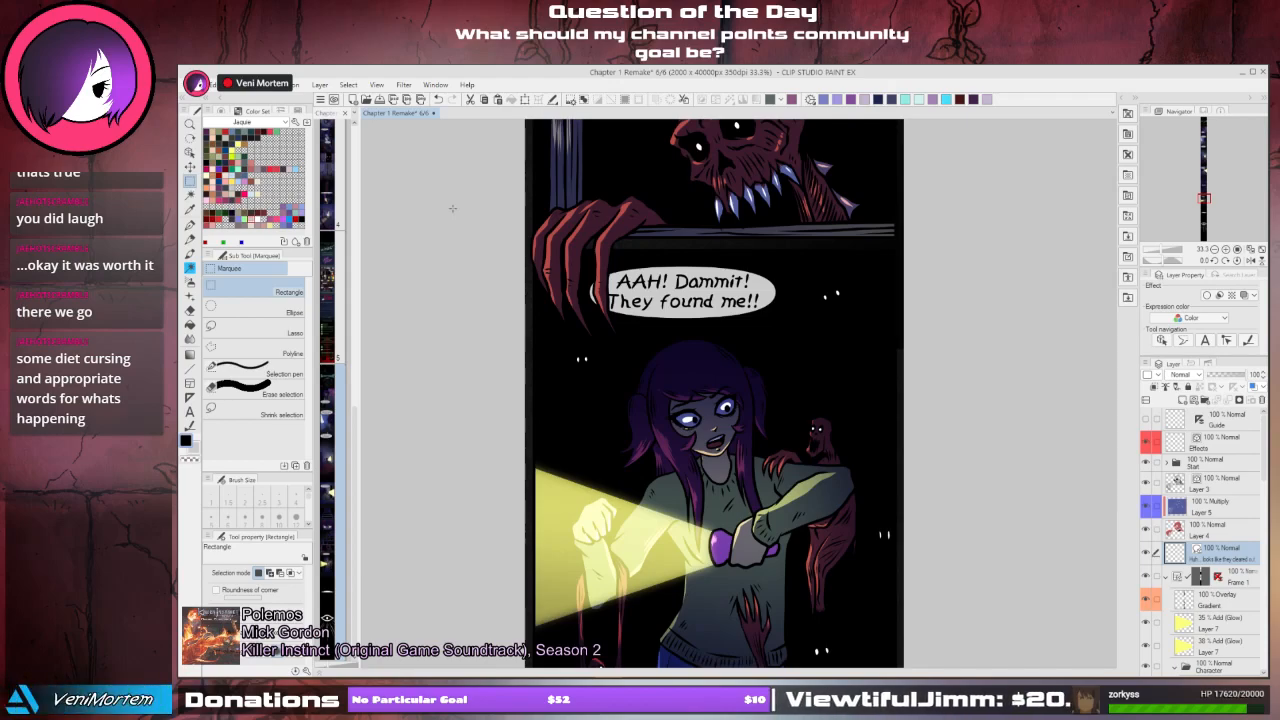
# - Try moving the "AAH! Dammit! They found me!!" balloon farther left so its side tucks behind the monster's fingers
pyautogui.click(1204, 199)
pyautogui.moveTo(1203, 199)
pyautogui.mouseDown()
pyautogui.moveTo(1206, 168)
pyautogui.moveTo(1202, 213)
pyautogui.moveTo(1203, 197)
pyautogui.mouseUp()
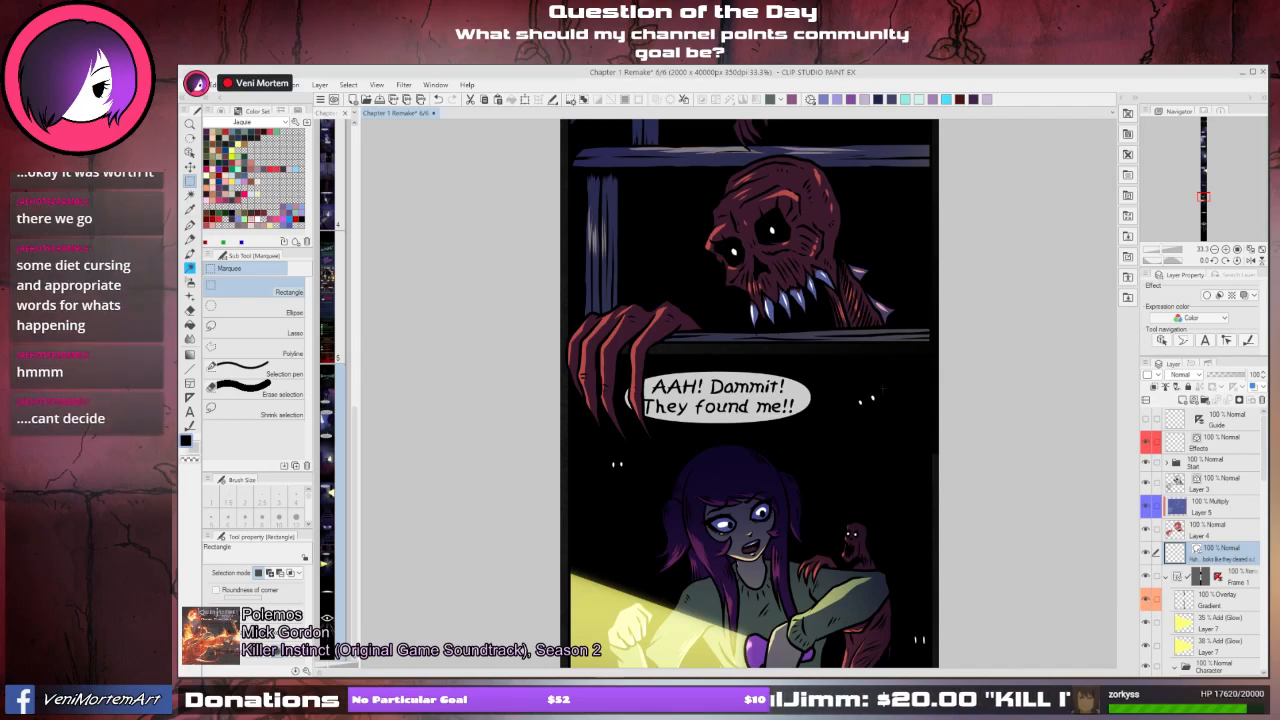
pyautogui.moveTo(882, 386); pyautogui.dragTo(797, 310)
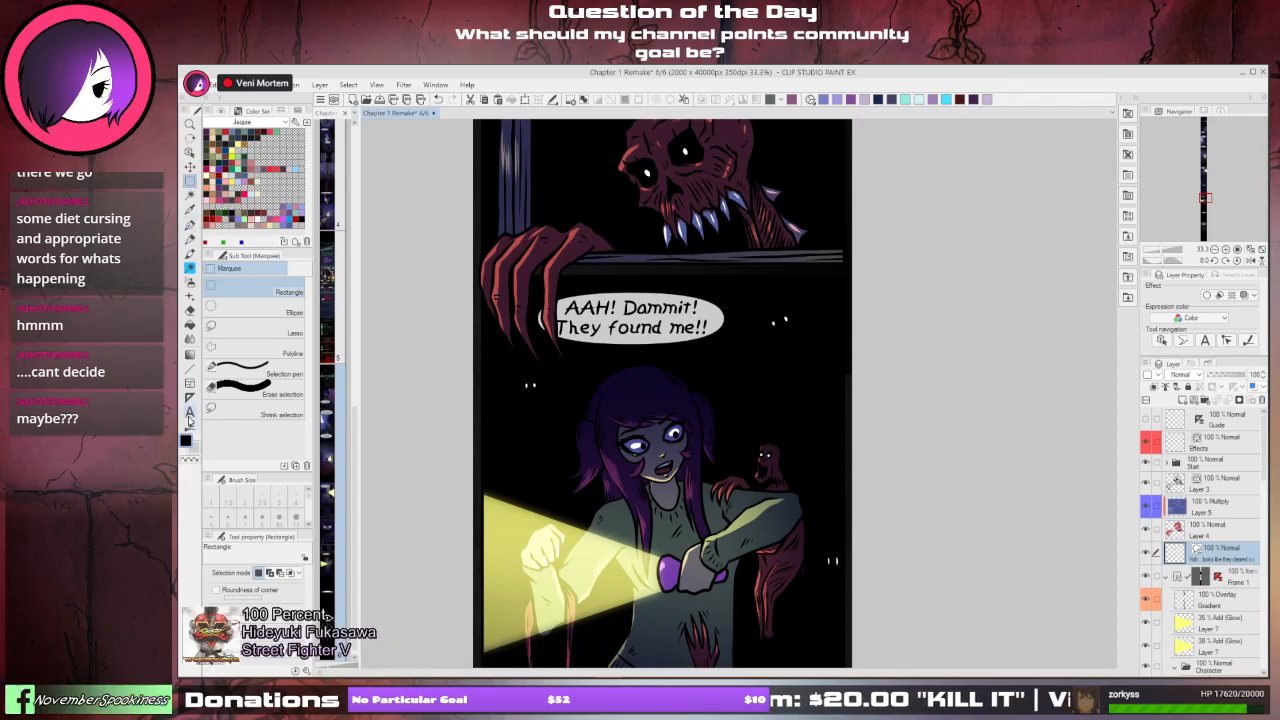
pyautogui.click(190, 411)
pyautogui.click(720, 313)
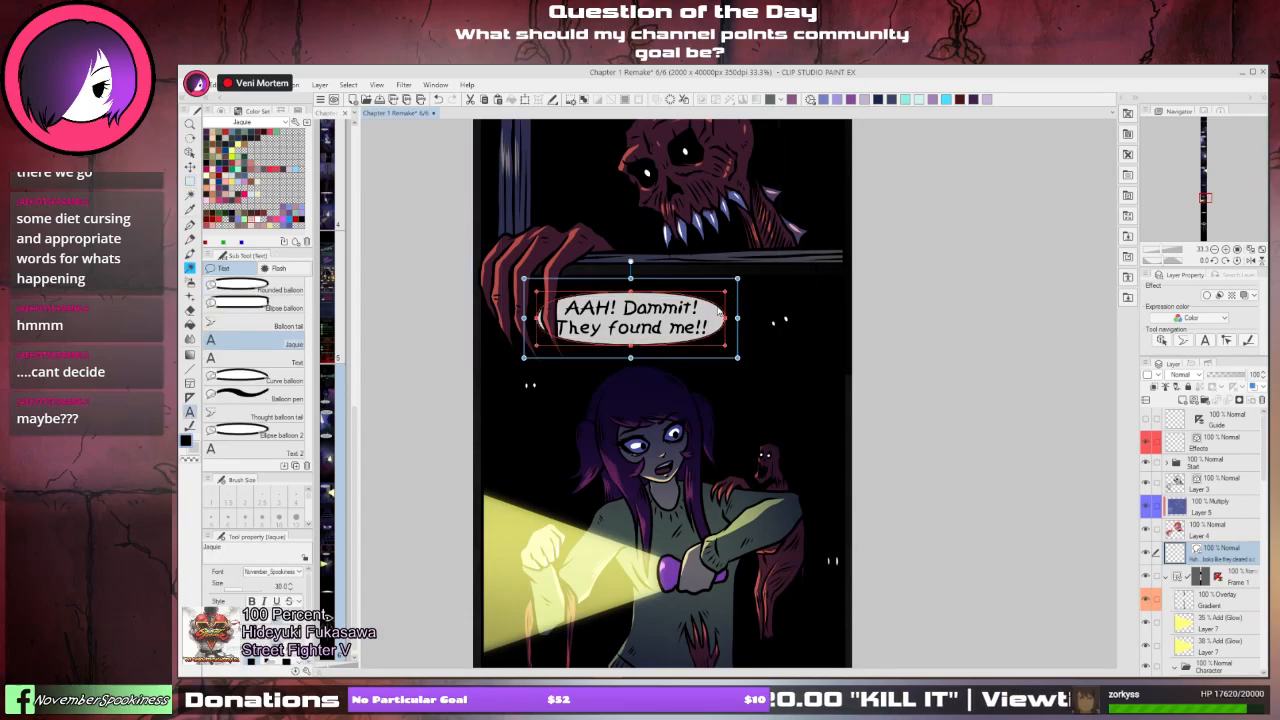
pyautogui.moveTo(740, 303); pyautogui.dragTo(672, 298)
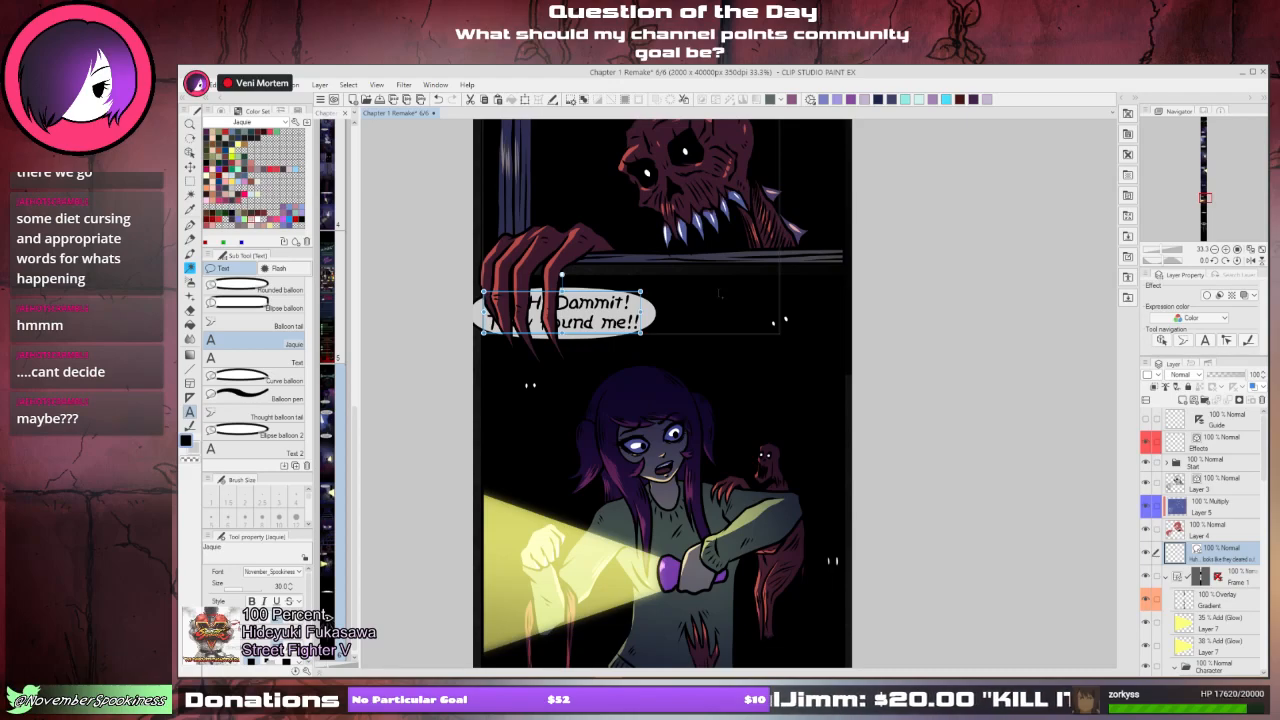
pyautogui.click(661, 307)
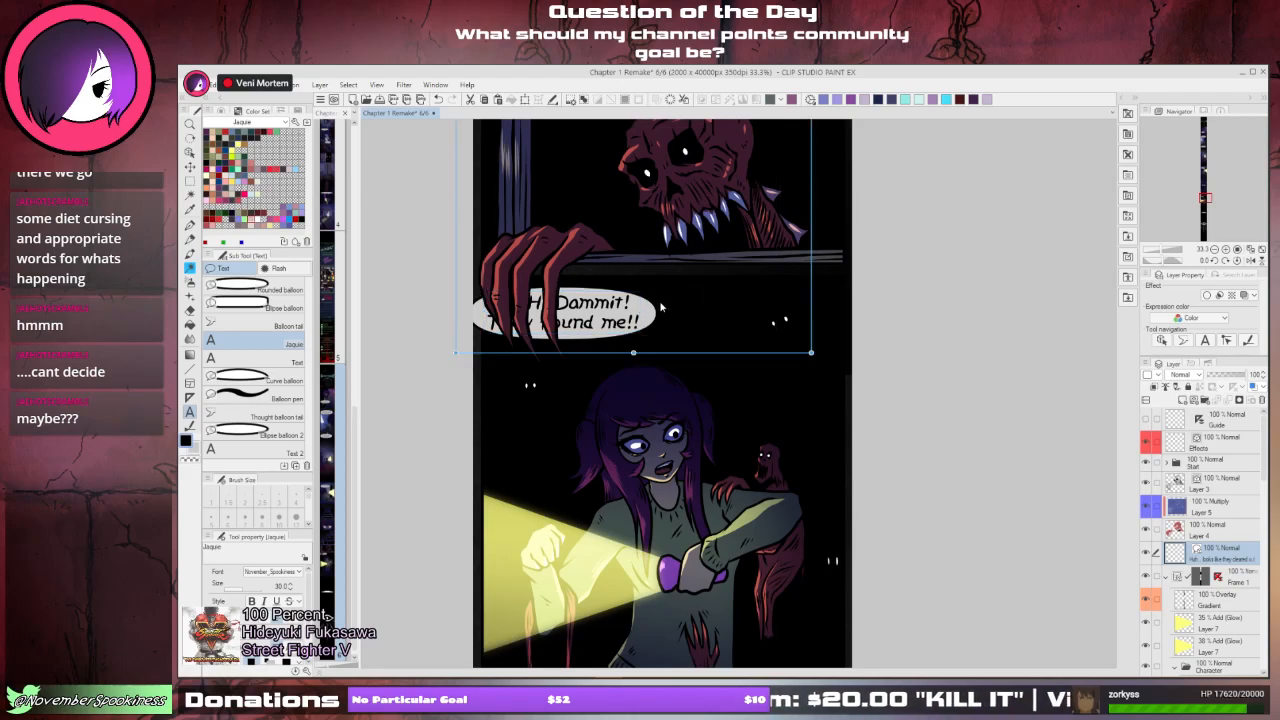
# - Undo the basement balloon's recent moves and its layer reordering, back to where it sits in front of the fingers
pyautogui.hotkey('ctrl', 'z')
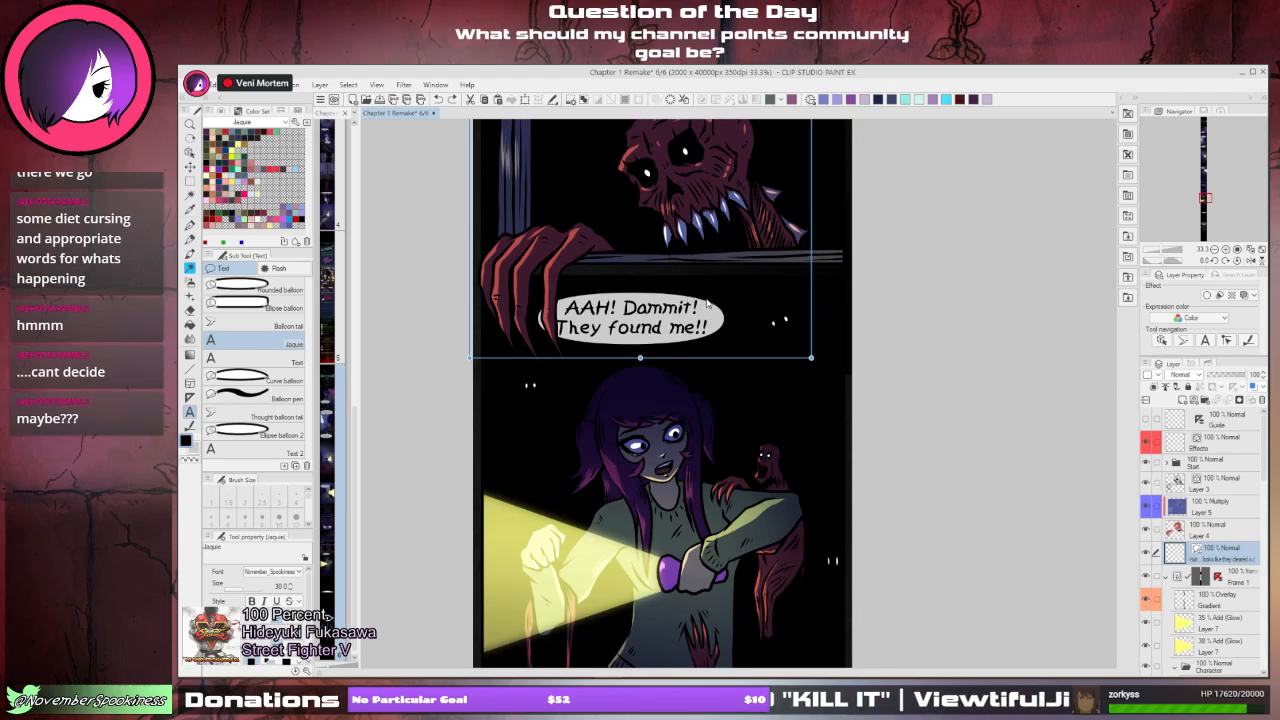
pyautogui.hotkey('ctrl', 'z')
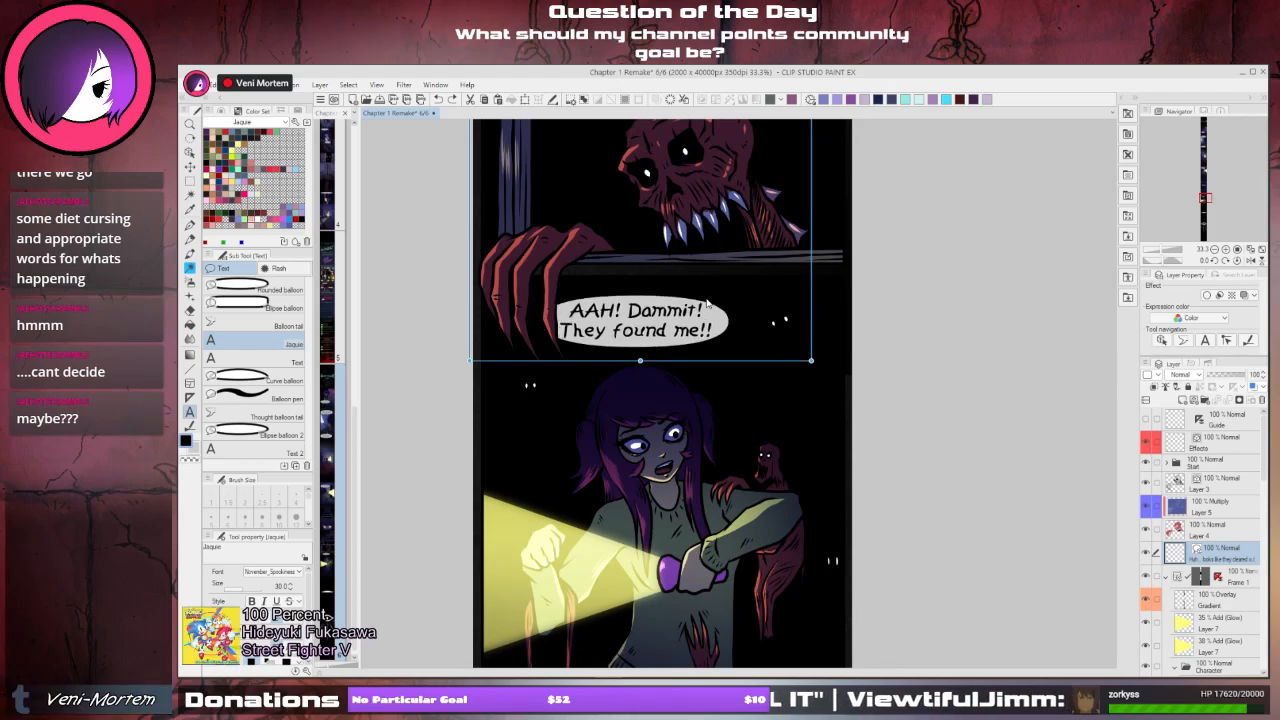
pyautogui.hotkey('ctrl', 'z')
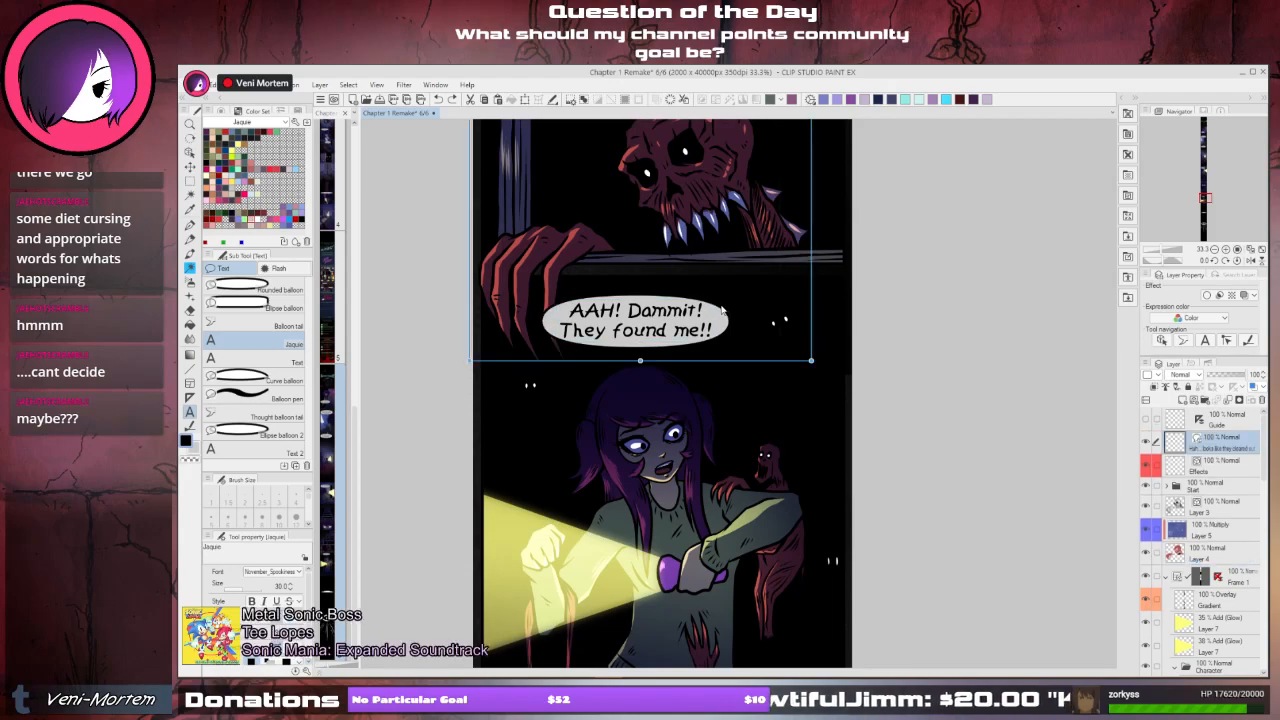
# - Move the basement balloon right, clear of the monster's claws, and add a short straight tail pointing down toward the girl
pyautogui.click(722, 310)
pyautogui.moveTo(706, 286); pyautogui.dragTo(733, 290)
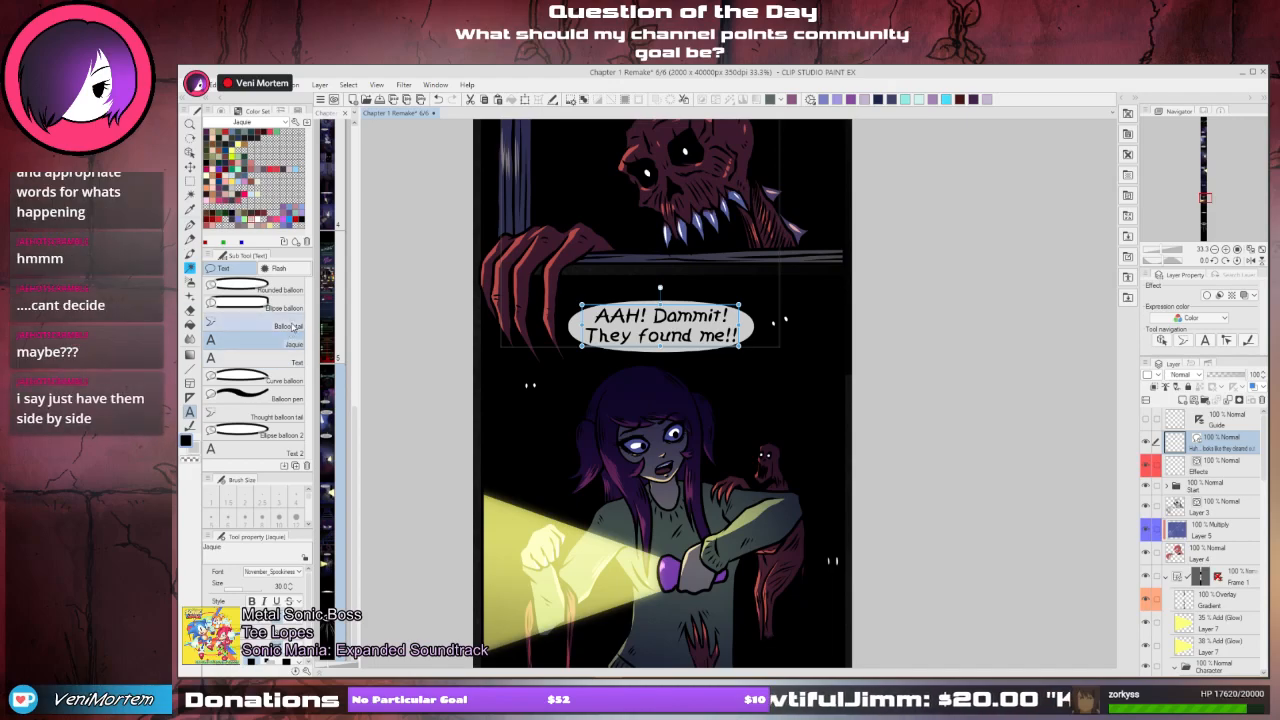
pyautogui.click(266, 328)
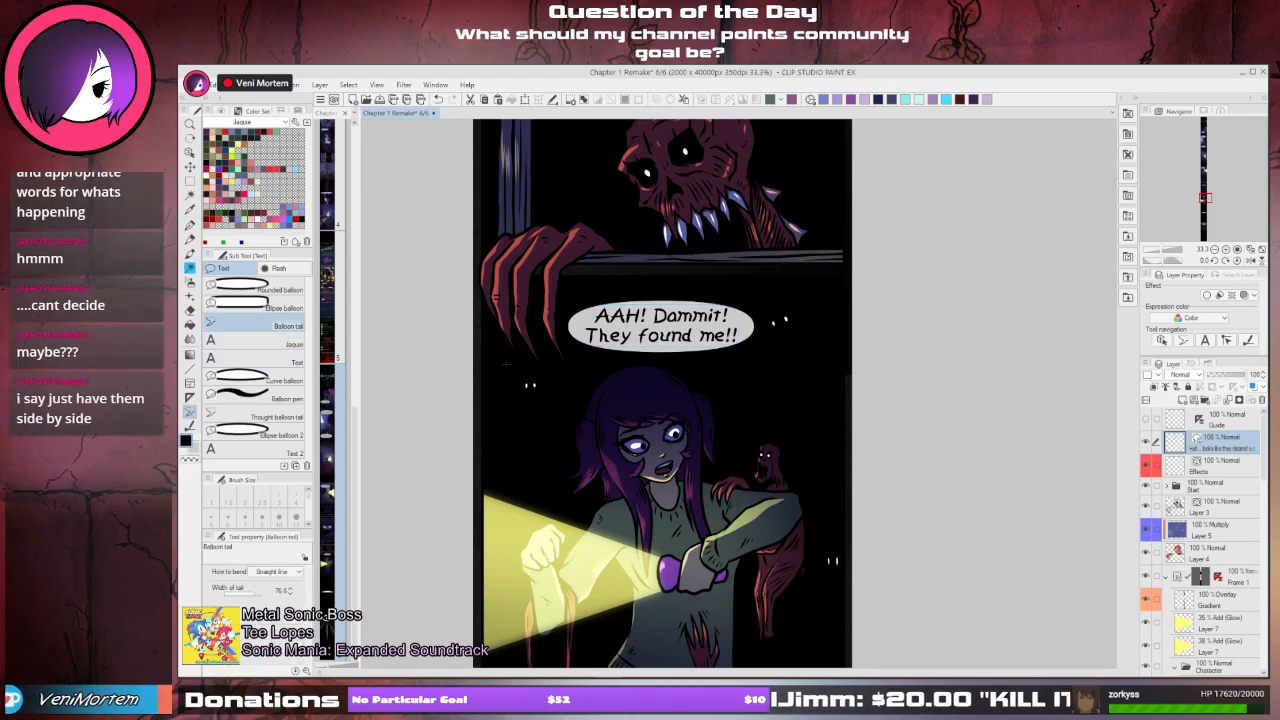
pyautogui.moveTo(710, 346); pyautogui.dragTo(693, 375)
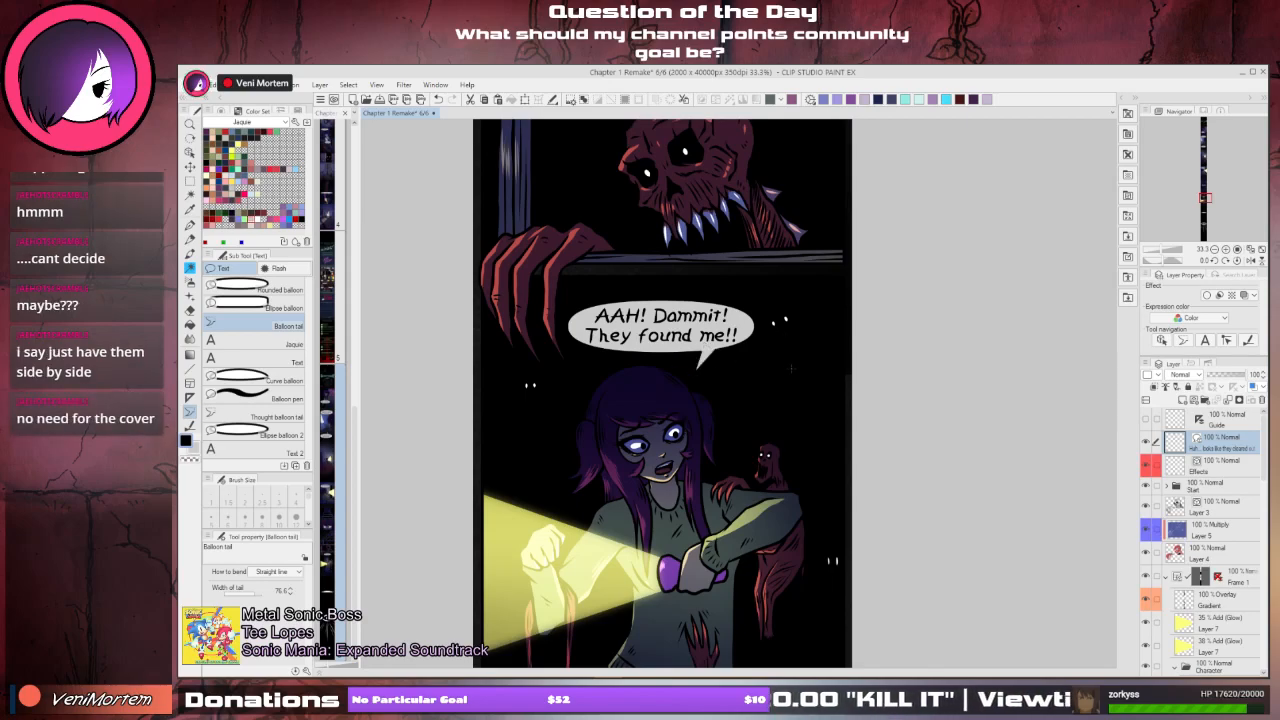
# - Go to the opening doorway panel, make the Effects layer active and choose pinkish red as the drawing colour
pyautogui.moveTo(790, 368); pyautogui.dragTo(786, 211)
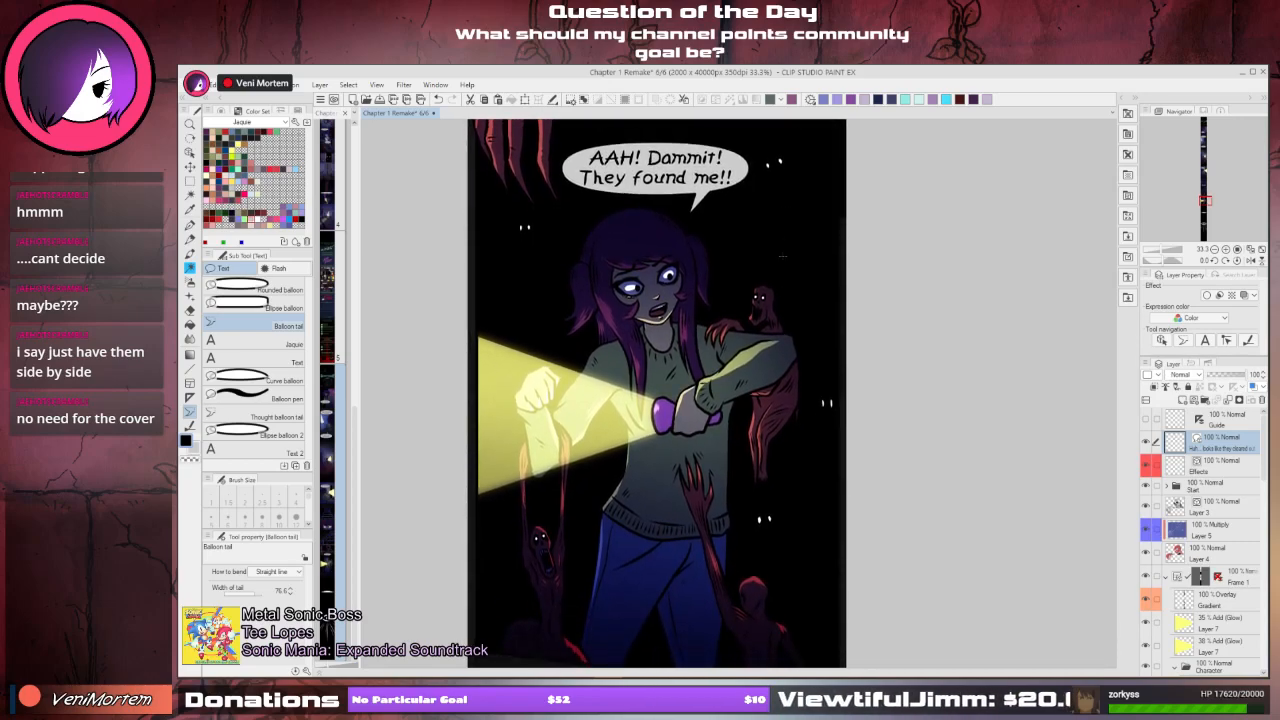
pyautogui.moveTo(780, 321); pyautogui.dragTo(770, 234)
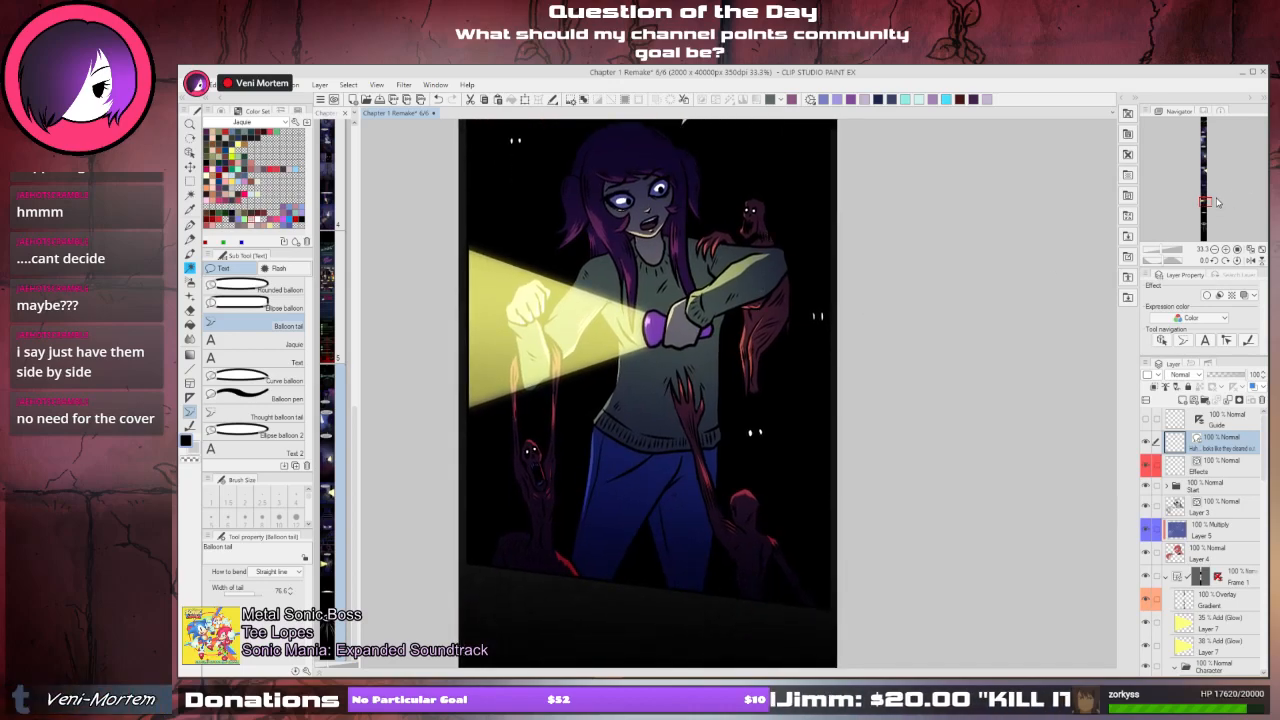
pyautogui.moveTo(1216, 203); pyautogui.dragTo(1207, 131)
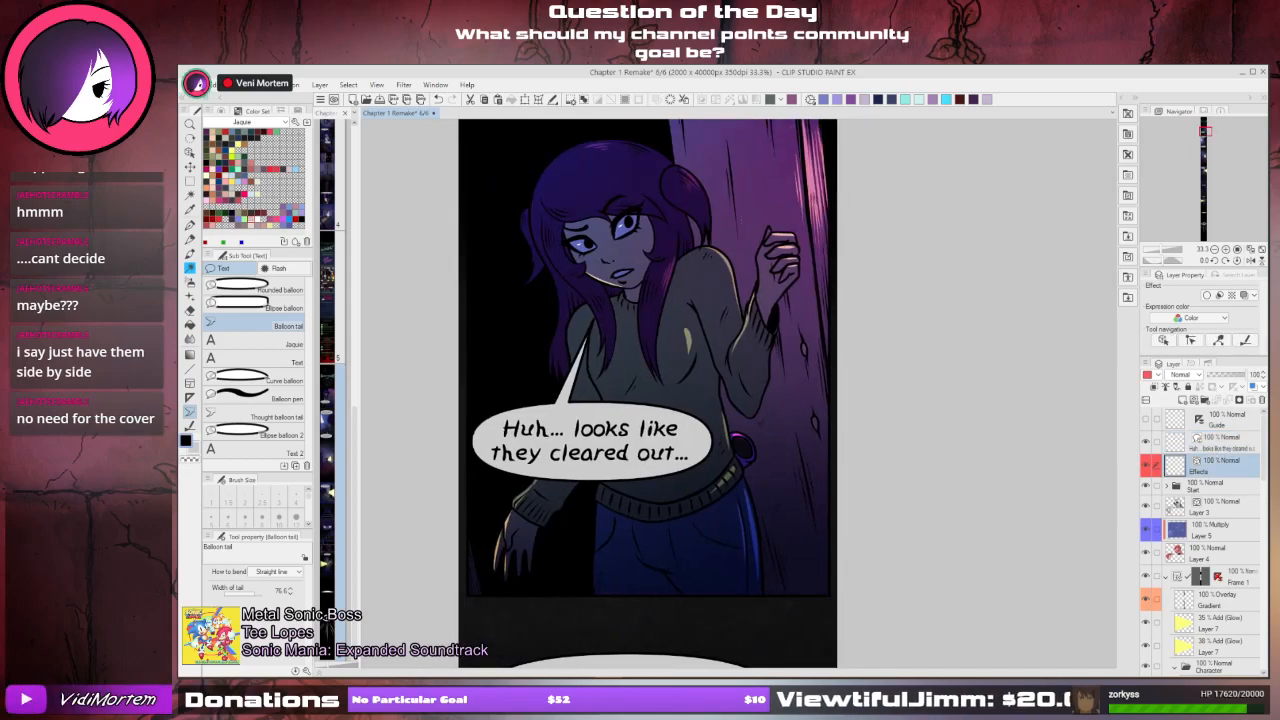
pyautogui.click(1229, 464)
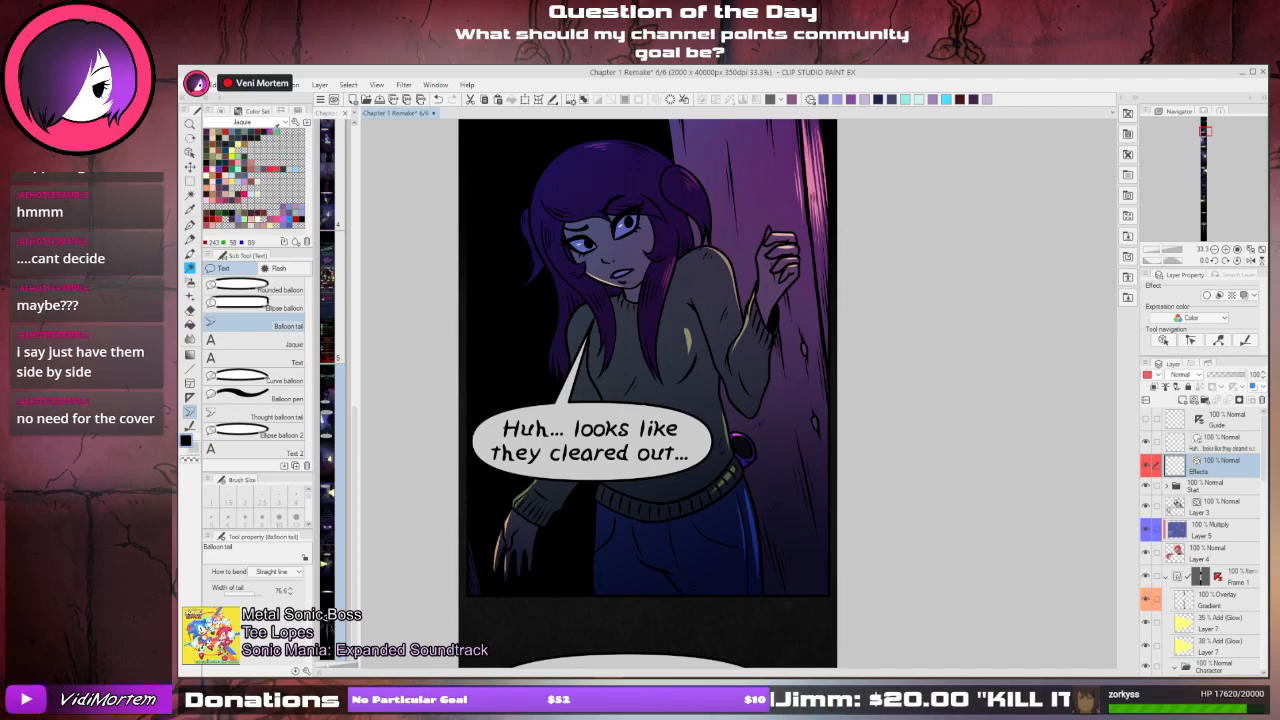
pyautogui.click(272, 130)
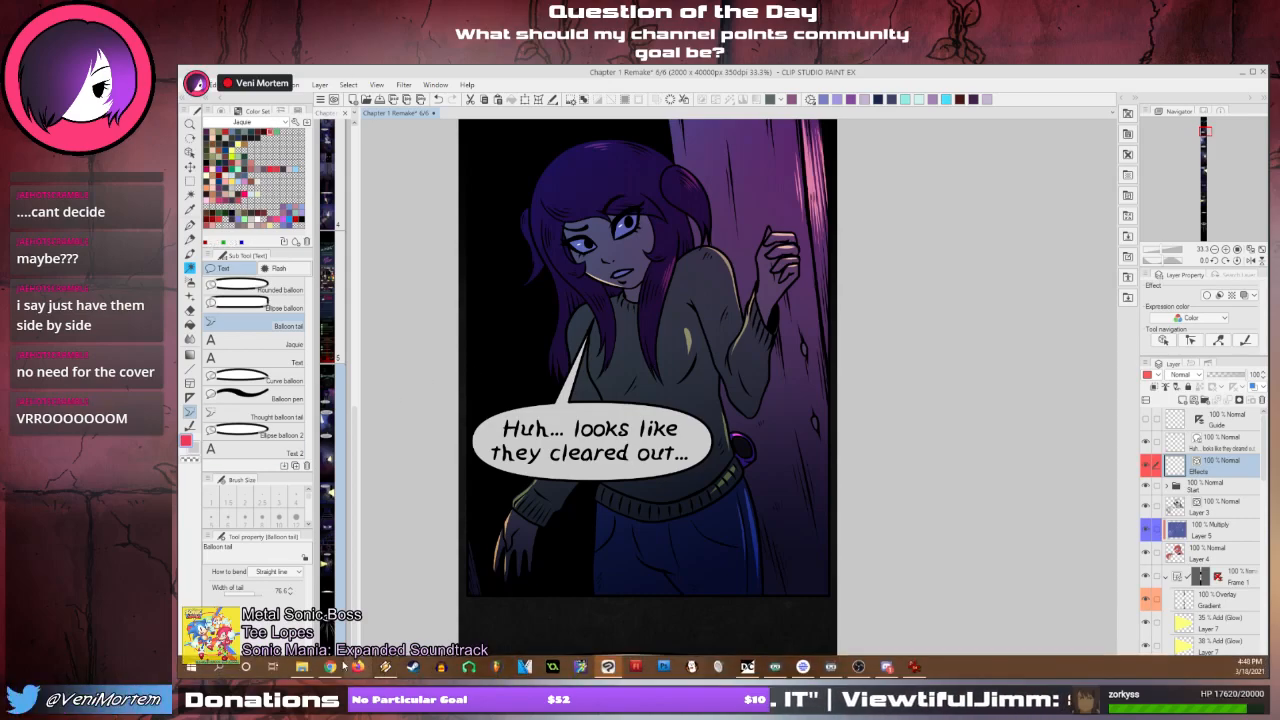
# - Open the Chapter 1 Remake 4/6 file, examine its hand-drawn red sound effects through all panels, and close it again
pyautogui.click(304, 668)
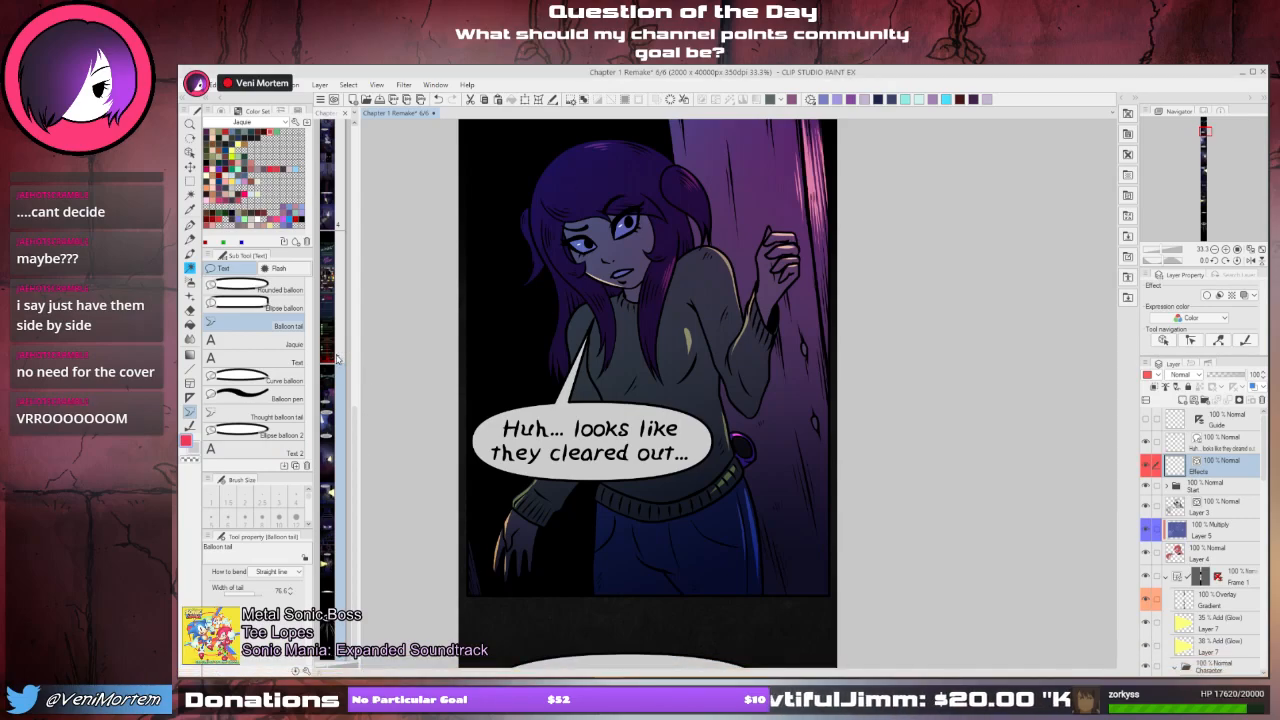
pyautogui.click(331, 200)
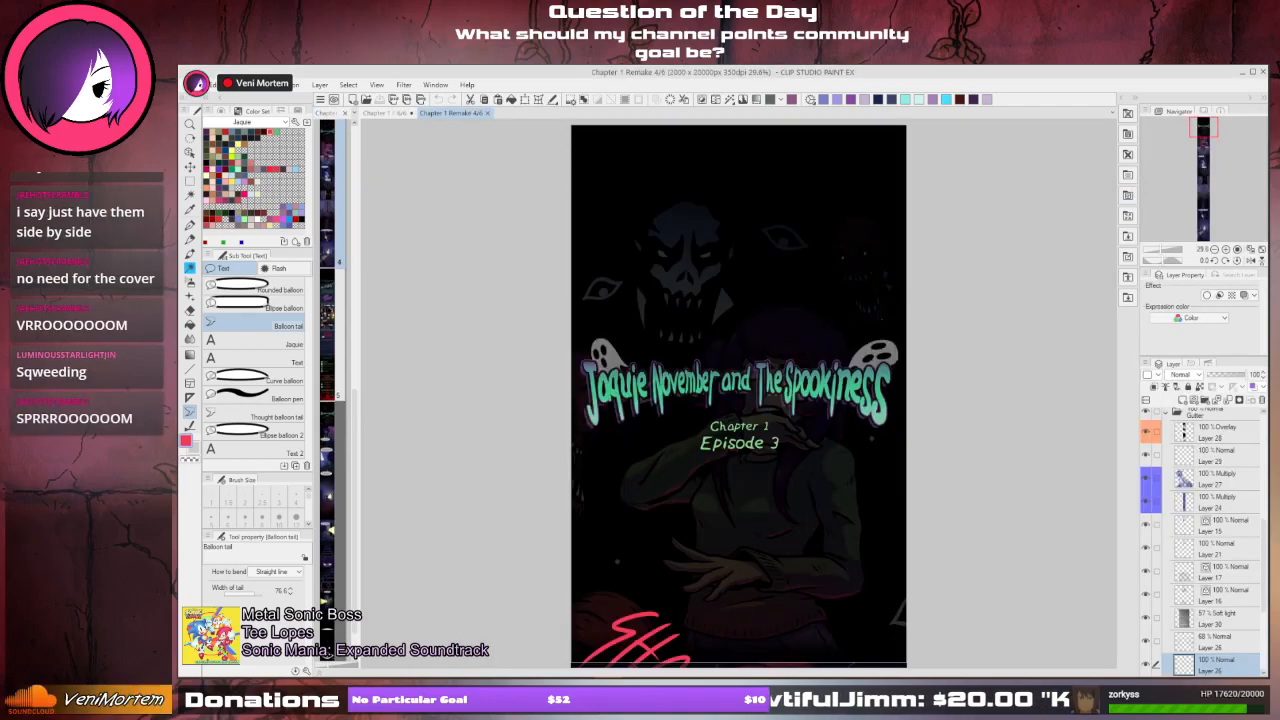
pyautogui.scroll(-8, 762, 344)
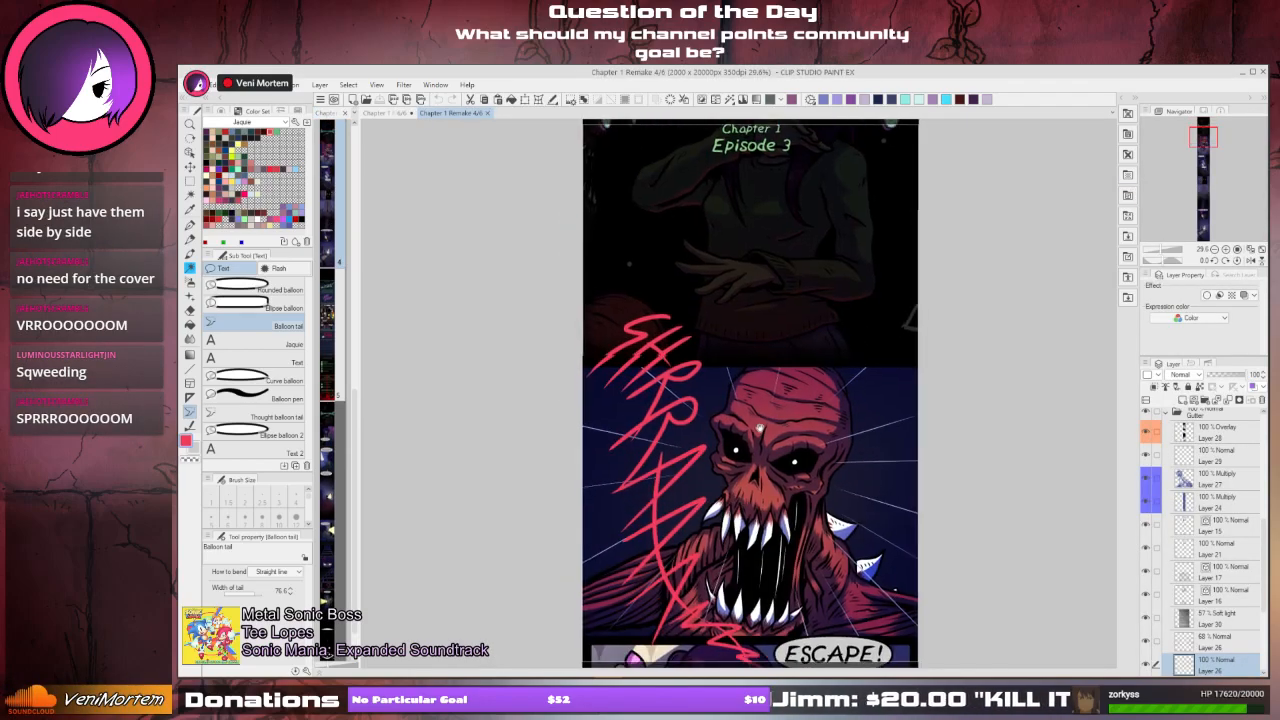
pyautogui.scroll(-4, 752, 393)
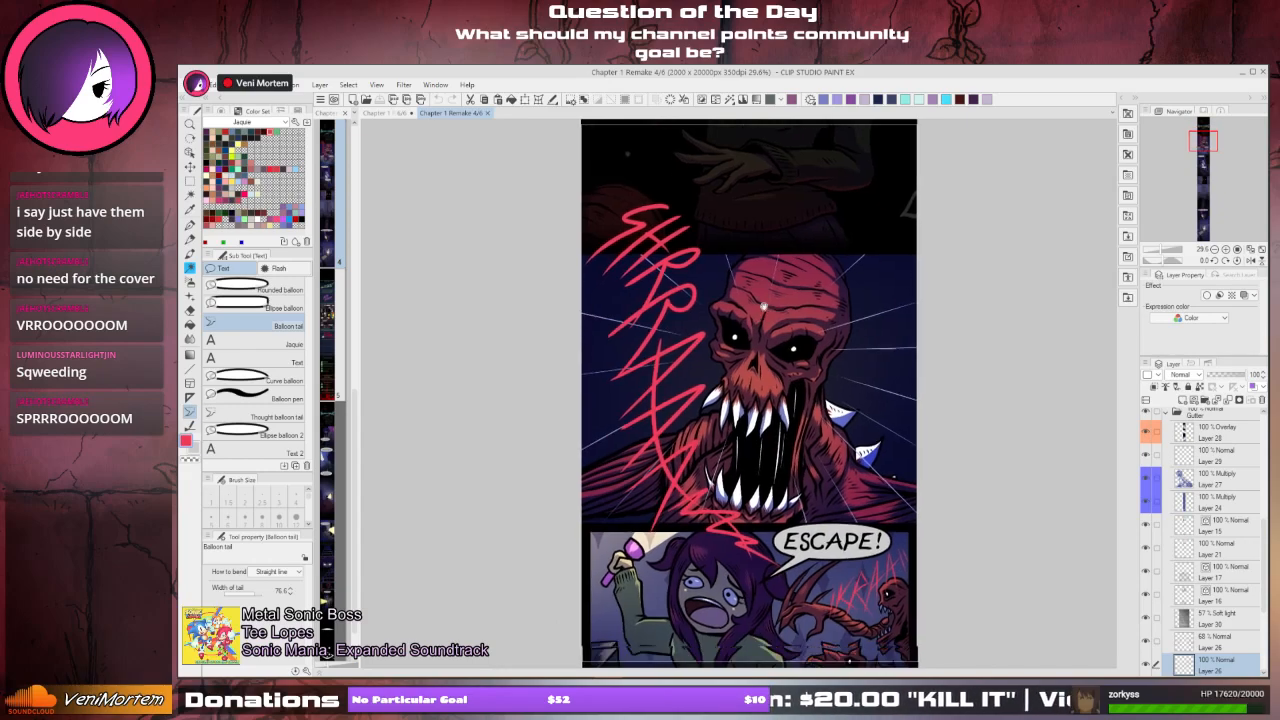
pyautogui.scroll(-8, 715, 393)
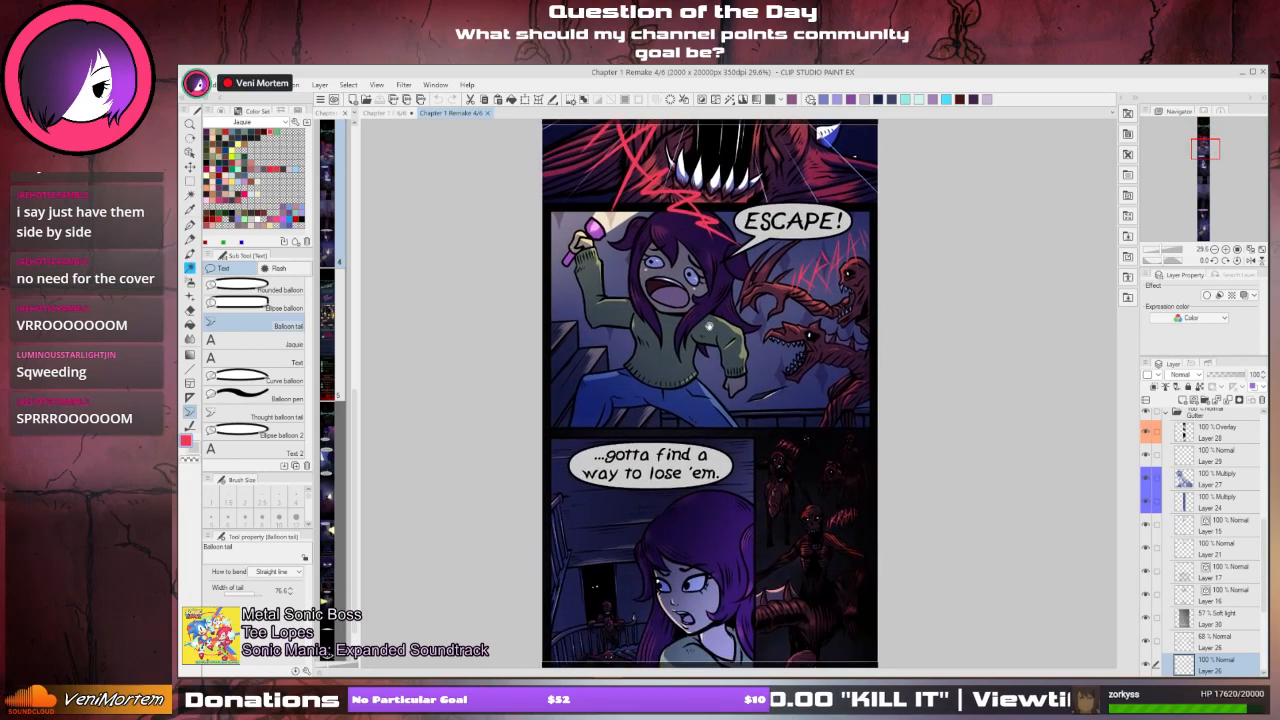
pyautogui.scroll(-7, 725, 393)
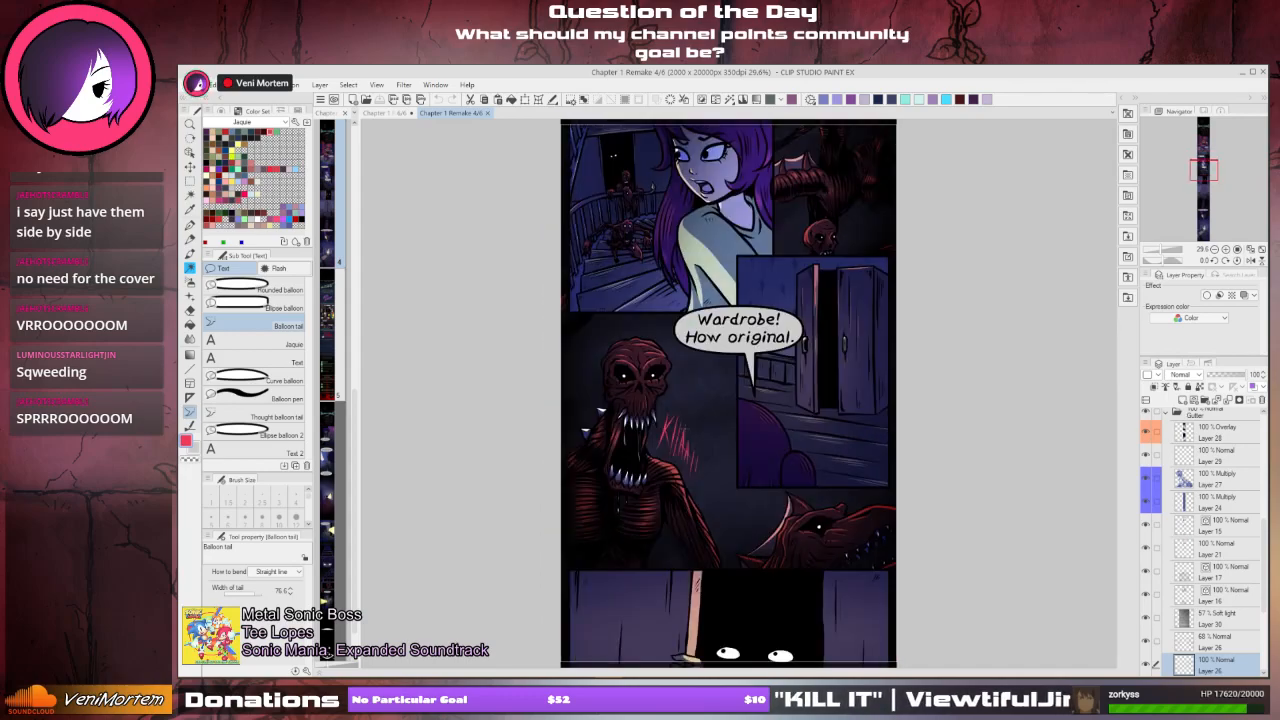
pyautogui.scroll(-10, 735, 393)
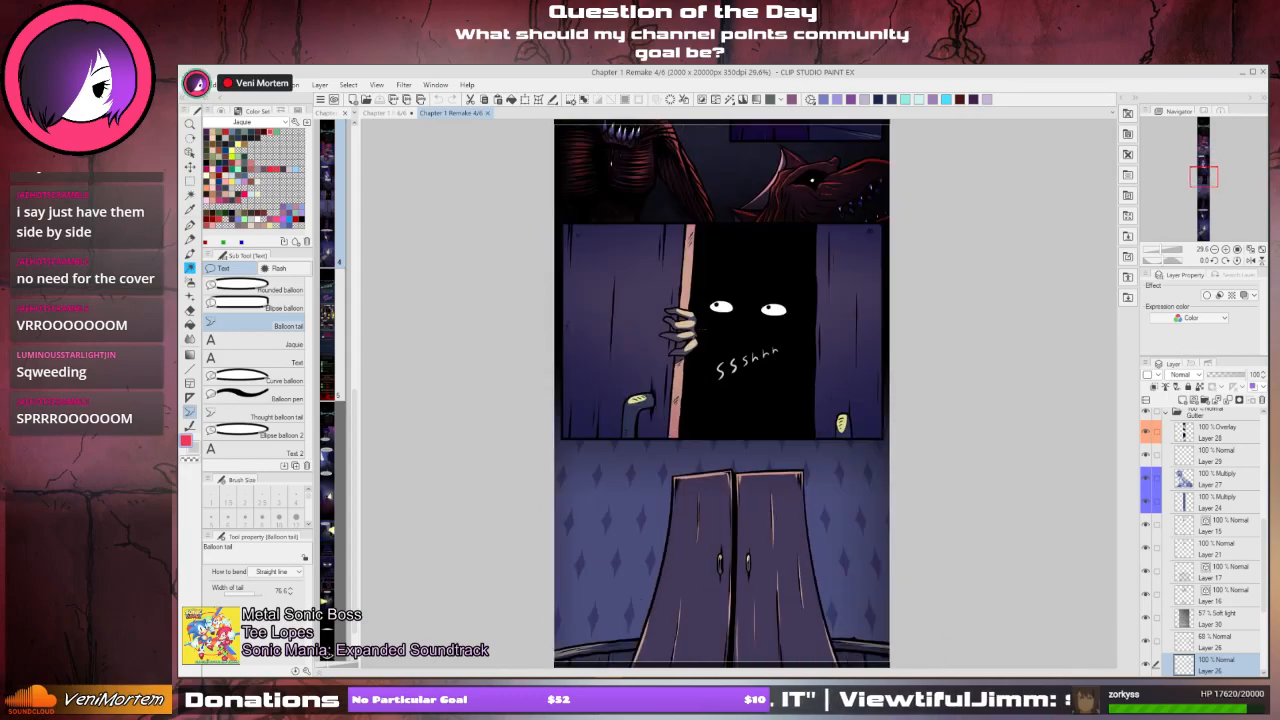
pyautogui.scroll(-7, 745, 393)
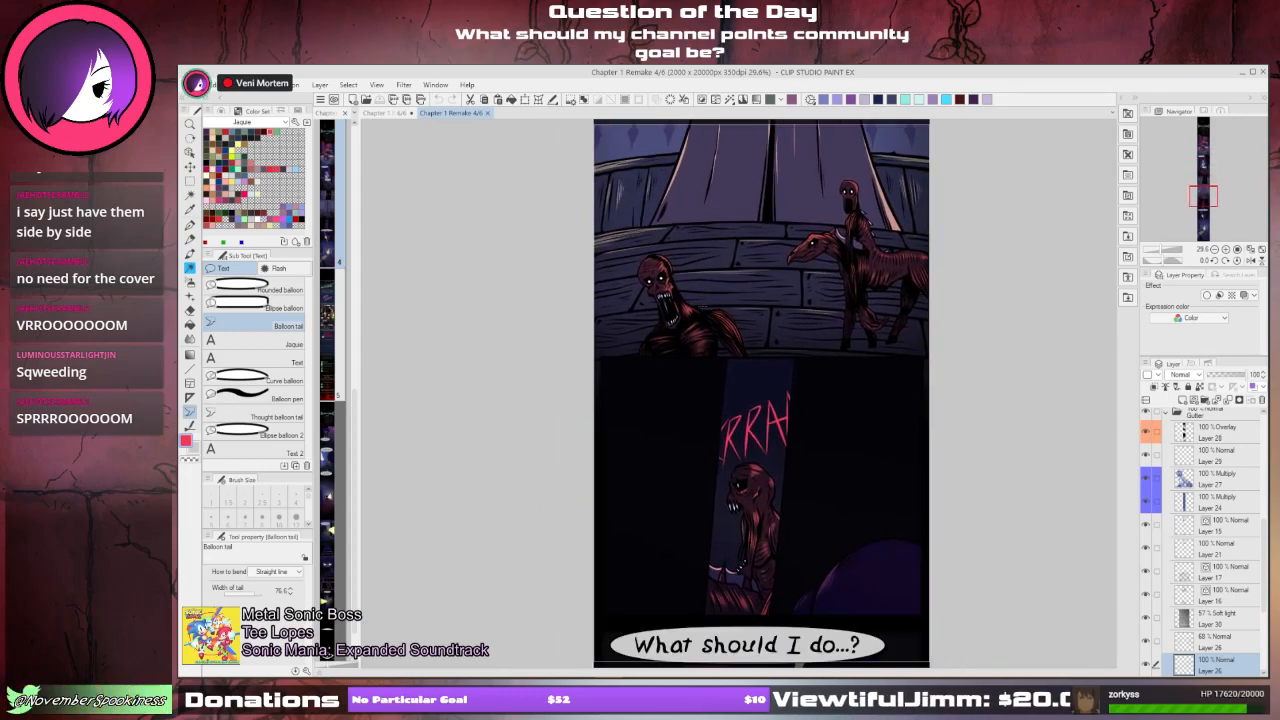
pyautogui.scroll(-10, 775, 393)
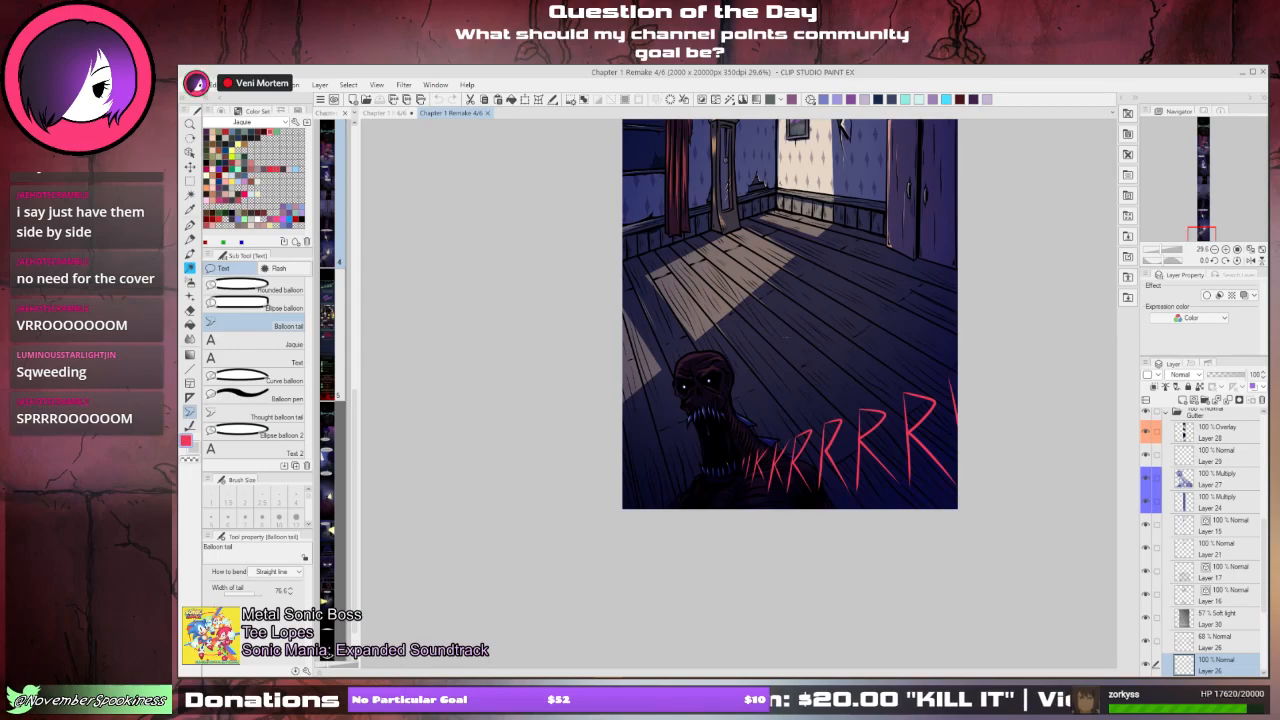
pyautogui.scroll(3, 799, 320)
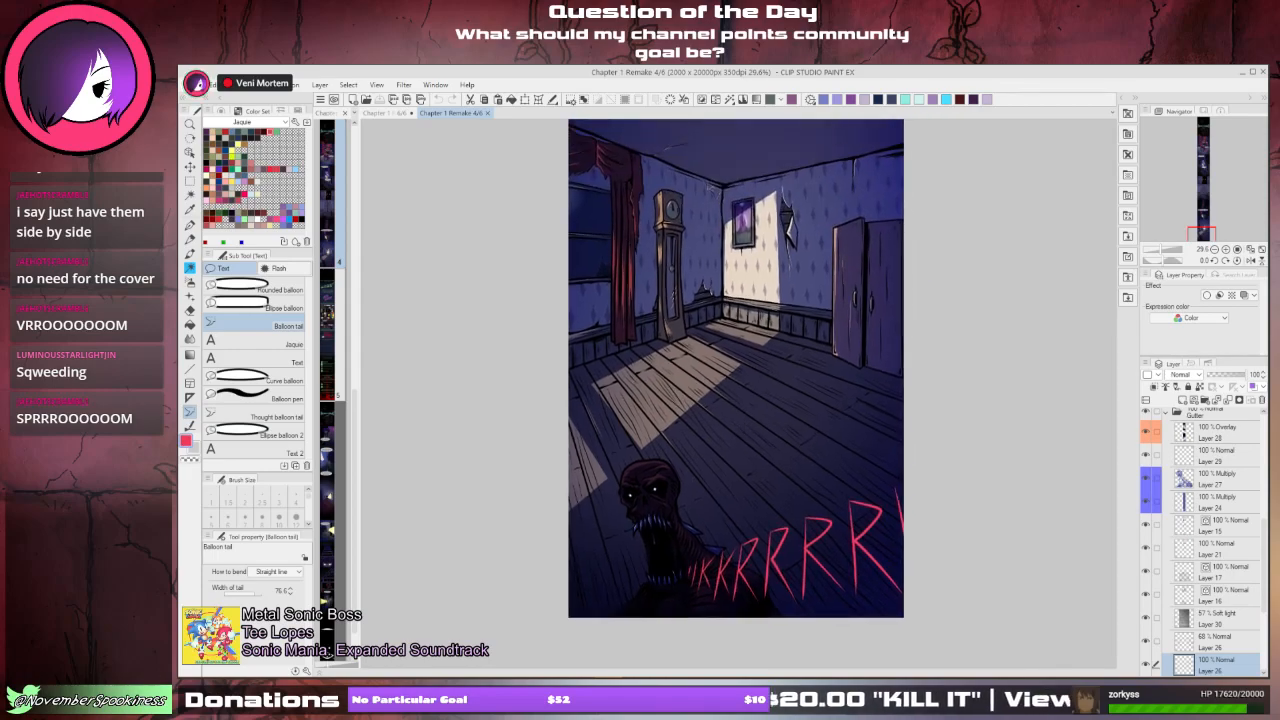
pyautogui.click(490, 113)
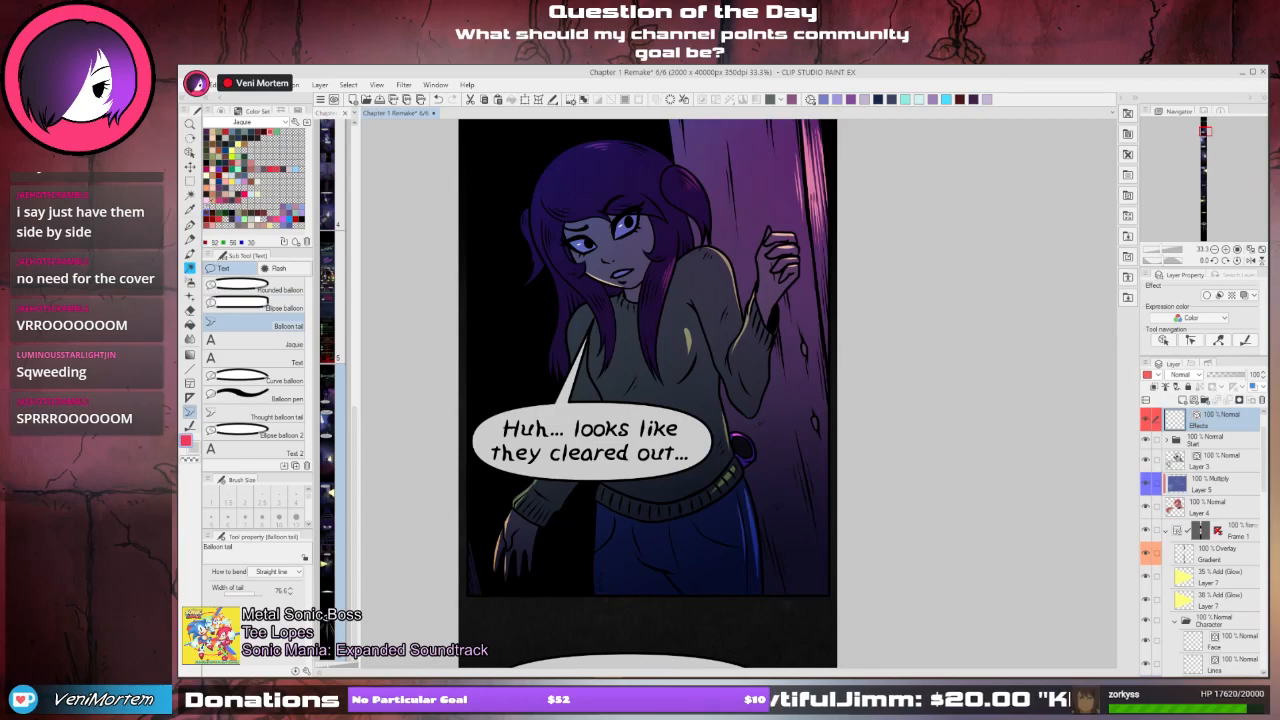
# - Try the first red sound-effect strokes on the door above the girl's raised hand with the Jaquie Pen
pyautogui.click(191, 226)
pyautogui.moveTo(780, 150); pyautogui.dragTo(721, 263)
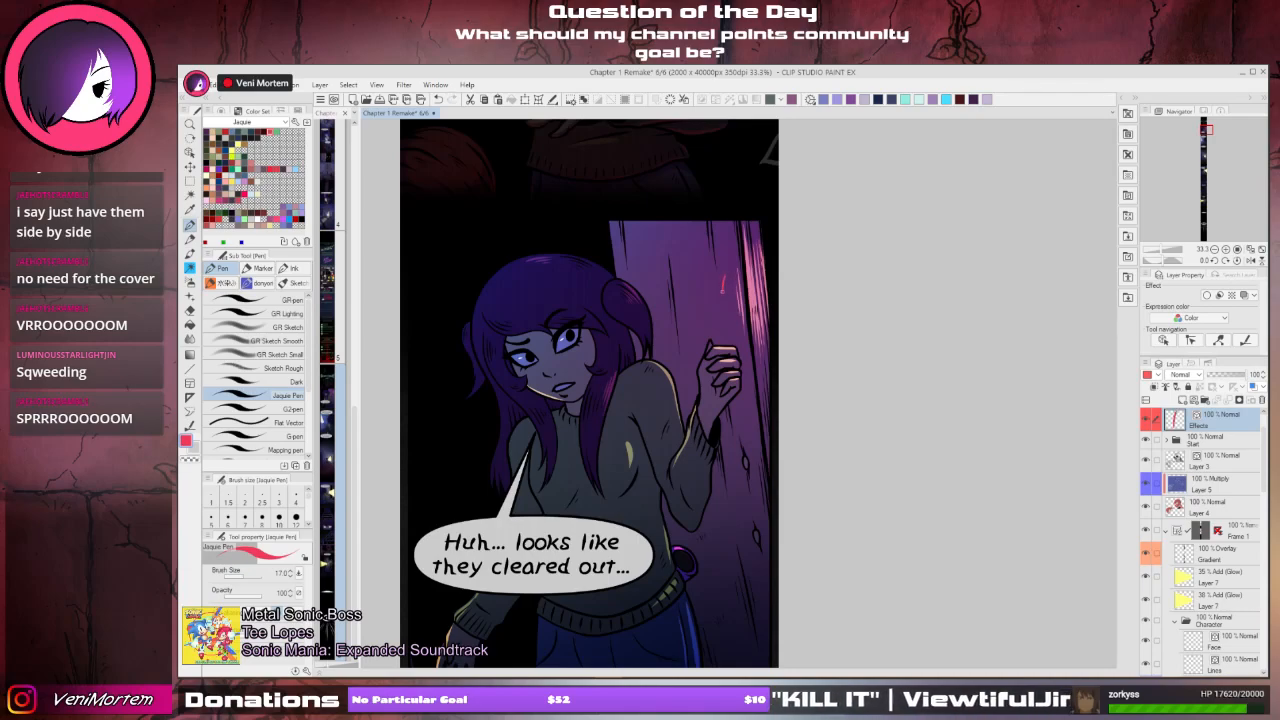
pyautogui.moveTo(722, 279); pyautogui.dragTo(723, 293)
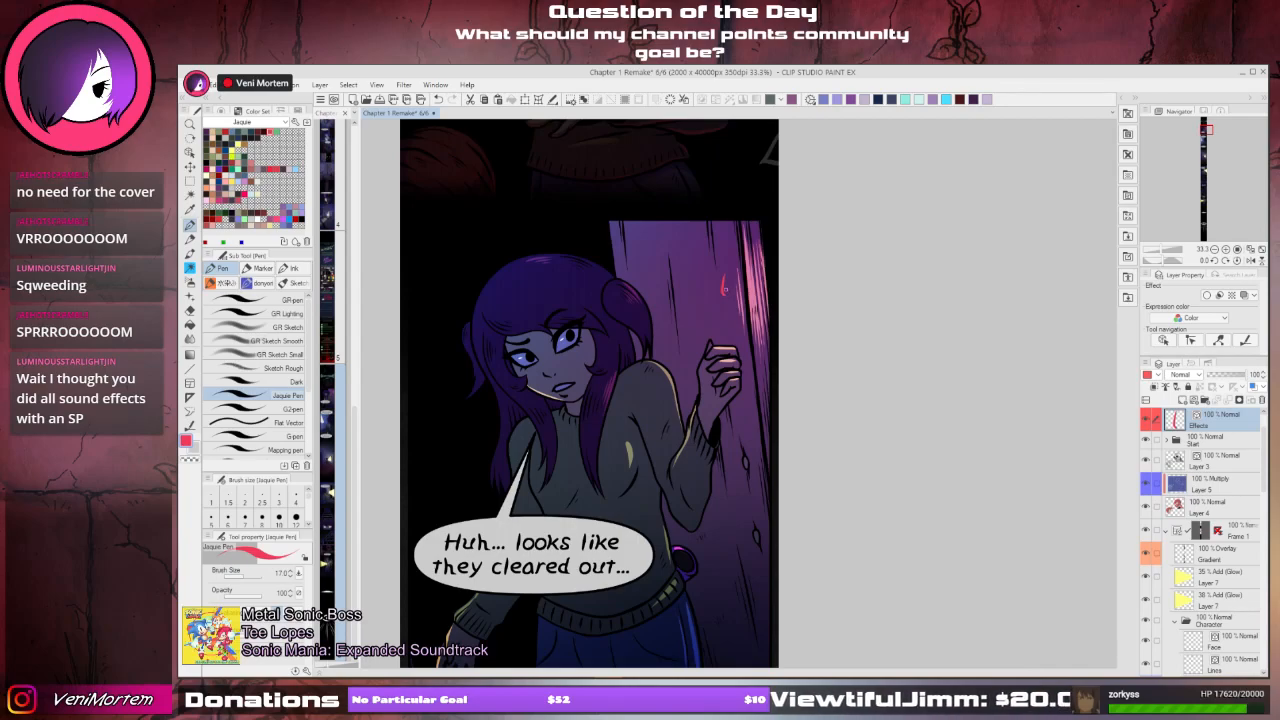
pyautogui.hotkey('ctrl', 'z')
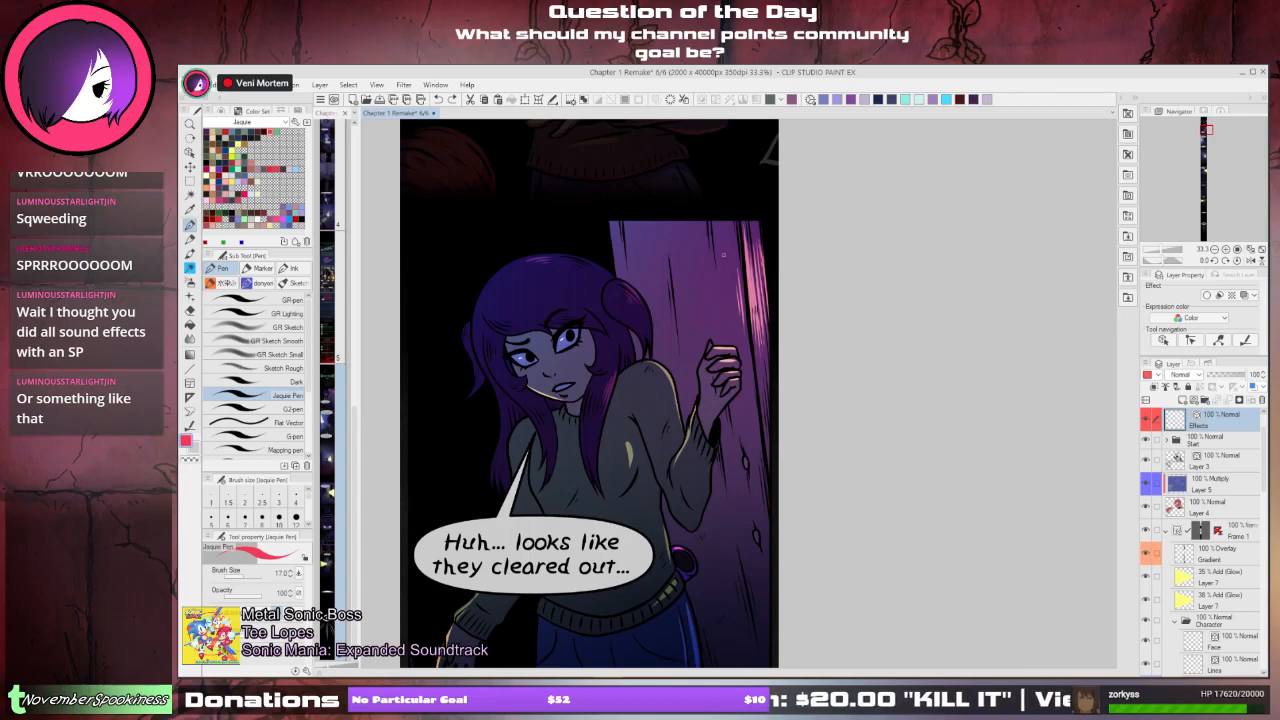
pyautogui.moveTo(726, 255); pyautogui.dragTo(729, 263)
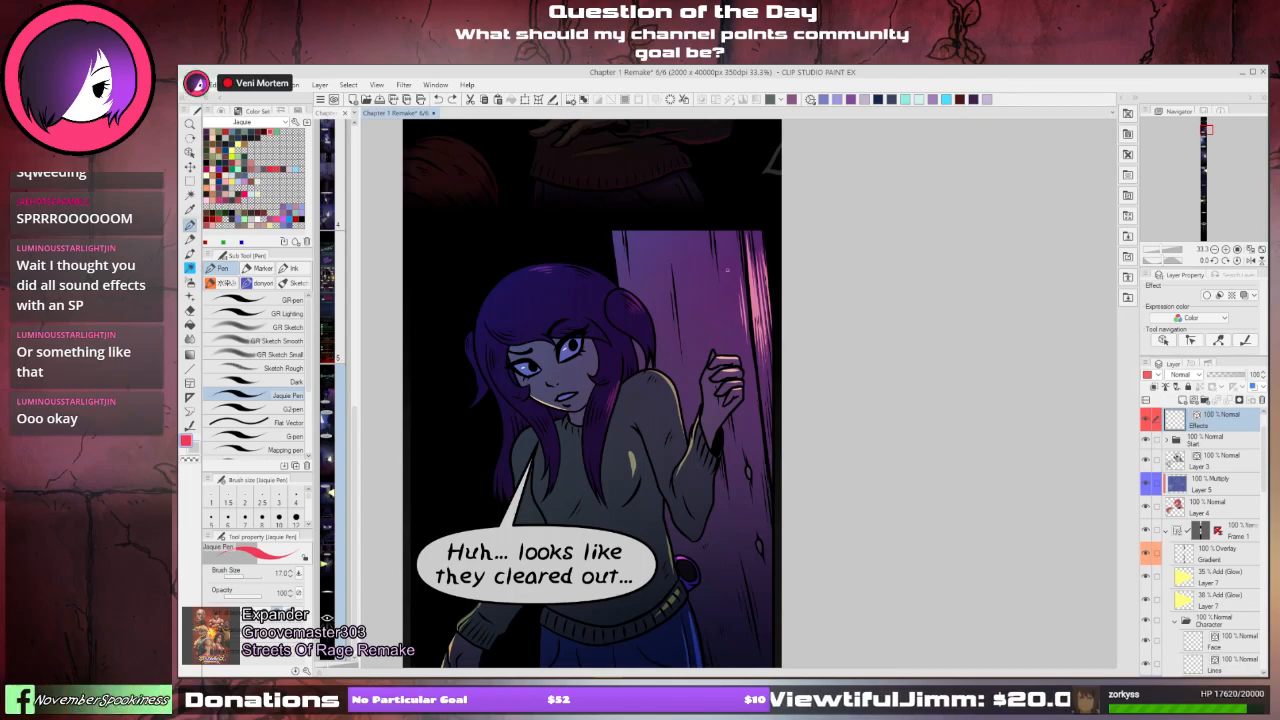
pyautogui.moveTo(727, 270); pyautogui.dragTo(630, 253)
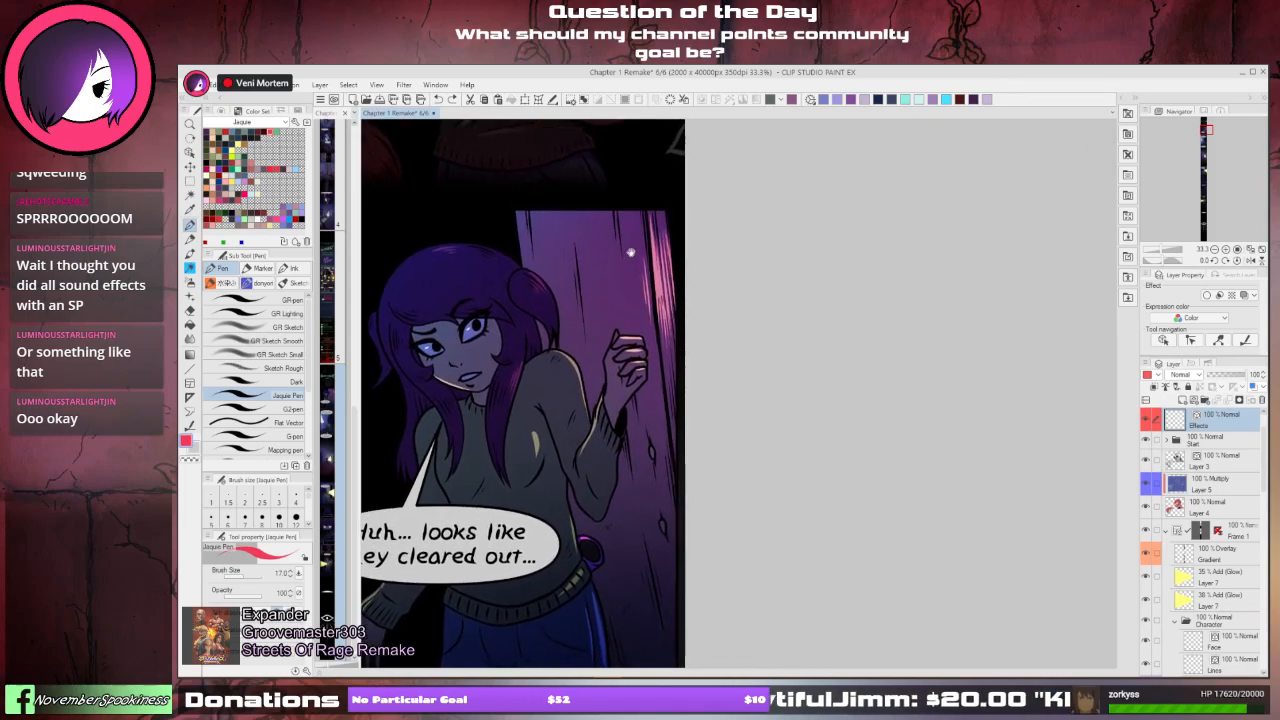